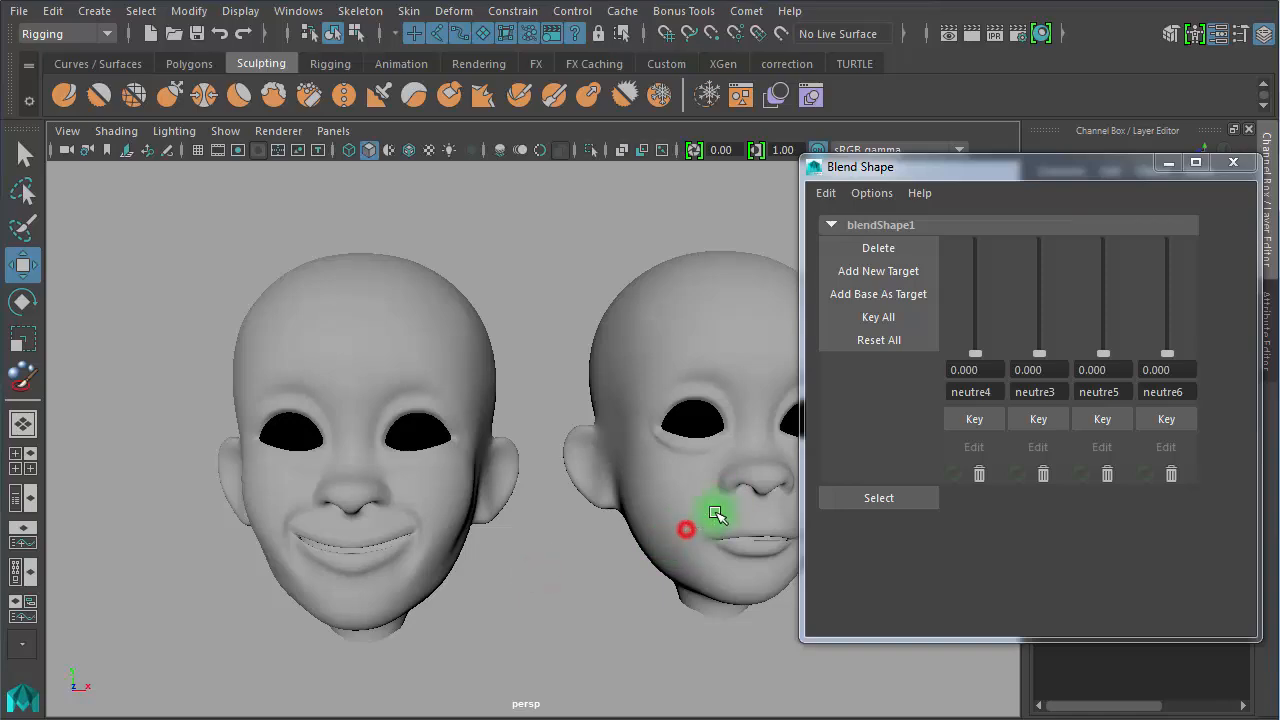
click(716, 514)
alt+drag(673, 618, 644, 614)
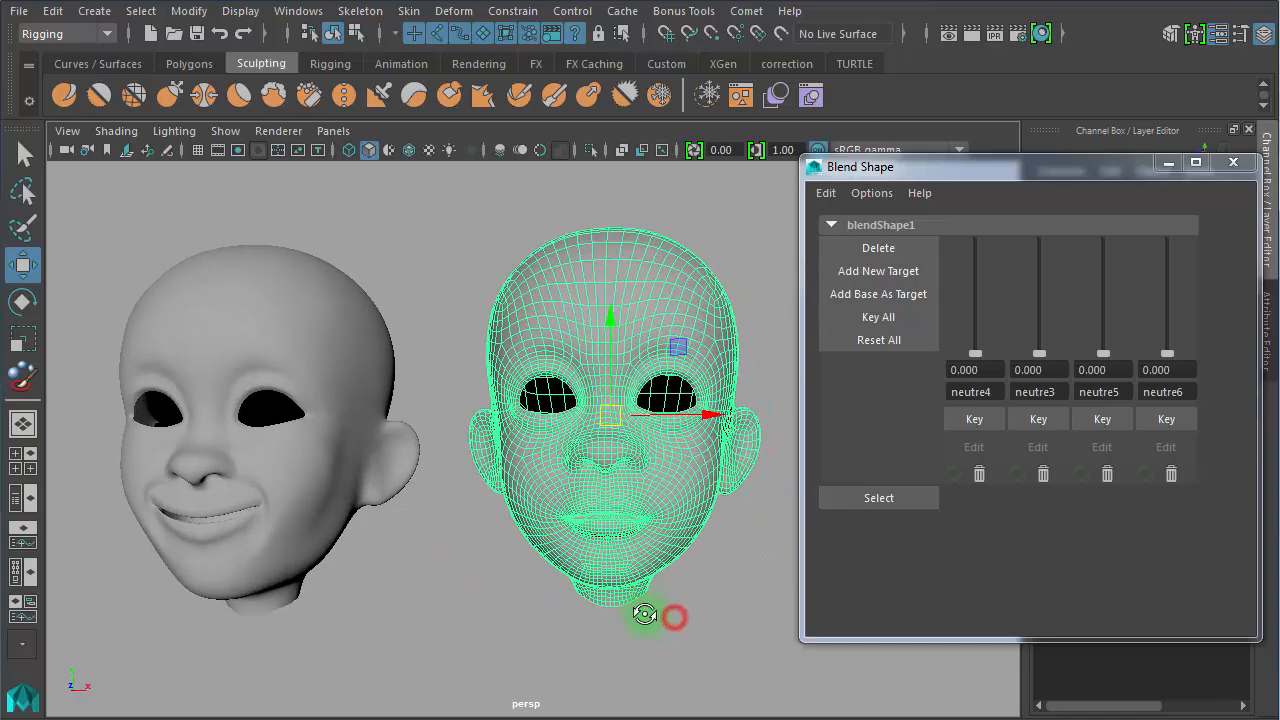
click(709, 601)
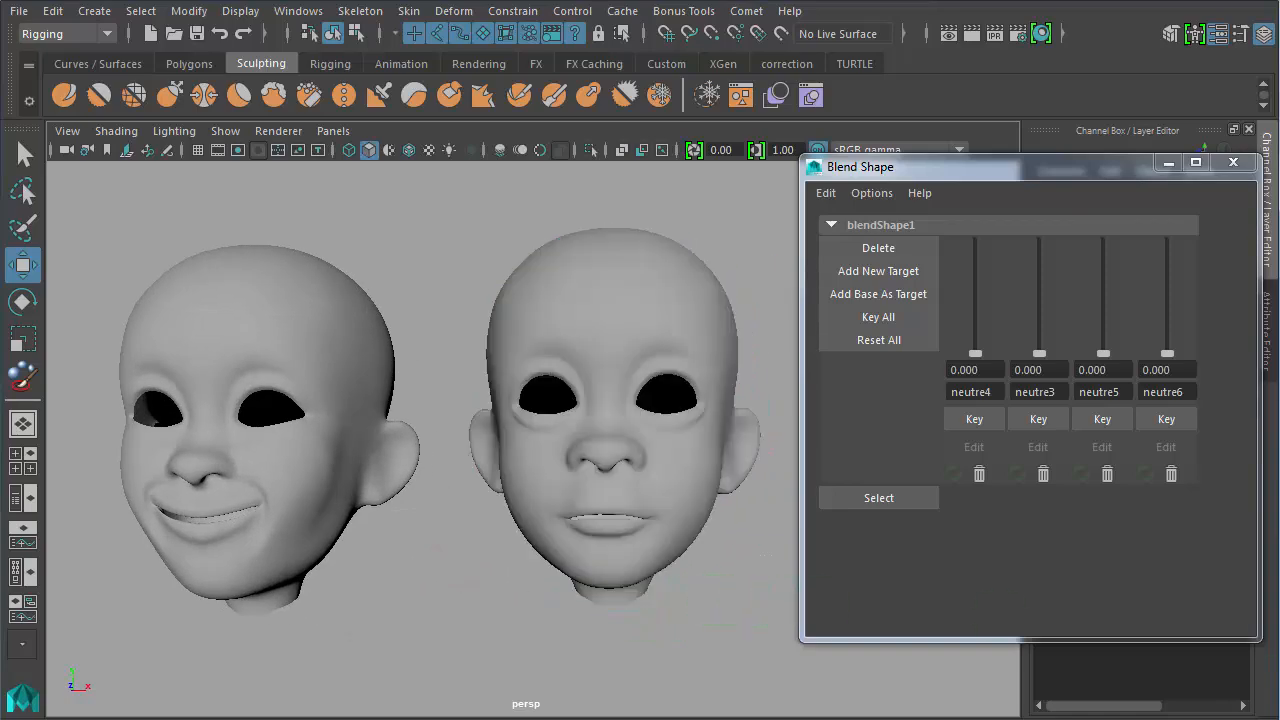
Switch to the web browser, search Google for the character artist's name and open the artist's portfolio site from the web results
drag(1279, 92, 649, 67)
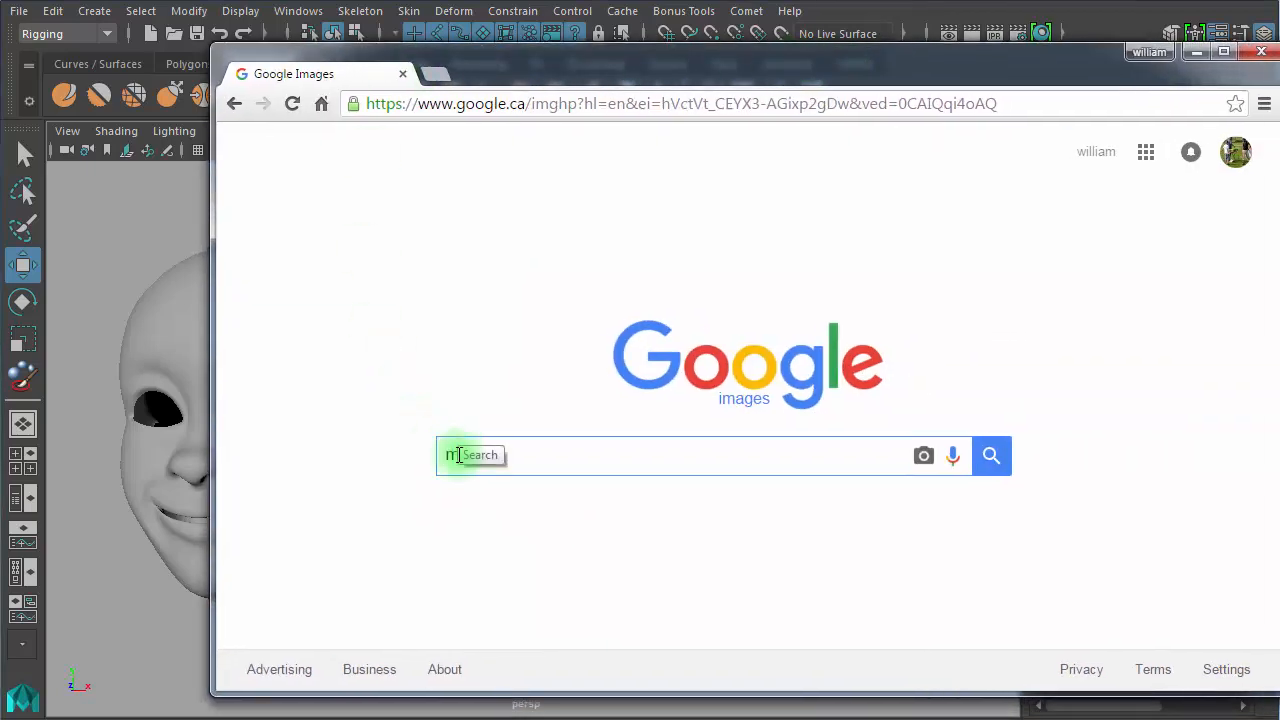
text(ichel)
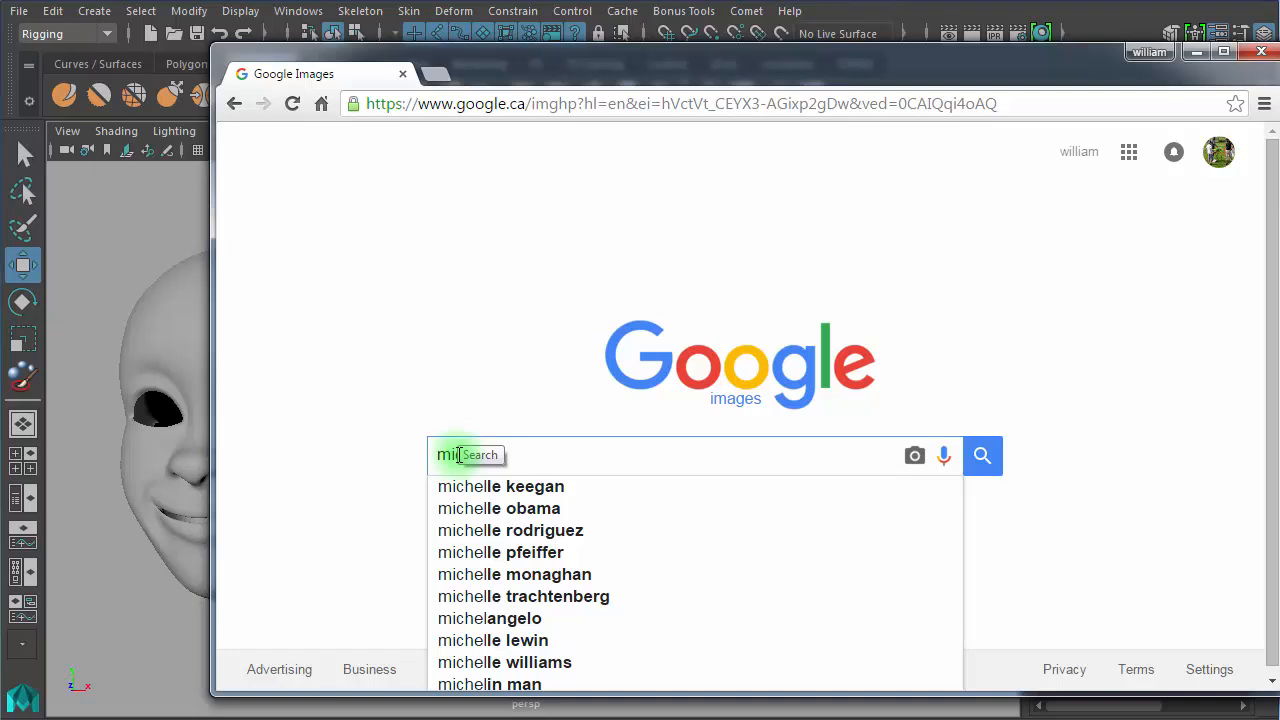
text( qua)
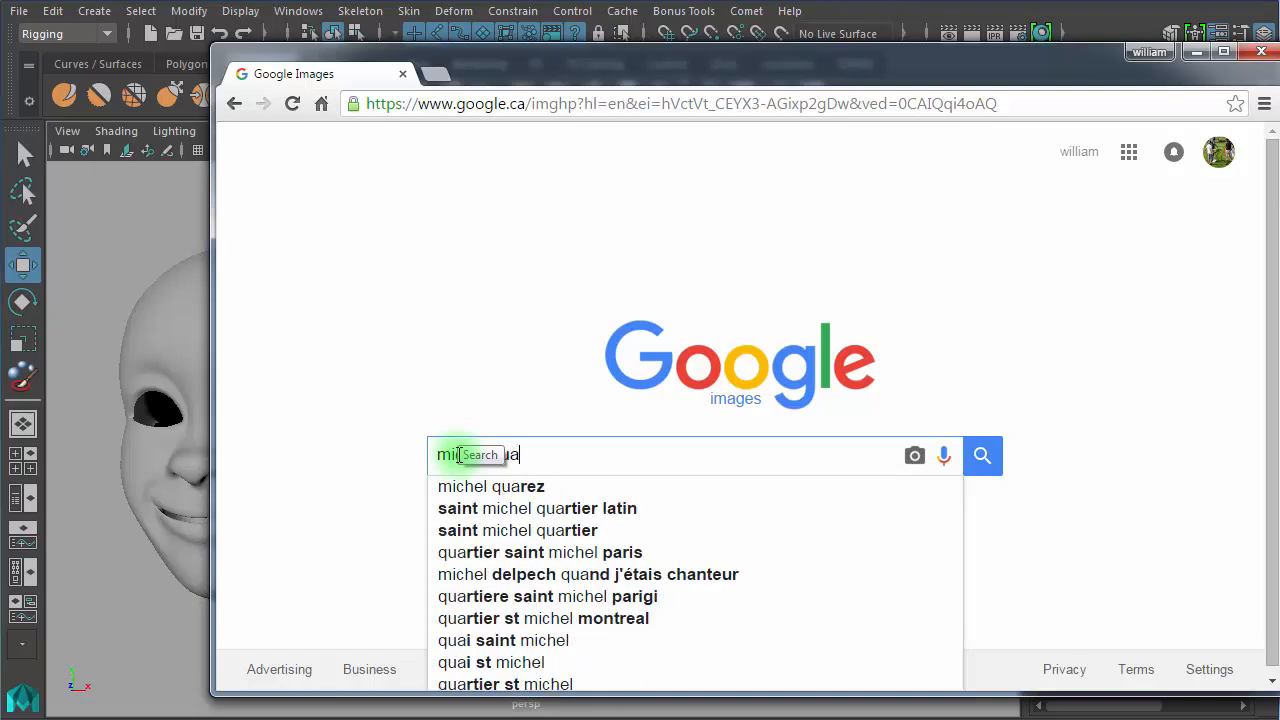
text(c)
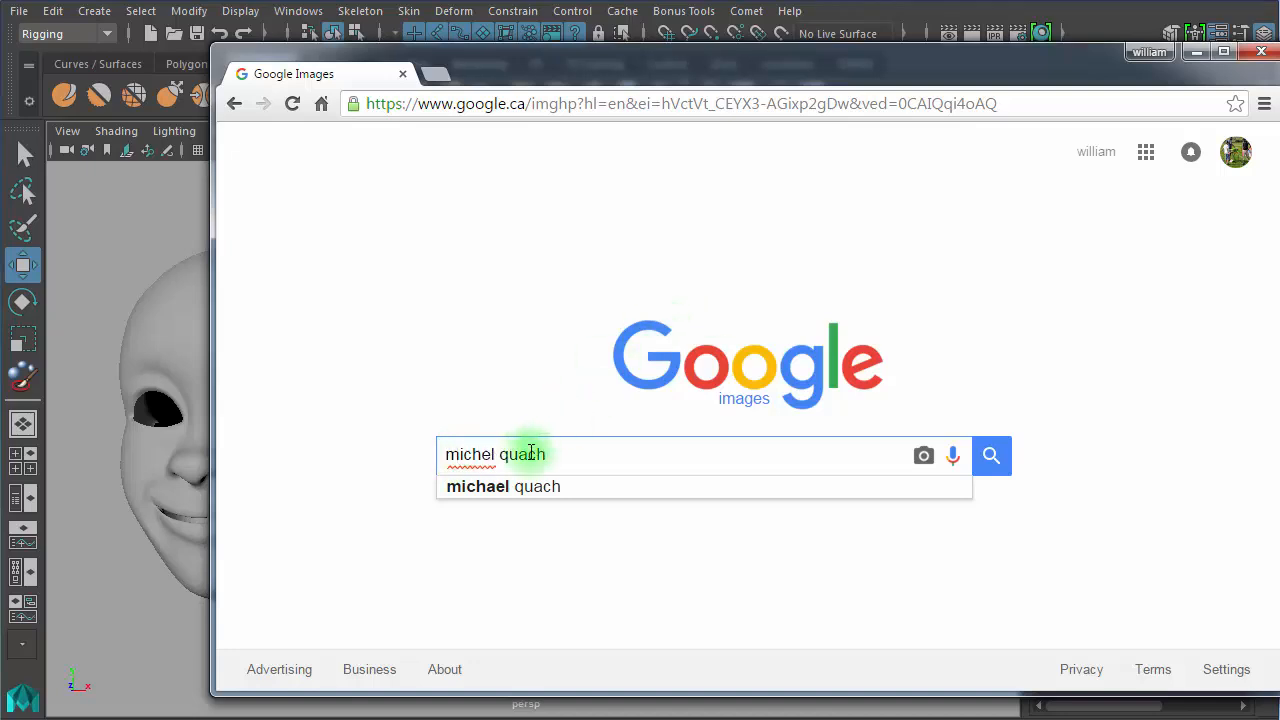
text(h)
key(Return)
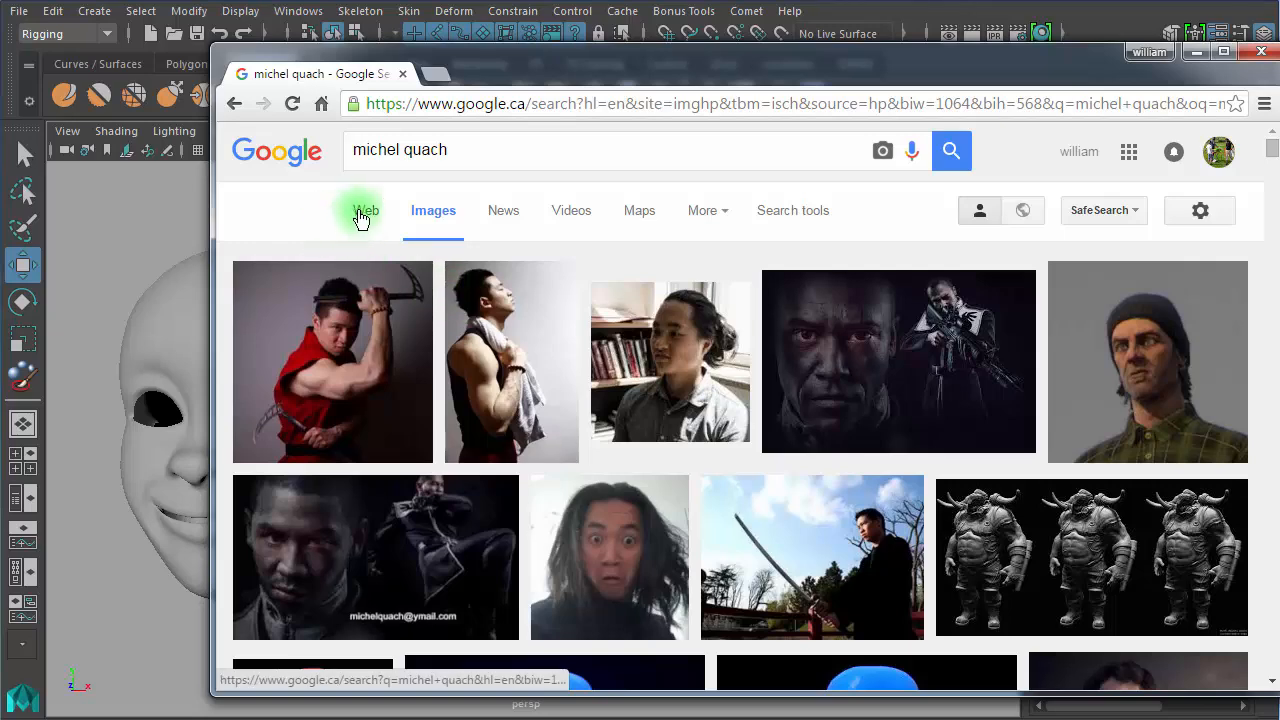
click(362, 214)
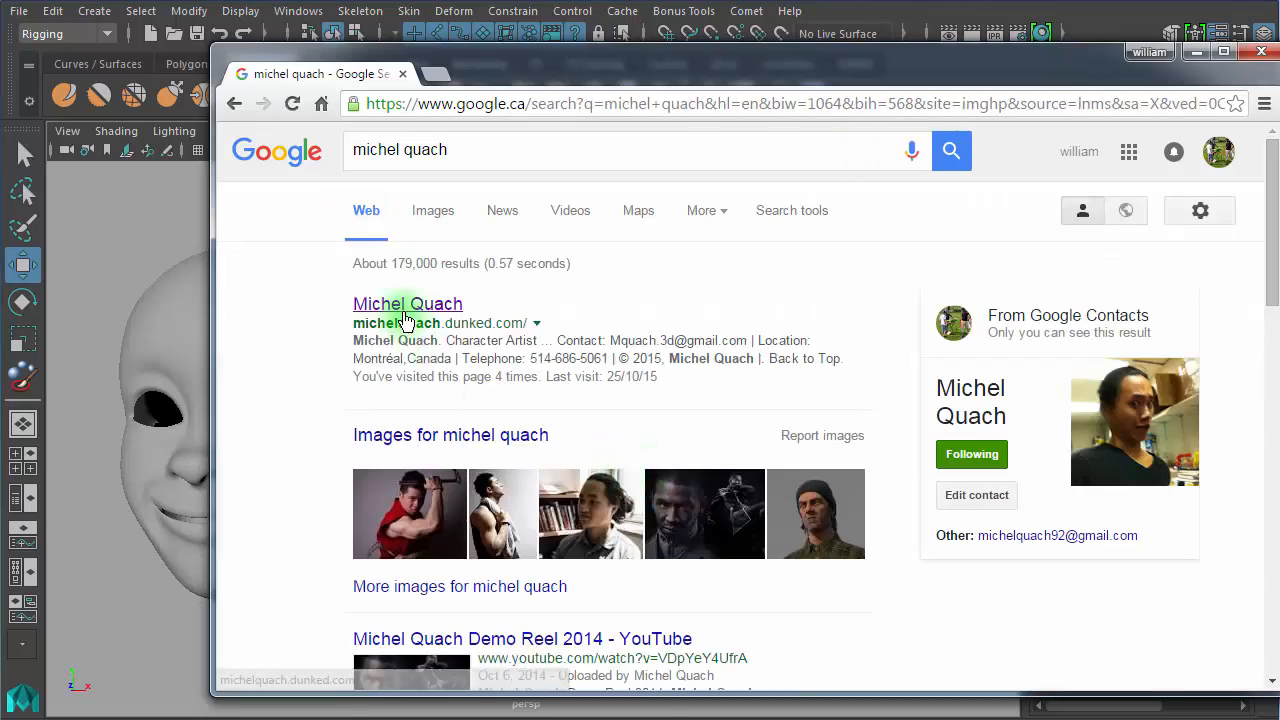
click(420, 304)
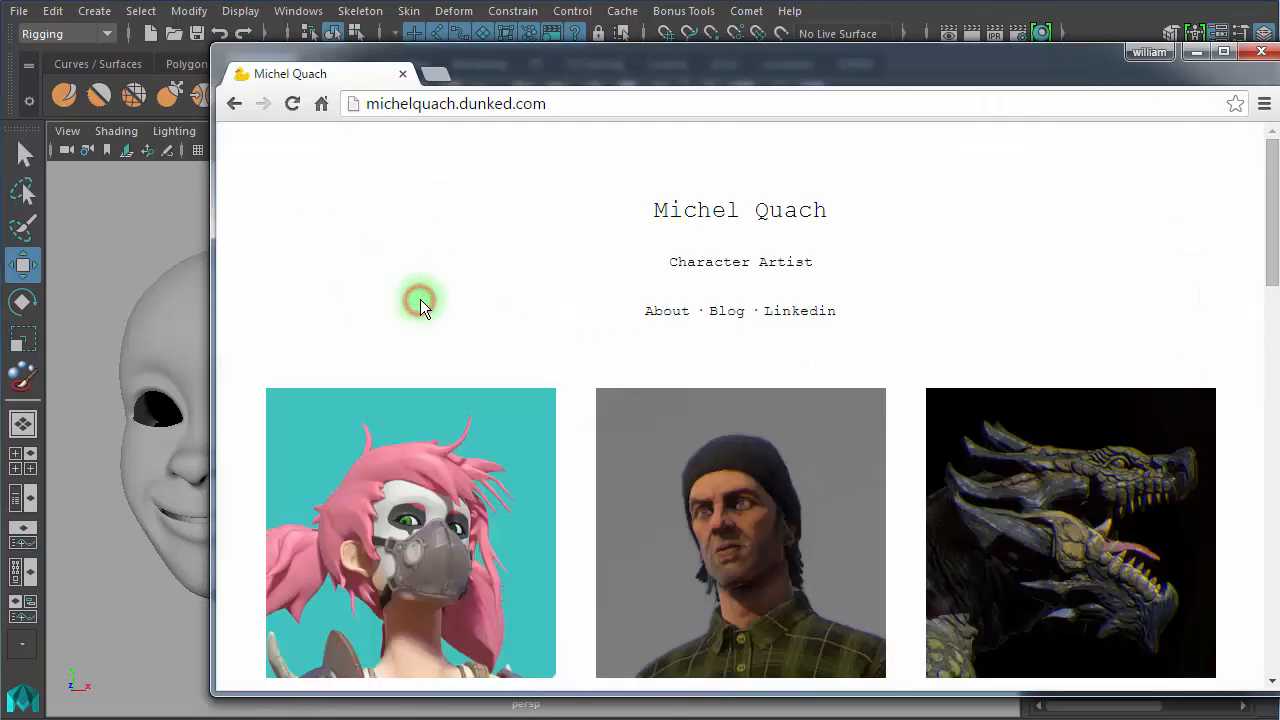
Look through the portfolio's character gallery down to Star Kart and close the browser
scroll(760, 370, down, 5)
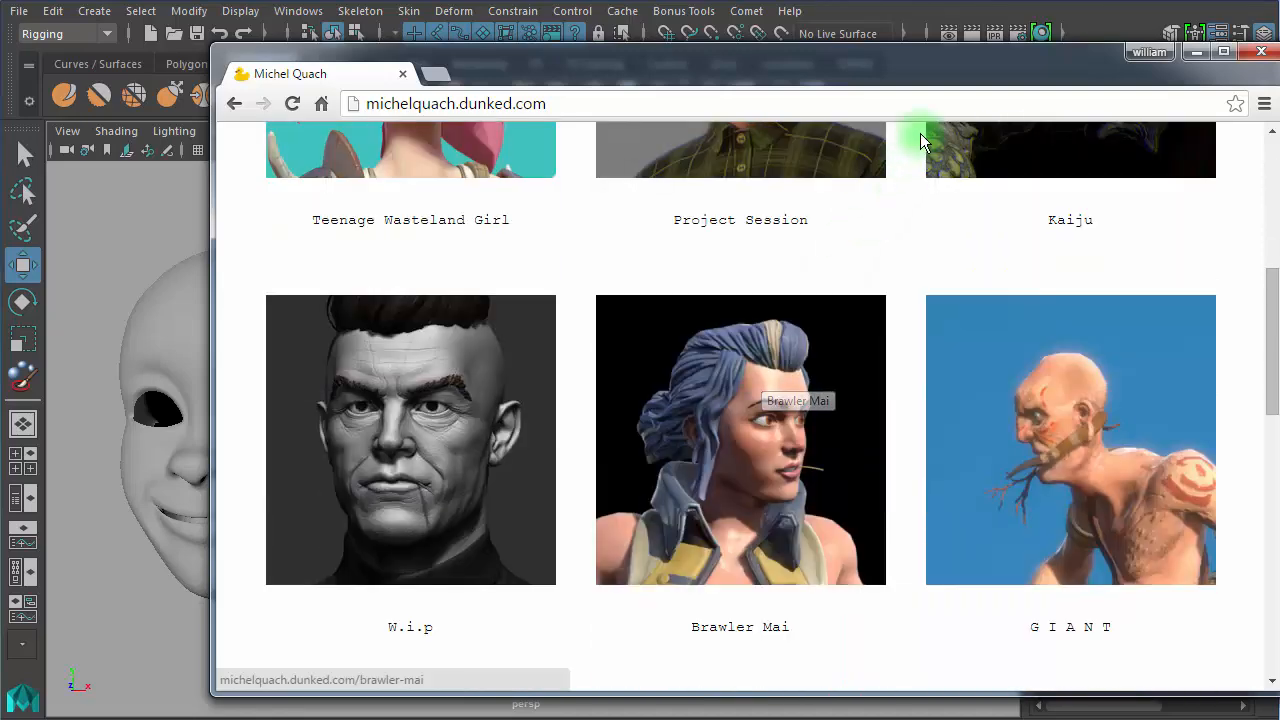
drag(943, 57, 850, 58)
scroll(679, 310, down, 1)
scroll(679, 310, down, 3)
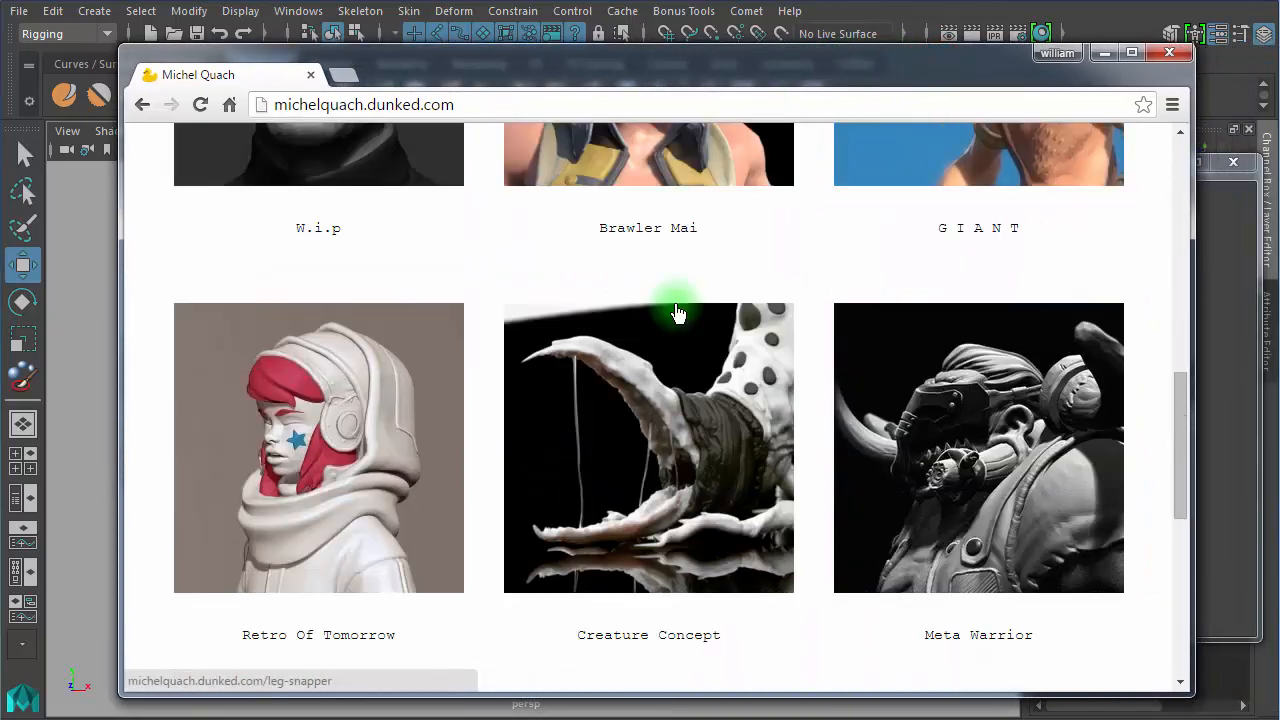
scroll(573, 392, down, 3)
scroll(571, 384, down, 2)
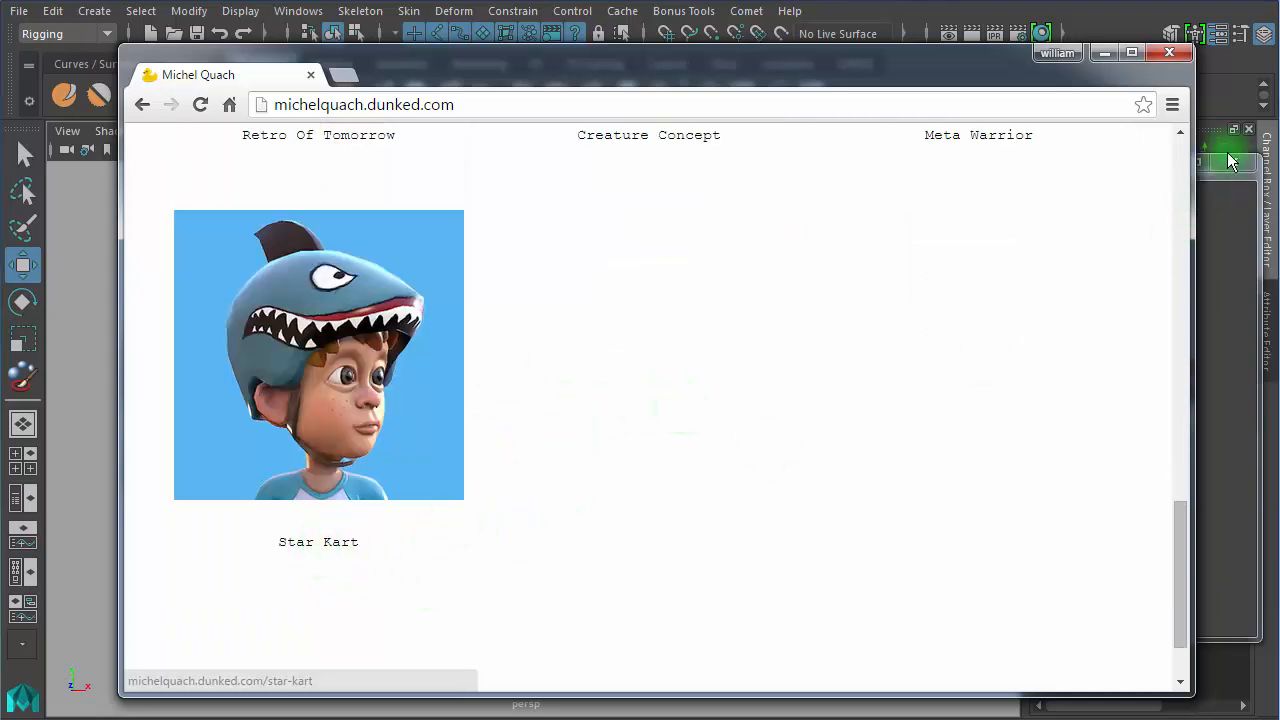
click(1168, 53)
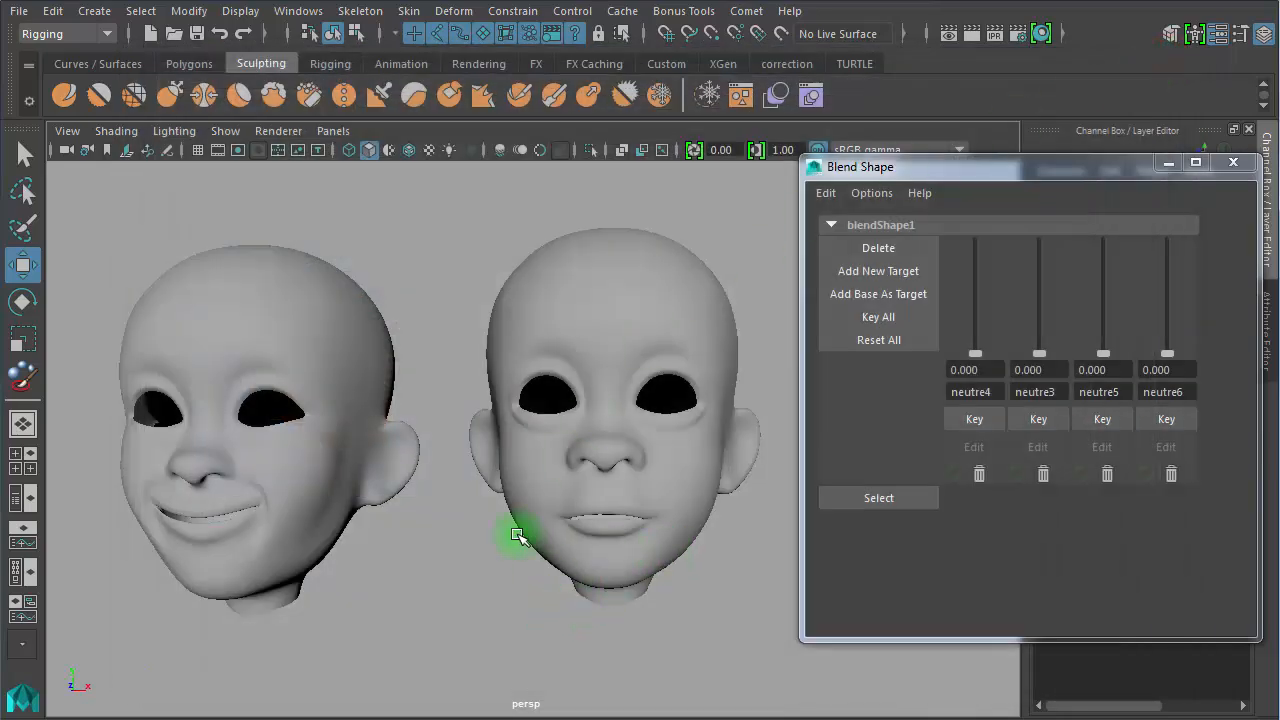
Raise the blendShape1 weights of neutre4, neutre3, neutre5 and neutre6 to 1.000 each
click(249, 508)
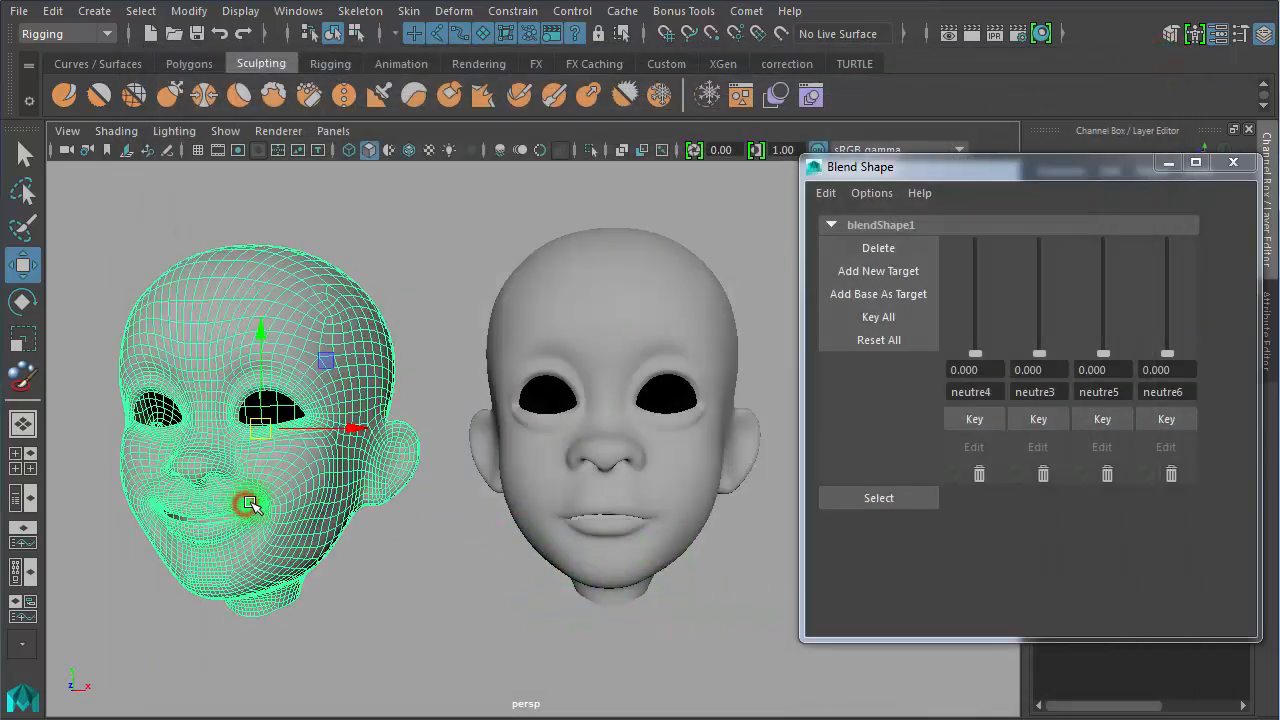
click(557, 588)
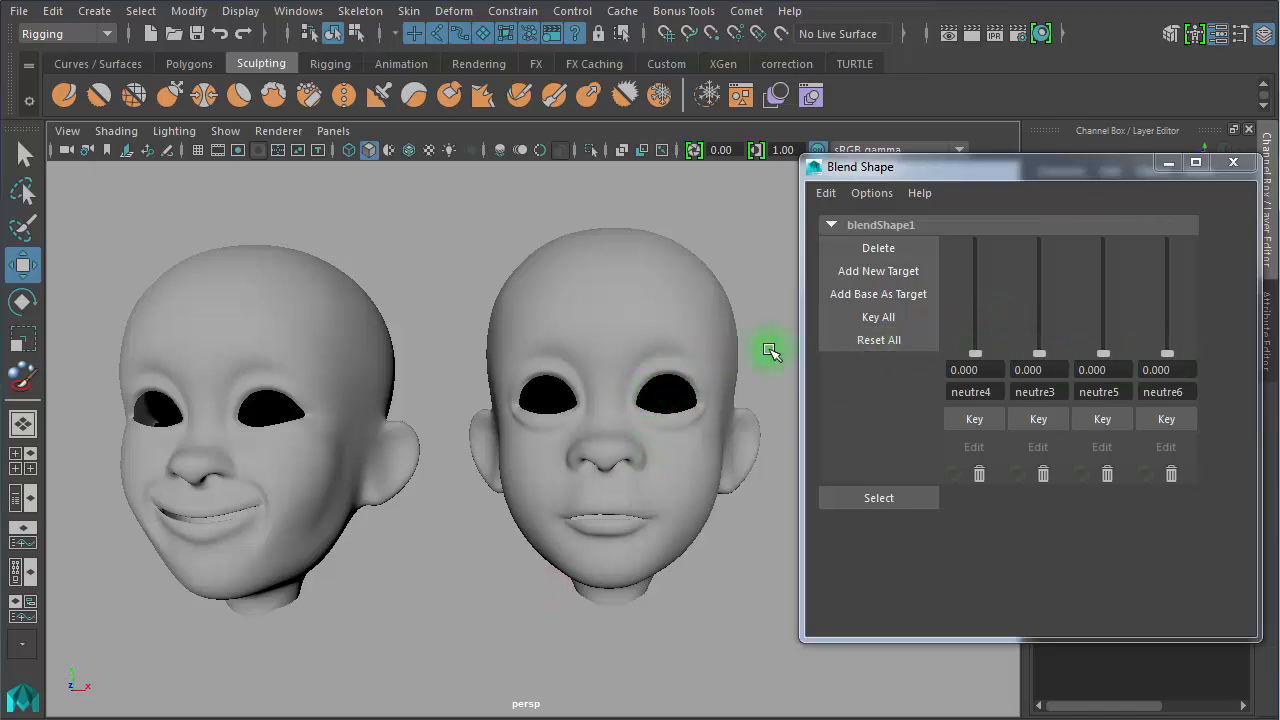
drag(972, 356, 980, 208)
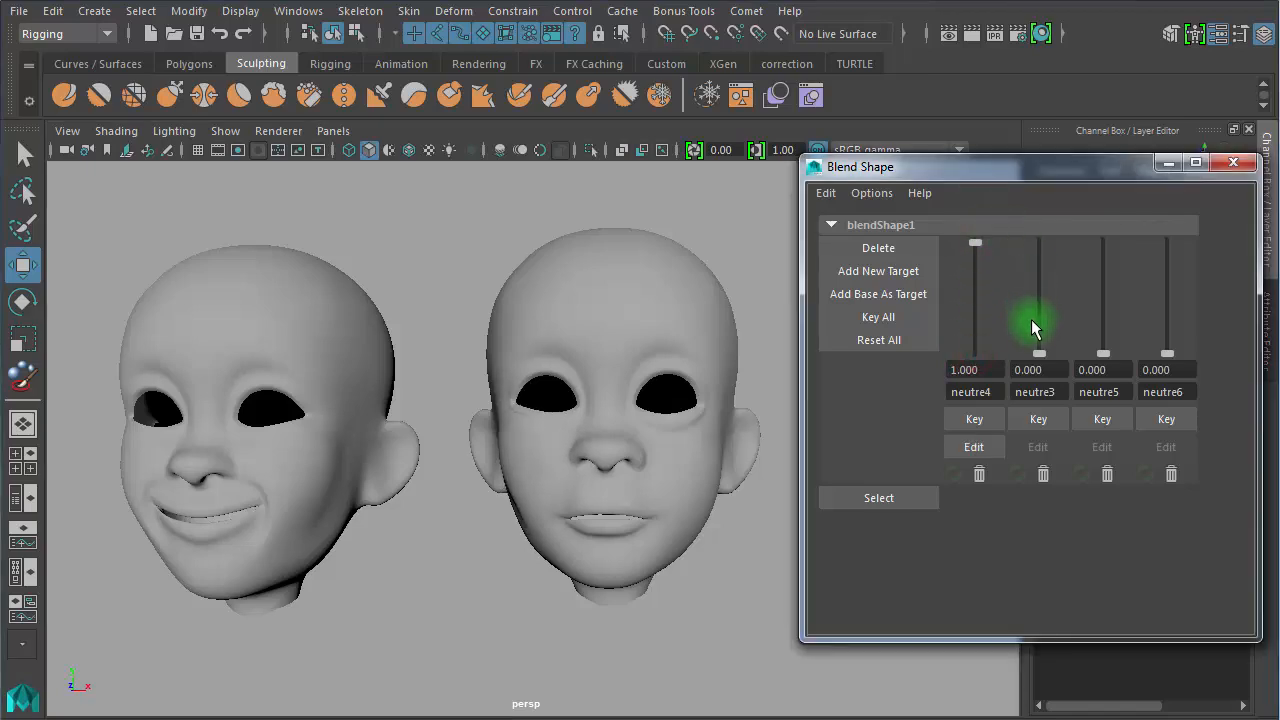
drag(1033, 356, 1035, 232)
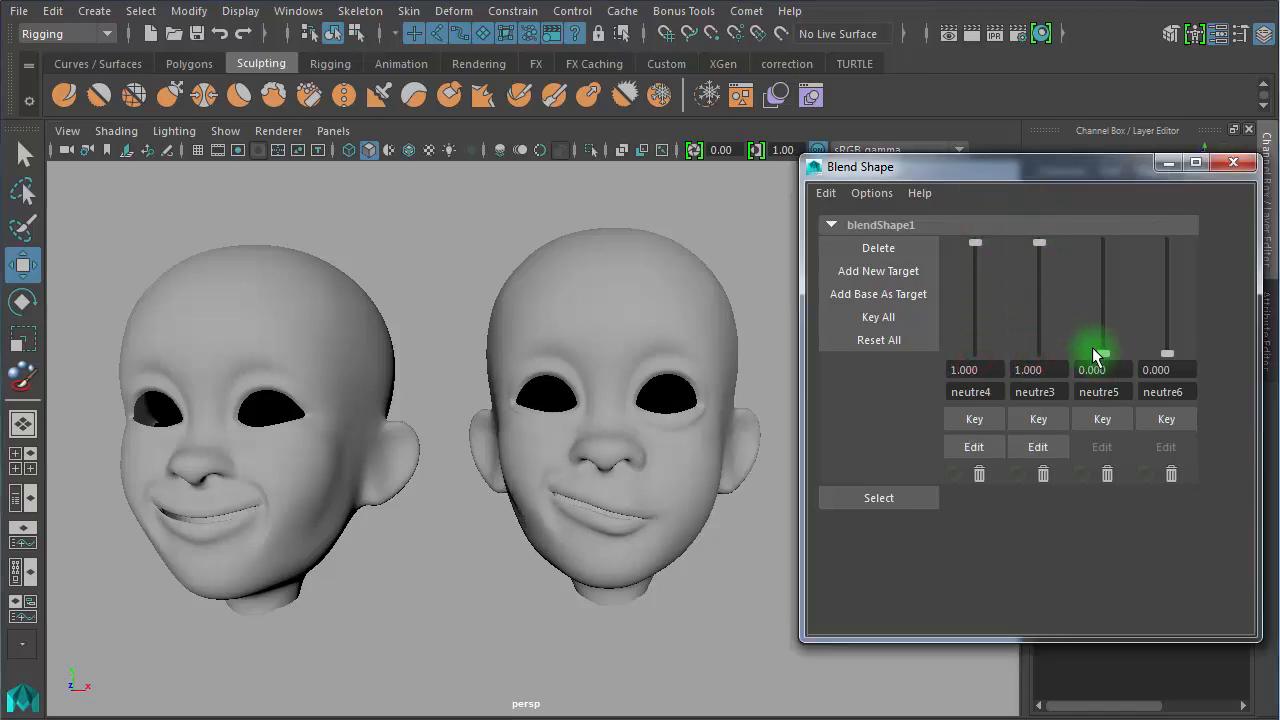
drag(1091, 266, 1103, 230)
drag(1167, 355, 1160, 200)
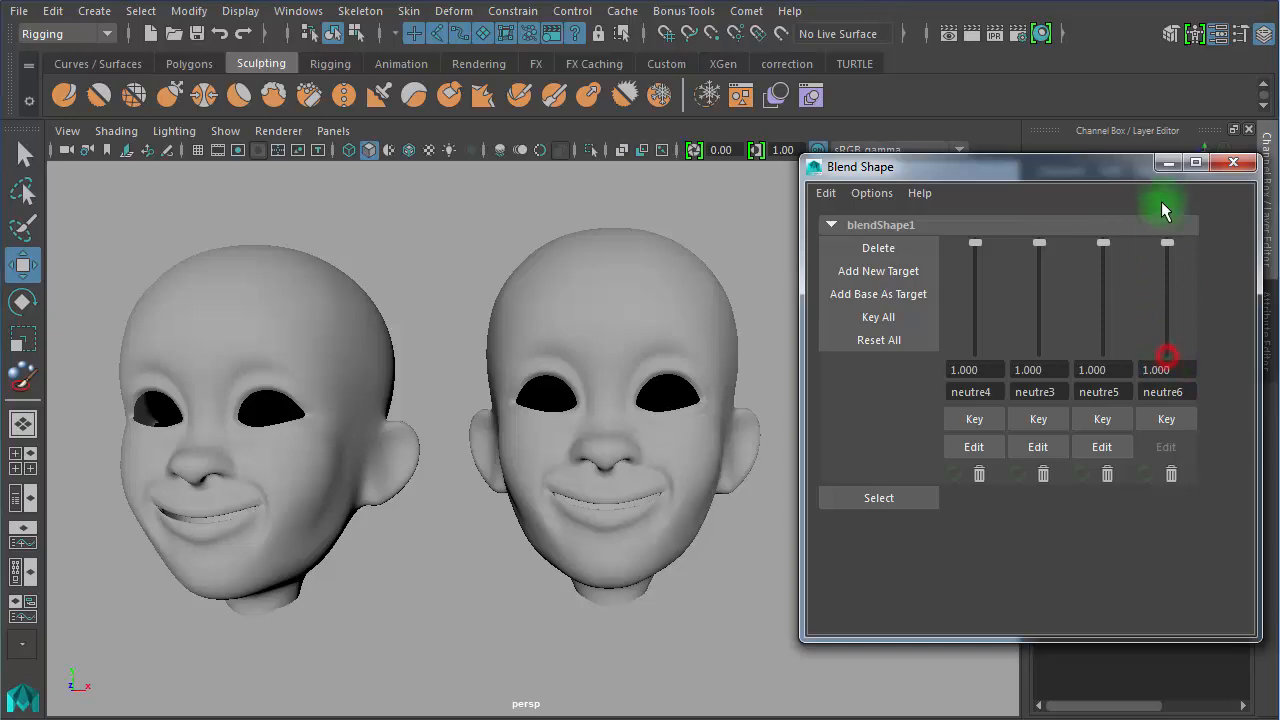
Lower the blendShape1 weights to about 0.569 for neutre4, 0.624 for neutre3, 0.789 for neutre5 and 0.826 for neutre6
click(246, 441)
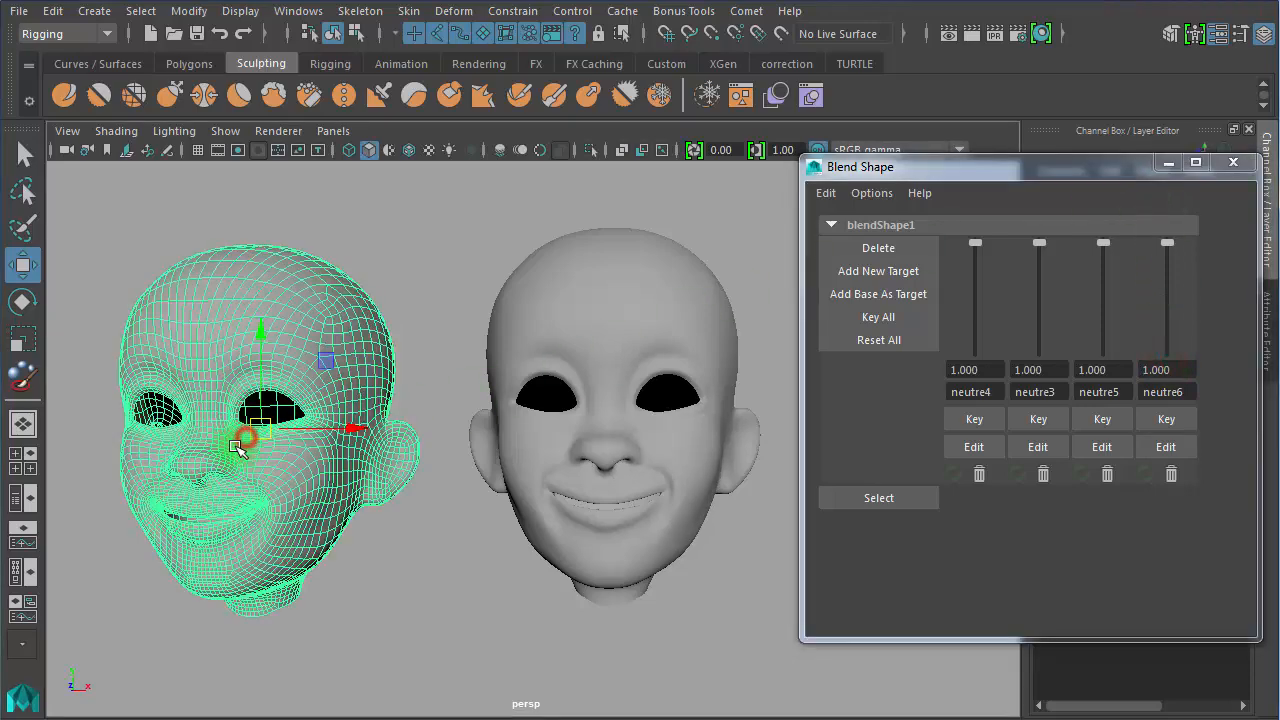
click(527, 583)
alt+right_drag(547, 592, 663, 586)
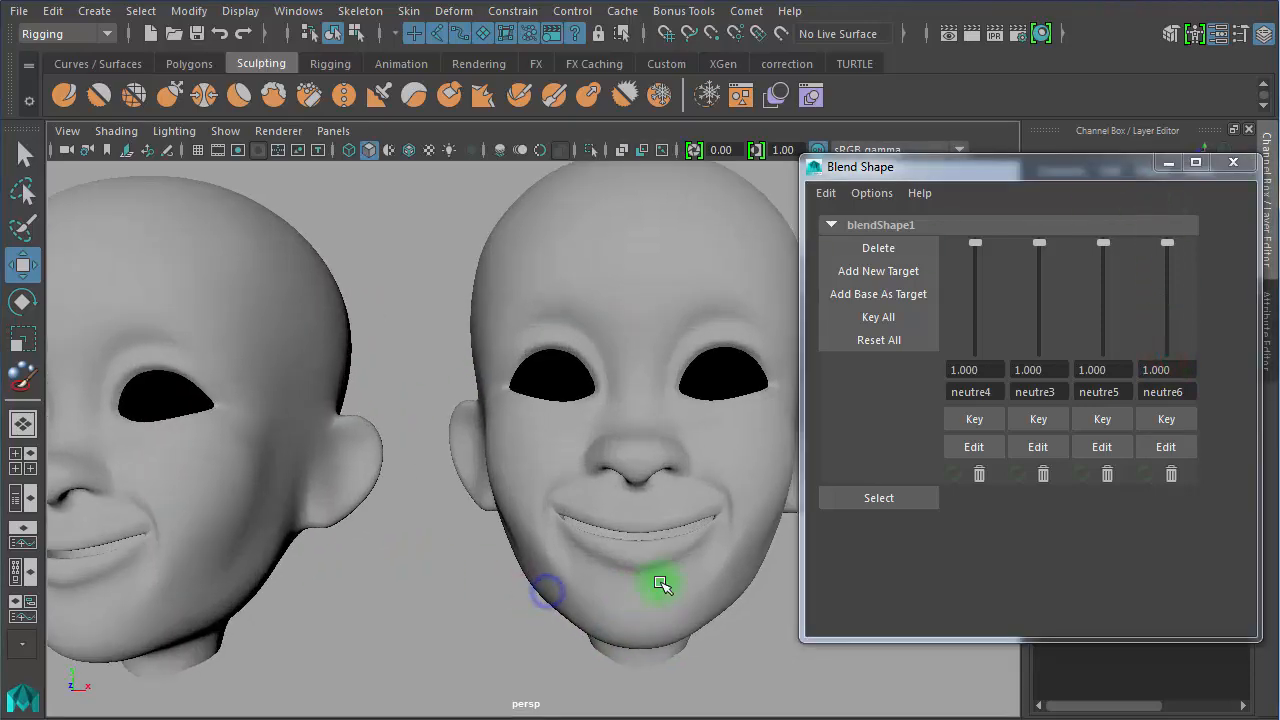
alt+middle_drag(663, 586, 594, 586)
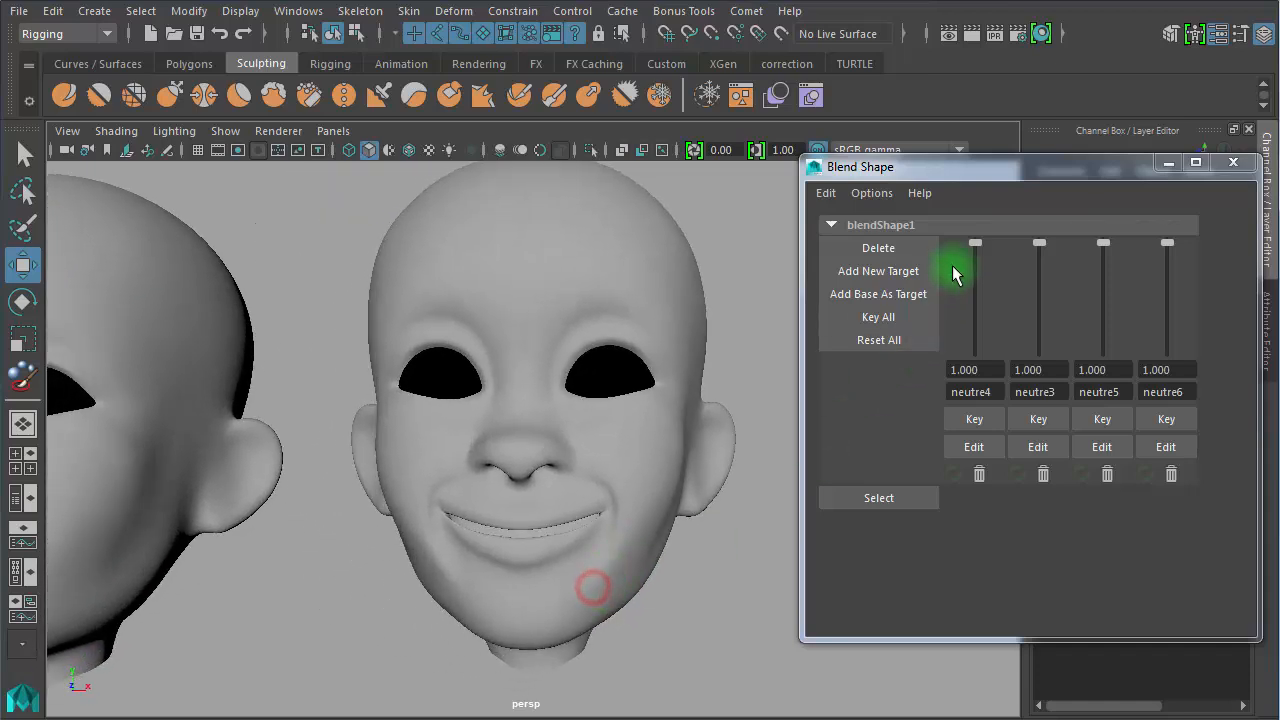
drag(975, 243, 1038, 302)
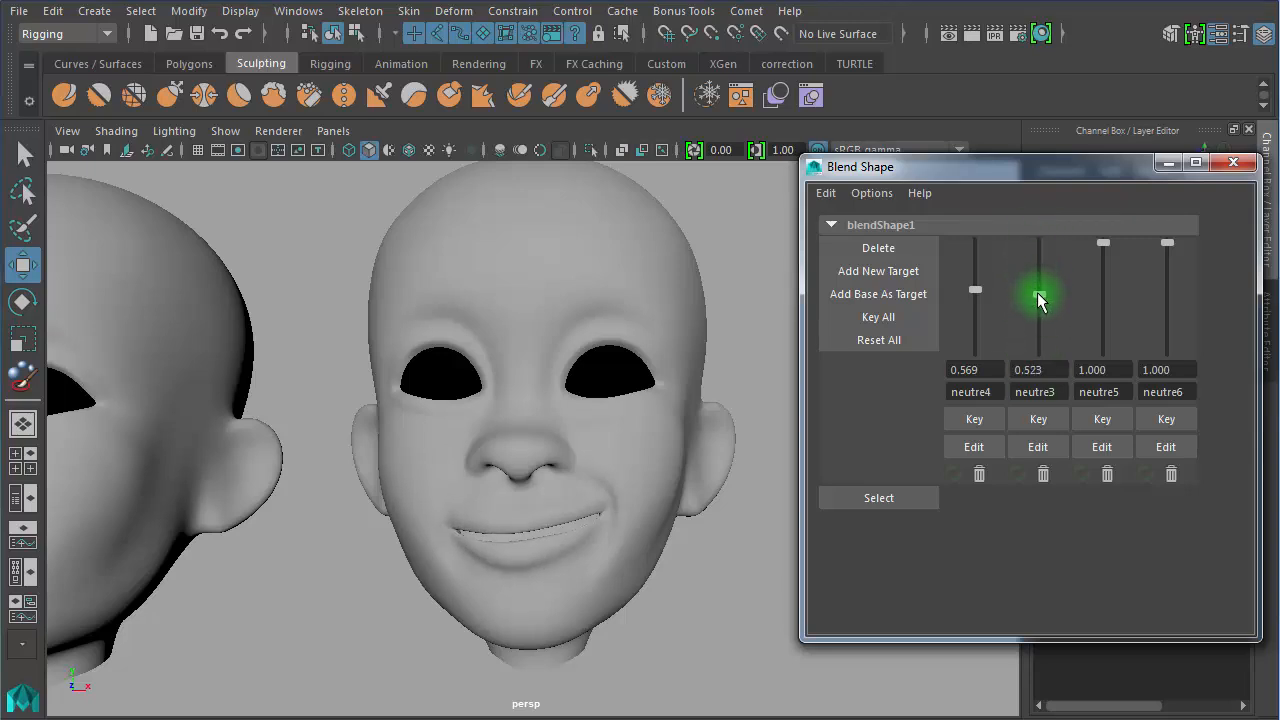
click(1098, 245)
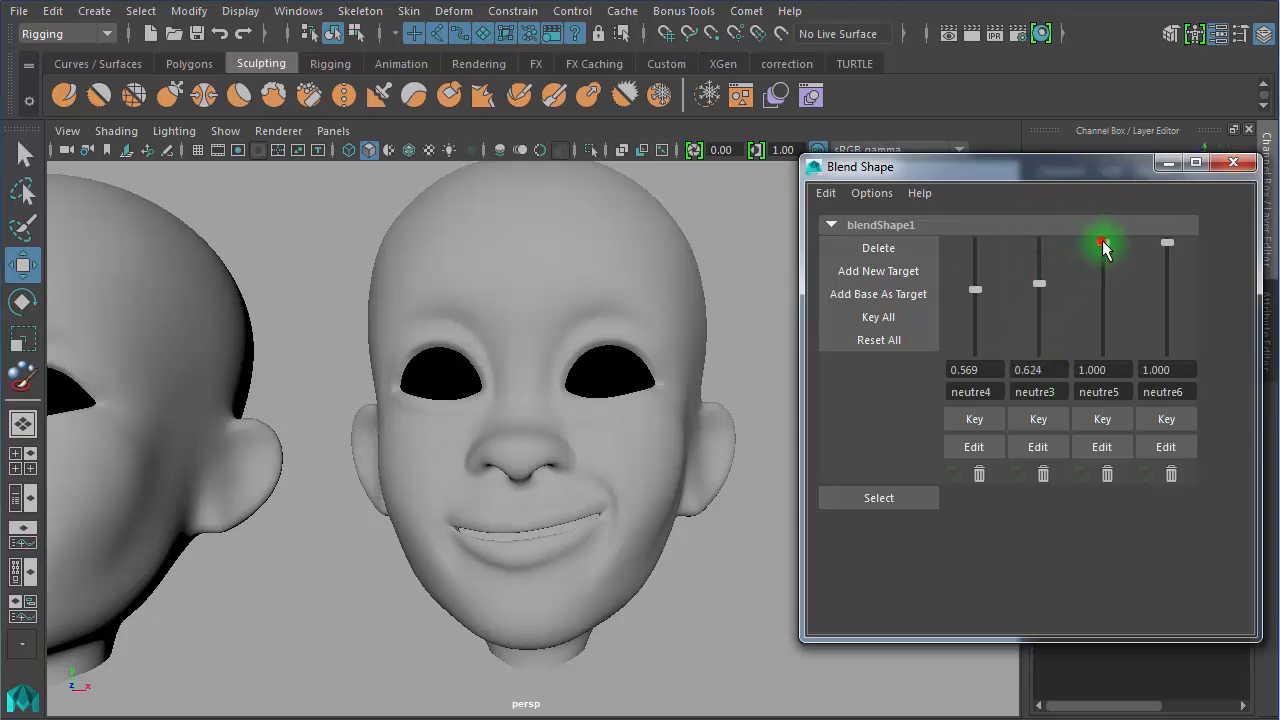
drag(1104, 248, 1162, 320)
click(1174, 252)
mouse_move(1167, 248)
mouse_down()
mouse_move(1166, 323)
mouse_move(1168, 262)
mouse_up()
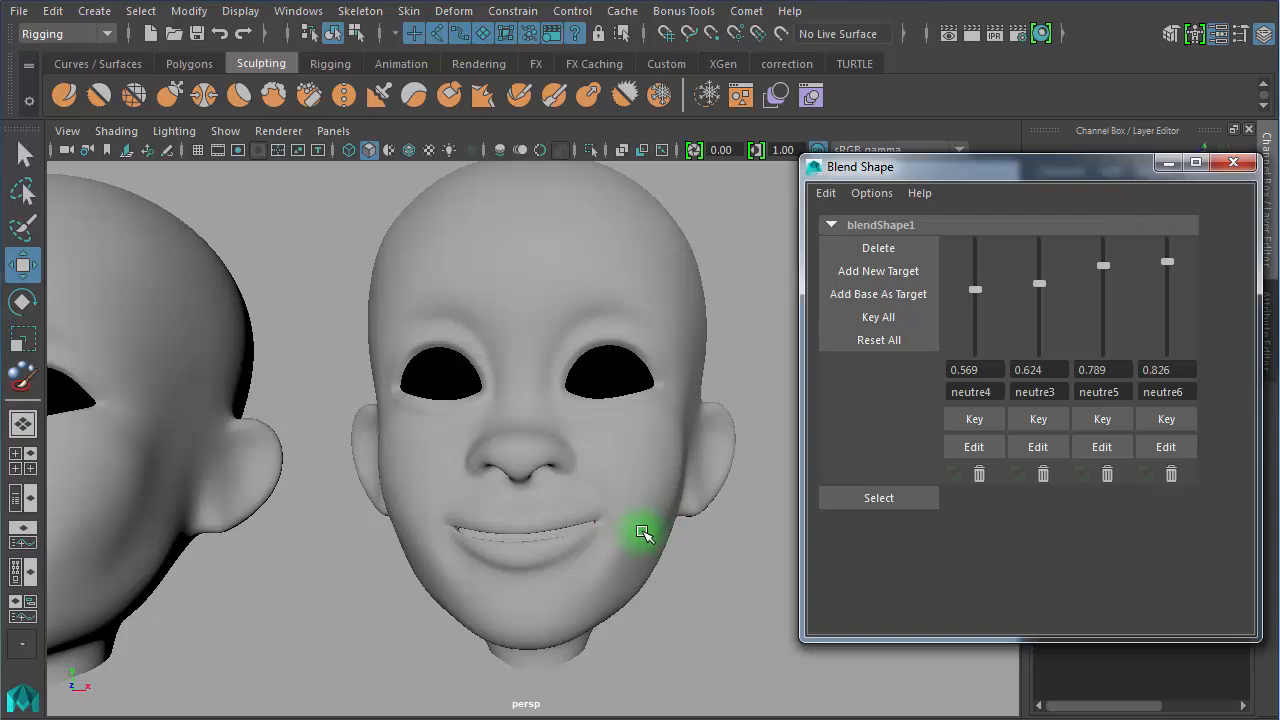
Reset the blendShape1 weights of neutre4, neutre3, neutre5 and neutre6 to 0
alt+right_drag(571, 600, 417, 557)
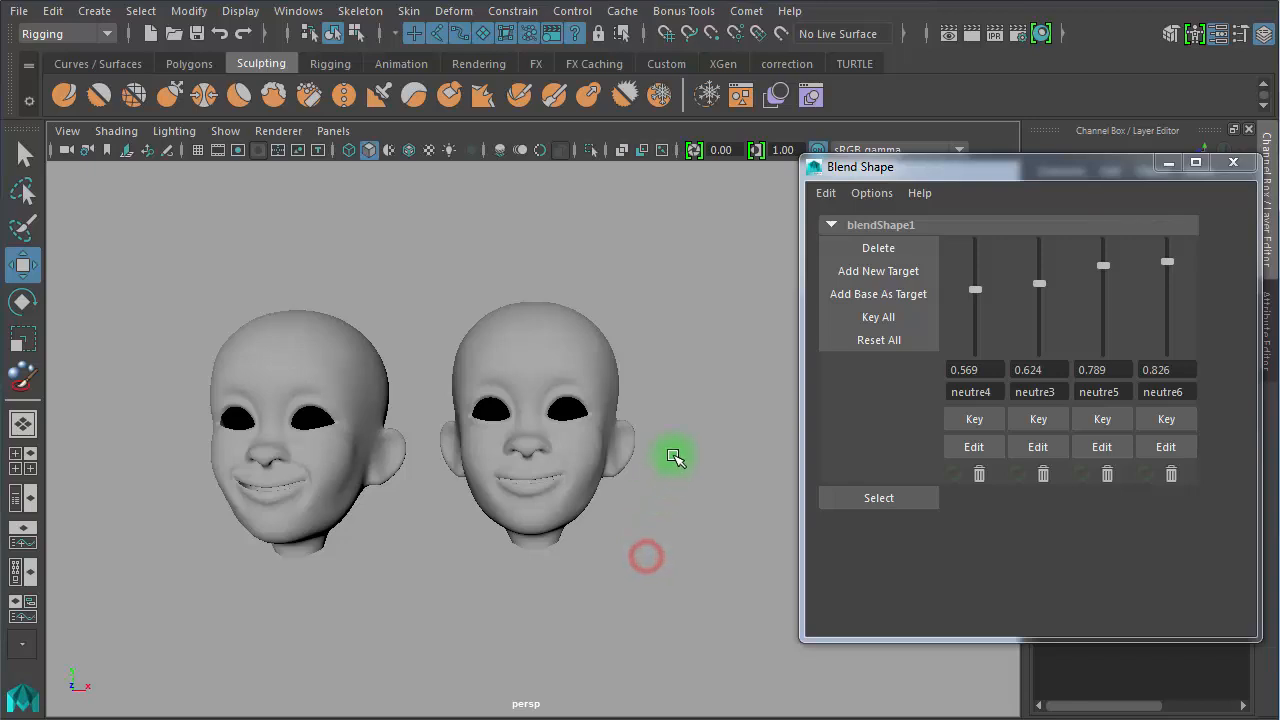
click(998, 370)
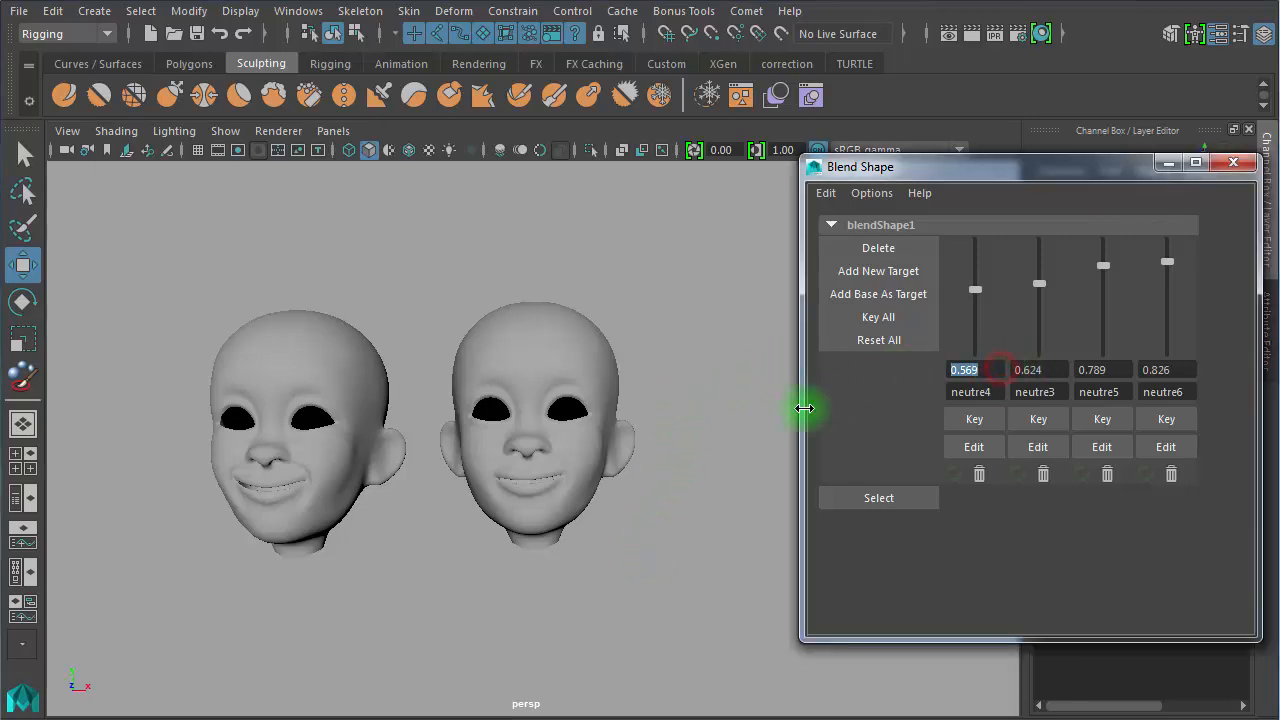
key(Return)
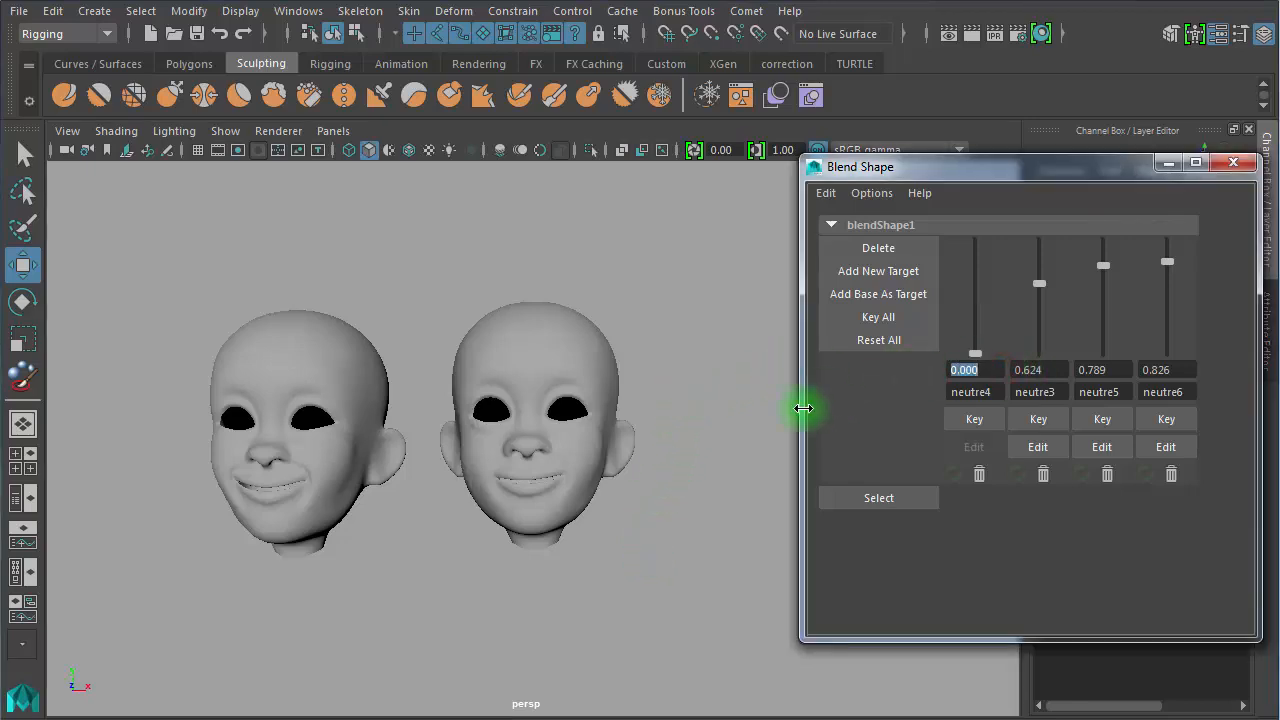
click(1058, 370)
text(0)
key(Return)
click(1112, 370)
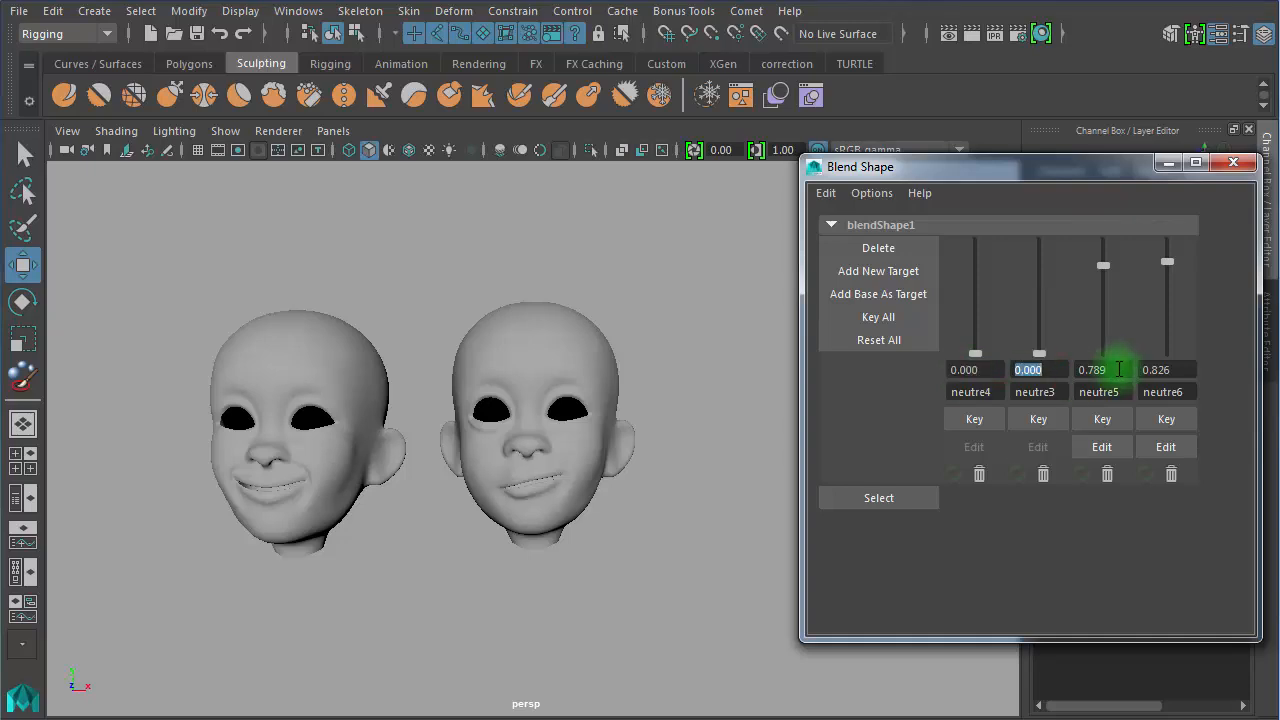
text(0)
key(Return)
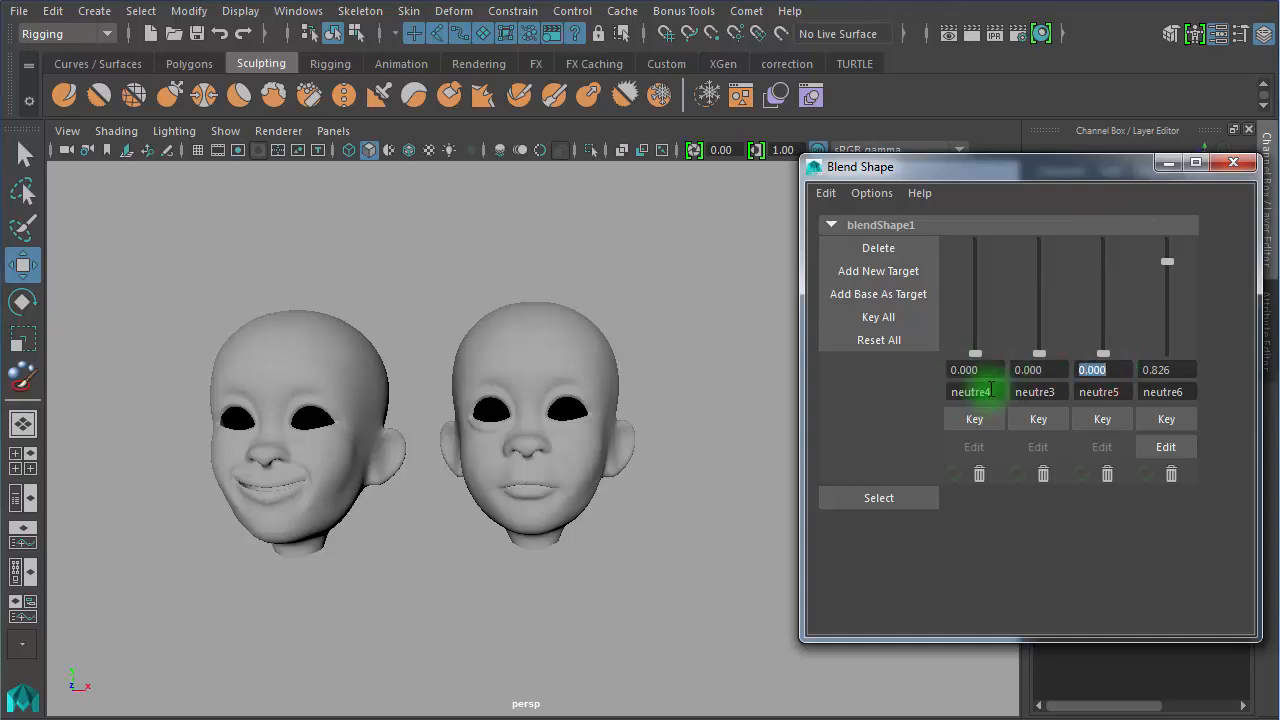
click(1172, 370)
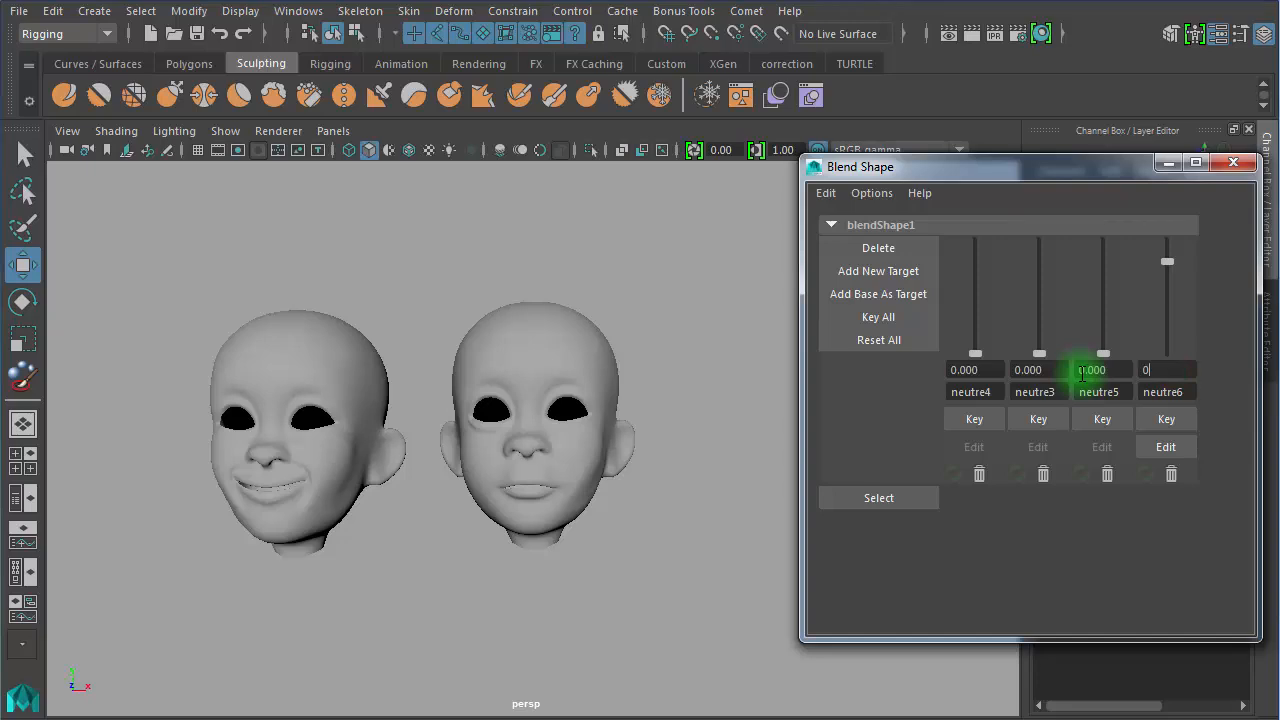
text(0)
key(Return)
Move the Blend Shape window out of the way and examine the arrangement of all the sculpted heads
alt+right_drag(645, 577, 160, 445)
click(472, 434)
click(1015, 208)
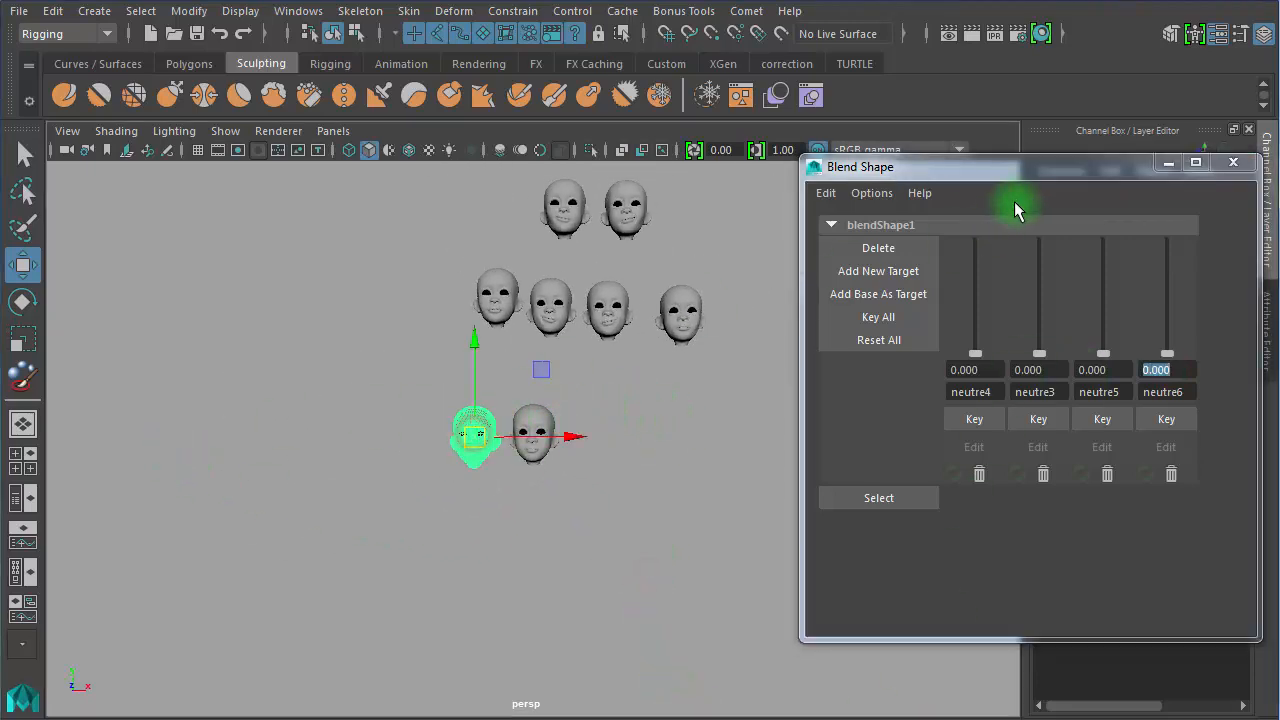
drag(1020, 177, 1014, 280)
drag(473, 433, 616, 225)
alt+middle_drag(616, 225, 575, 458)
drag(575, 483, 548, 386)
click(634, 414)
Try deleting the two half-smile heads below the full-smile head and undo the deletion
alt+right_drag(524, 478, 1200, 410)
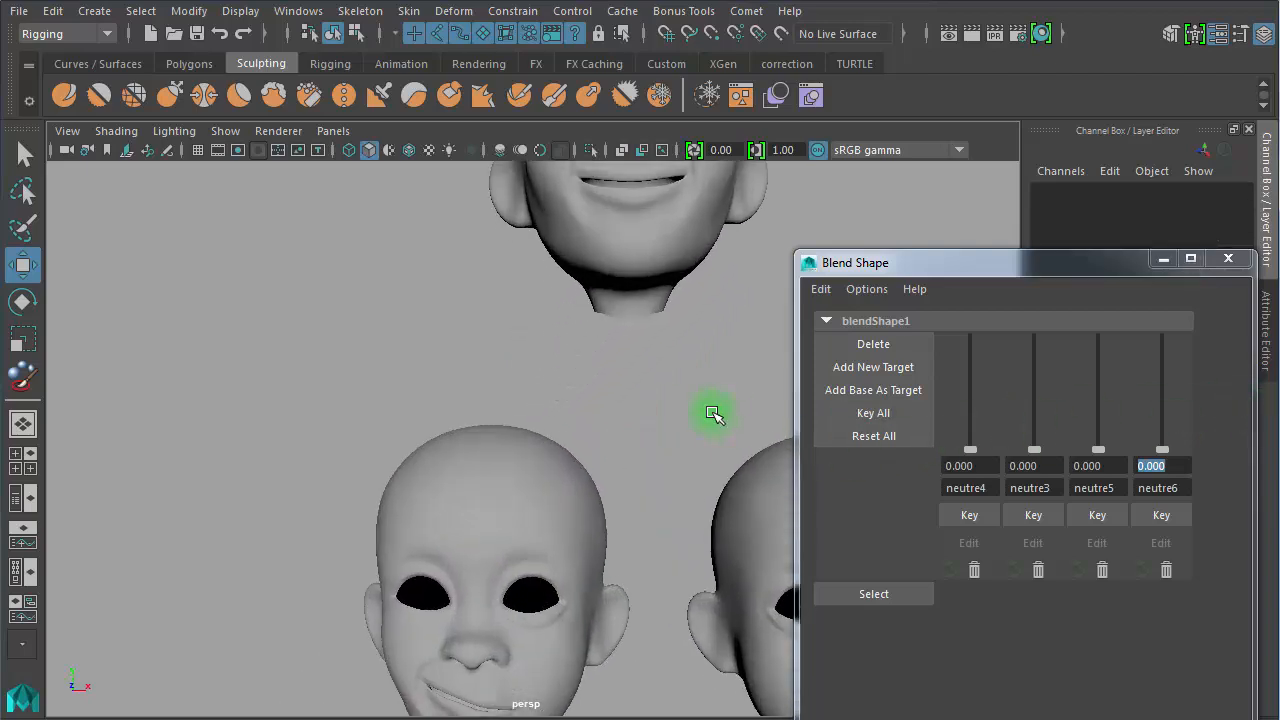
alt+middle_drag(714, 414, 505, 318)
alt+right_drag(567, 403, 334, 406)
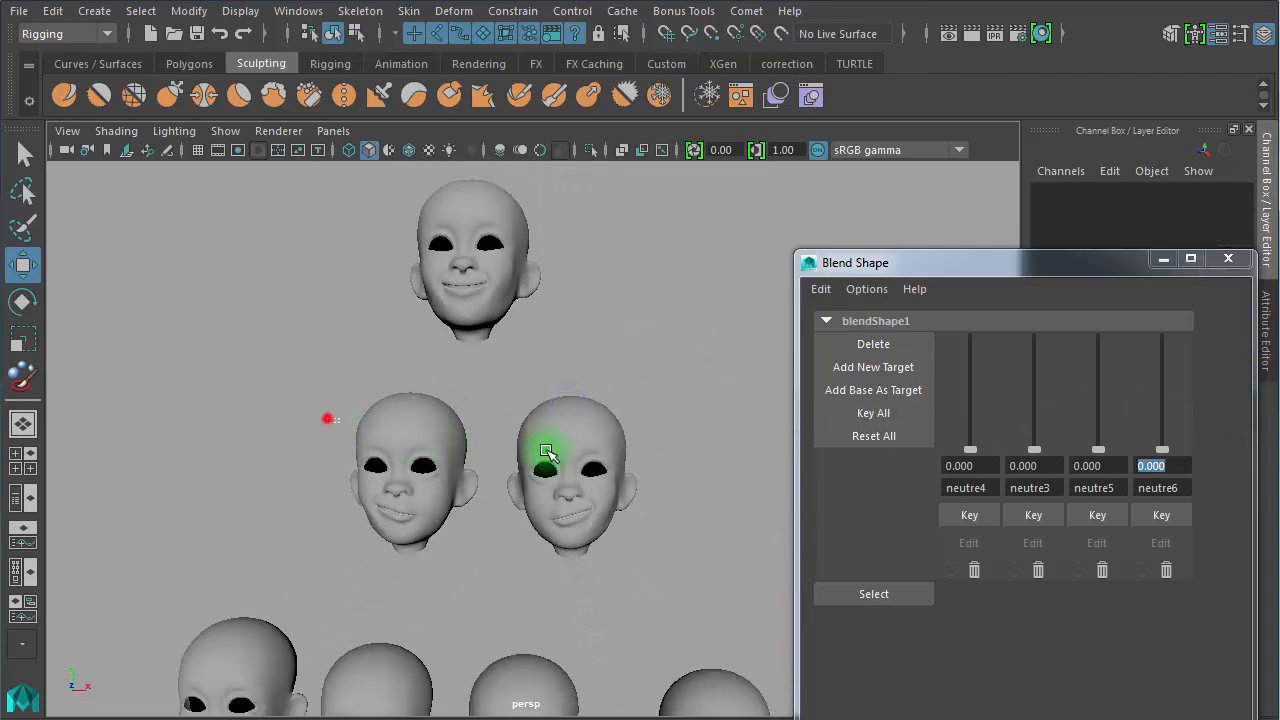
drag(724, 470, 670, 482)
key(Delete)
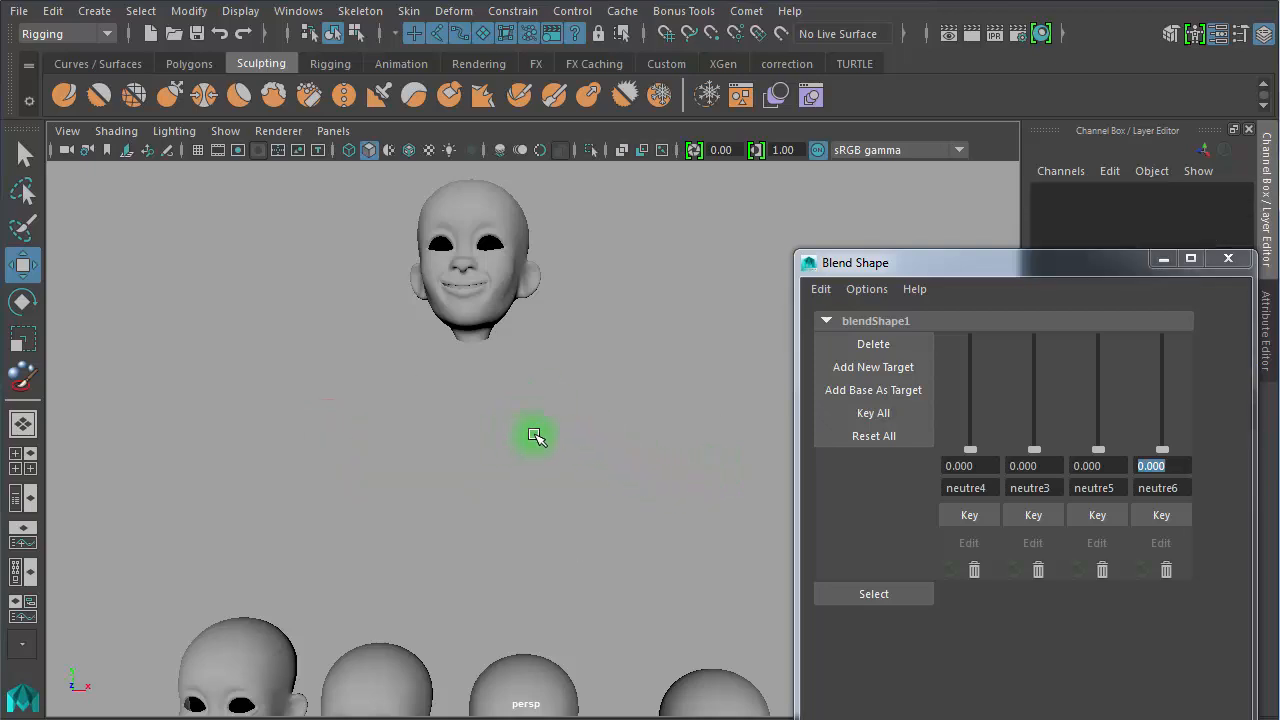
key(ctrl+z)
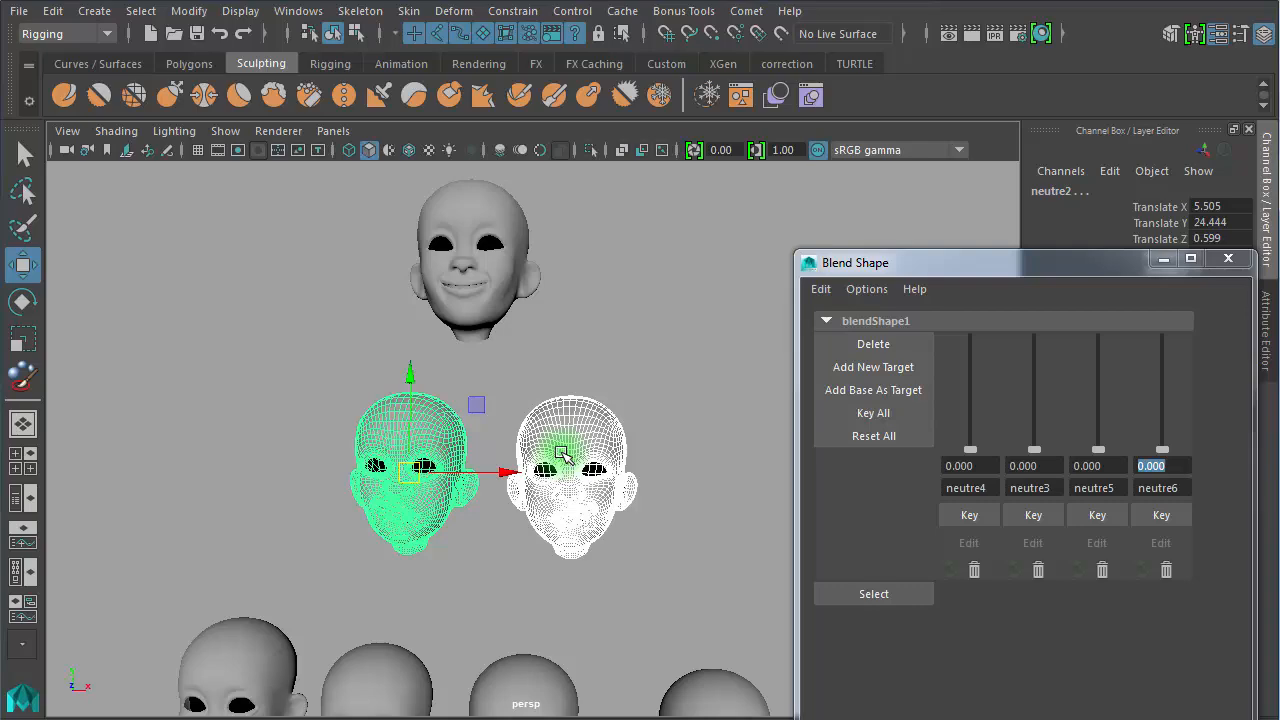
Move the two half-smile heads neutre2 and neutre1 apart from each other beneath the full-smile head
click(442, 556)
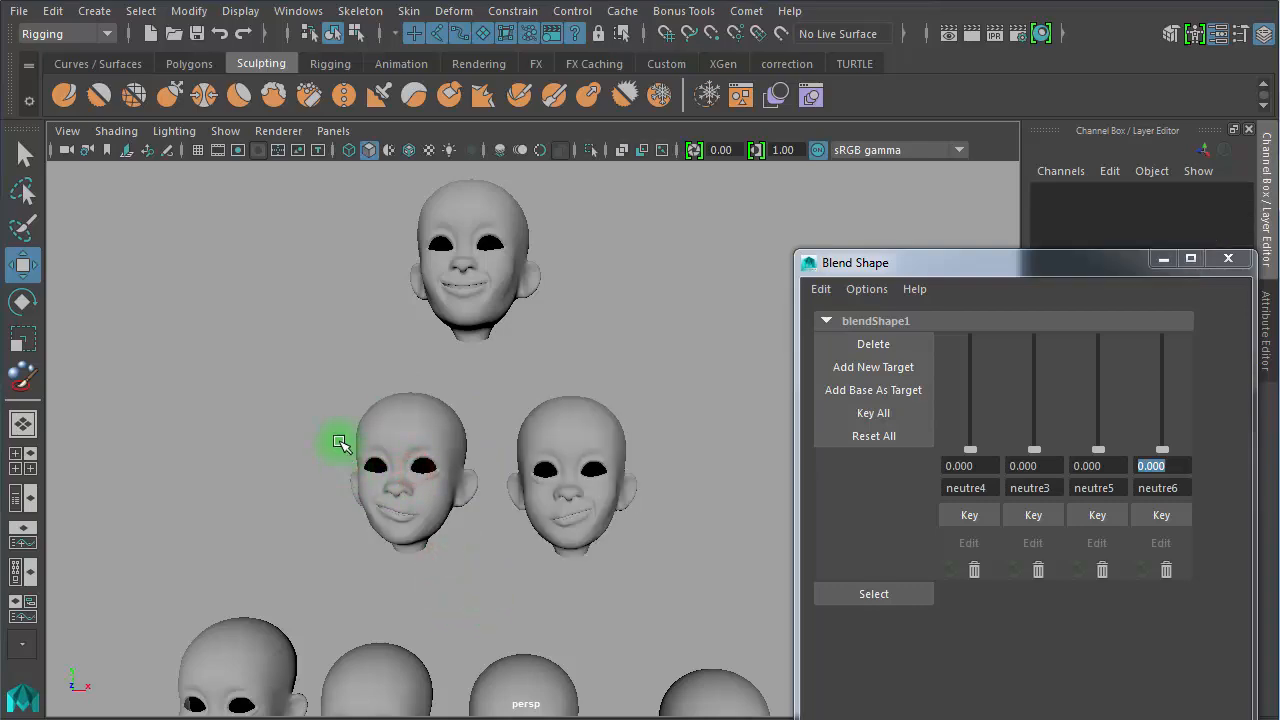
click(425, 468)
drag(409, 473, 284, 497)
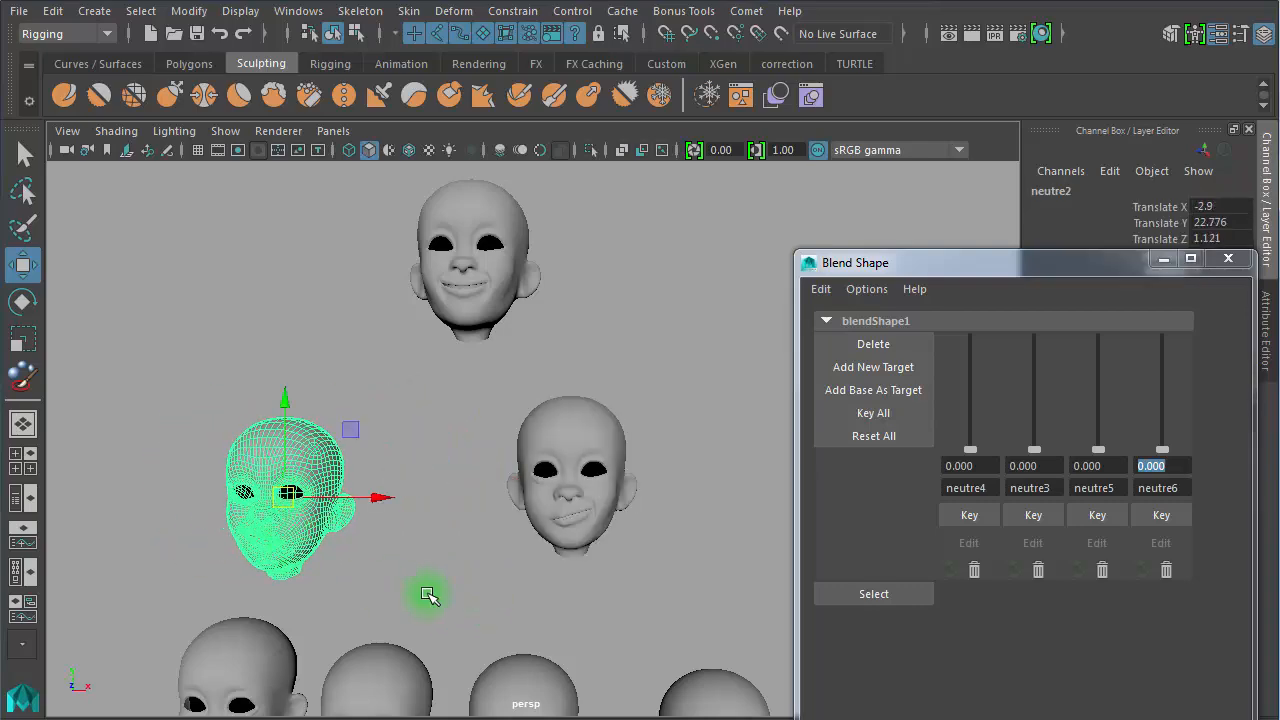
alt+middle_drag(428, 595, 434, 409)
drag(180, 575, 400, 470)
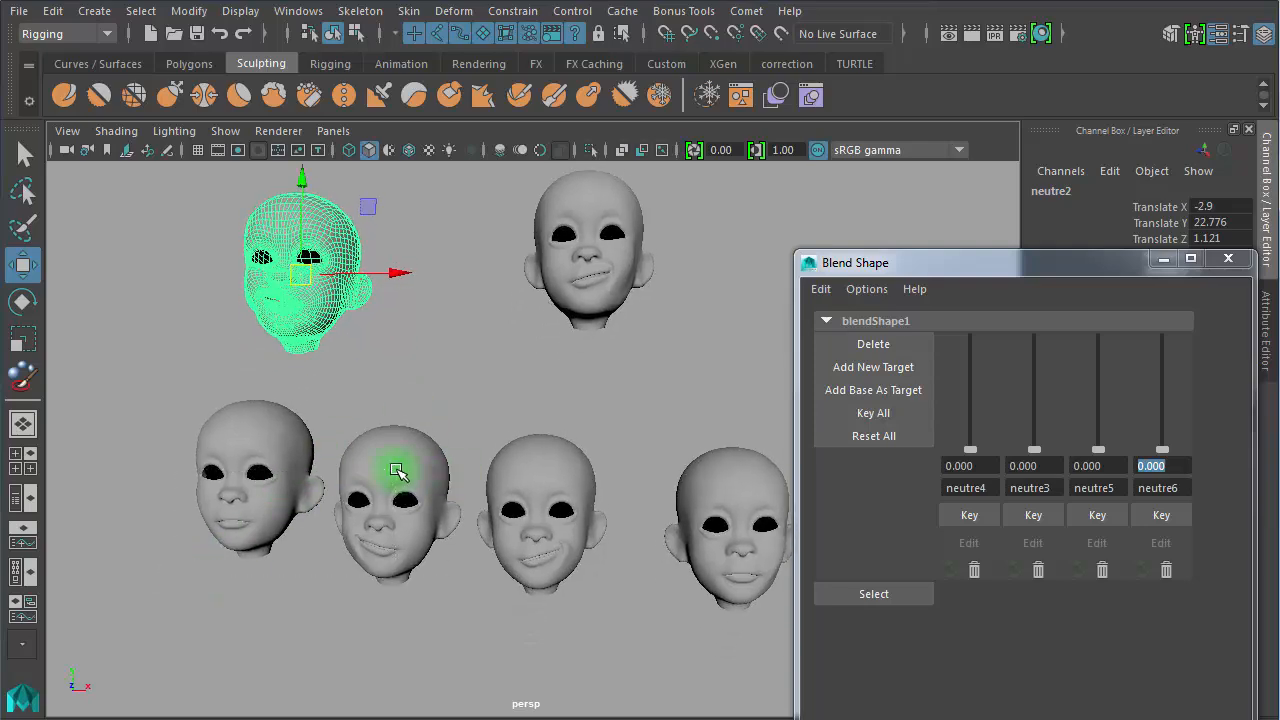
click(588, 393)
click(582, 303)
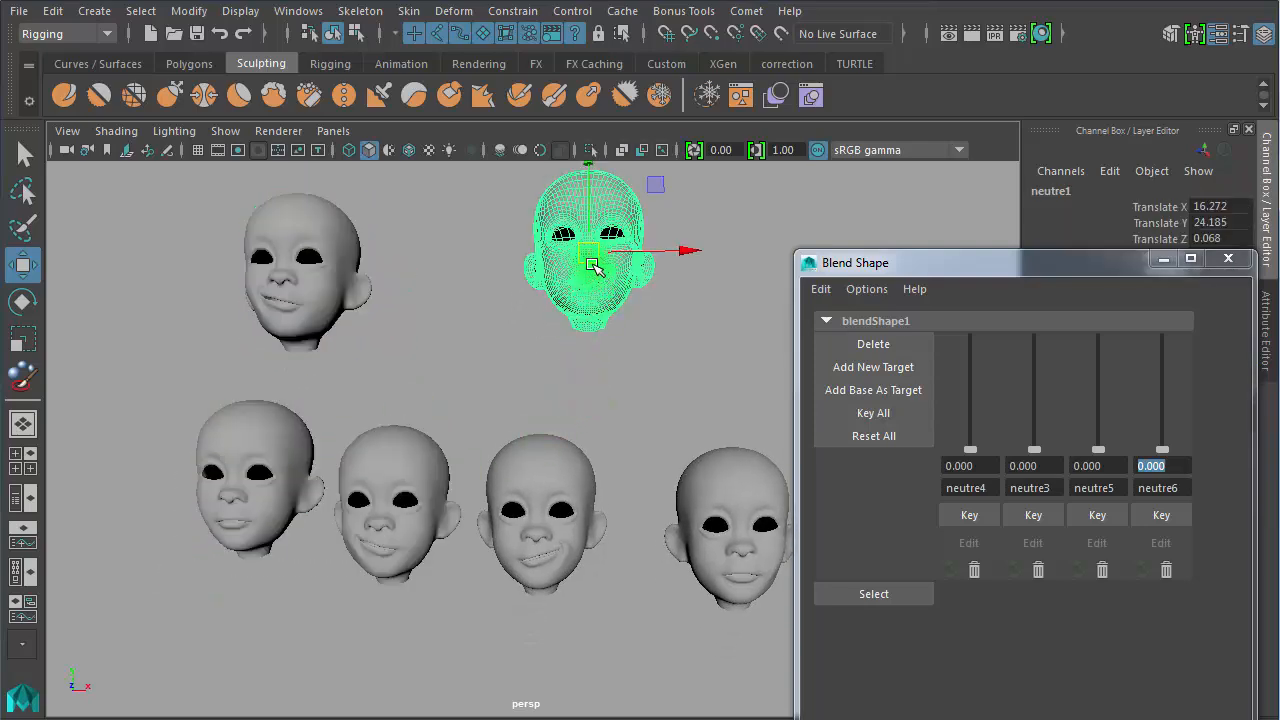
drag(592, 266, 646, 356)
Delete the six intermediate heads neutre1 to neutre6, keeping only the neutral and full-smile heads
drag(684, 568, 760, 528)
alt+right_drag(652, 643, 440, 593)
click(559, 596)
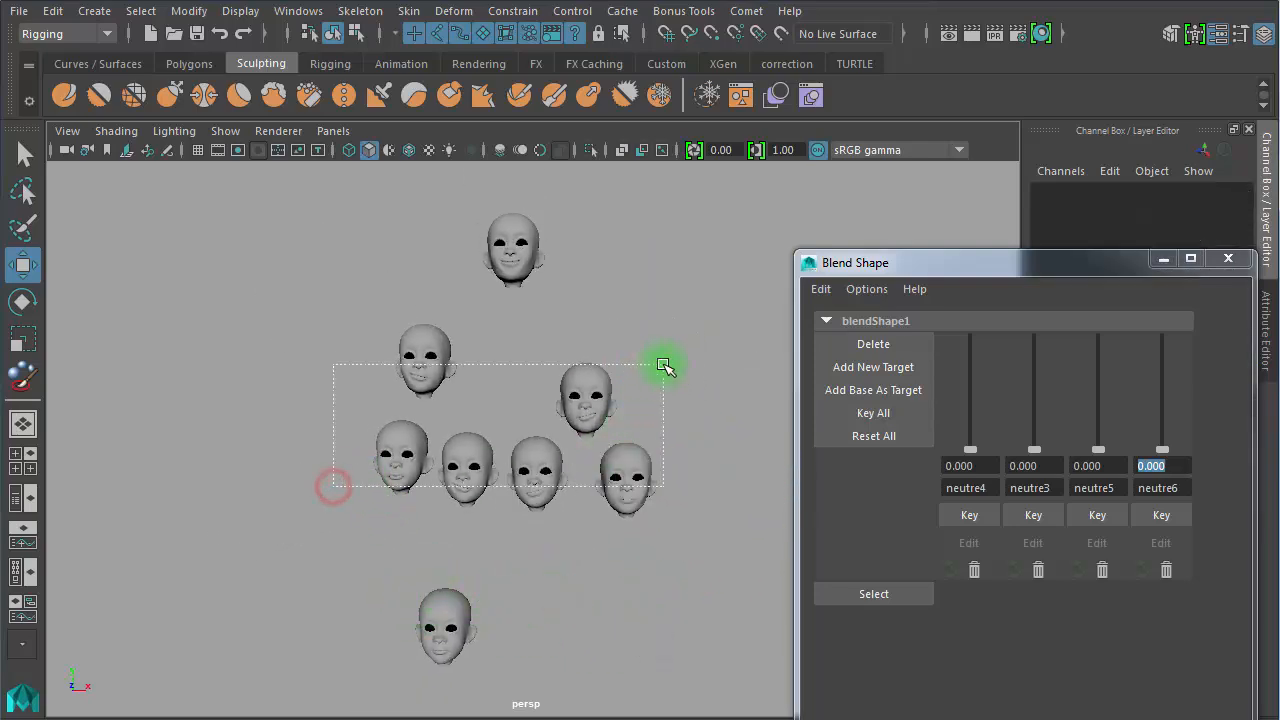
drag(665, 367, 657, 372)
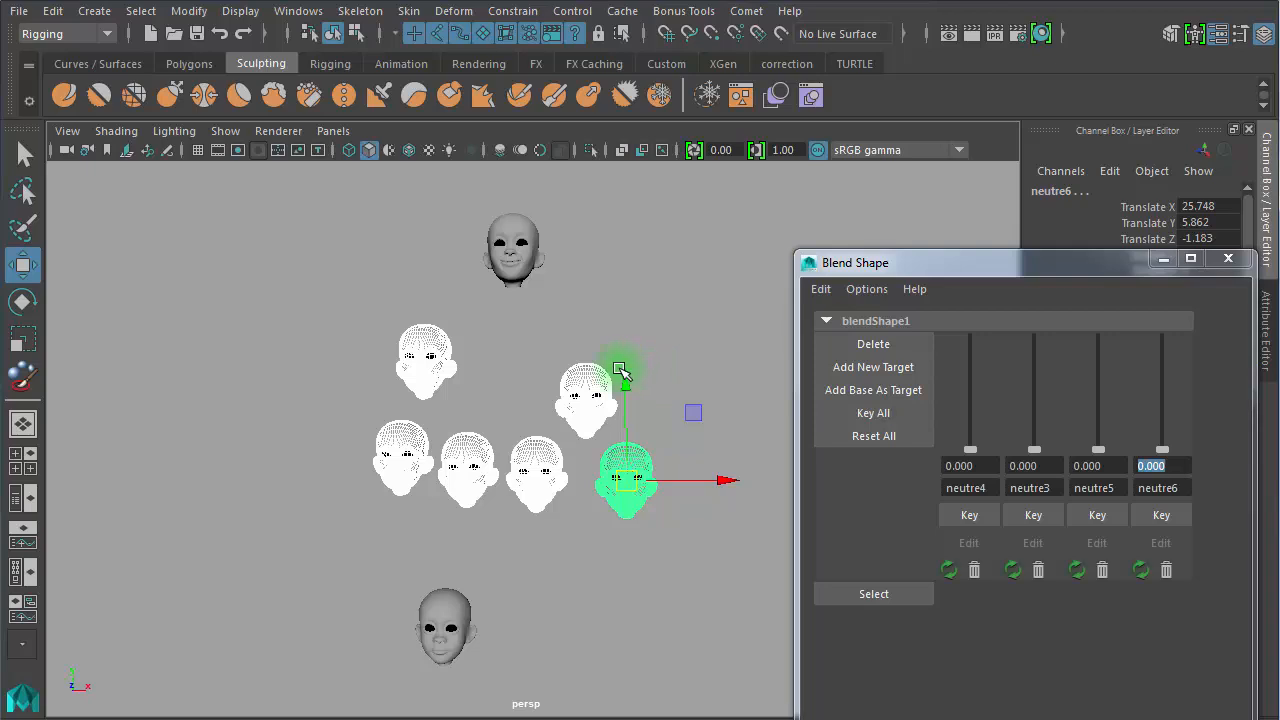
key(Delete)
Move the full-smile head sourire down to just beside the neutral head neutre
click(428, 610)
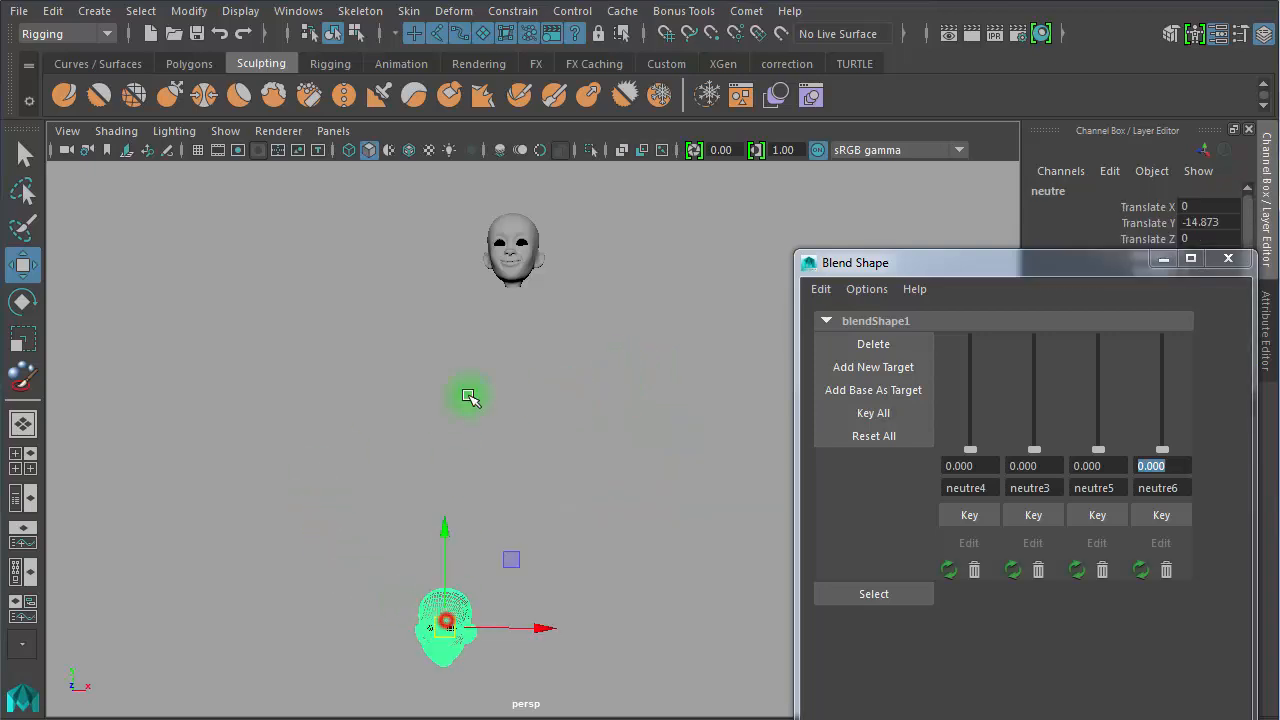
click(522, 252)
drag(525, 251, 365, 596)
click(543, 598)
alt+middle_drag(503, 617, 508, 514)
alt+right_drag(494, 520, 980, 536)
alt+middle_drag(515, 485, 657, 400)
Set Translate X, Y and Z of both remaining heads to 0 and frame them in the view
drag(638, 483, 642, 480)
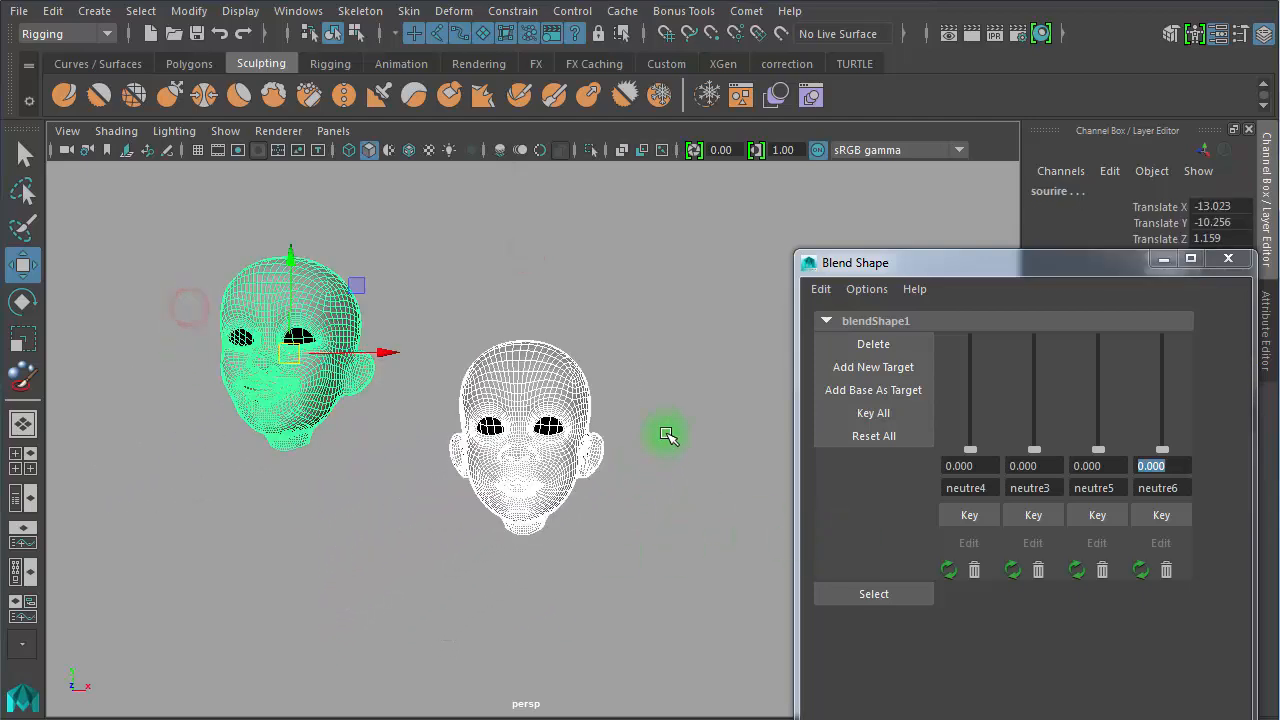
double_click(1070, 268)
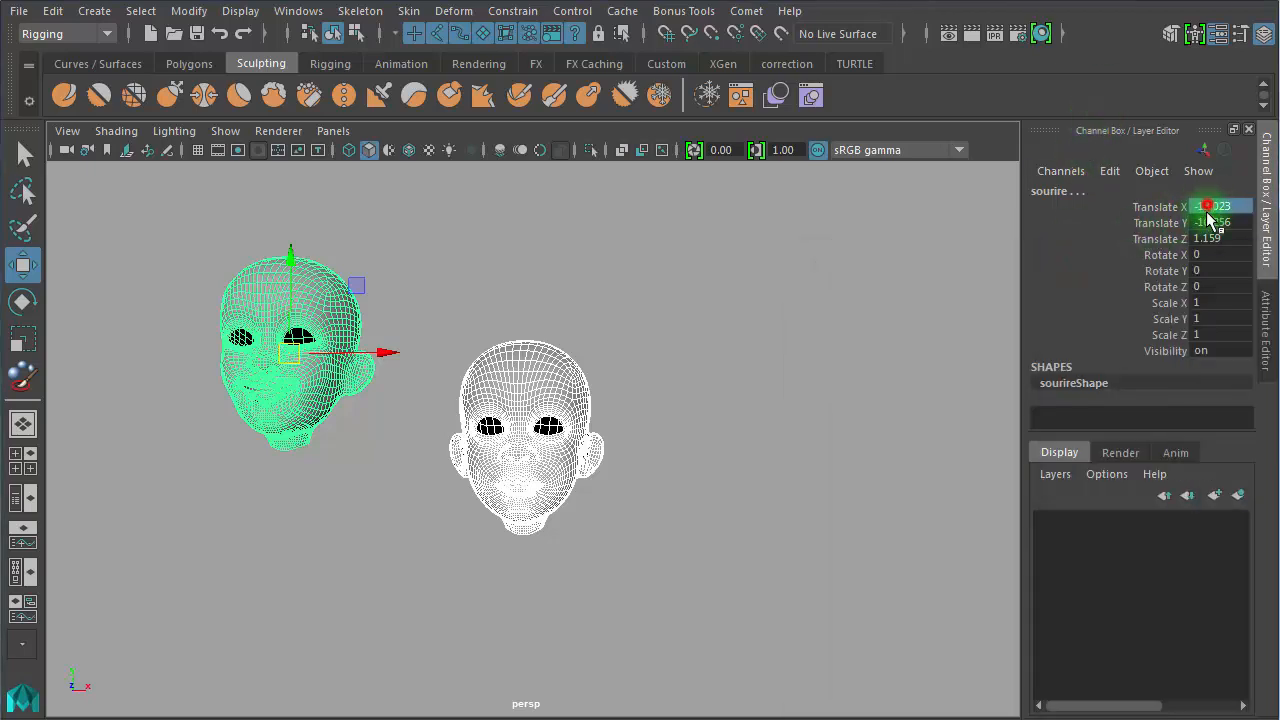
drag(1207, 213, 1208, 247)
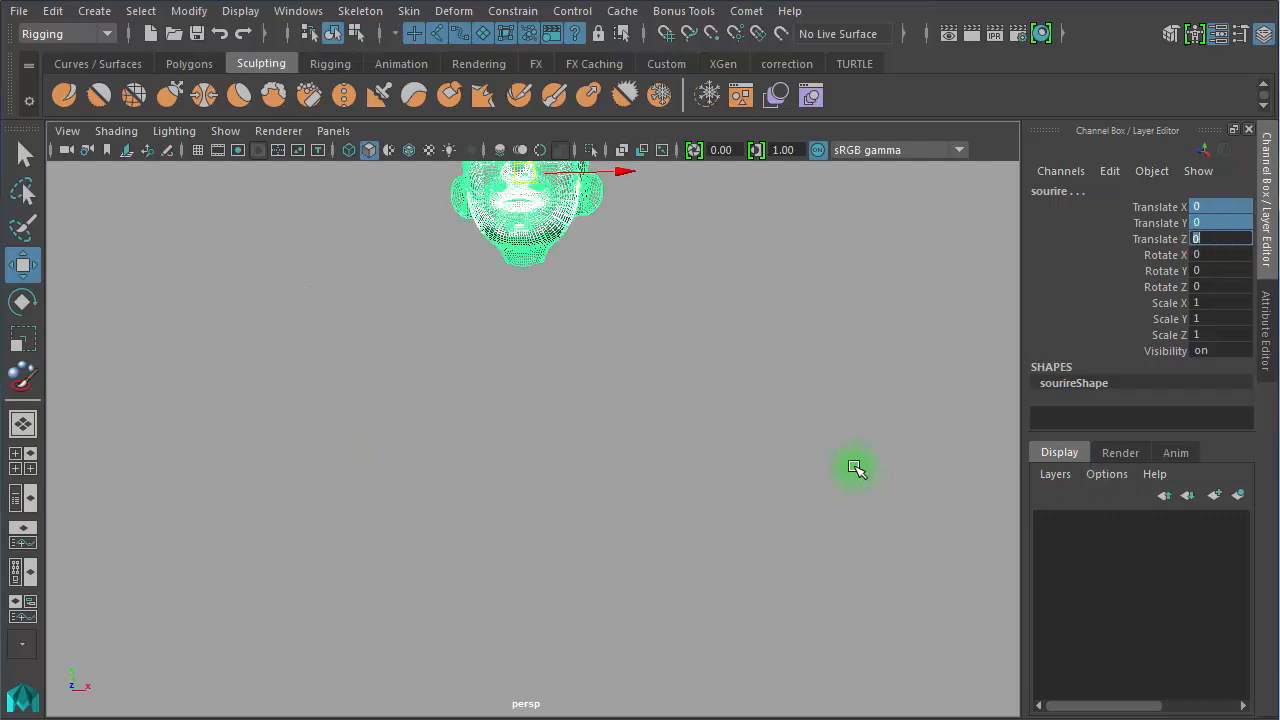
key(f)
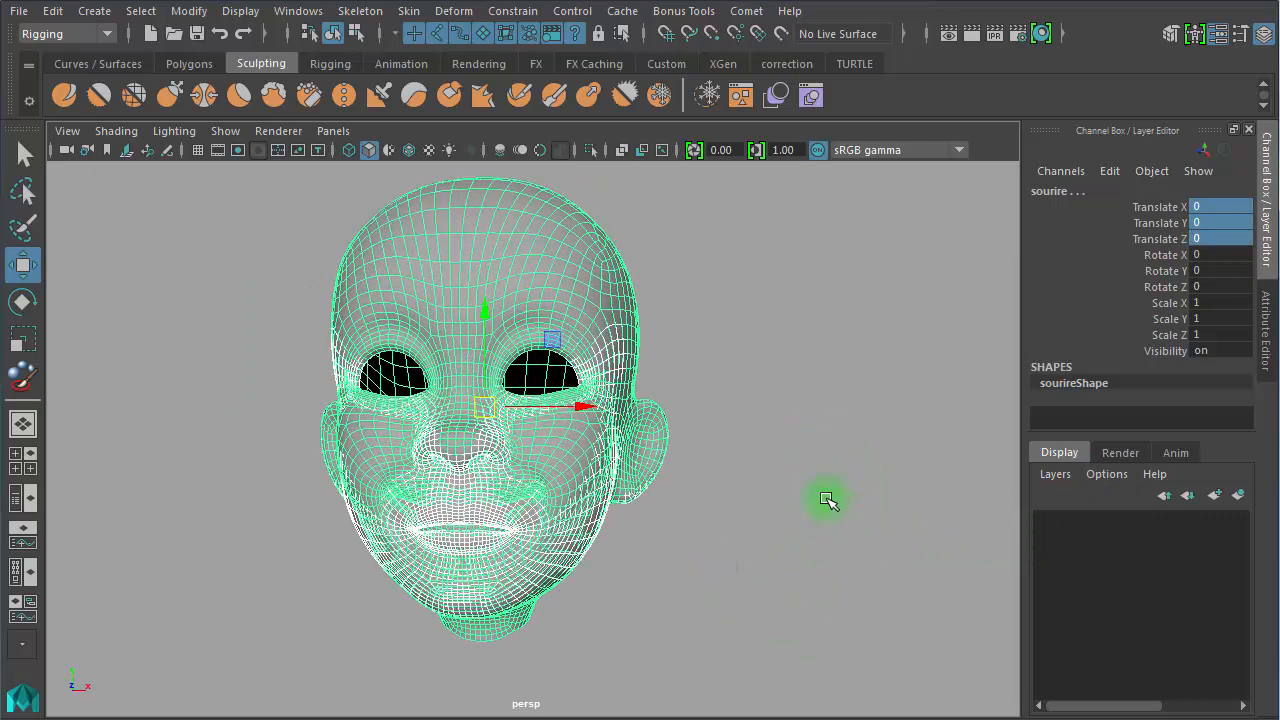
Display the overlapping heads in wireframe, bring back the Blend Shape window and select one of the heads for comparison
click(824, 482)
key(4)
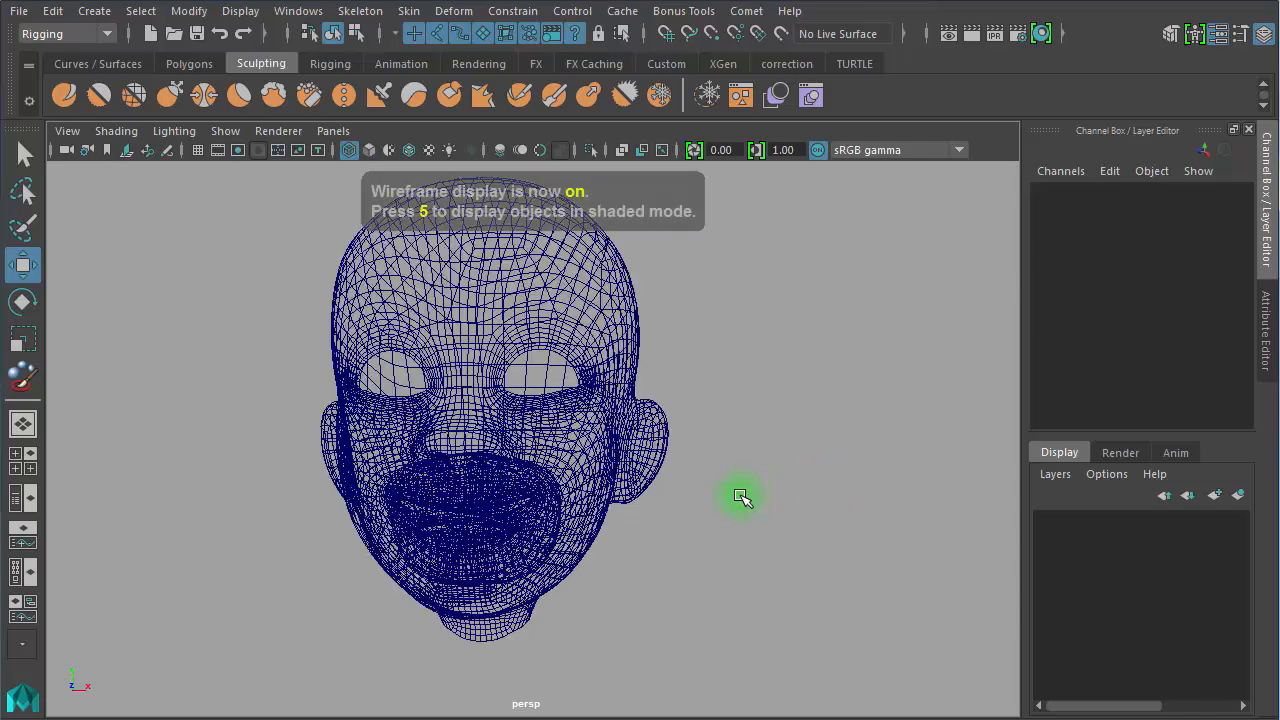
drag(1279, 212, 974, 185)
alt+middle_drag(477, 331, 497, 316)
click(562, 308)
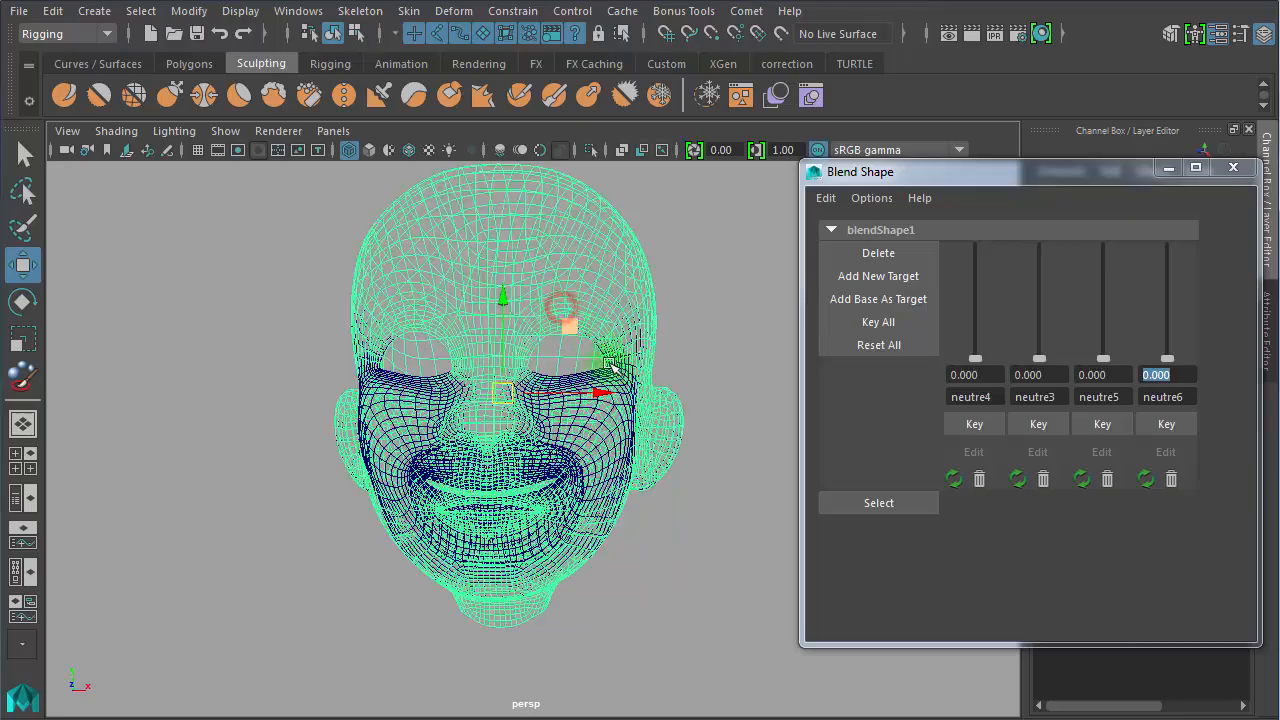
alt+right_drag(592, 491, 706, 537)
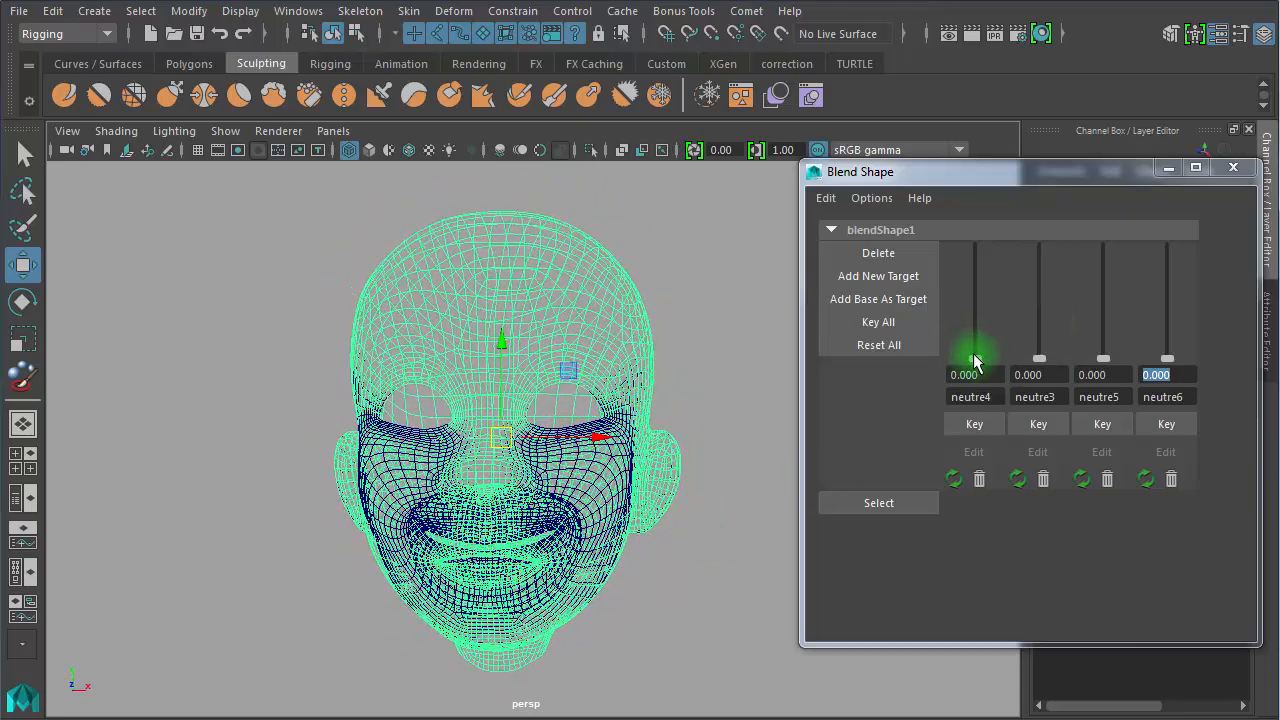
Raise the blendShape1 weights of neutre4, neutre3, neutre5 and neutre6 to 1
drag(975, 360, 977, 222)
drag(1040, 360, 1049, 200)
drag(1104, 360, 1113, 214)
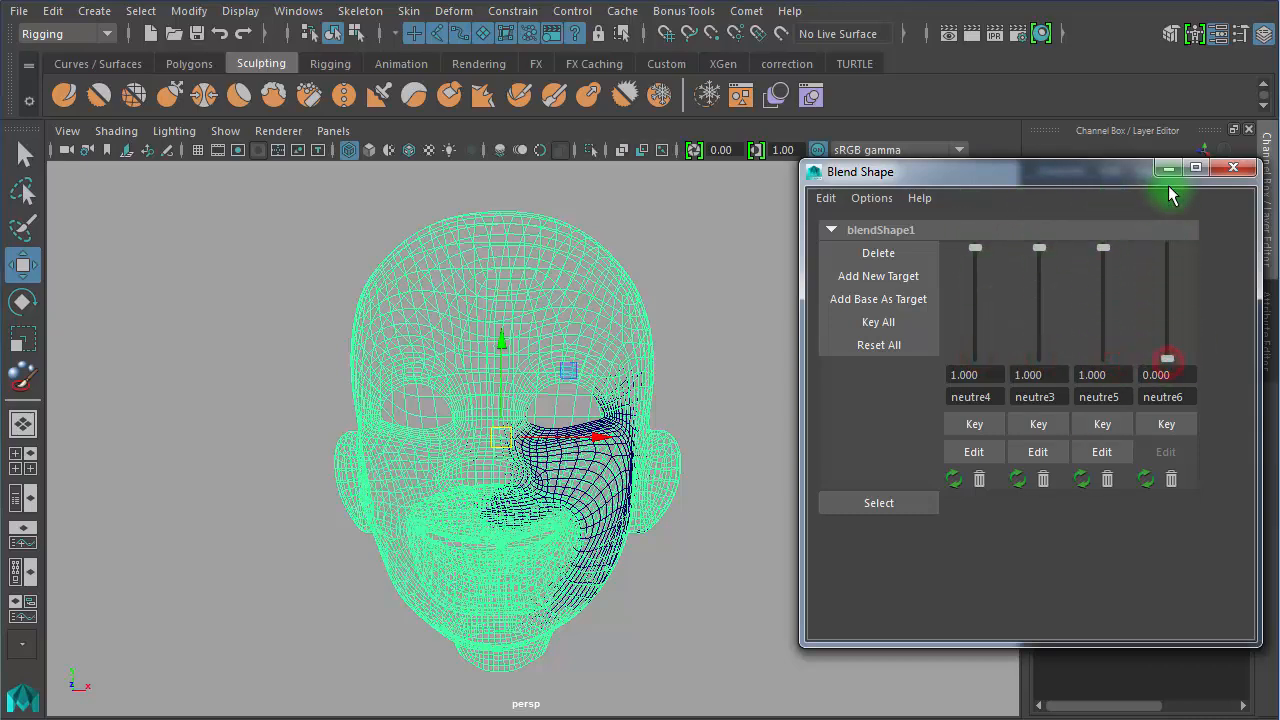
drag(1168, 358, 1166, 229)
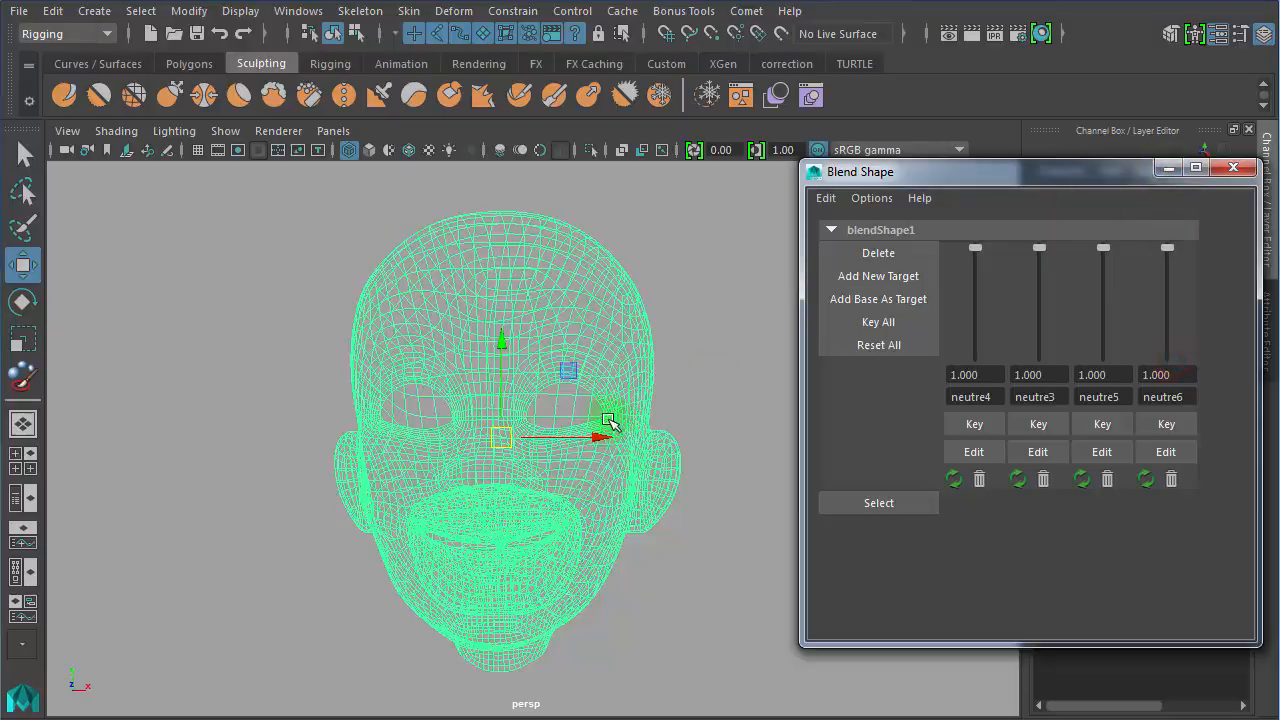
Check the overlapping wireframes up close while scrubbing the neutre6, neutre5, neutre3 and neutre4 weights, leaving each at 1
alt+right_drag(606, 429, 614, 396)
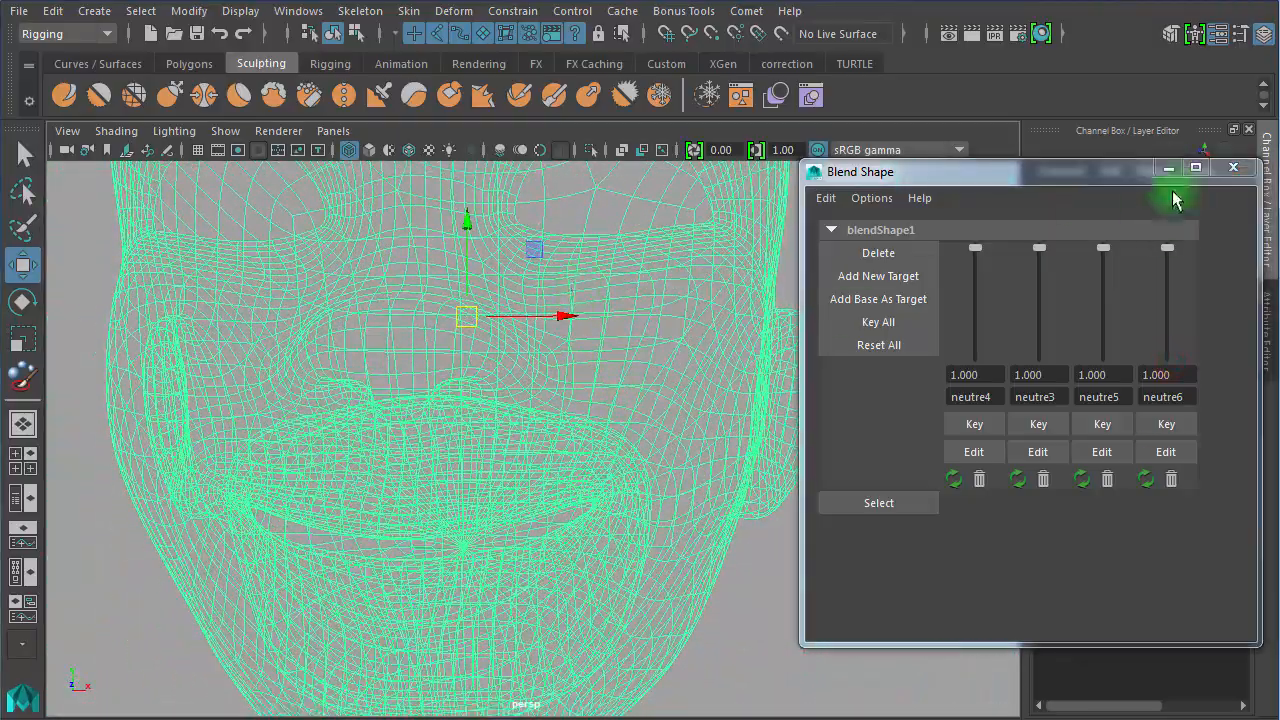
drag(1170, 247, 1136, 173)
drag(1108, 244, 1080, 63)
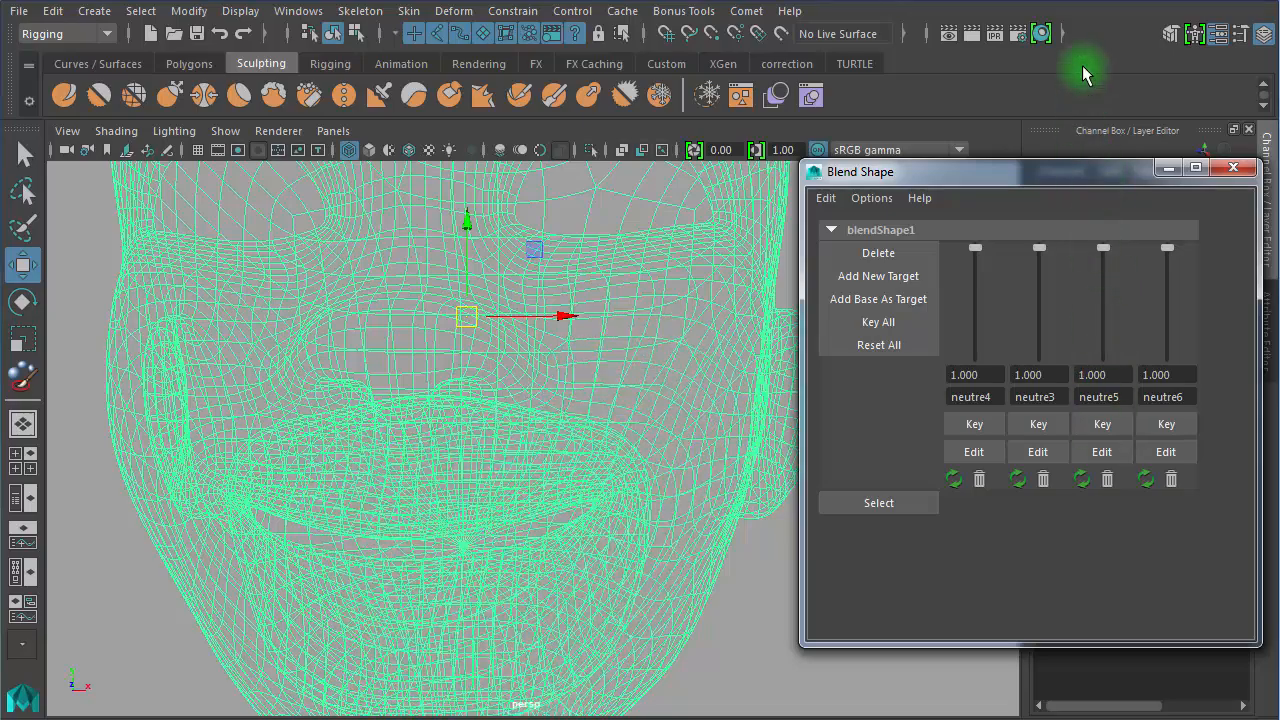
drag(1039, 248, 1045, 180)
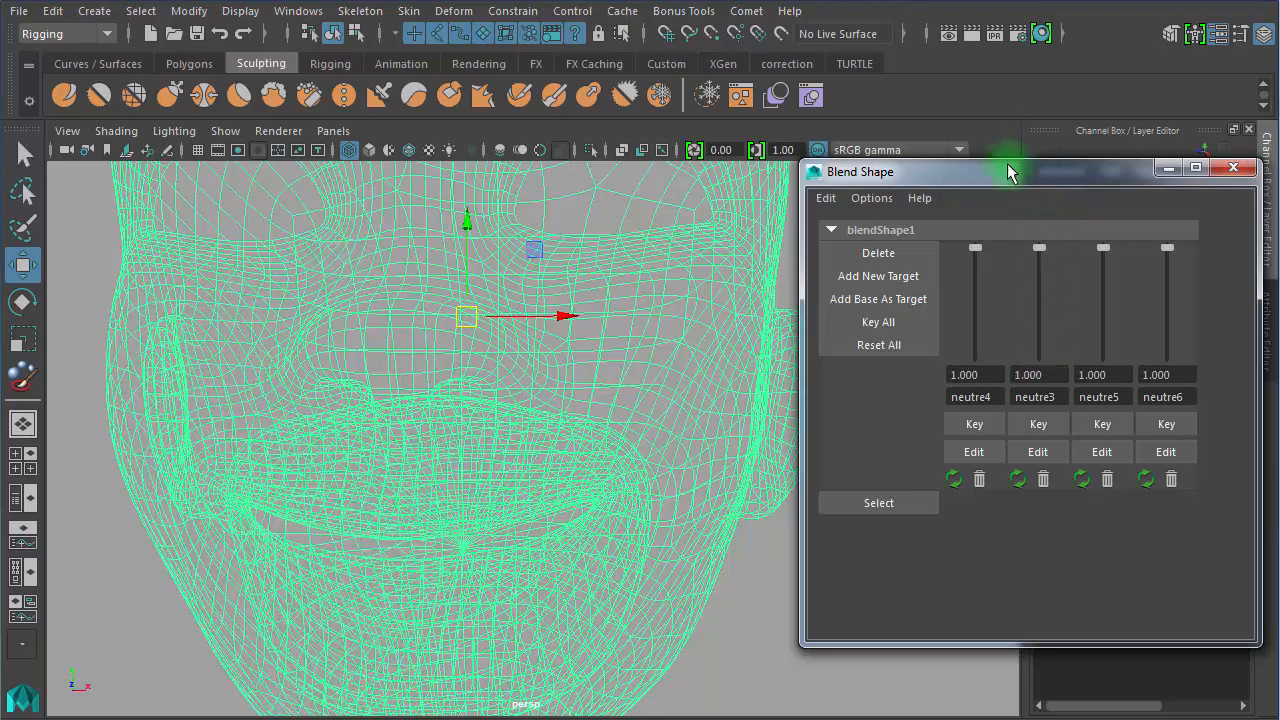
drag(975, 248, 997, 177)
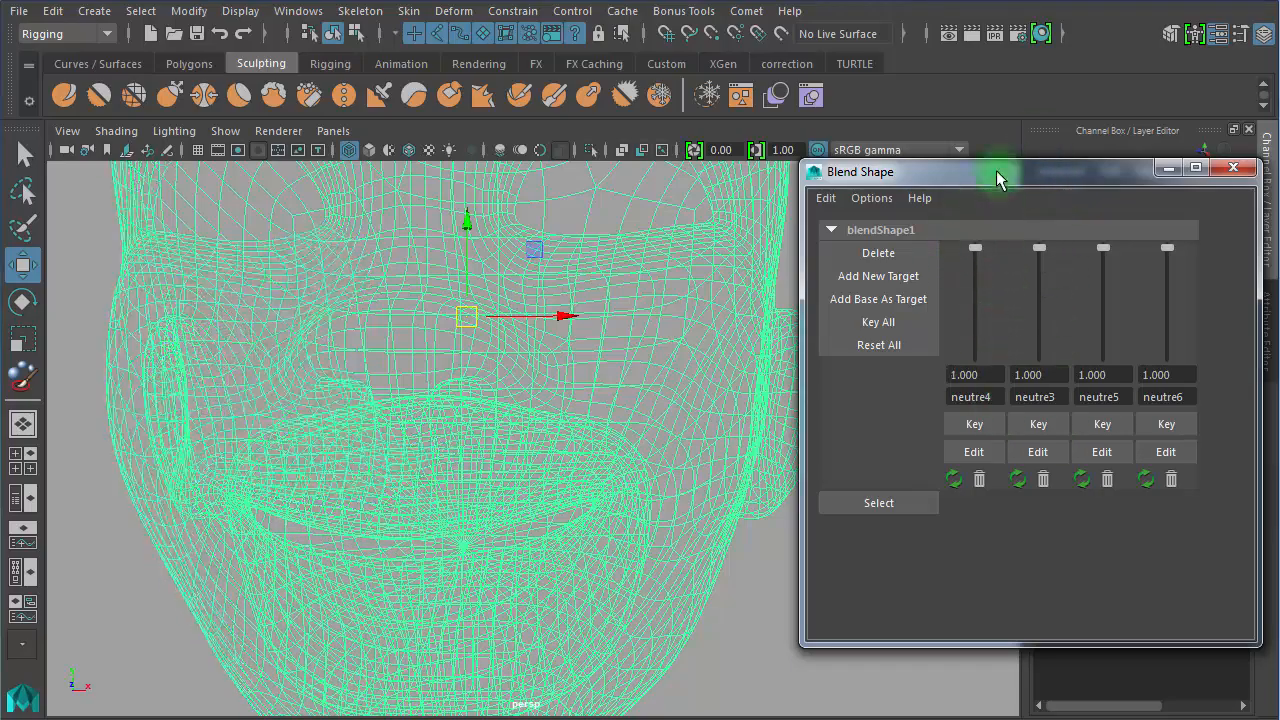
mouse_move(668, 479)
alt+right_down()
mouse_move(552, 440)
mouse_move(601, 426)
alt+right_up()
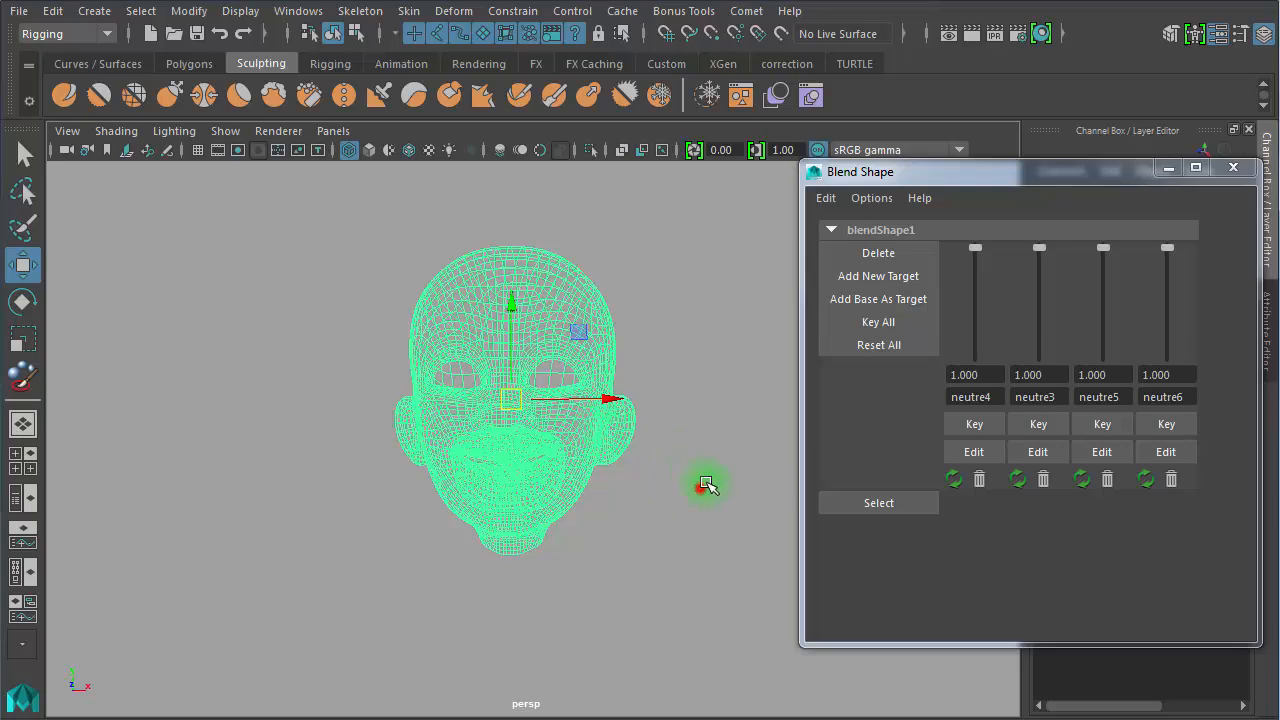
Set the neutre4, neutre3, neutre5 and neutre6 weights to 0 and delete blendShape1
click(706, 485)
click(572, 420)
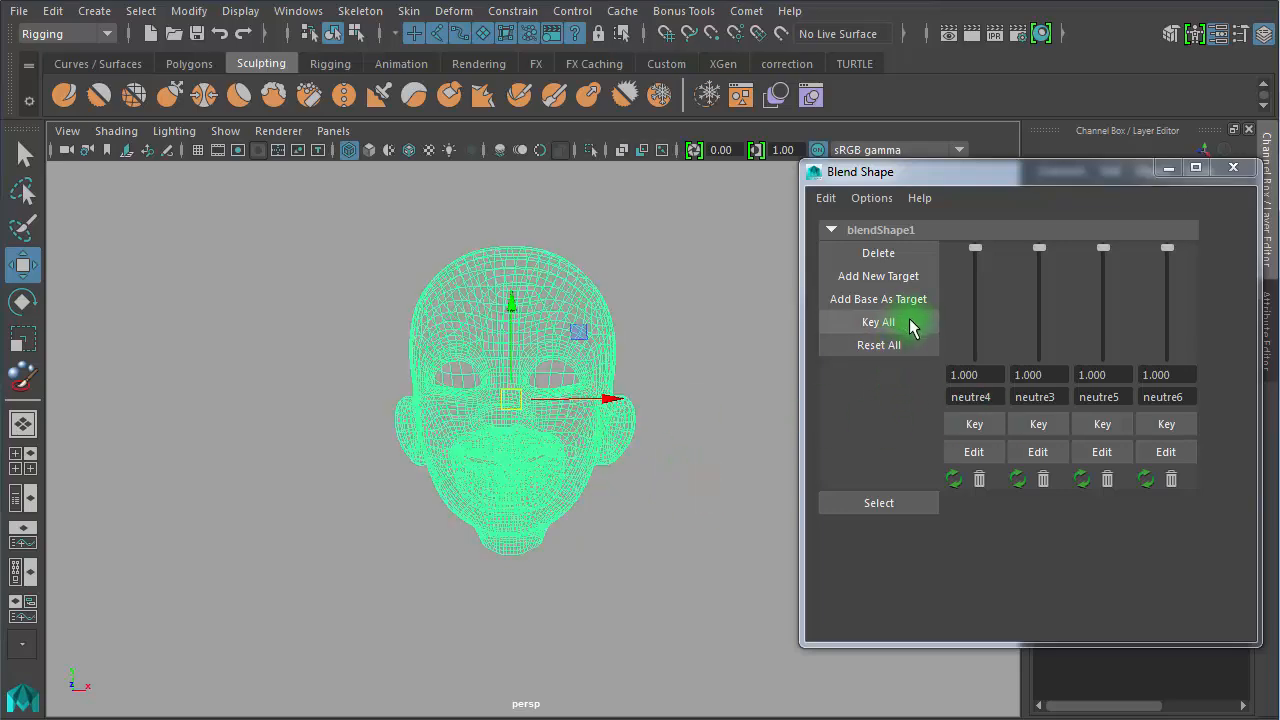
click(990, 374)
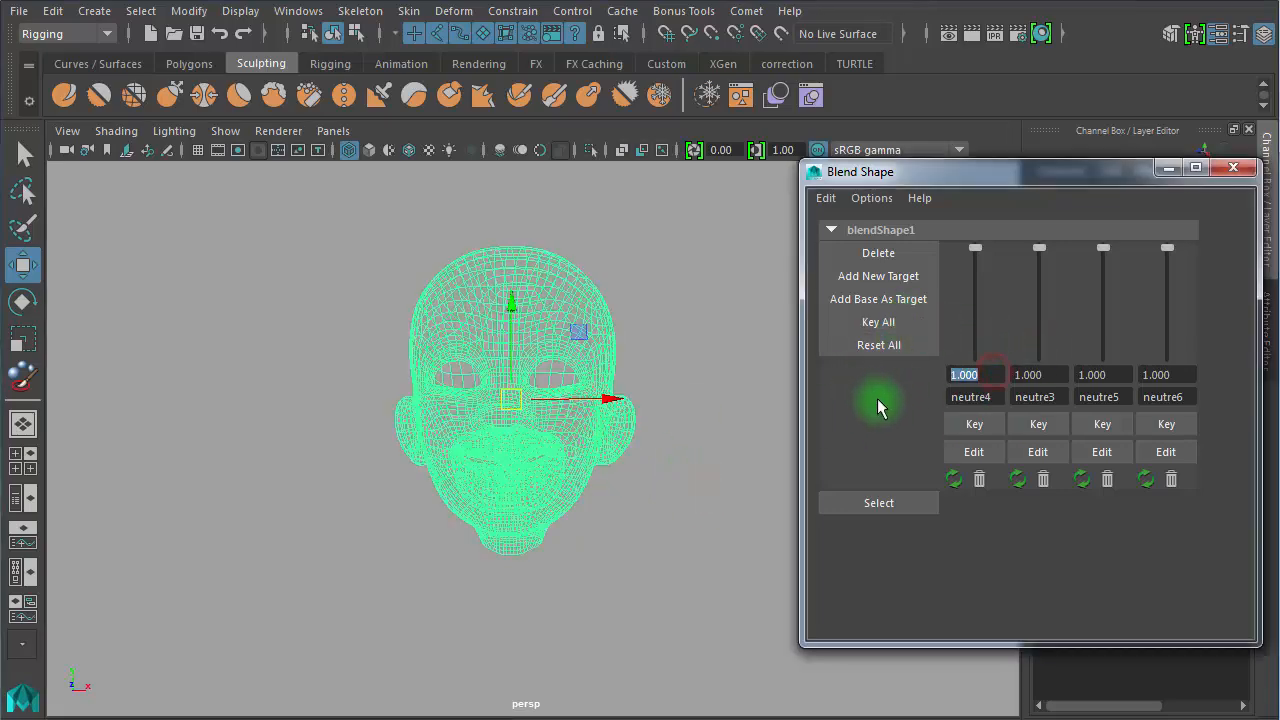
text(0)
click(1050, 374)
text(0)
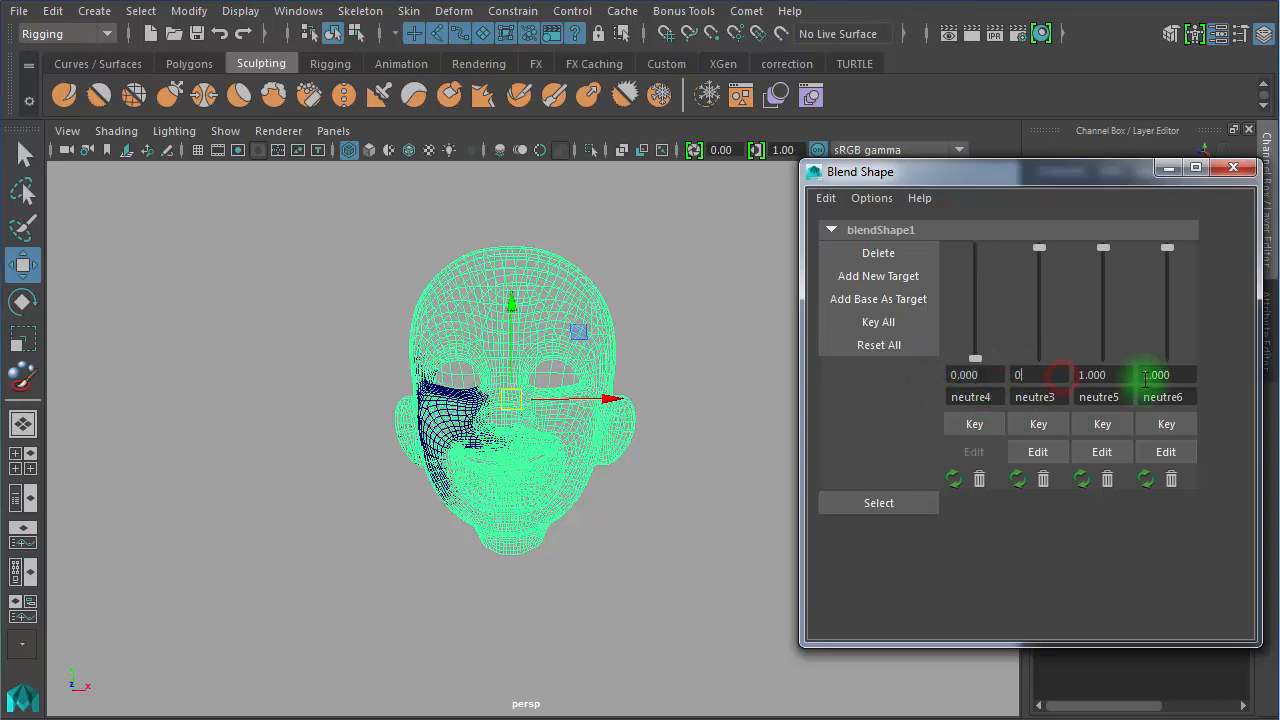
click(1095, 374)
text(0)
click(1160, 374)
text(0)
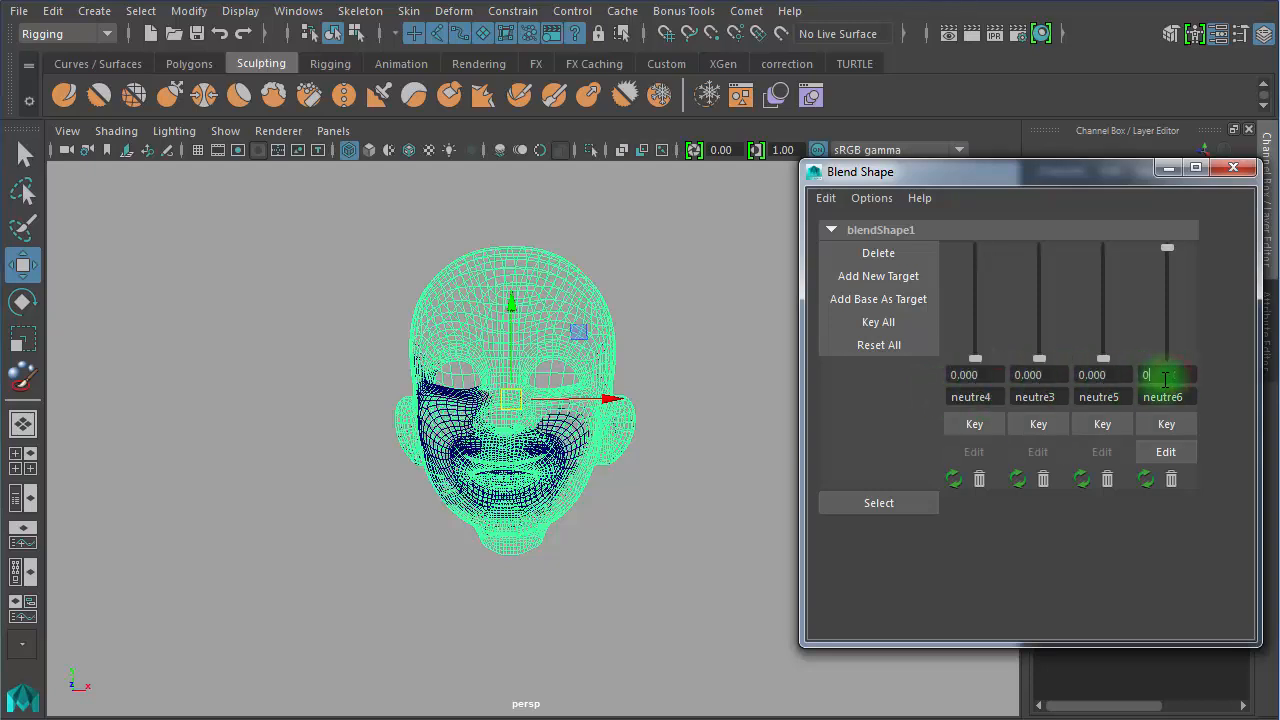
click(899, 255)
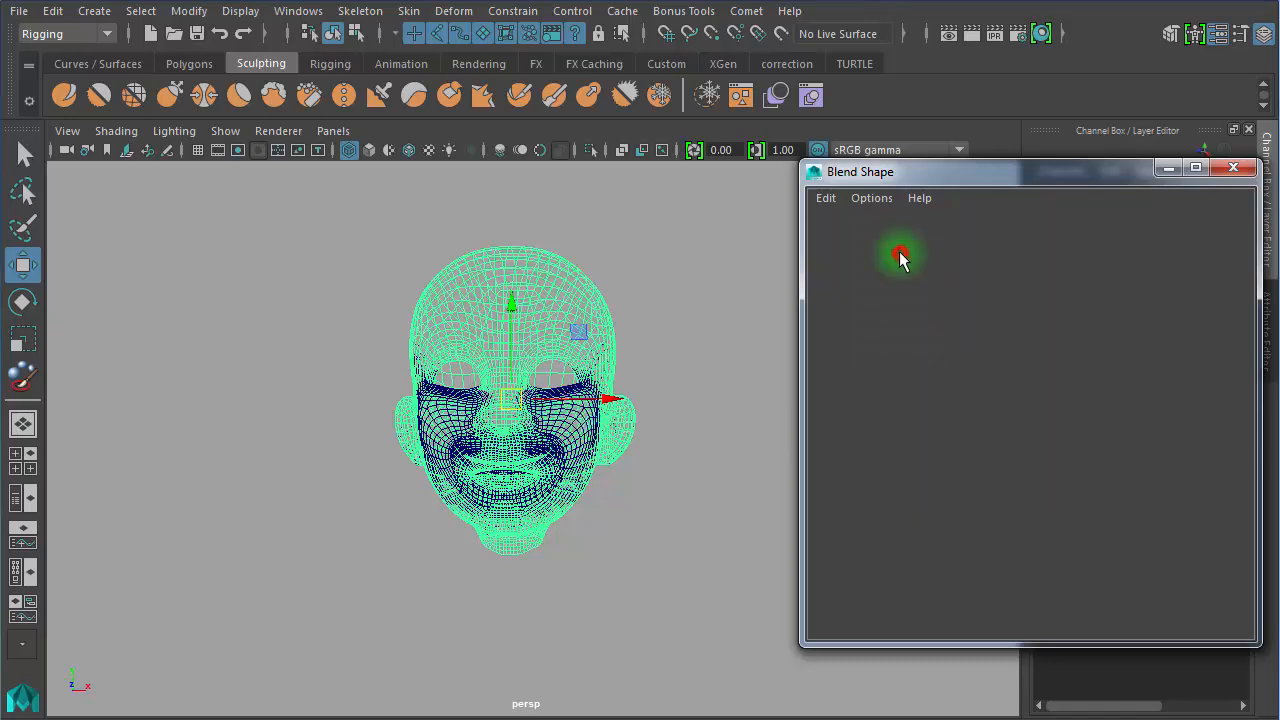
Move the smile head sourire sideways along the X axis until it stands beside the neutral head
click(677, 414)
click(573, 416)
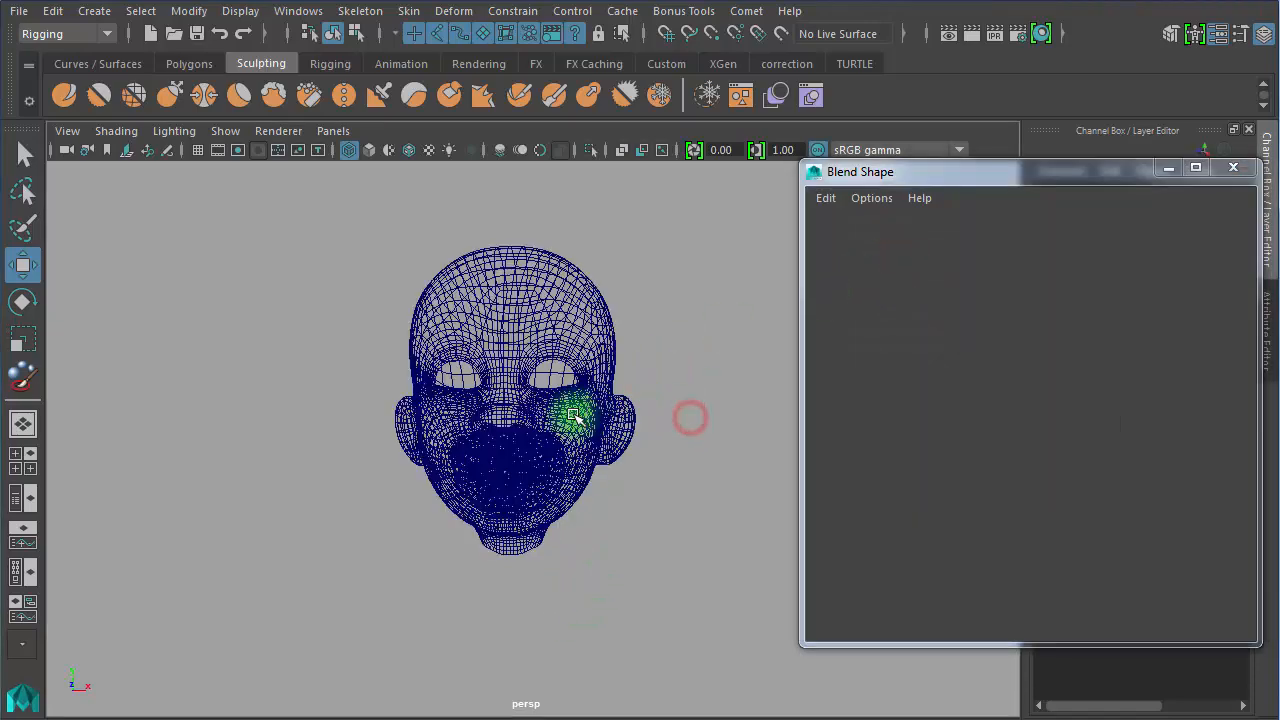
drag(611, 402, 377, 392)
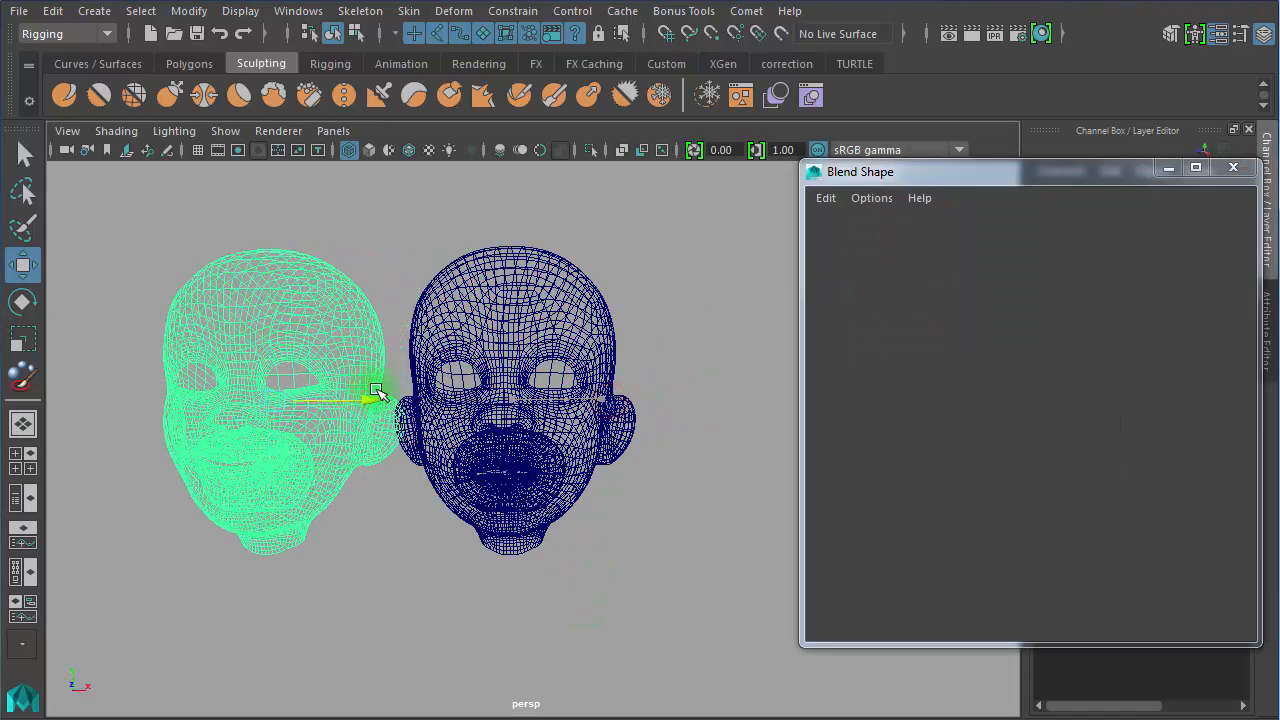
click(716, 381)
Examine the scene hierarchy for the sourire head and the neutre and max_helmet meshes grouped in max_geo_gr
click(23, 498)
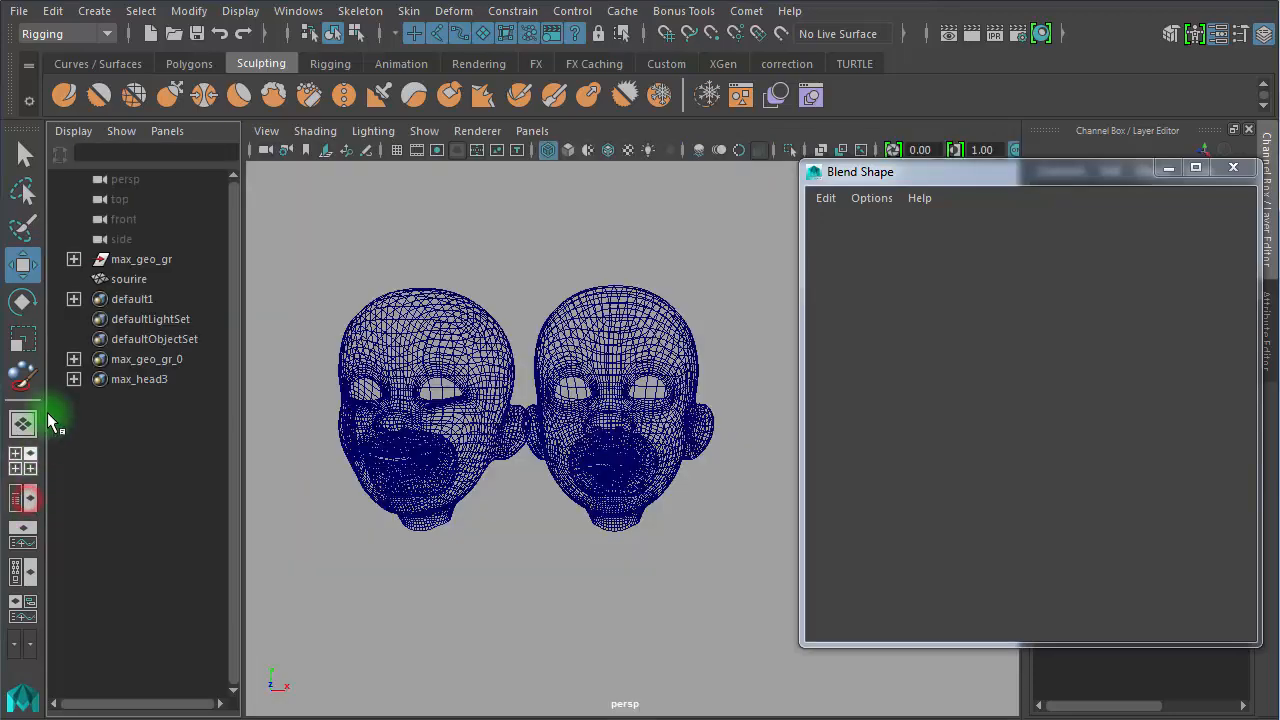
click(156, 277)
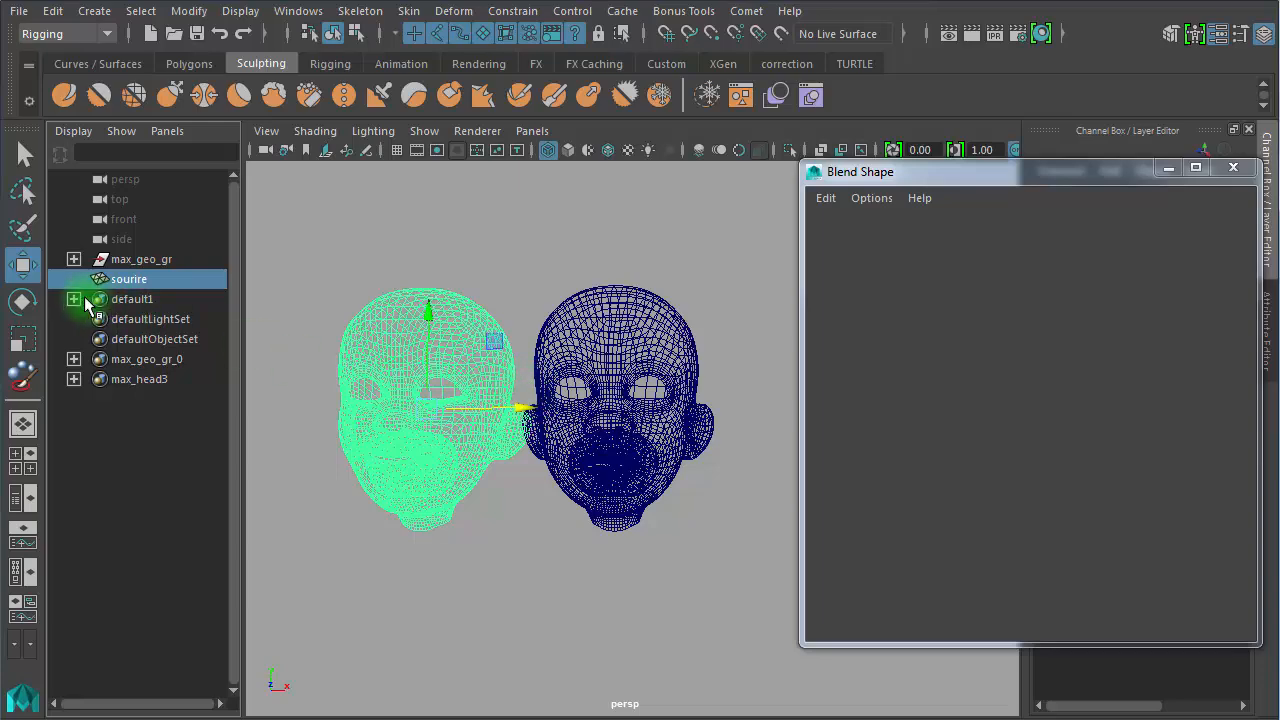
click(125, 259)
click(73, 259)
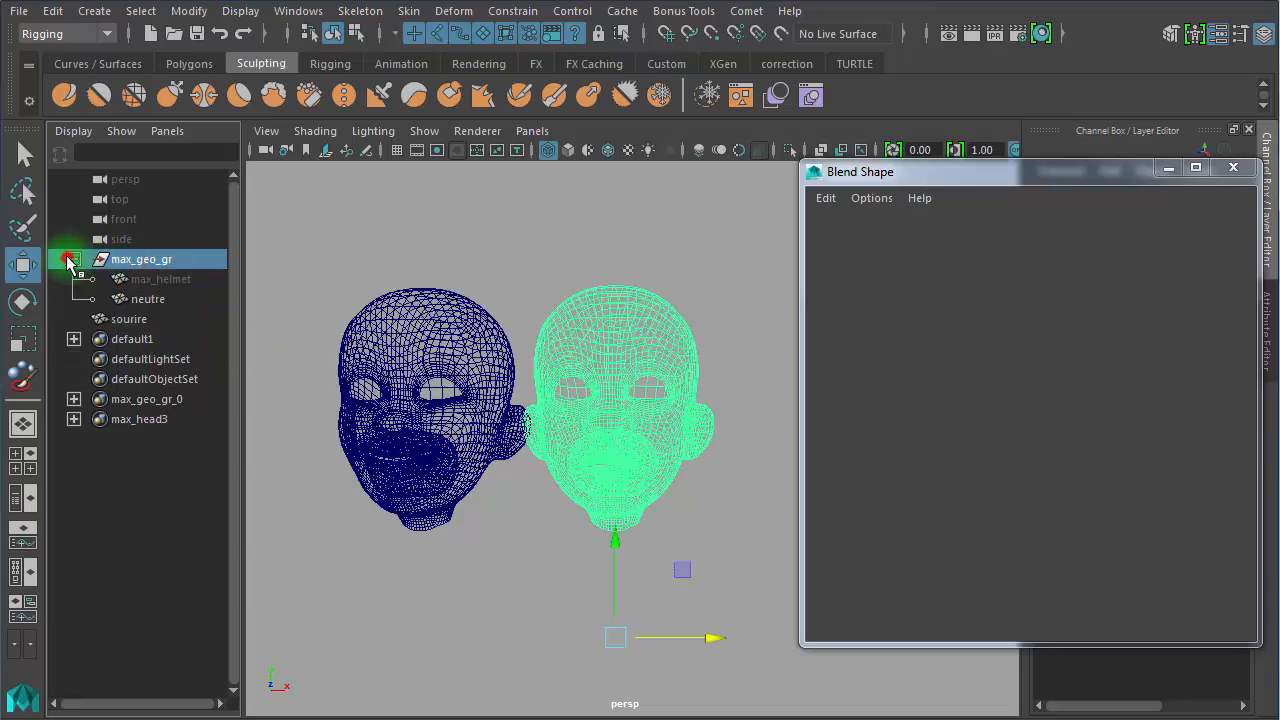
click(150, 299)
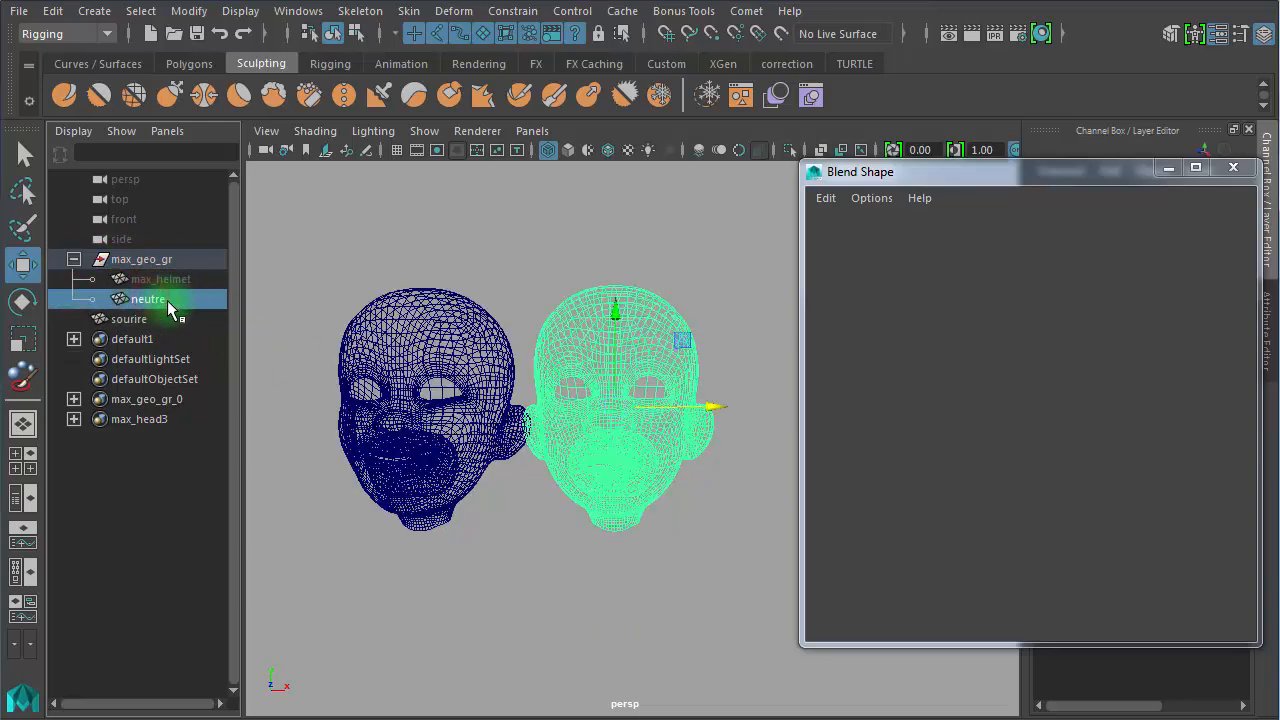
click(190, 281)
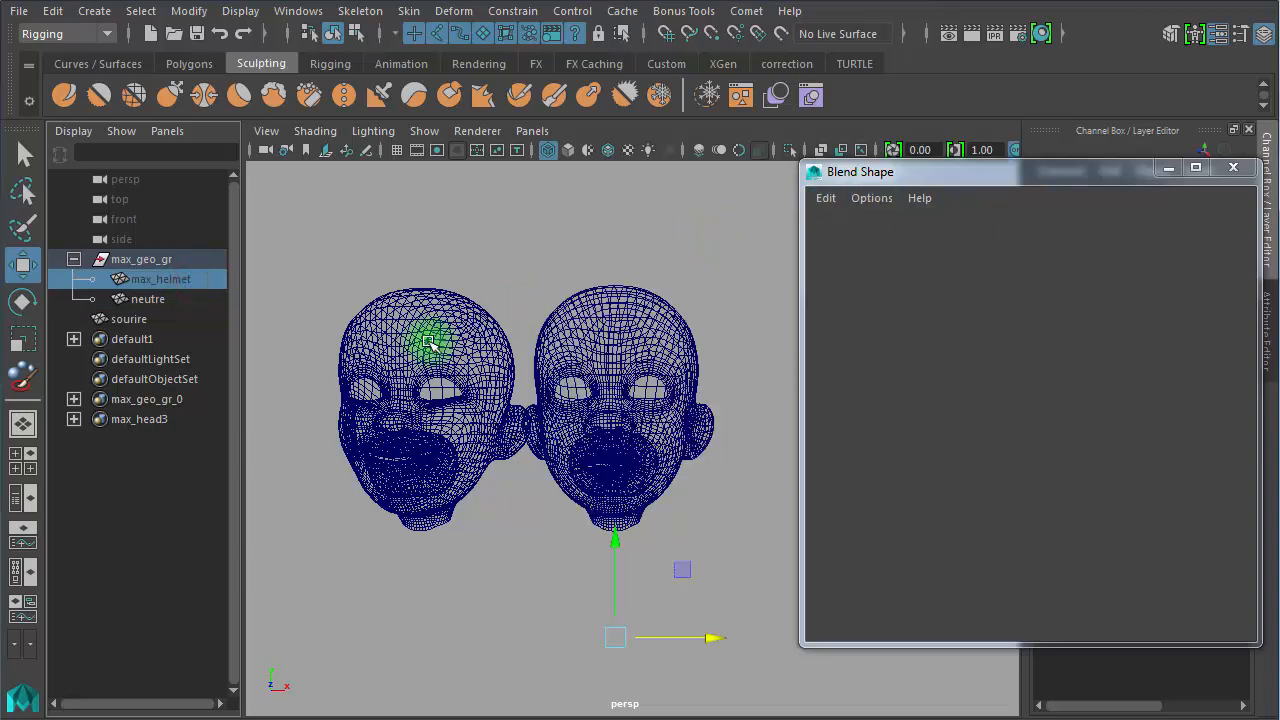
click(313, 259)
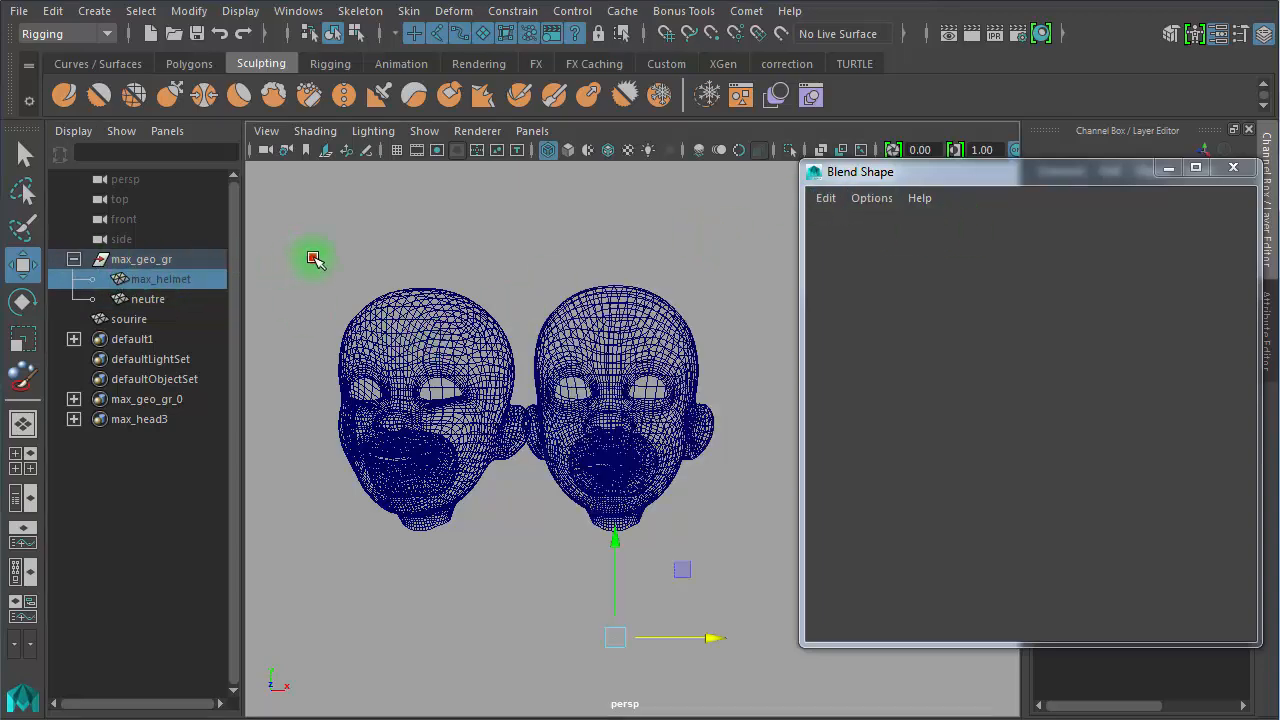
key(space)
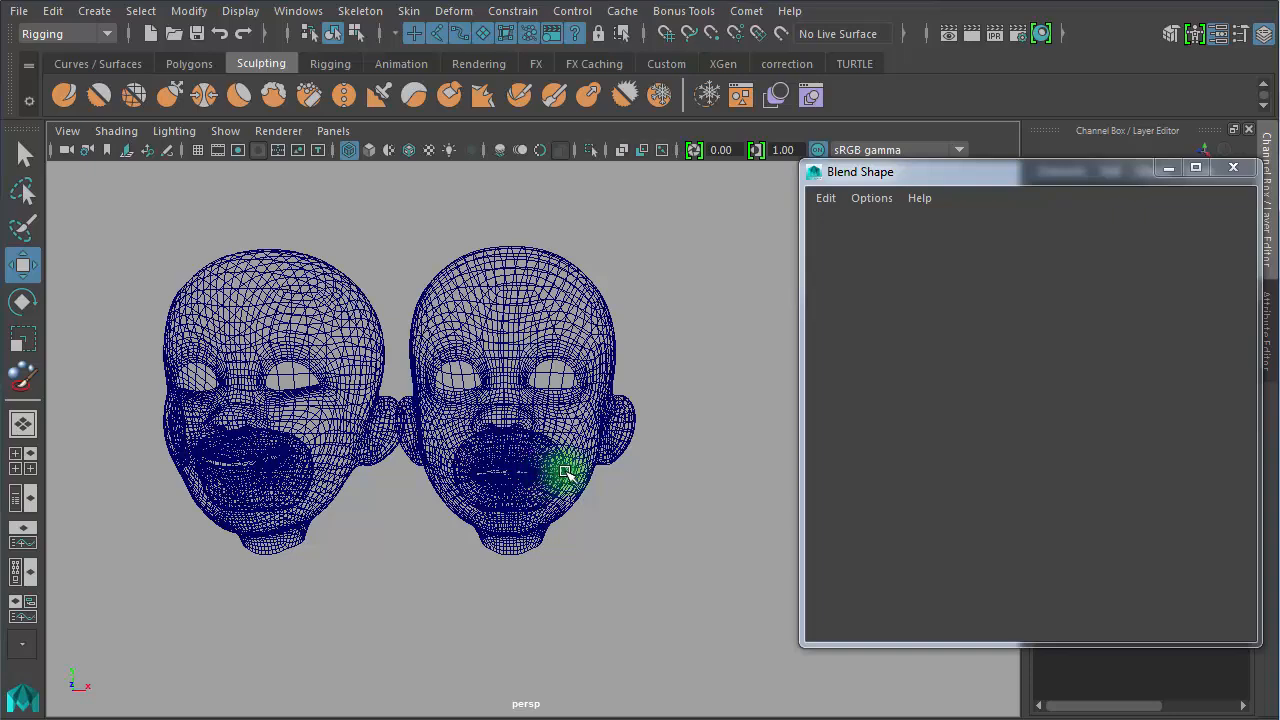
Switch the perspective view to shaded display and move the smile head sourire farther along X to -13.495
alt+drag(594, 476, 623, 492)
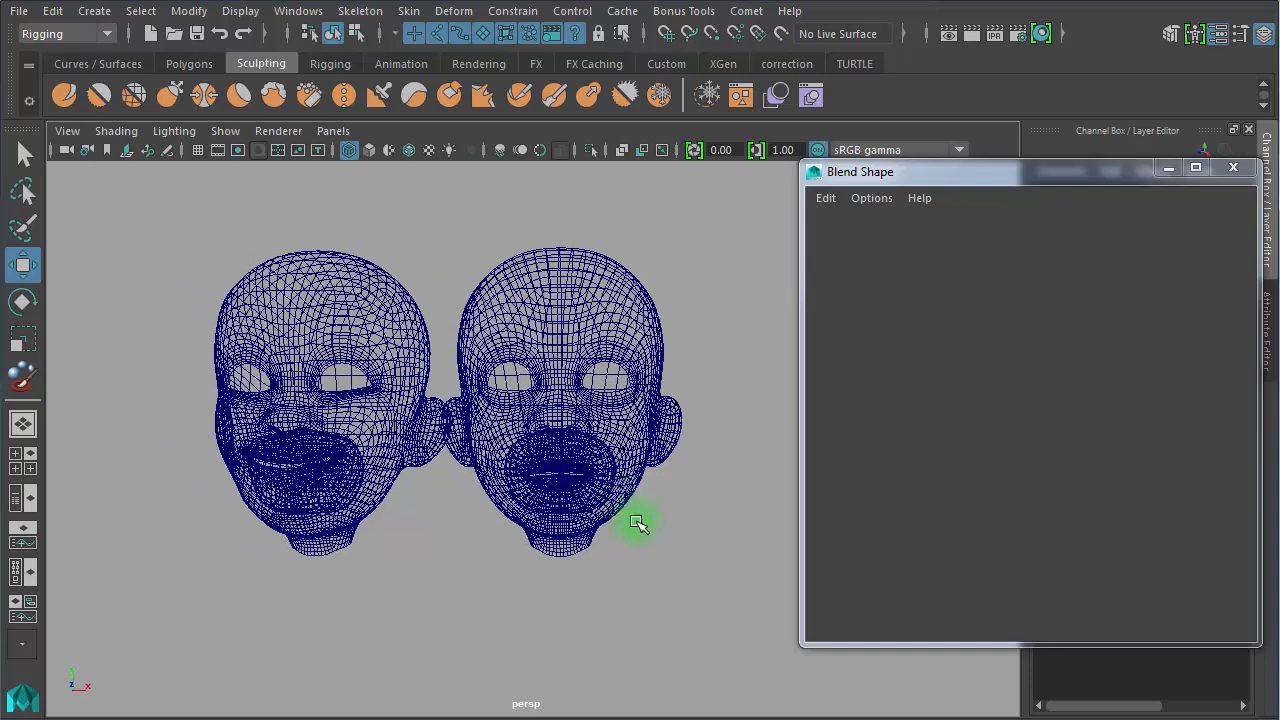
key(5)
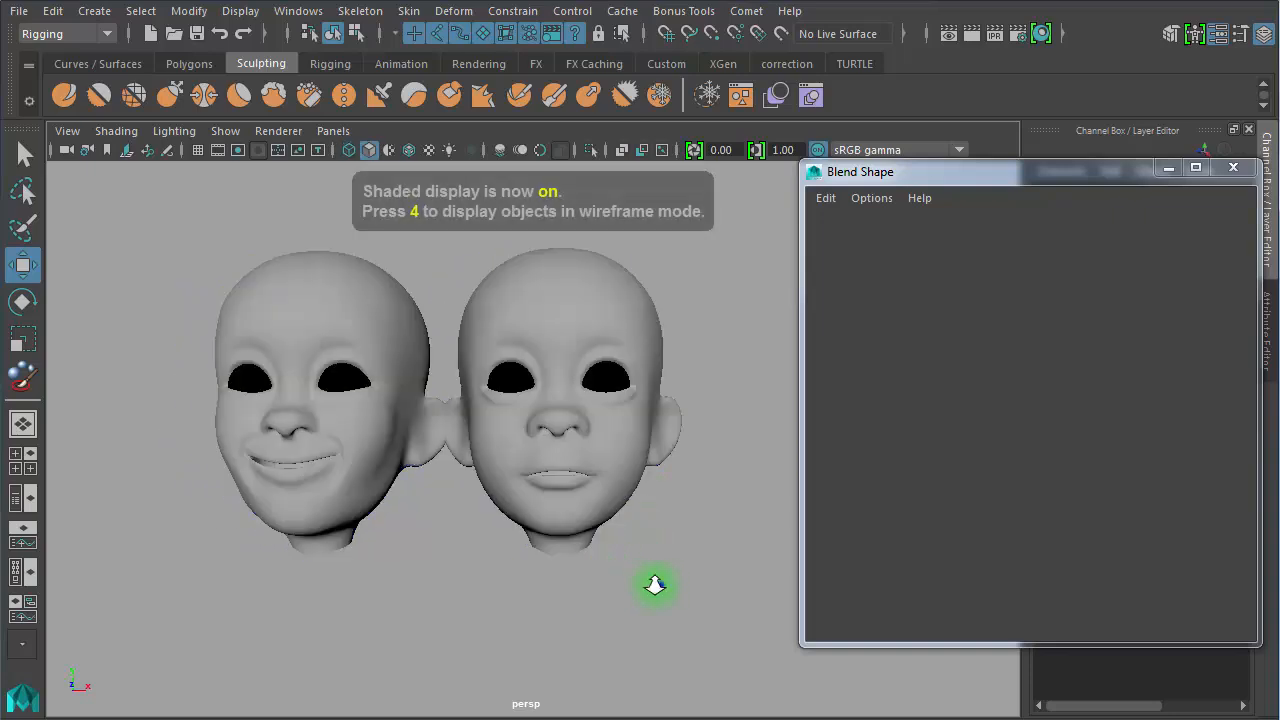
alt+right_drag(655, 585, 630, 588)
click(312, 461)
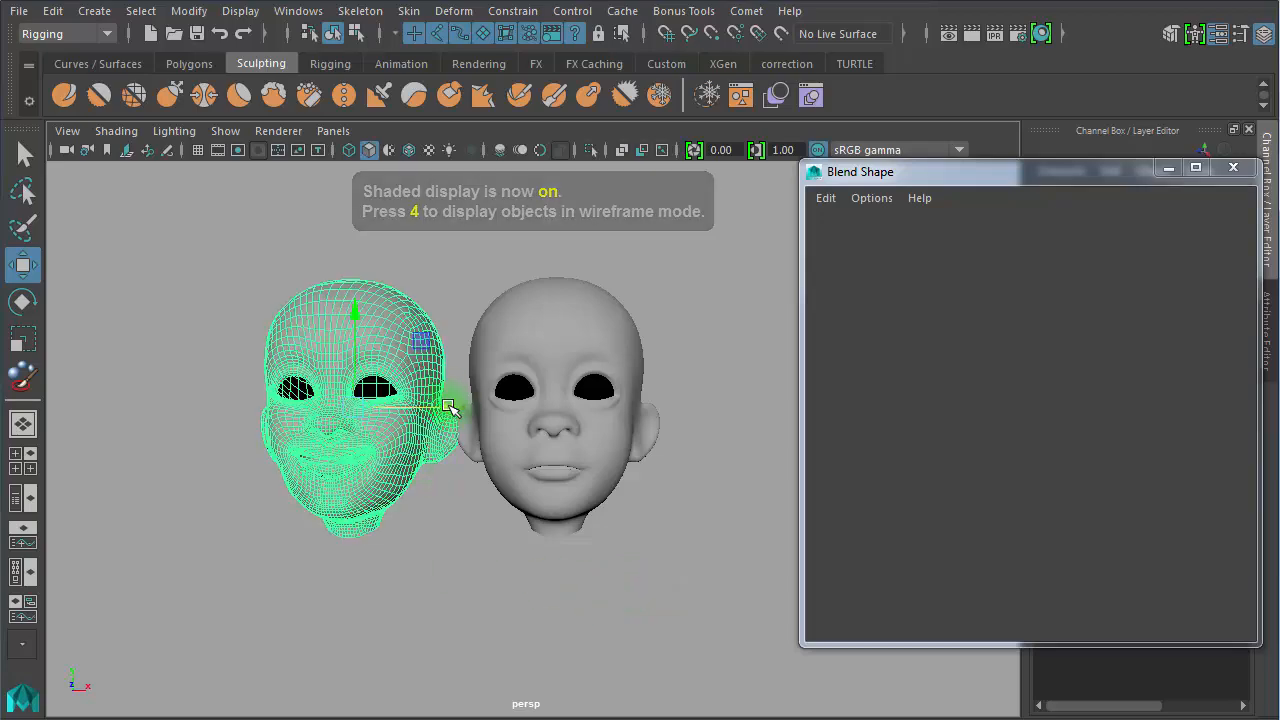
drag(437, 405, 348, 519)
click(343, 551)
click(191, 354)
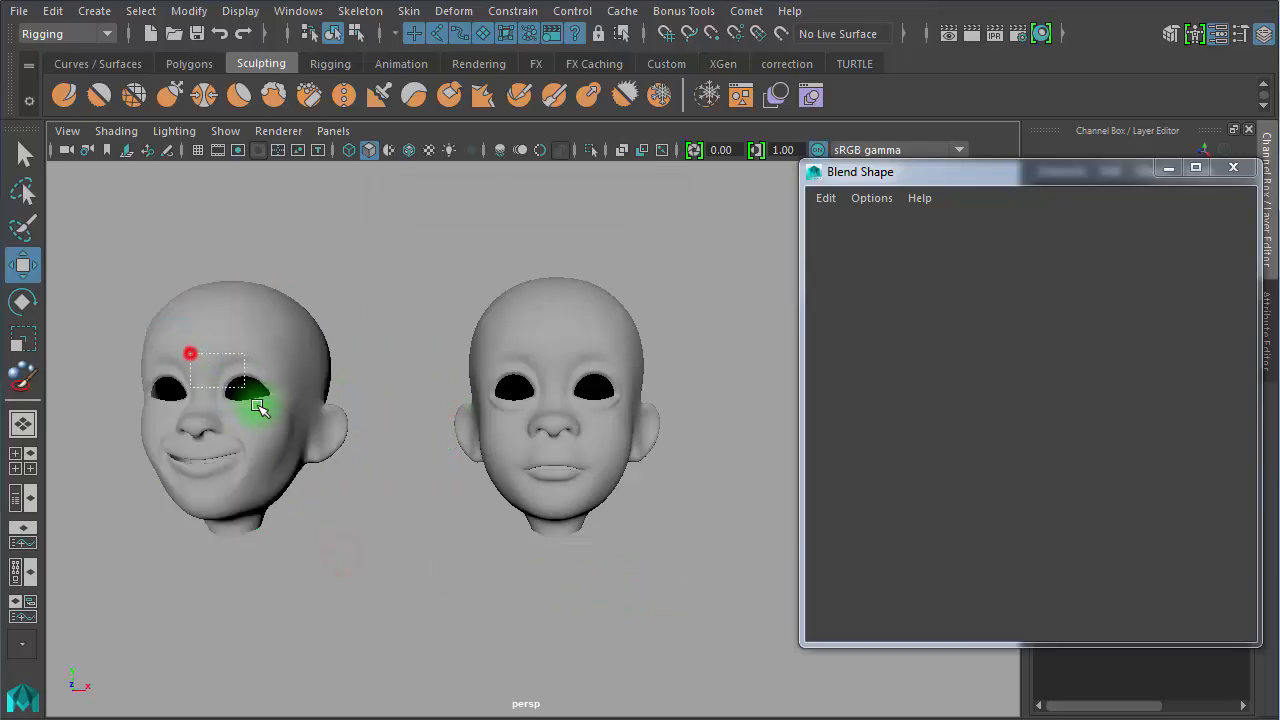
Close the empty Blend Shape editor and leave both heads deselected
click(1230, 169)
click(1230, 169)
click(277, 540)
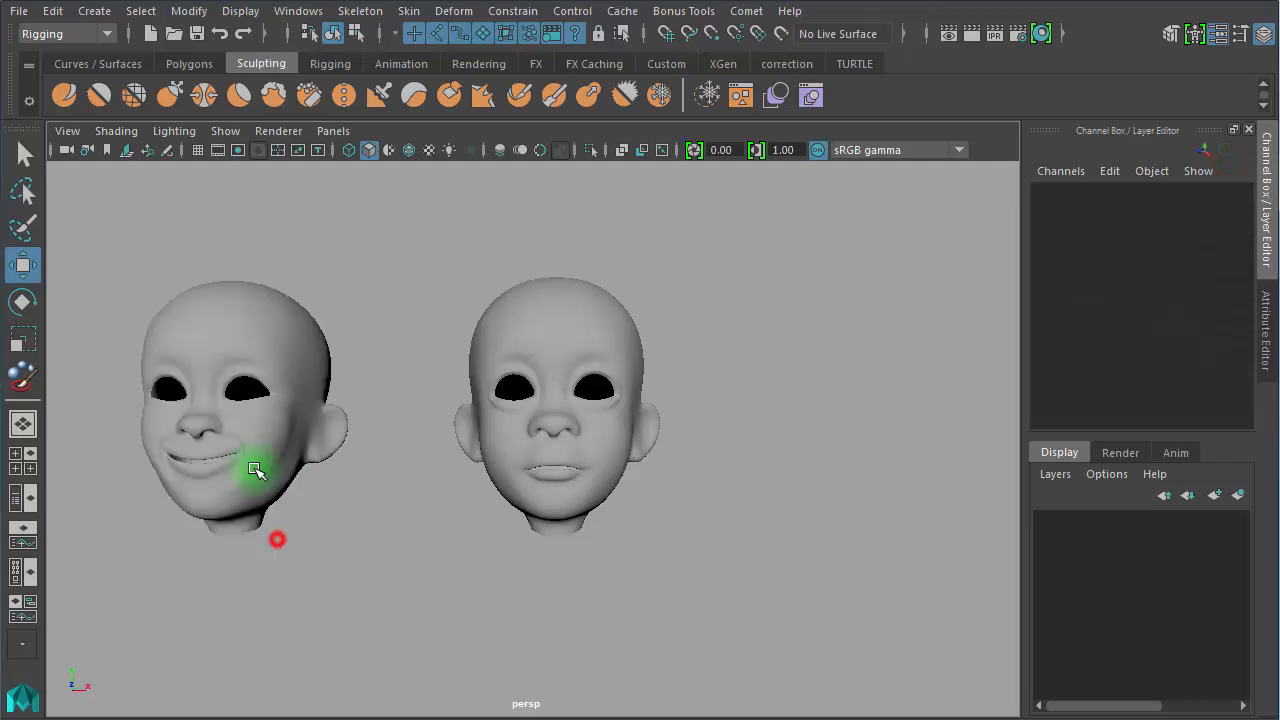
click(280, 443)
click(337, 501)
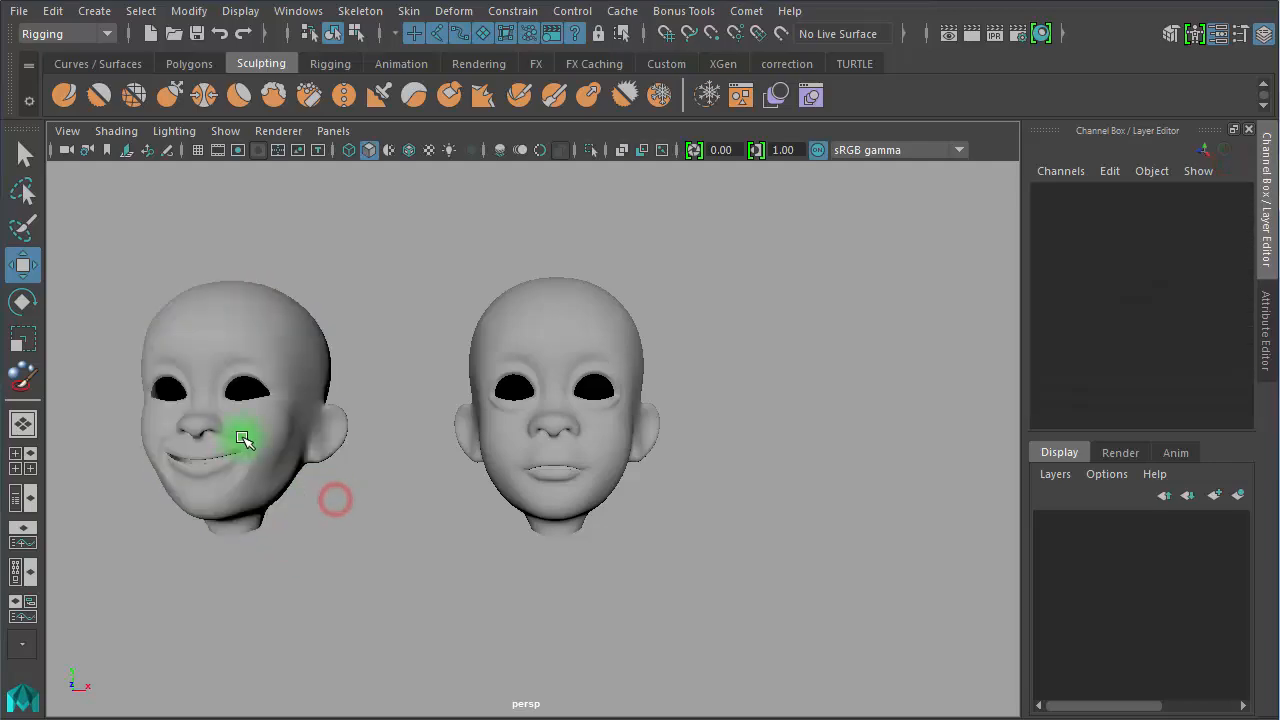
Select the smile head sourire, add the neutral head to the selection, and reopen the Blend Shape editor beside the heads
click(250, 439)
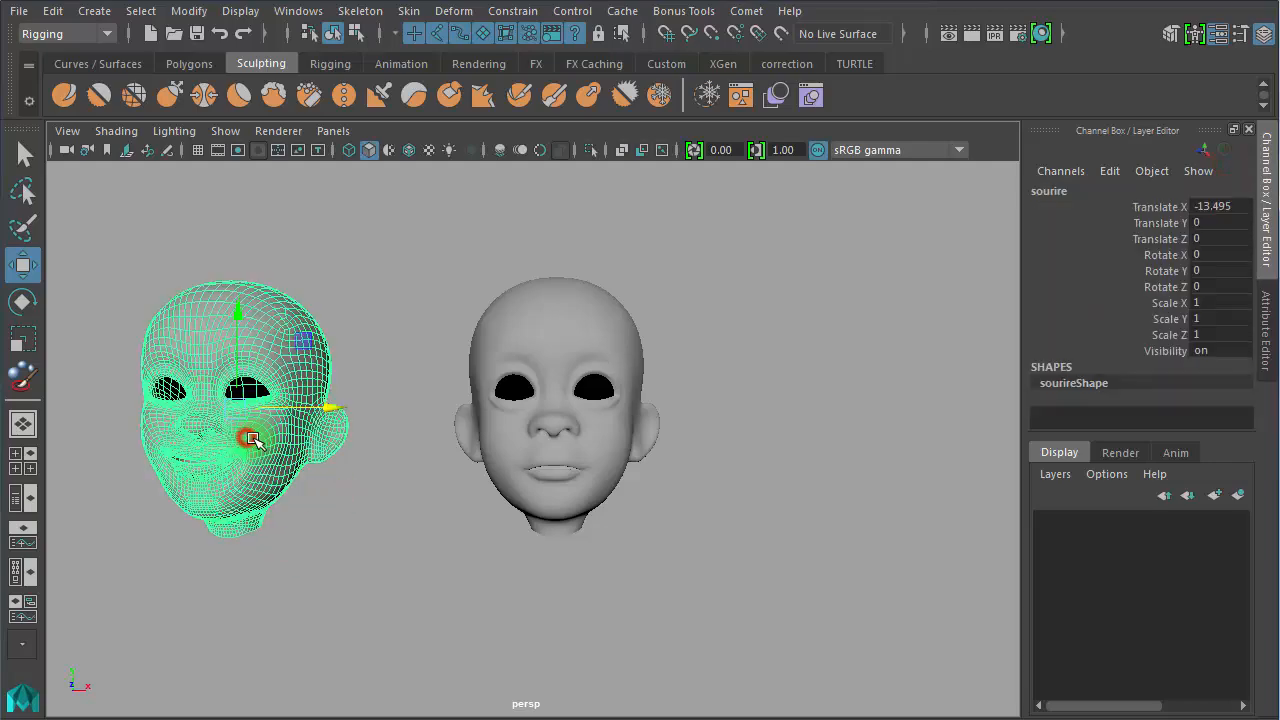
shift+click(609, 358)
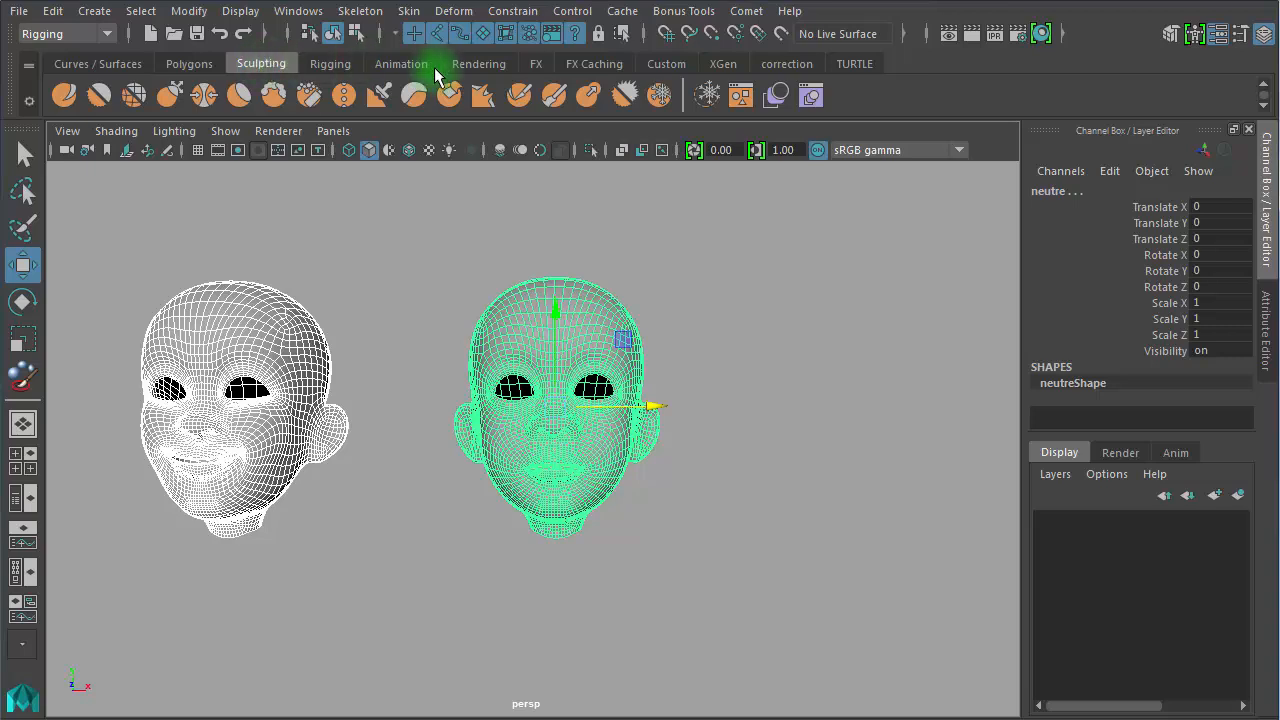
click(811, 96)
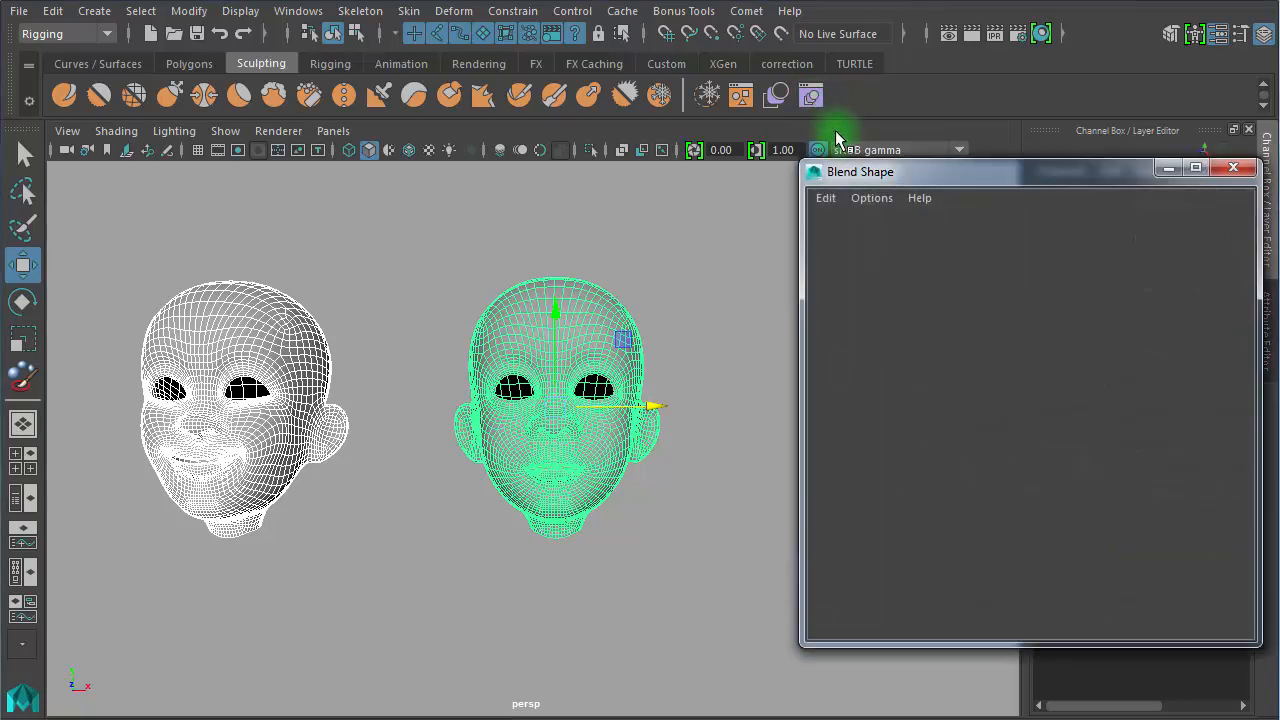
drag(888, 94, 848, 149)
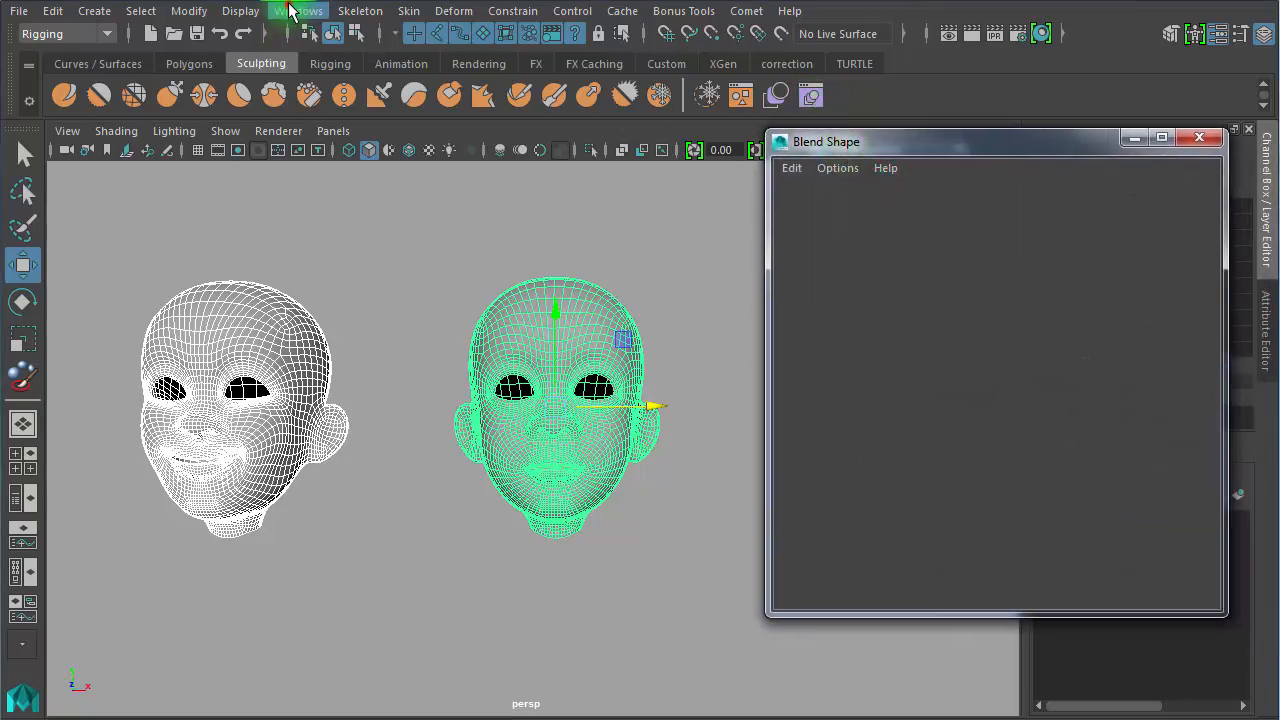
click(296, 12)
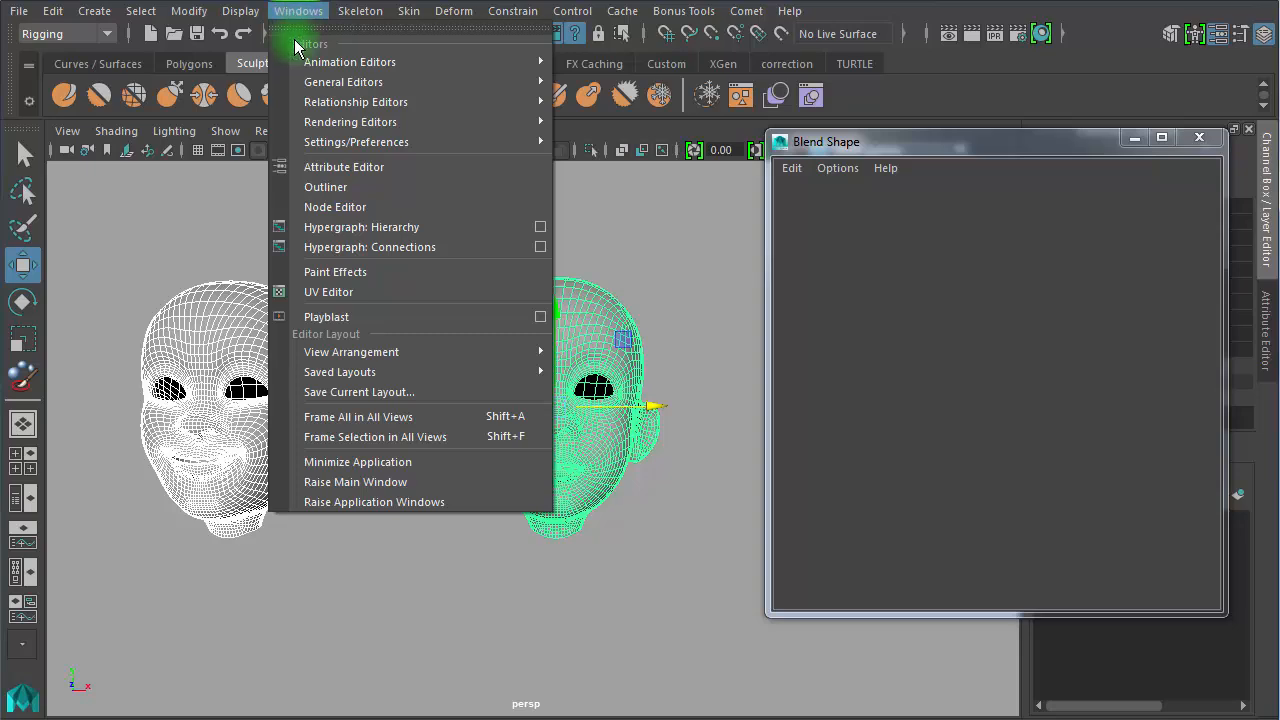
mouse_move(343, 60)
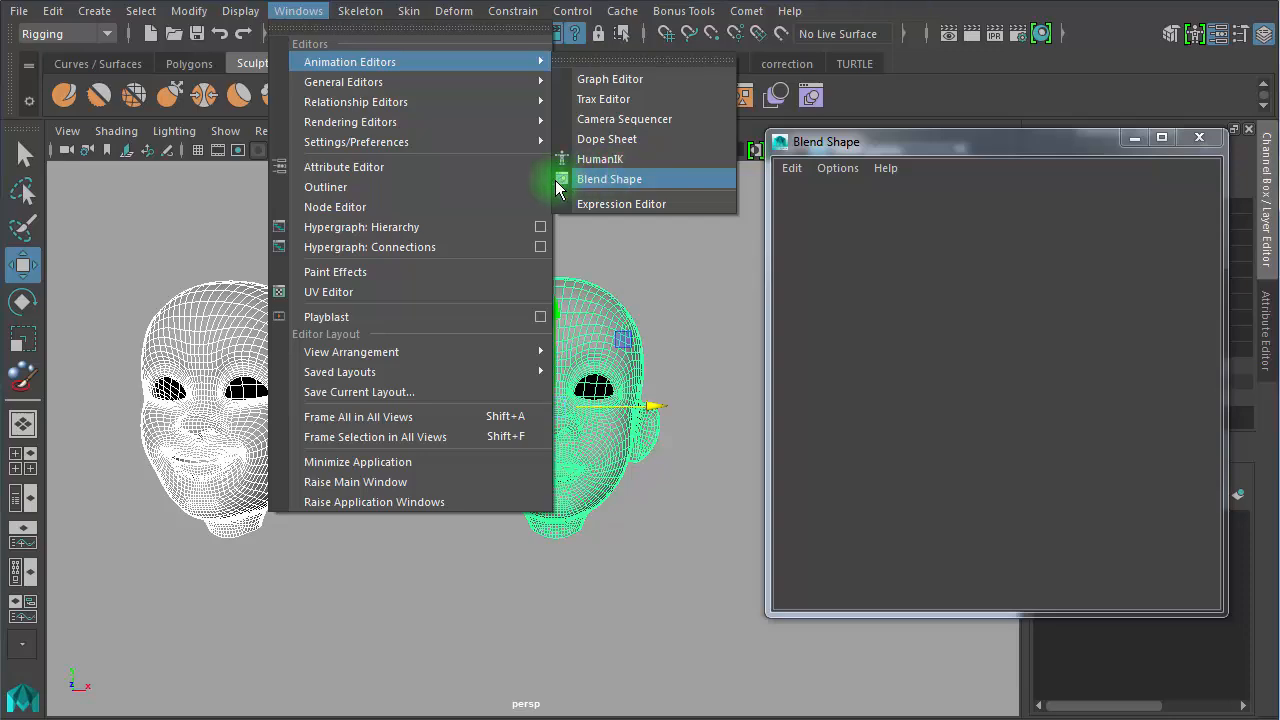
click(694, 318)
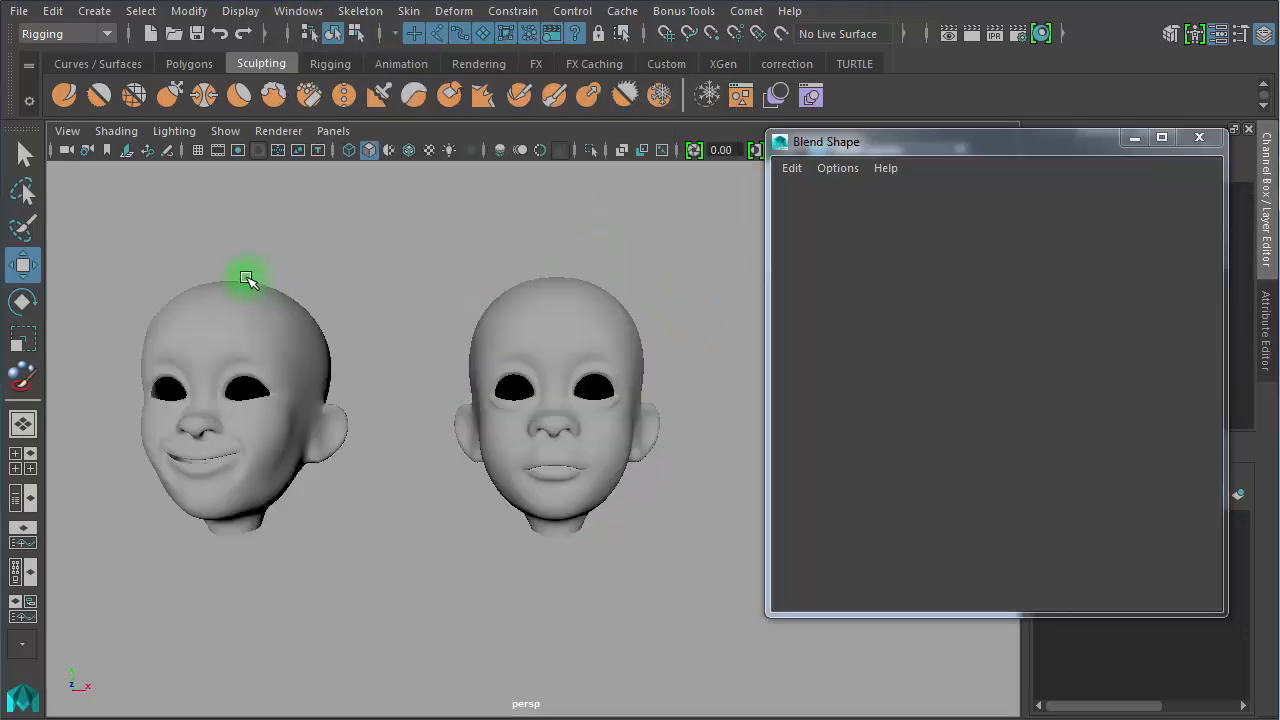
Create a blend shape on the neutral head using the smile head sourire as its target
click(268, 357)
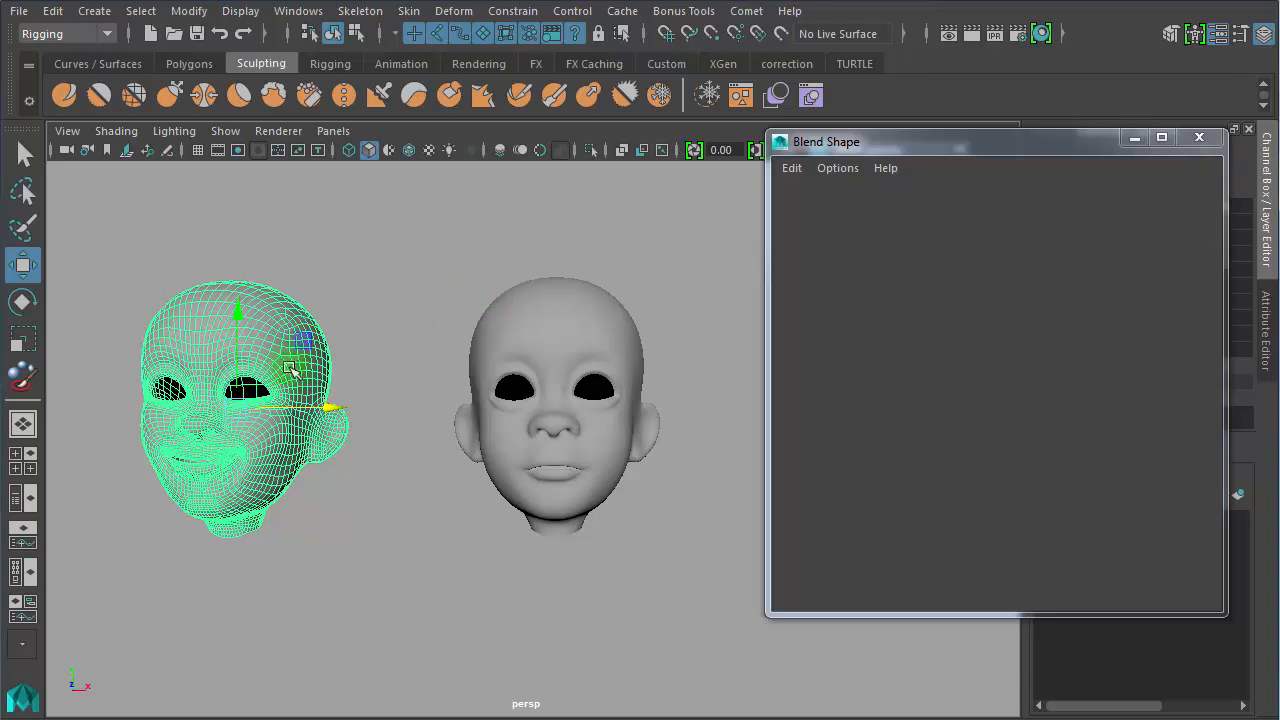
shift+drag(528, 344, 528, 344)
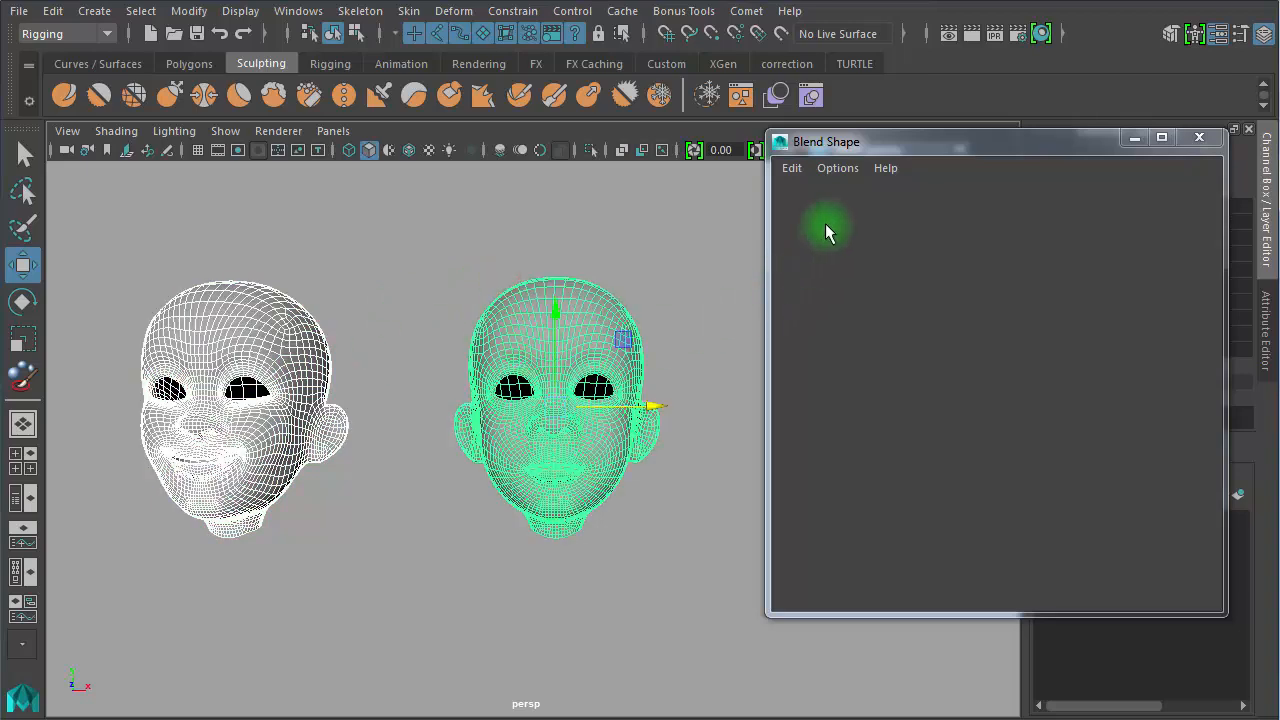
click(771, 99)
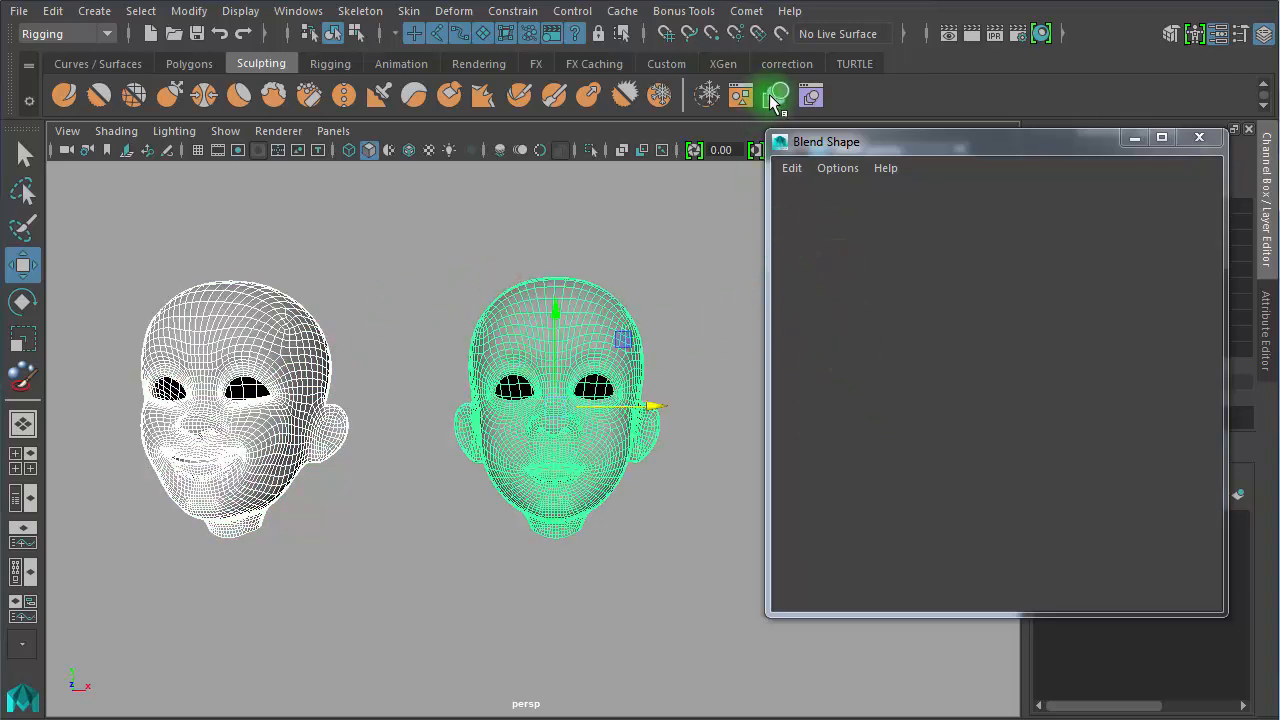
click(774, 100)
drag(430, 258, 400, 250)
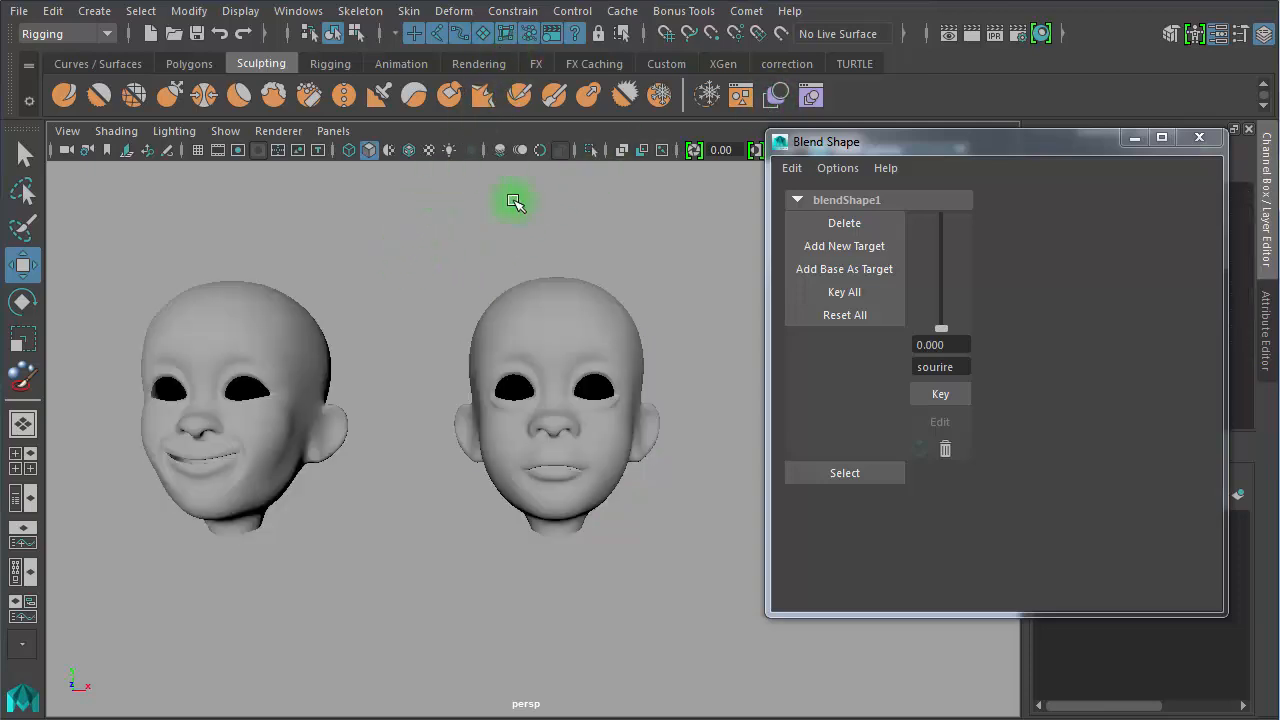
click(462, 13)
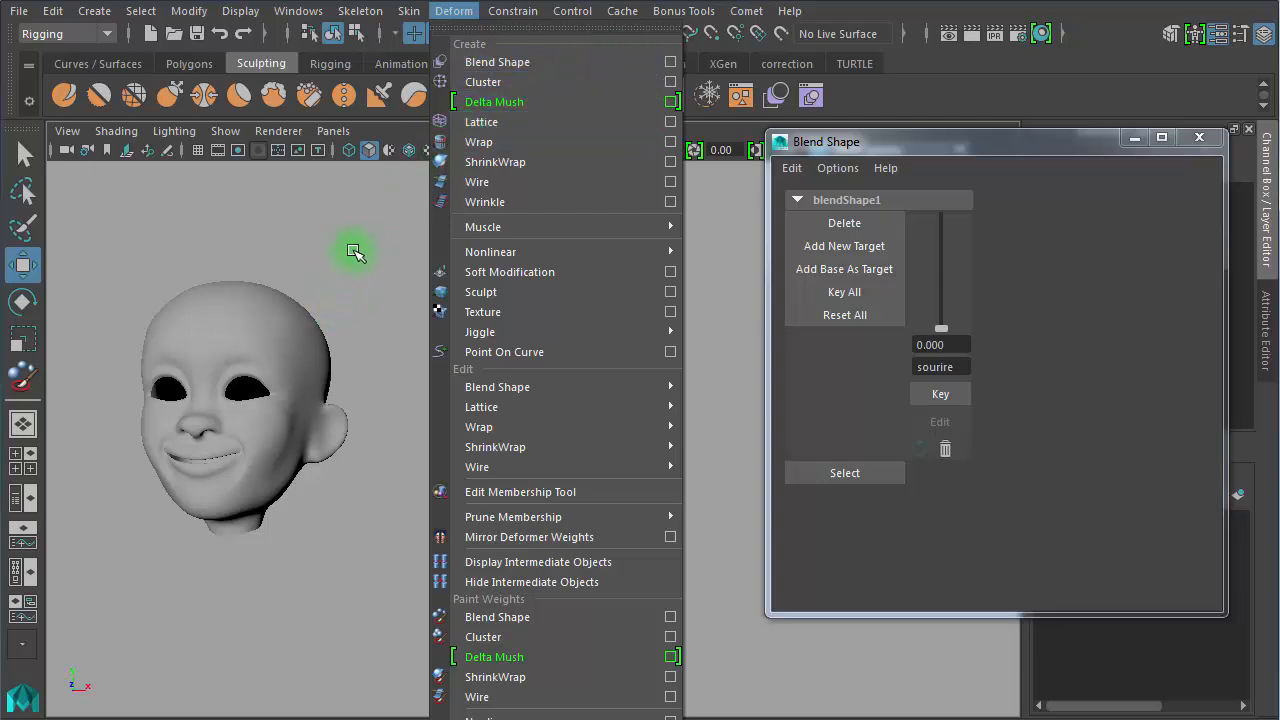
click(360, 240)
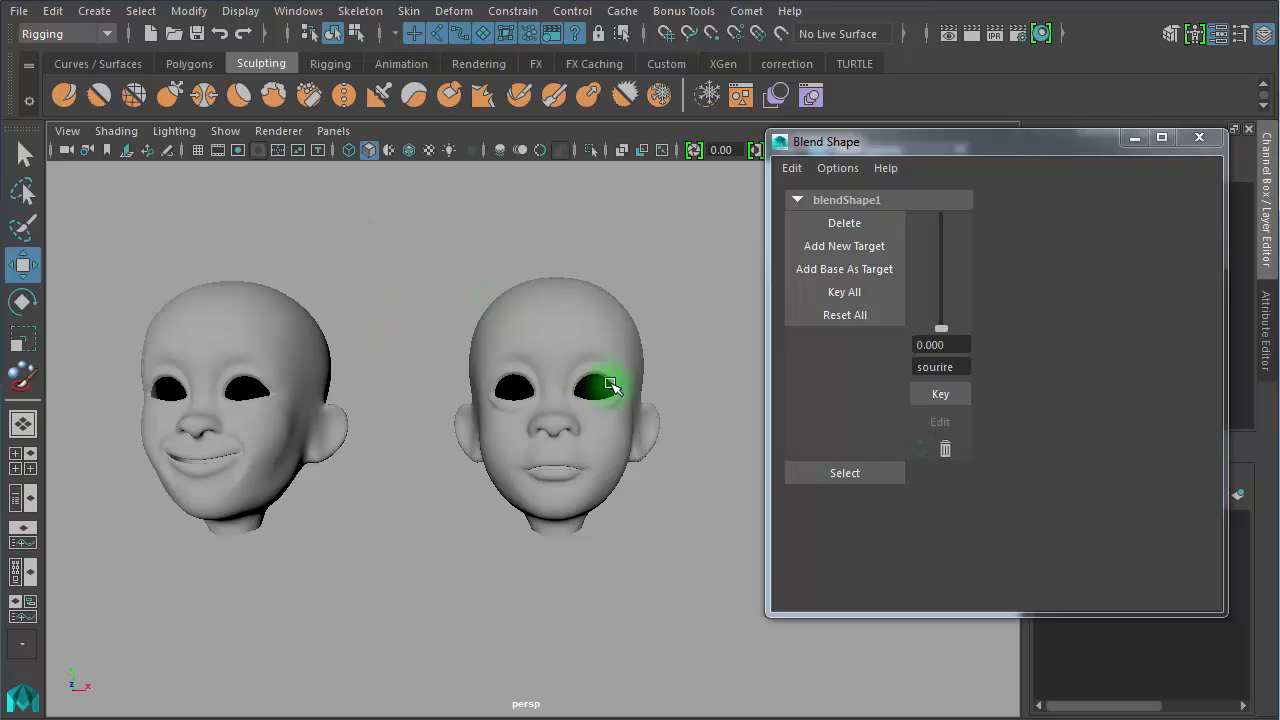
Raise the sourire blend shape weight to 1 and select the deformed neutral head
alt+drag(600, 380, 530, 375)
alt+right_drag(496, 420, 725, 405)
drag(947, 336, 938, 78)
click(531, 263)
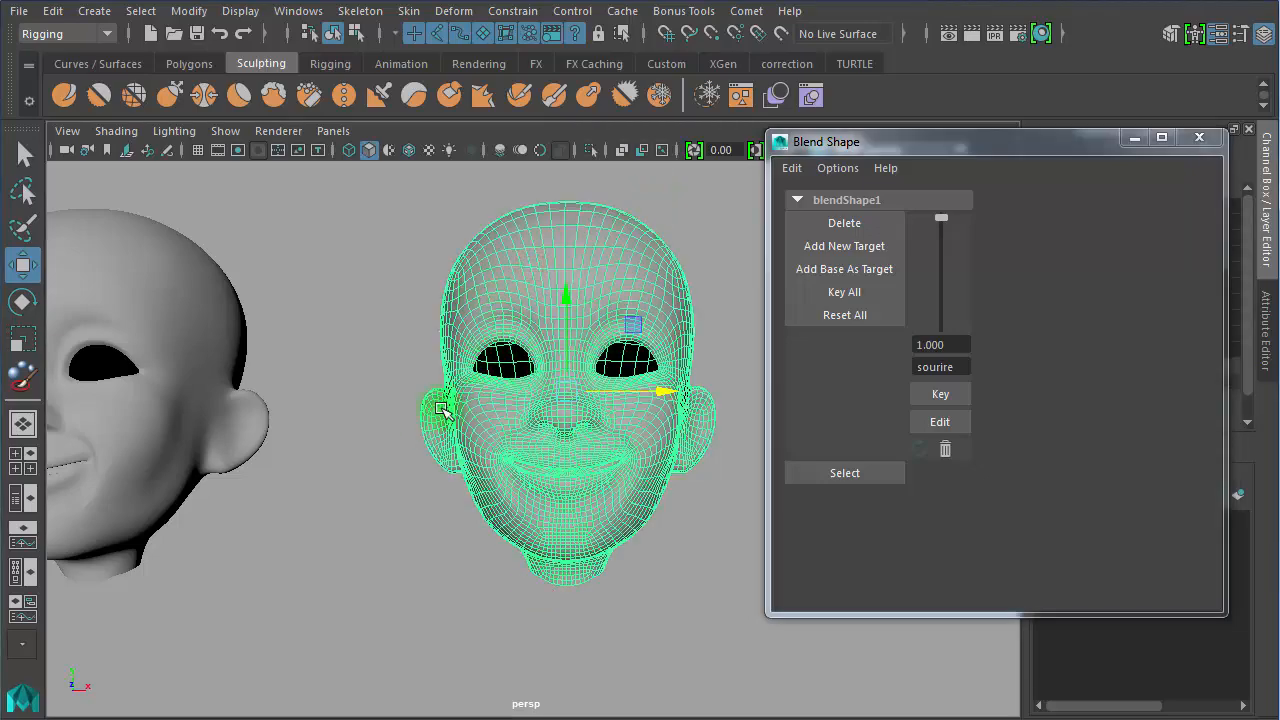
In the front view, select all vertices on the negative-X half of the neutral head up to its centre line
scroll(400, 421, down, 3)
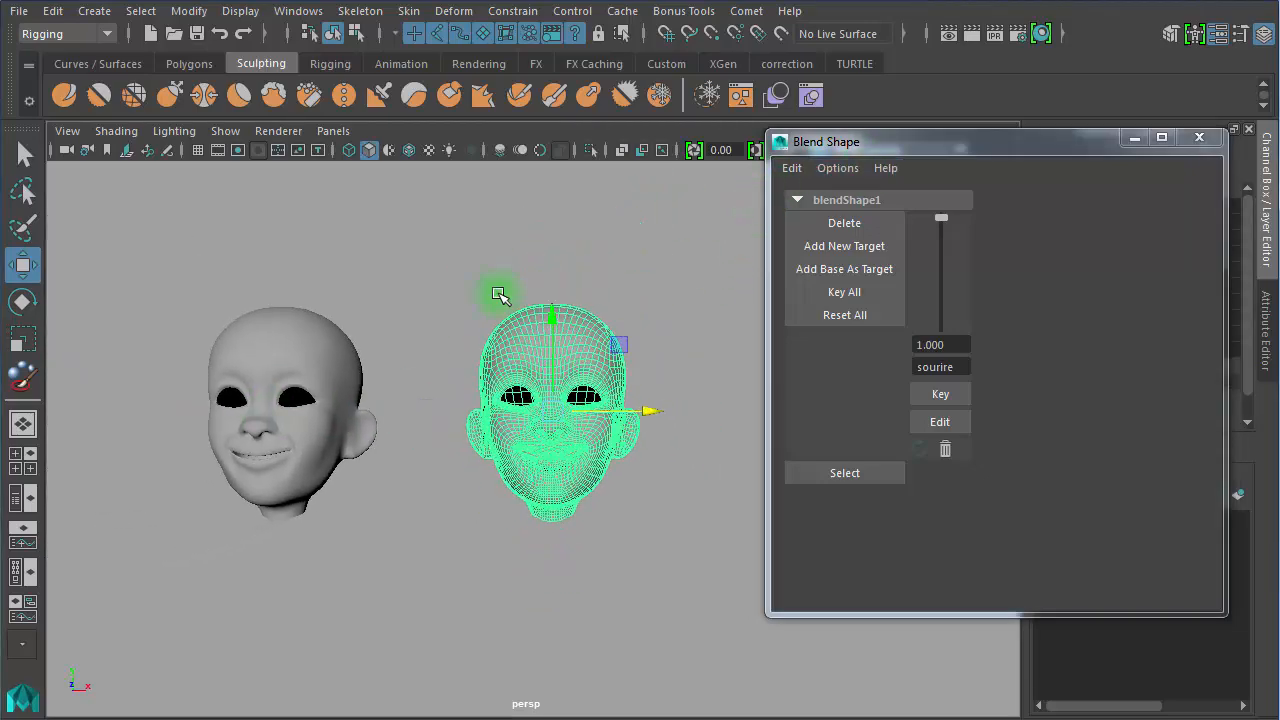
alt+right_drag(414, 522, 349, 531)
click(27, 468)
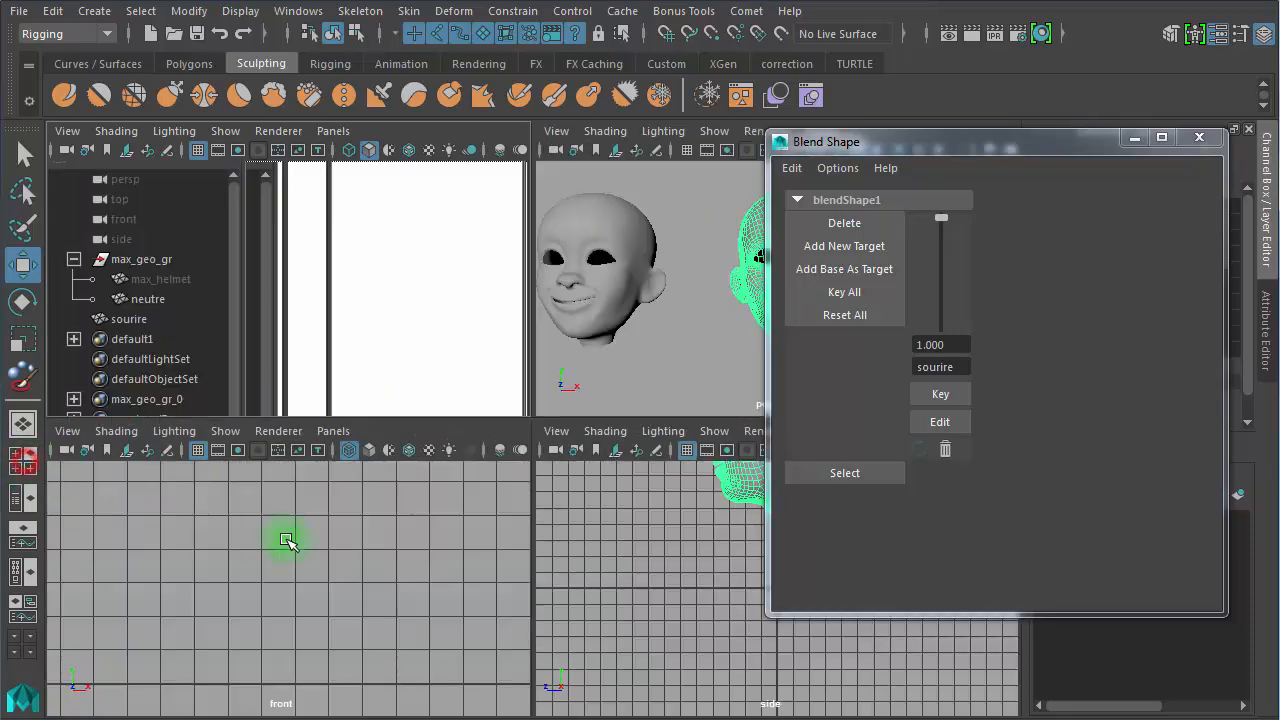
key(space)
alt+right_drag(507, 565, 2, 468)
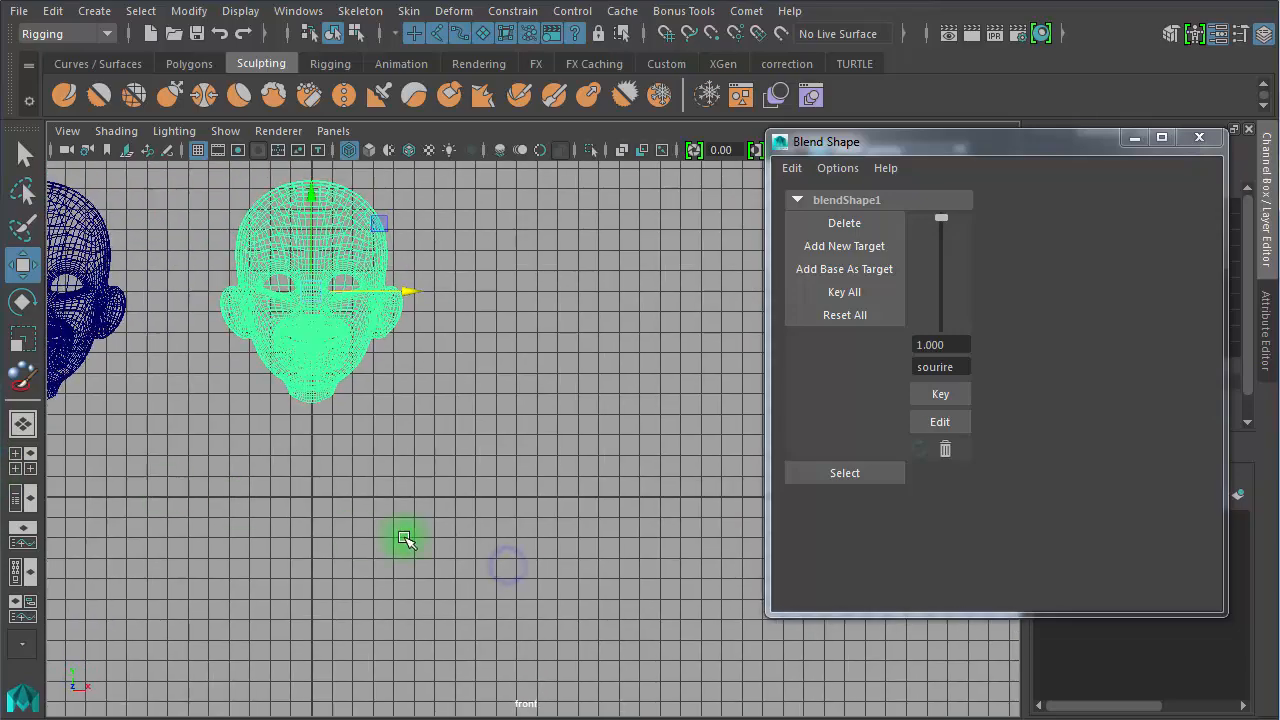
alt+middle_drag(412, 508, 463, 589)
alt+right_drag(320, 523, 560, 540)
alt+middle_drag(484, 497, 778, 545)
scroll(623, 509, up, 3)
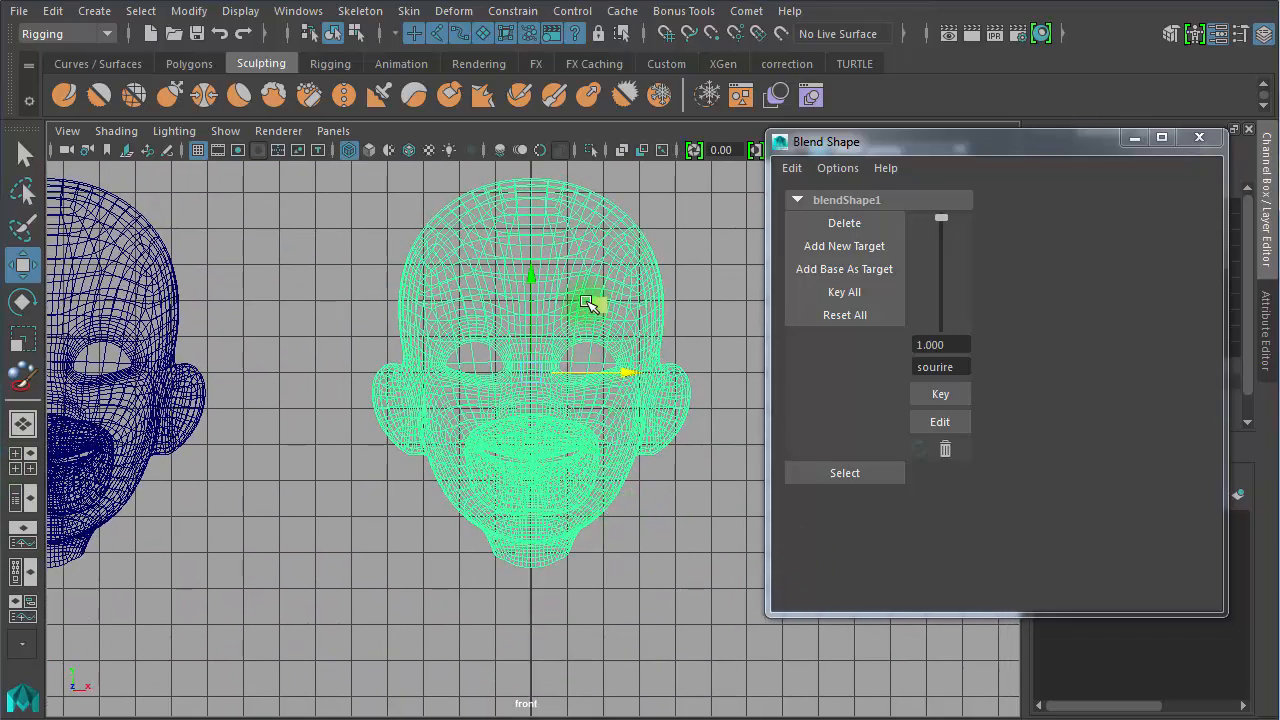
right_drag(588, 303, 486, 300)
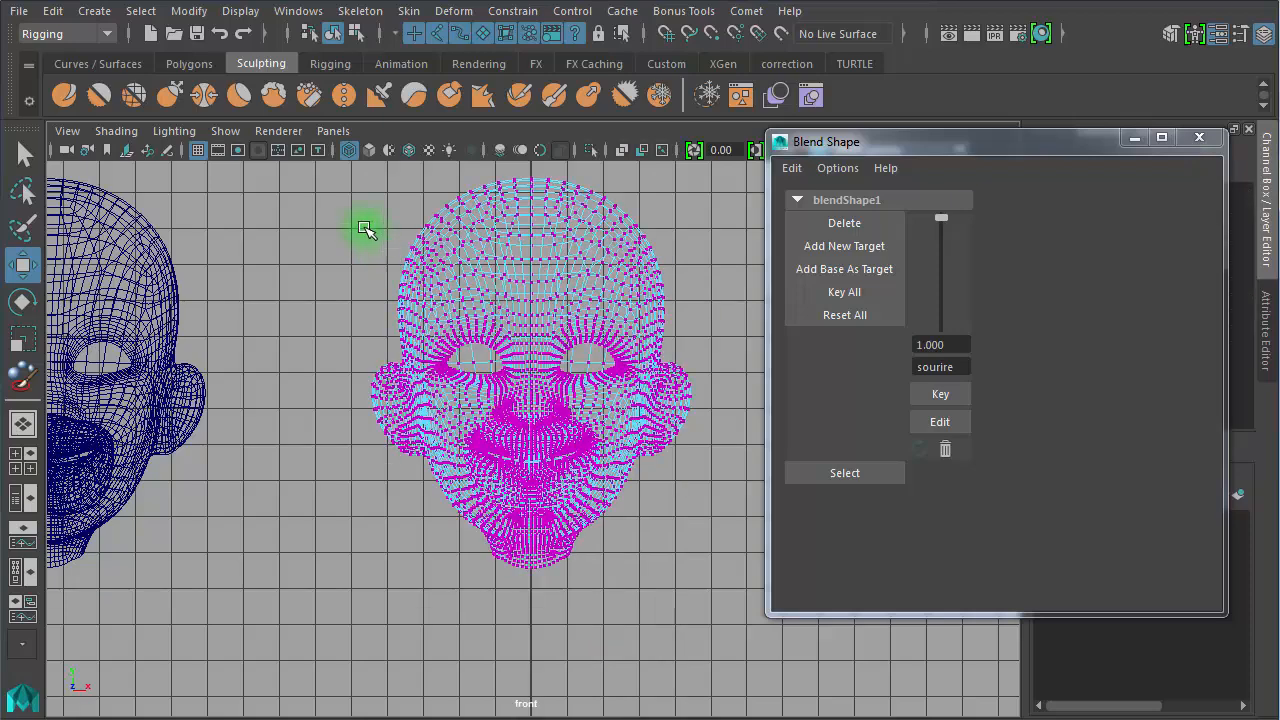
drag(313, 171, 530, 628)
Return to the perspective view and open the settings of the Paint Blend Shape Weights Tool with the half-head vertices selected
key(space)
key(space)
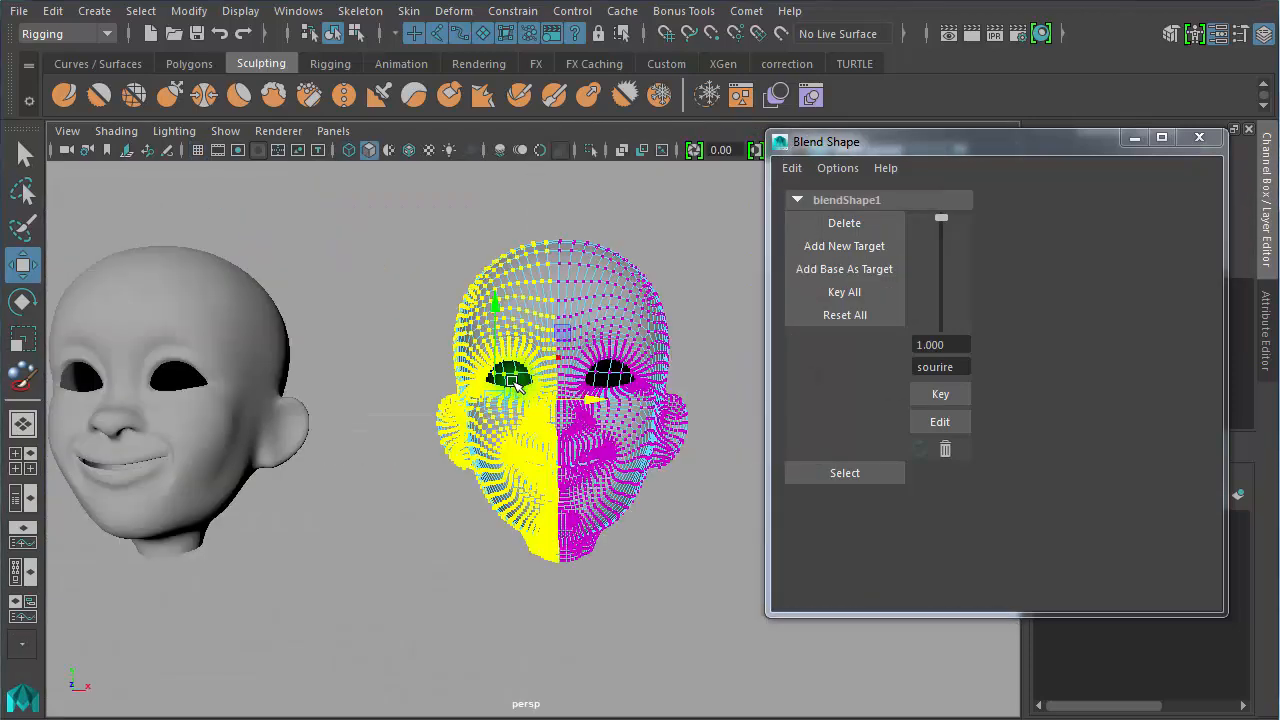
alt+drag(513, 383, 397, 336)
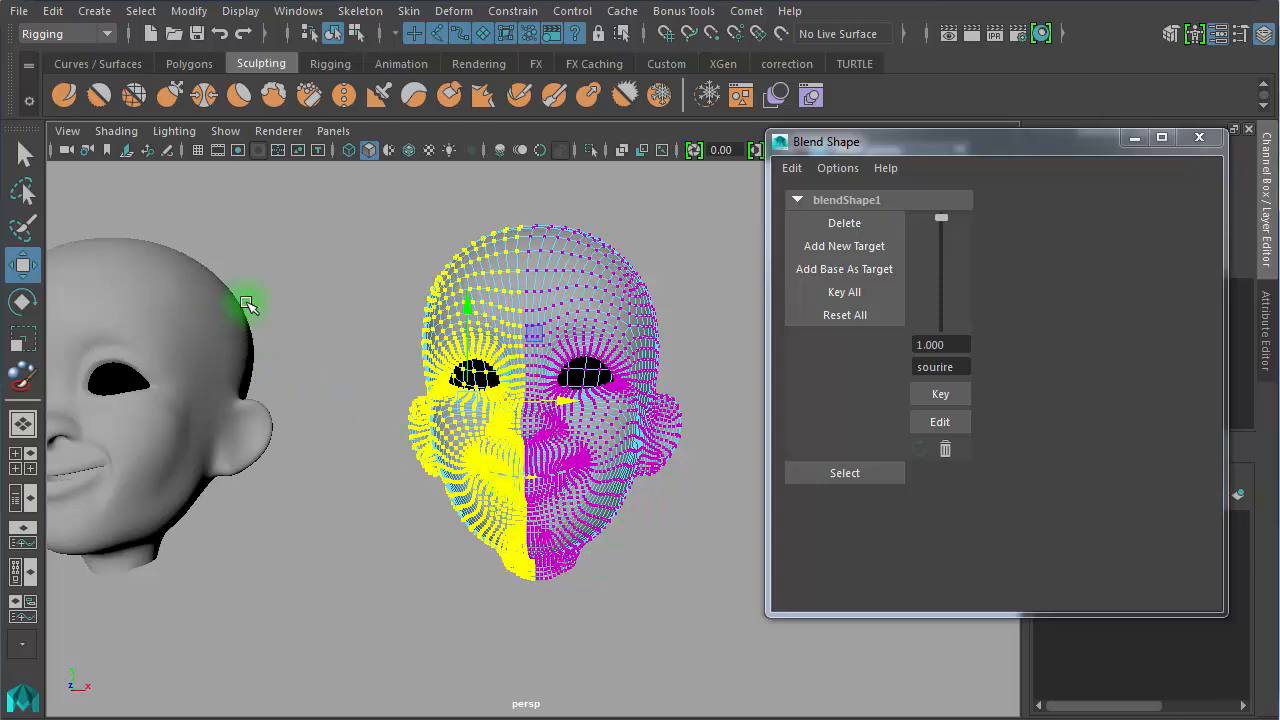
click(444, 14)
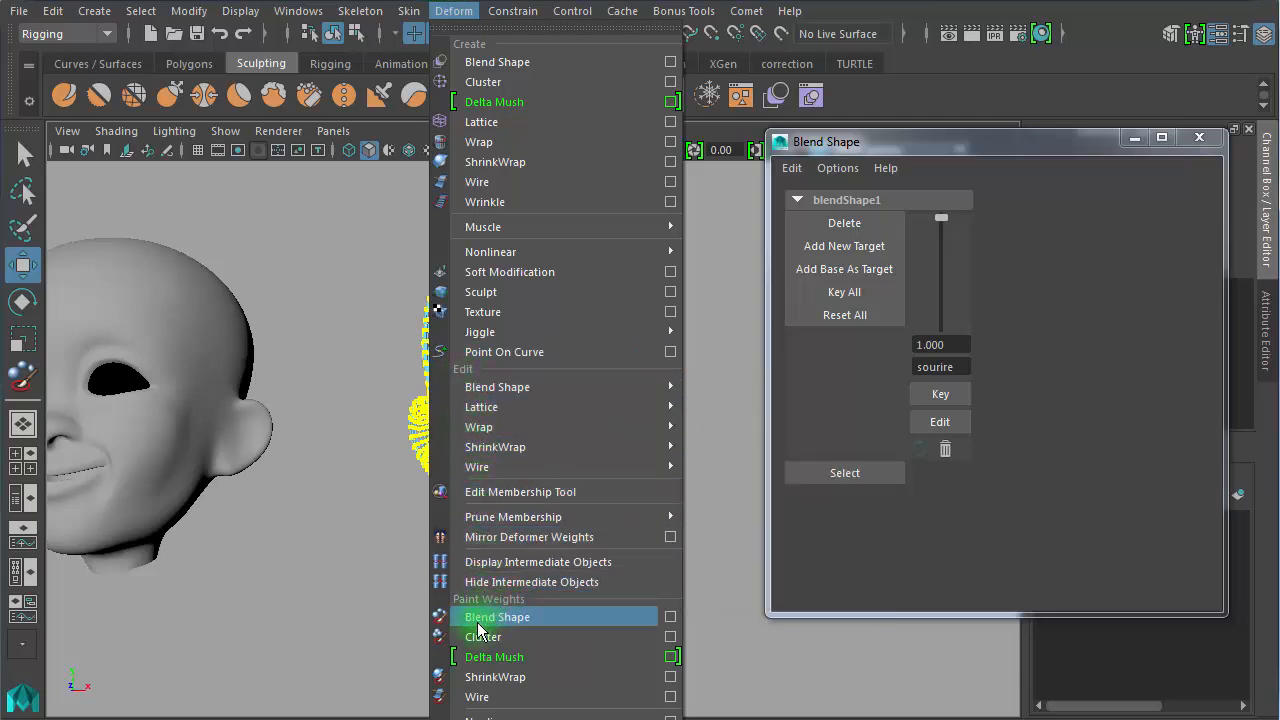
click(672, 617)
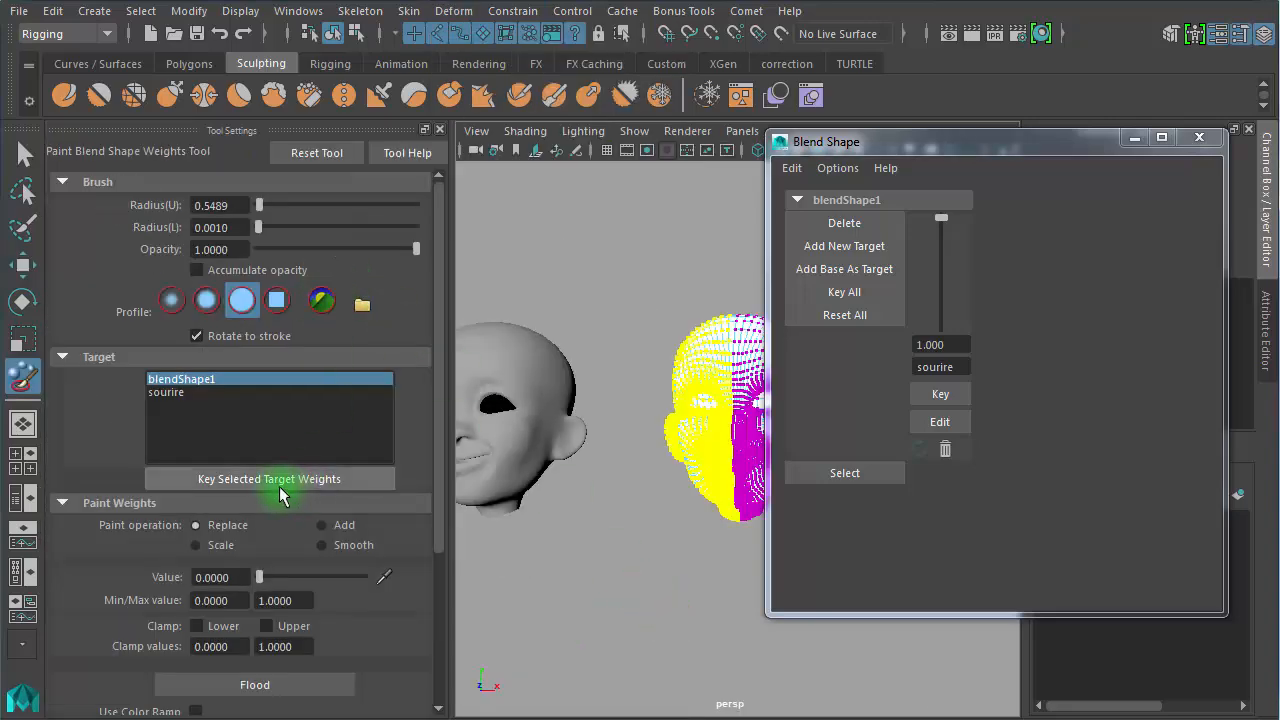
Set the paint target to blendShape1 with the solid brush profile and a Replace value of 0
click(215, 376)
click(241, 301)
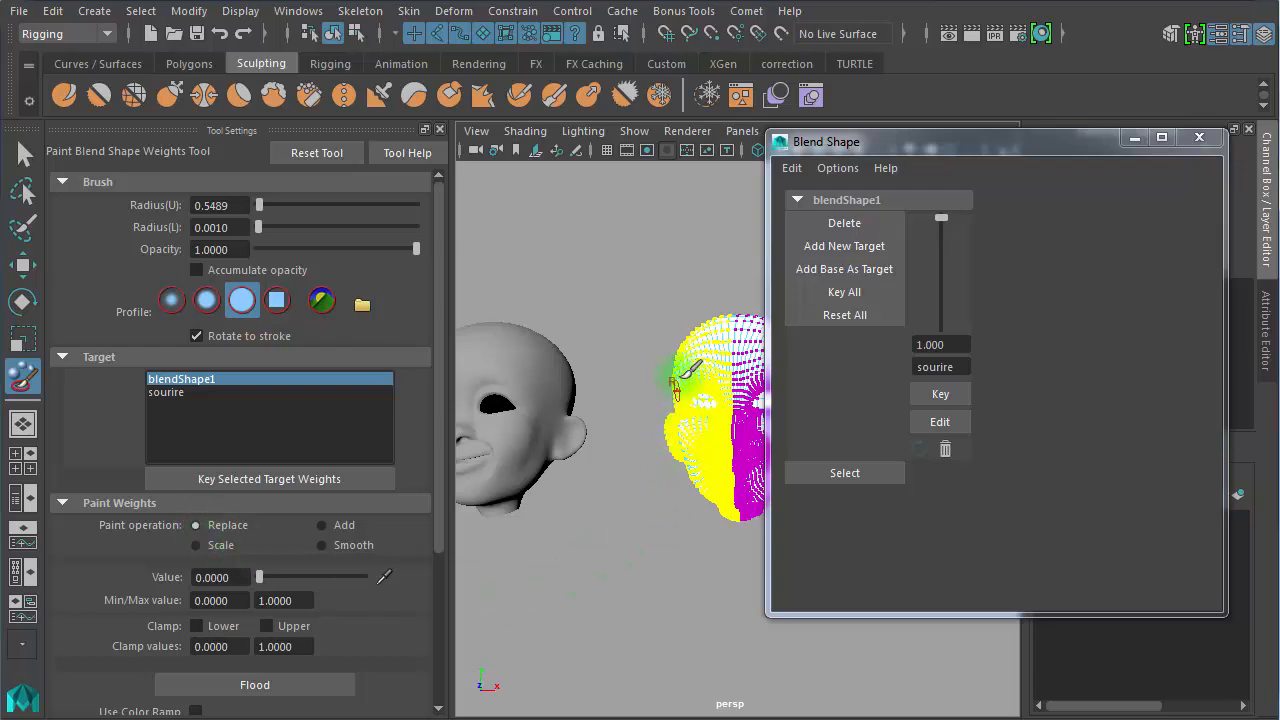
click(261, 572)
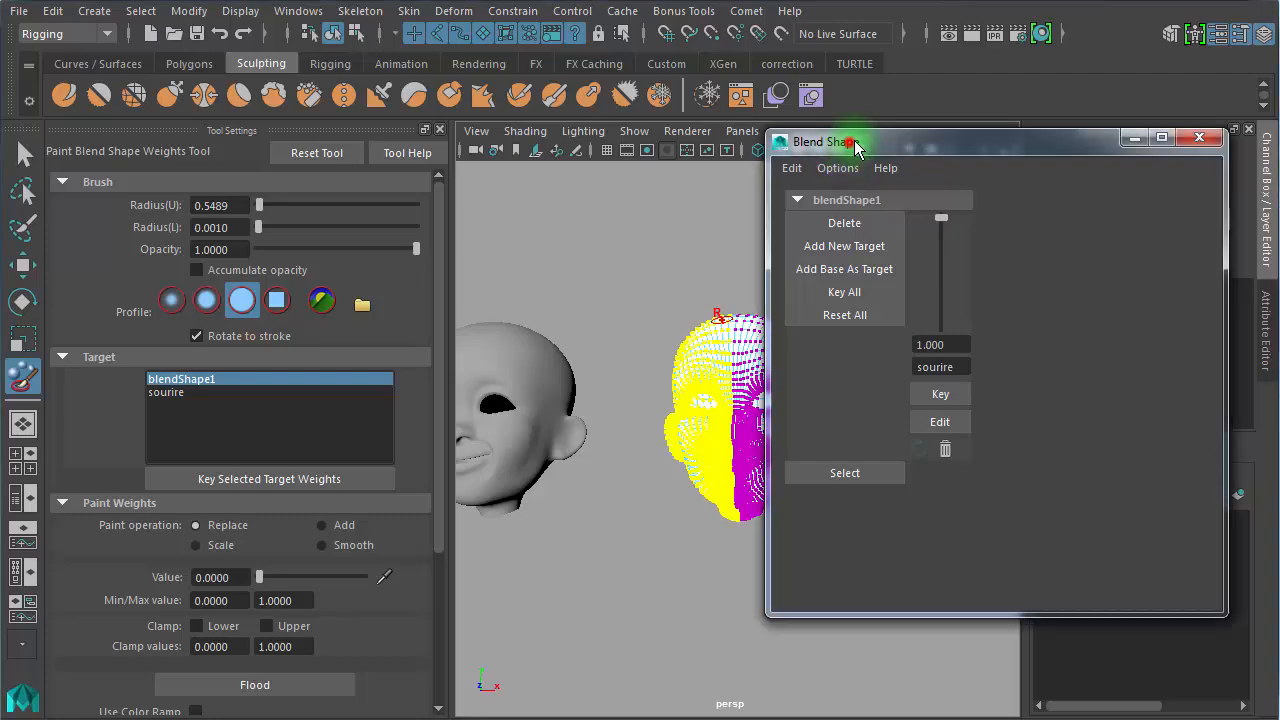
Paint a weight of 0 over the cheek and beside the nose on the selected half of the head
drag(891, 143, 932, 150)
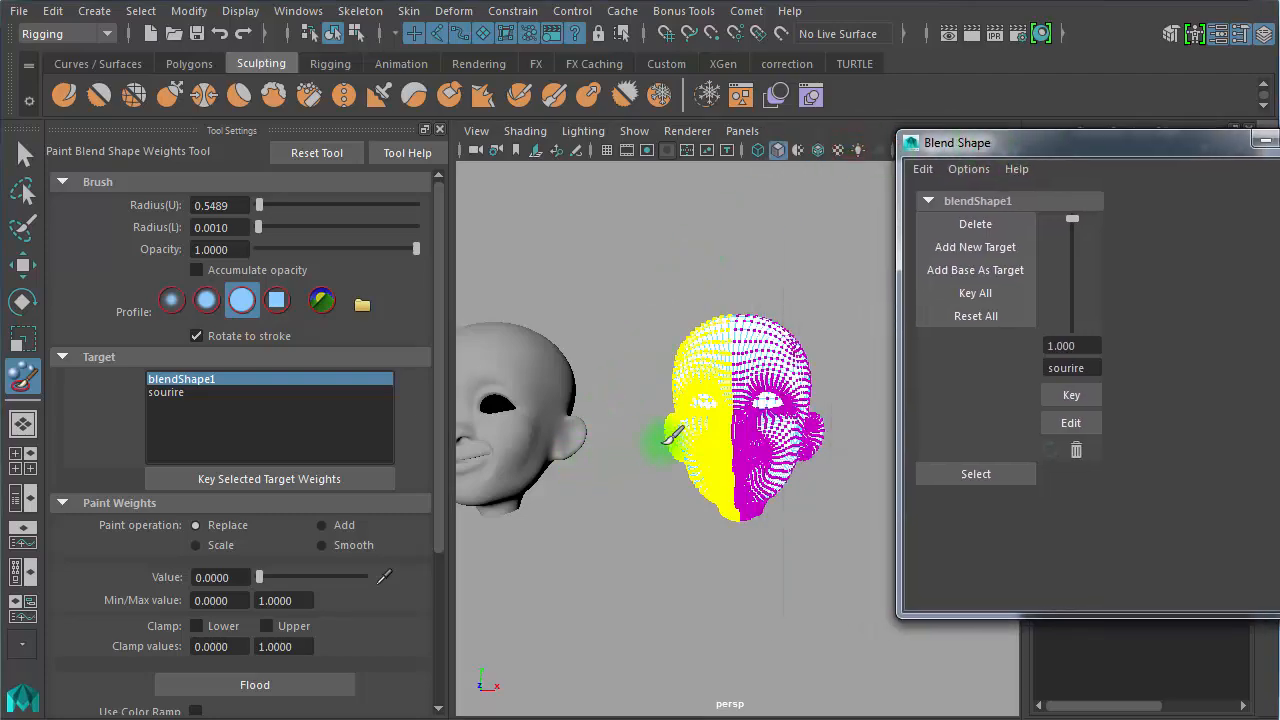
alt+right_drag(634, 463, 771, 451)
alt+middle_drag(735, 466, 800, 410)
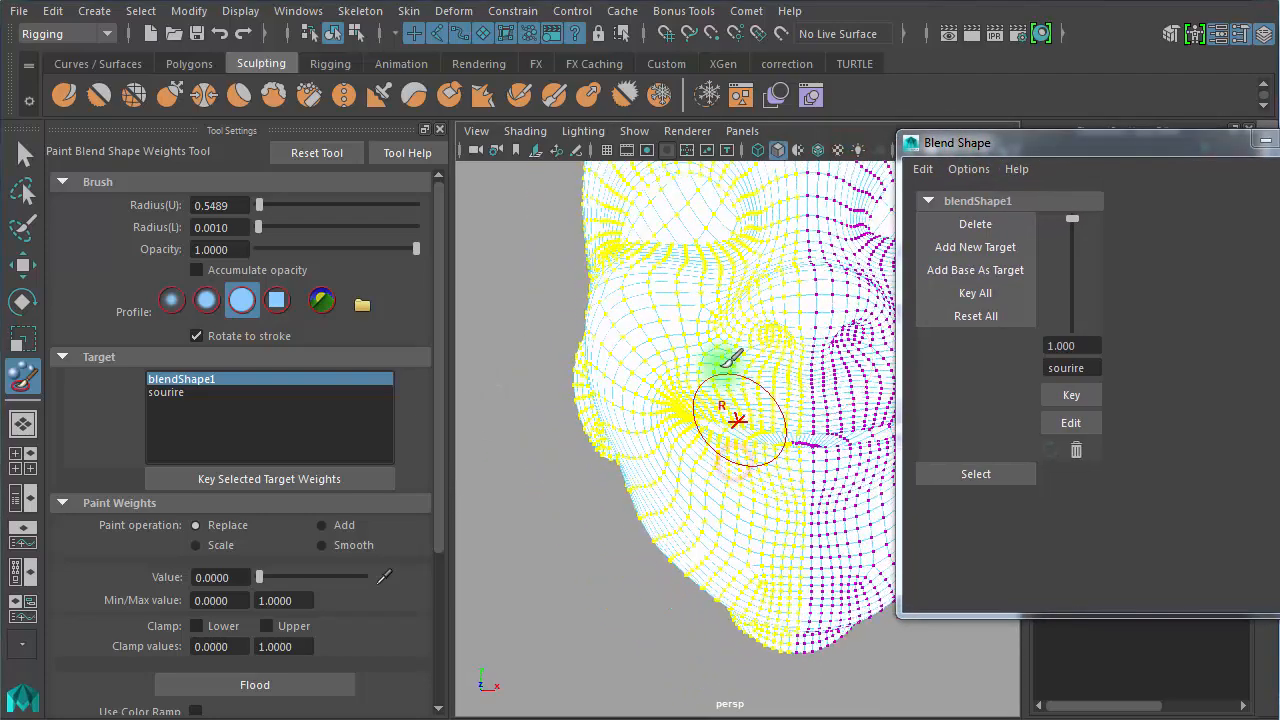
click(706, 242)
click(686, 262)
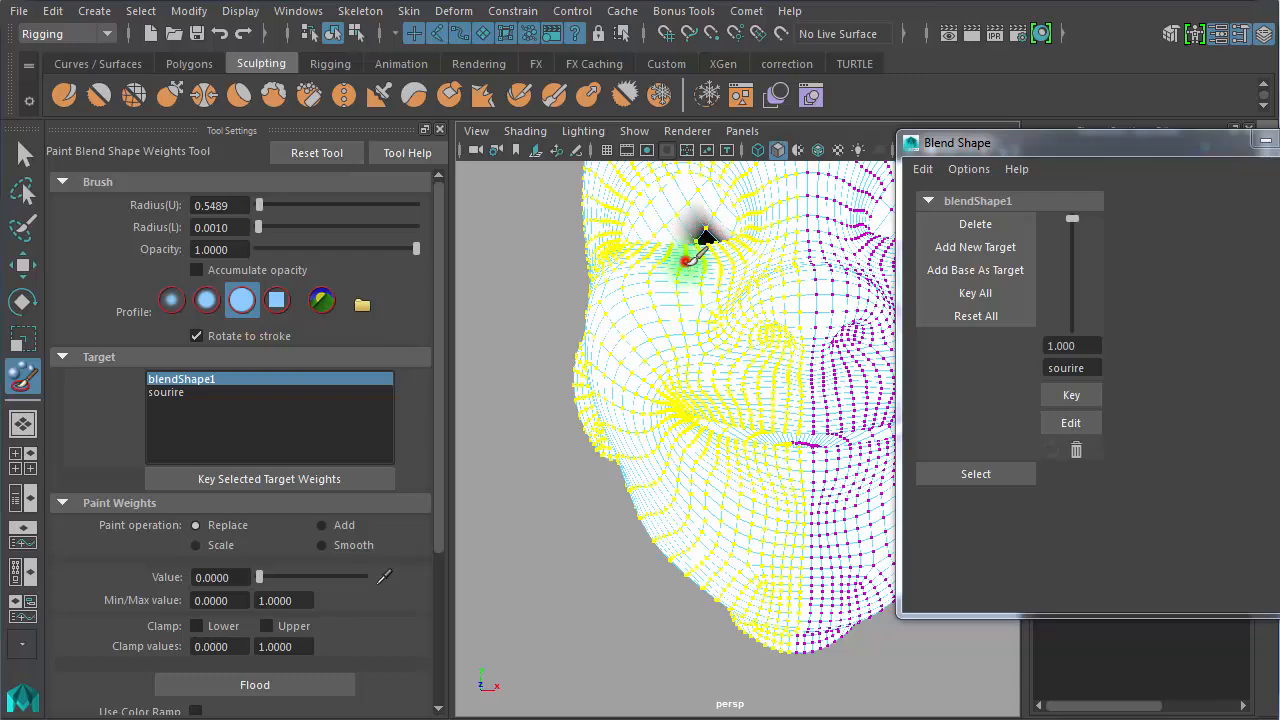
mouse_move(697, 252)
mouse_down()
mouse_move(645, 310)
mouse_move(710, 270)
mouse_move(755, 320)
mouse_move(710, 420)
mouse_up()
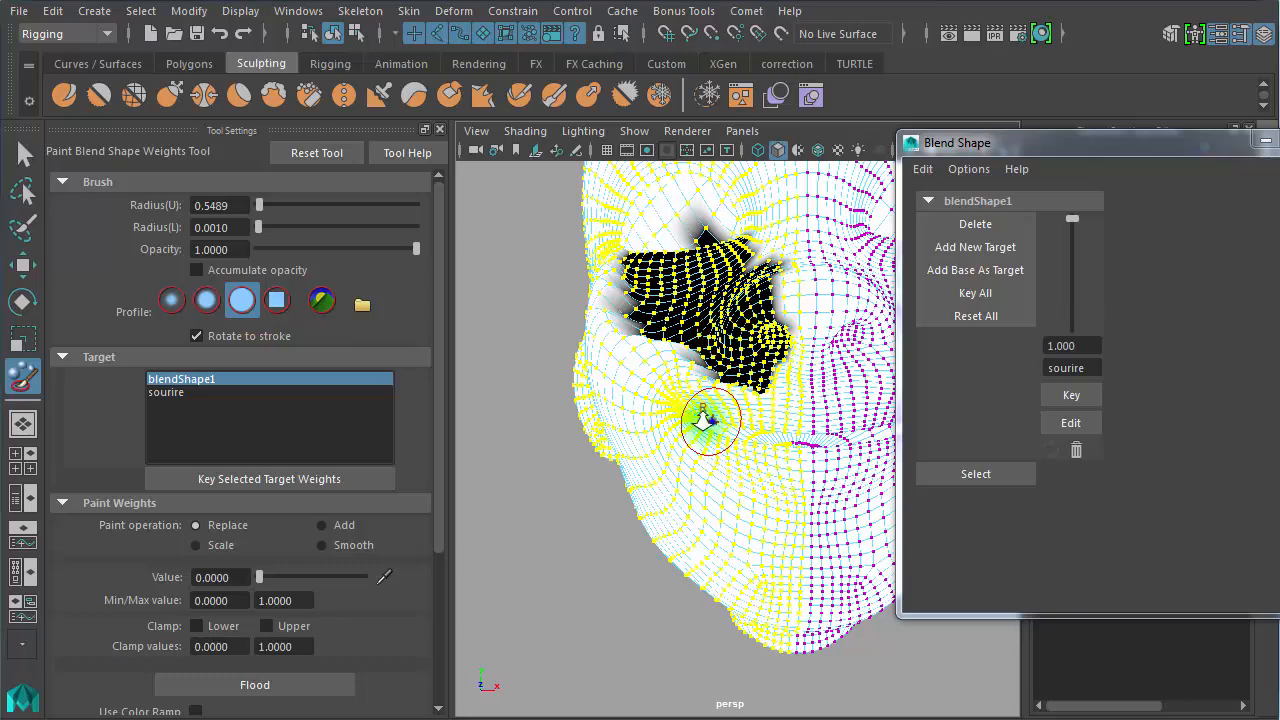
scroll(706, 421, down, 5)
scroll(730, 442, down, 1)
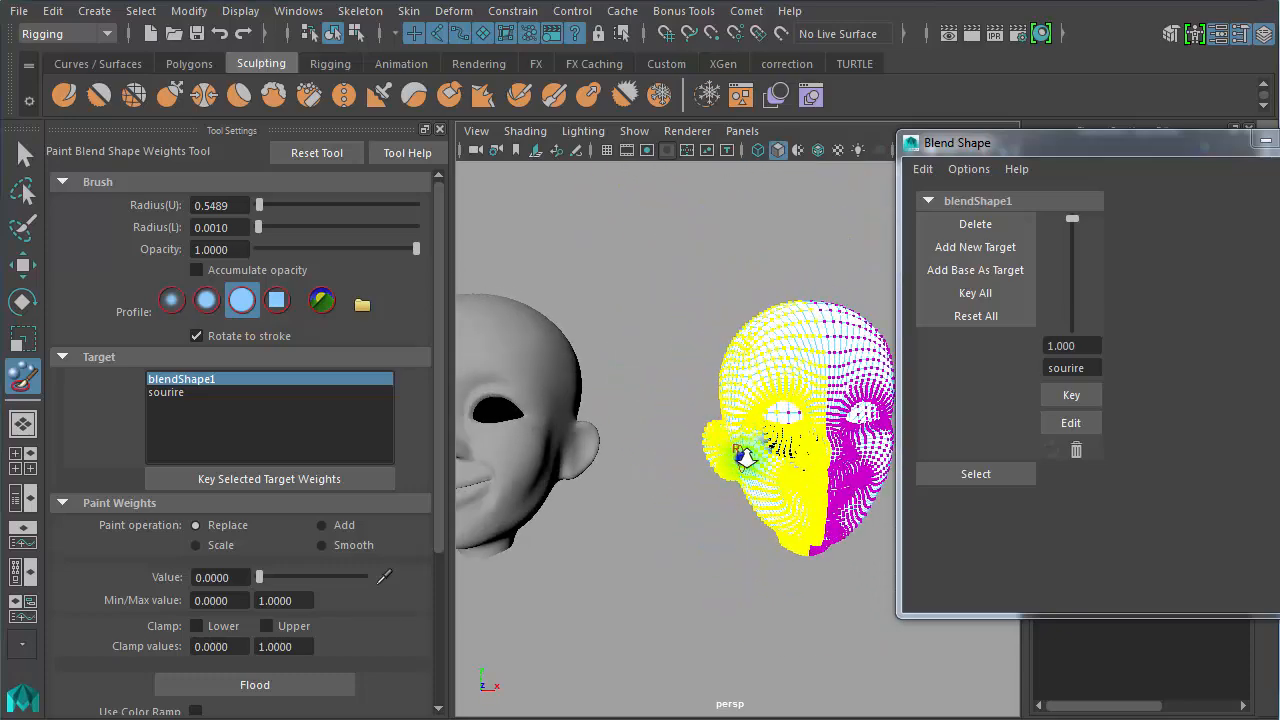
Flood the selected half of the head with the blendShape1 replace value of 0
scroll(745, 458, up, 5)
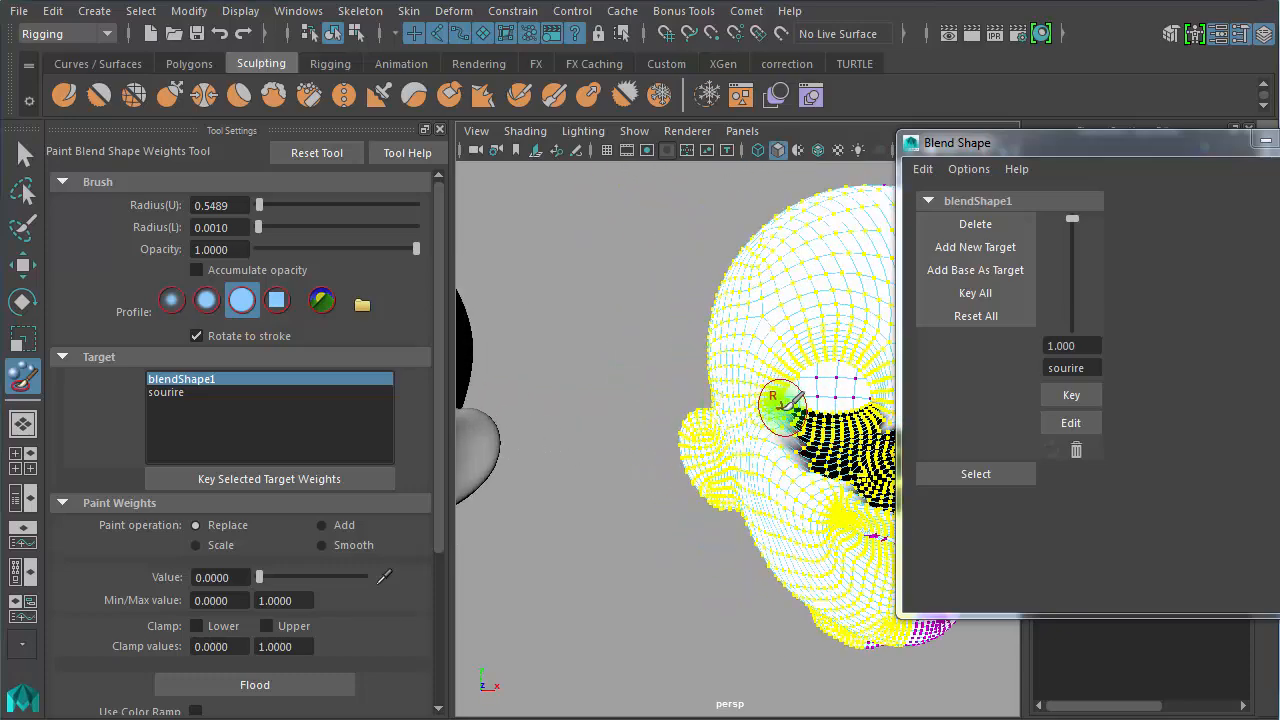
scroll(770, 395, down, 5)
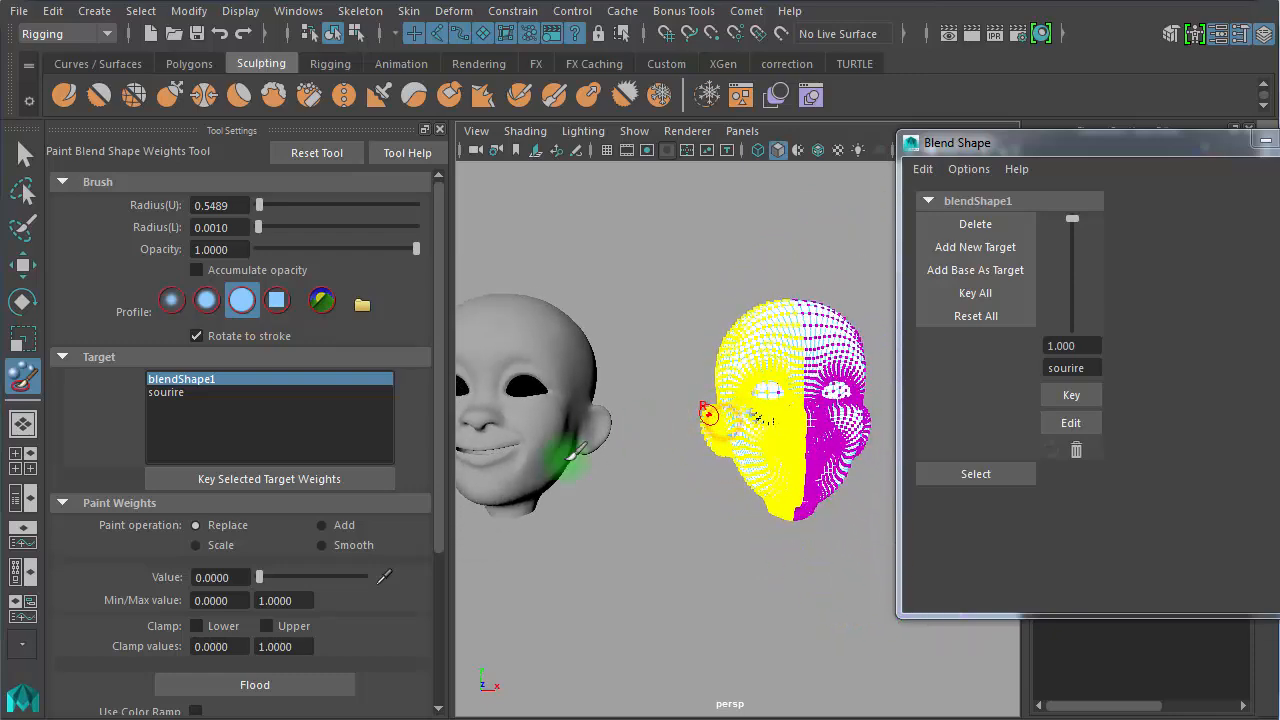
click(283, 688)
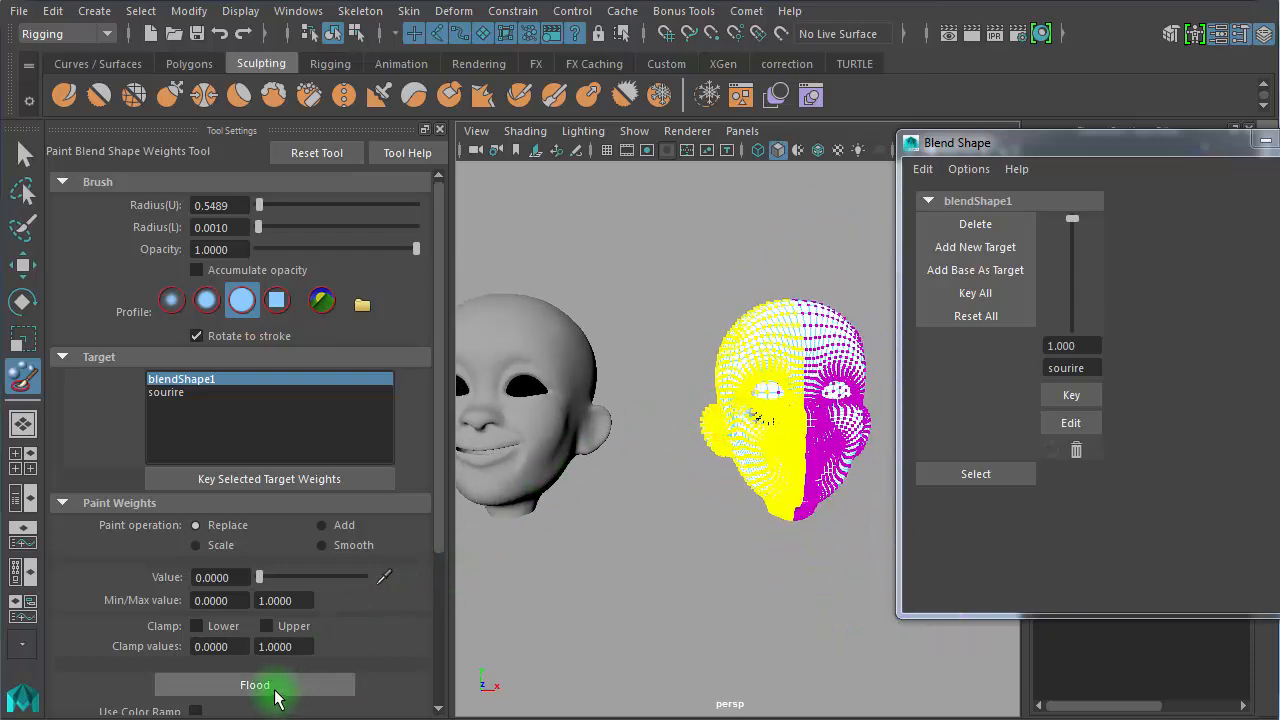
click(262, 686)
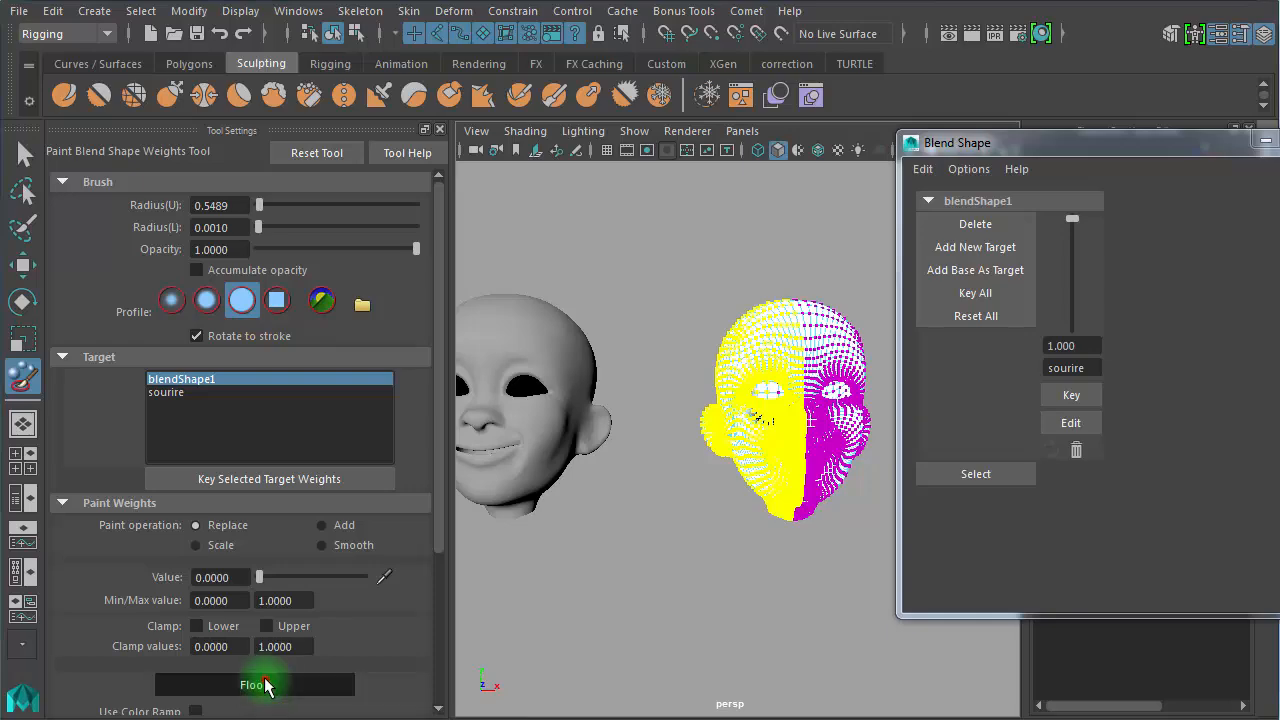
alt+drag(611, 531, 615, 527)
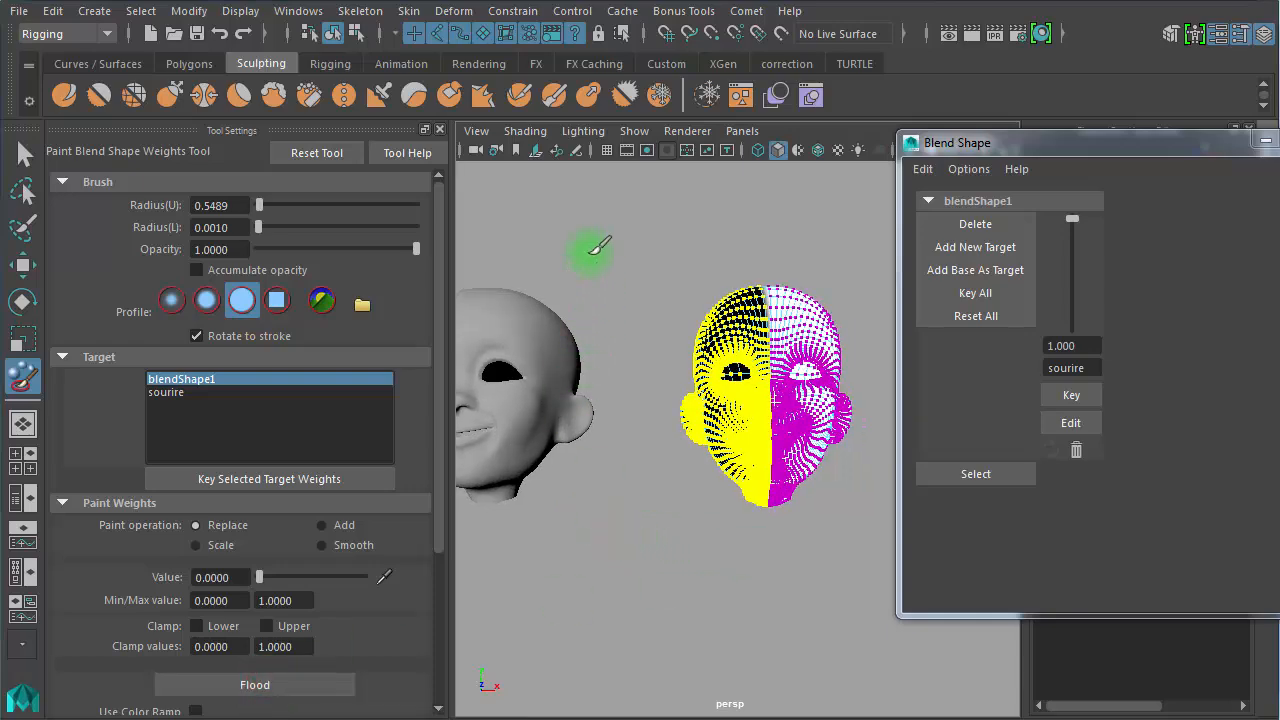
Leave weight painting, clear the vertex selection and examine the half smile close up around the mouth
key(w)
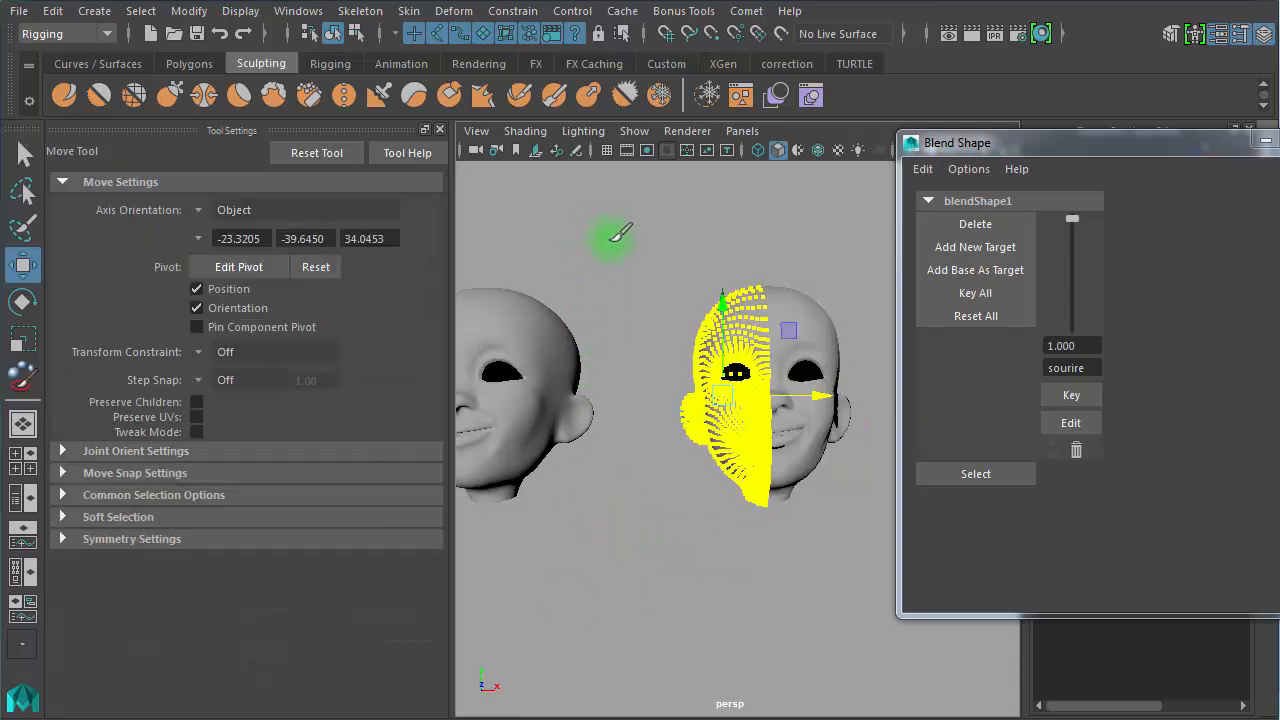
click(730, 238)
alt+right_drag(703, 543, 869, 557)
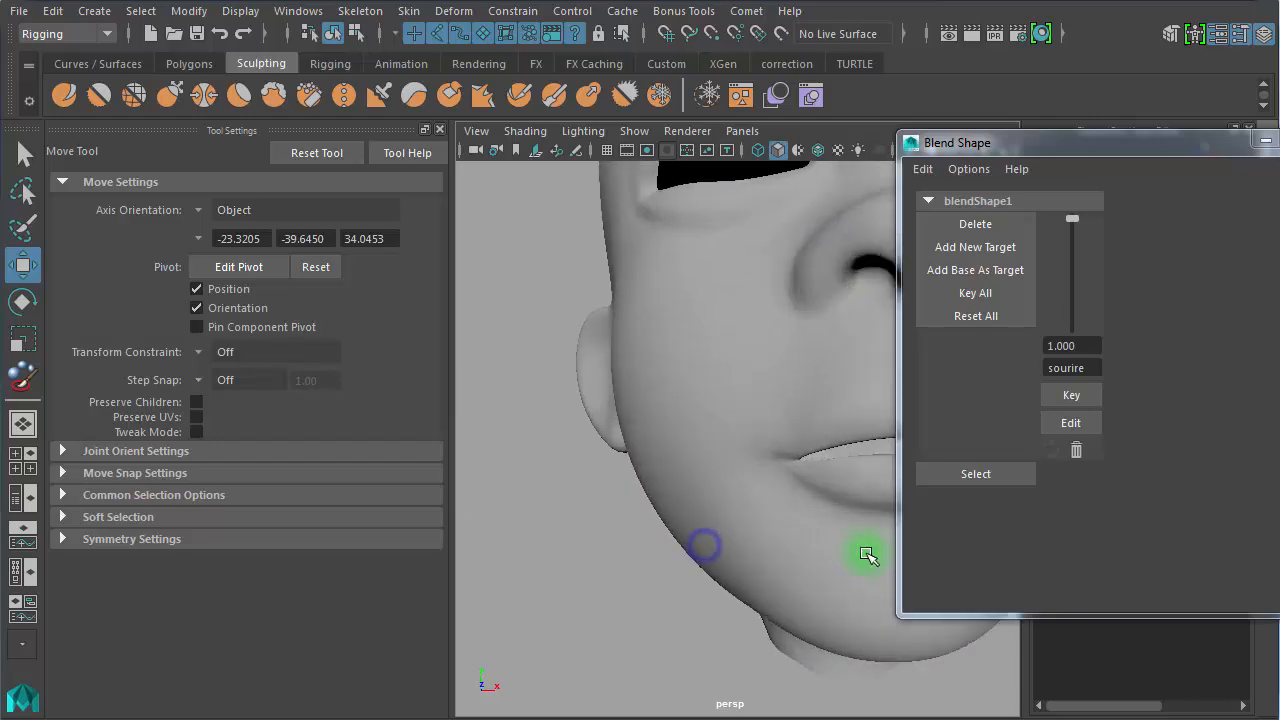
alt+middle_drag(869, 557, 726, 544)
mouse_move(726, 544)
alt+mouse_down()
mouse_move(757, 531)
mouse_move(751, 546)
alt+mouse_up()
alt+right_drag(751, 546, 714, 537)
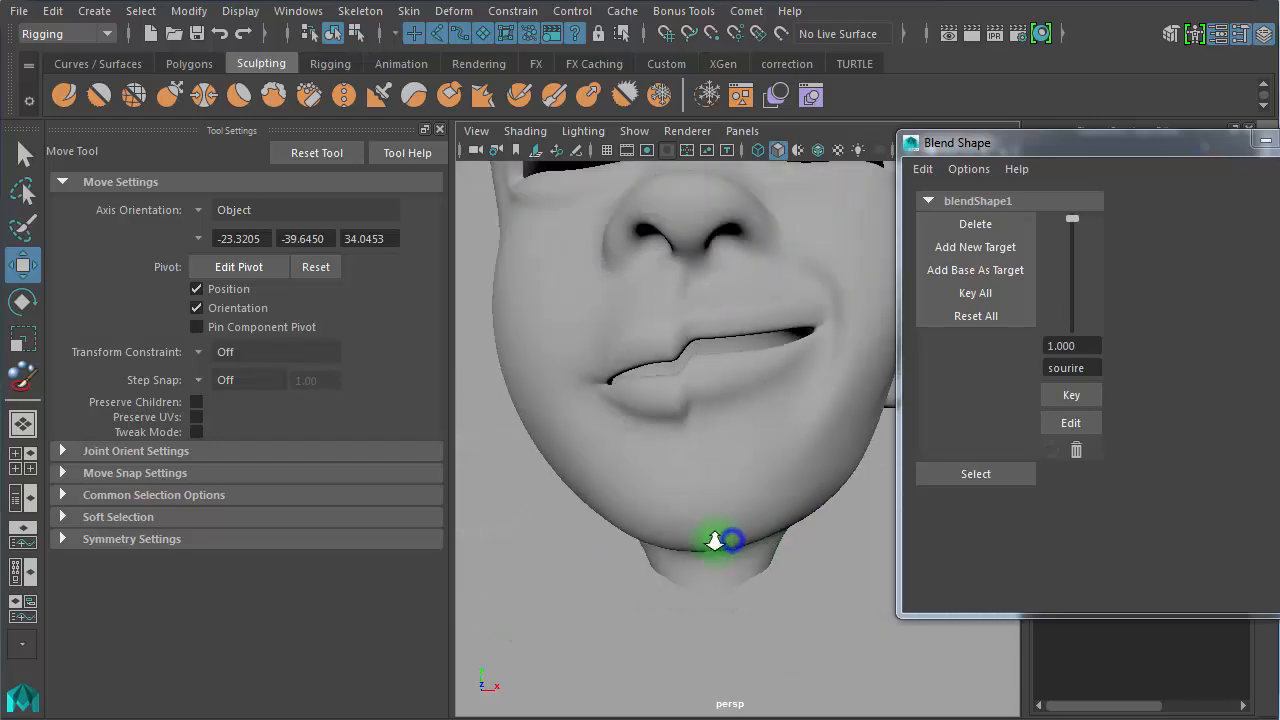
Select the whole head and inspect its mesh along the centre line of the lips, clearing the selection when done
drag(653, 332, 678, 428)
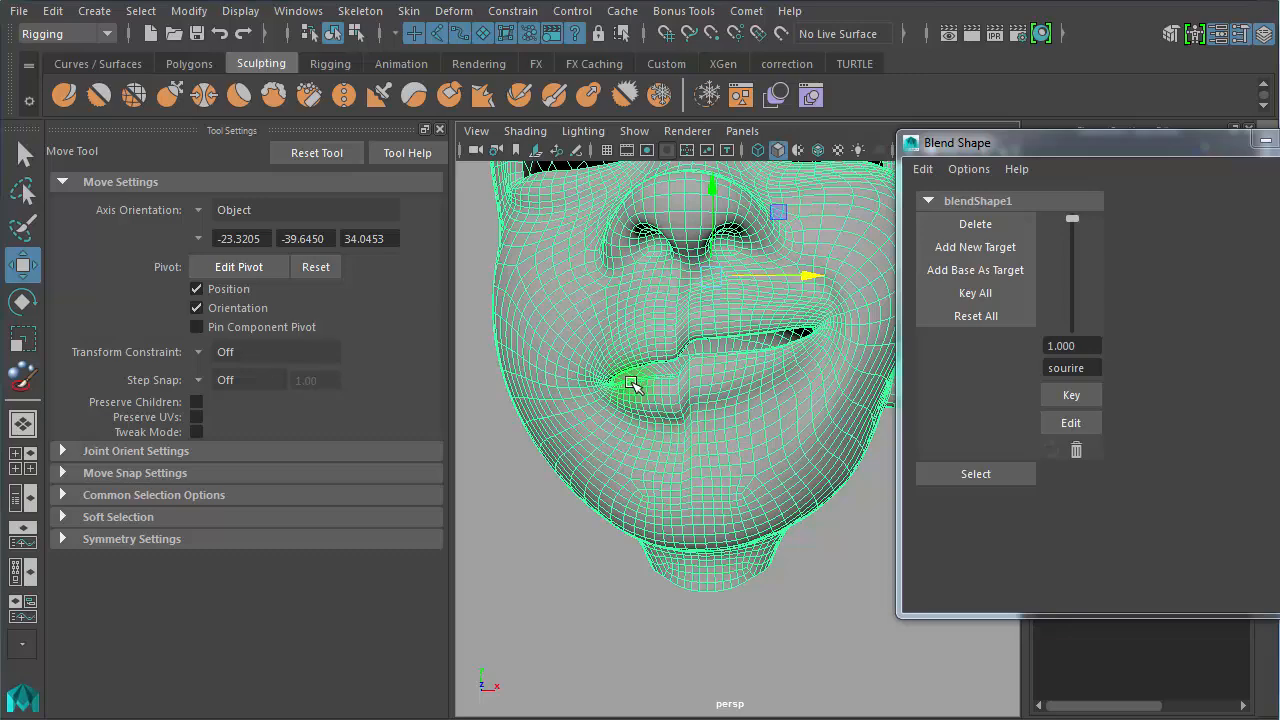
drag(1074, 221, 1034, 171)
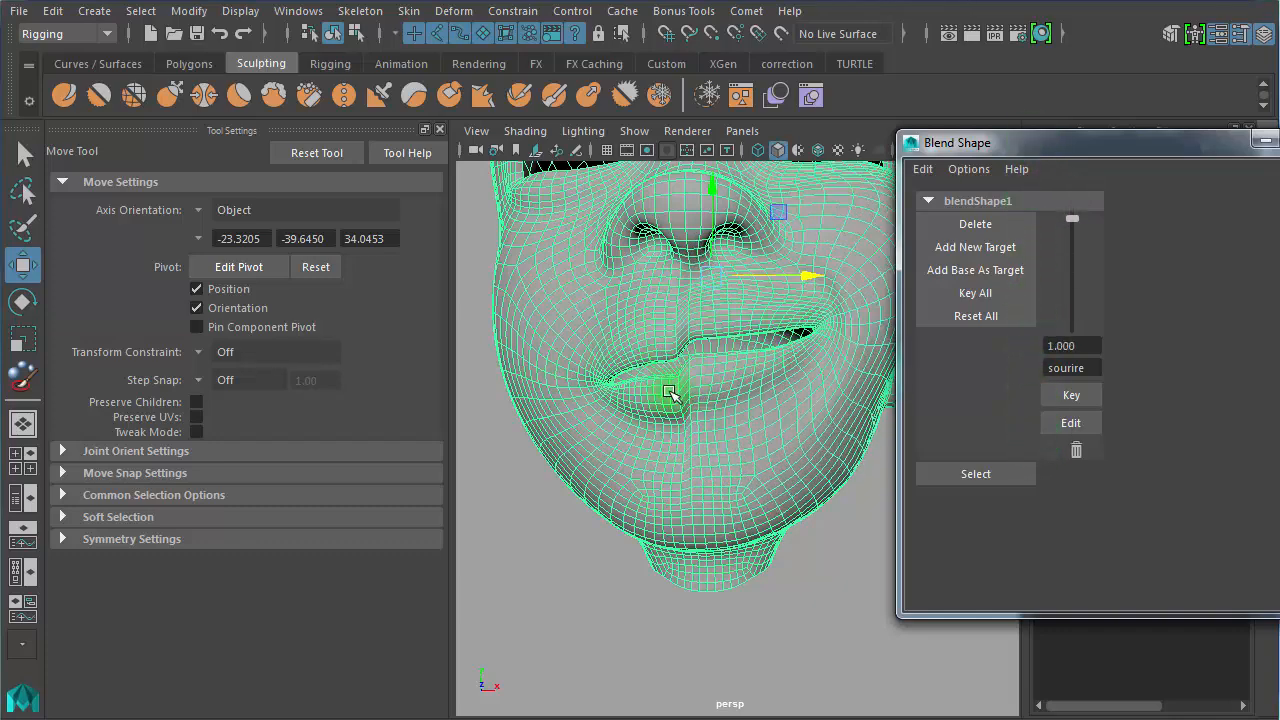
key(f)
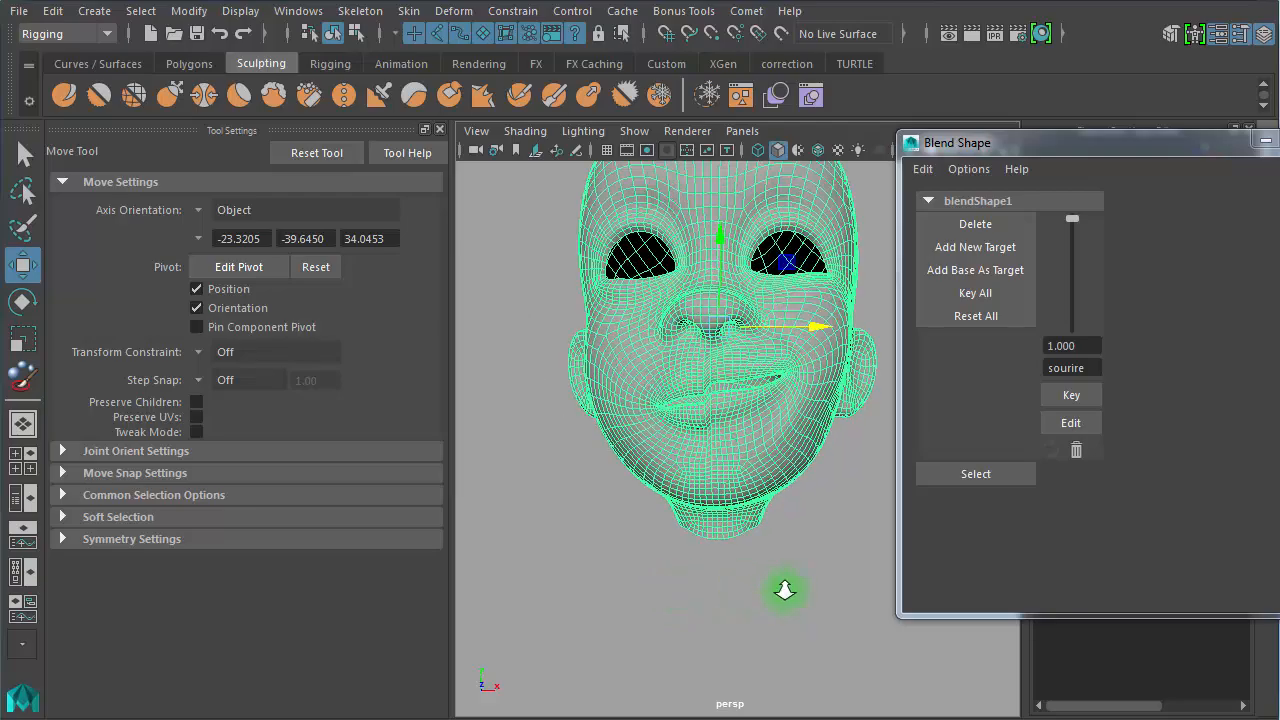
click(734, 558)
click(702, 476)
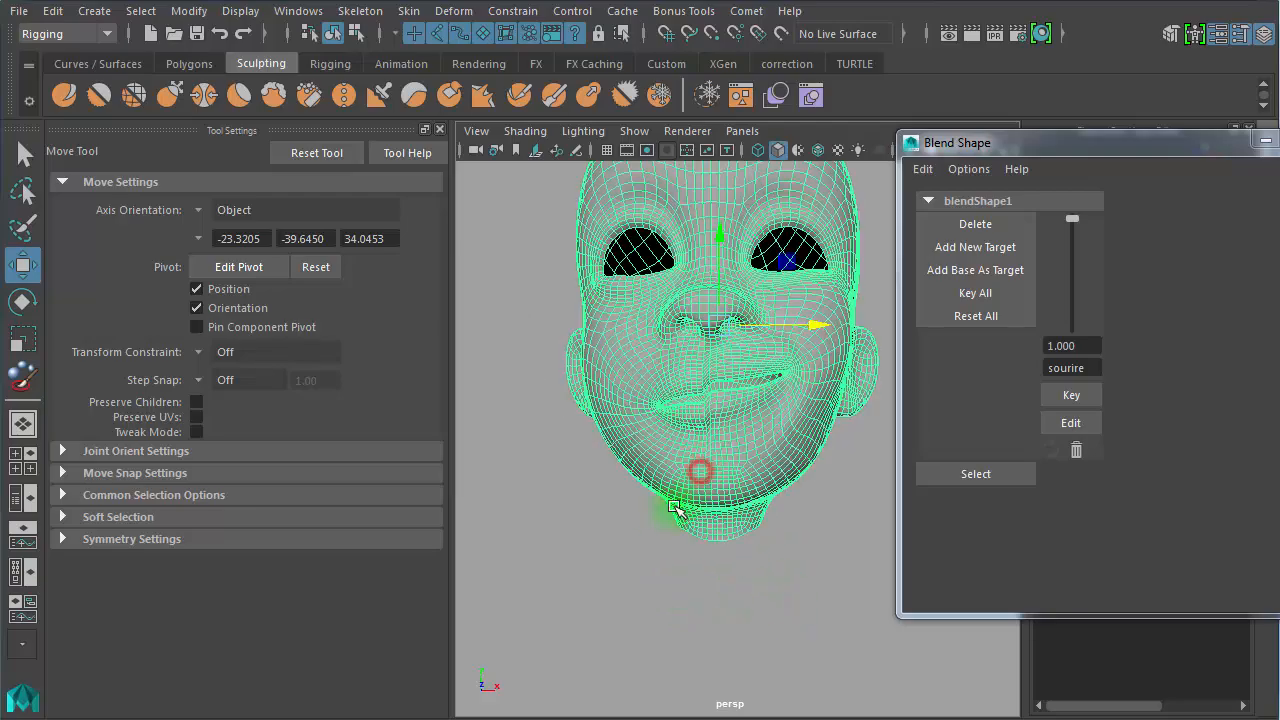
scroll(777, 523, up, 10)
scroll(737, 523, down, 6)
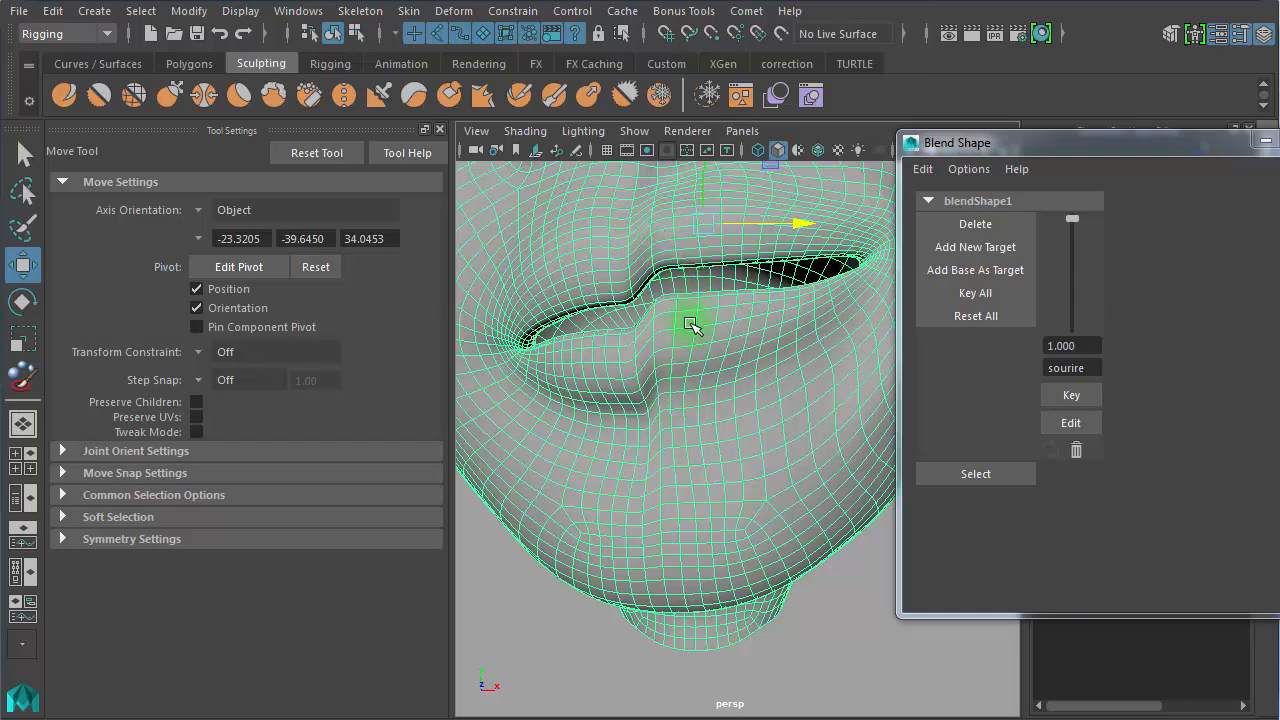
scroll(723, 378, down, 8)
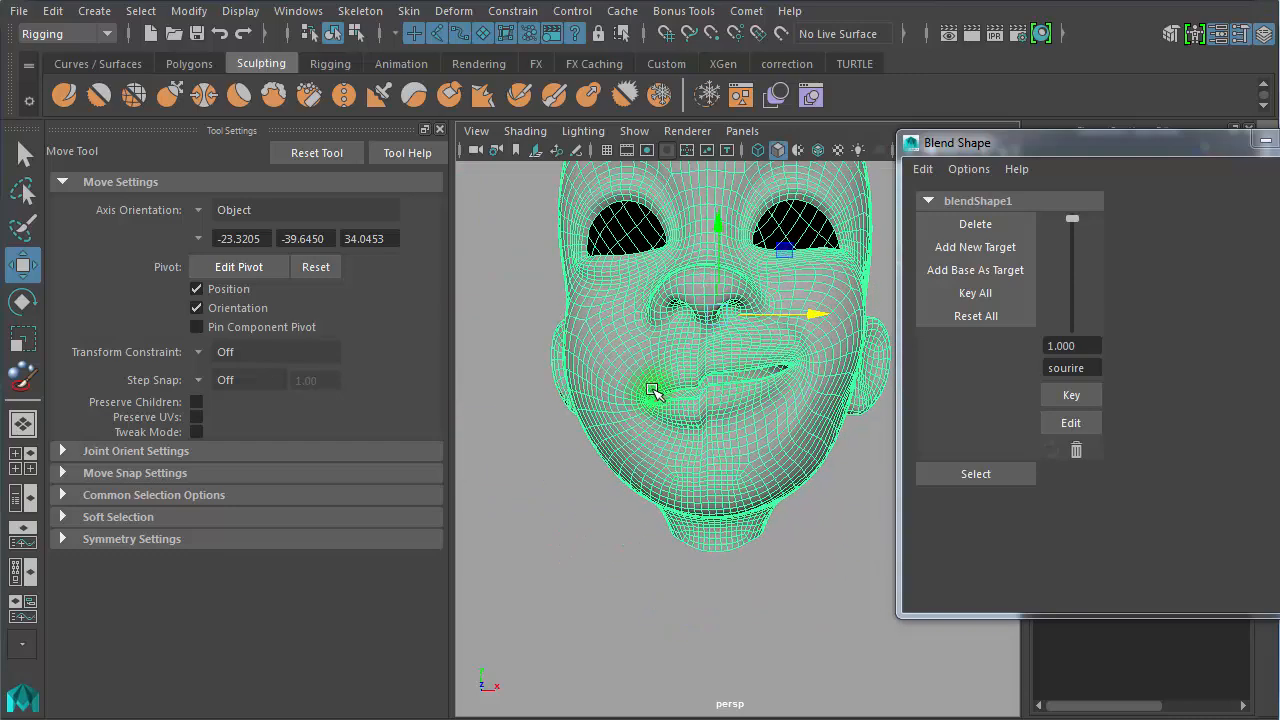
click(664, 551)
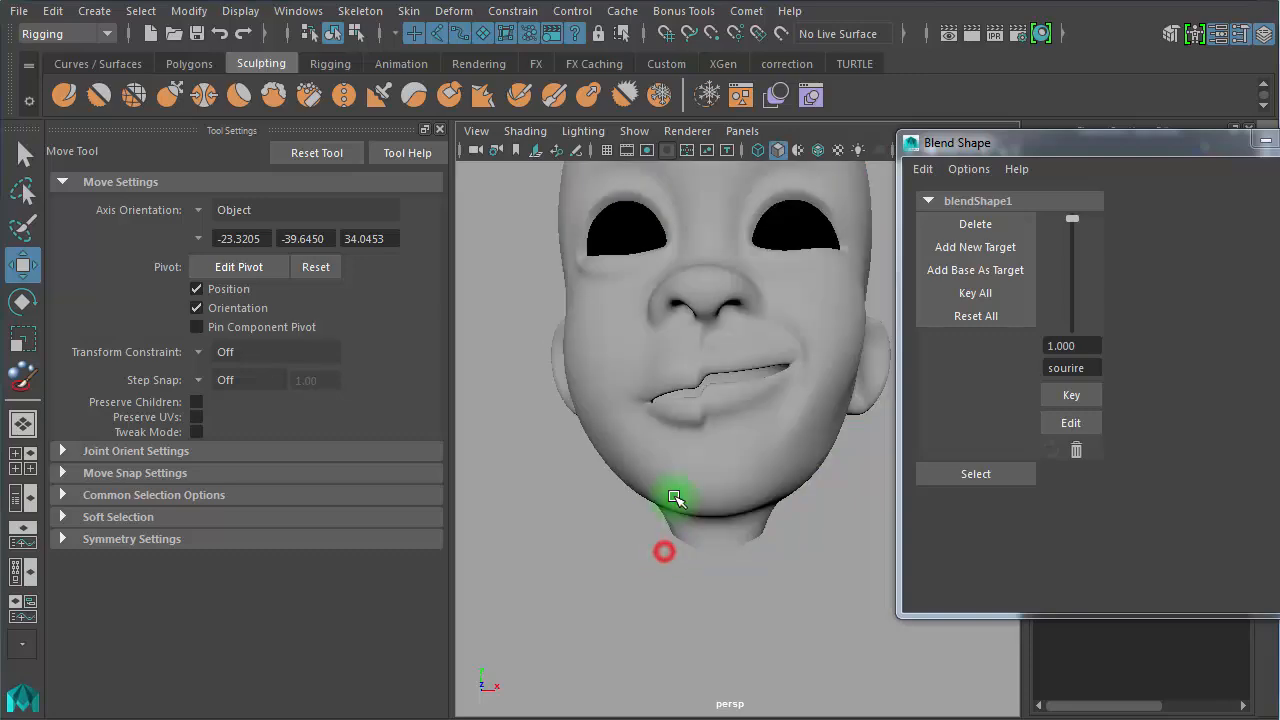
Select the whole deformed head and flood its blendShape1 weights with the Smooth operation five times
click(641, 490)
scroll(805, 524, down, 4)
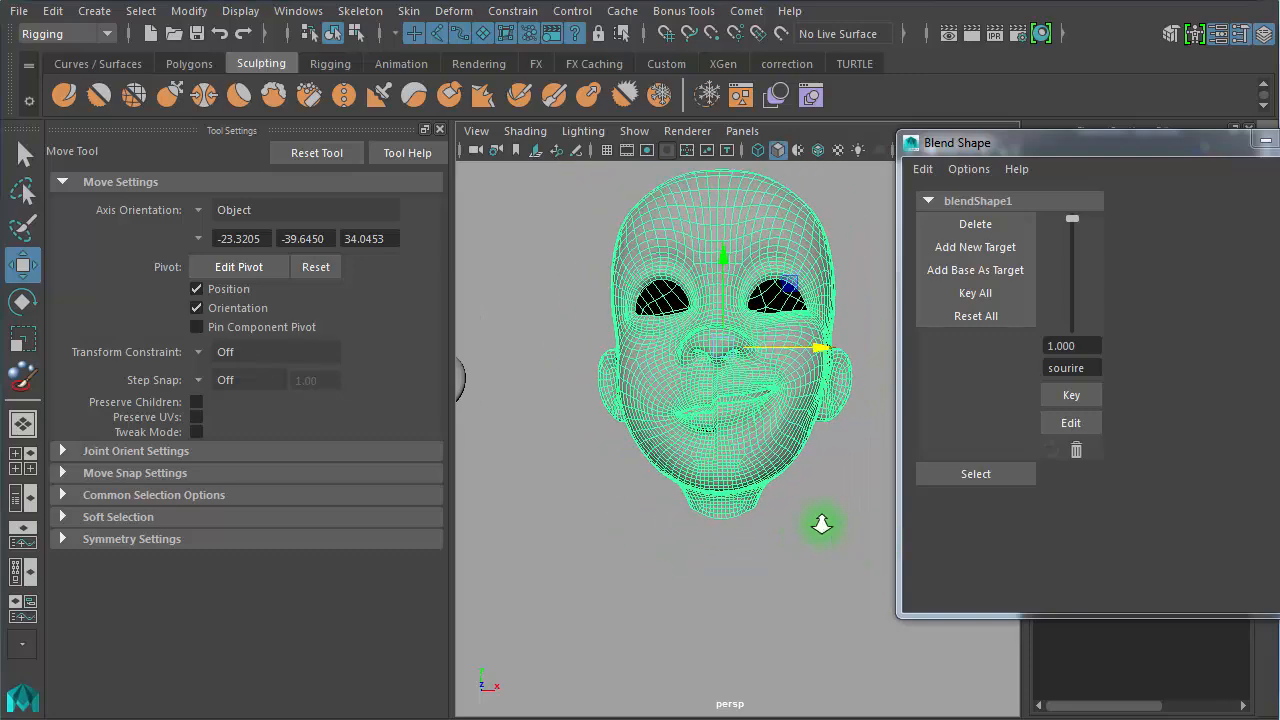
click(25, 378)
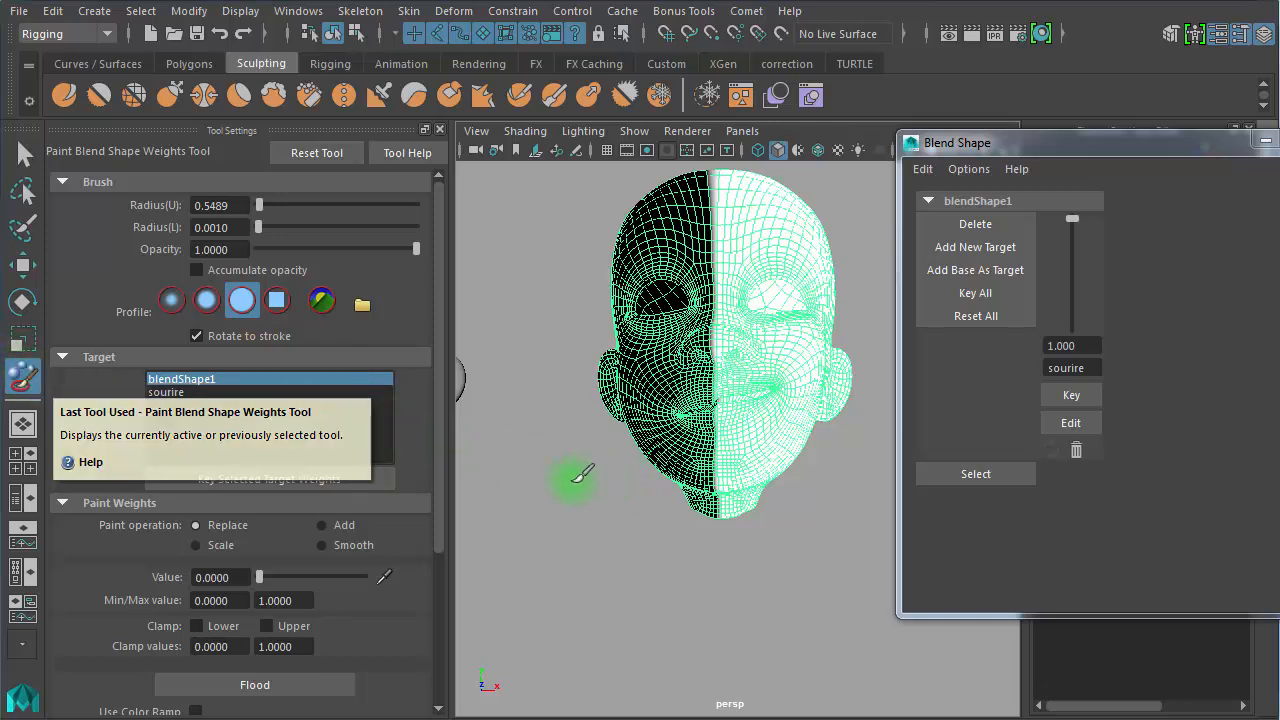
click(323, 547)
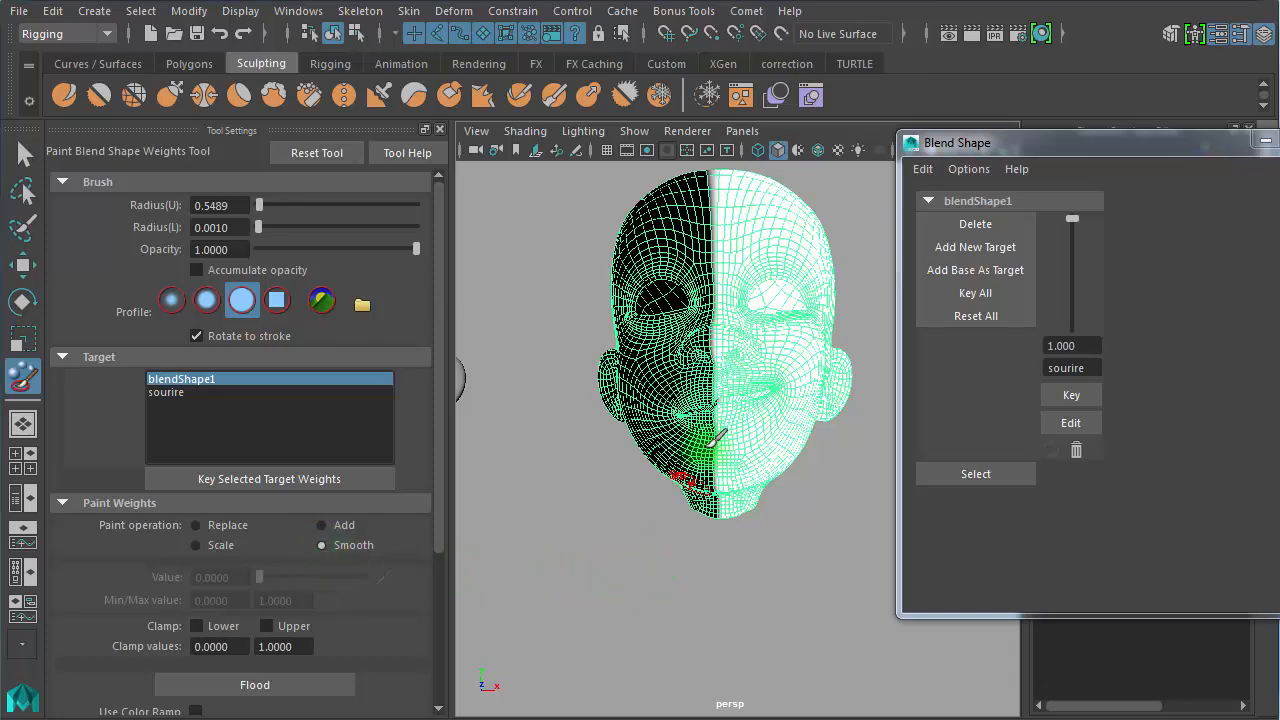
click(288, 687)
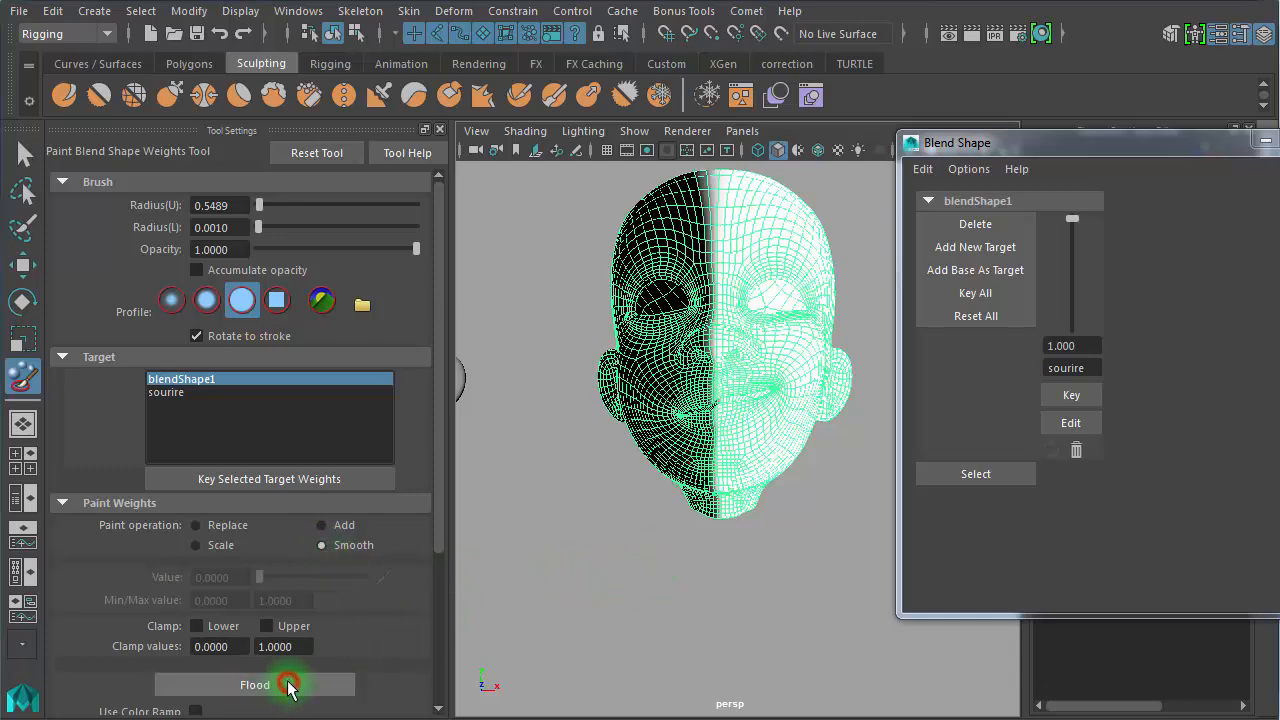
click(285, 687)
click(283, 687)
click(281, 687)
click(280, 684)
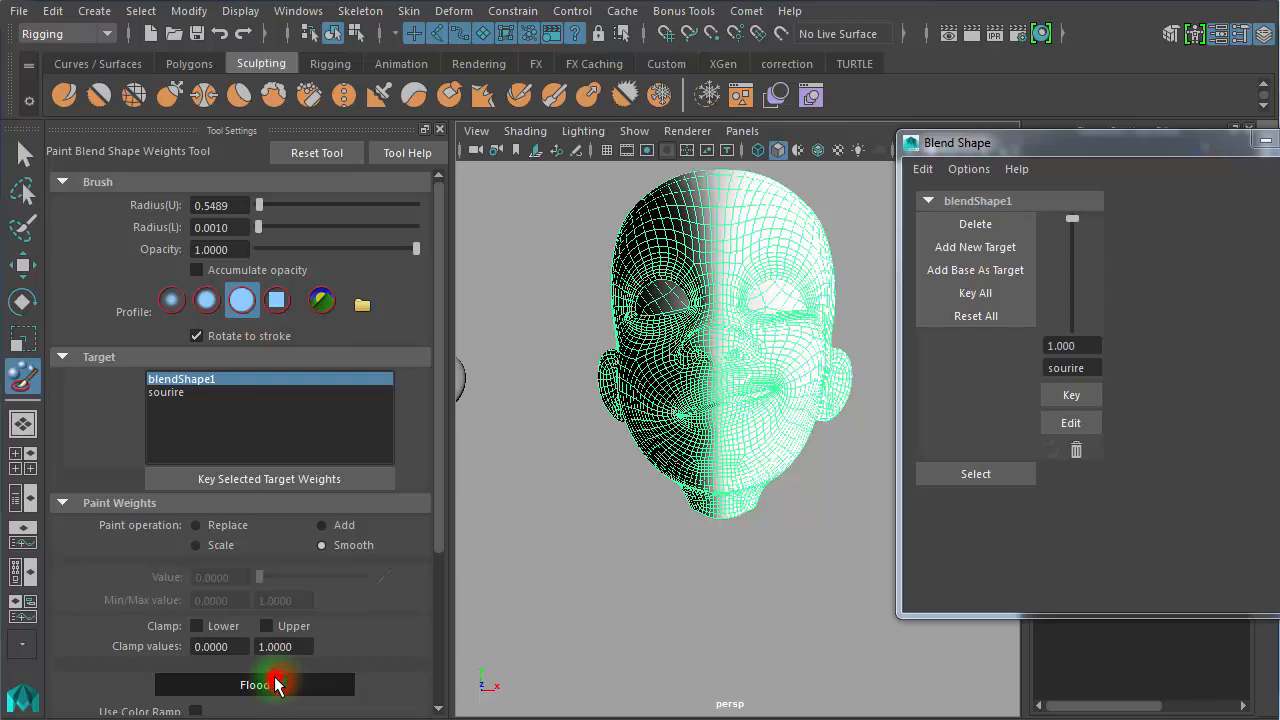
Paint the weights with Replace at 0 across the centre of the mouth, past the head's centre line
alt+right_drag(602, 565, 679, 622)
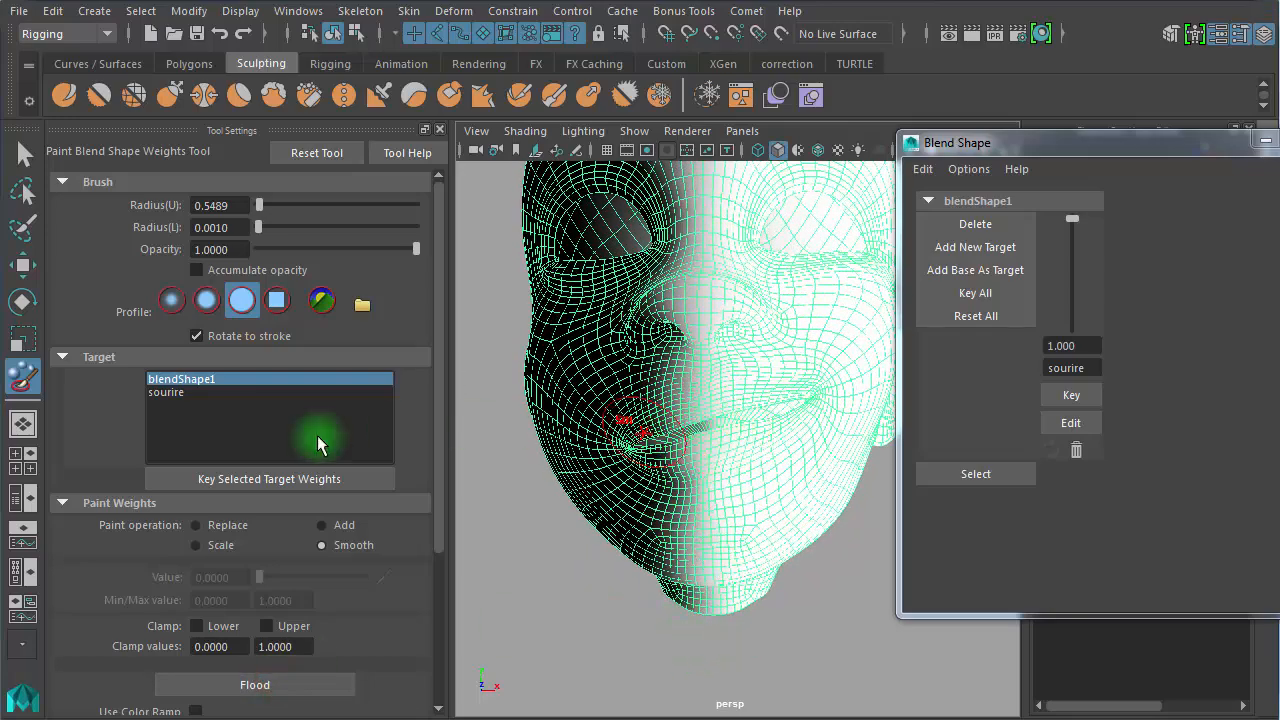
click(204, 525)
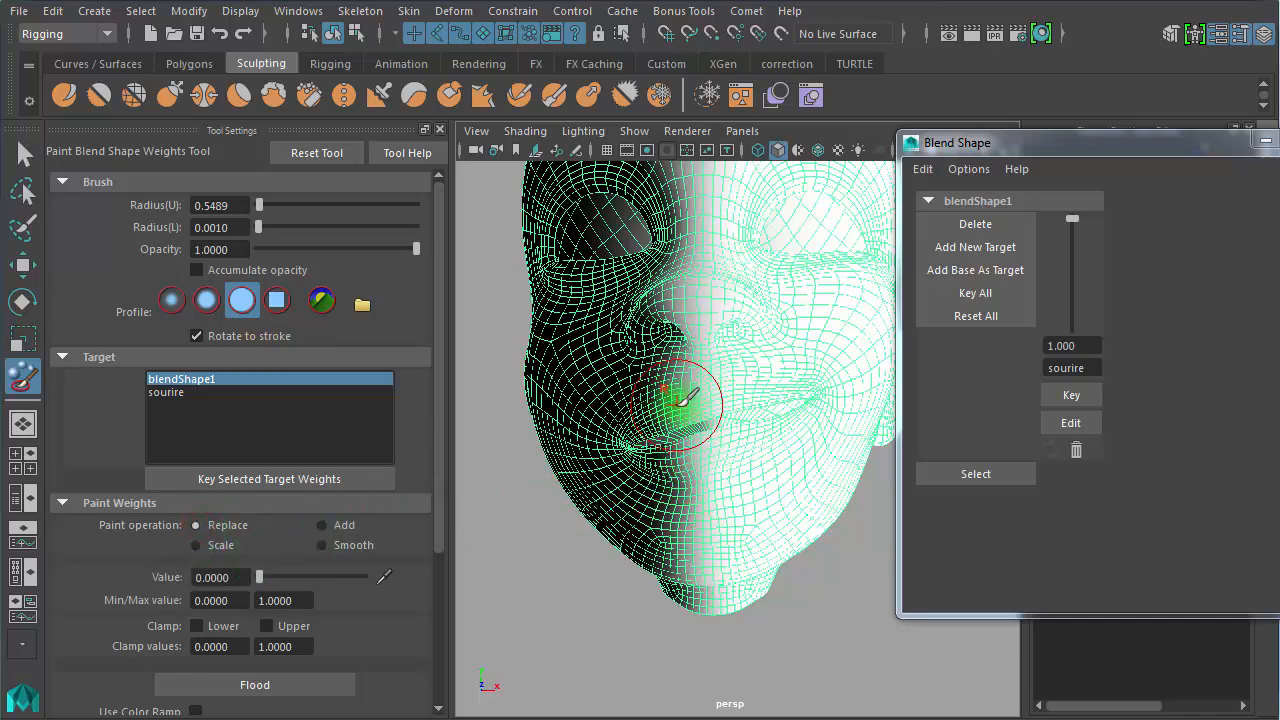
mouse_move(678, 398)
mouse_down()
mouse_move(690, 465)
mouse_move(663, 457)
mouse_move(686, 434)
mouse_move(686, 400)
mouse_move(710, 435)
mouse_up()
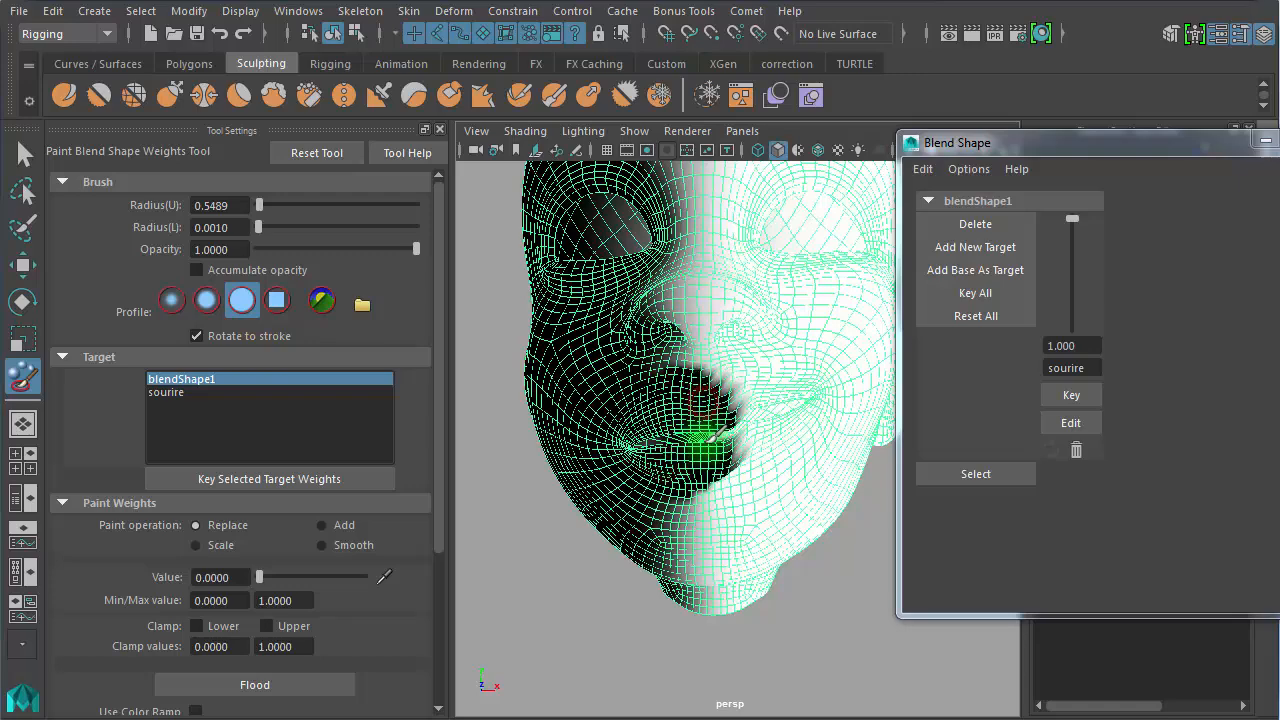
Flood the blendShape1 weights with Smooth four more times to soften the newly painted mouth area
click(335, 543)
click(255, 684)
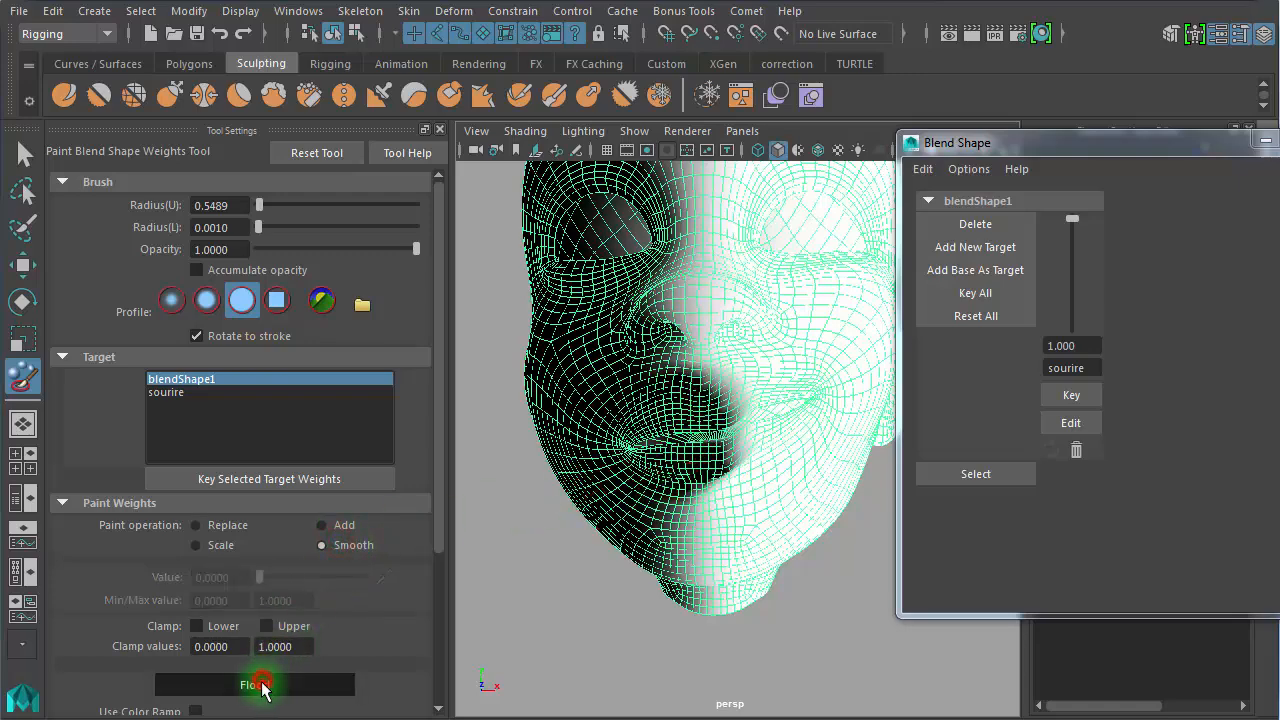
click(258, 685)
click(261, 686)
click(263, 688)
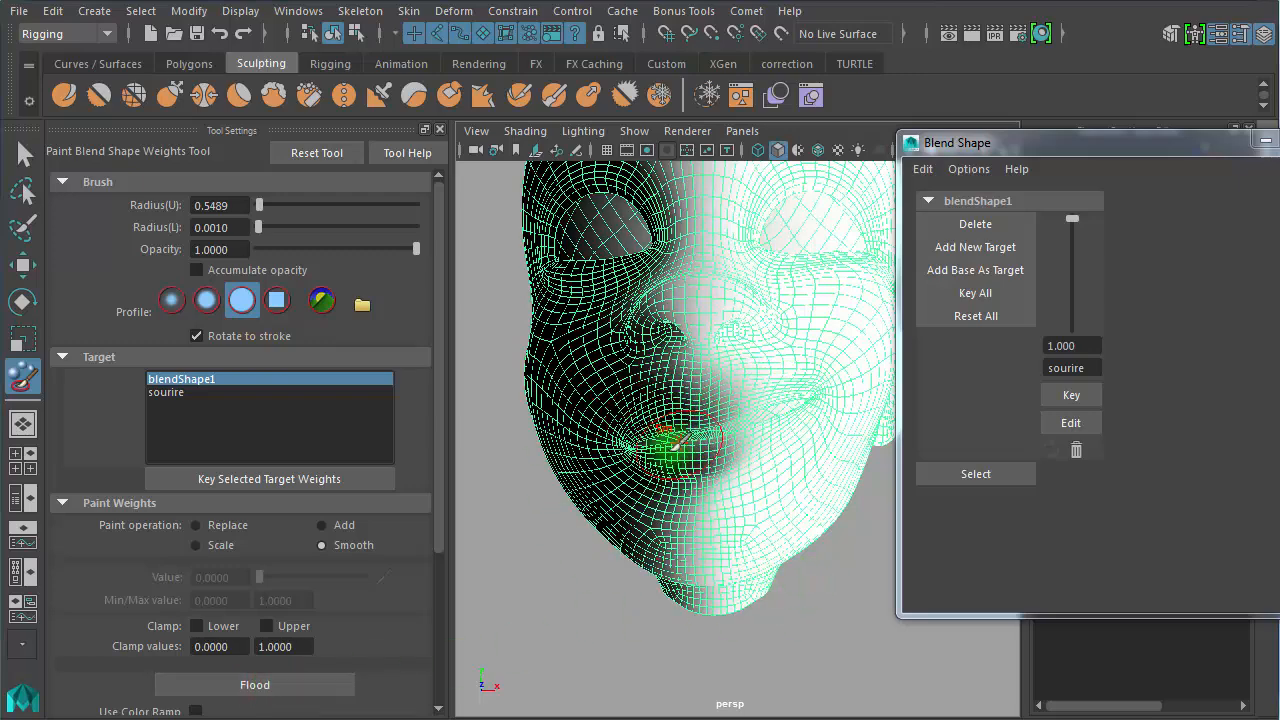
Leave weight painting, deselect the head and examine the smoothed half smile from several distances beside the full smile head
scroll(714, 500, down, 6)
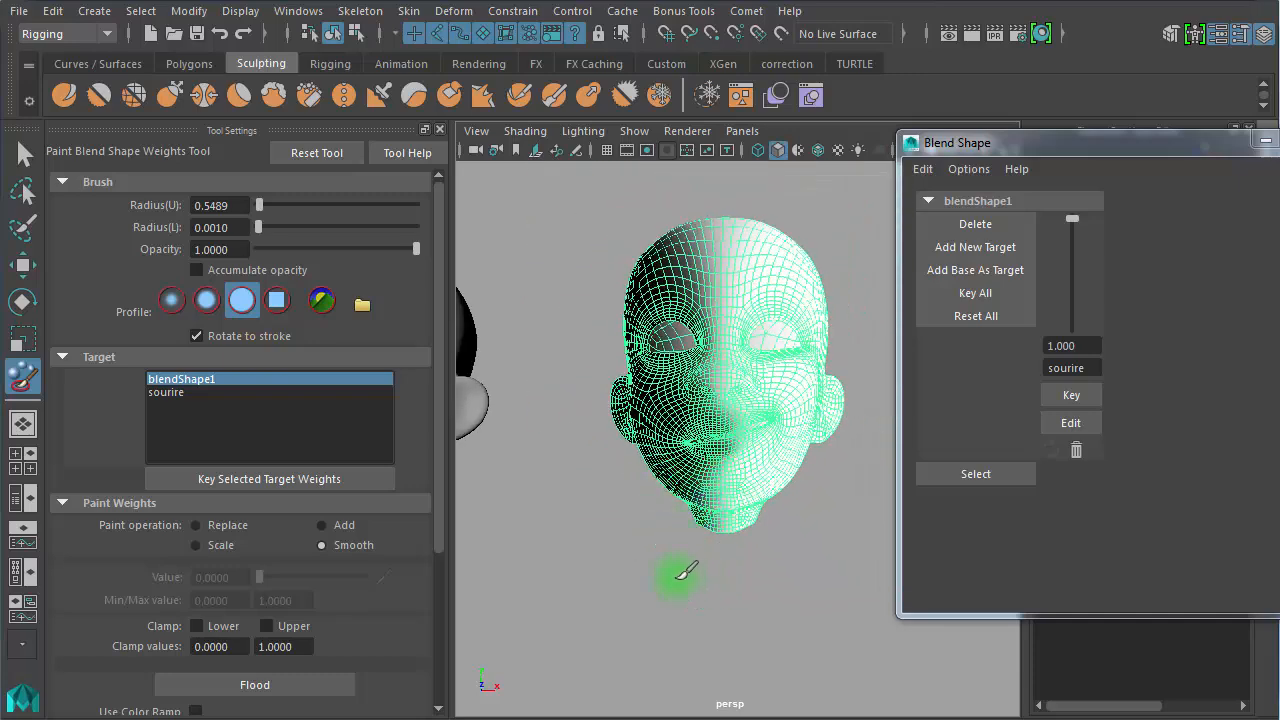
key(w)
click(720, 578)
mouse_move(735, 585)
alt+right_down()
mouse_move(809, 597)
mouse_move(731, 586)
alt+right_up()
click(772, 347)
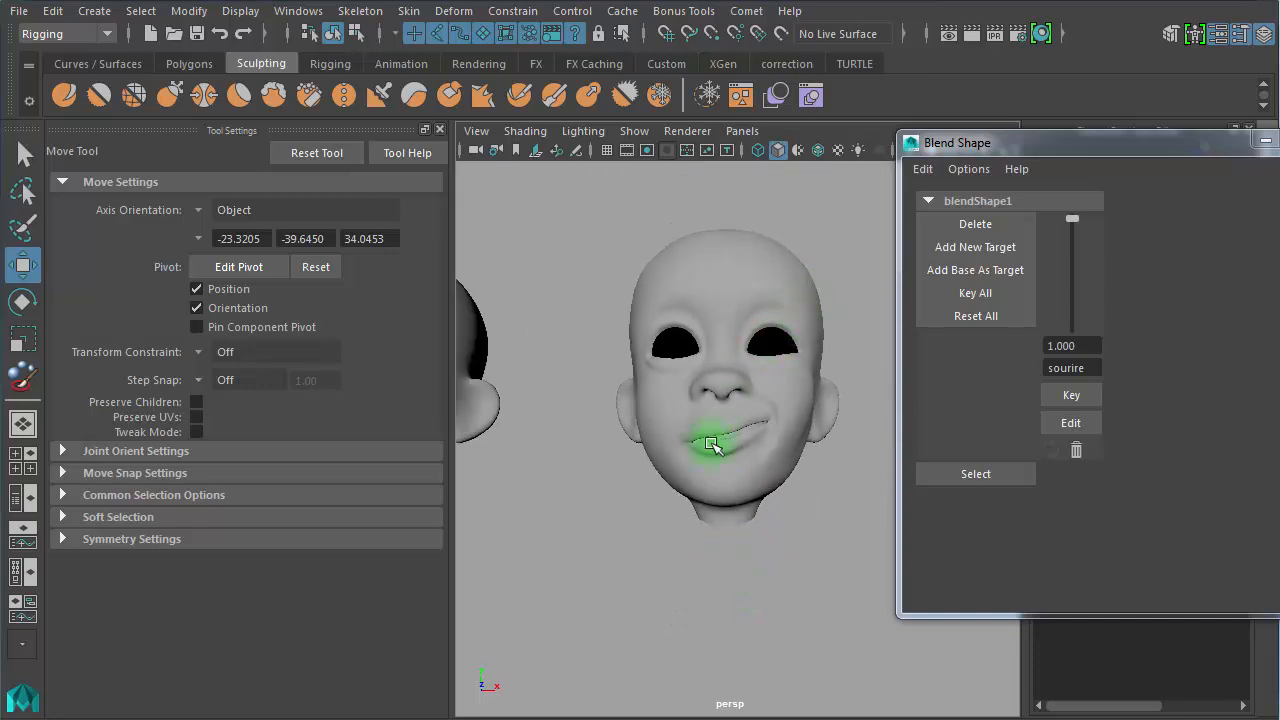
mouse_move(715, 570)
alt+mouse_down()
mouse_move(718, 586)
mouse_move(751, 571)
mouse_move(737, 551)
mouse_move(730, 565)
alt+mouse_up()
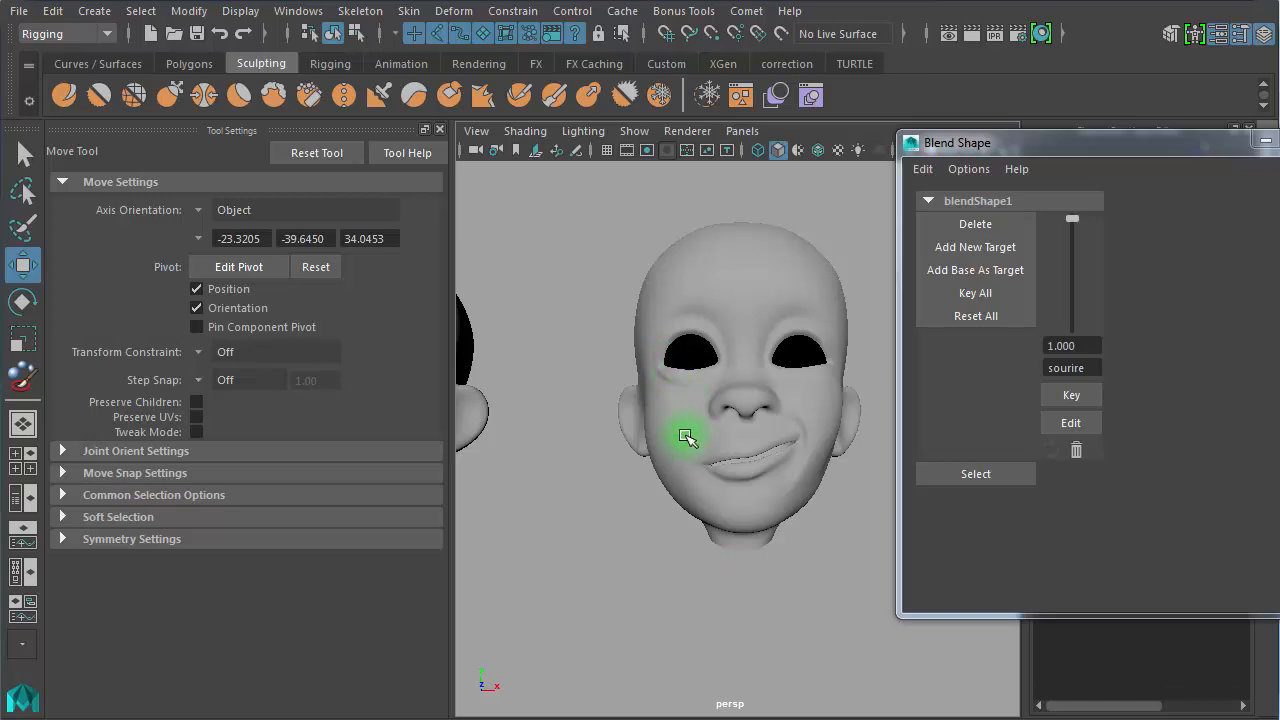
scroll(731, 575, down, 5)
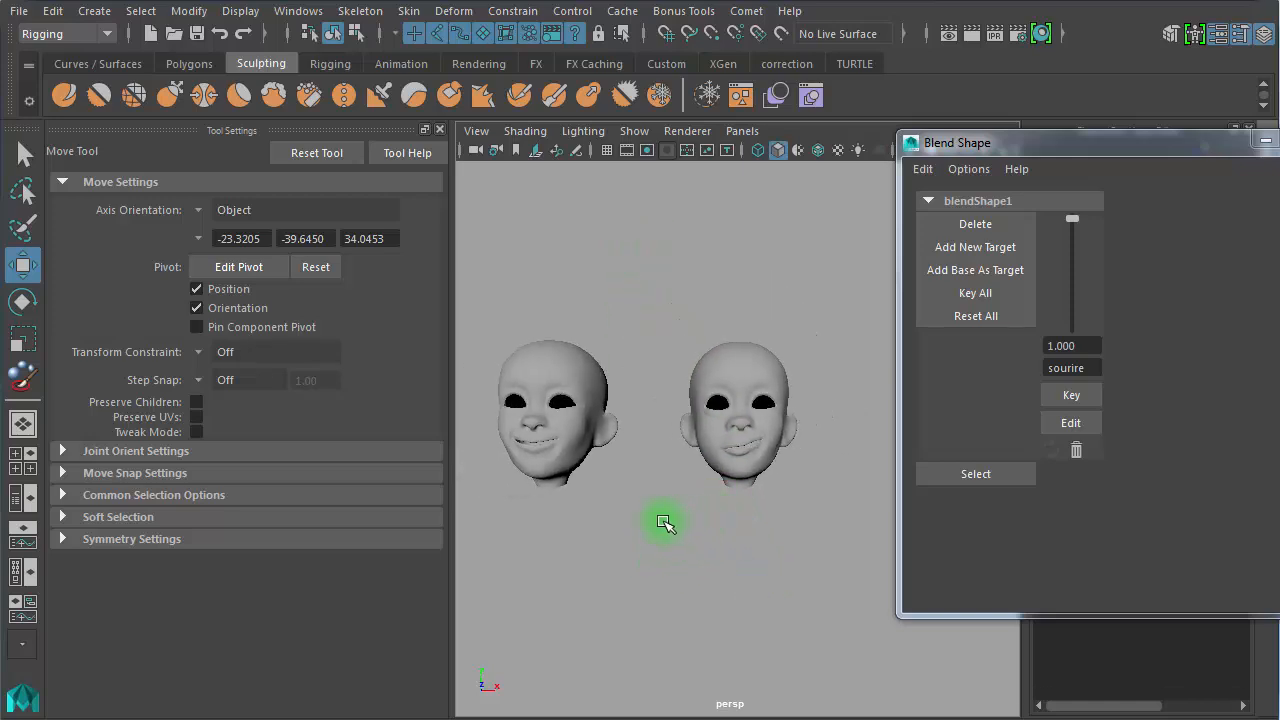
alt+right_drag(674, 523, 725, 527)
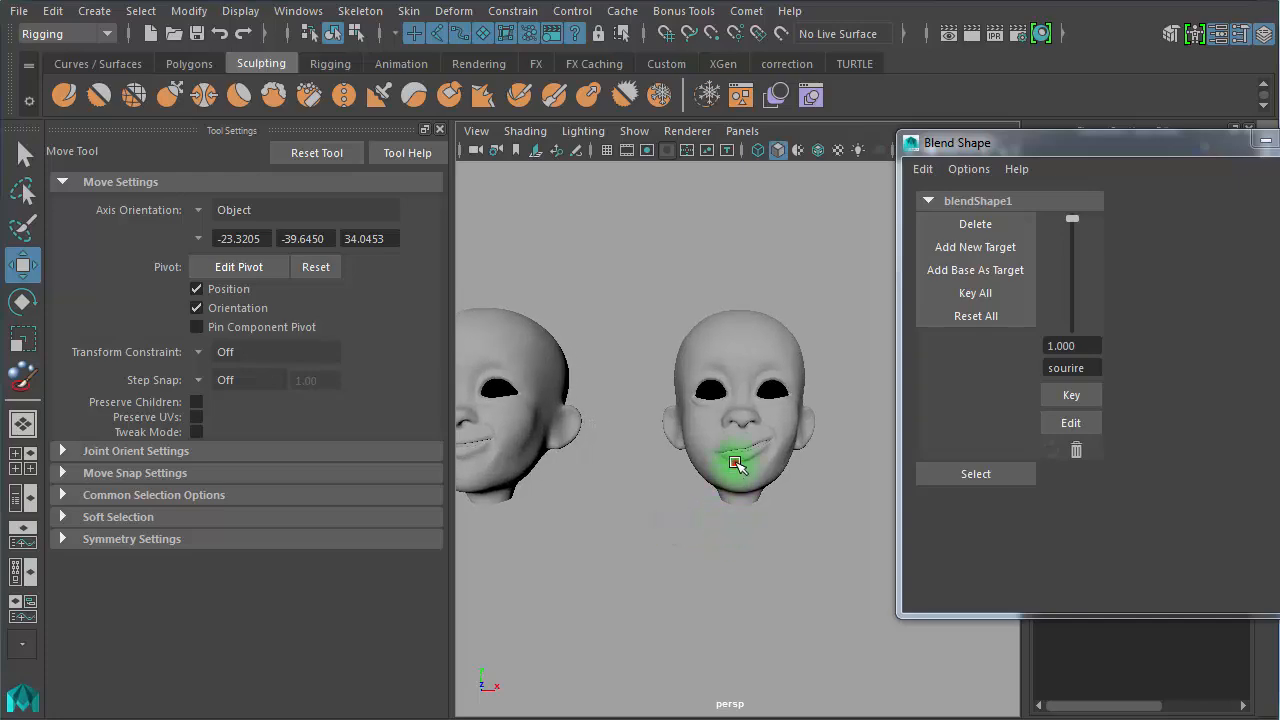
Duplicate the half-smile head and move the copy straight up by about 11.975 units, above the original
click(735, 465)
alt+drag(763, 543, 686, 540)
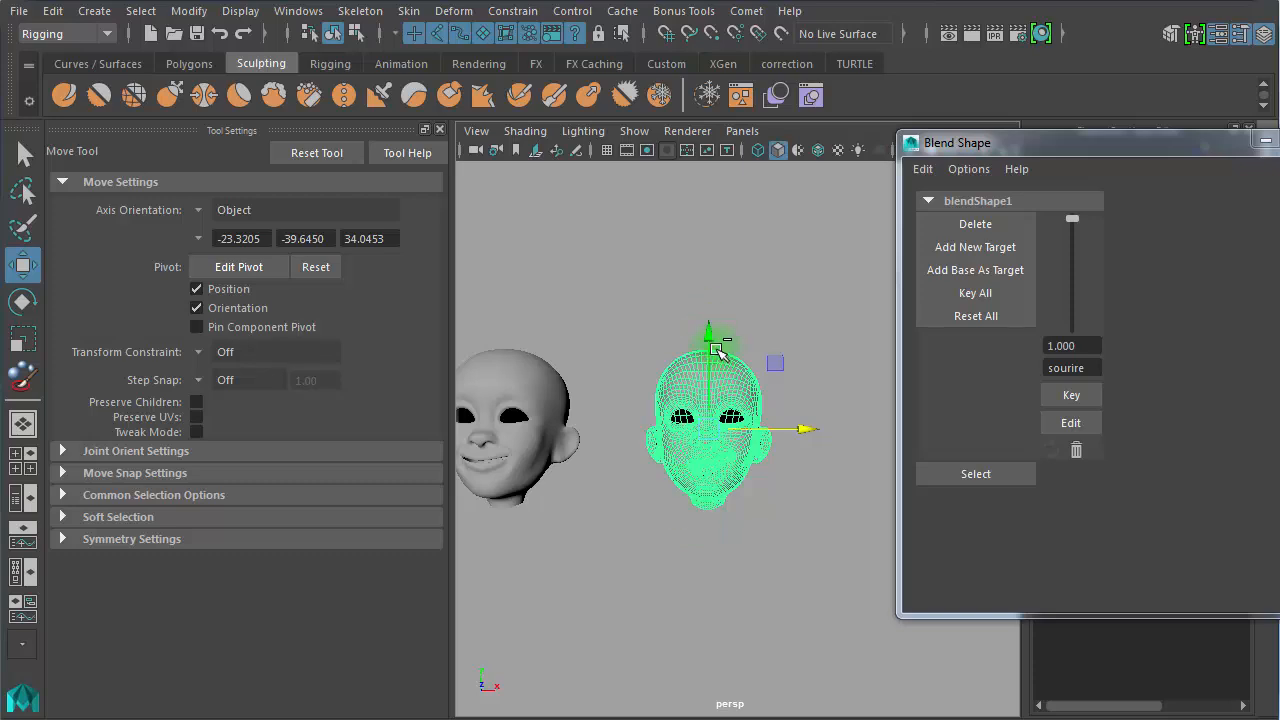
key(ctrl+d)
drag(712, 340, 710, 182)
click(795, 320)
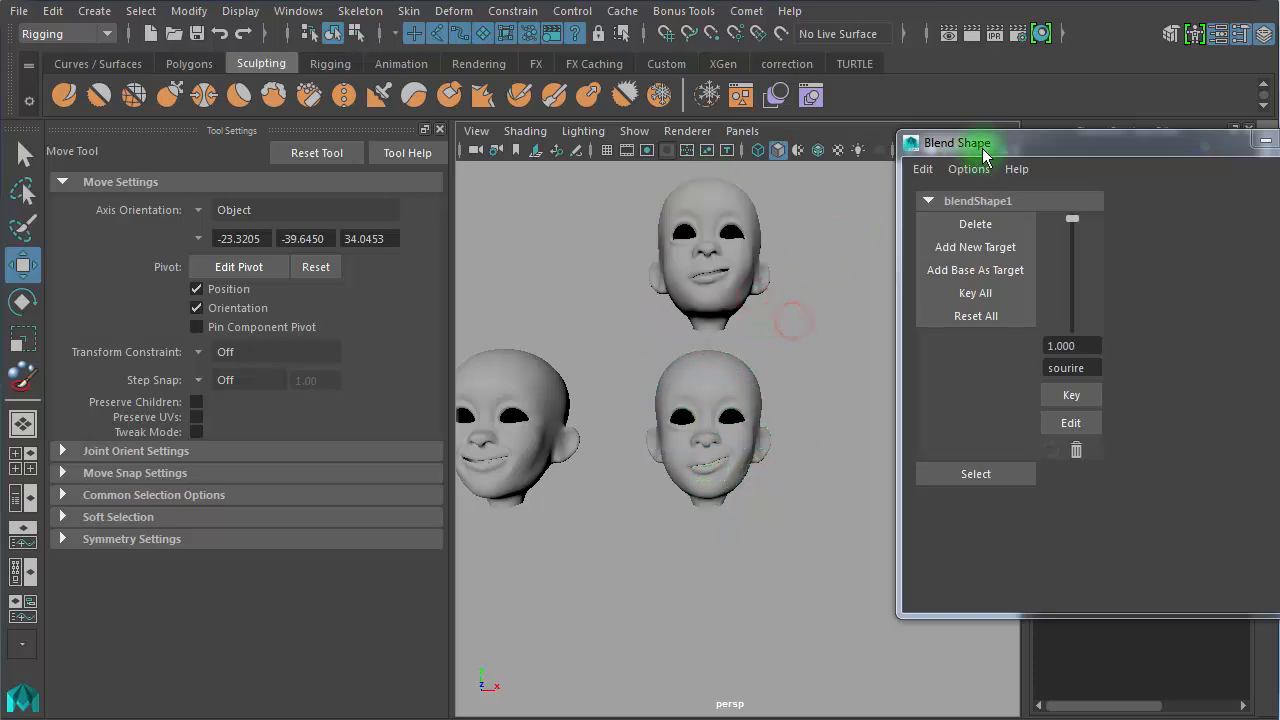
Move the Blend Shape window clear of the object's channels and rename the duplicated head smile_L
drag(968, 140, 954, 348)
click(683, 289)
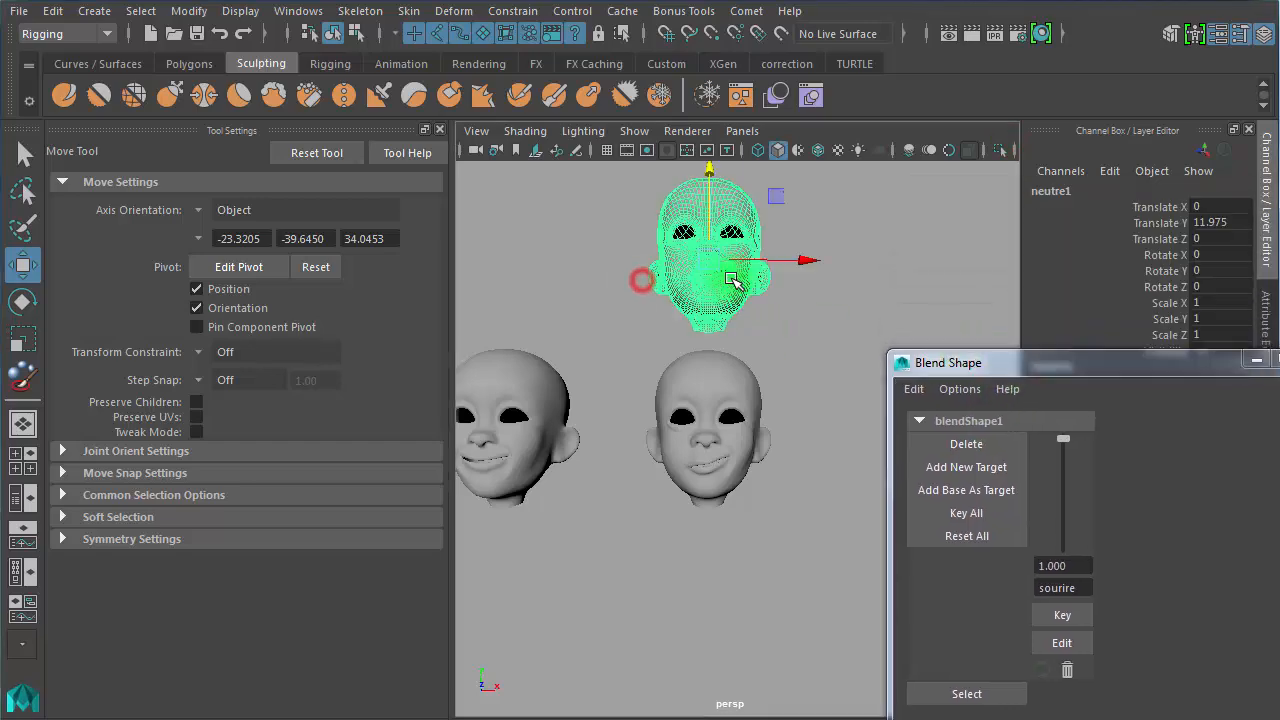
alt+right_drag(749, 253, 817, 269)
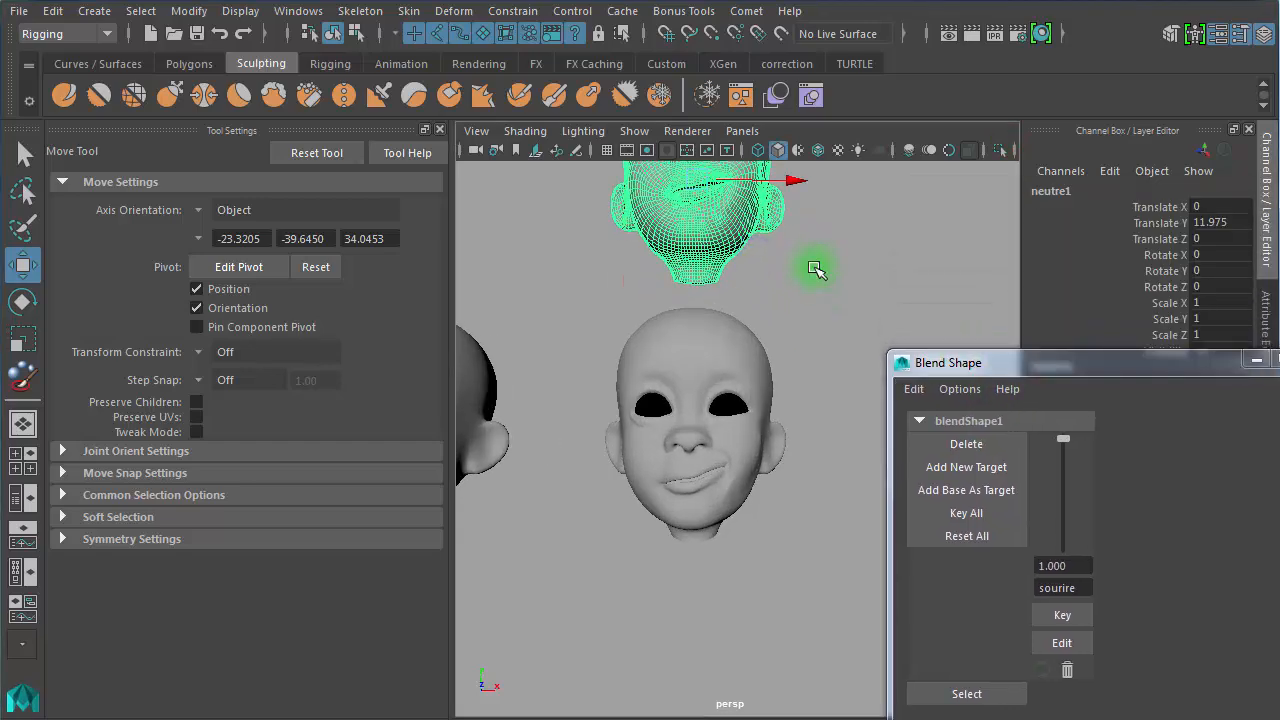
alt+middle_drag(817, 269, 809, 400)
click(866, 267)
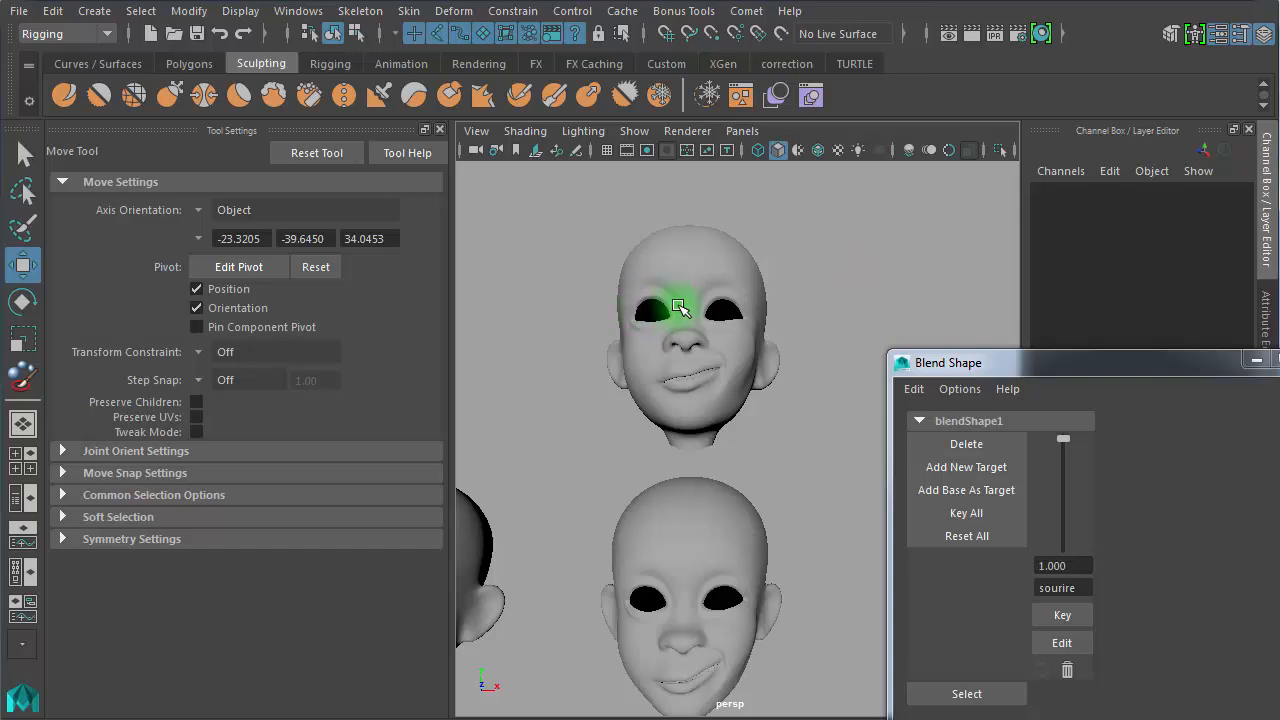
click(685, 308)
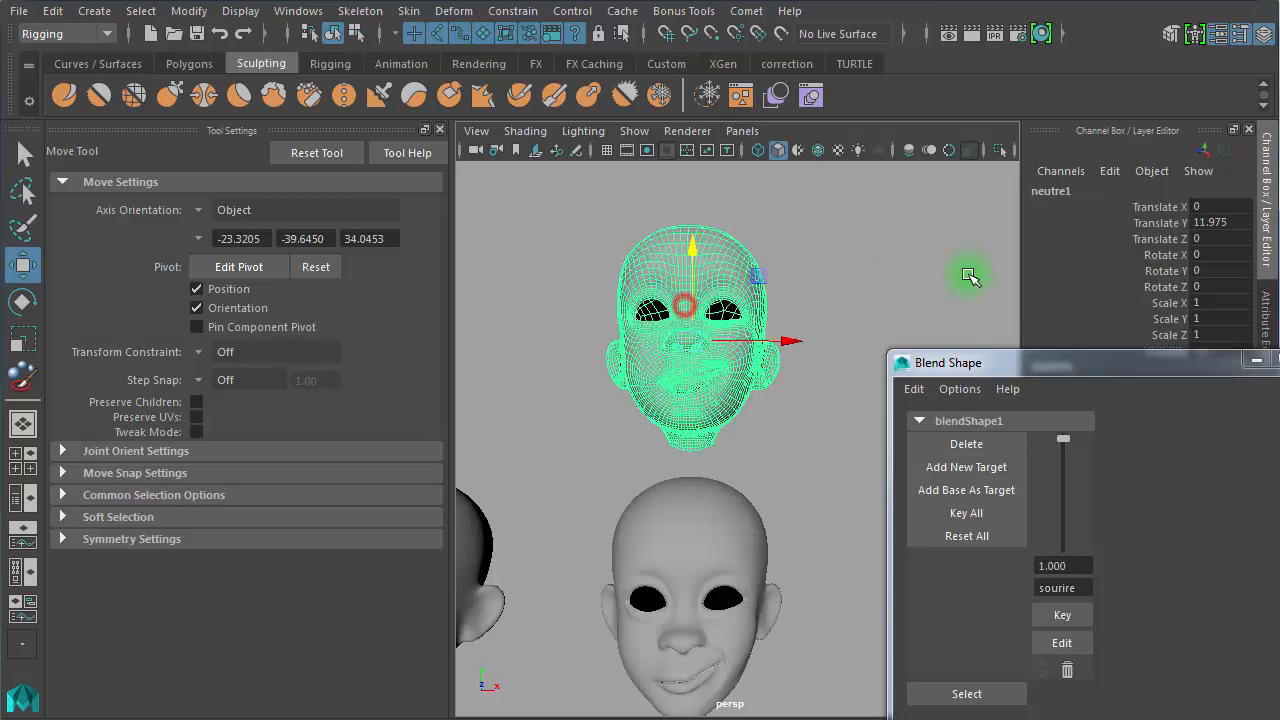
double_click(1090, 191)
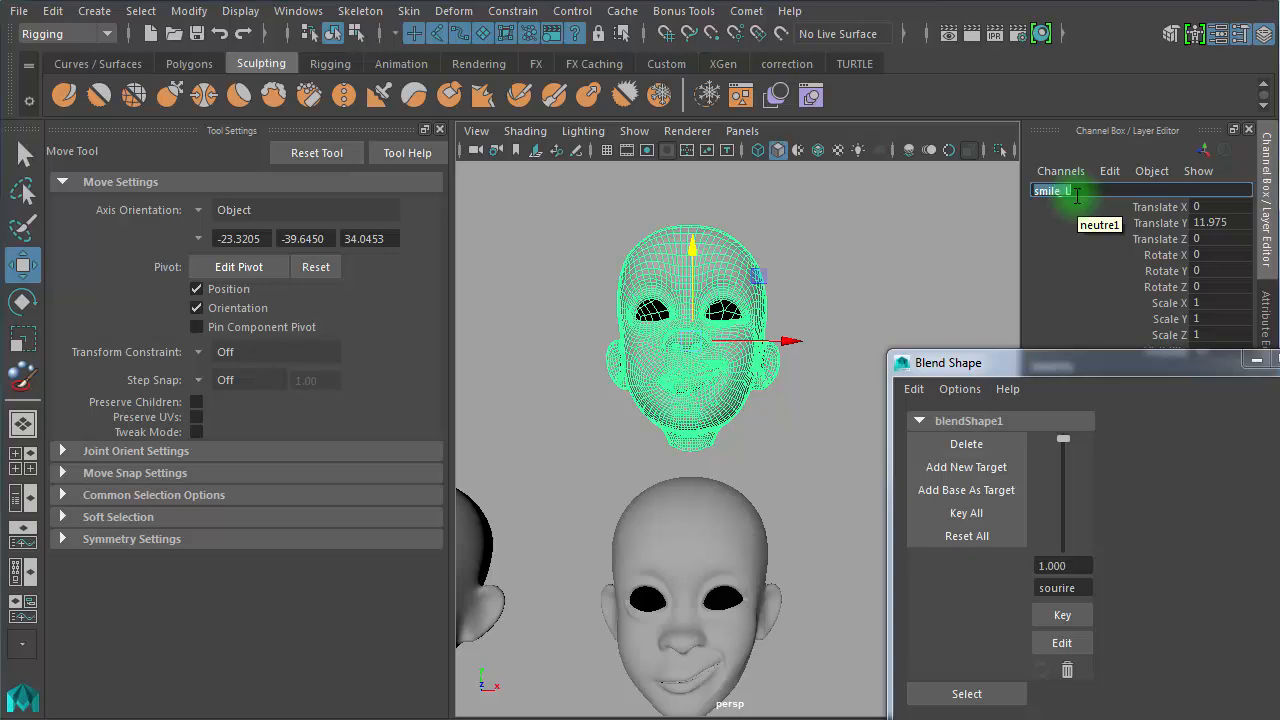
click(903, 289)
Move the smile_L head farther away above the other heads, to about X 4.084, Y 21.857, Z 1.08
alt+right_drag(766, 377, 693, 396)
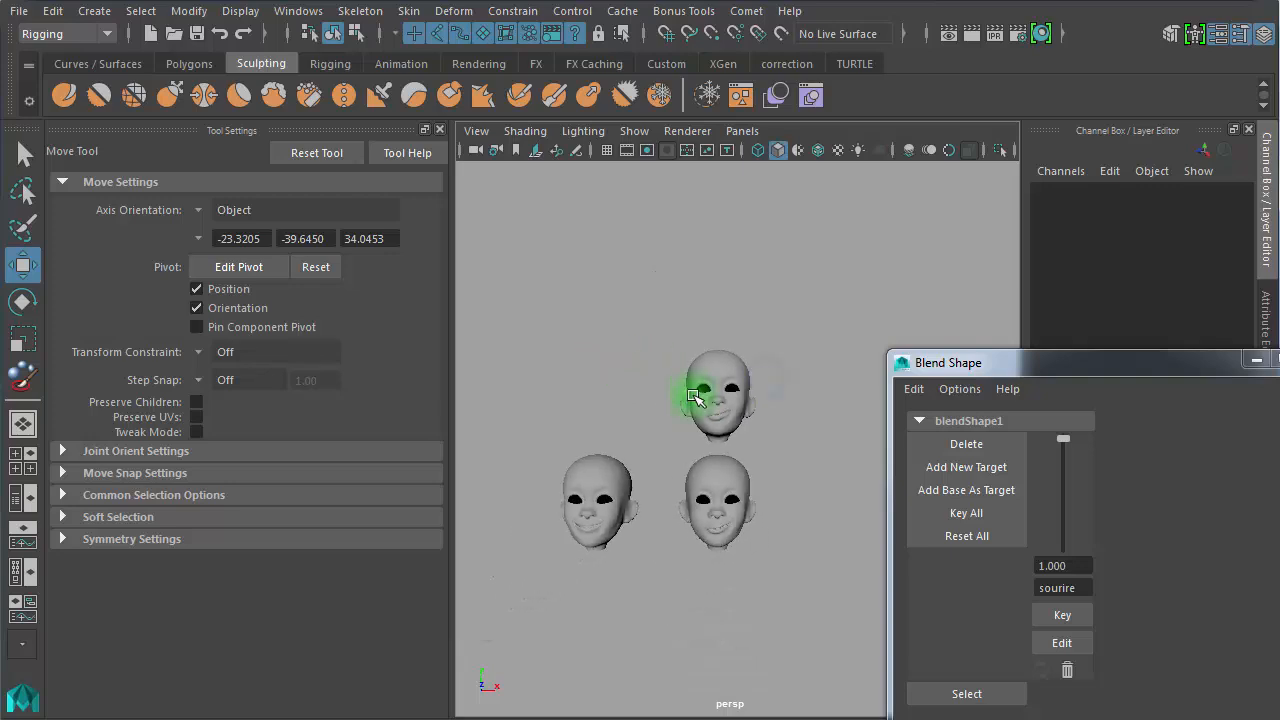
click(712, 396)
middle_drag(728, 397, 676, 520)
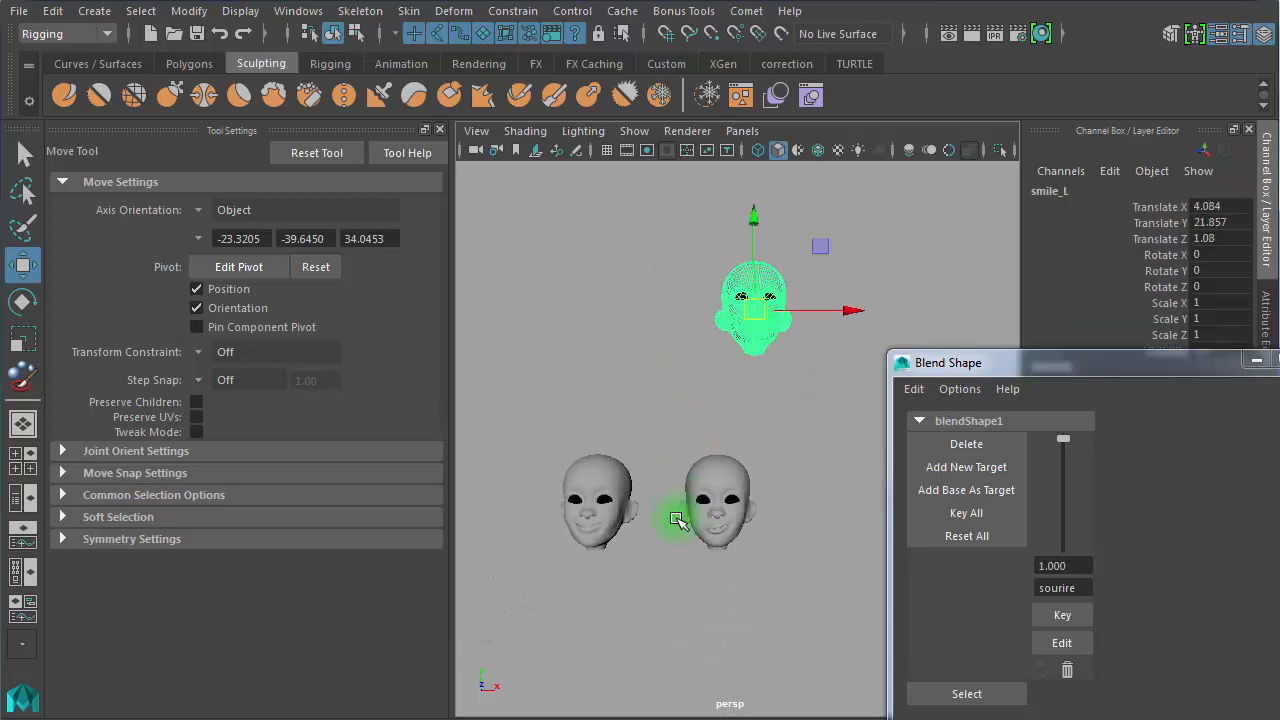
Set the sourire target's weight in blendShape1 to 0 on the neutral head and deselect it
click(716, 545)
click(1055, 562)
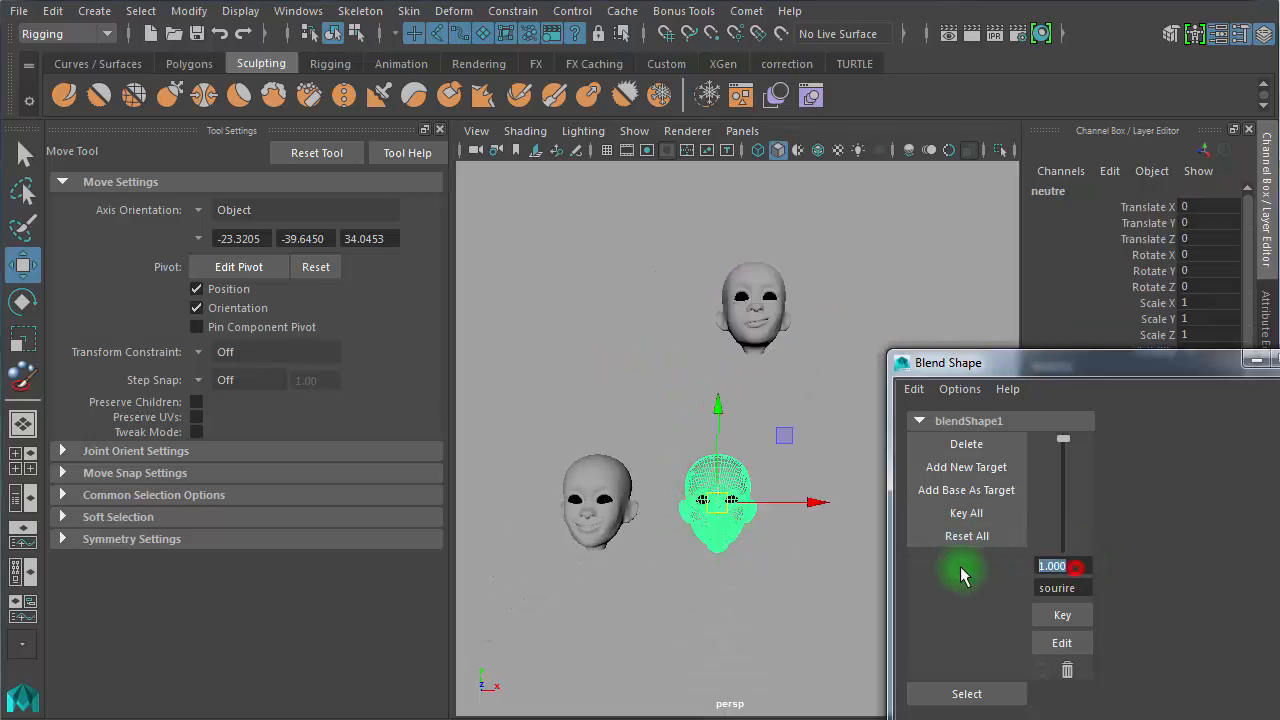
text(0)
key(Return)
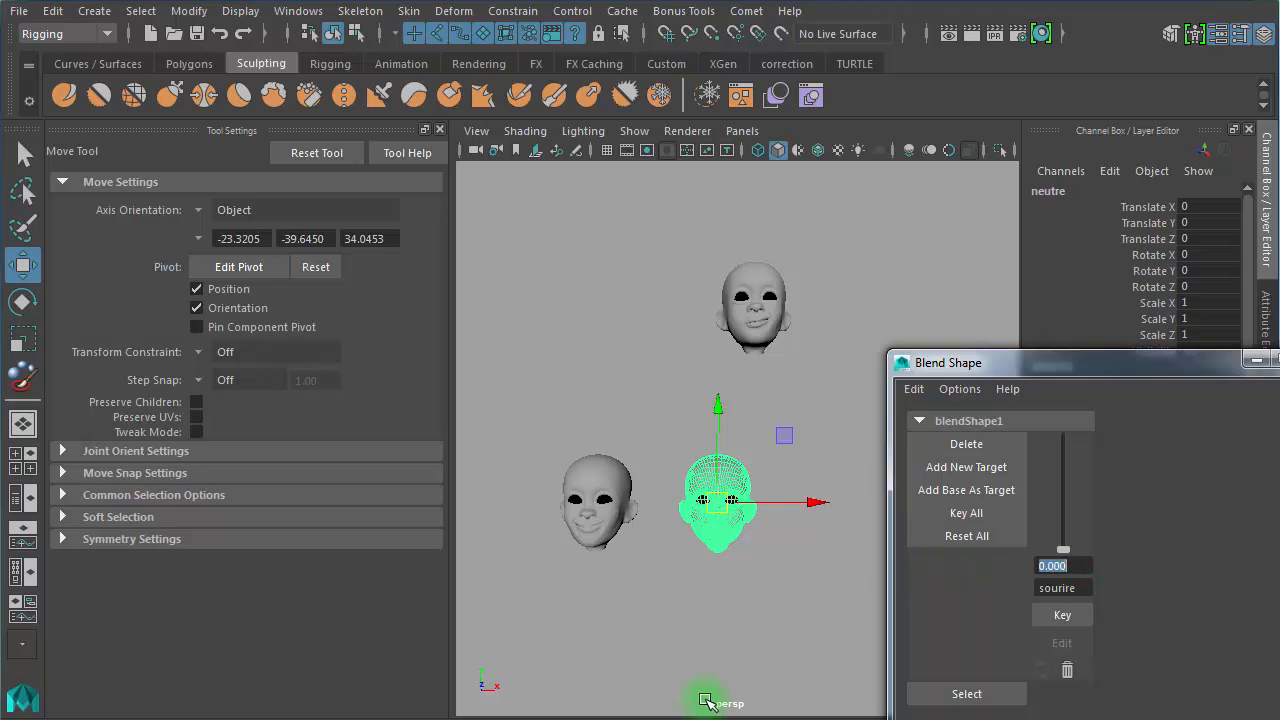
click(708, 642)
Compare the neutral, sourire and smile_L heads by selecting them in turn and viewing them from different distances
mouse_move(657, 586)
alt+right_down()
mouse_move(705, 576)
mouse_move(745, 505)
alt+right_up()
click(747, 475)
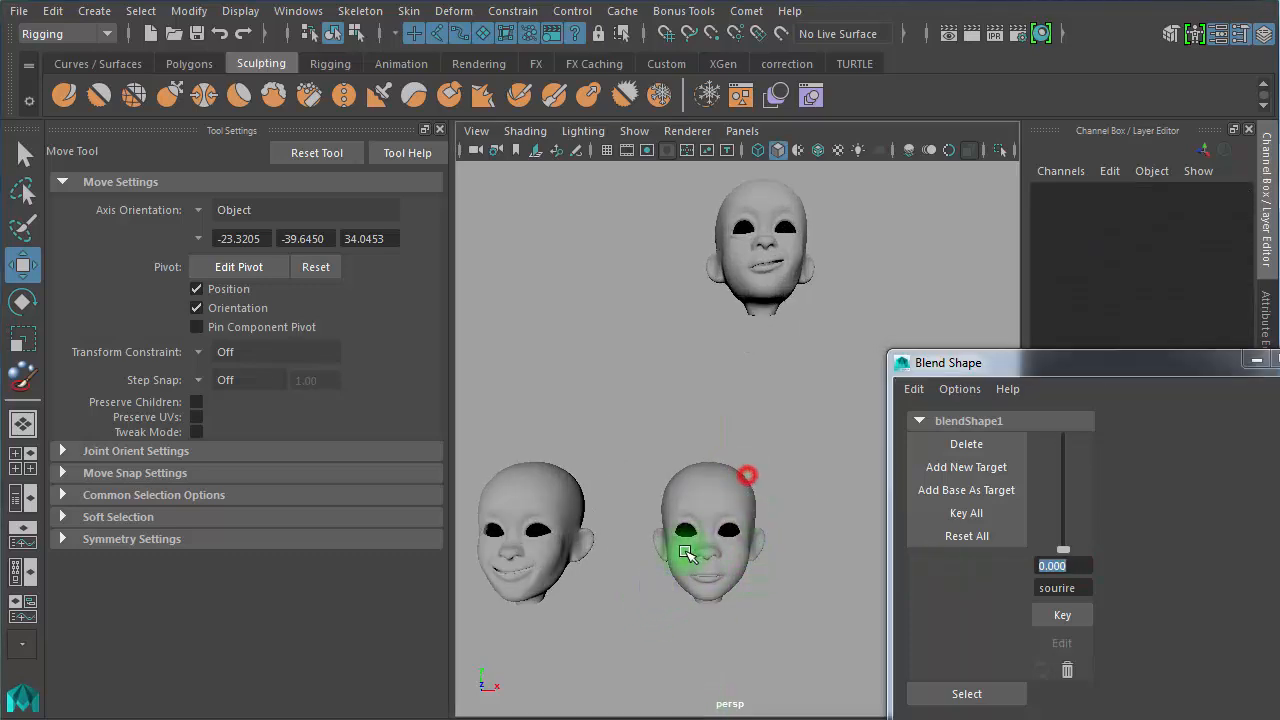
drag(685, 551, 683, 553)
click(589, 626)
drag(591, 446, 505, 582)
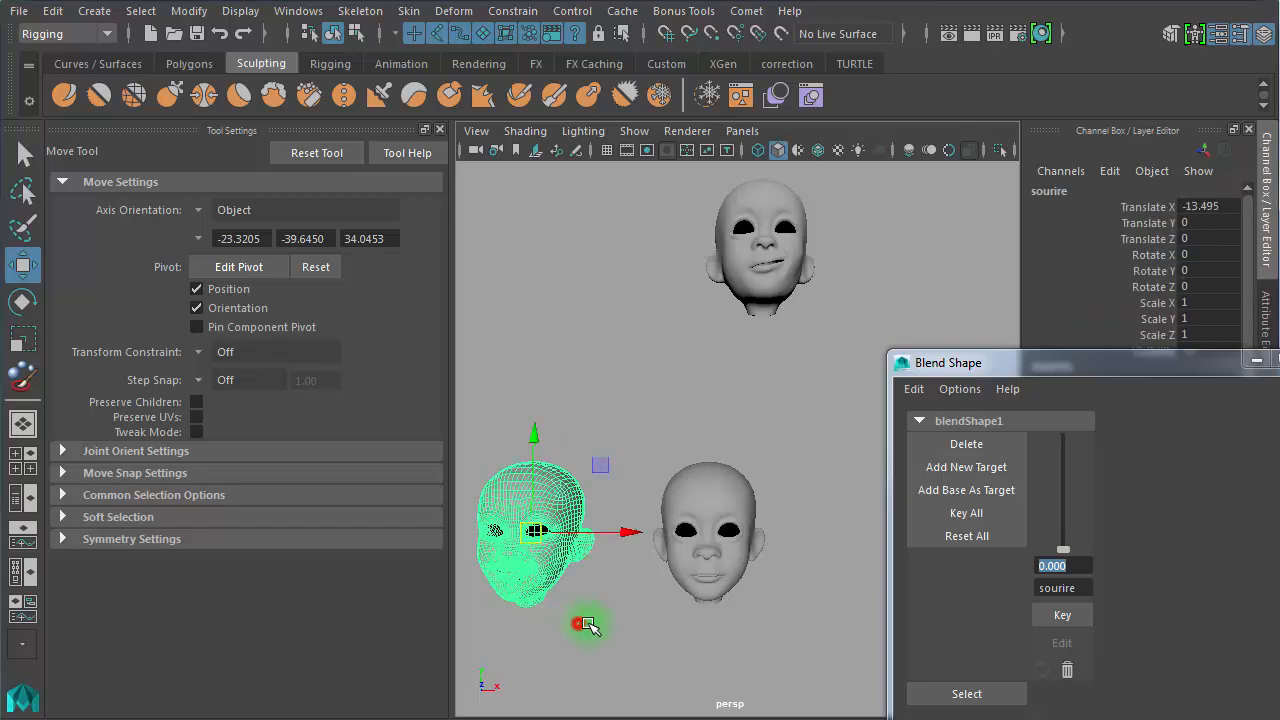
click(589, 626)
drag(854, 230, 852, 232)
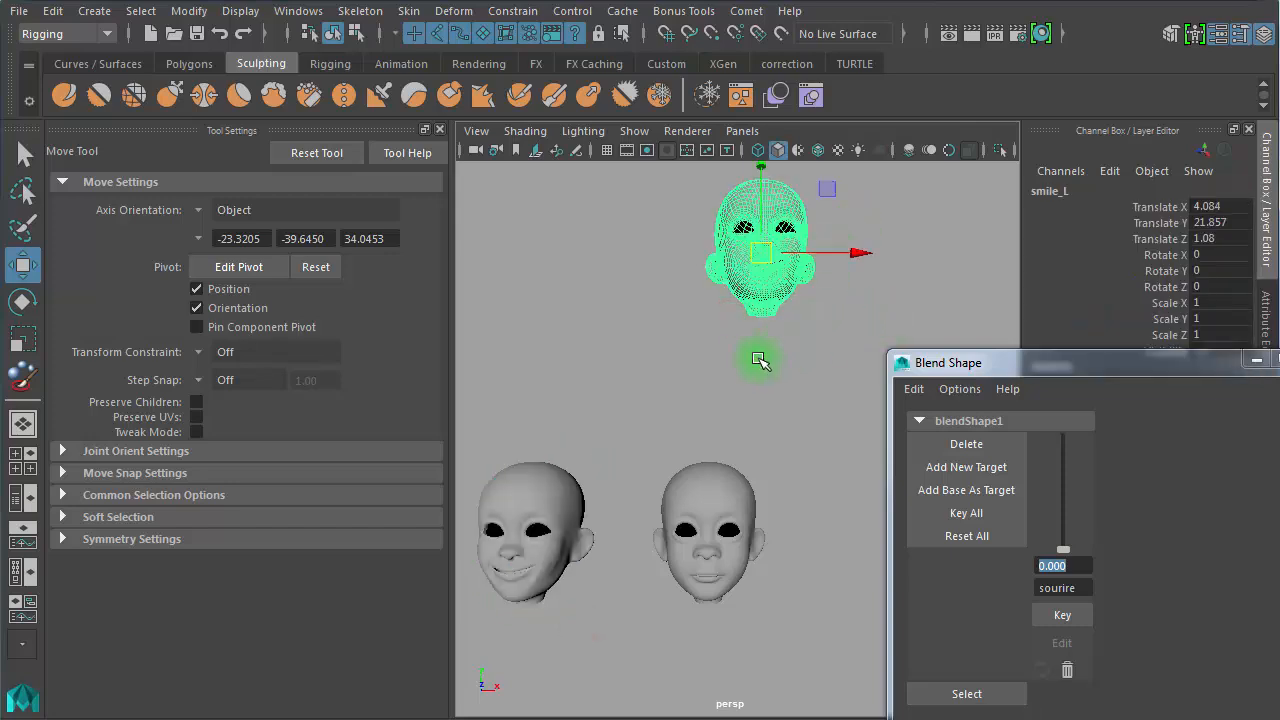
click(749, 361)
mouse_move(697, 406)
alt+right_down()
mouse_move(651, 394)
mouse_move(608, 460)
alt+right_up()
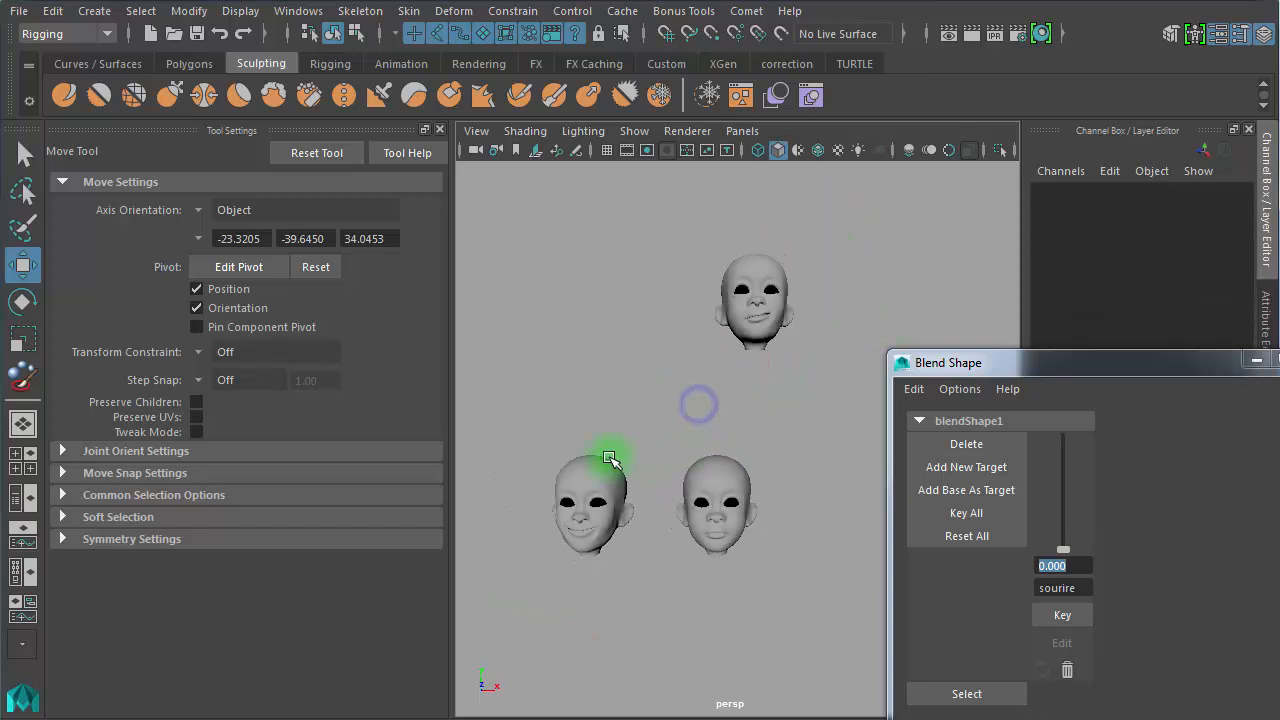
mouse_move(658, 374)
alt+right_down()
mouse_move(700, 366)
mouse_move(748, 208)
alt+right_up()
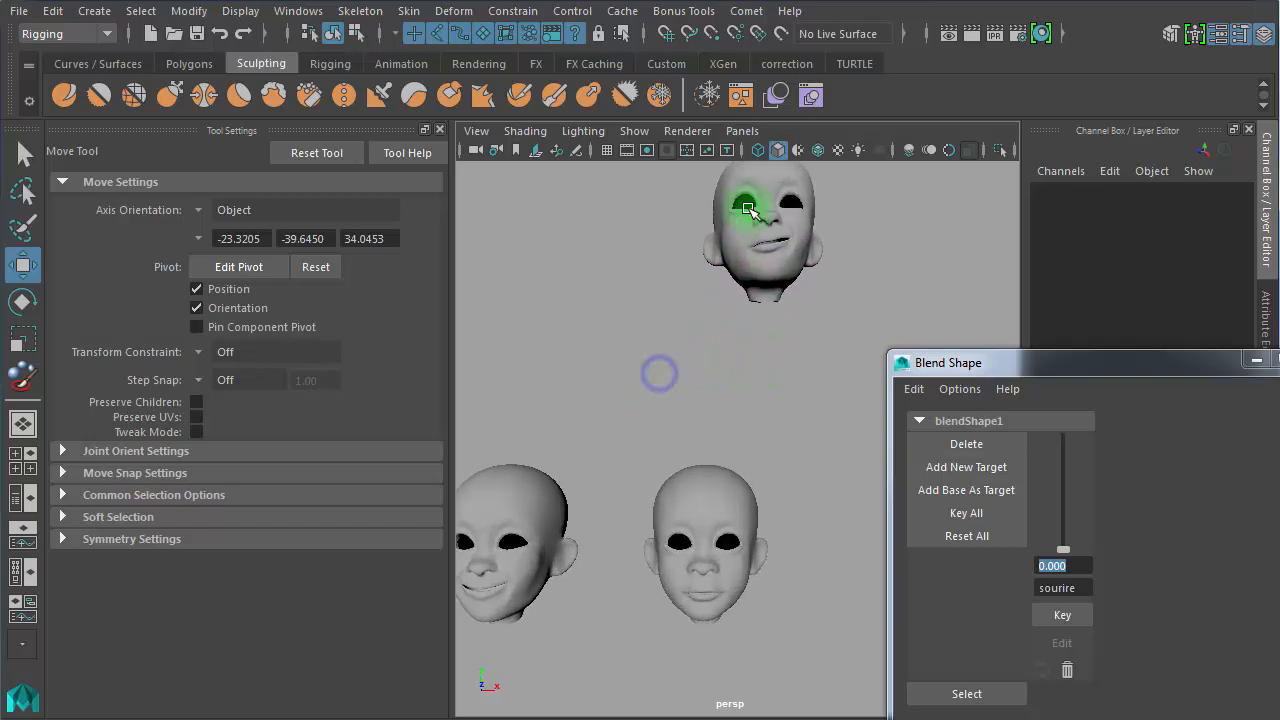
alt+middle_drag(699, 398, 690, 436)
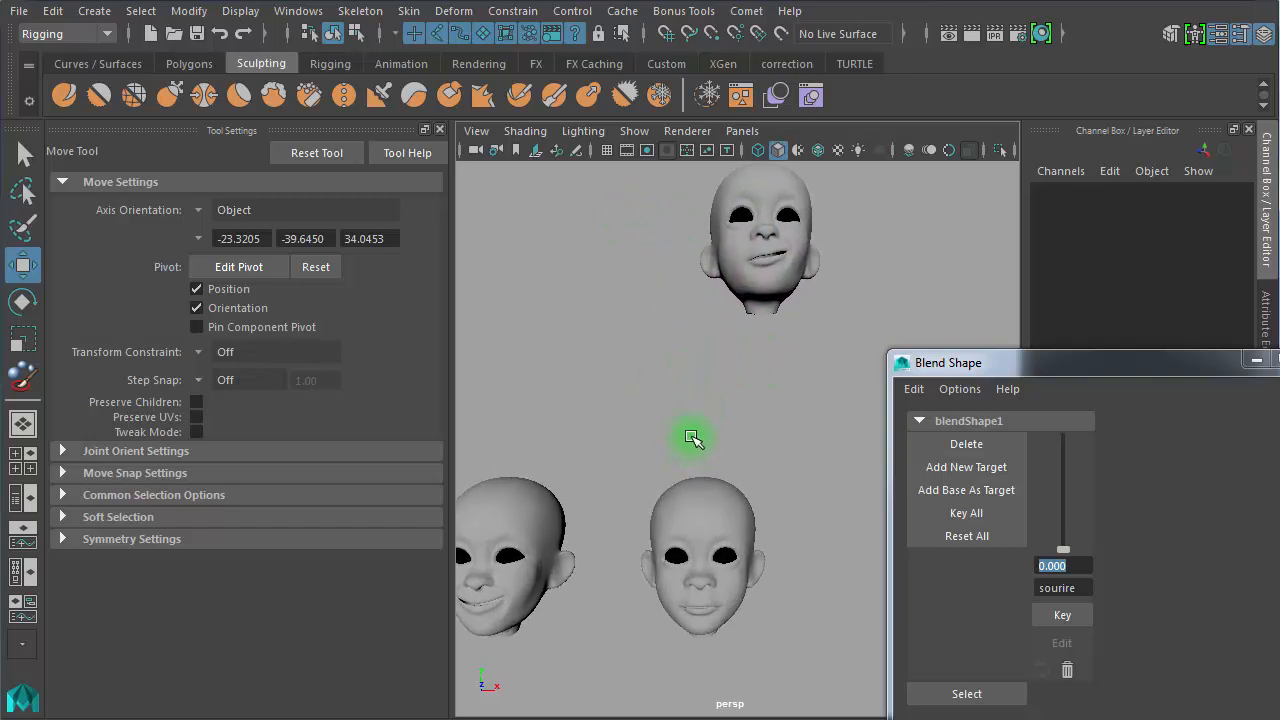
Display the neutral head's blendShape1 weights with the Paint Blend Shape Weights Tool and check them in the four-view and perspective layouts
click(713, 496)
click(22, 376)
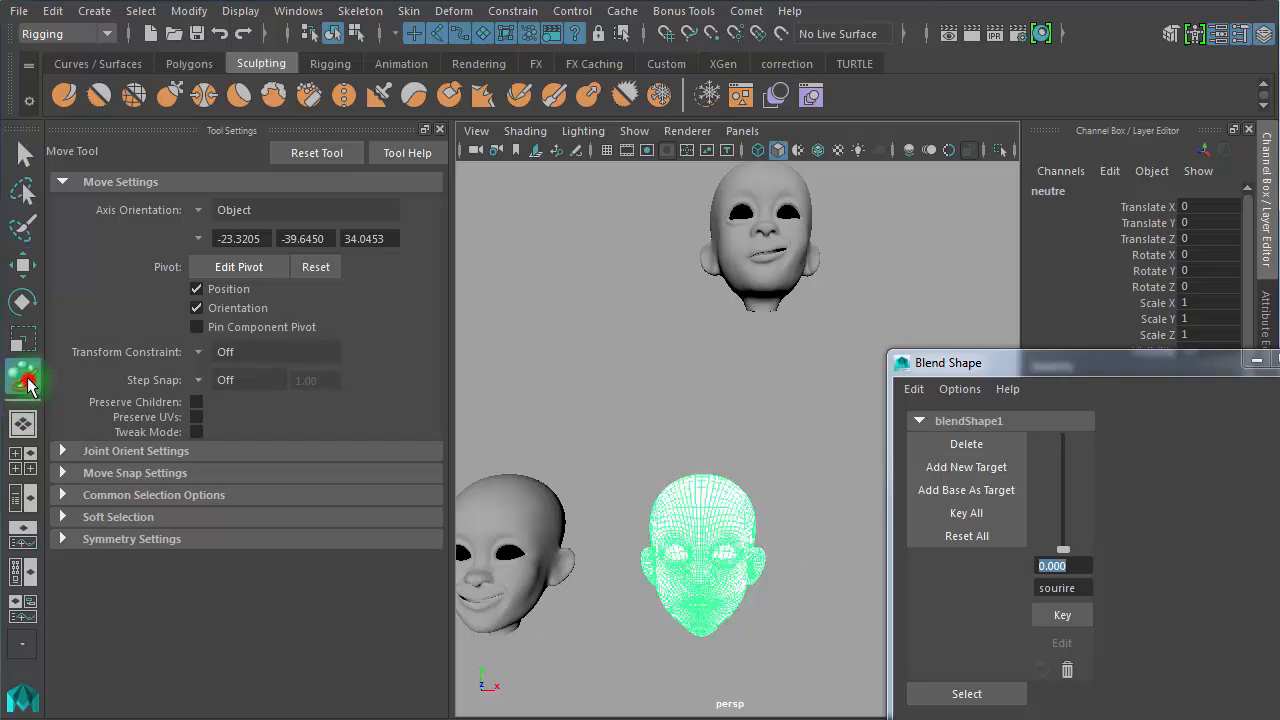
key(space)
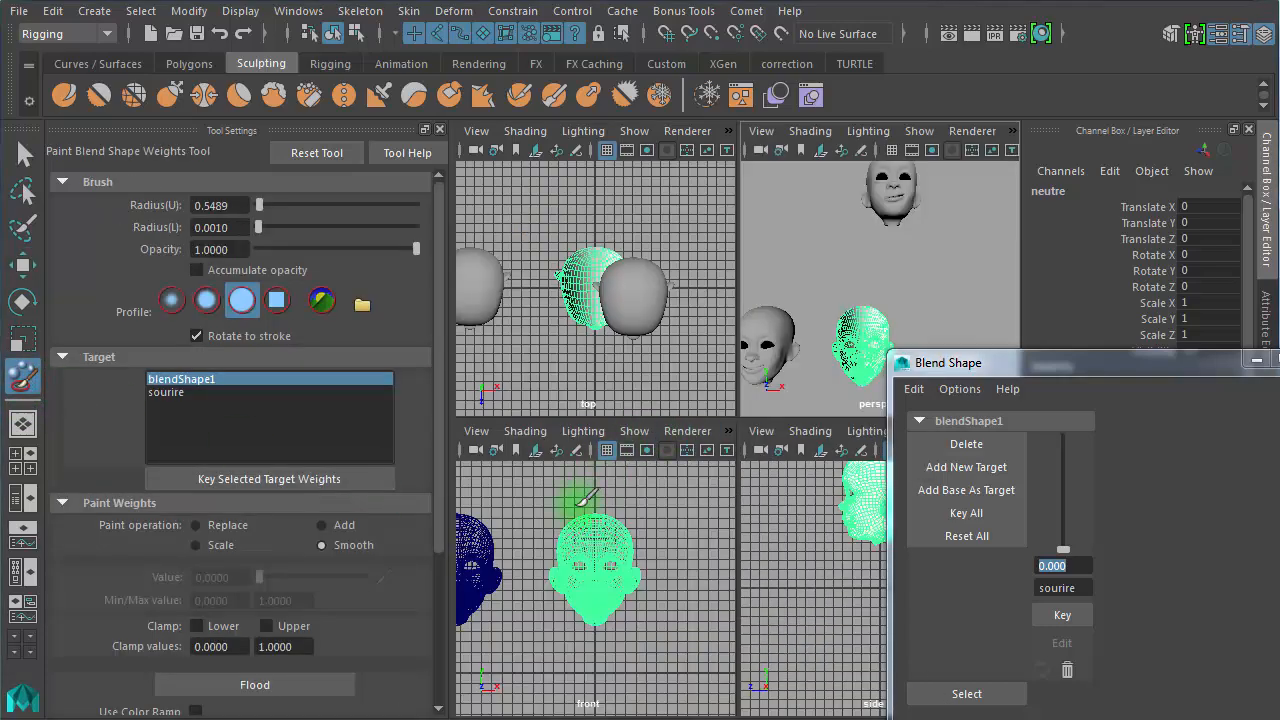
key(space)
key(space)
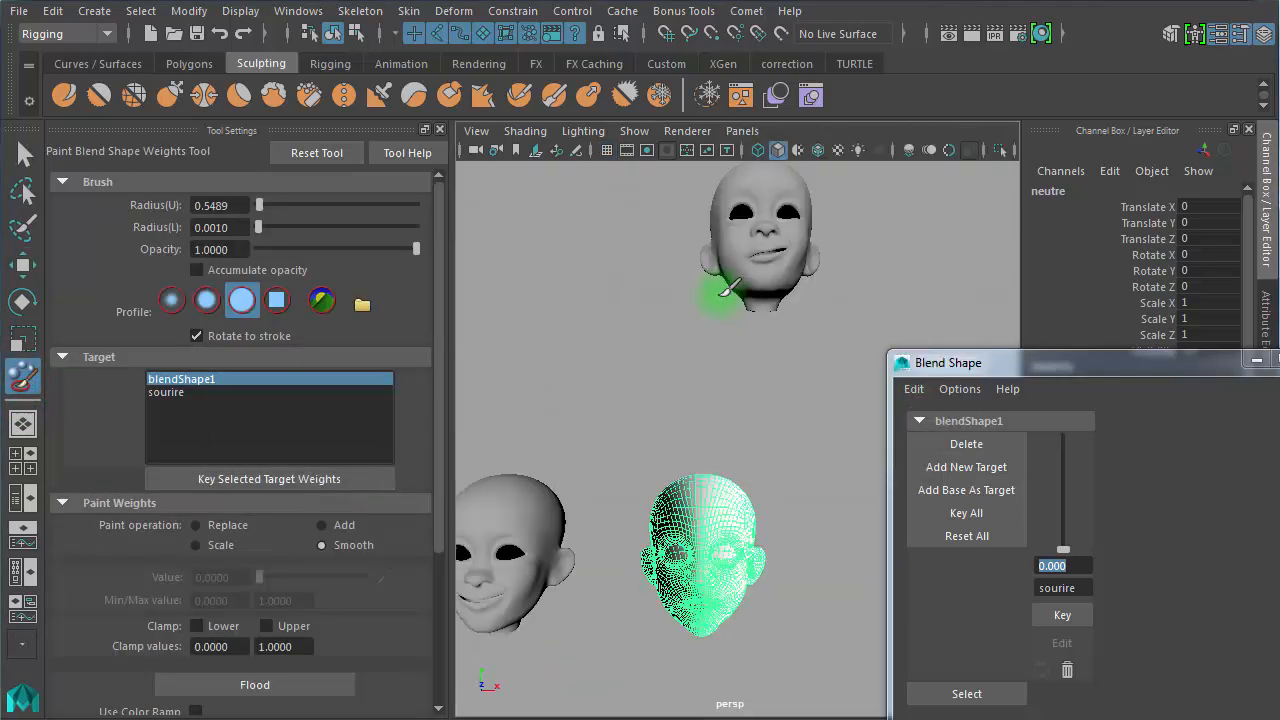
key(space)
key(space)
key(space)
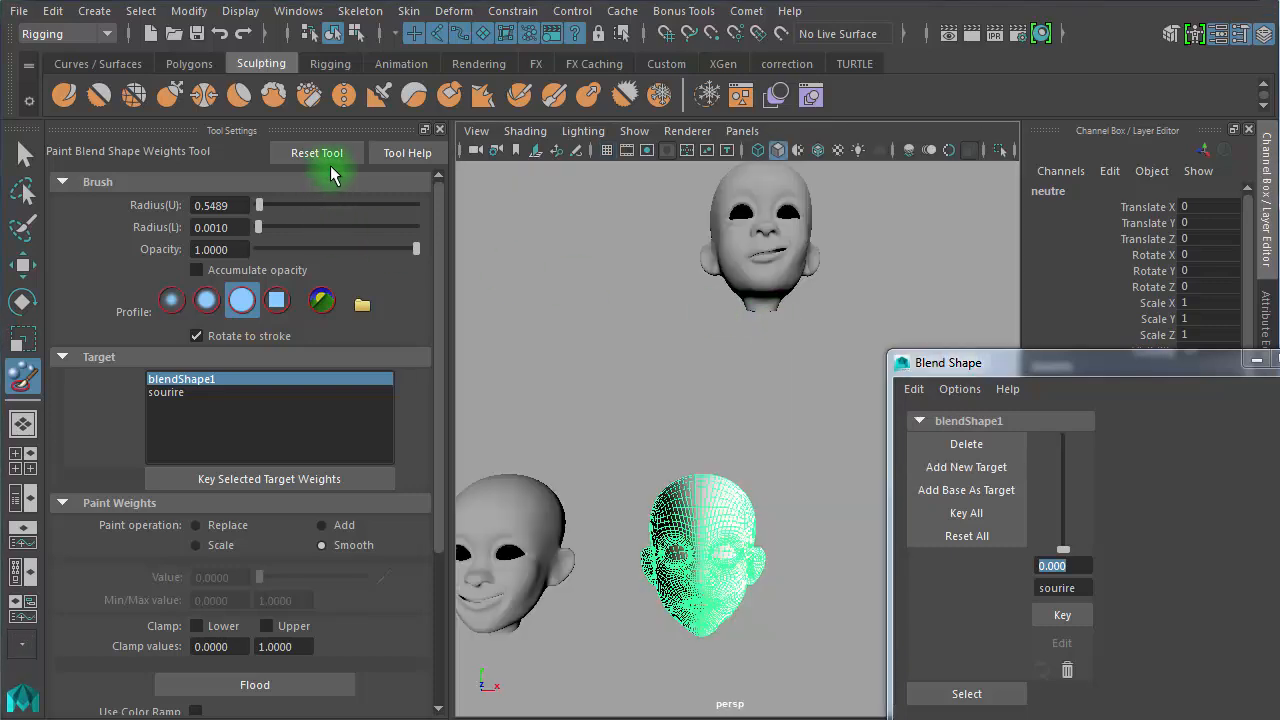
Close the tool settings, examine the neutral head's weight transition up close, and leave weight painting with nothing selected
click(440, 129)
alt+middle_drag(500, 370, 508, 193)
alt+right_drag(421, 287, 564, 285)
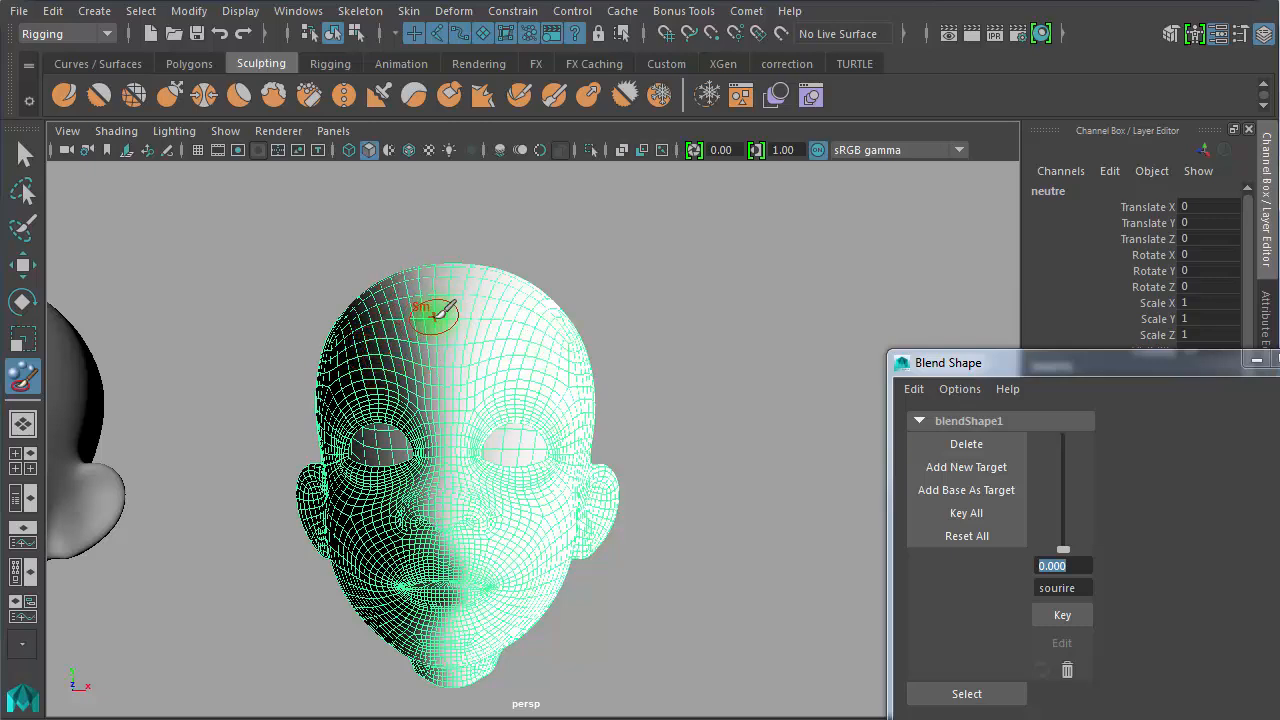
key(q)
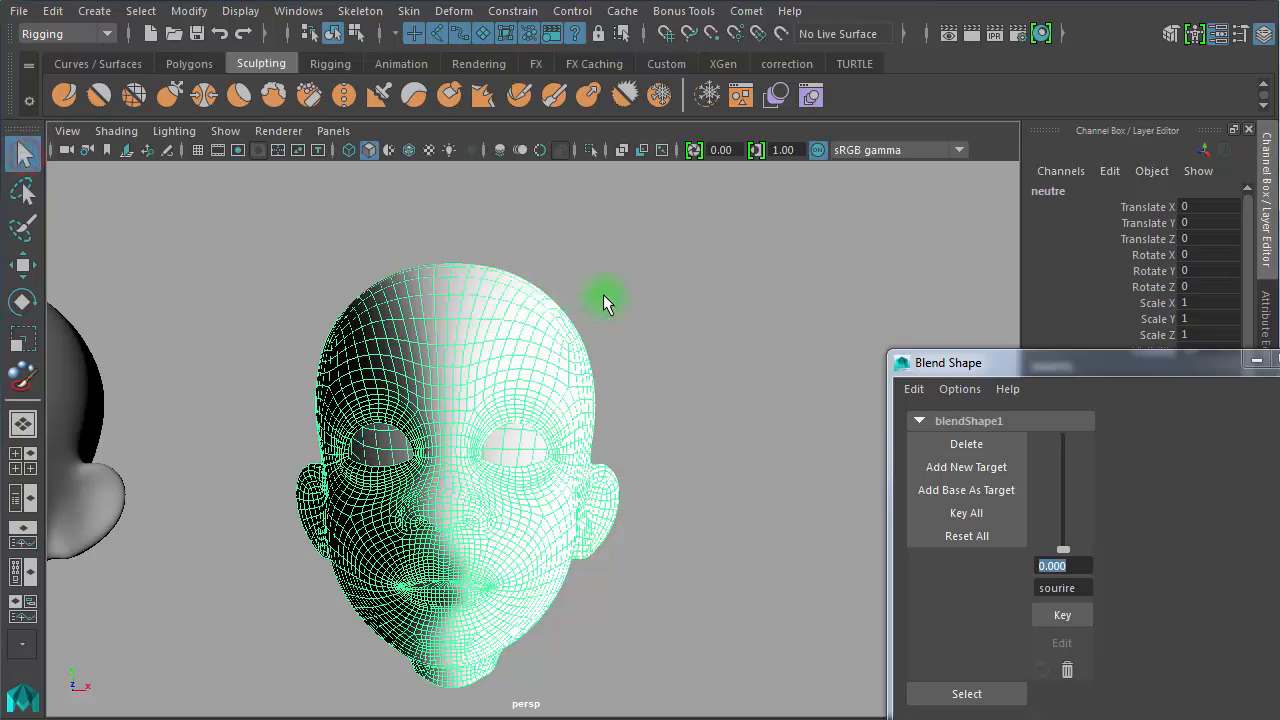
click(710, 285)
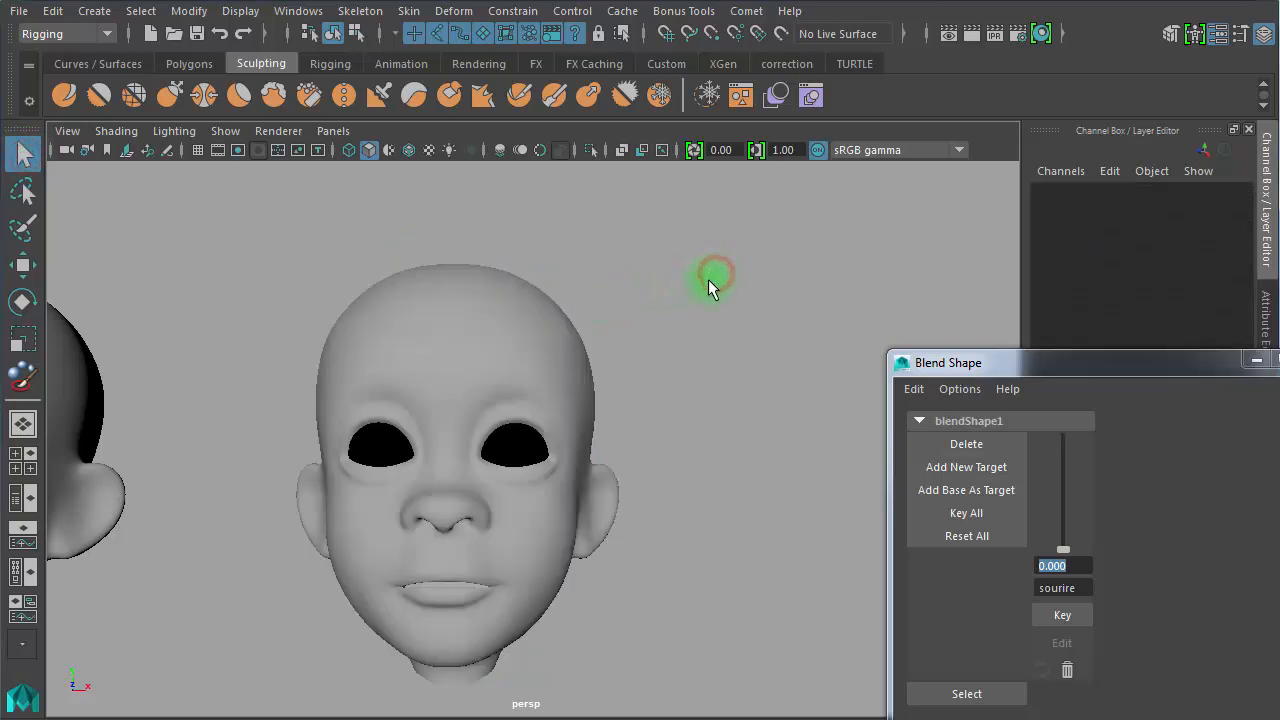
Review the smile_L and neutral heads and delete the existing blendShape1 deformer
alt+right_drag(656, 326, 251, 277)
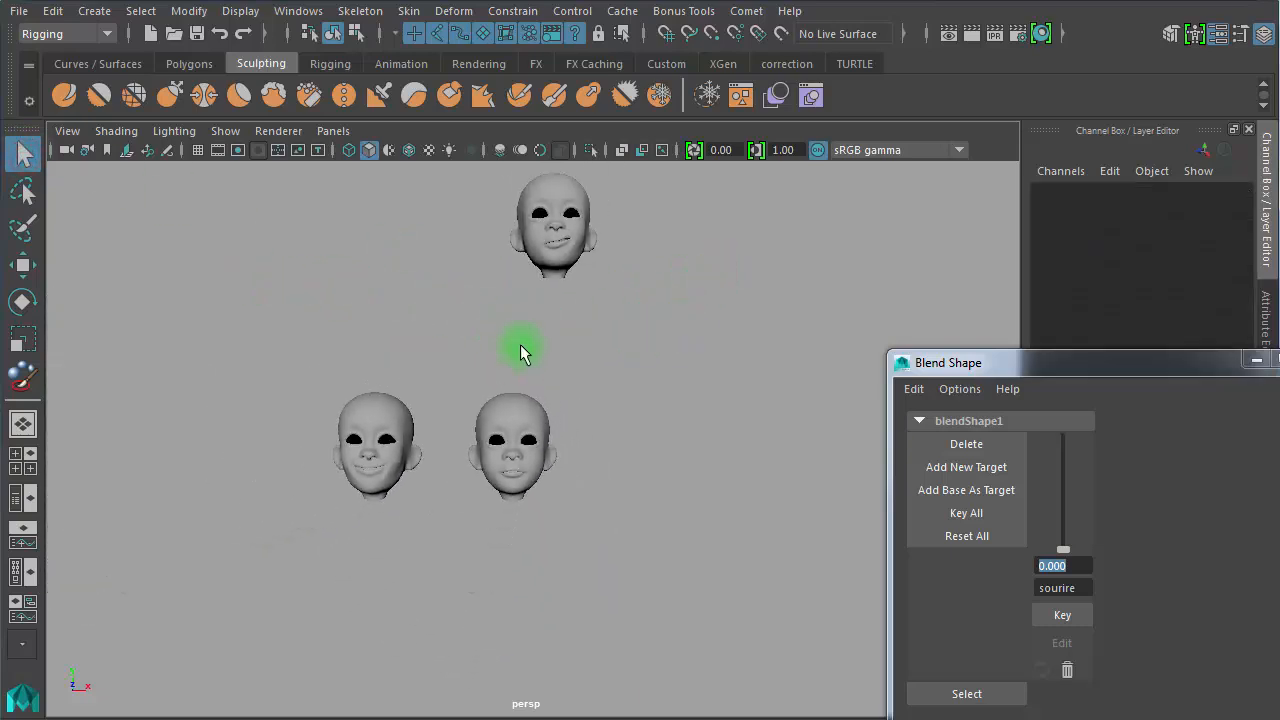
drag(483, 236, 606, 237)
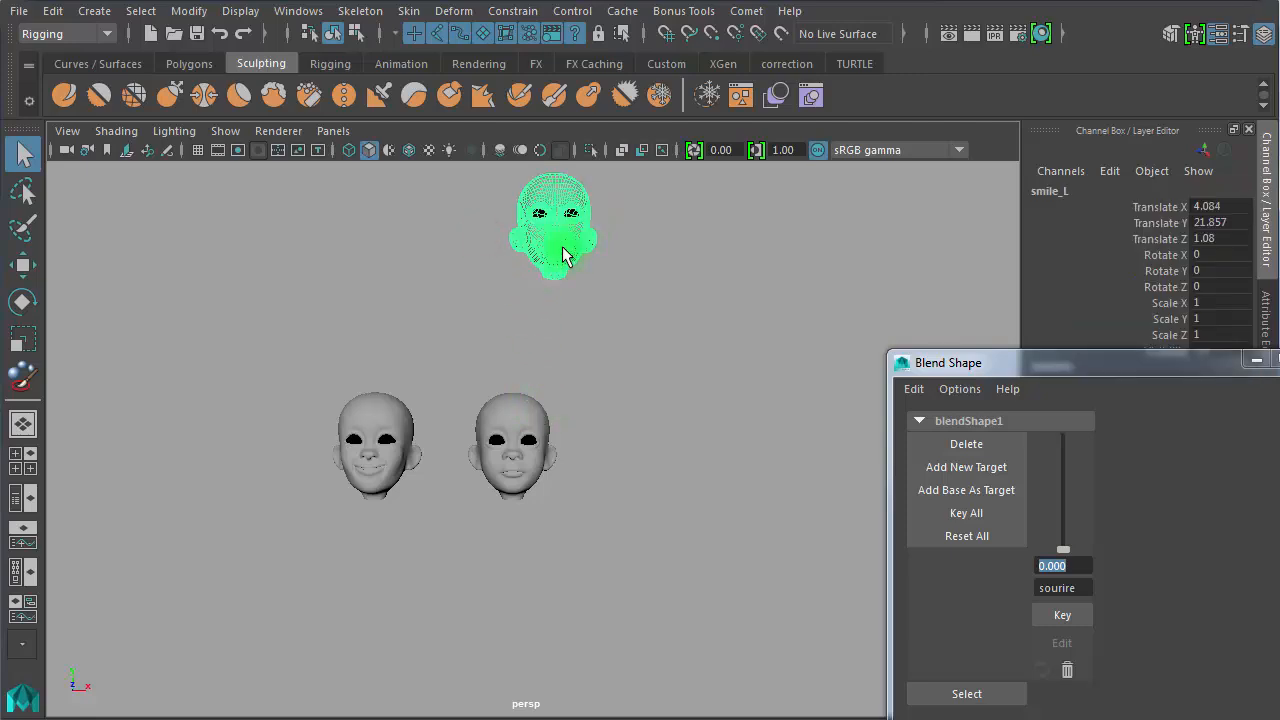
click(666, 305)
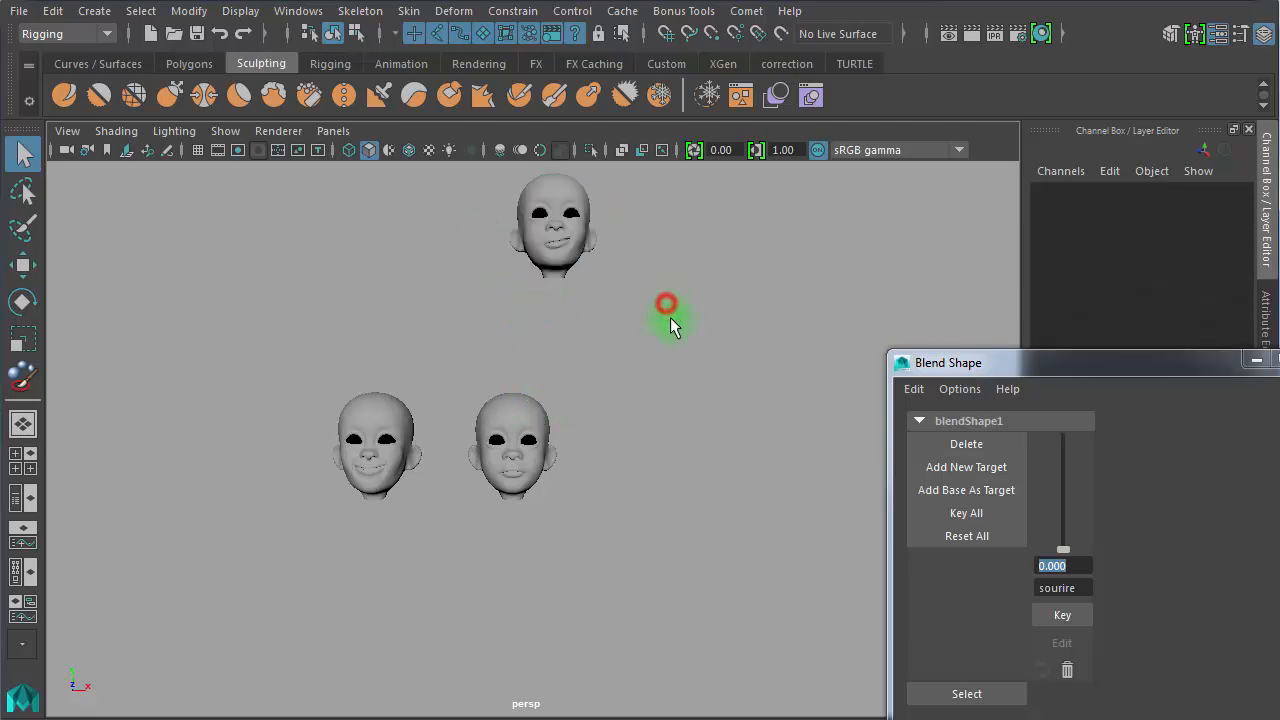
click(544, 390)
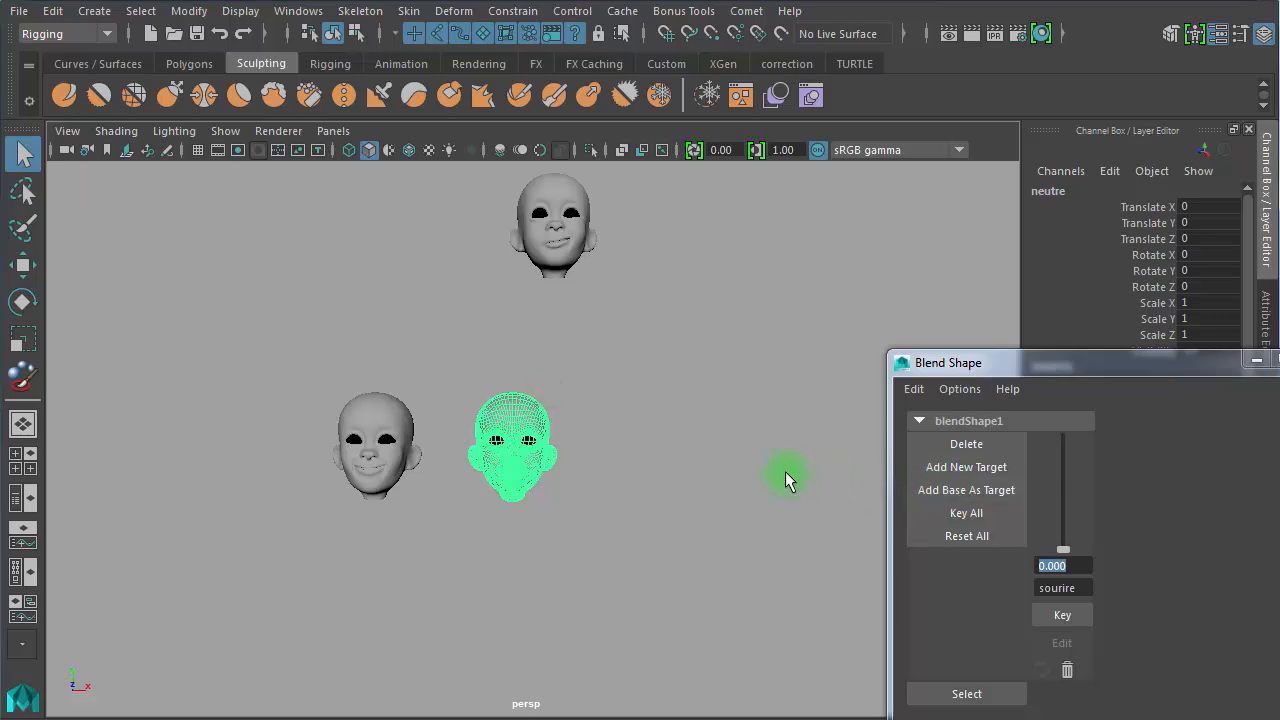
click(746, 466)
click(937, 448)
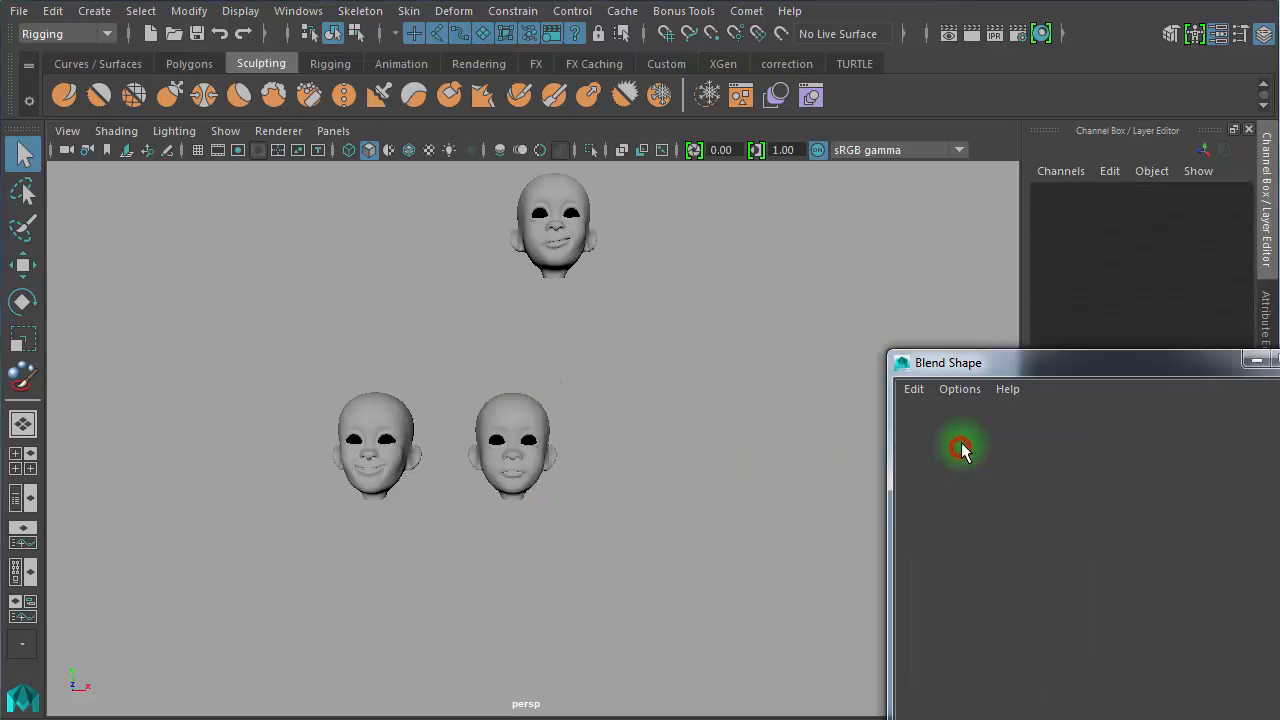
click(593, 449)
Create a new blend shape on the neutral head using the sourire and smile_L heads as targets
drag(323, 384, 376, 500)
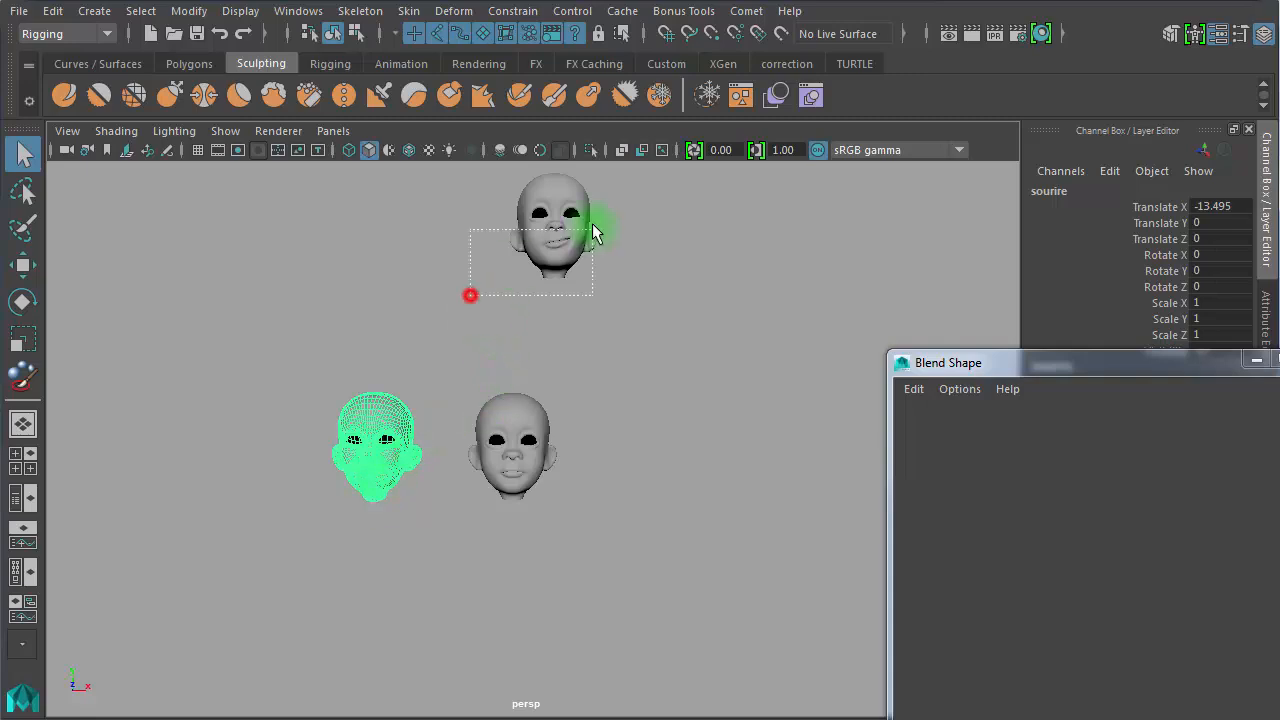
shift+drag(593, 231, 595, 225)
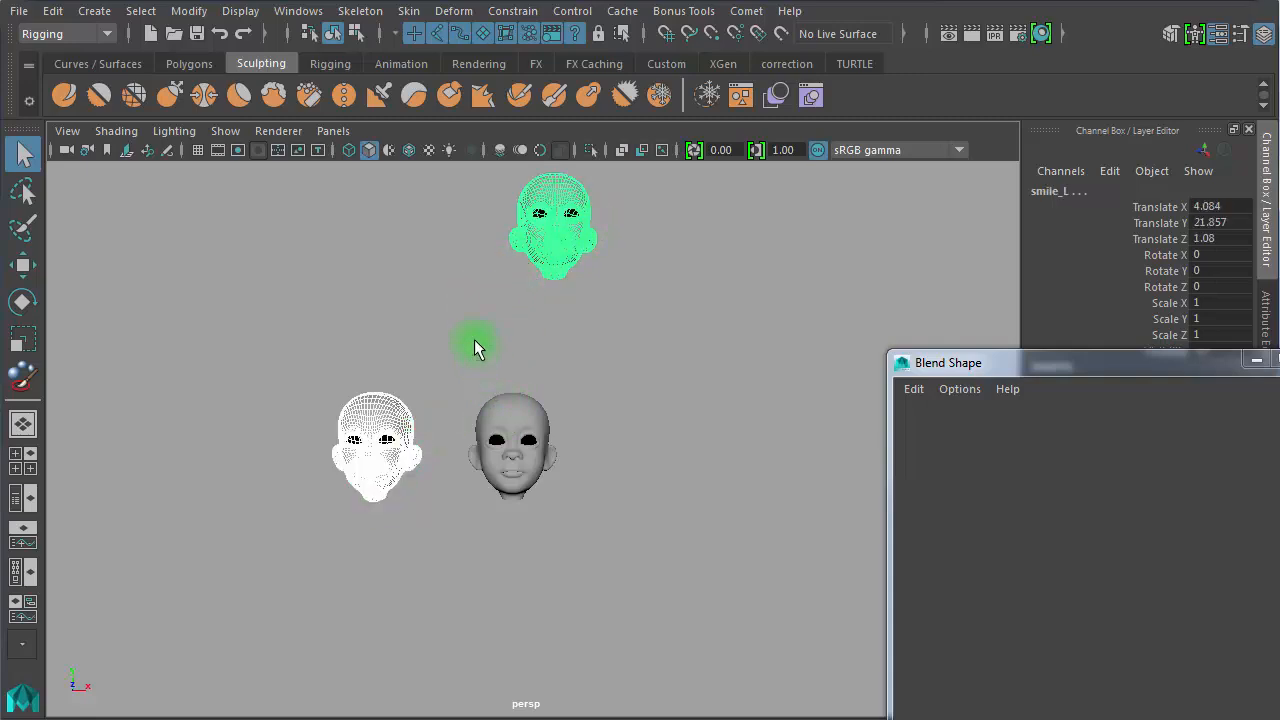
click(530, 436)
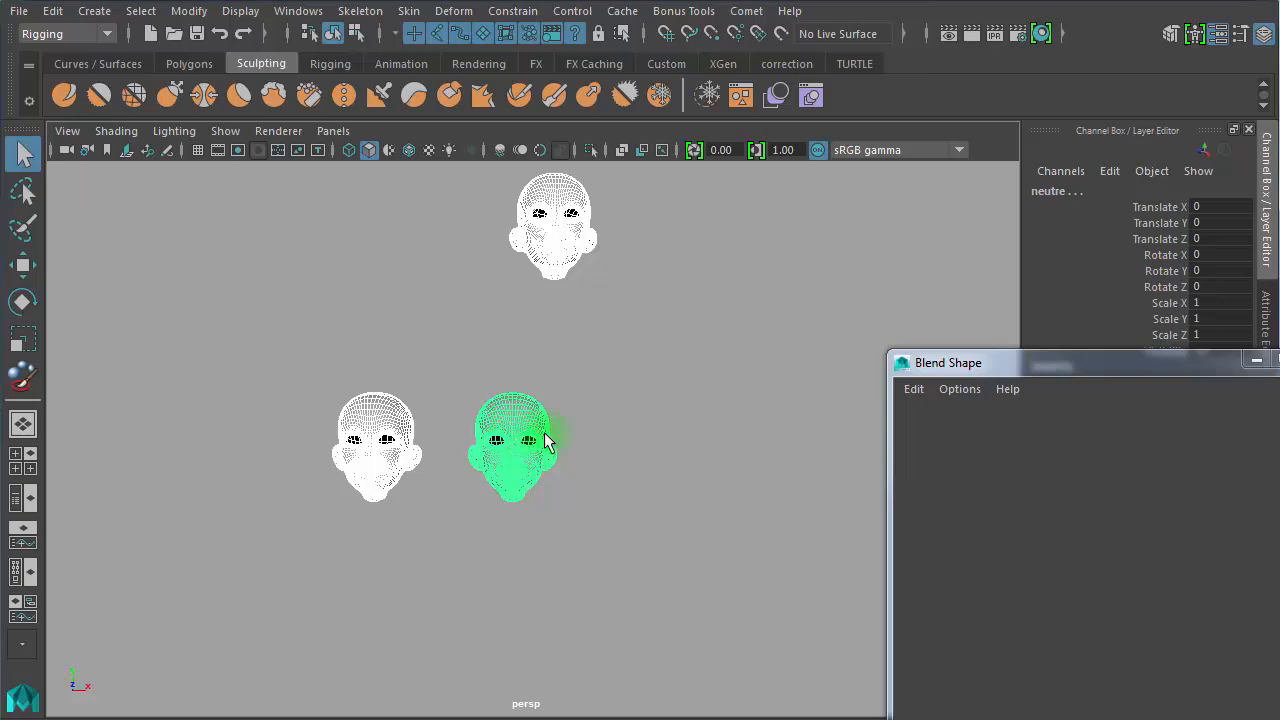
click(772, 97)
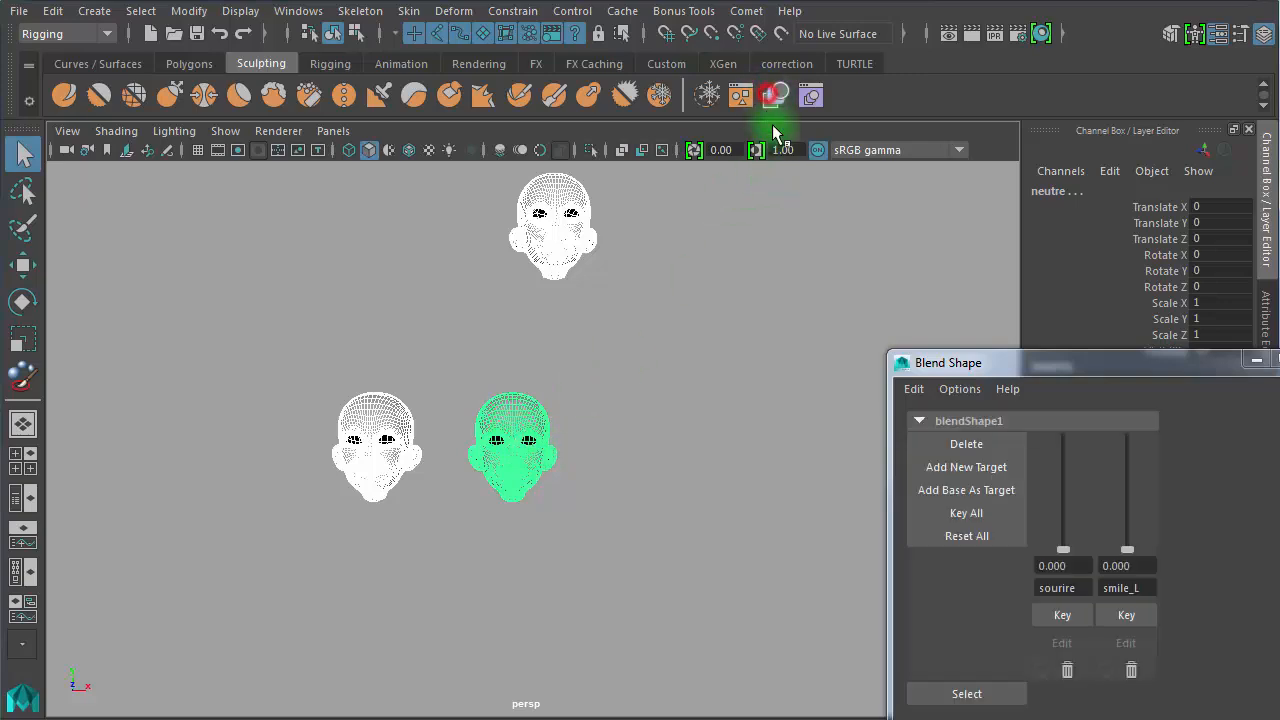
click(619, 519)
Raise the sourire weight of blendShape1 to 1.000 so the neutral head takes on the full smile
alt+right_drag(483, 554, 915, 560)
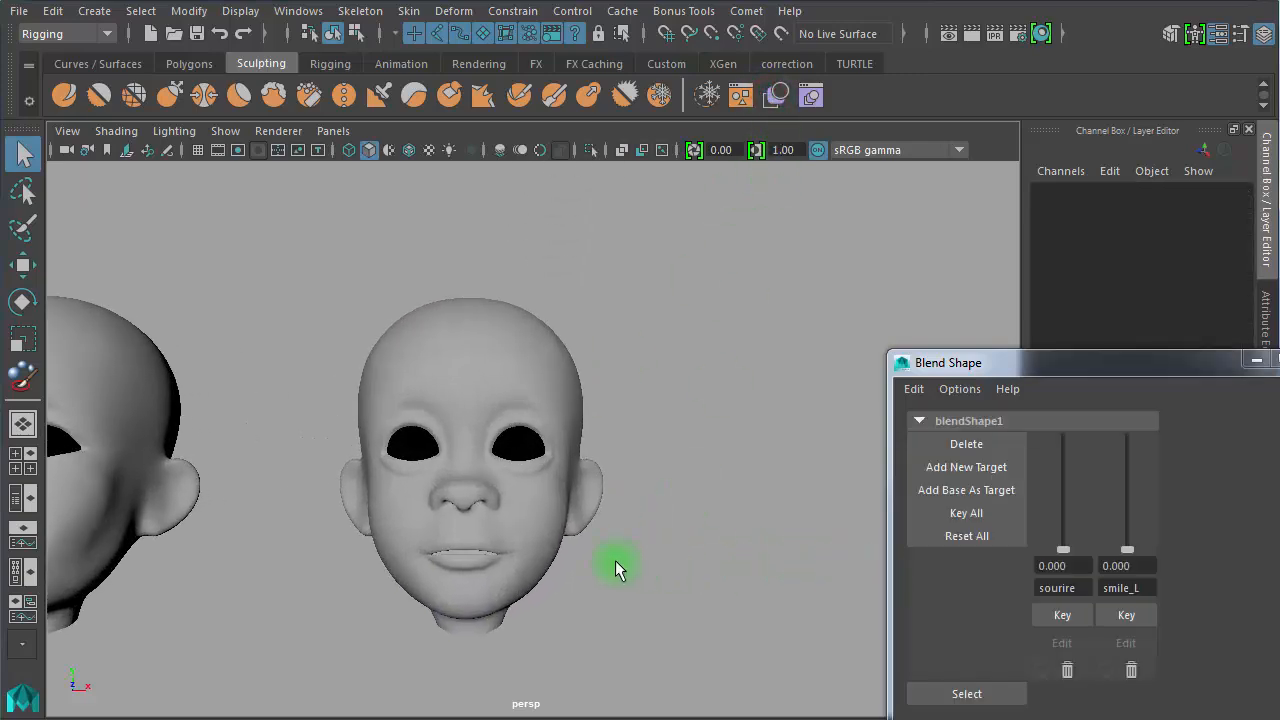
alt+middle_drag(557, 537, 618, 530)
alt+right_drag(567, 530, 620, 537)
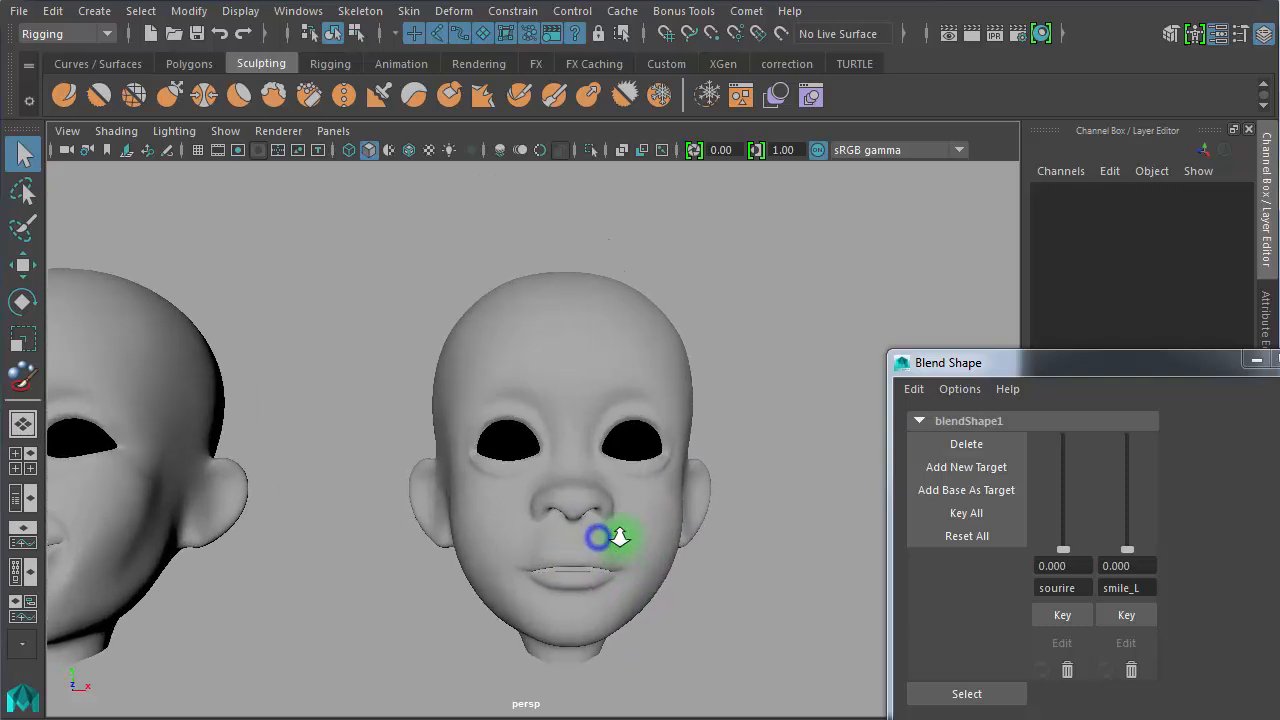
alt+middle_drag(620, 537, 606, 491)
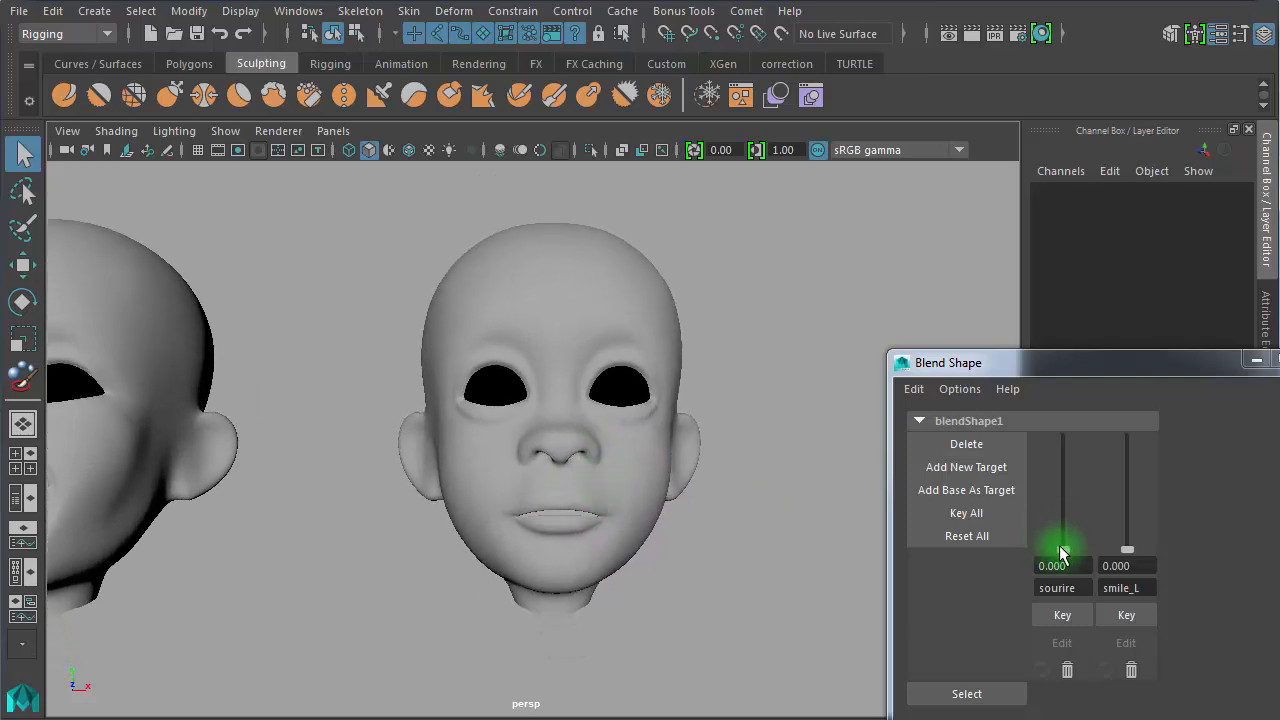
mouse_move(1062, 553)
mouse_down()
mouse_move(1063, 366)
mouse_move(1057, 578)
mouse_up()
drag(1124, 547, 1134, 625)
drag(1062, 550, 1081, 411)
Test the smile_L weight at 1.000 on top of the full smile and return it to 0
drag(1124, 555, 1124, 555)
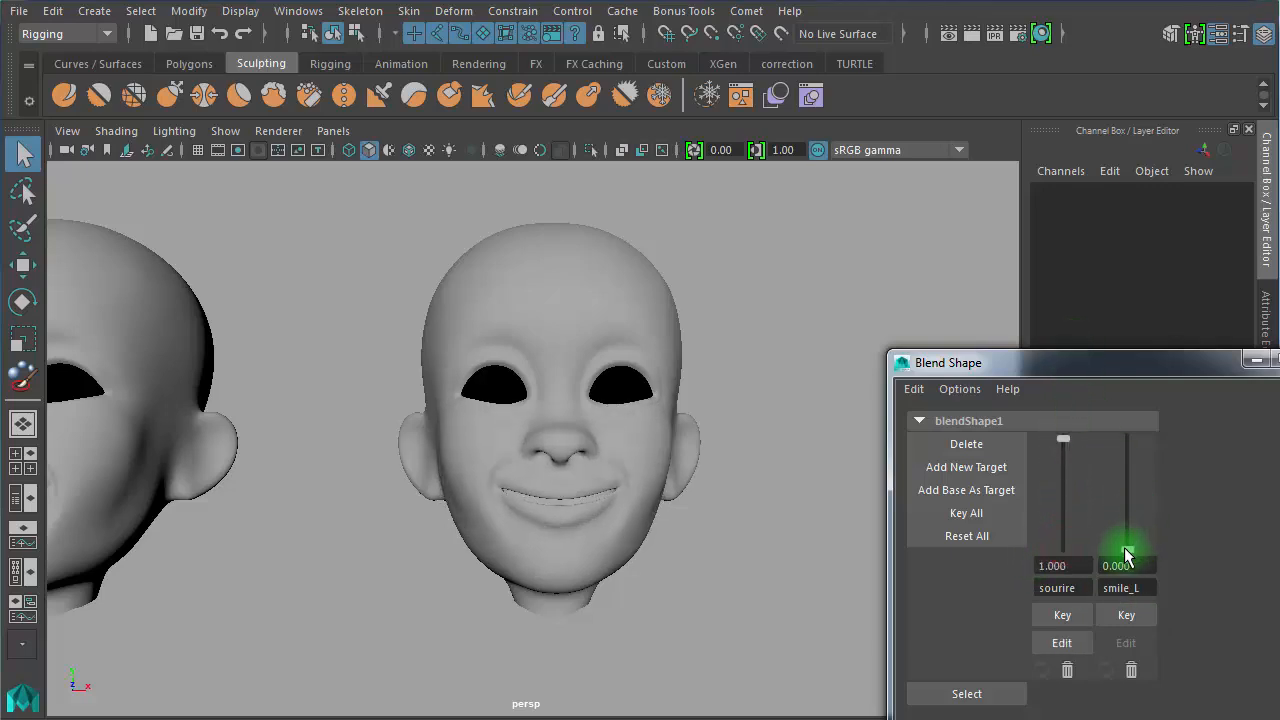
drag(1142, 495, 1205, 334)
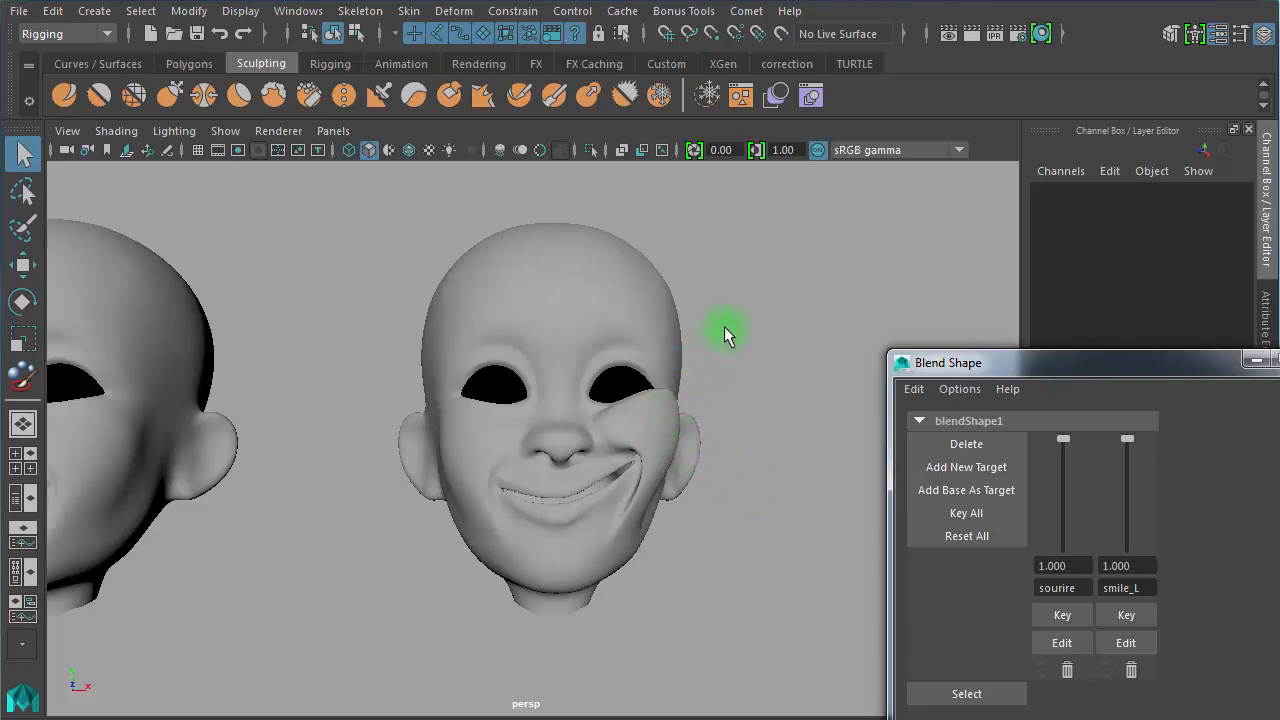
drag(1133, 440, 1144, 622)
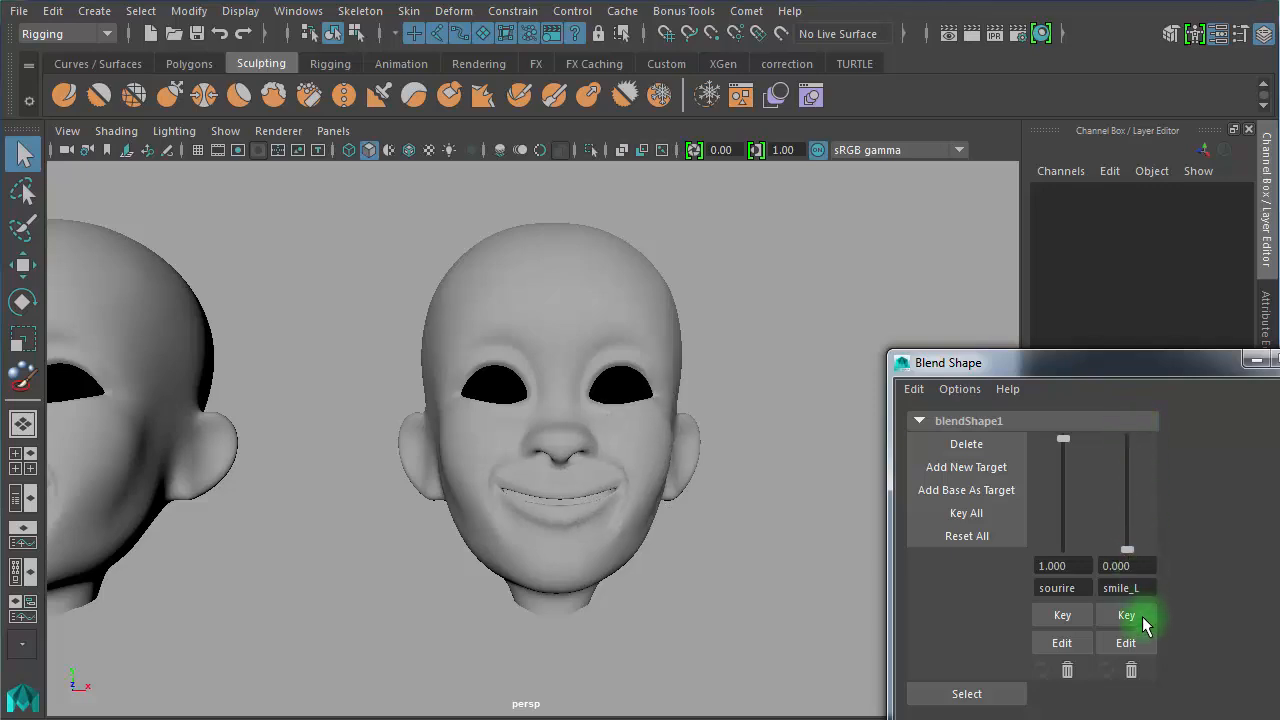
Set the smile_L weight to -1 to subtract the left half from the neutral head's full smile
alt+right_drag(620, 564, 723, 557)
alt+middle_drag(723, 557, 714, 523)
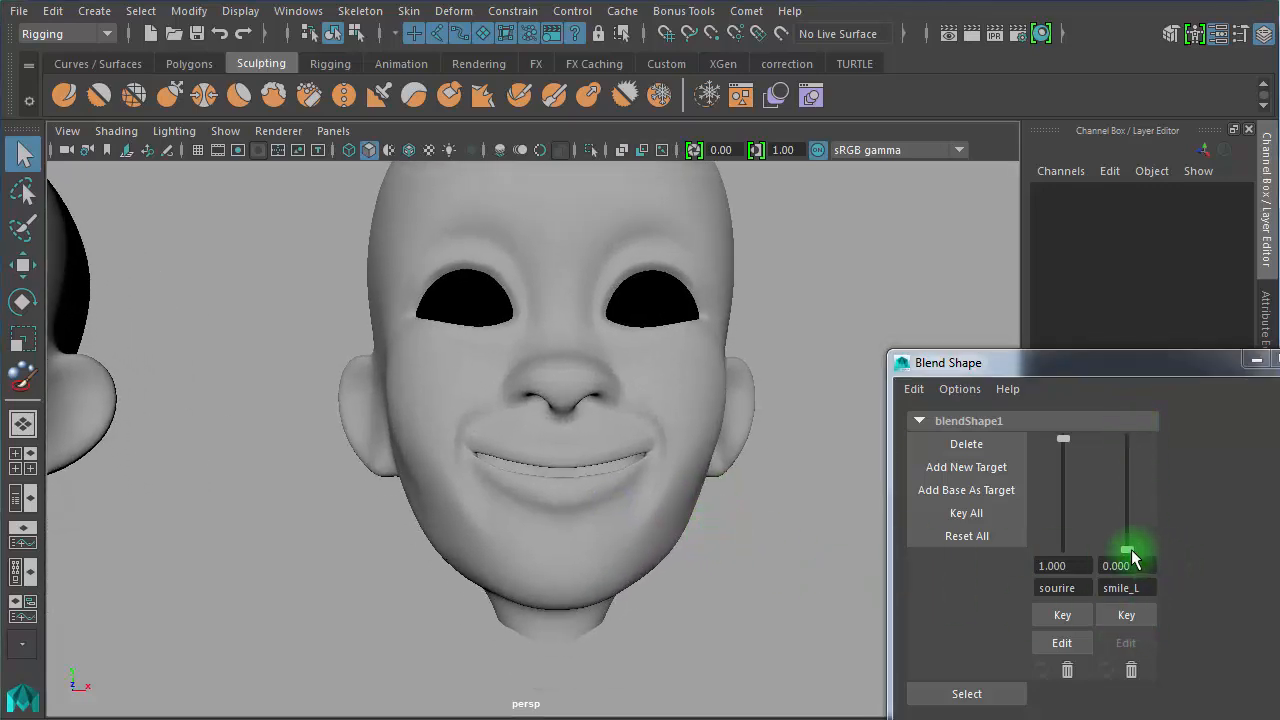
drag(1133, 558, 1090, 556)
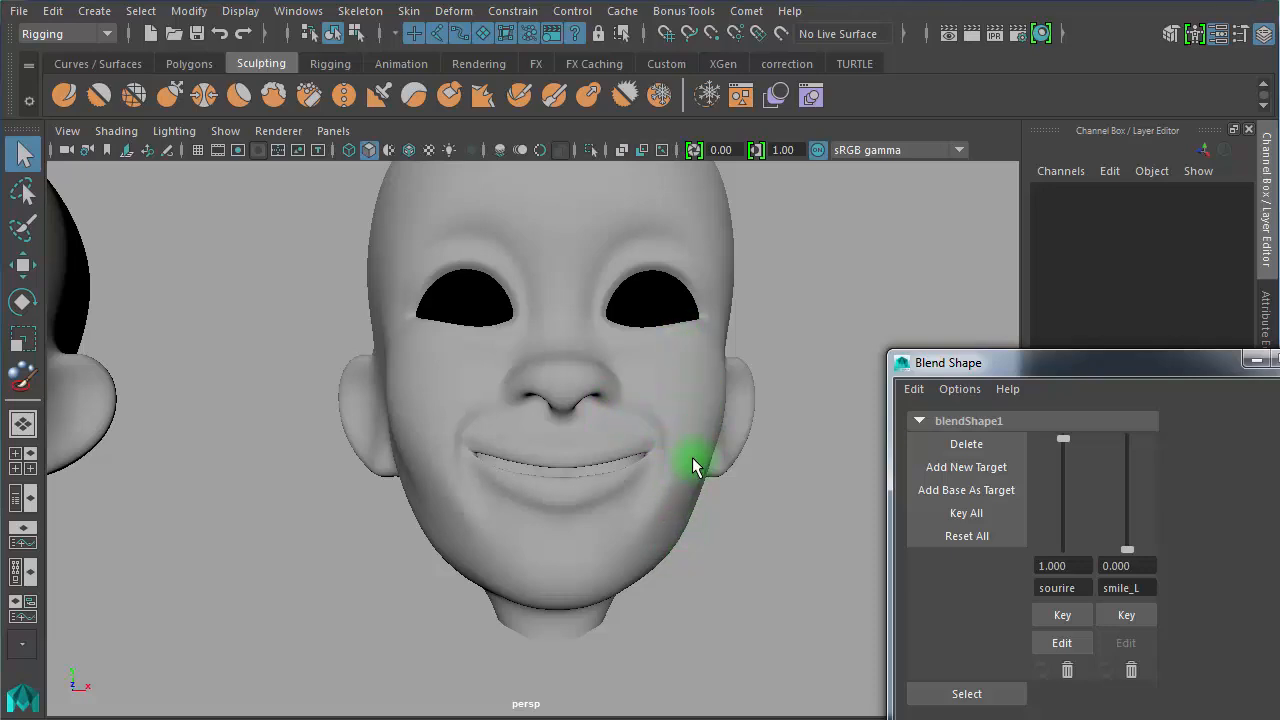
click(1130, 567)
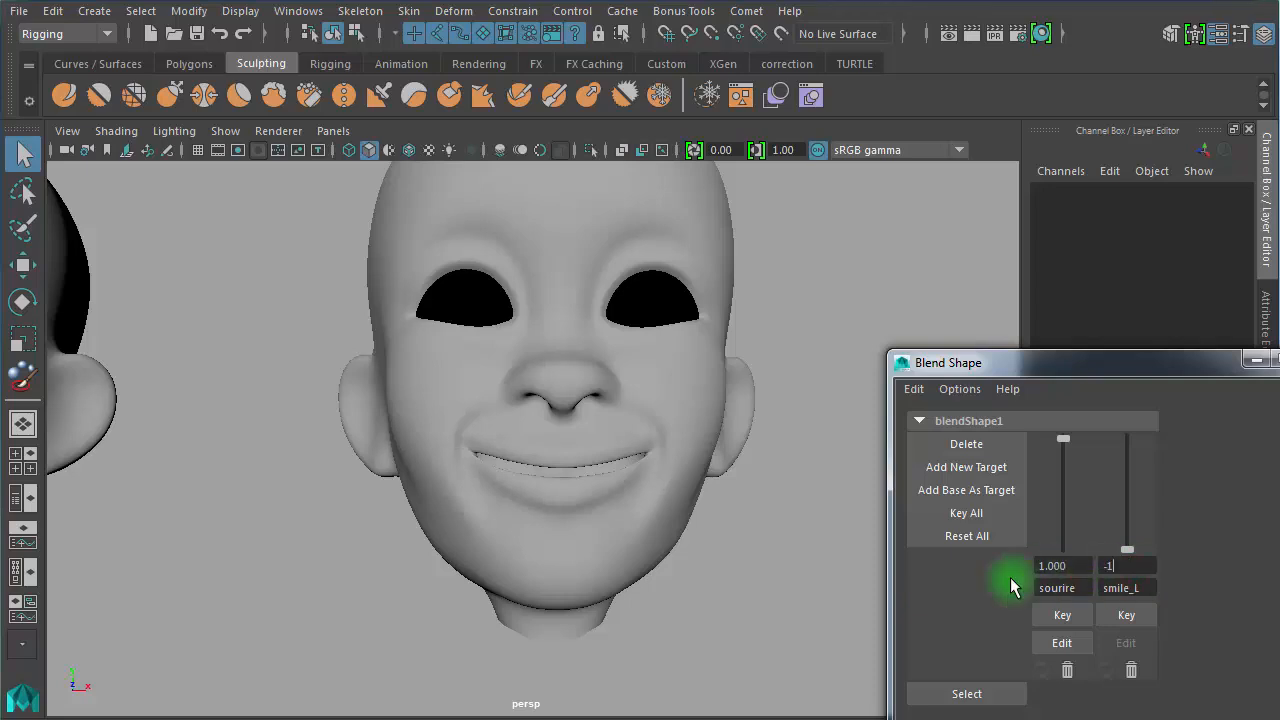
text(-1)
key(Return)
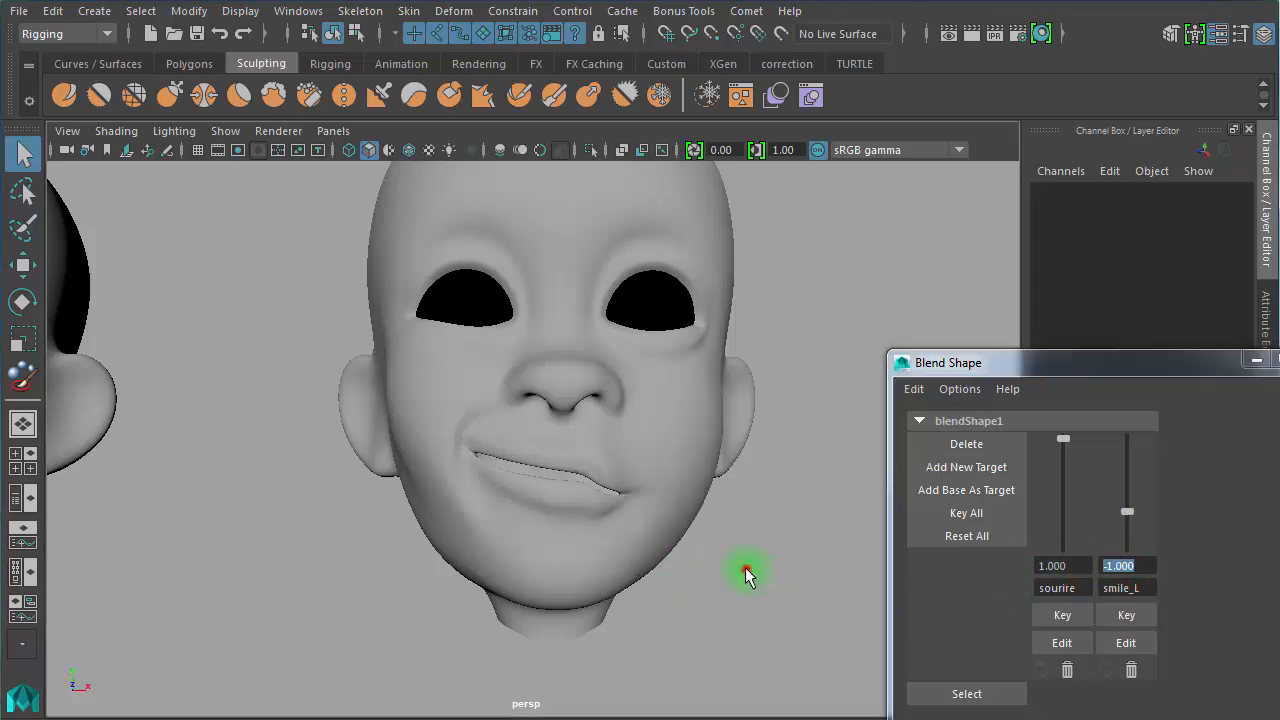
Duplicate the half-smiling neutral head and move the copy up beside the smile_L head
alt+right_drag(730, 605, 517, 578)
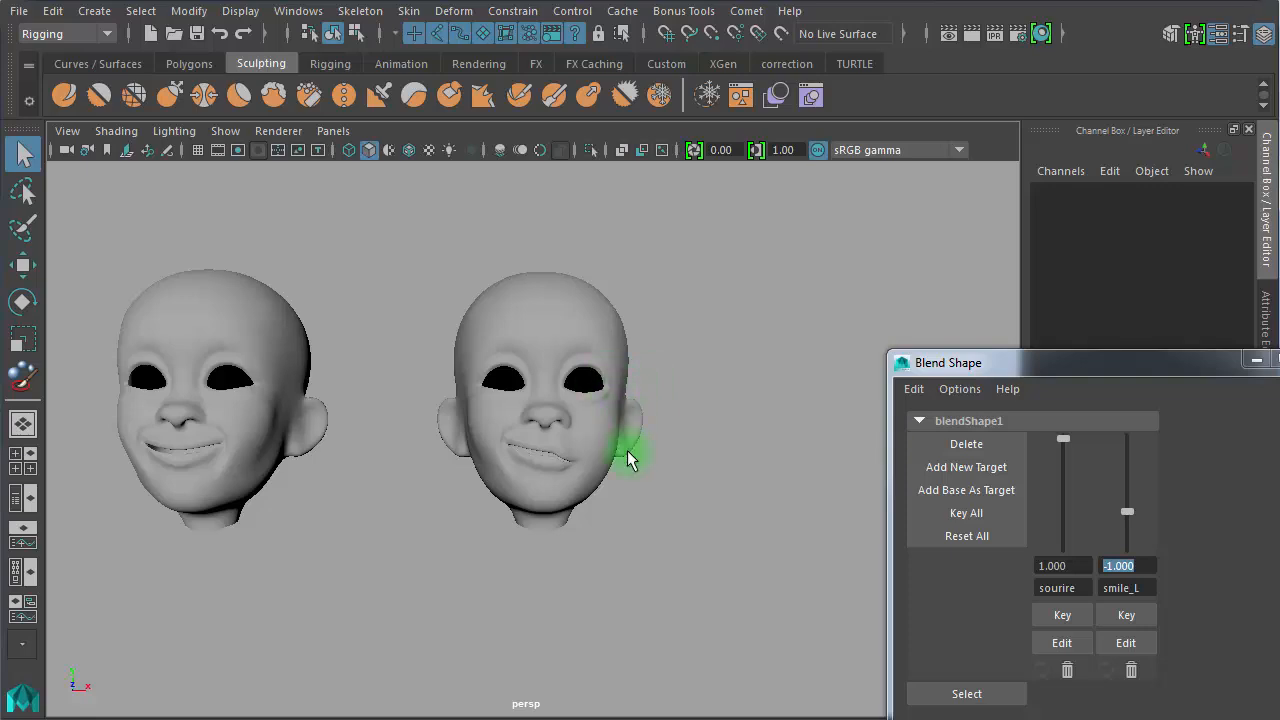
alt+right_drag(491, 534, 515, 330)
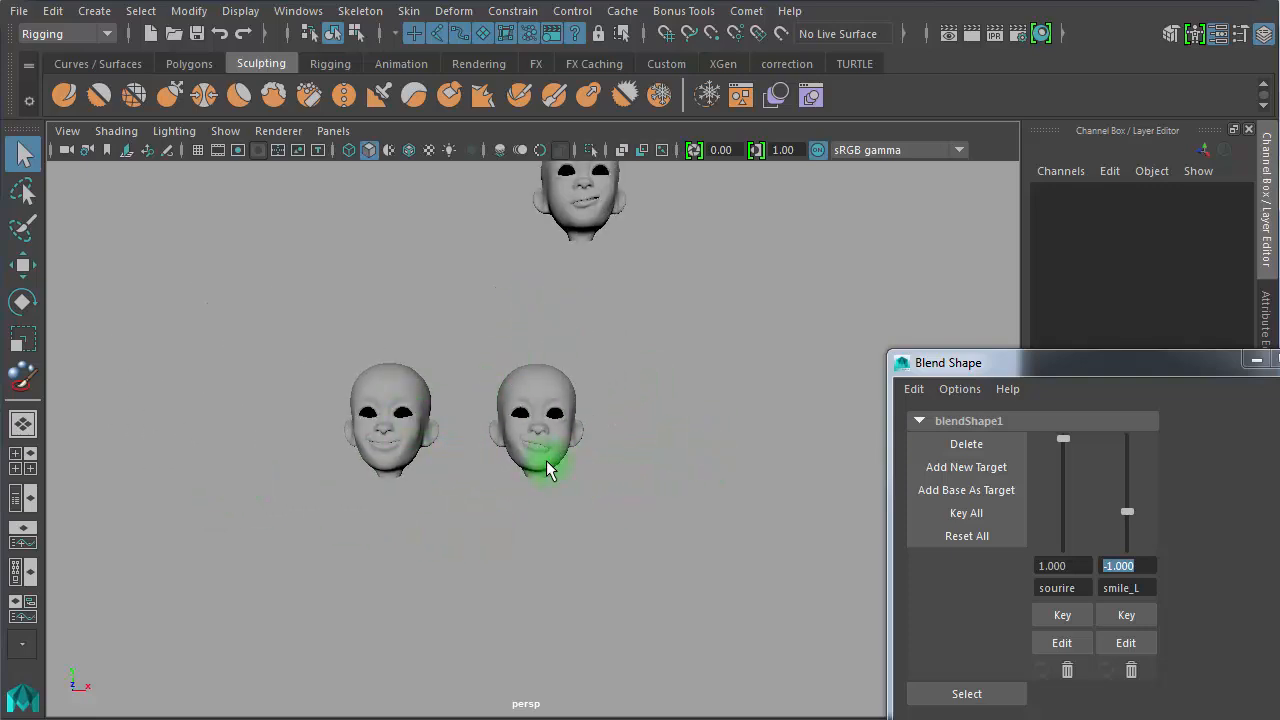
alt+right_drag(450, 470, 600, 449)
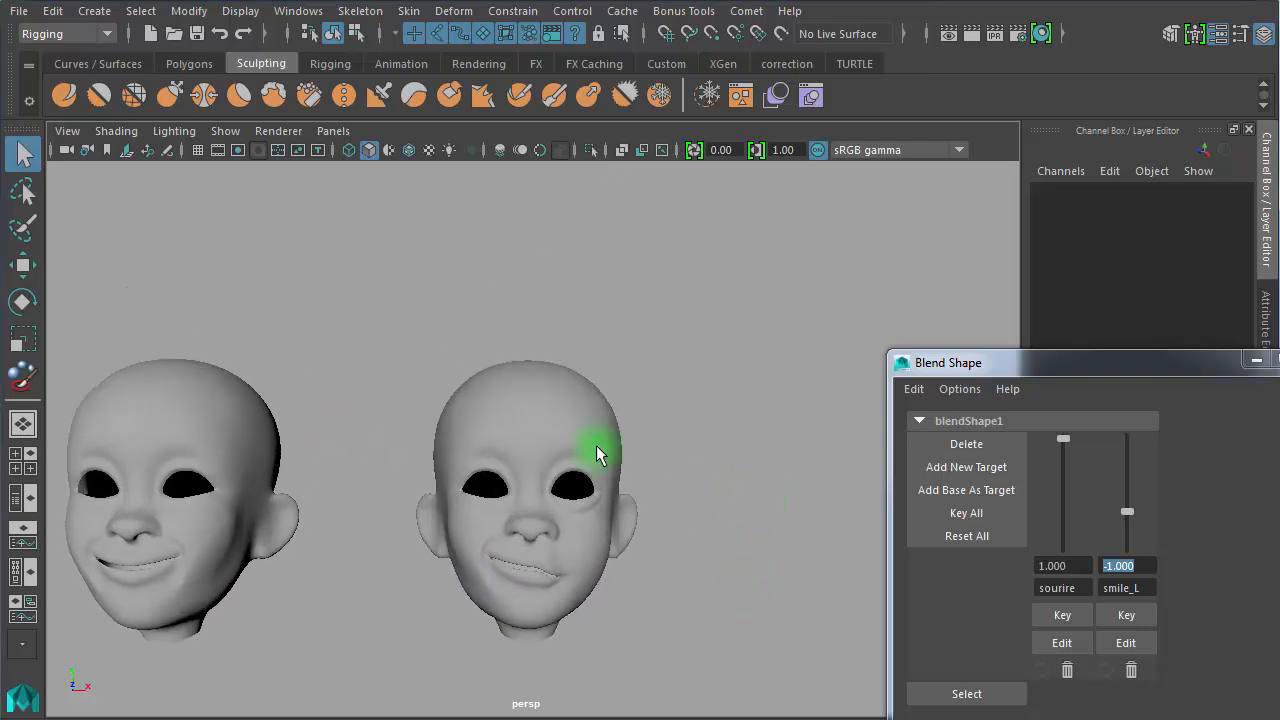
click(587, 437)
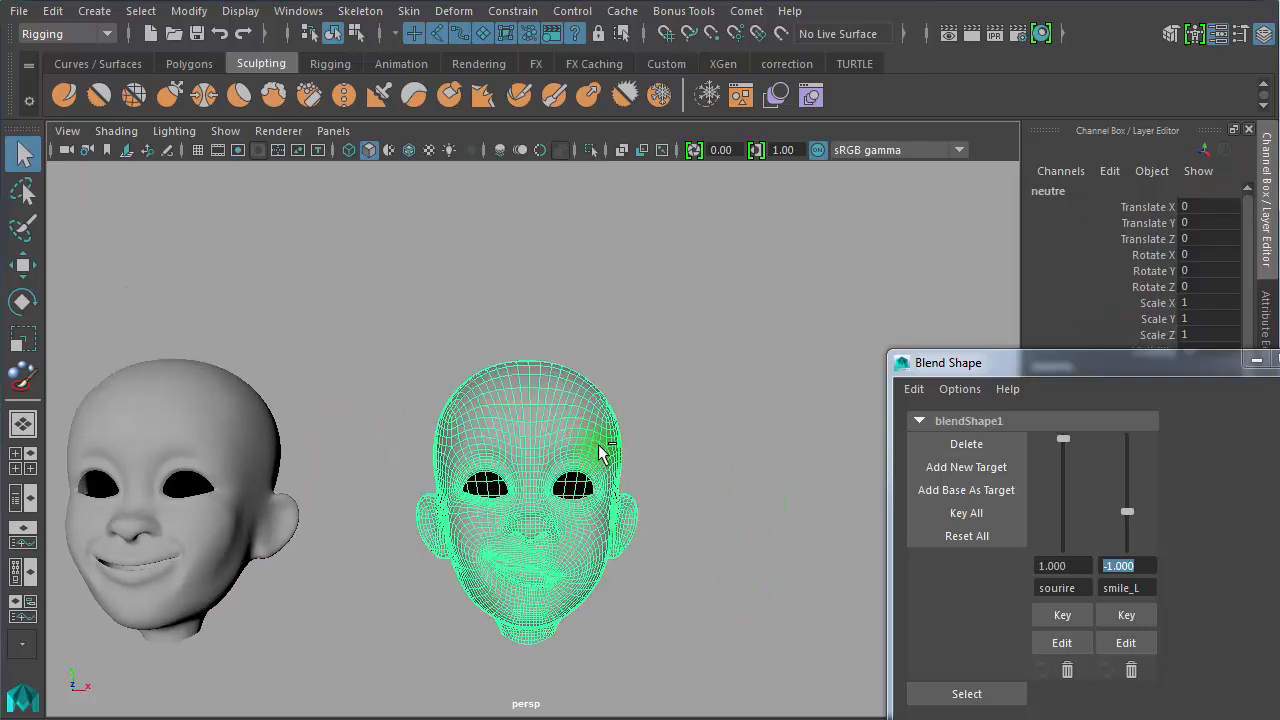
alt+right_drag(568, 594, 532, 540)
key(ctrl+d)
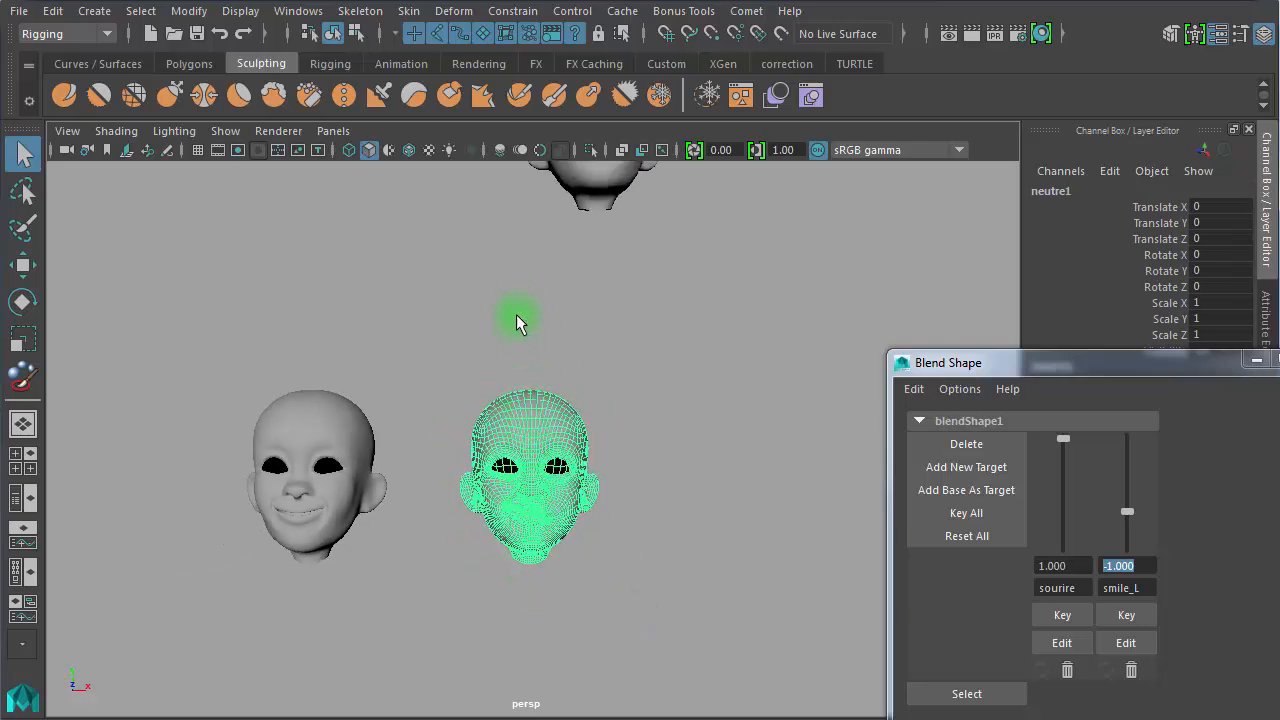
alt+right_drag(668, 512, 686, 506)
key(w)
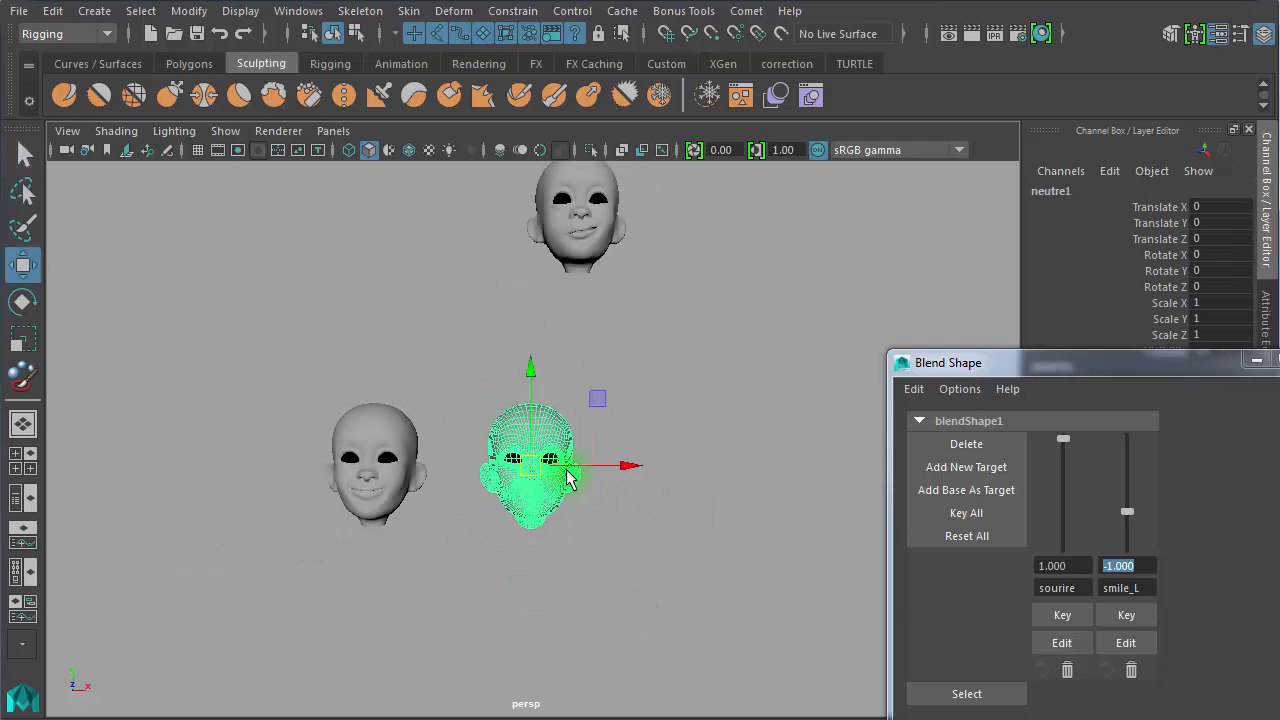
drag(538, 468, 474, 216)
alt+middle_drag(479, 262, 466, 443)
Rename the duplicated head smile_R, reusing the name of the smile_L head as its base
click(560, 375)
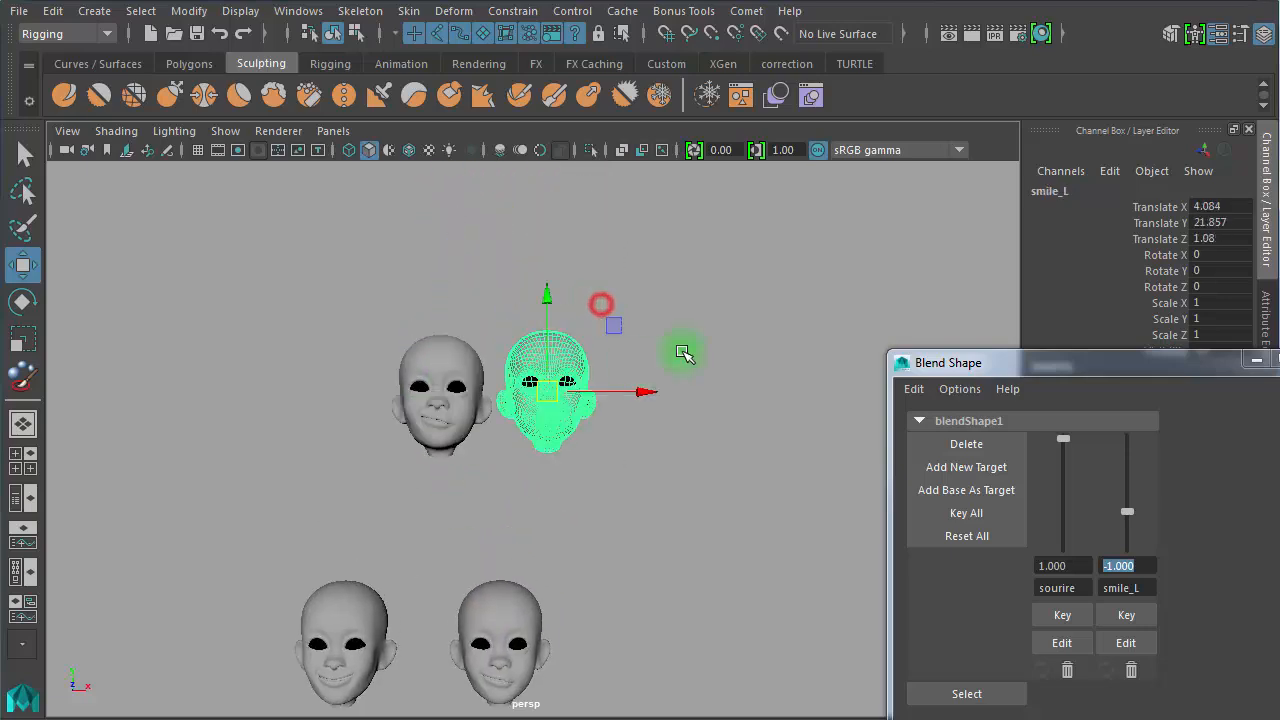
double_click(1046, 190)
key(ctrl+c)
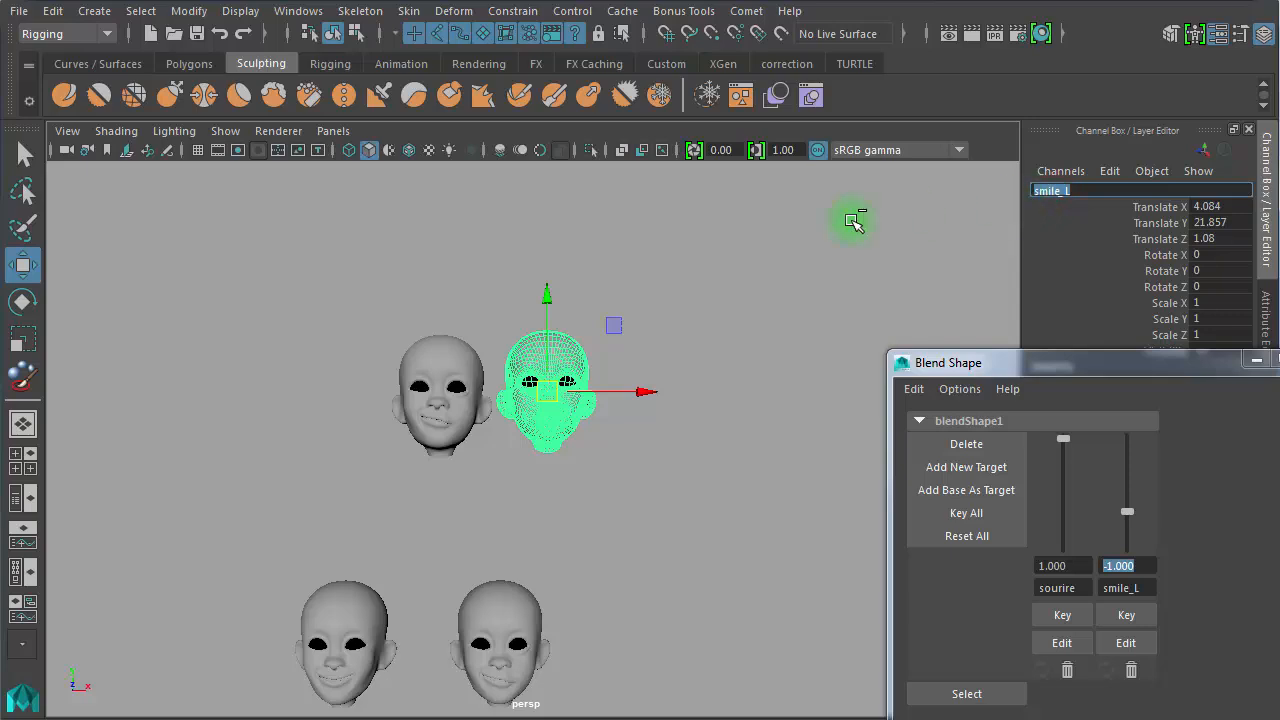
drag(396, 320, 414, 376)
double_click(1083, 190)
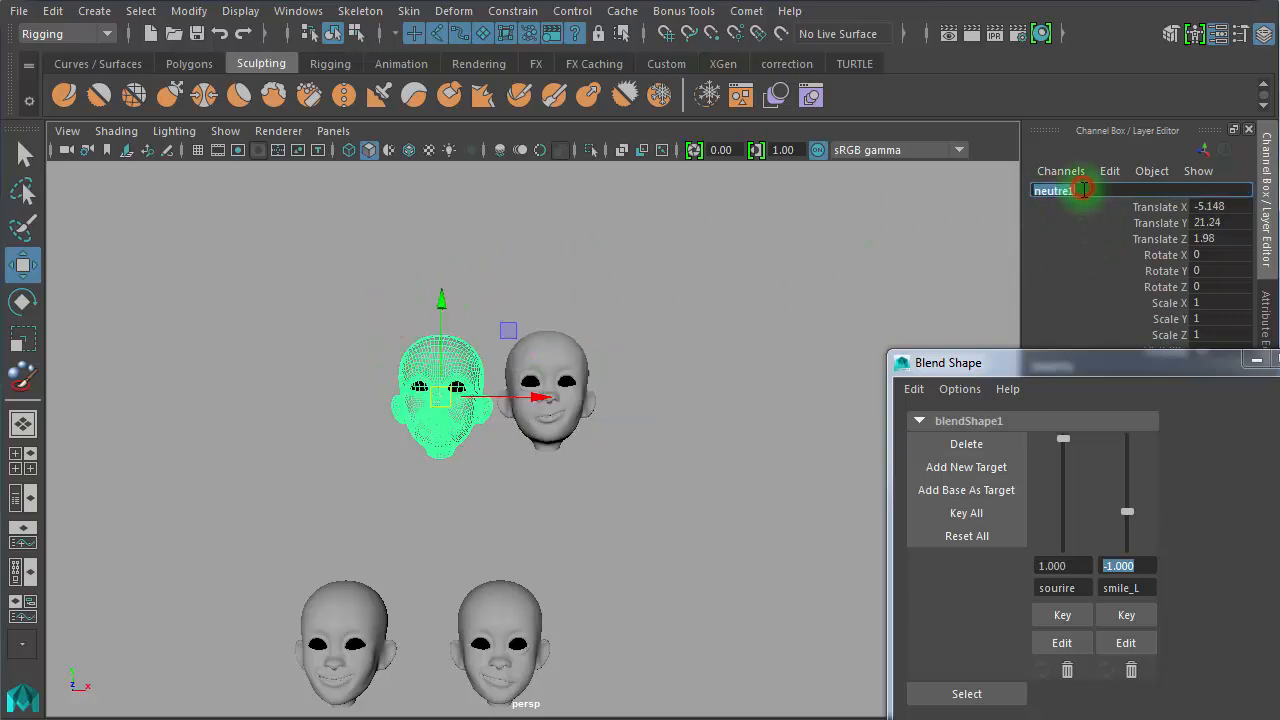
key(ctrl+v)
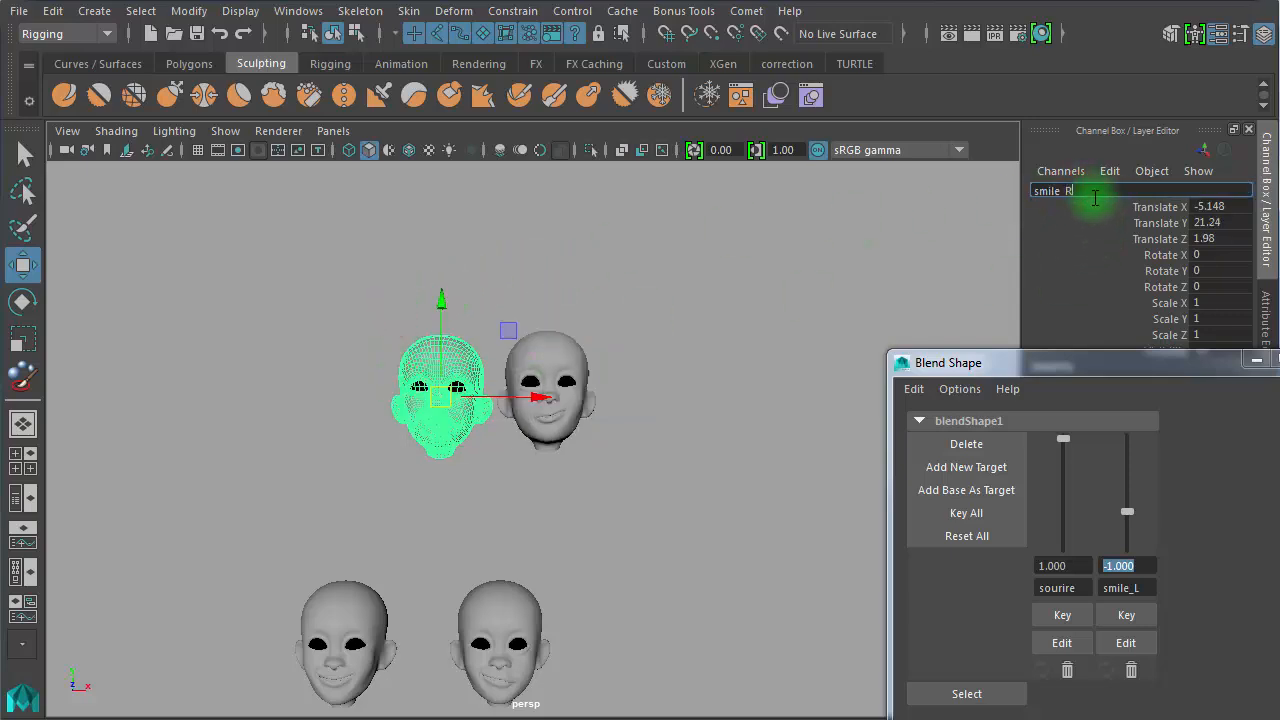
click(662, 530)
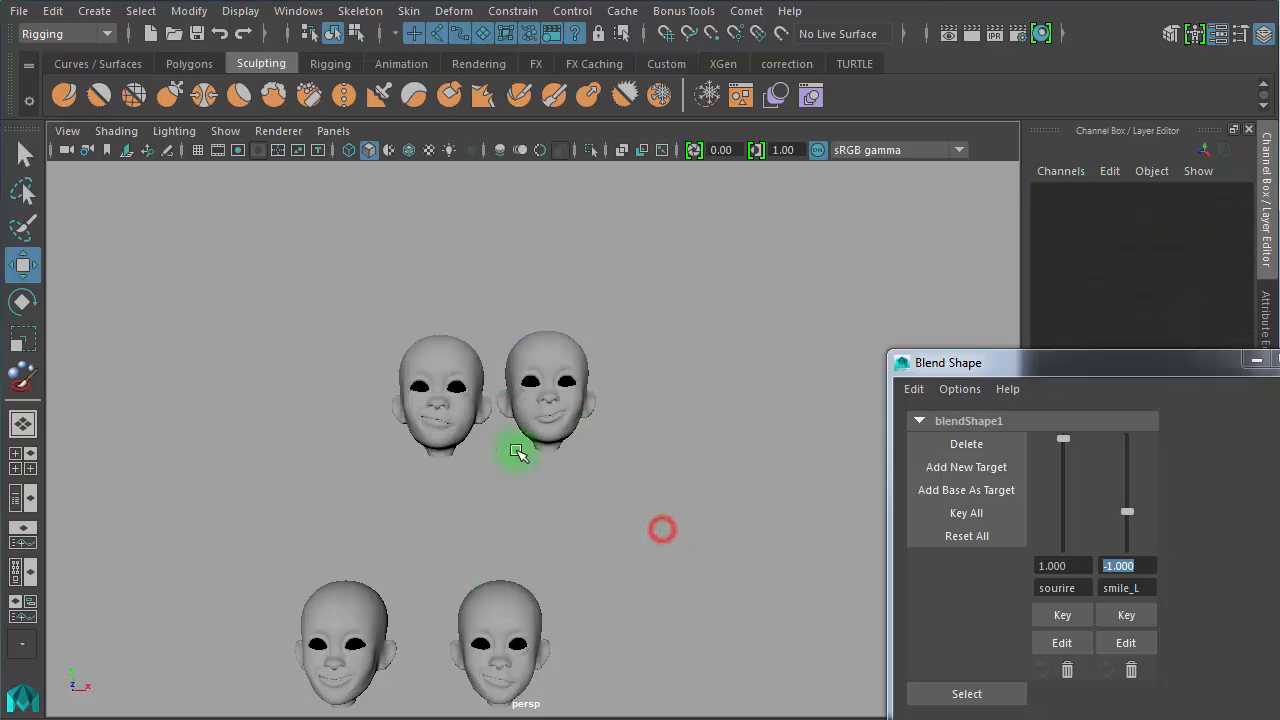
click(424, 414)
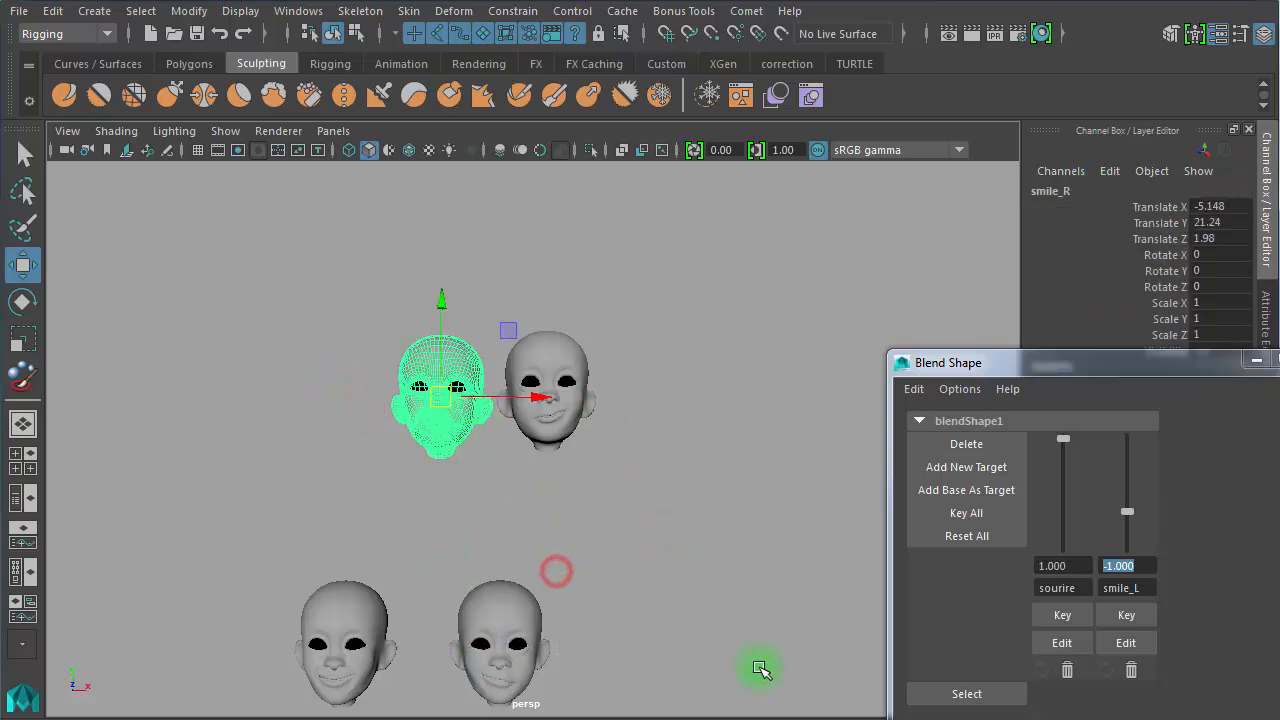
Reset the sourire and smile_L weights to 0 on the neutral head and delete the blendShape1 deformer
drag(1078, 566, 965, 568)
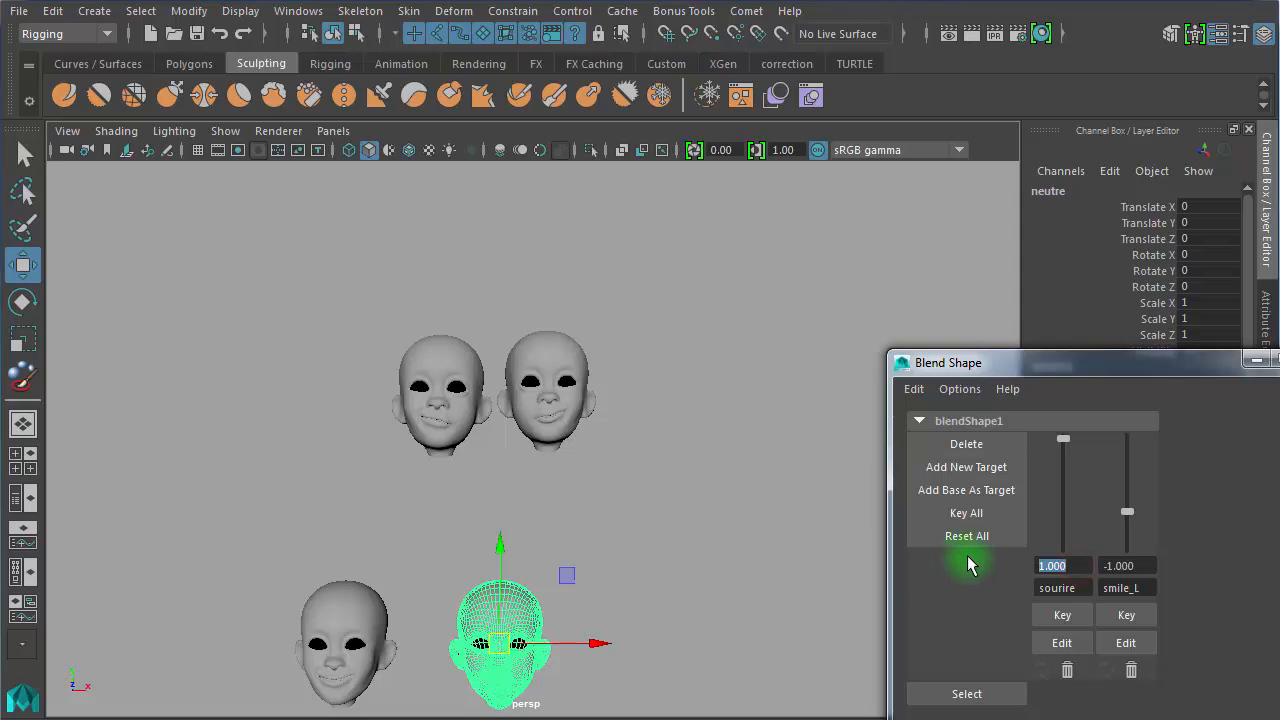
text(0)
drag(1144, 566, 969, 560)
text(0)
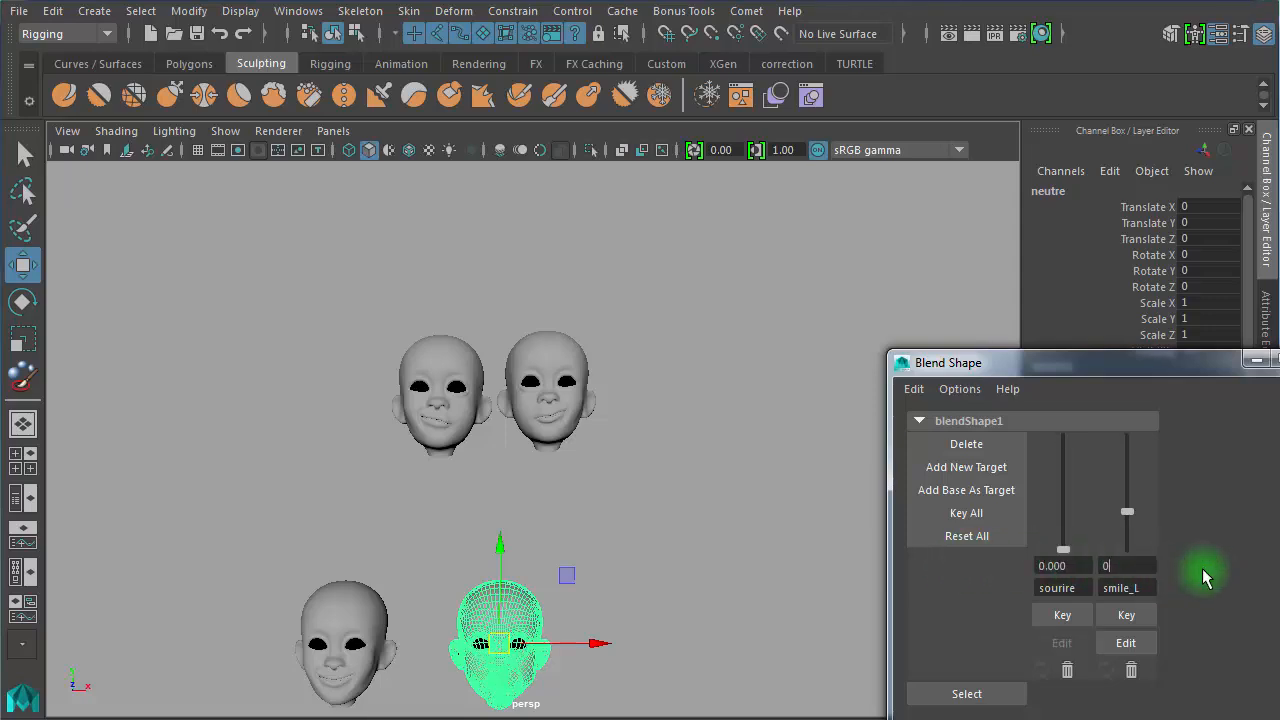
key(Return)
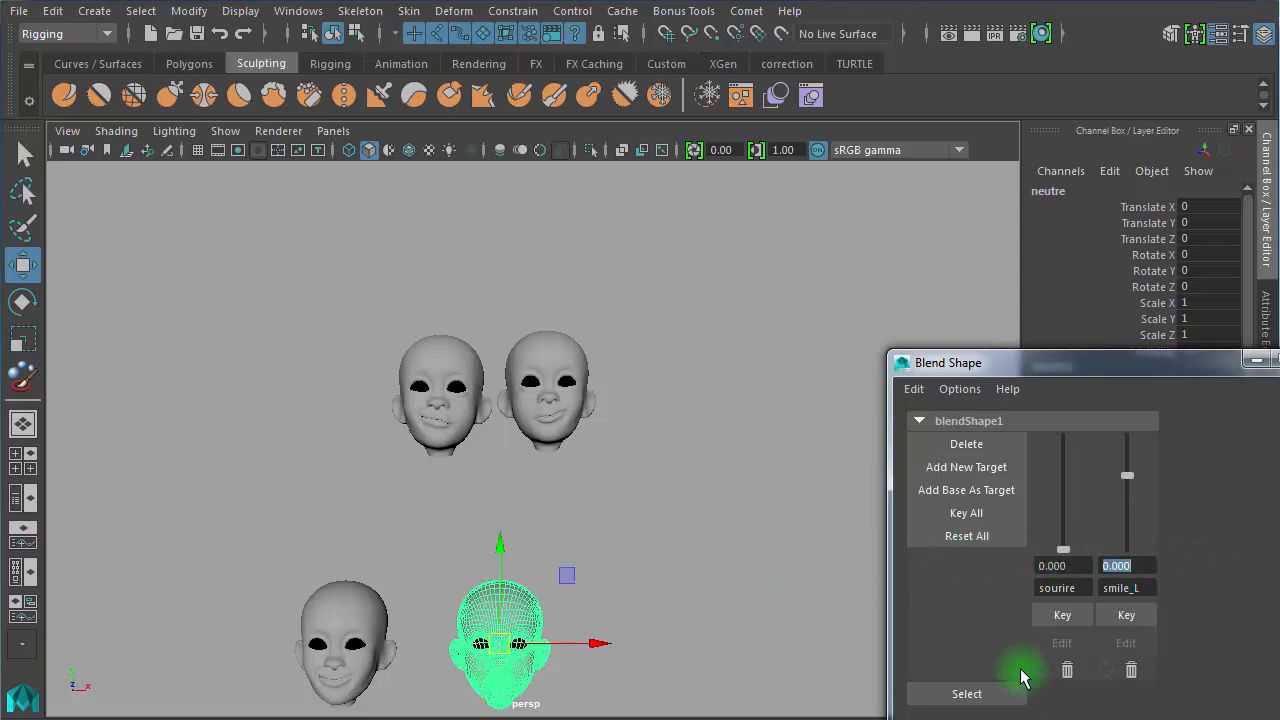
click(980, 445)
click(614, 497)
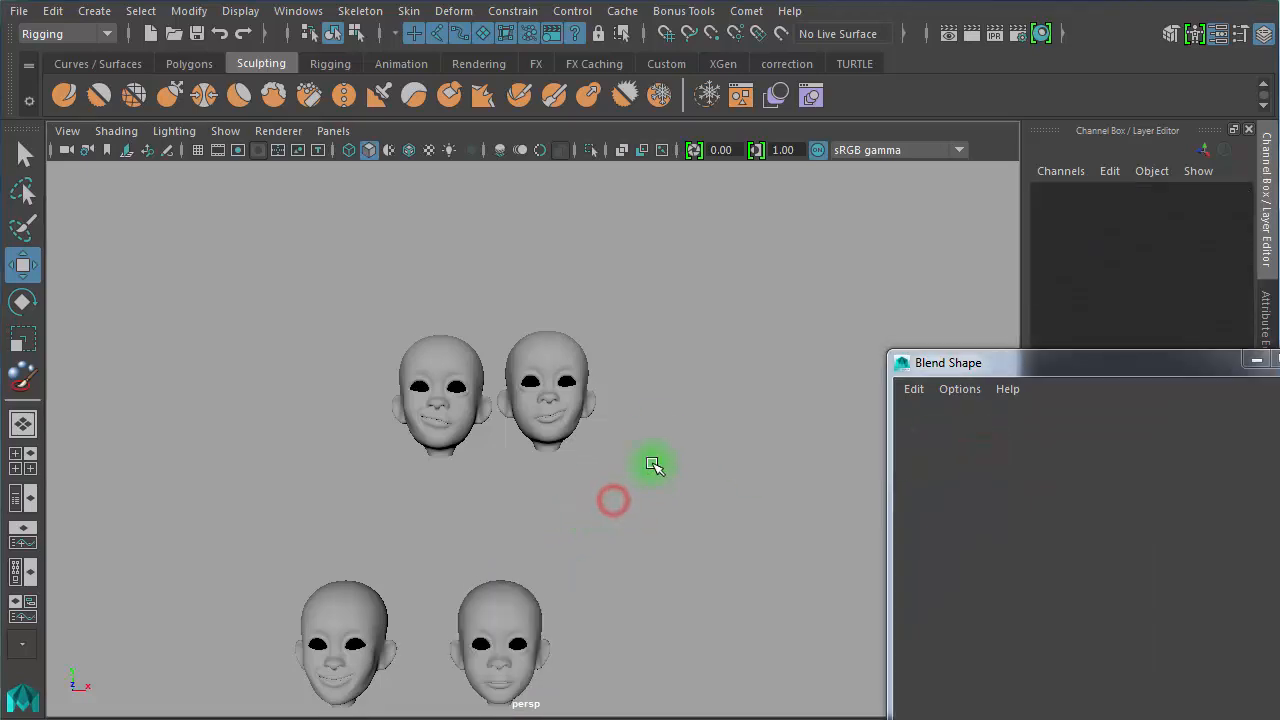
Create a new blend shape on the neutral head using the smile_L and smile_R heads as targets
alt+middle_drag(651, 463, 657, 392)
drag(677, 321, 677, 321)
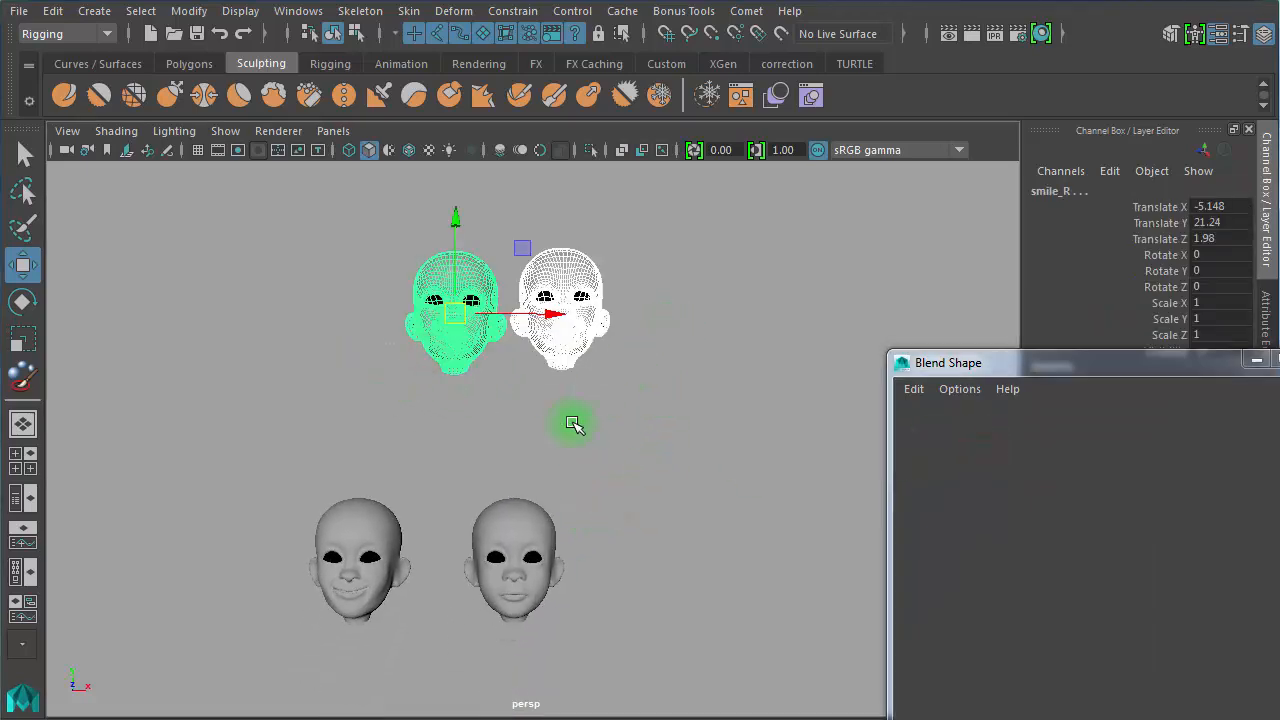
click(515, 546)
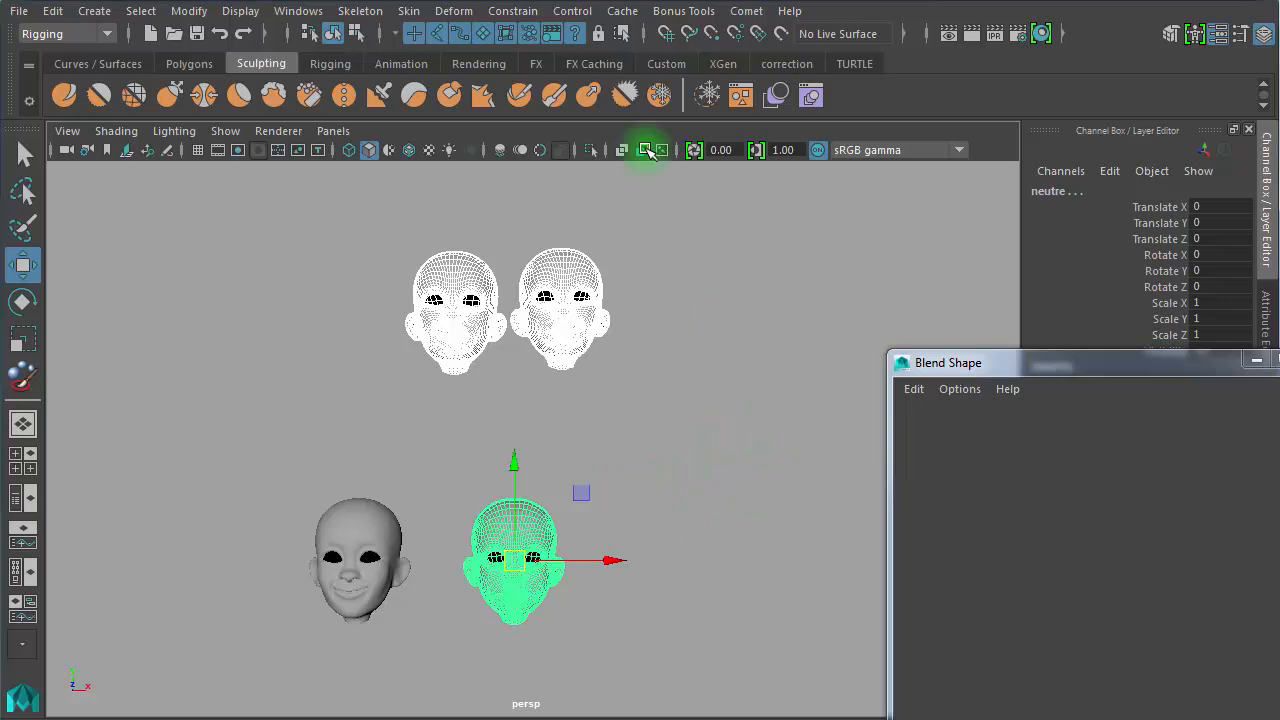
click(389, 560)
click(887, 408)
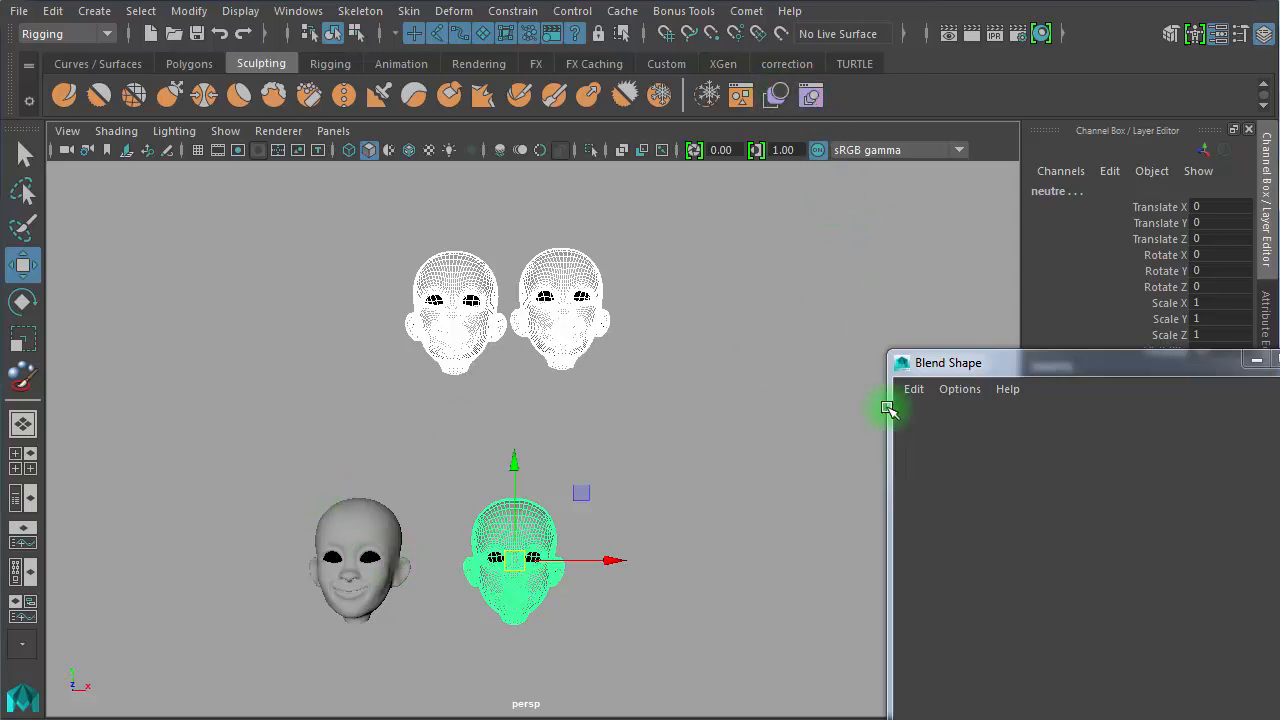
click(779, 100)
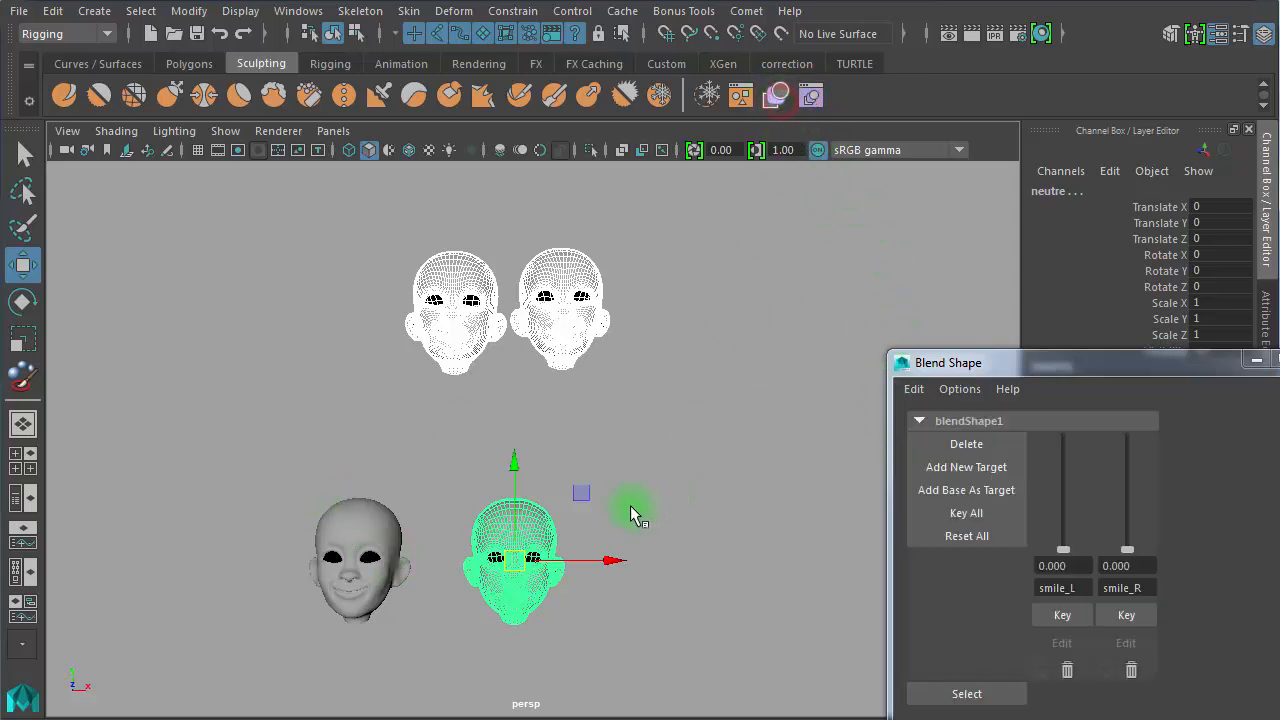
click(737, 464)
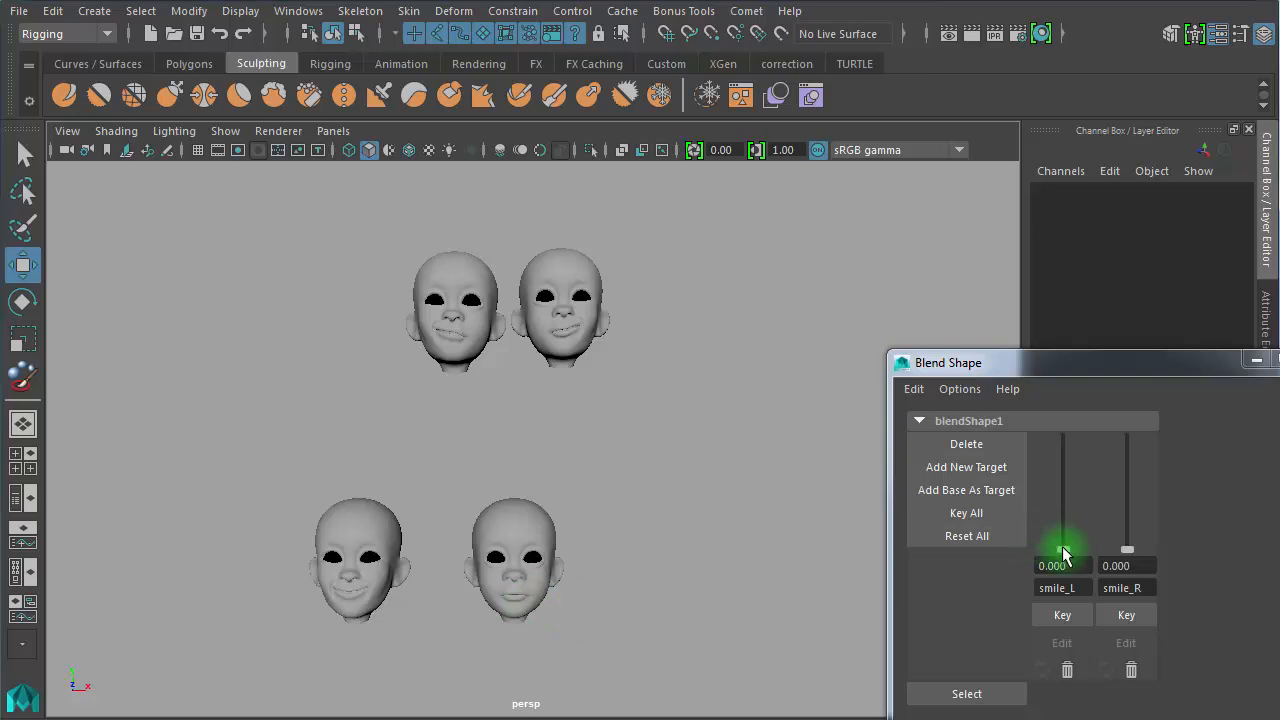
Set the smile_L and smile_R weights to 1.000 and frame the neutral head beside the sourire head
drag(1063, 551, 1077, 386)
drag(1129, 551, 1128, 521)
drag(1145, 425, 1160, 322)
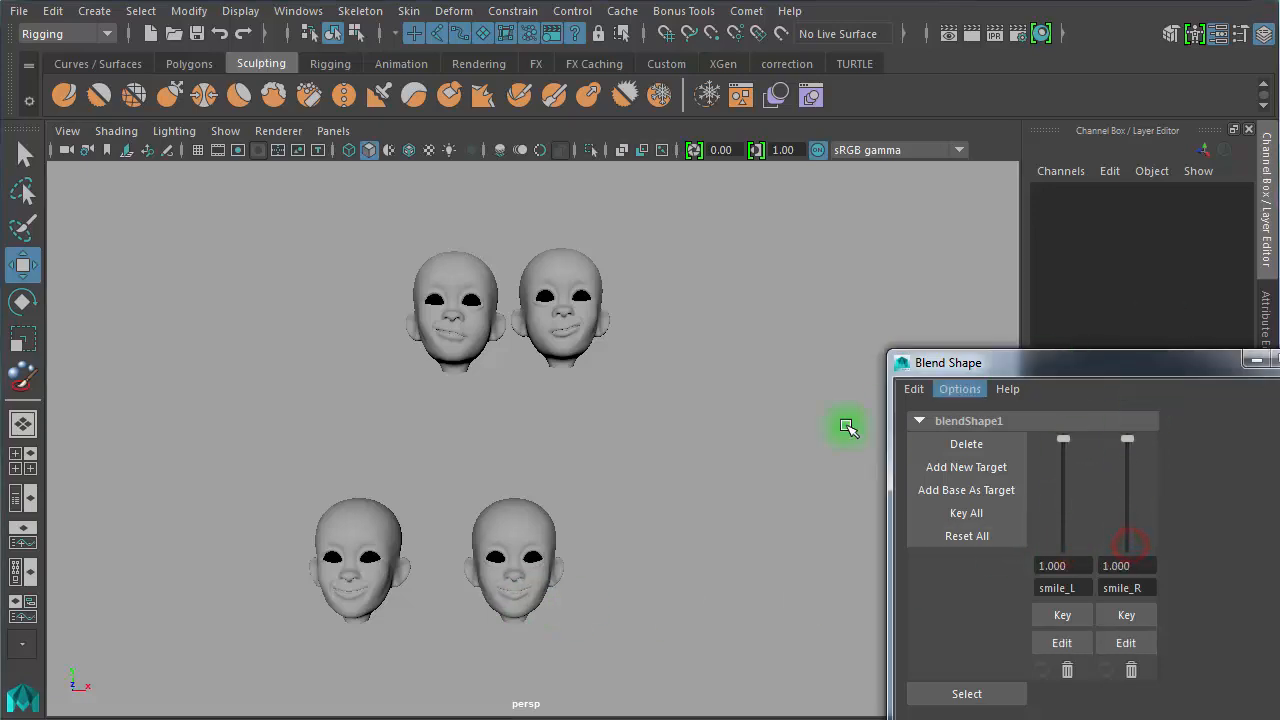
alt+right_drag(557, 577, 950, 470)
alt+middle_drag(700, 340, 757, 245)
mouse_move(594, 294)
alt+right_down()
mouse_move(660, 300)
mouse_move(596, 294)
alt+right_up()
Set the sourire head's Translate X, Y and Z to 0 to overlay it on the neutral head
drag(311, 326, 300, 329)
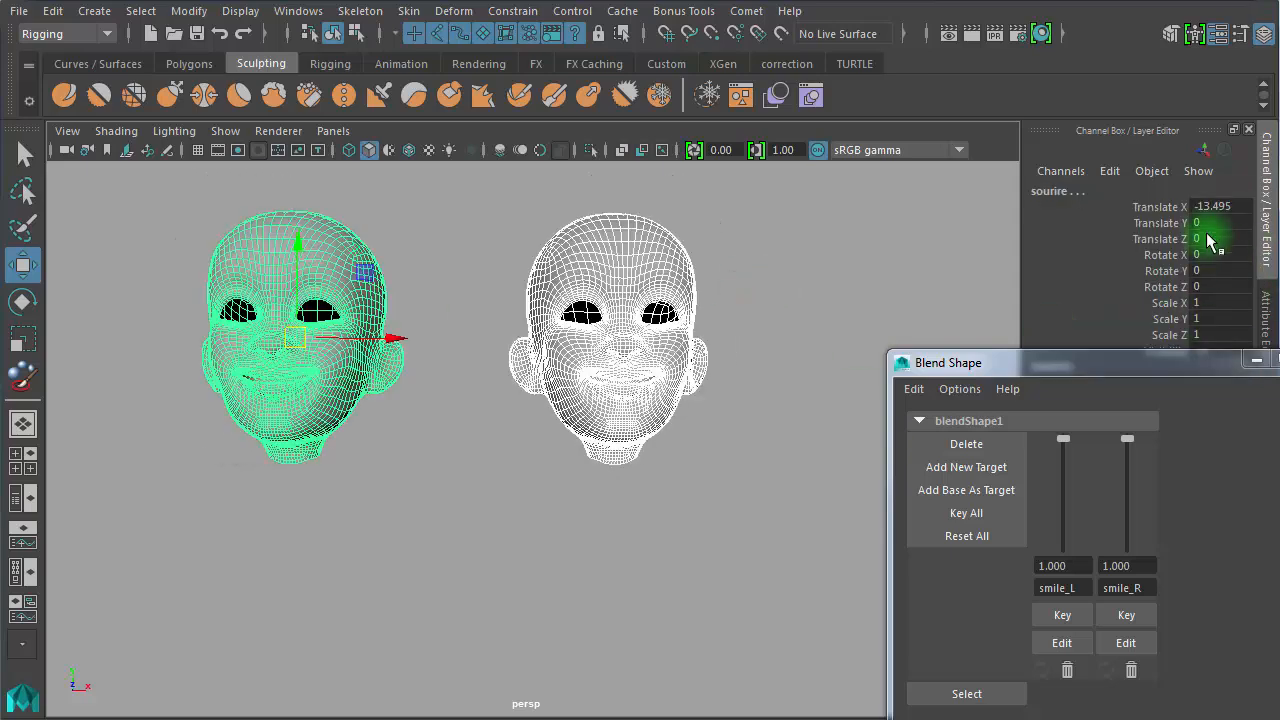
drag(1206, 235, 1212, 207)
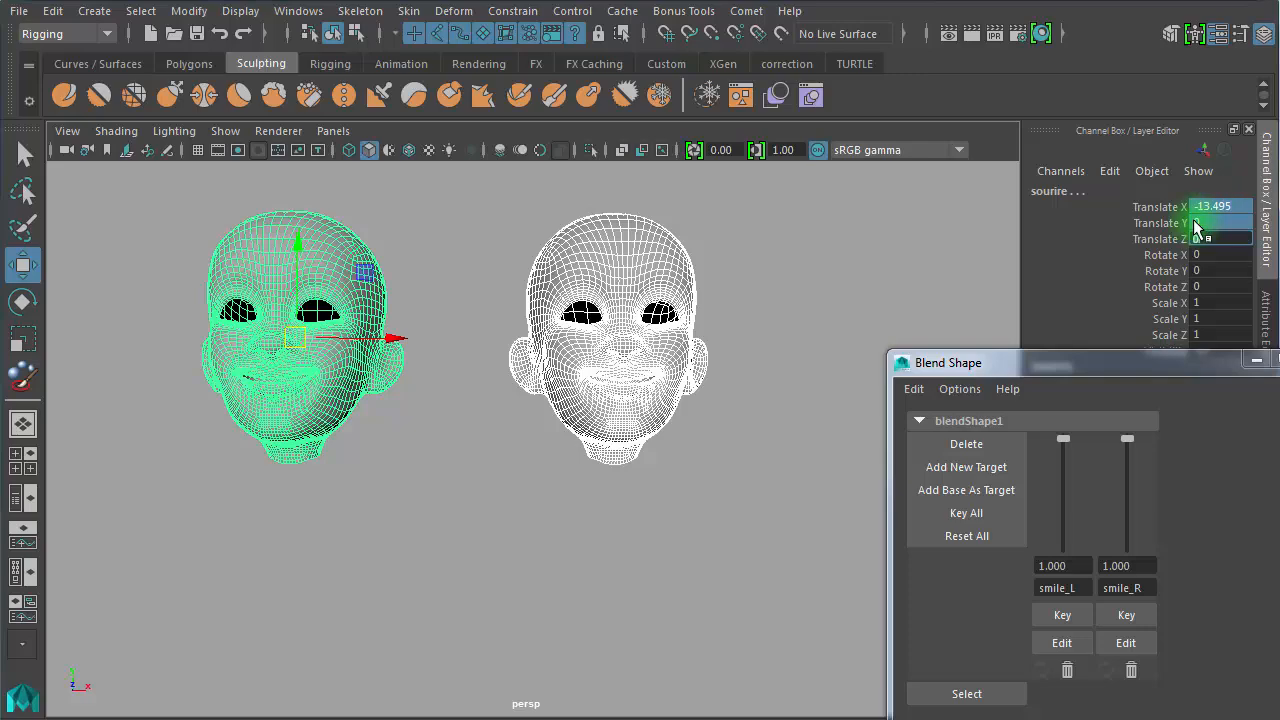
text(0)
key(Return)
click(610, 490)
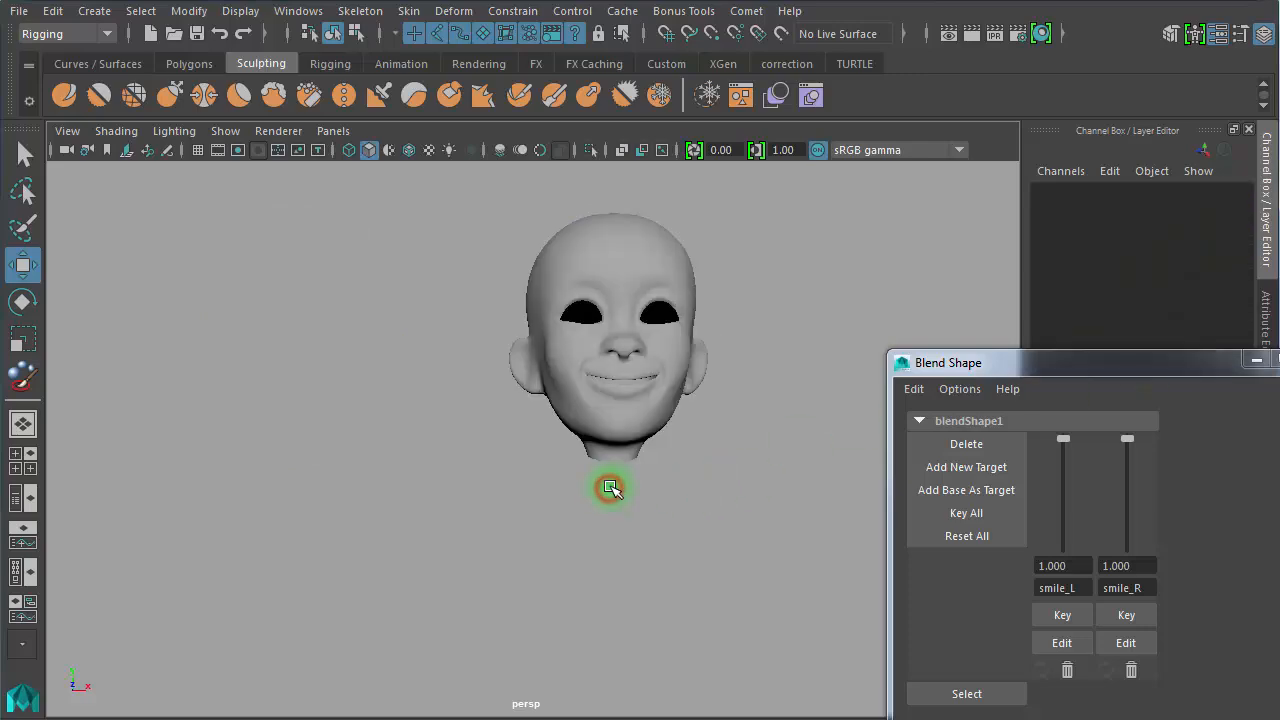
Examine the overlaid neutral and sourire heads up close in wireframe display, checking that smile_L and smile_R are at full weight
key(4)
alt+right_drag(548, 650, 732, 653)
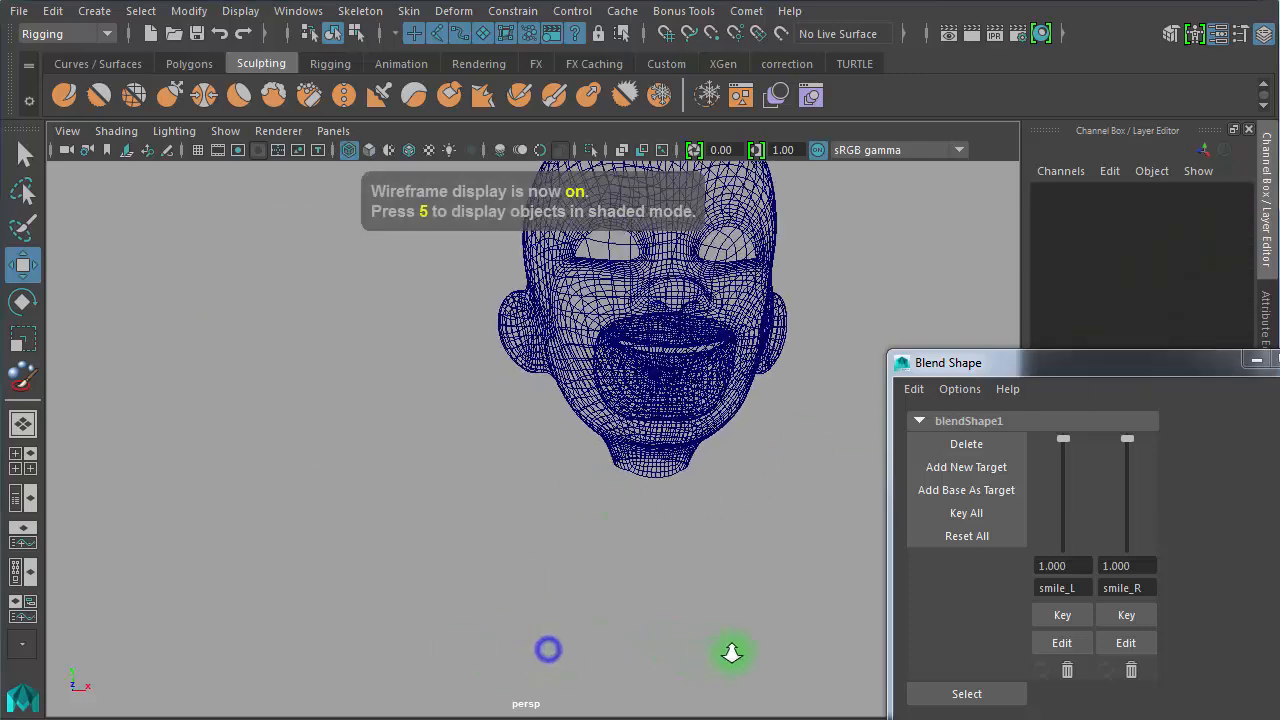
click(608, 394)
key(f)
alt+right_drag(429, 535, 541, 506)
alt+drag(541, 506, 737, 420)
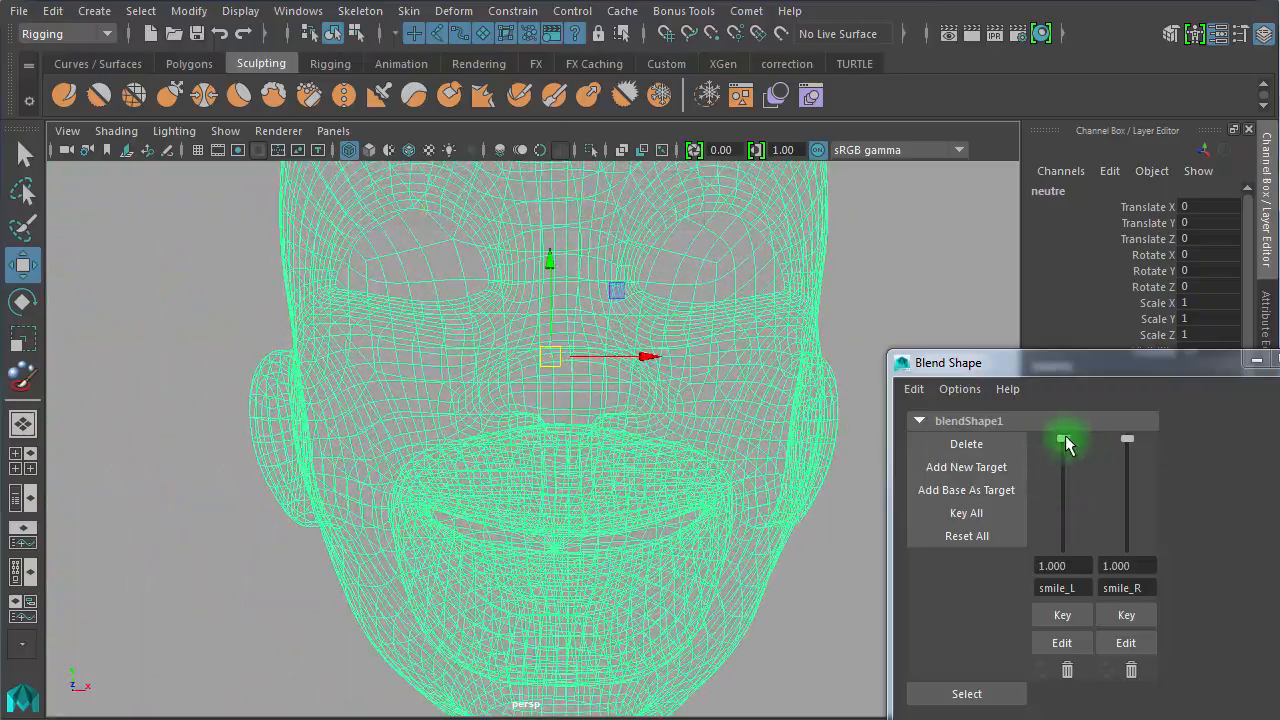
drag(1065, 437, 1051, 341)
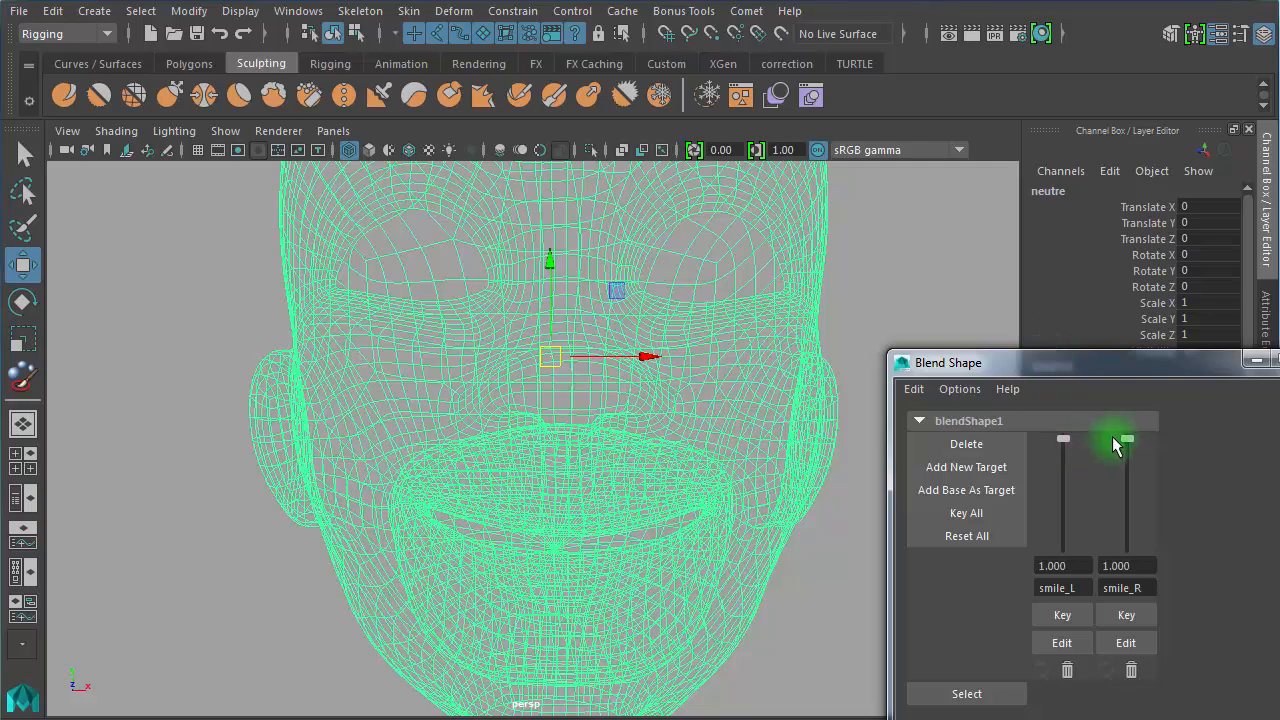
drag(1129, 445, 1133, 318)
alt+right_drag(517, 411, 120, 360)
click(625, 576)
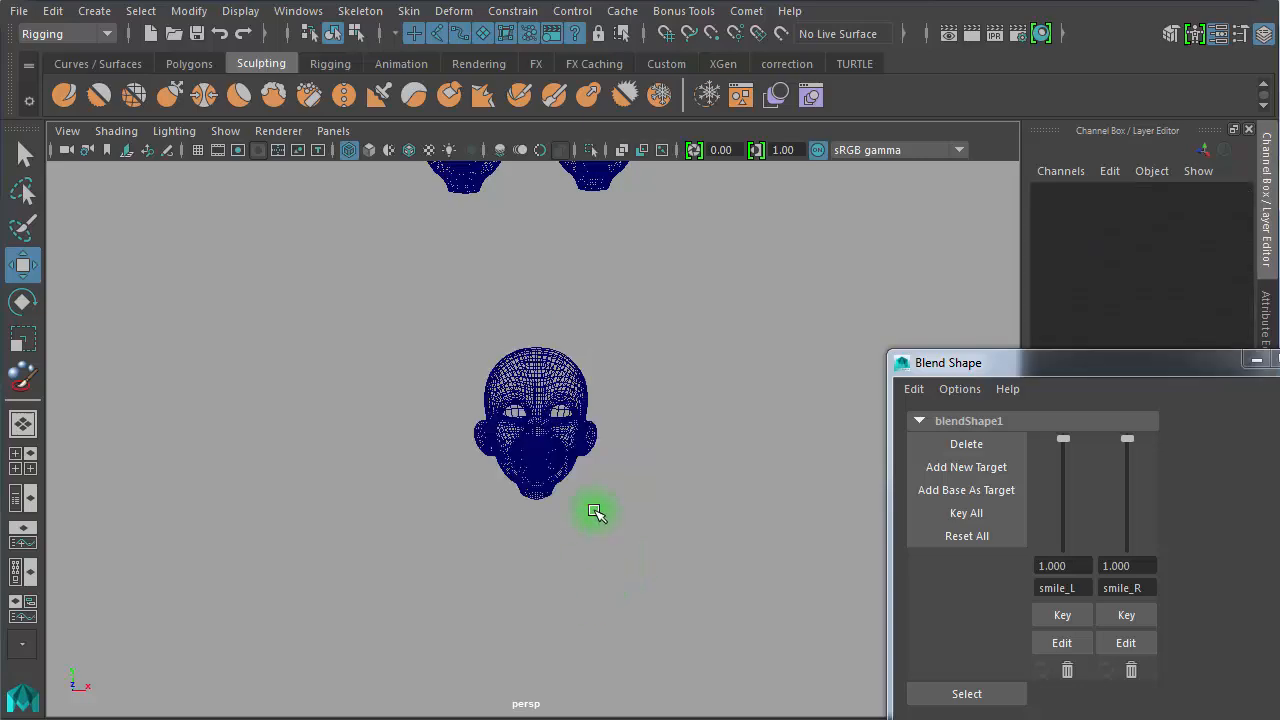
Set the smile_L and smile_R weights of blendShape1 to 0
alt+middle_drag(662, 492, 670, 610)
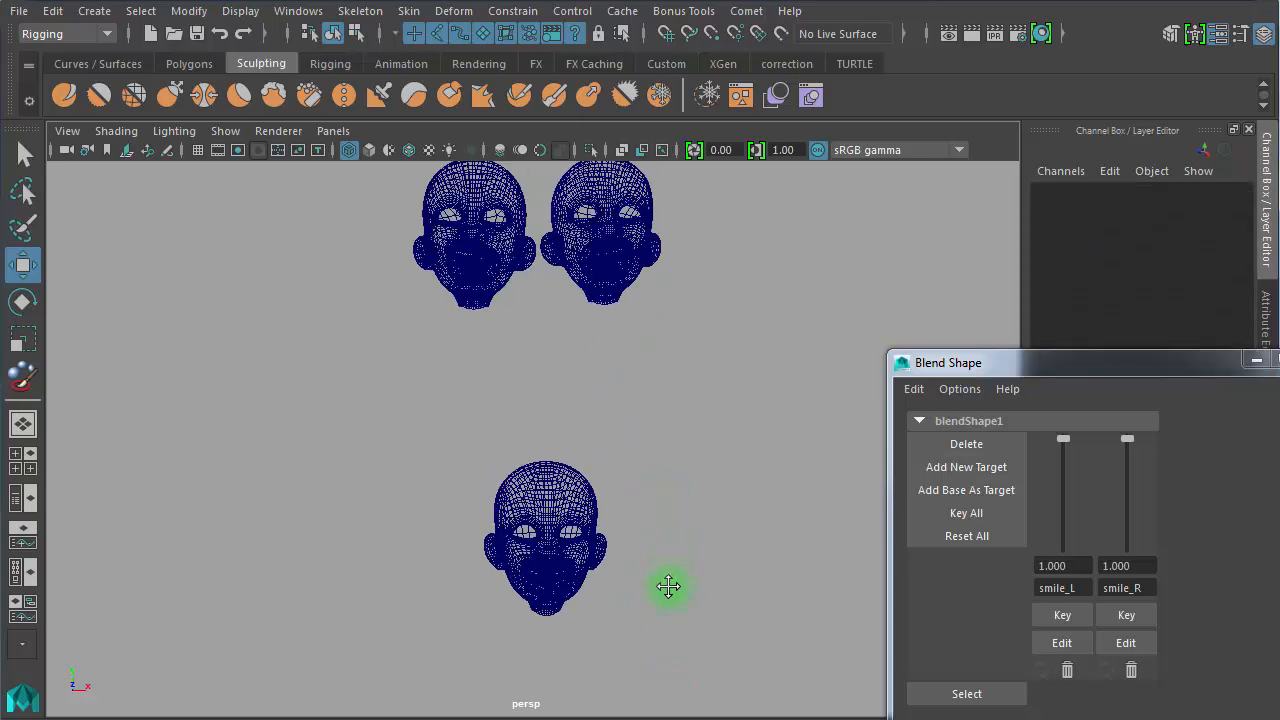
drag(674, 235, 675, 238)
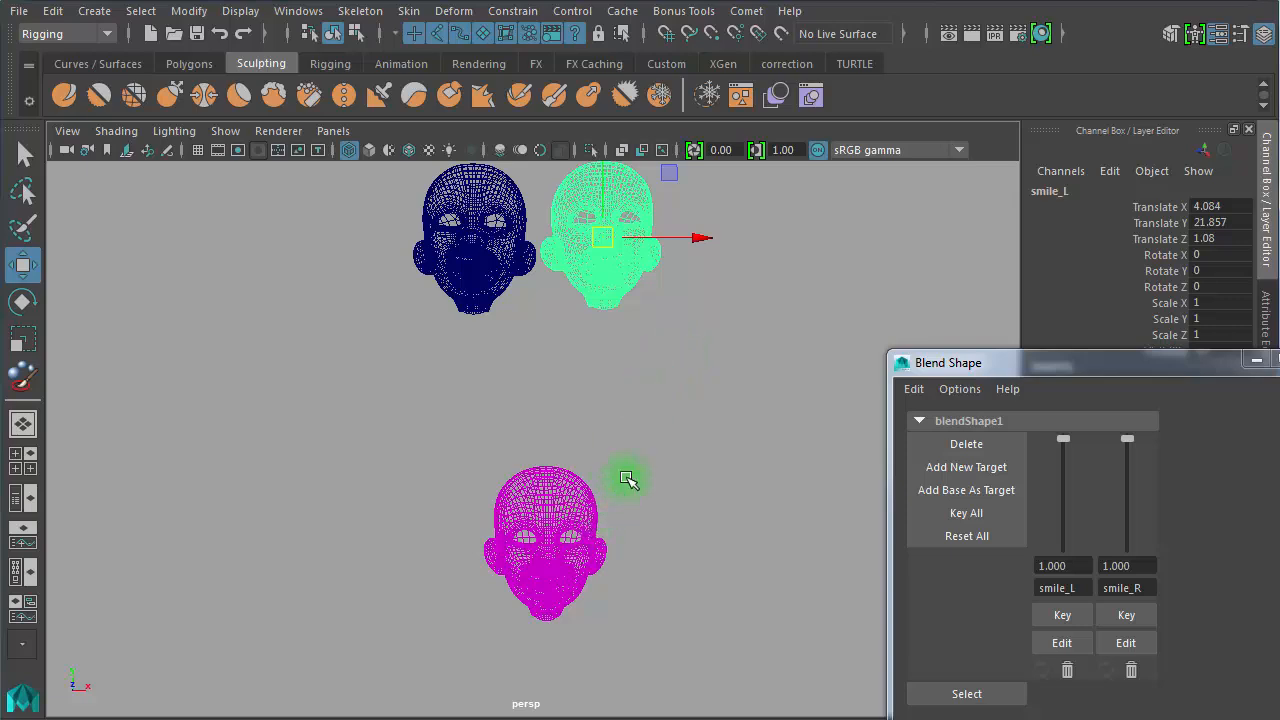
double_click(1076, 566)
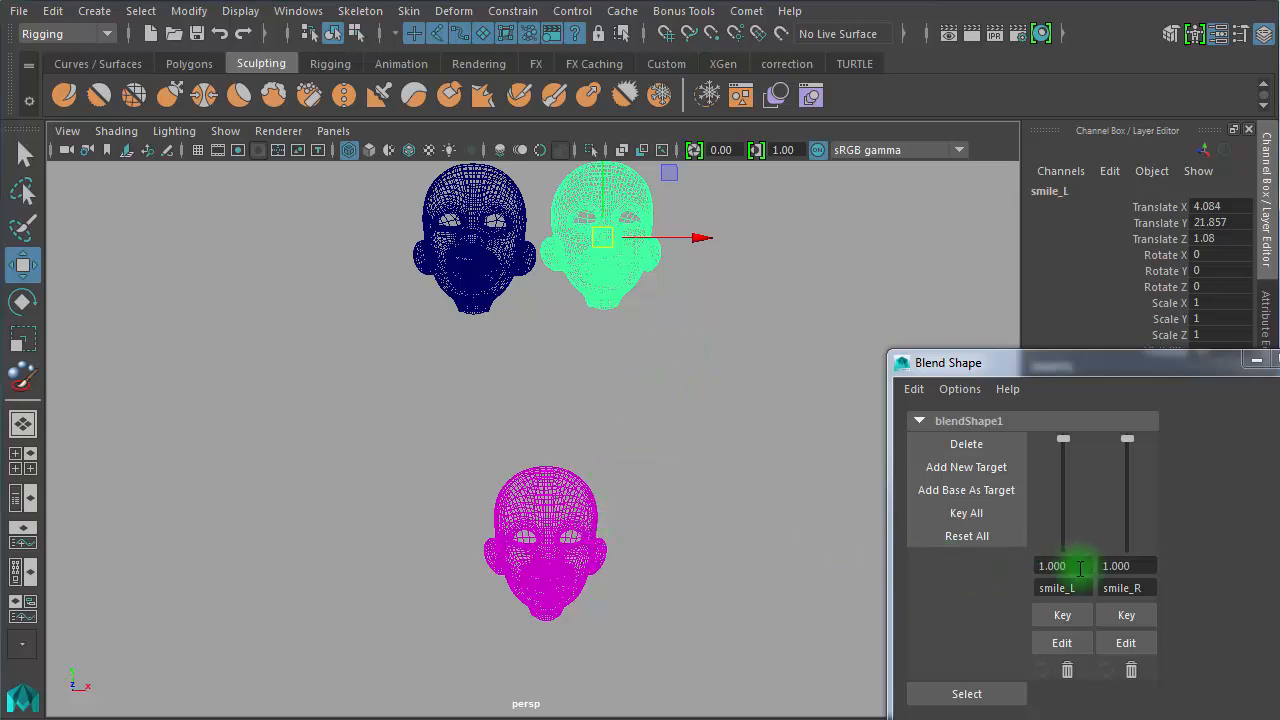
text(0)
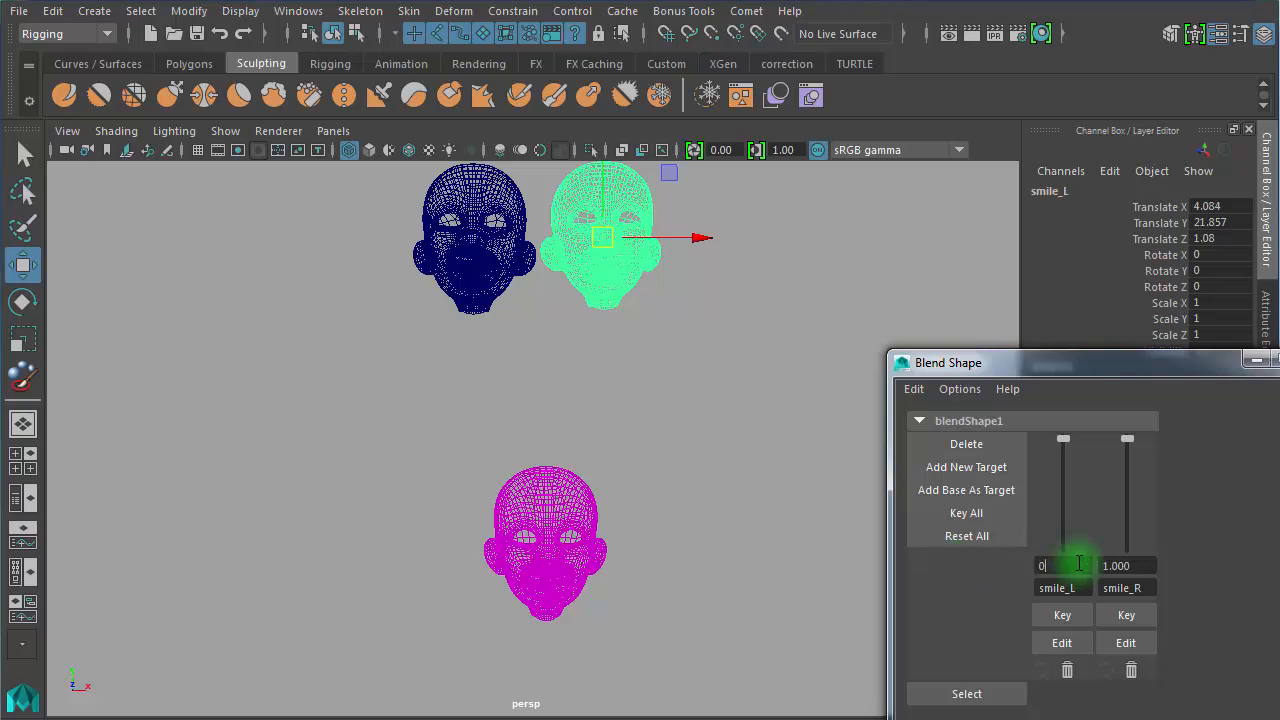
double_click(1139, 566)
text(0)
key(Return)
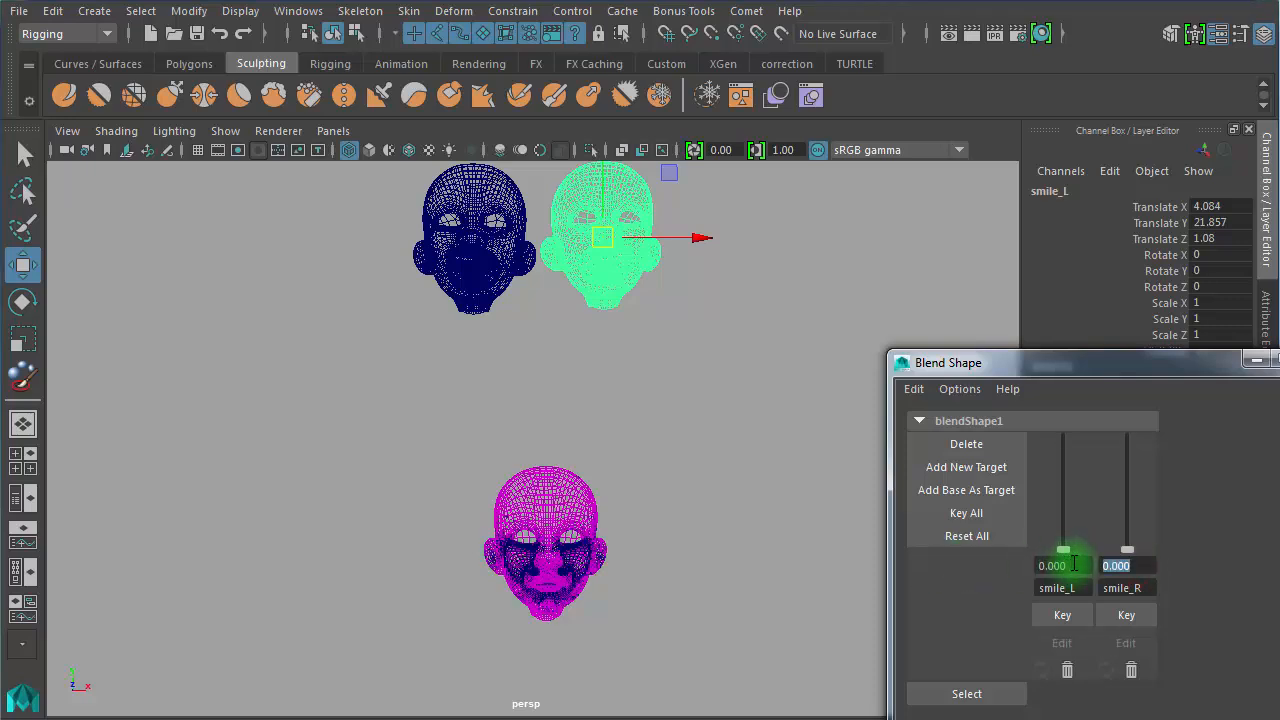
Separate the overlaid heads by moving the neutral head to about X 8.5 and the sourire head to about X -30.4
click(646, 535)
click(556, 511)
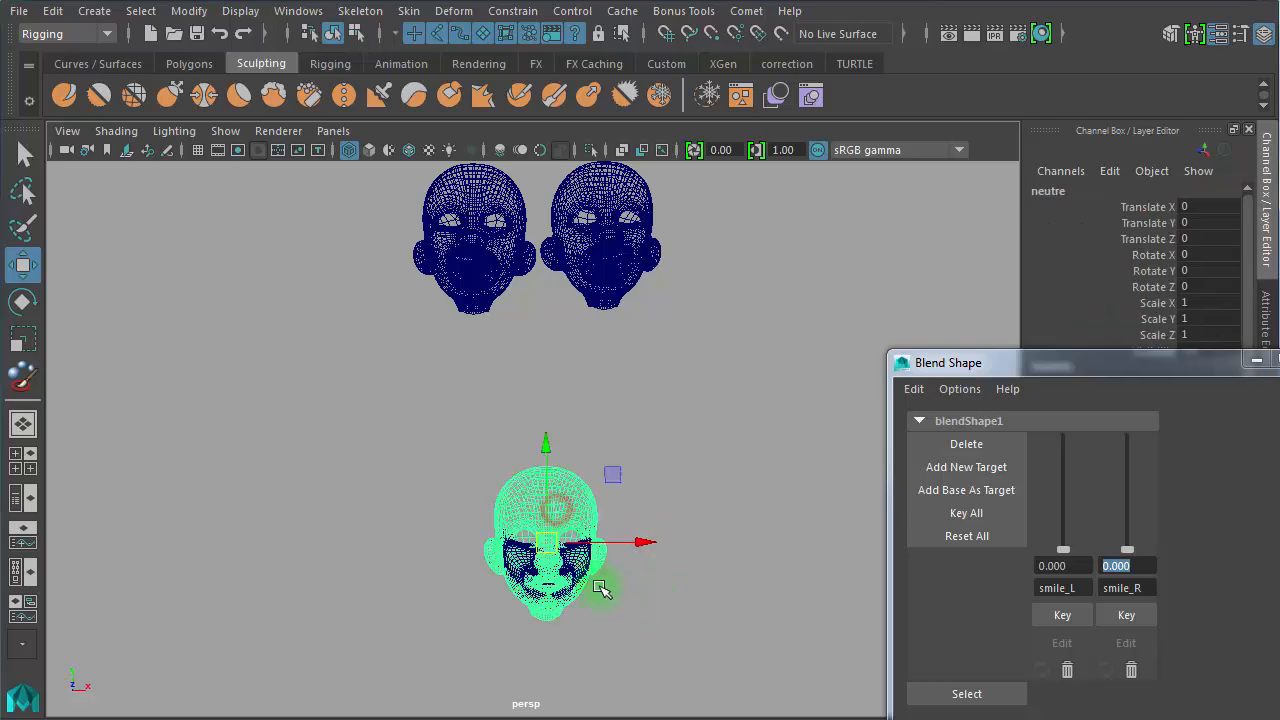
drag(648, 542, 763, 549)
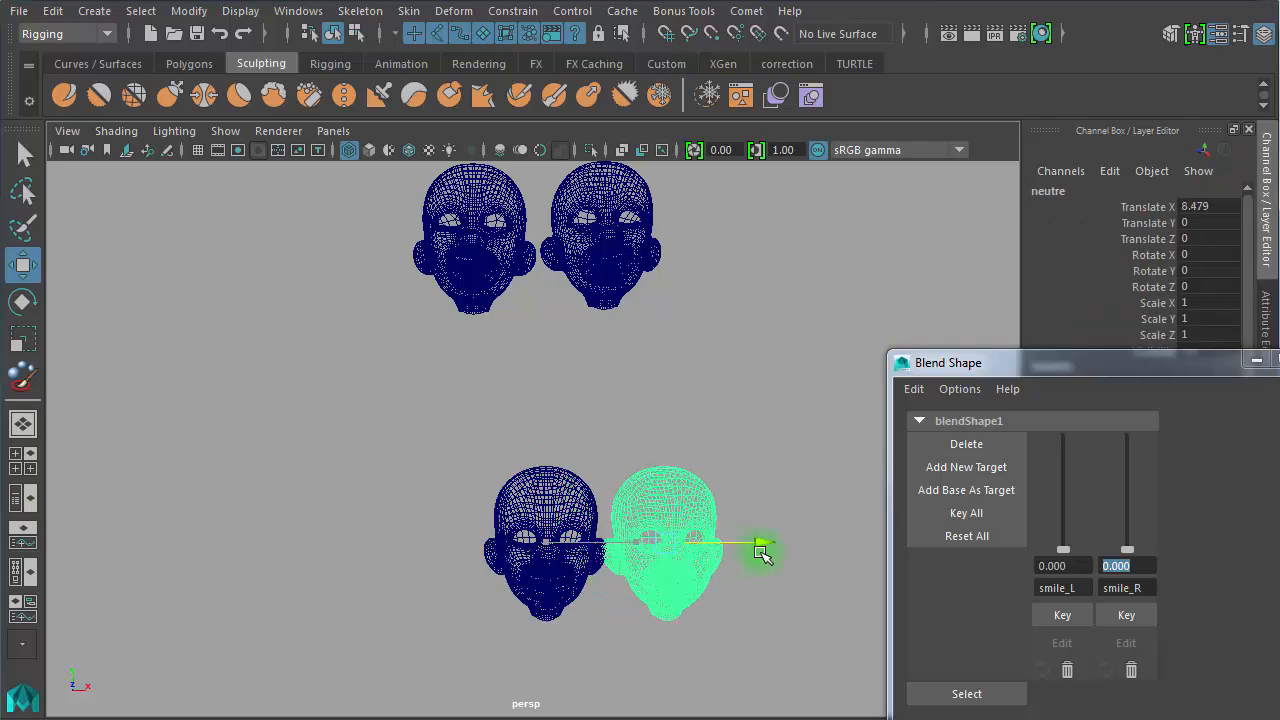
click(520, 522)
drag(610, 520, 211, 518)
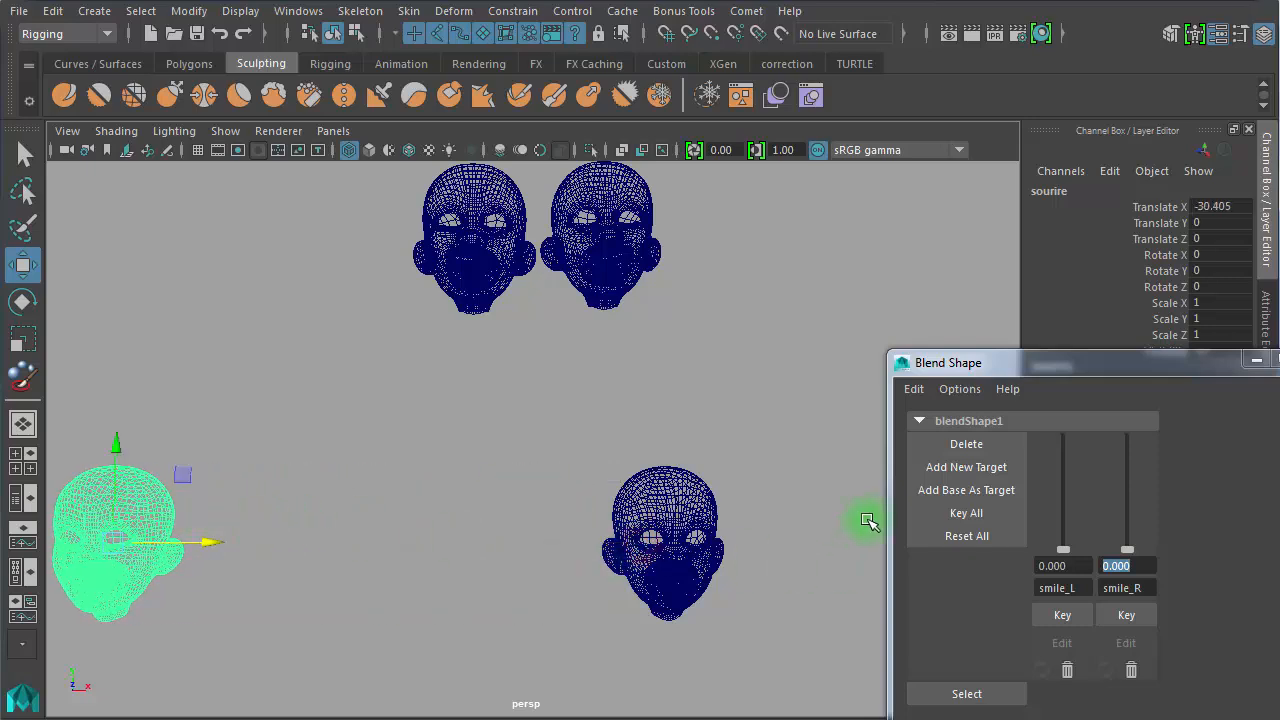
Delete the blendShape1 deformer from the neutral head
click(993, 448)
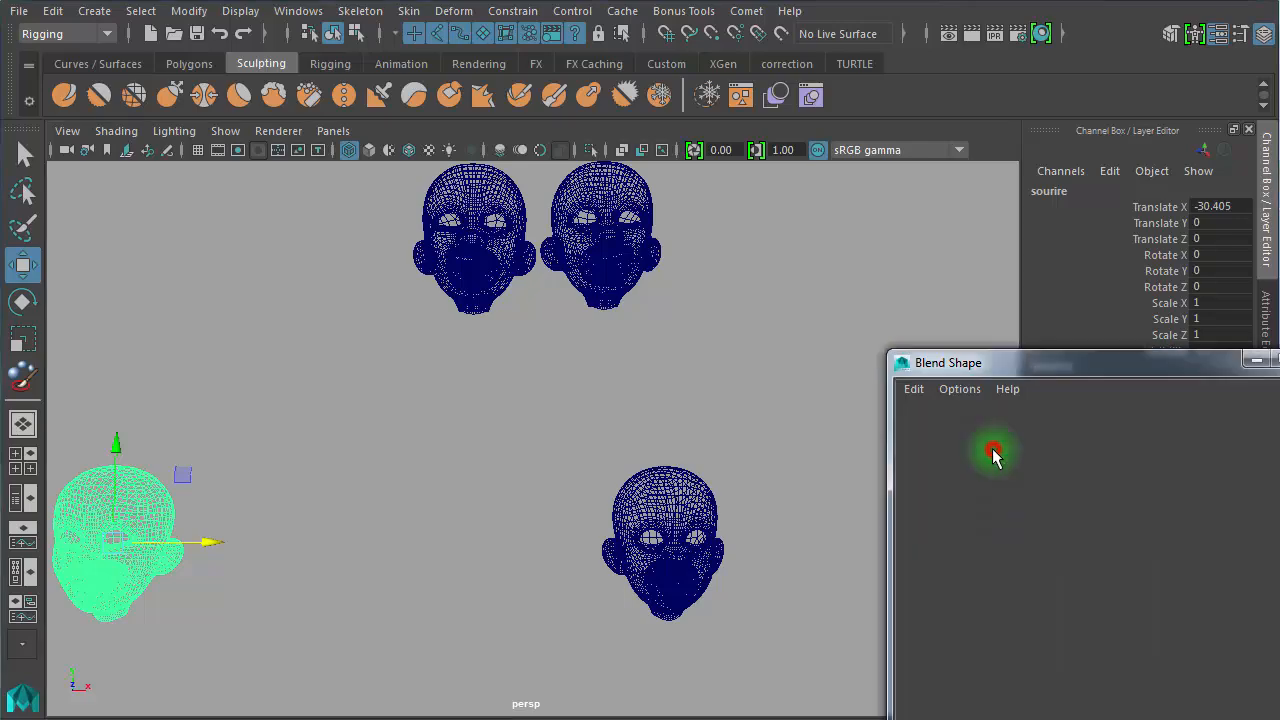
click(546, 396)
alt+middle_drag(598, 394, 606, 424)
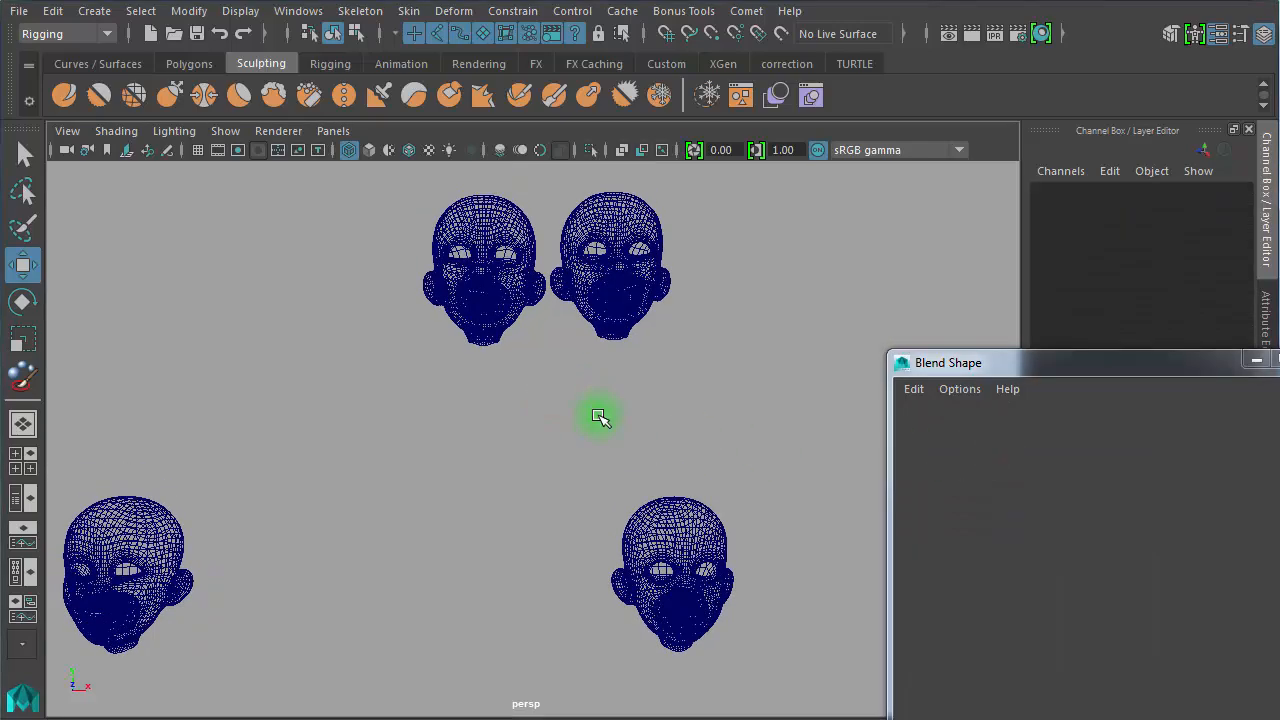
Switch the viewport to shaded display and select the smile_L head
key(5)
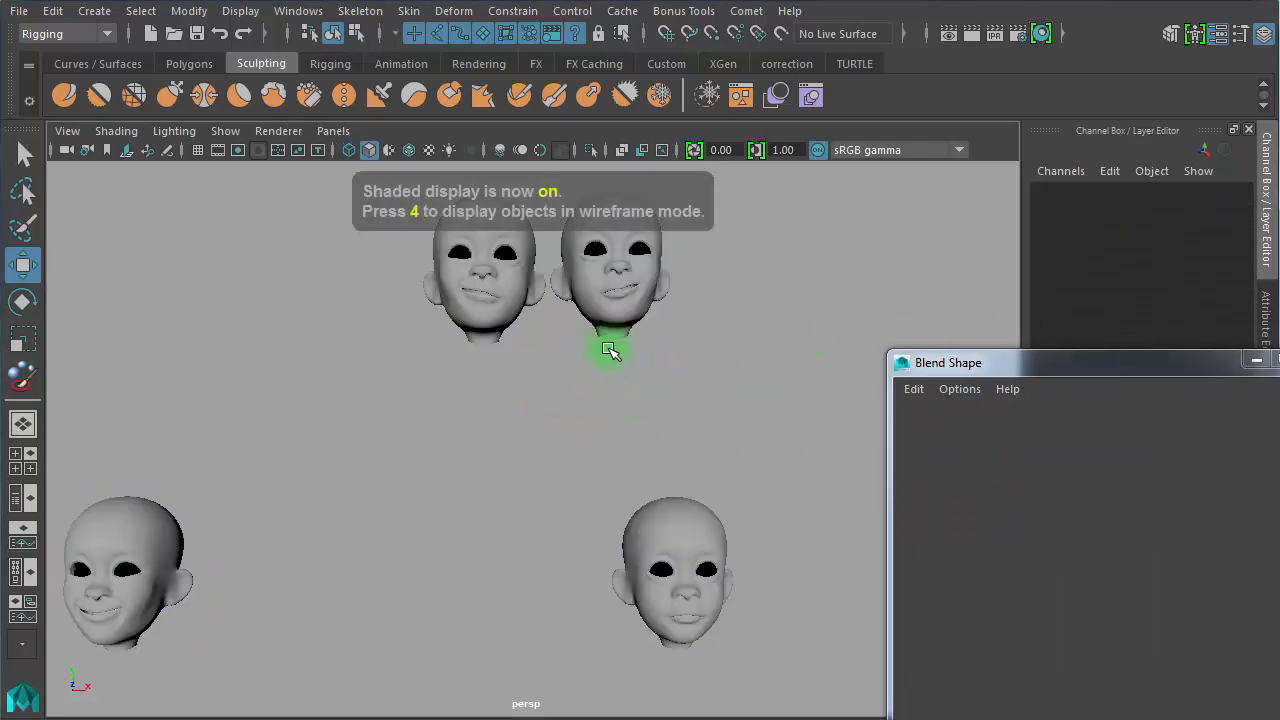
drag(651, 279, 651, 280)
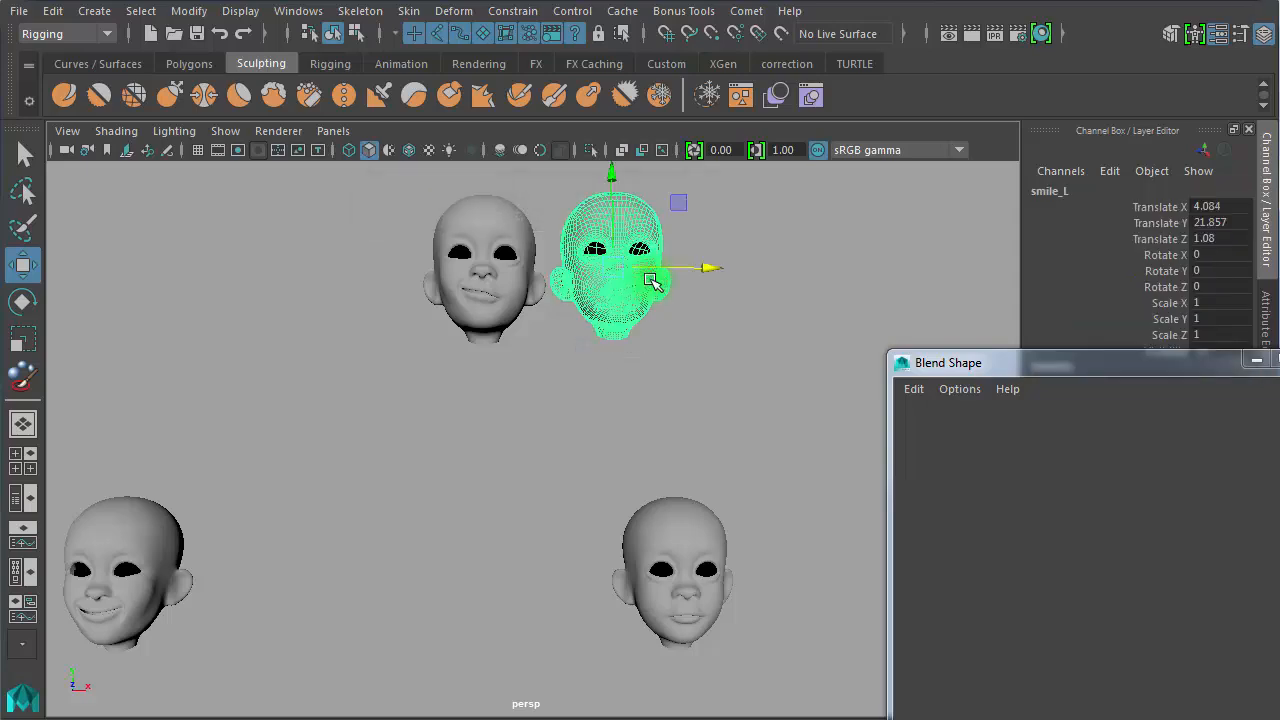
Create a blend shape on the neutral head with smile_L as its target, and set the smile_L weight to 1
click(703, 533)
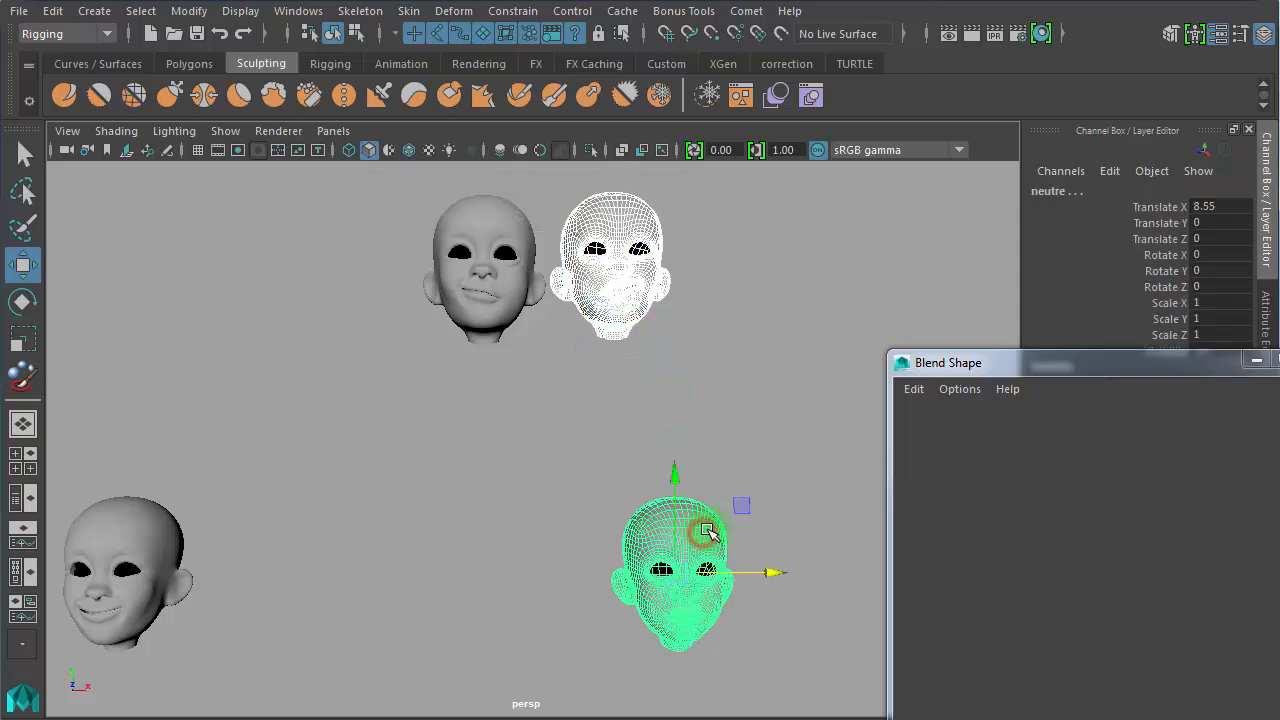
click(778, 97)
click(749, 452)
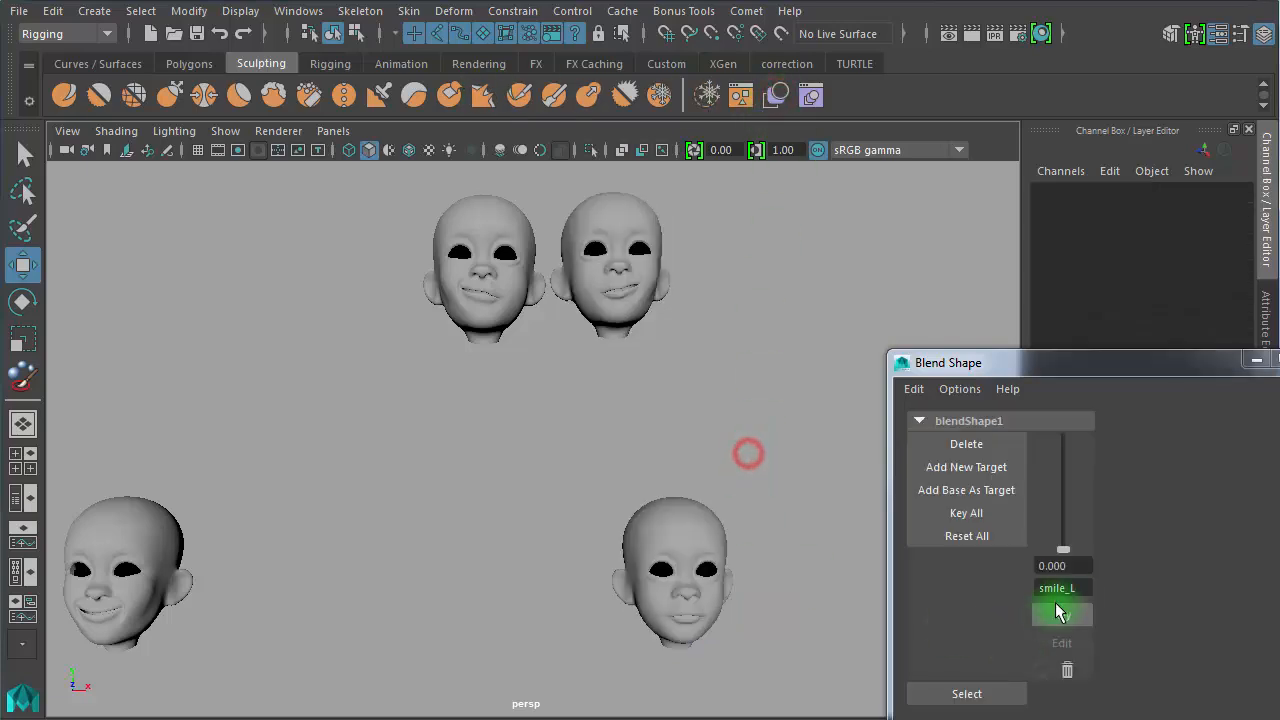
drag(1068, 558, 1077, 257)
Activate the Paint Blend Shape Weights tool on the neutral head with the Replace operation
alt+right_drag(621, 548, 806, 449)
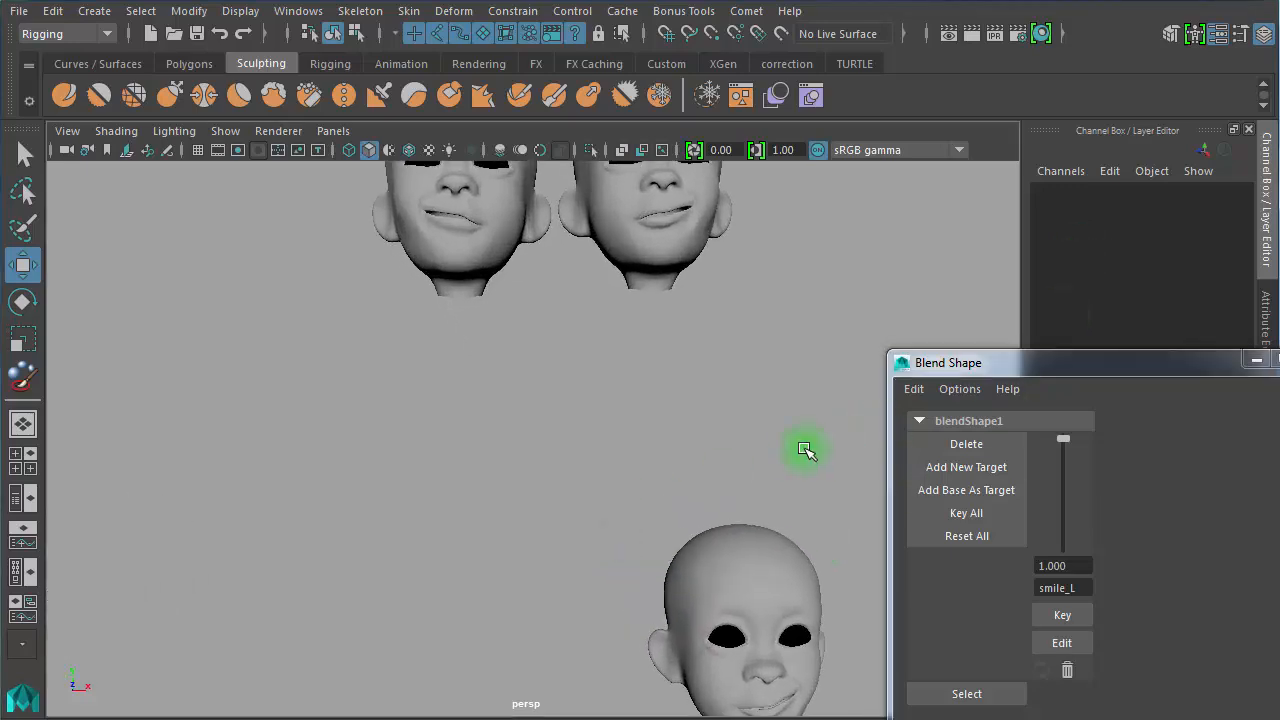
alt+middle_drag(738, 360, 637, 122)
alt+right_drag(681, 452, 852, 449)
alt+middle_drag(764, 451, 657, 550)
click(557, 343)
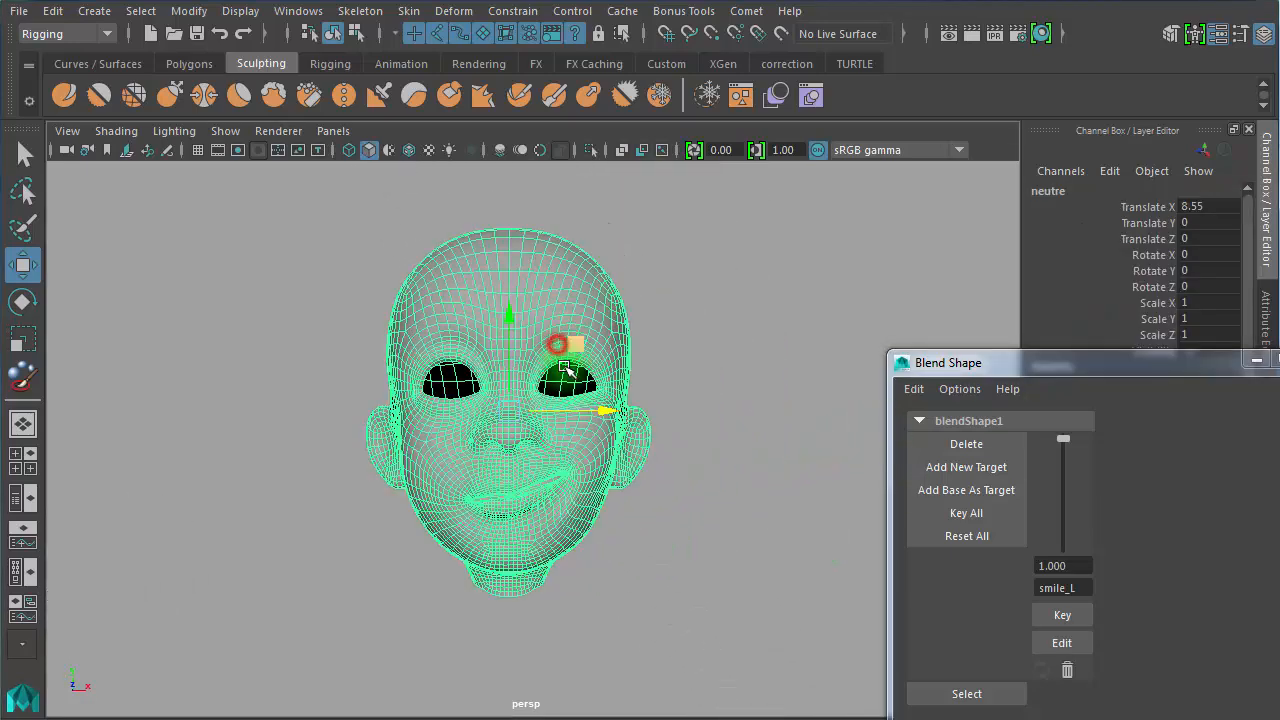
double_click(15, 378)
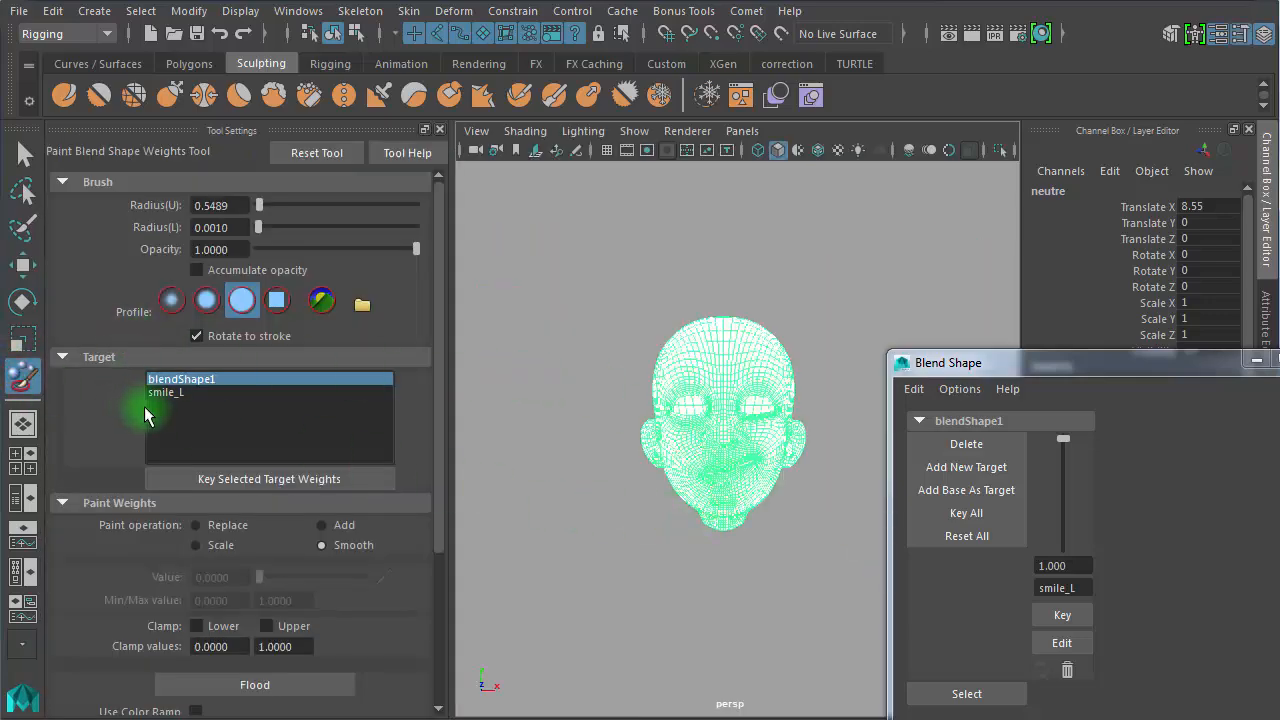
click(196, 525)
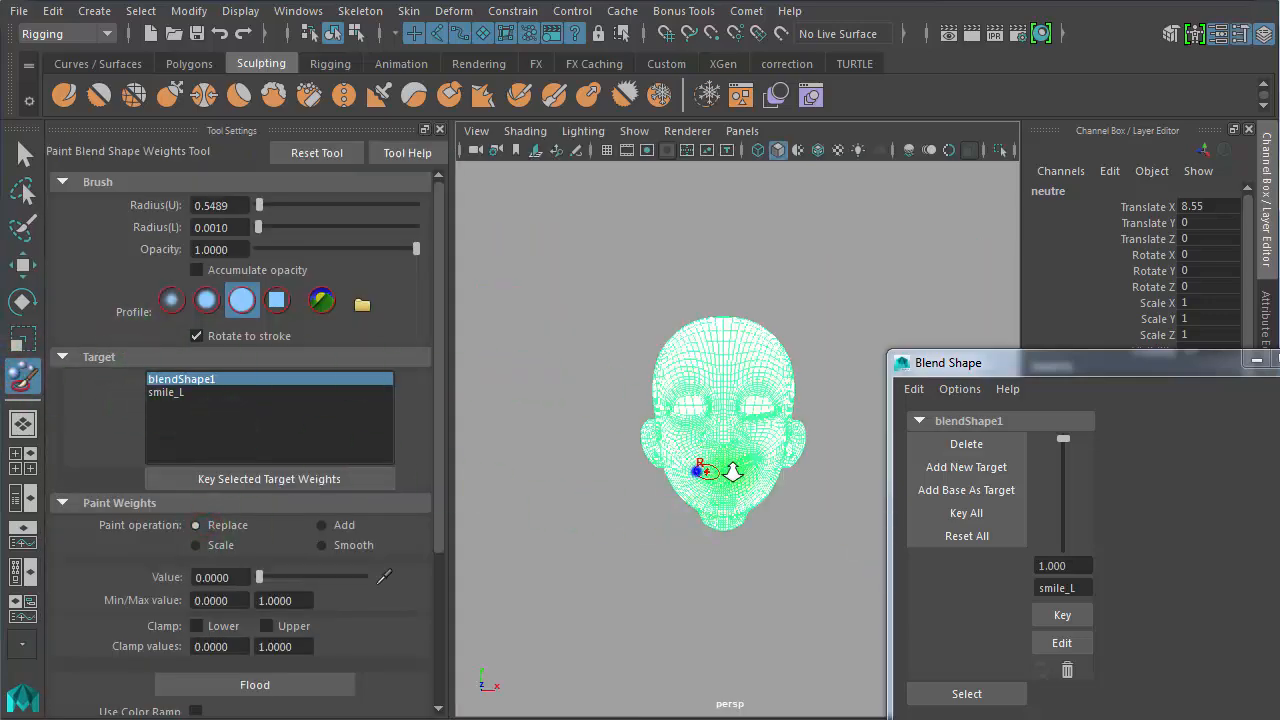
Paint zero blend shape weight on the smiling side, under and beside the eye, over the nostril and around the outer cheek
scroll(700, 490, up, 10)
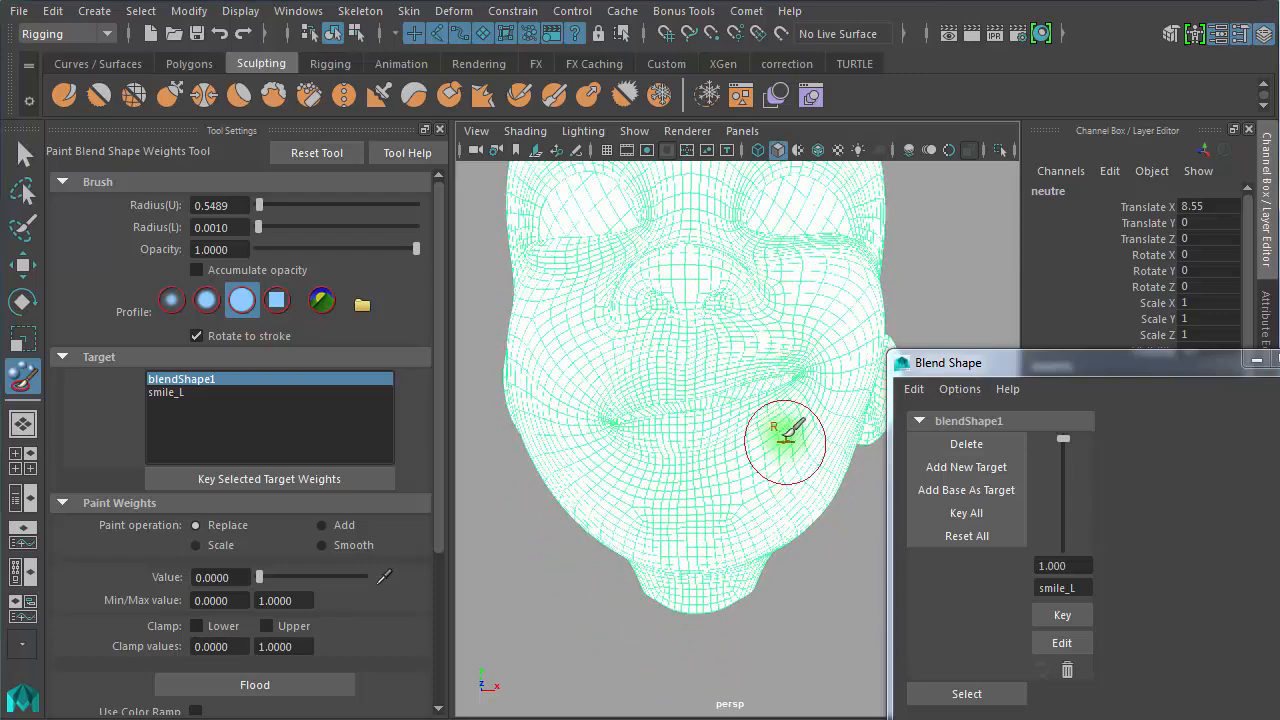
mouse_move(785, 438)
mouse_down()
mouse_move(757, 391)
mouse_move(677, 402)
mouse_move(767, 368)
mouse_up()
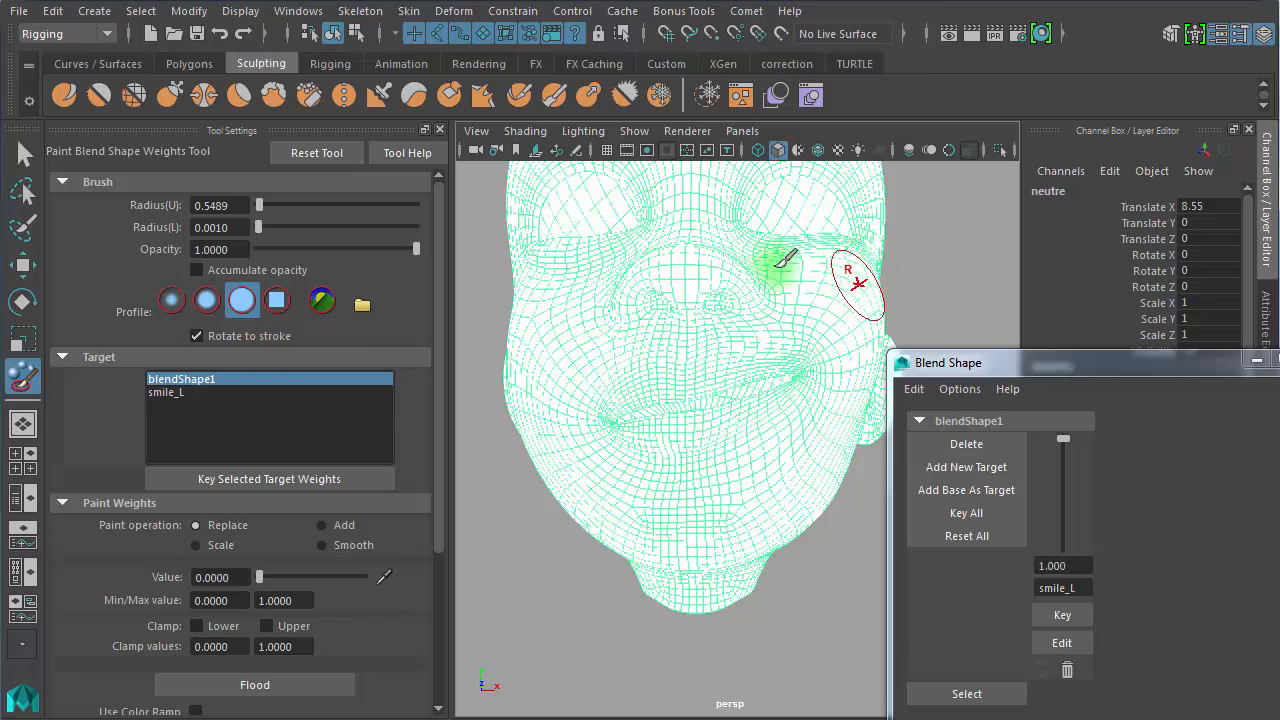
mouse_move(777, 266)
mouse_down()
mouse_move(743, 286)
mouse_move(812, 245)
mouse_move(748, 248)
mouse_move(850, 258)
mouse_move(775, 253)
mouse_move(757, 266)
mouse_move(834, 270)
mouse_up()
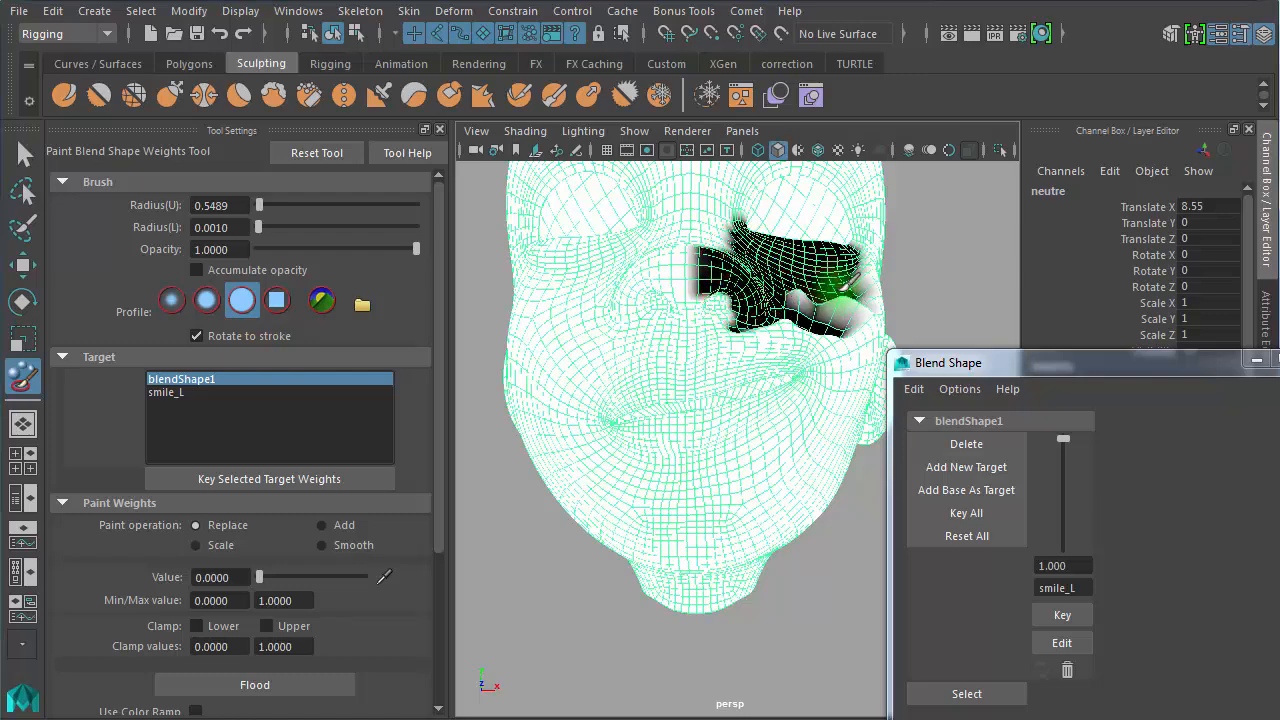
mouse_move(848, 298)
alt+mouse_down()
mouse_move(829, 286)
mouse_move(809, 303)
mouse_move(777, 266)
mouse_move(805, 297)
mouse_move(830, 285)
mouse_move(818, 410)
mouse_move(804, 397)
mouse_move(818, 446)
mouse_move(813, 366)
mouse_move(858, 235)
mouse_move(872, 240)
mouse_move(855, 316)
alt+mouse_up()
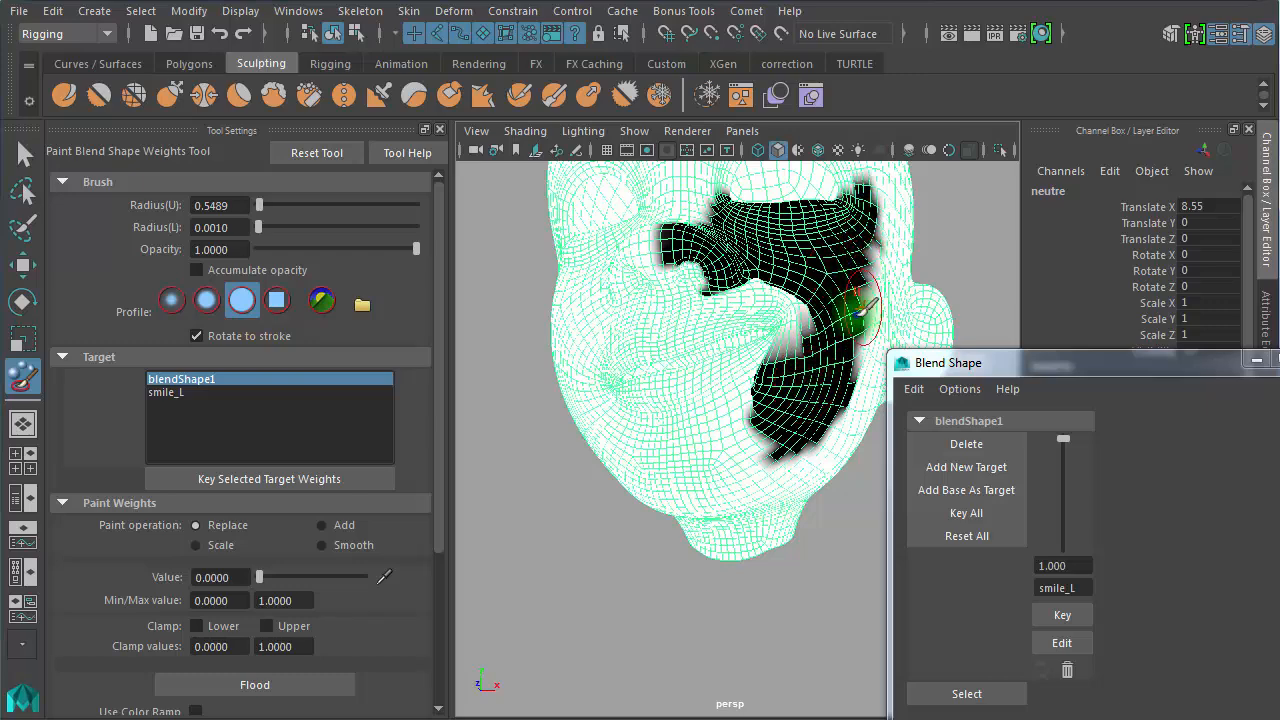
alt+right_drag(857, 314, 846, 323)
mouse_move(846, 323)
alt+mouse_down()
mouse_move(790, 409)
mouse_move(823, 300)
mouse_move(780, 445)
mouse_move(821, 357)
alt+mouse_up()
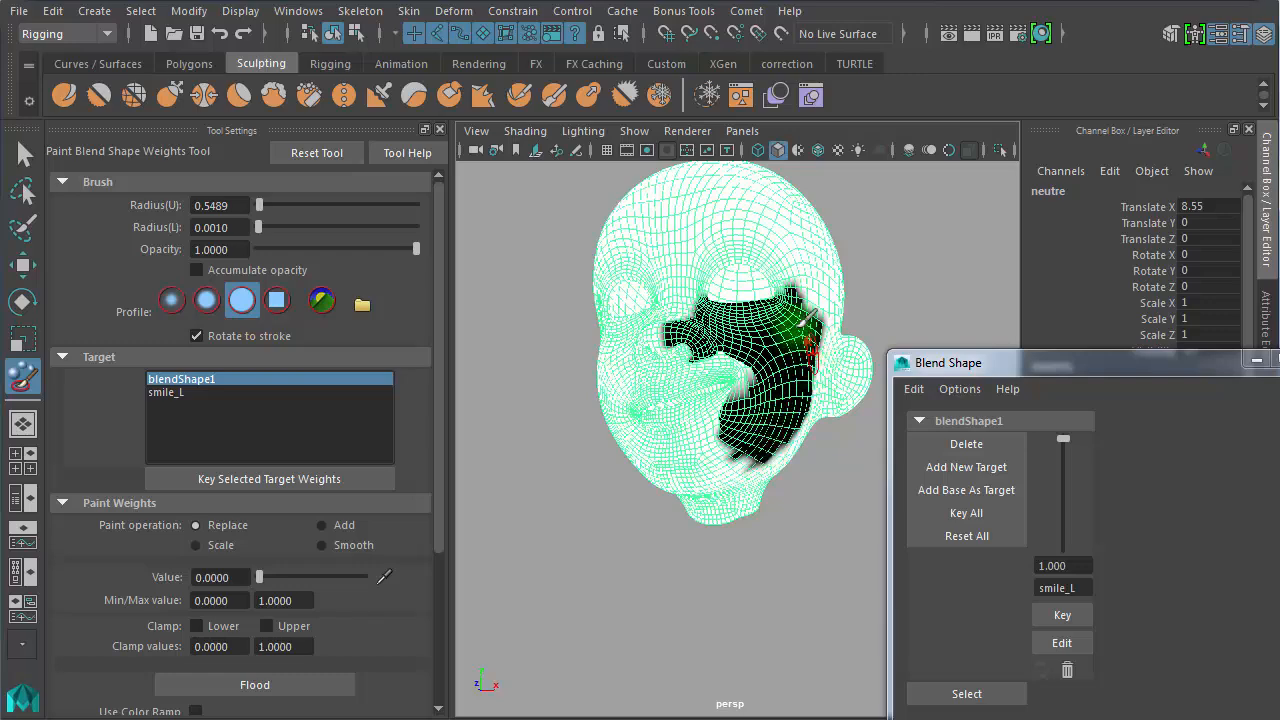
alt+drag(756, 314, 791, 311)
alt+right_drag(766, 309, 813, 308)
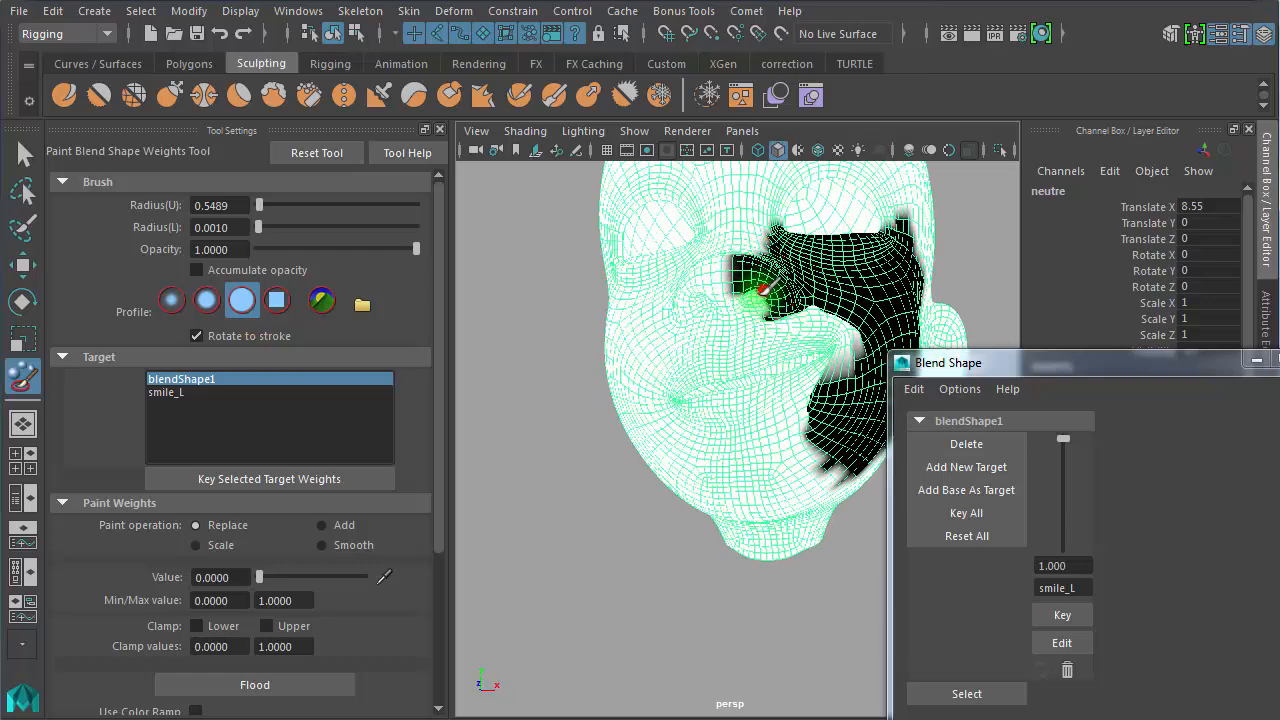
mouse_move(762, 290)
mouse_down()
mouse_move(745, 265)
mouse_move(760, 208)
mouse_move(858, 258)
mouse_move(899, 209)
mouse_up()
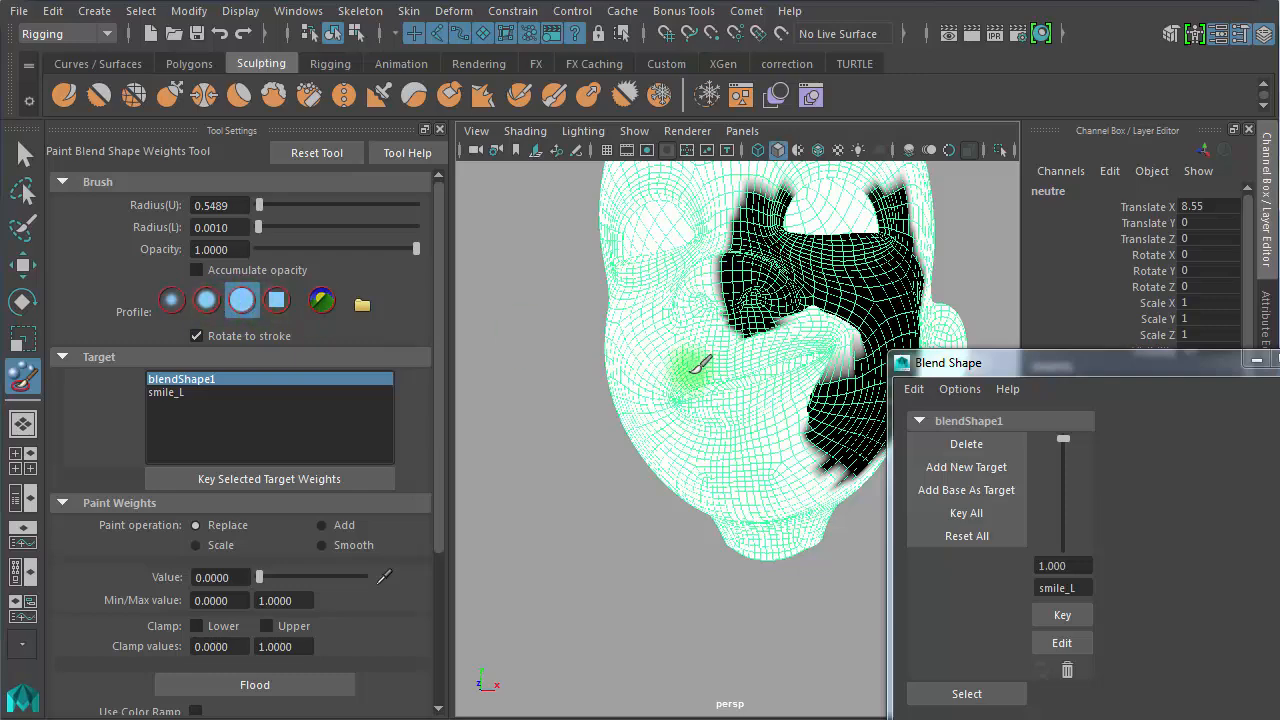
Switch the paint operation to Smooth and flood the blend shape weights several times to soften the painted borders
click(325, 548)
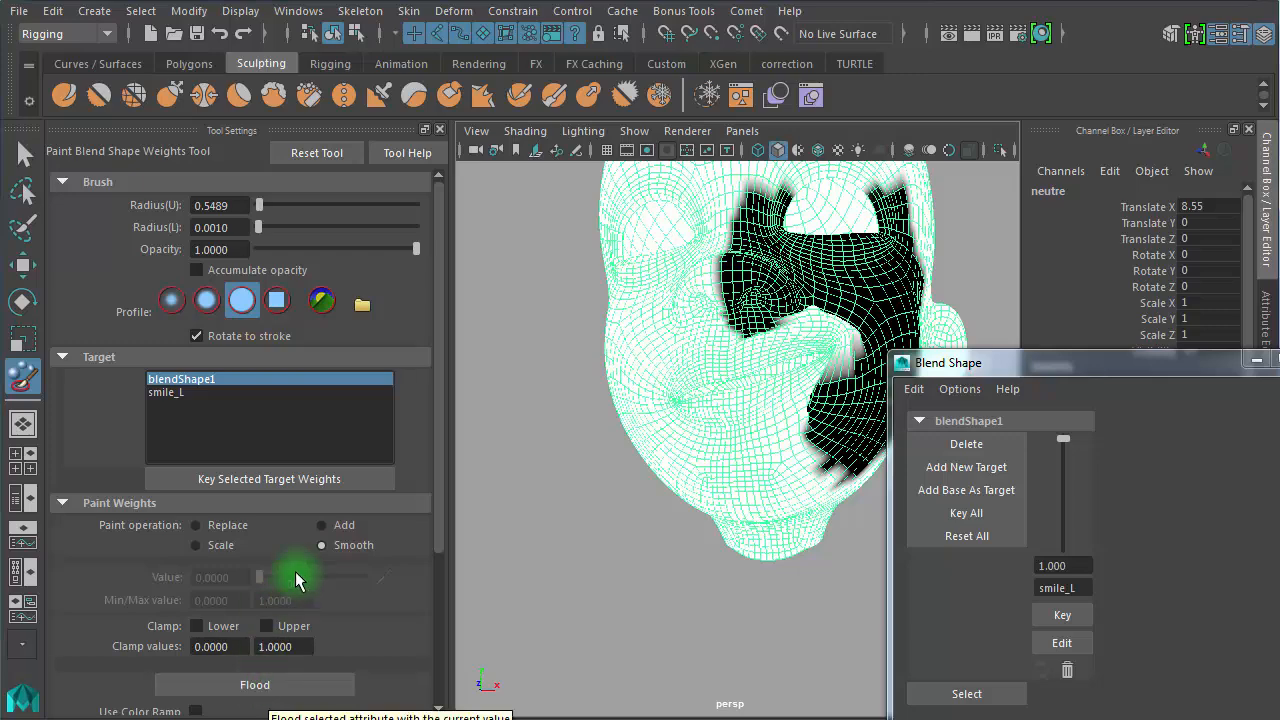
click(262, 684)
click(262, 685)
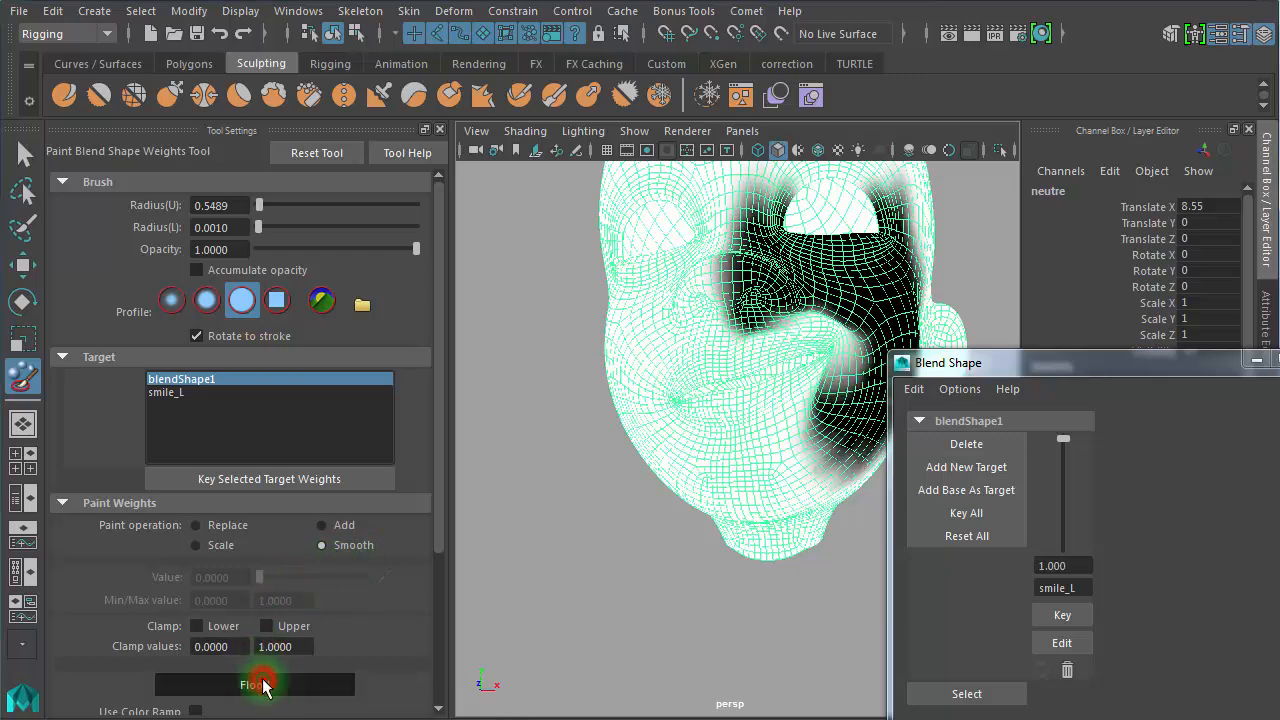
click(262, 685)
click(262, 685)
click(262, 685)
Replace the weights with zero along the side of the face up to the ear and around the smiling side's eye
mouse_move(786, 571)
alt+mouse_down()
mouse_move(680, 578)
mouse_move(671, 540)
mouse_move(685, 550)
alt+mouse_up()
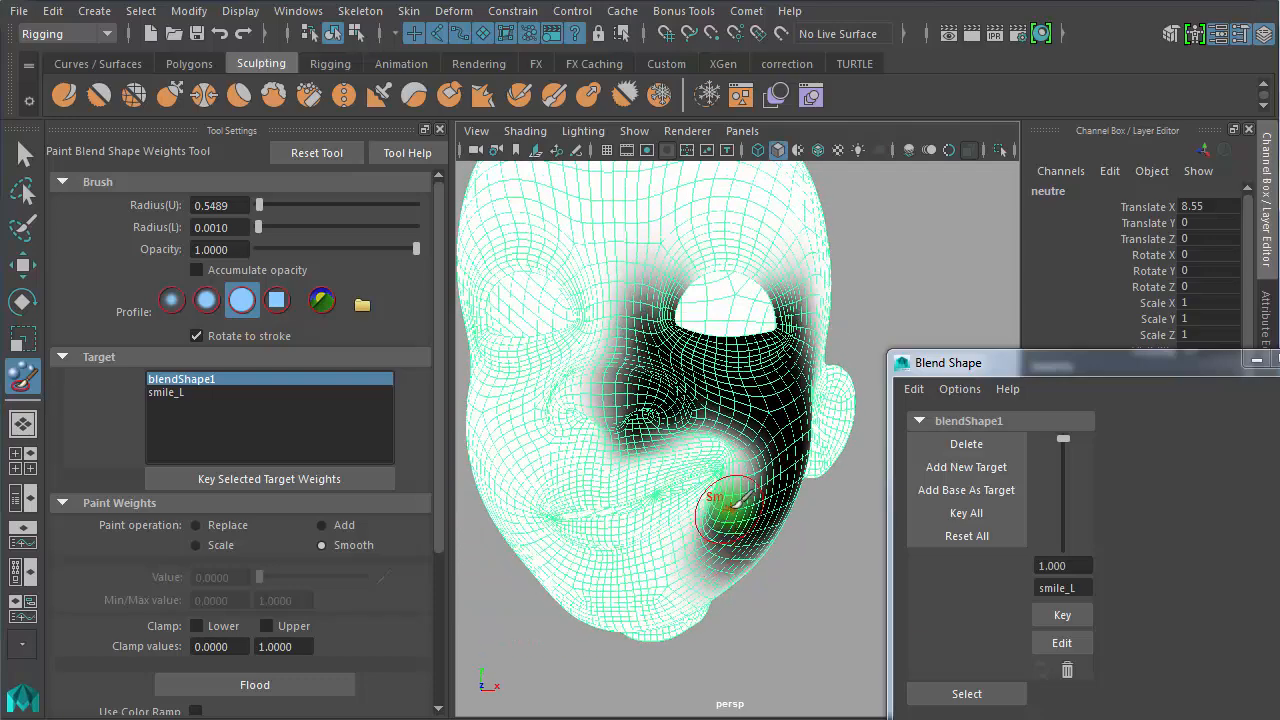
click(205, 524)
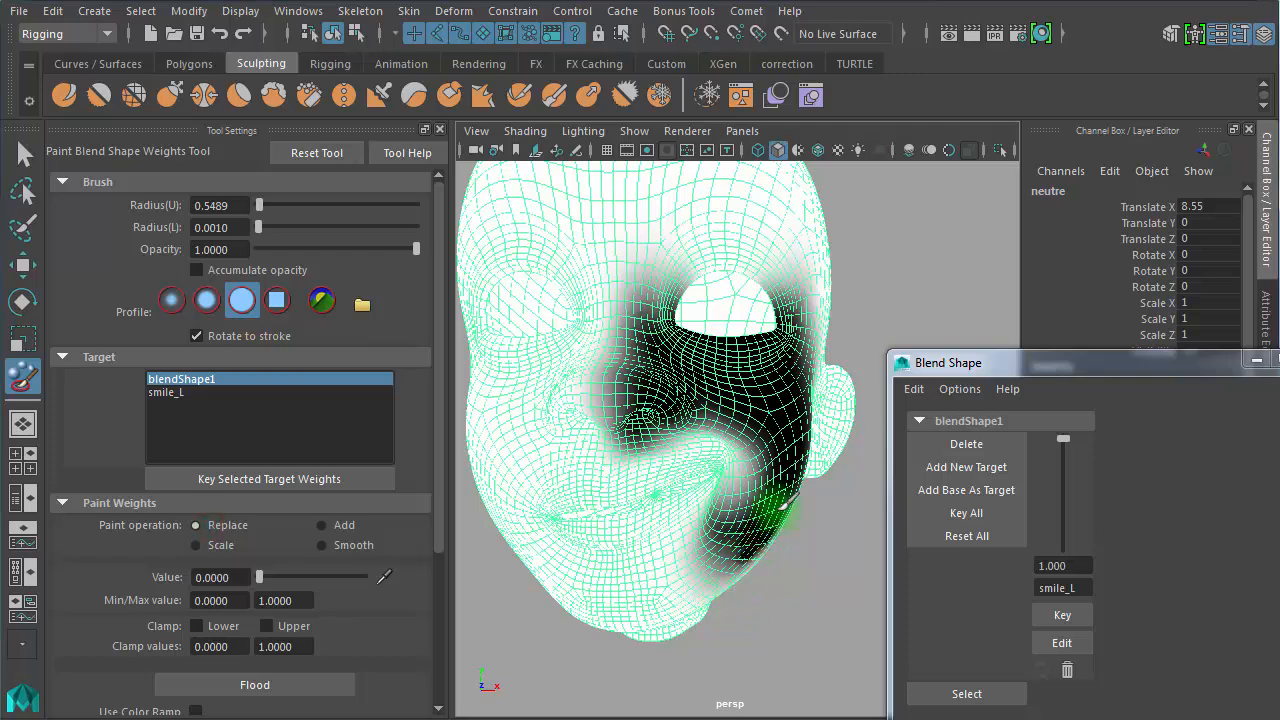
drag(1080, 368, 980, 194)
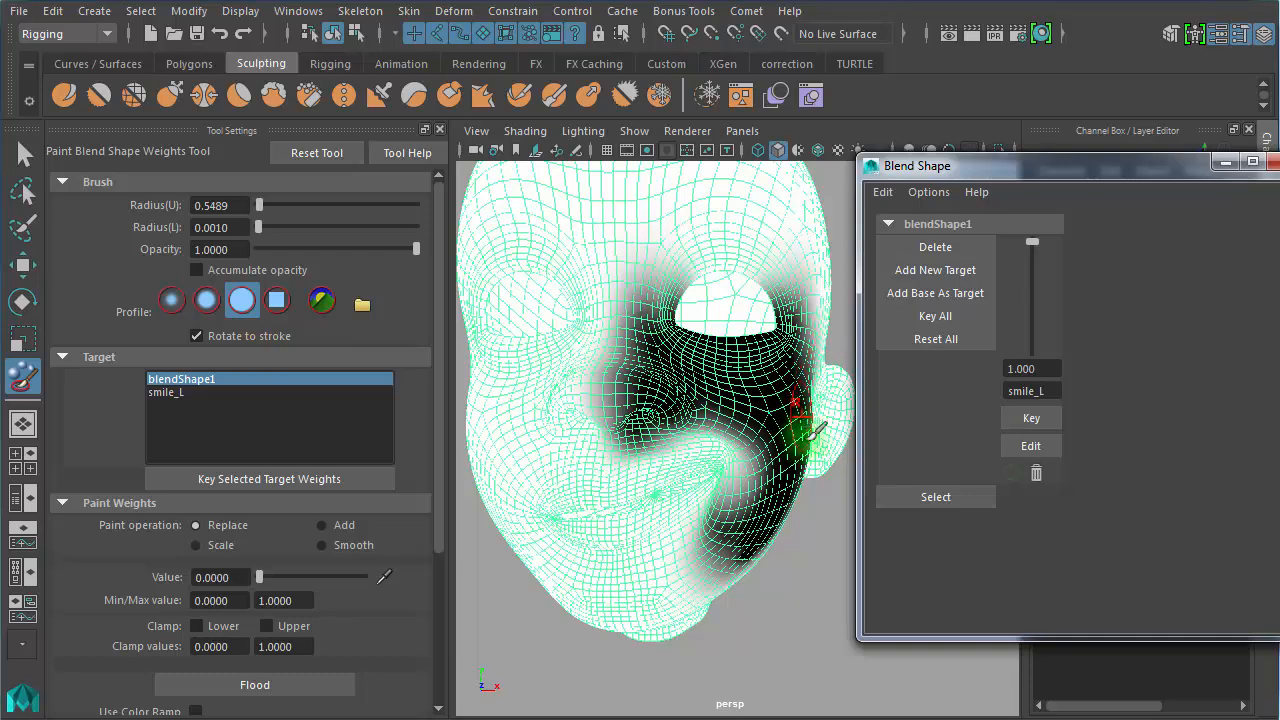
mouse_move(808, 520)
alt+mouse_down()
mouse_move(746, 528)
mouse_move(800, 483)
mouse_move(851, 466)
mouse_move(749, 437)
alt+mouse_up()
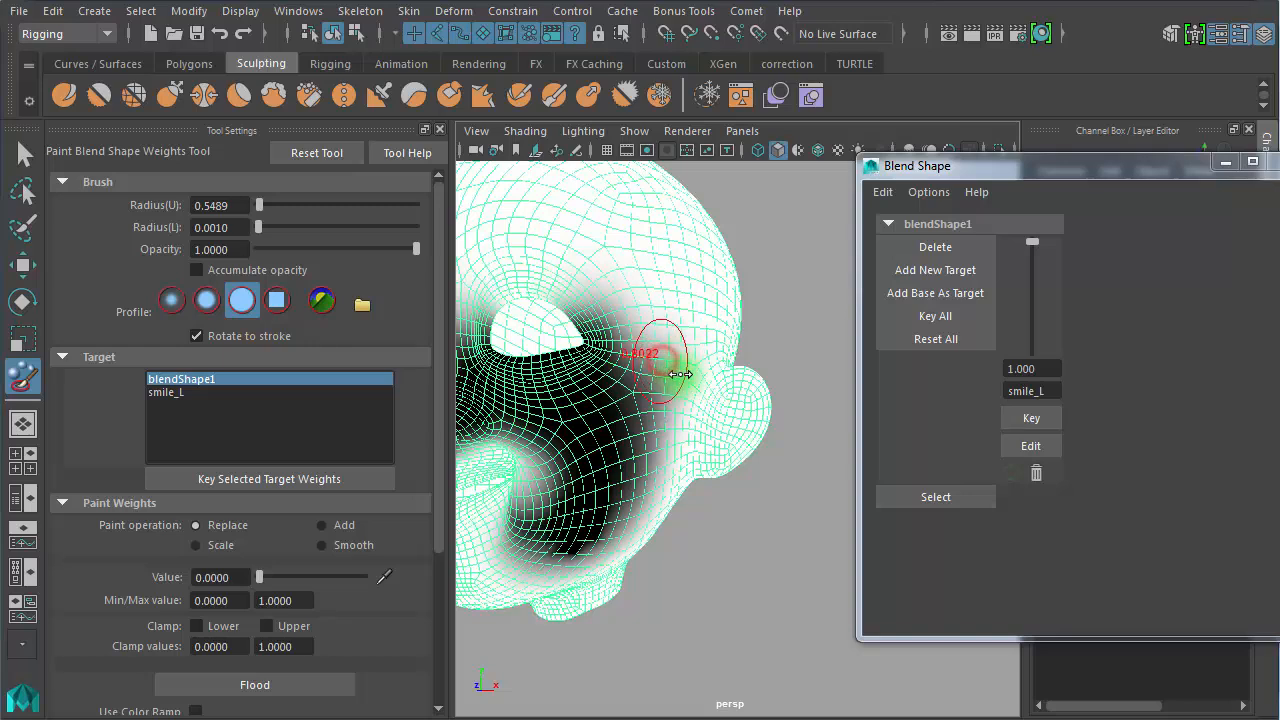
mouse_move(671, 345)
mouse_down()
mouse_move(665, 500)
mouse_move(630, 545)
mouse_up()
drag(700, 452, 724, 324)
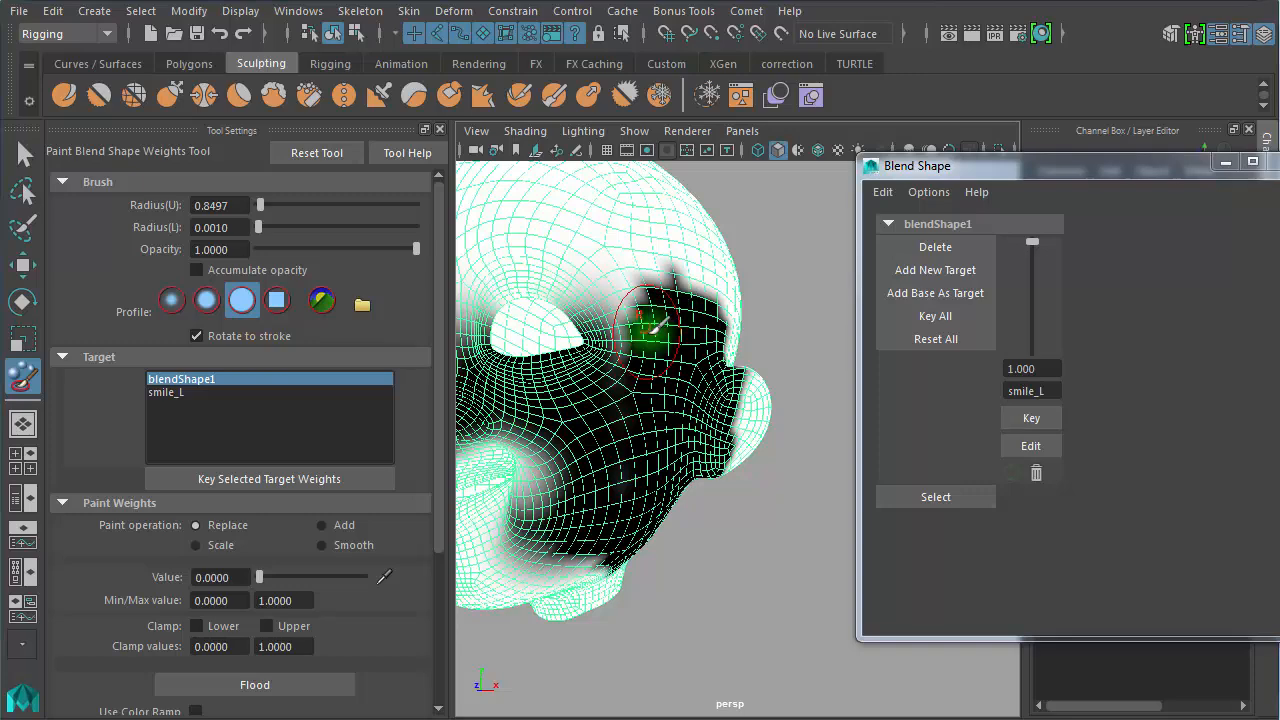
mouse_move(652, 325)
mouse_down()
mouse_move(604, 340)
mouse_move(680, 343)
mouse_move(707, 328)
mouse_up()
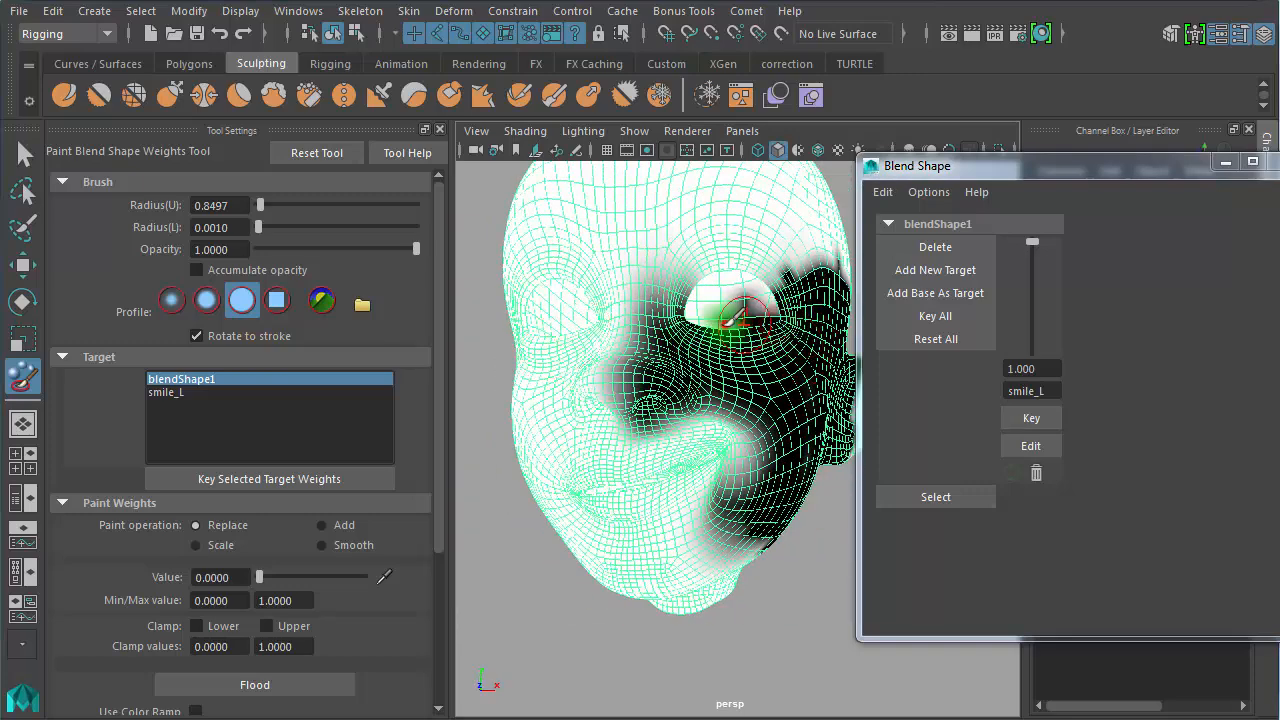
drag(690, 290, 722, 283)
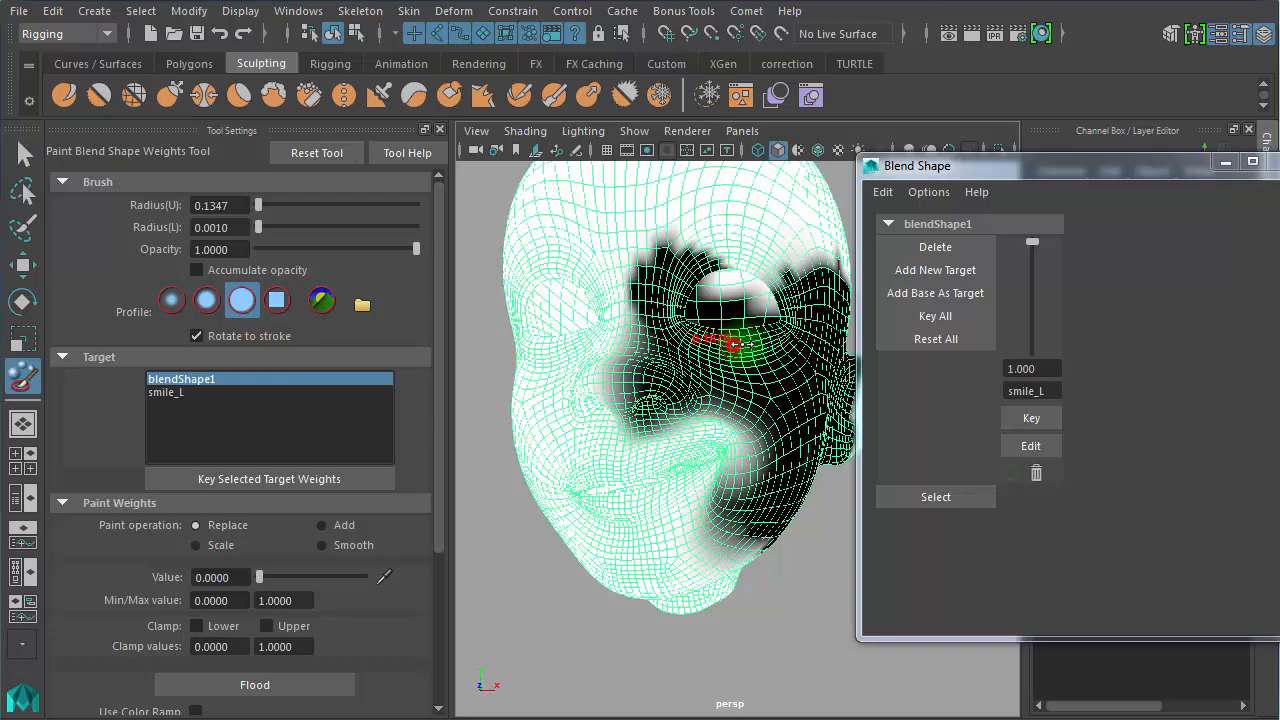
drag(753, 343, 764, 338)
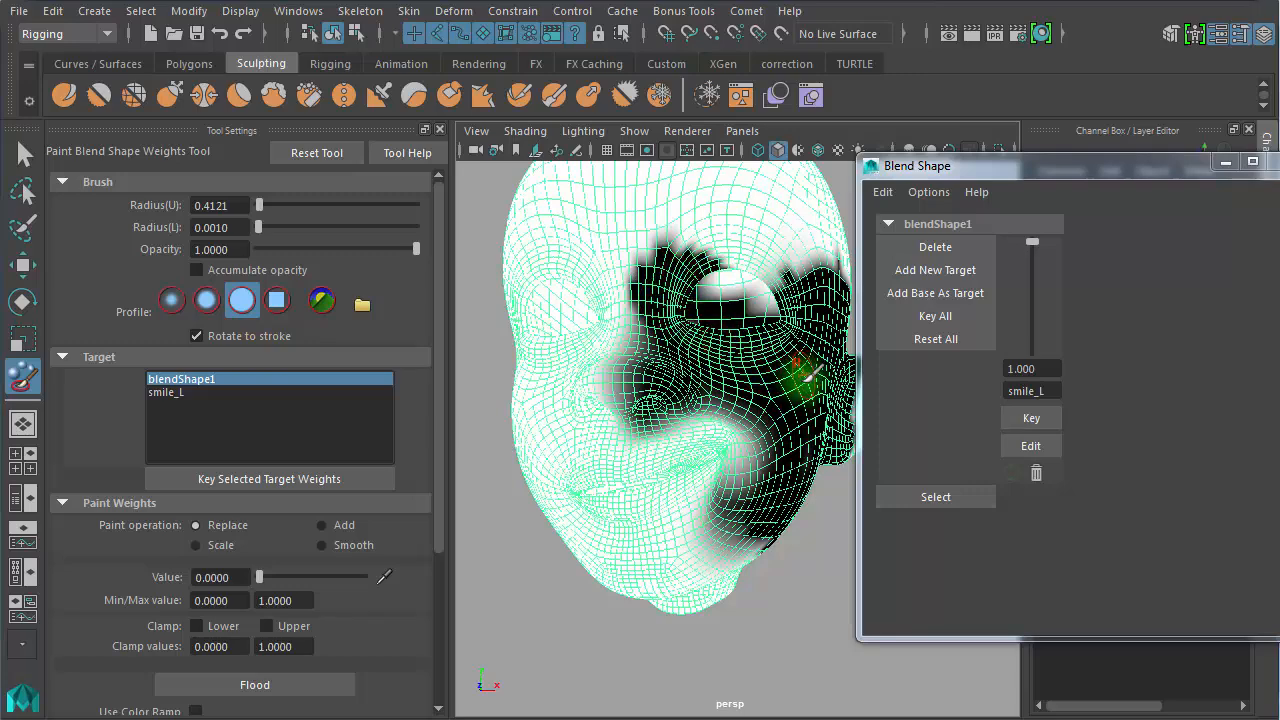
Restore full weight on the stray black patches at the back of the head with the inverted Replace brush
mouse_move(800, 380)
alt+mouse_down()
mouse_move(626, 377)
mouse_move(488, 330)
alt+mouse_up()
mouse_move(624, 384)
alt+mouse_down()
mouse_move(626, 371)
mouse_move(709, 423)
mouse_move(703, 394)
mouse_move(632, 432)
mouse_move(600, 423)
mouse_move(749, 457)
mouse_move(880, 549)
mouse_move(686, 389)
alt+mouse_up()
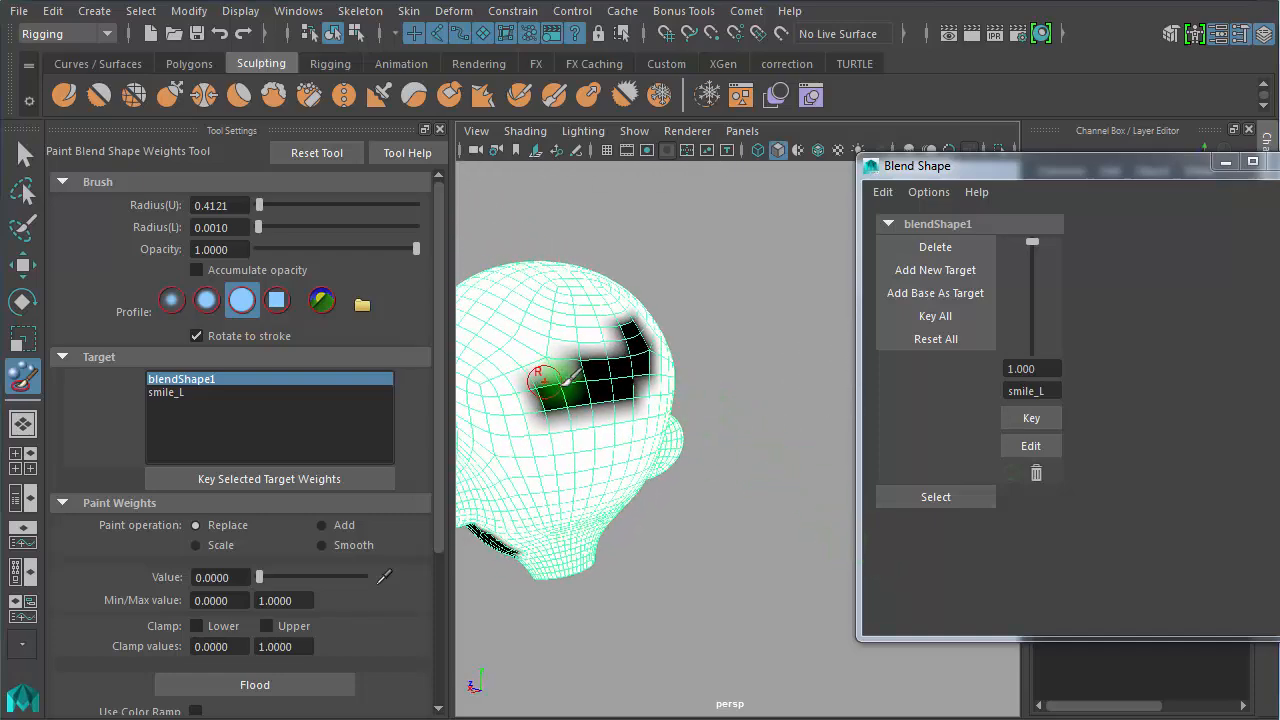
mouse_move(567, 382)
mouse_down()
mouse_move(586, 363)
mouse_move(574, 349)
mouse_move(545, 388)
mouse_move(568, 410)
mouse_up()
mouse_move(571, 334)
ctrl+mouse_down()
mouse_move(574, 354)
mouse_move(600, 362)
mouse_move(620, 350)
mouse_move(640, 372)
mouse_move(651, 358)
ctrl+mouse_up()
ctrl+drag(603, 397, 715, 395)
alt+right_drag(504, 372, 416, 371)
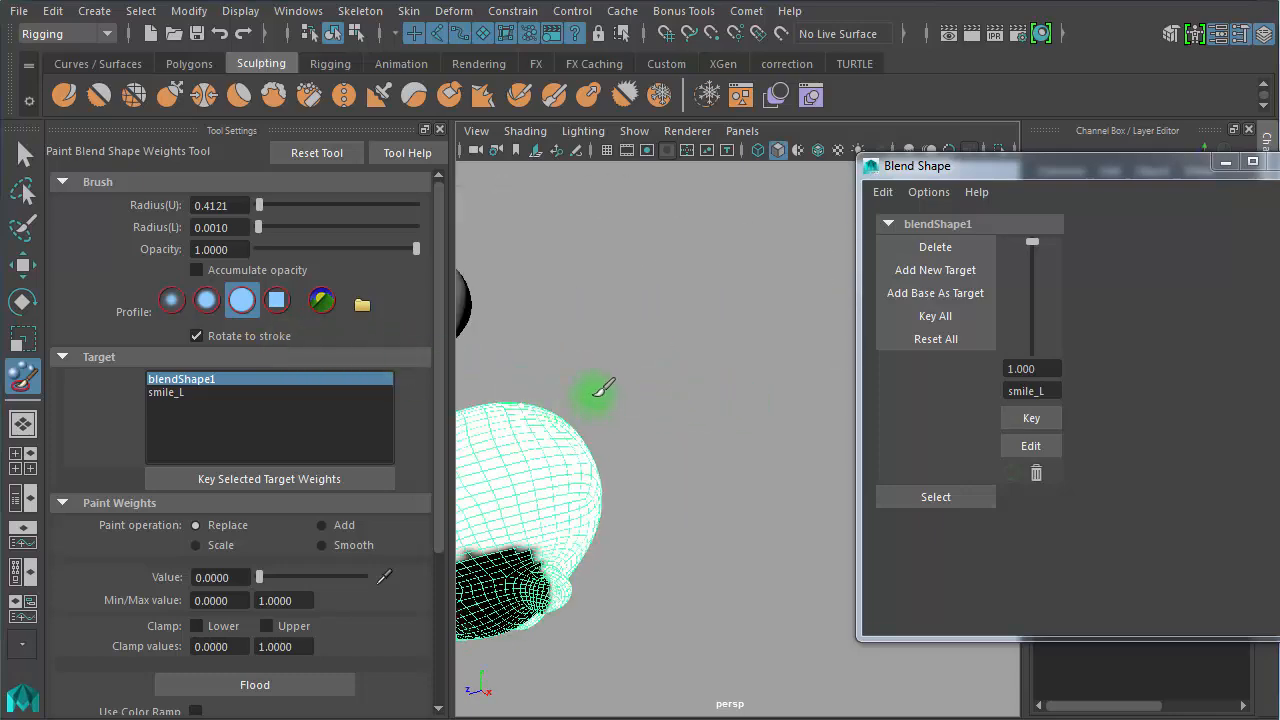
Check the painted face by moving the smile_L weight away from and back to 1
mouse_move(679, 377)
alt+mouse_down()
mouse_move(797, 346)
mouse_move(663, 354)
mouse_move(714, 318)
mouse_move(649, 251)
alt+mouse_up()
alt+right_drag(677, 303, 757, 305)
alt+drag(716, 336, 723, 336)
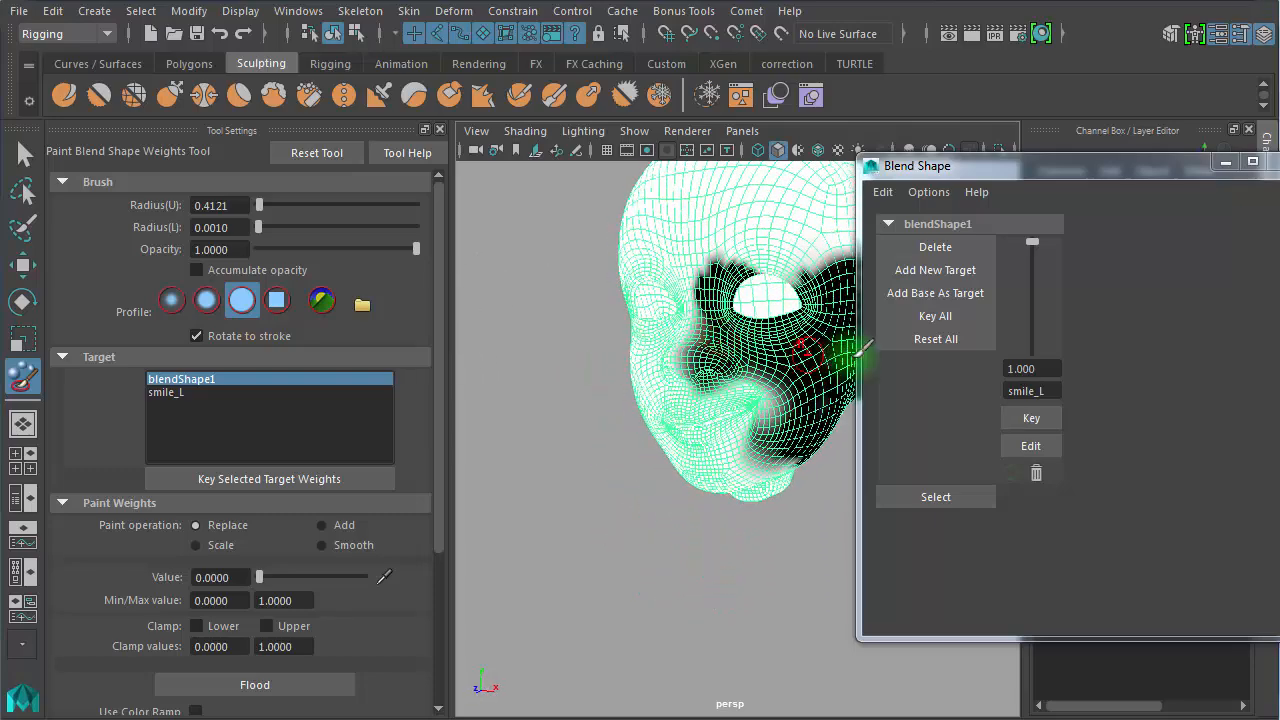
drag(1032, 242, 1003, 206)
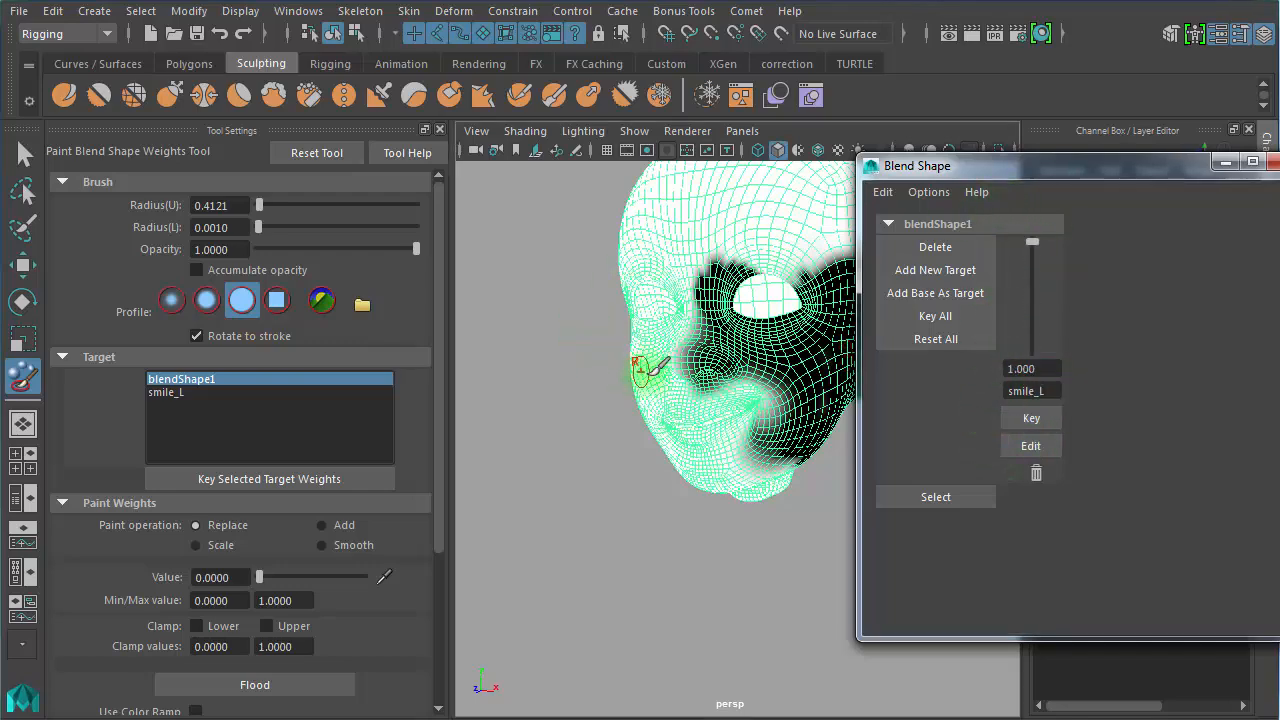
alt+right_drag(646, 366, 651, 371)
alt+middle_drag(651, 371, 600, 510)
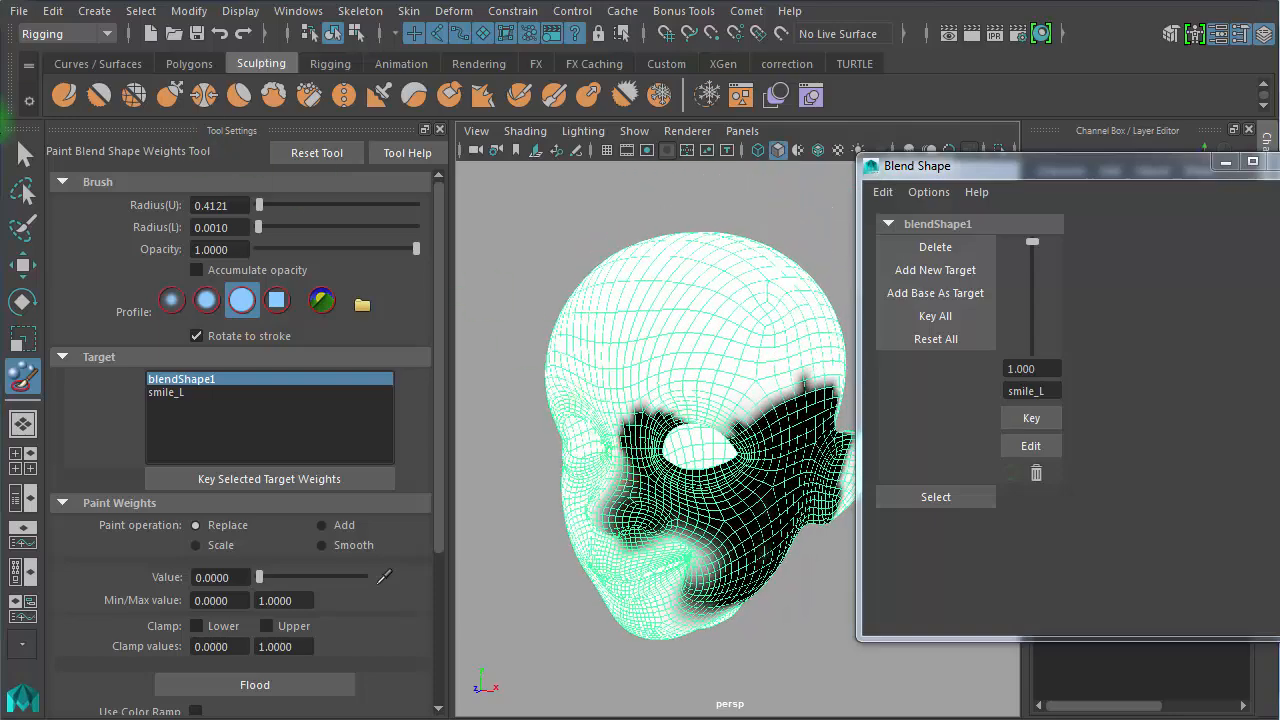
Leave weight painting, deselect the head and examine the shaded mouth corner while varying the smile_L weight
click(18, 150)
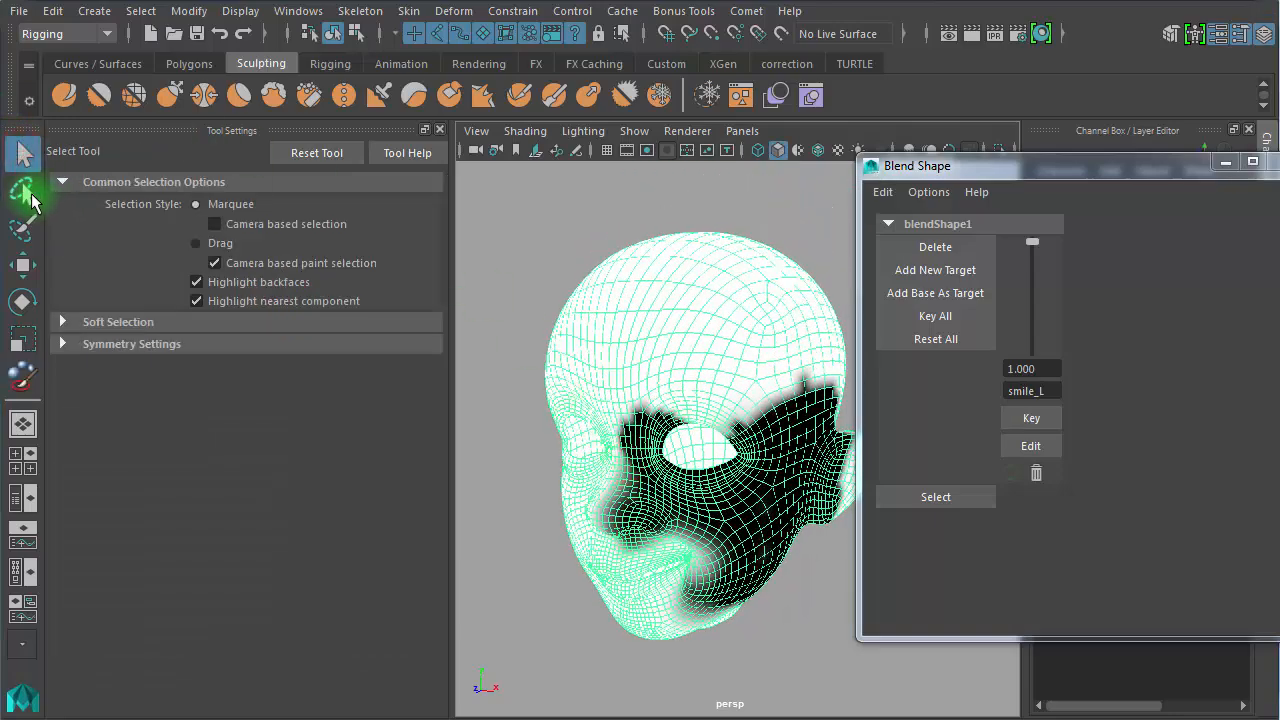
click(504, 290)
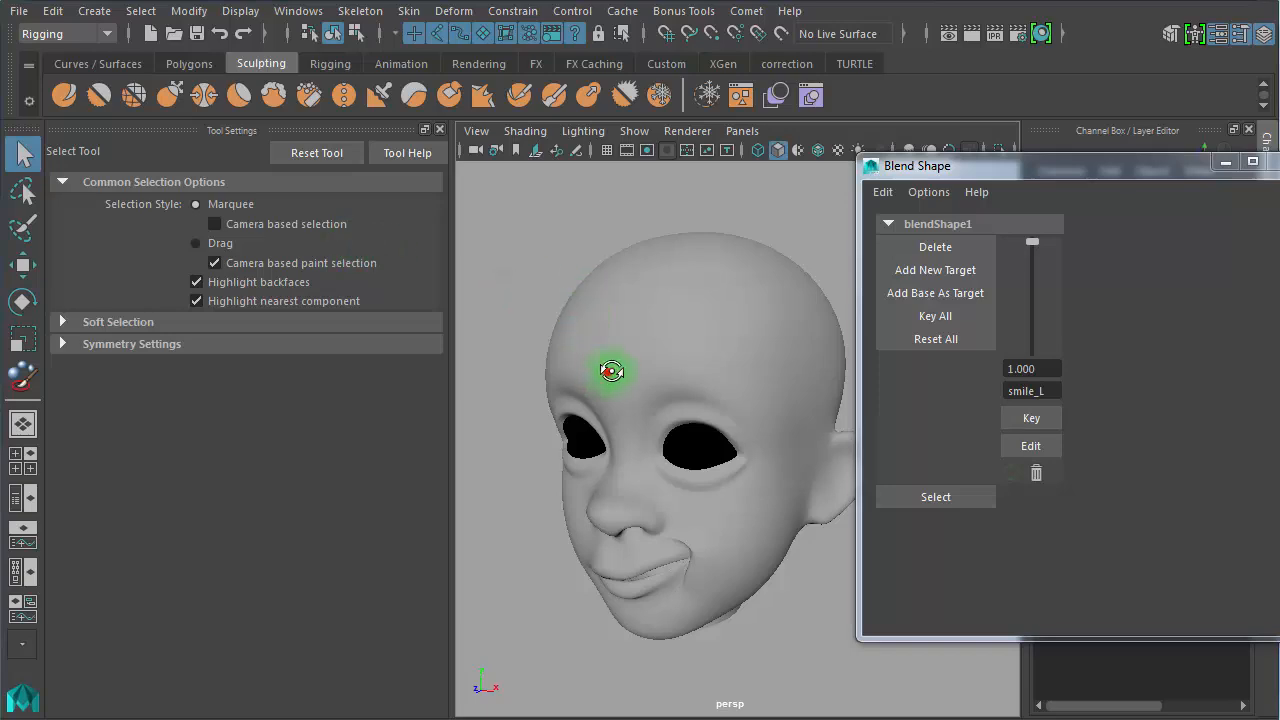
alt+drag(606, 366, 608, 310)
alt+middle_drag(608, 310, 580, 312)
alt+right_drag(594, 315, 662, 333)
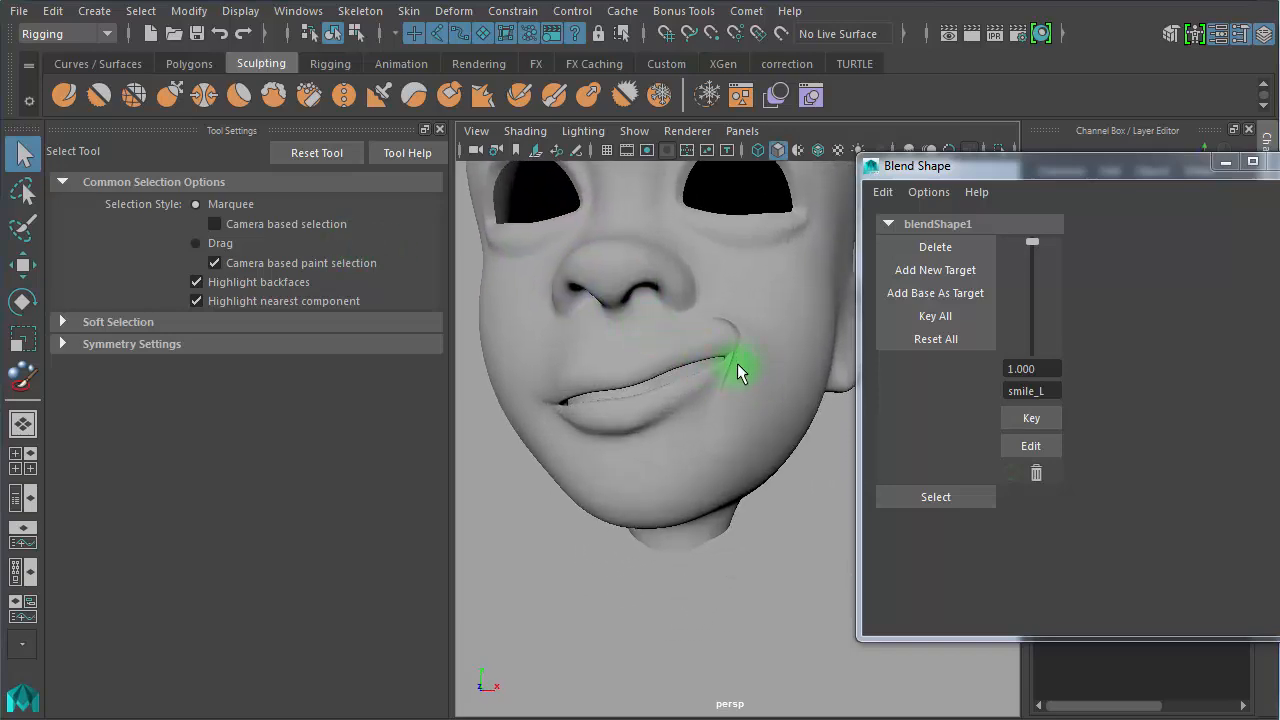
click(1035, 280)
mouse_move(1043, 249)
mouse_down()
mouse_move(1036, 314)
mouse_move(1036, 245)
mouse_up()
click(670, 355)
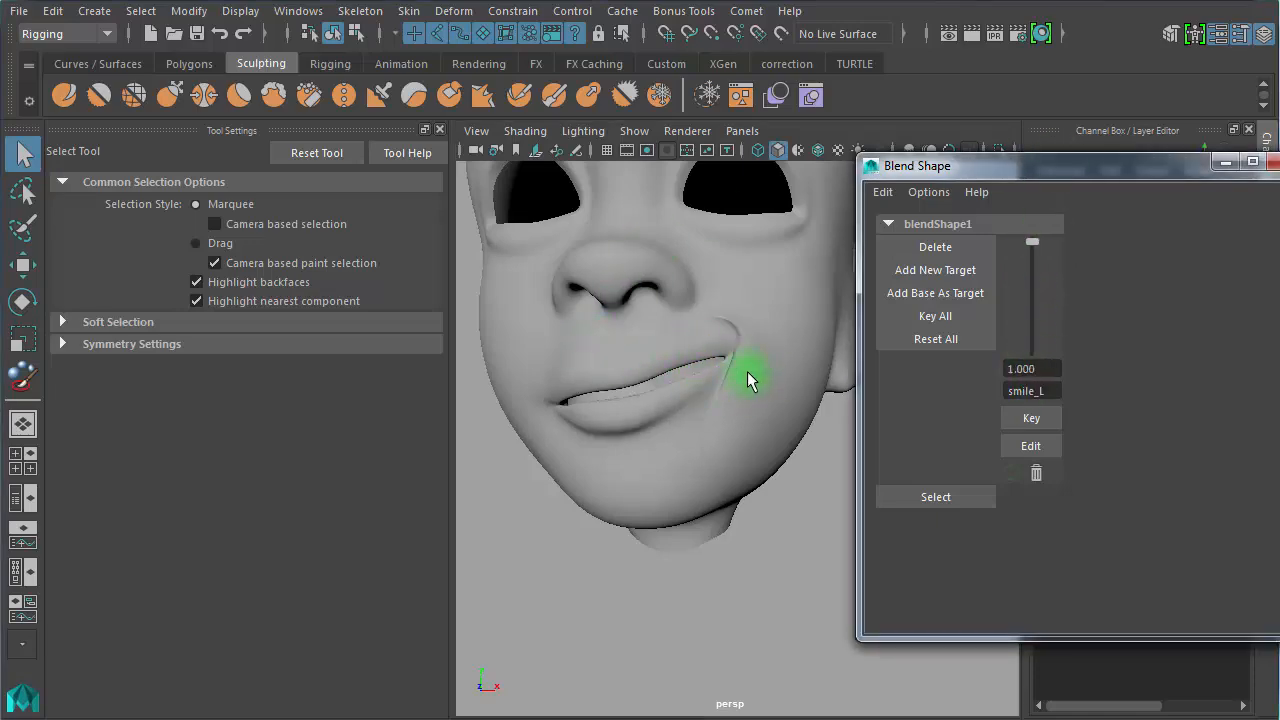
Reselect the head with the Paint Blend Shape Weights tool and paint full weight back around the smiling mouth corner
click(756, 416)
click(16, 340)
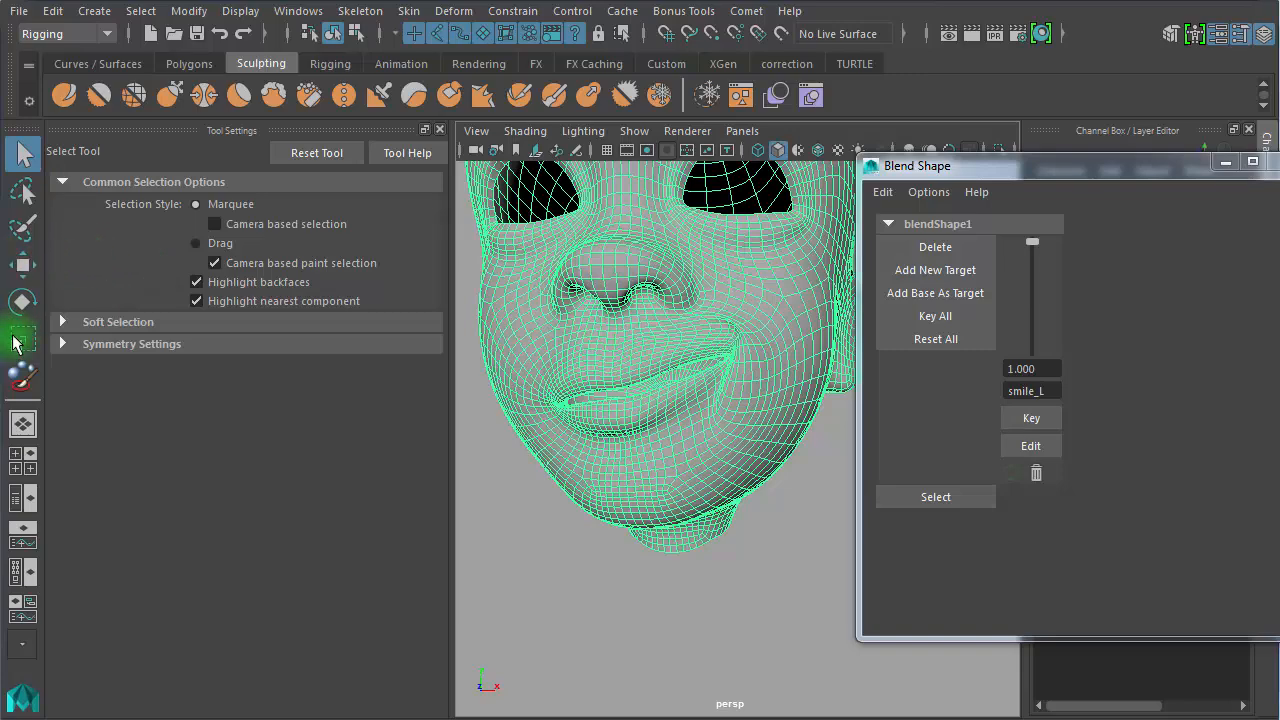
click(22, 377)
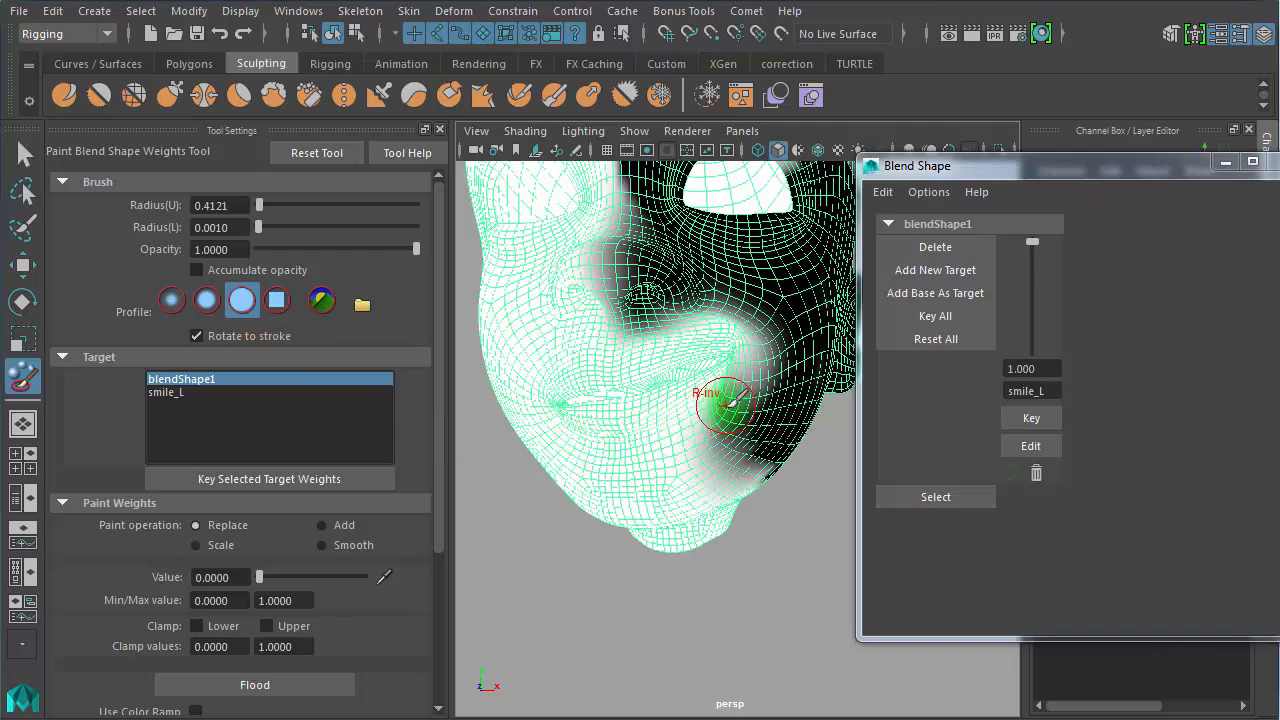
mouse_move(726, 404)
ctrl+mouse_down()
mouse_move(730, 356)
mouse_move(703, 444)
mouse_move(720, 378)
ctrl+mouse_up()
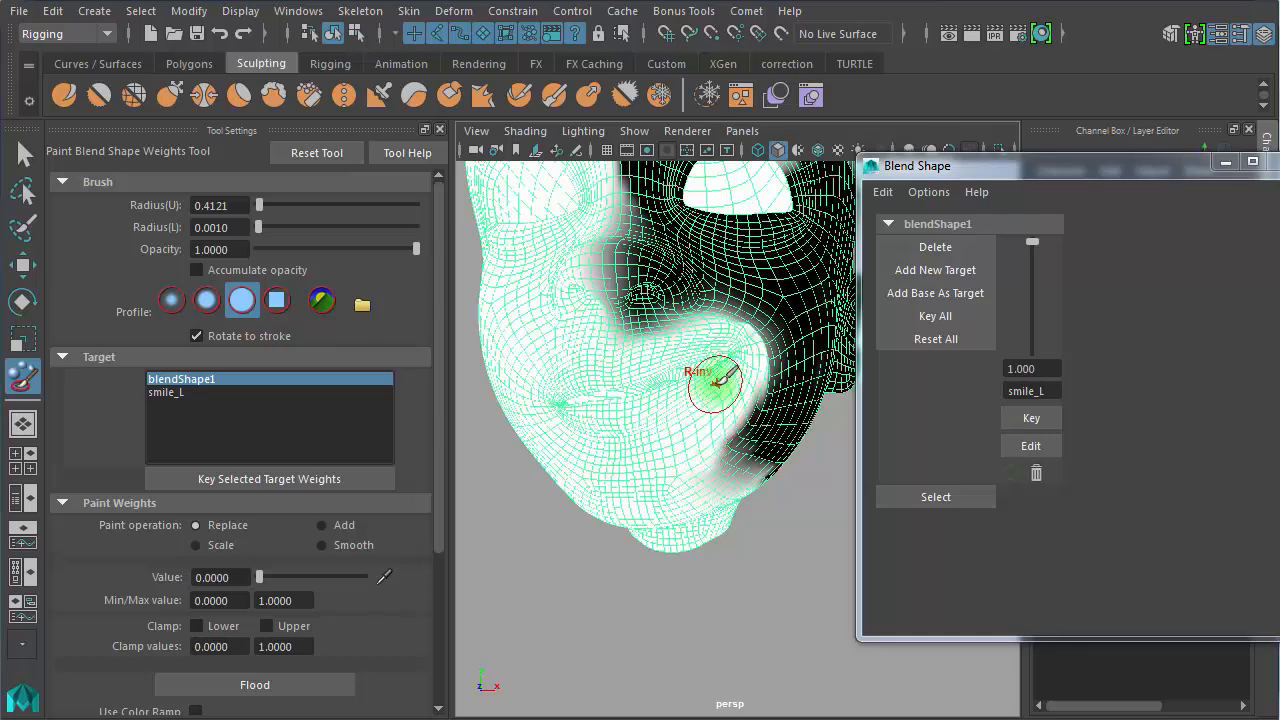
Soften the painted blend shape weights across the whole head by flooding them repeatedly with the Smooth operation
click(324, 546)
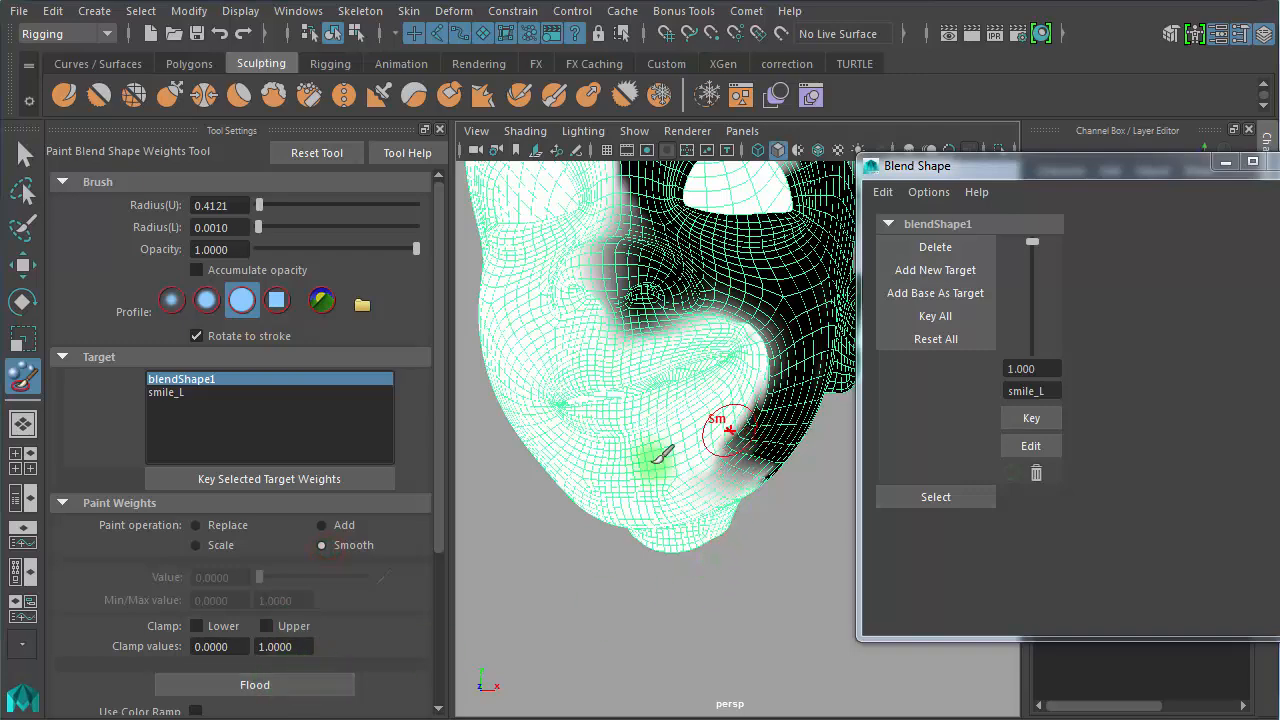
click(249, 688)
click(249, 688)
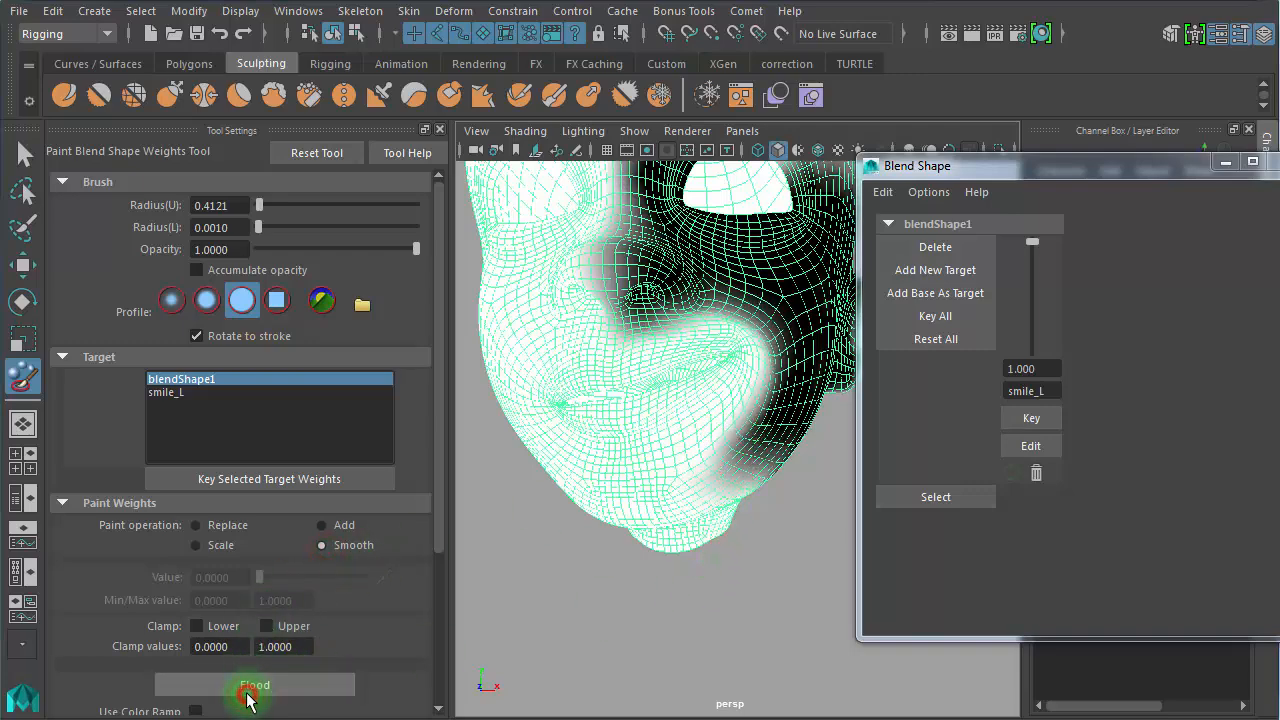
click(249, 688)
Leave weight painting, deselect the head and examine the shaded smiling mouth corner from several angles
alt+right_drag(733, 533, 668, 531)
key(w)
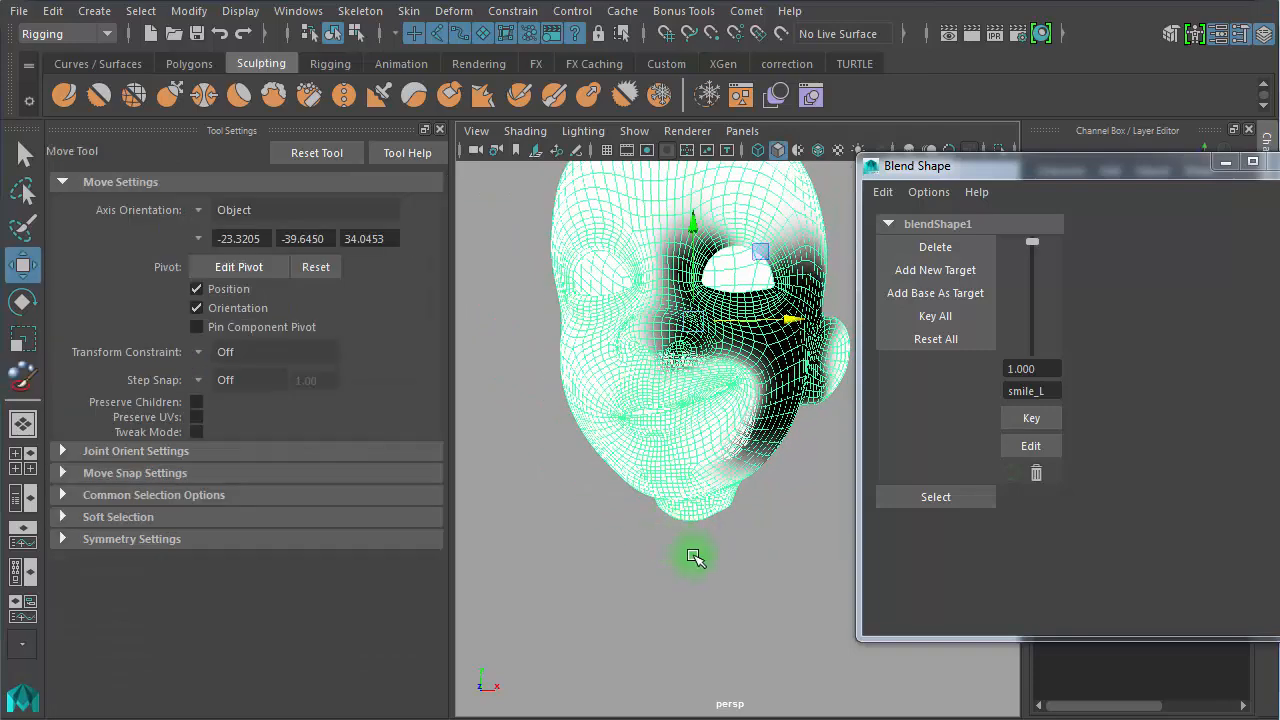
alt+drag(708, 587, 611, 566)
alt+right_drag(606, 560, 717, 534)
alt+middle_drag(717, 534, 765, 602)
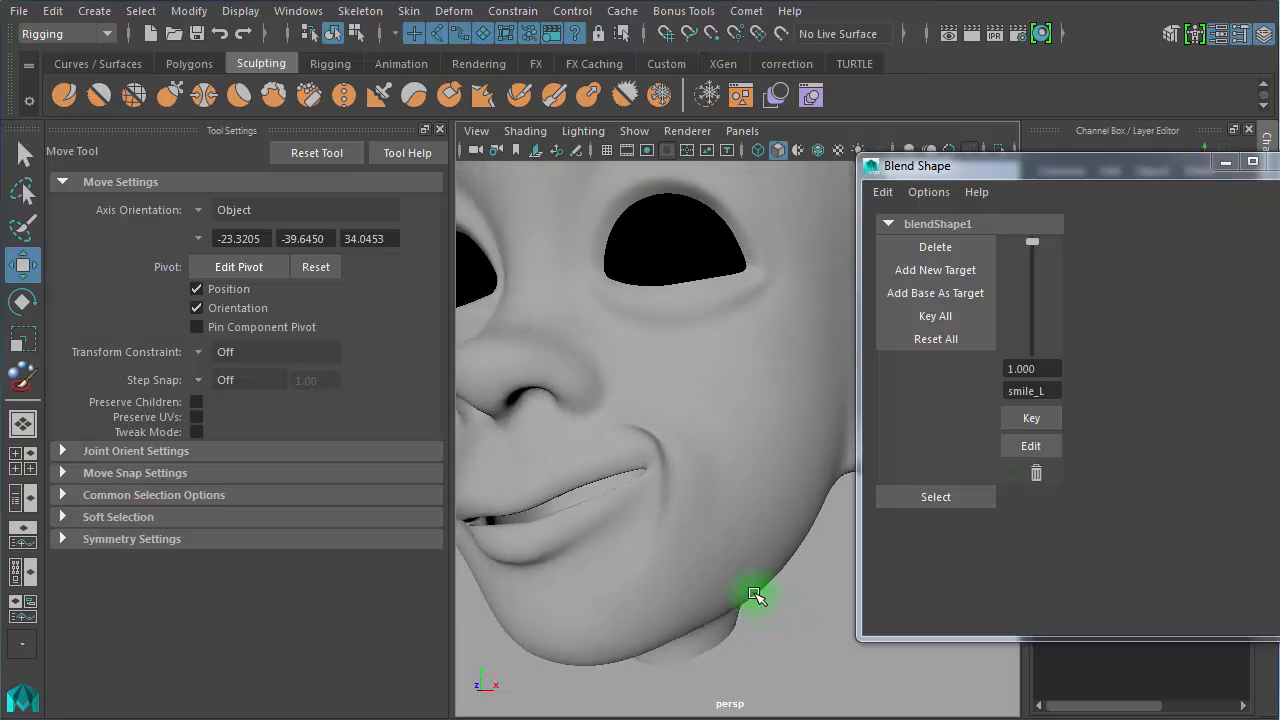
alt+drag(756, 595, 753, 485)
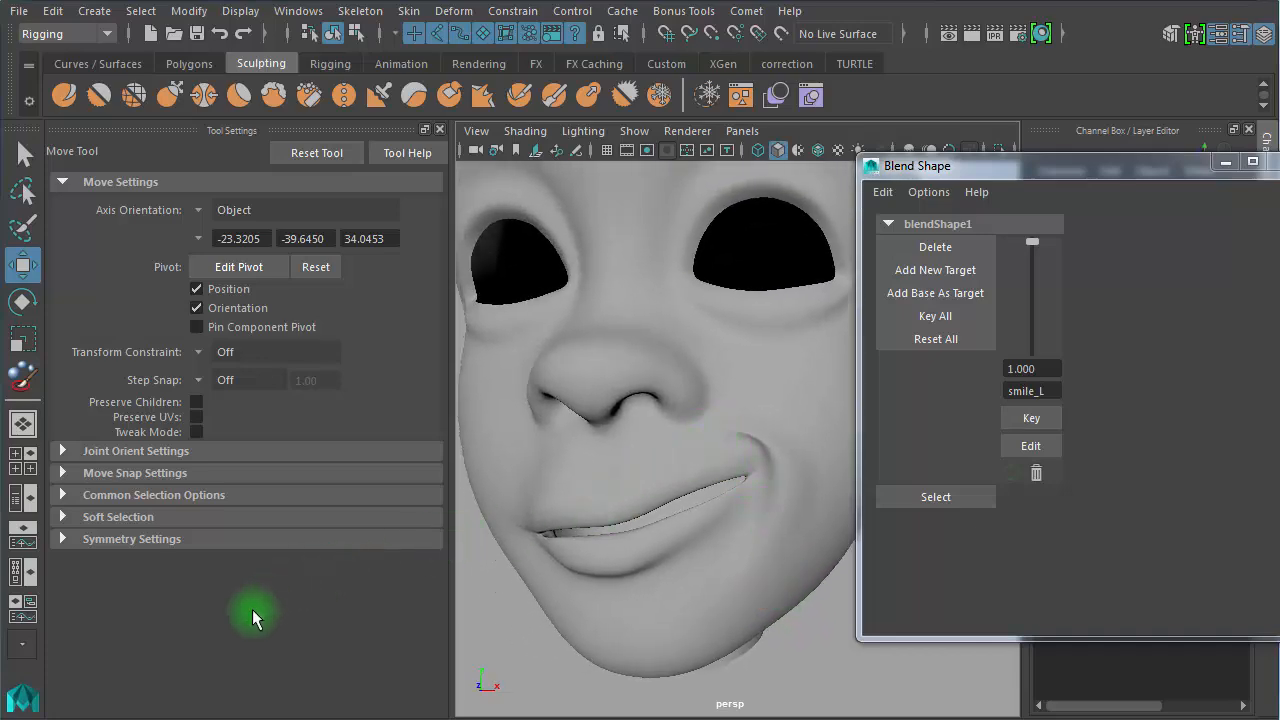
Inspect the head's smoothed weight map around the nose and mouth with the Paint Blend Shape Weights tool, leaving the head deselected
click(792, 587)
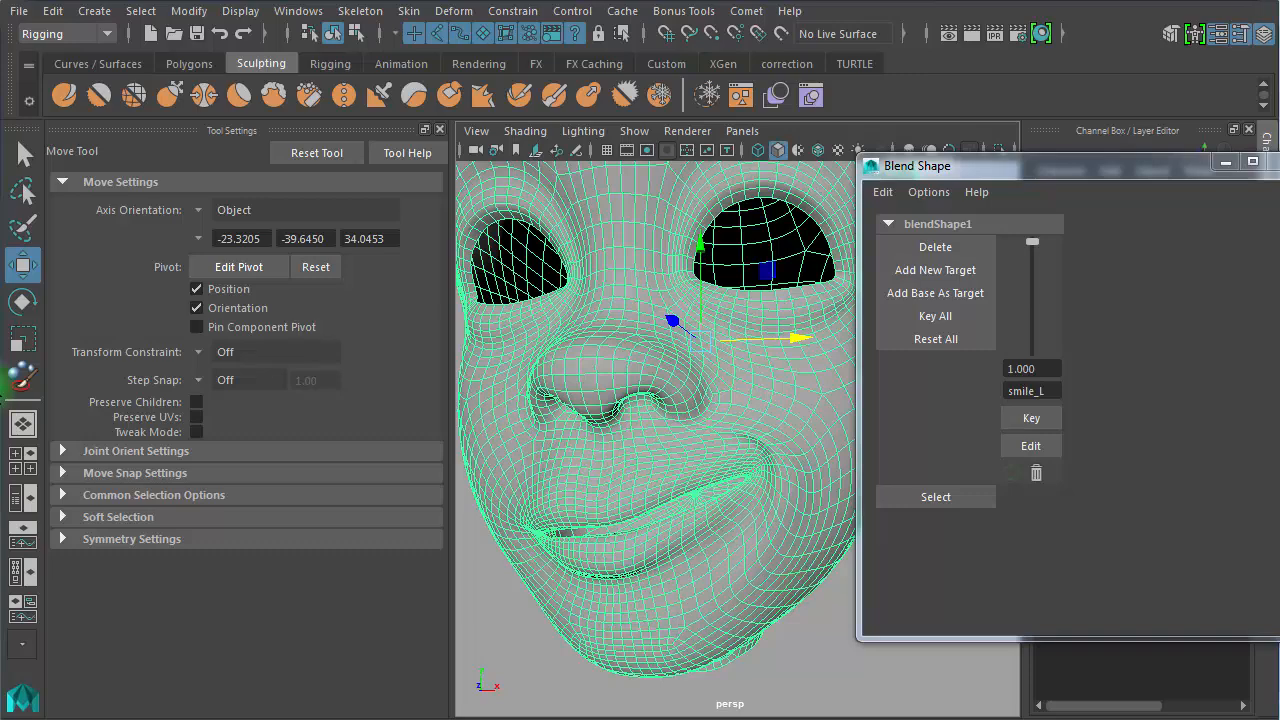
click(22, 375)
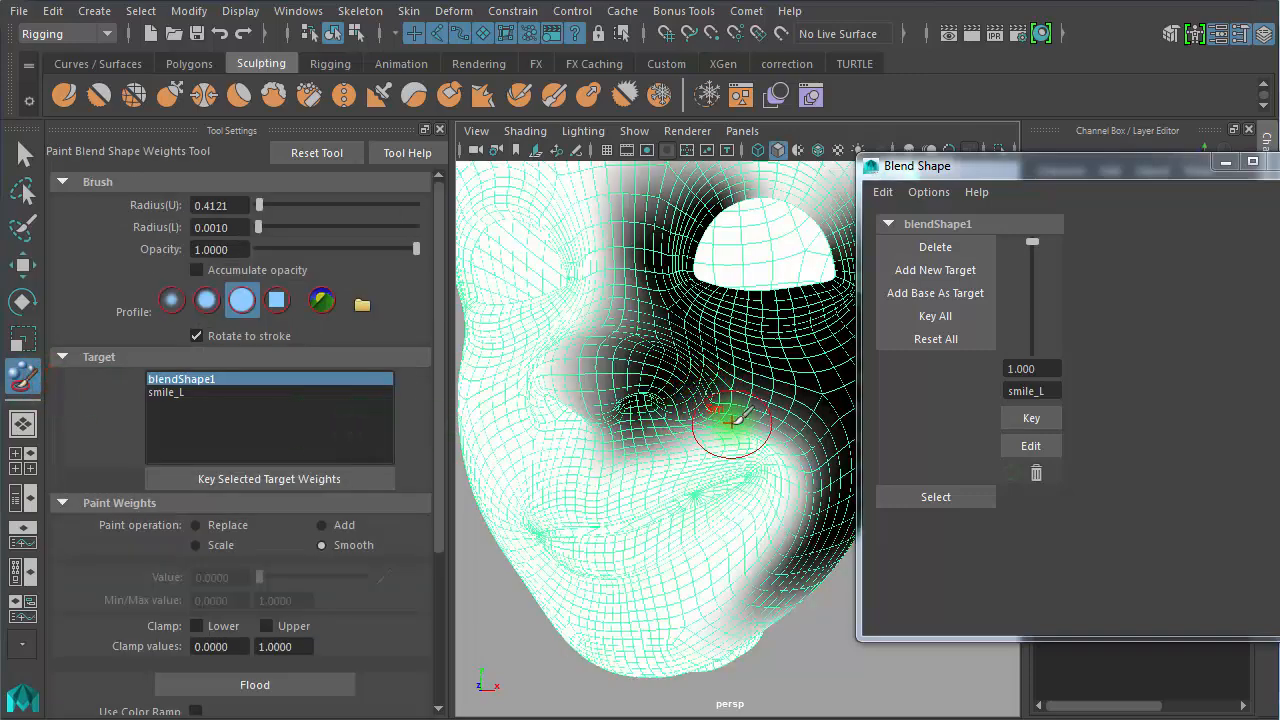
key(w)
click(772, 664)
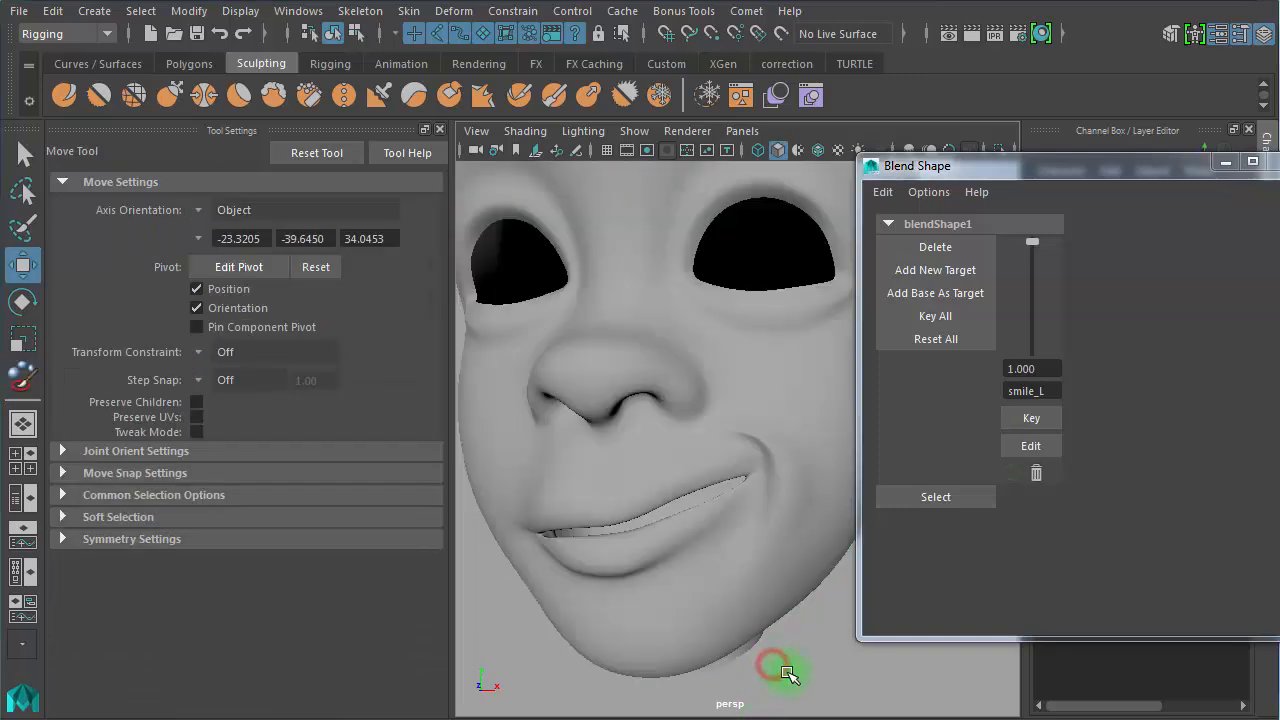
Duplicate the head with its corrected half smile and place the copy above it, beside the original target heads
alt+right_drag(760, 635, 584, 566)
alt+drag(680, 563, 723, 557)
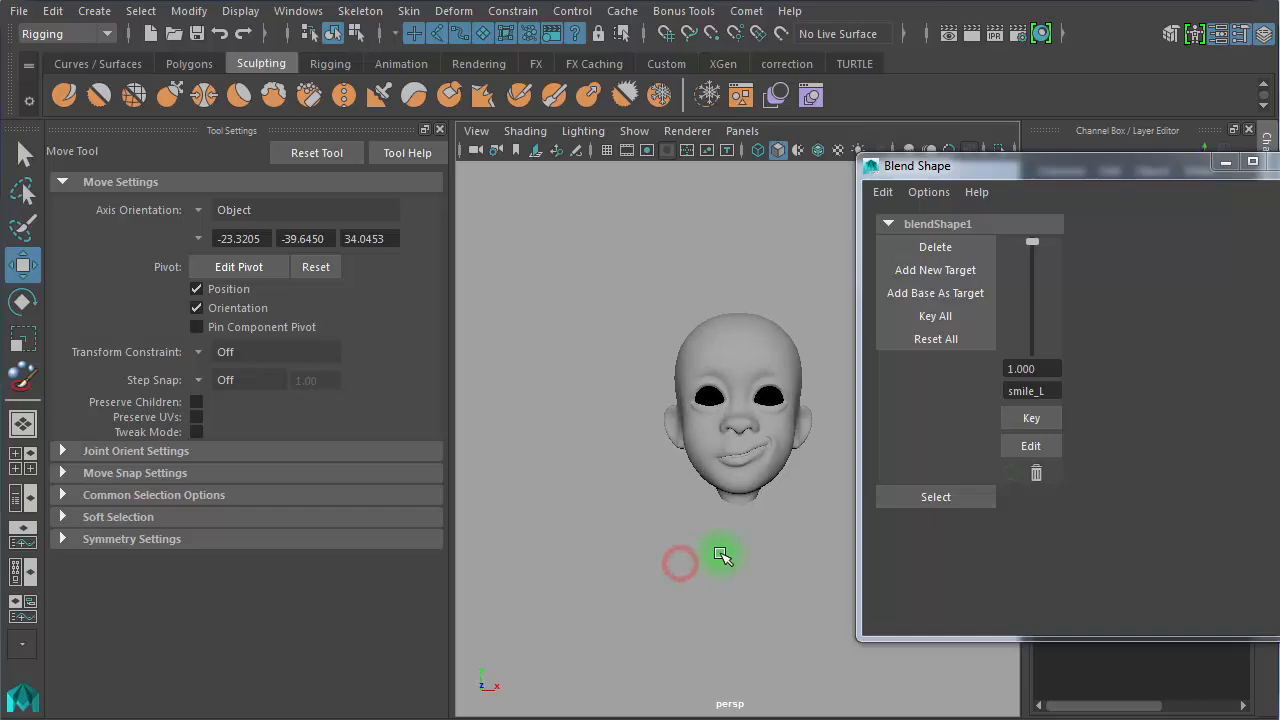
alt+middle_drag(723, 557, 644, 627)
click(663, 403)
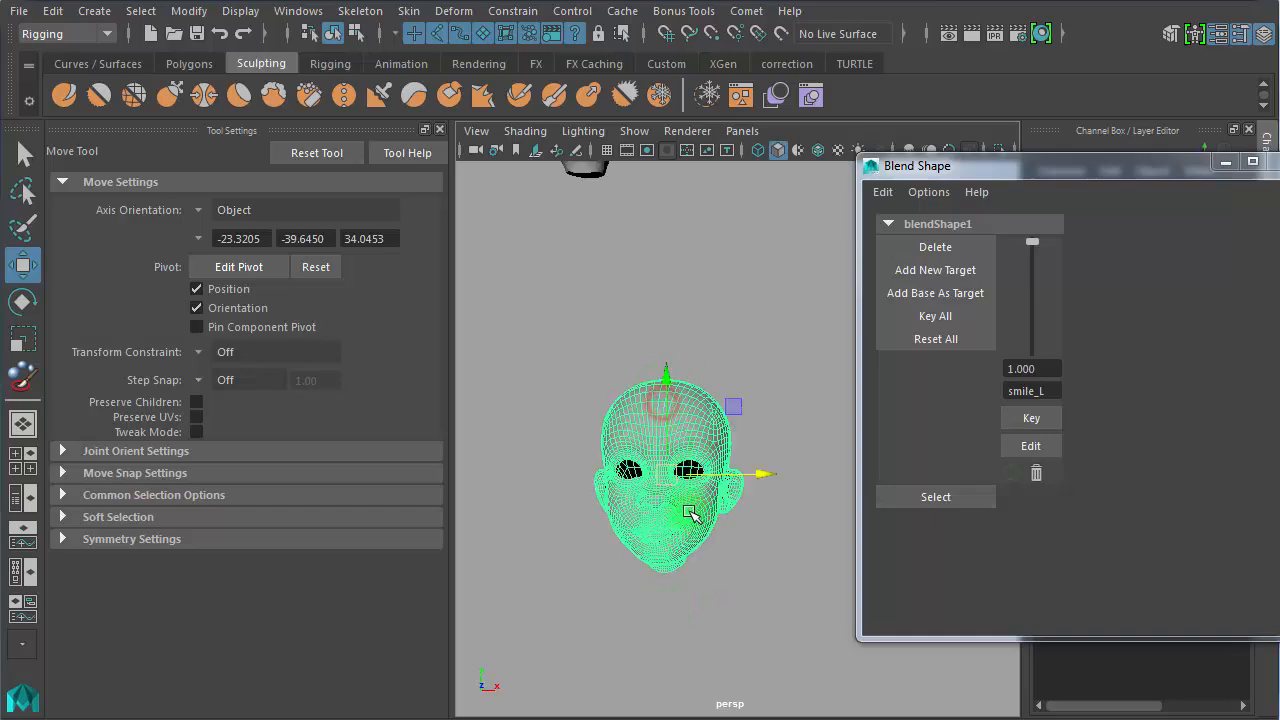
alt+right_drag(690, 513, 621, 508)
alt+middle_drag(652, 503, 627, 569)
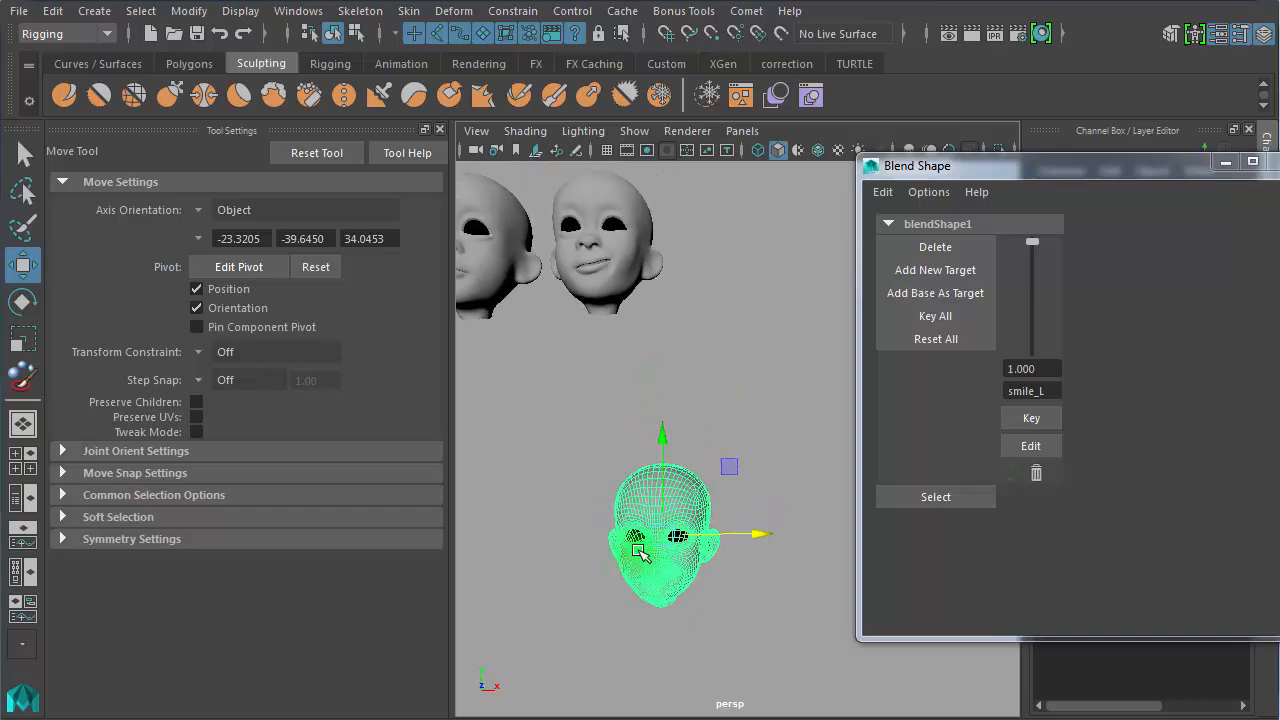
alt+right_drag(630, 609, 769, 589)
mouse_move(765, 557)
alt+middle_down()
mouse_move(777, 520)
mouse_move(789, 560)
alt+middle_up()
alt+right_drag(789, 560, 665, 562)
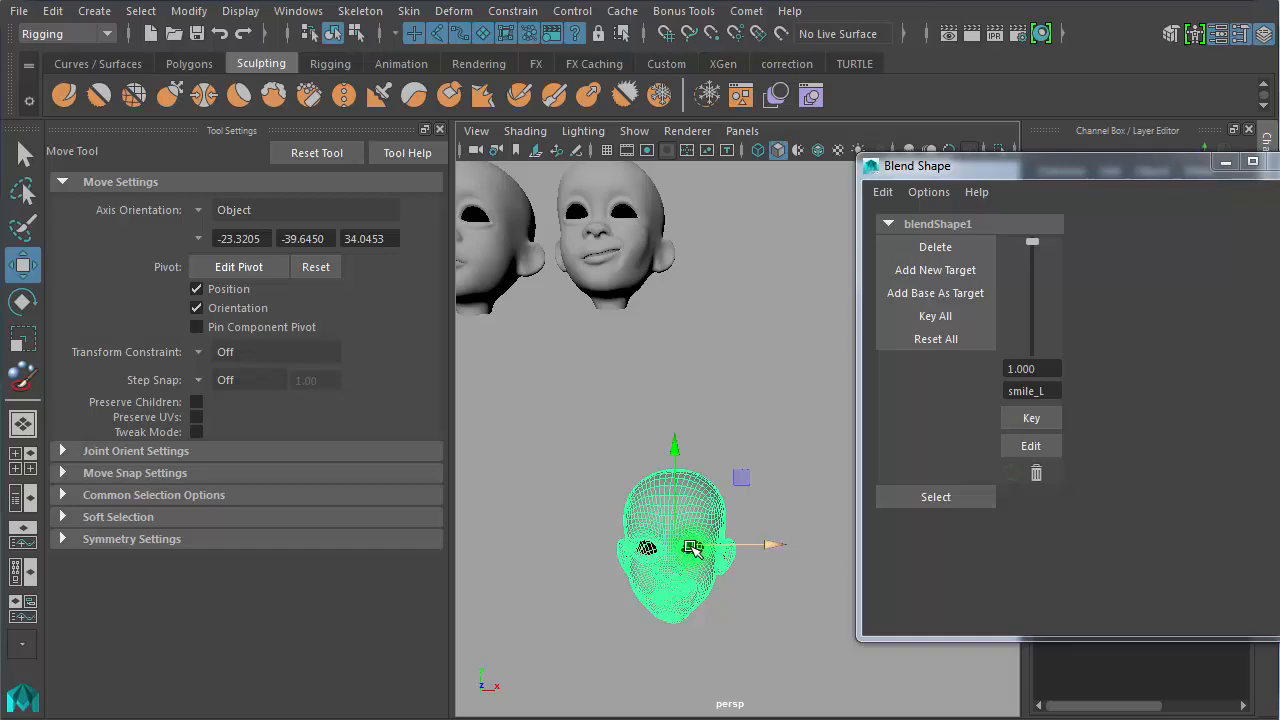
drag(673, 541, 718, 350)
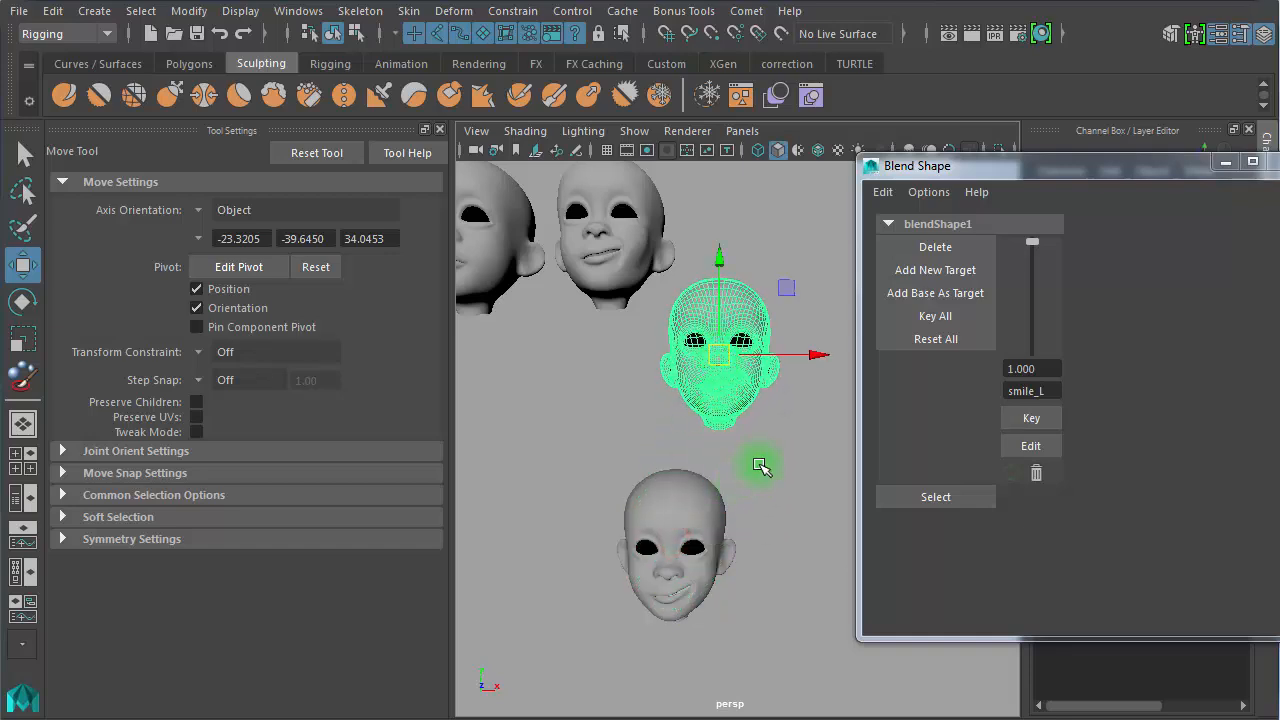
click(760, 467)
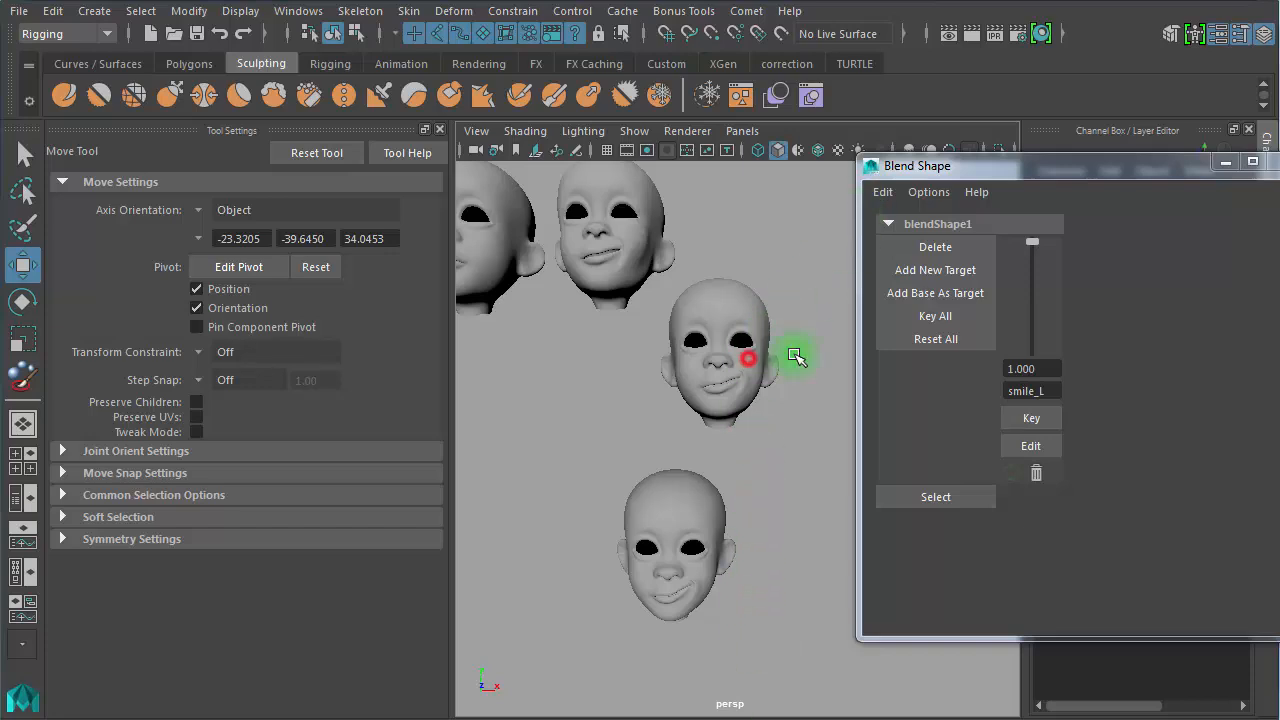
Rename the duplicated head neutre1 to Smile_mouth_L
drag(748, 358, 795, 357)
drag(934, 166, 995, 329)
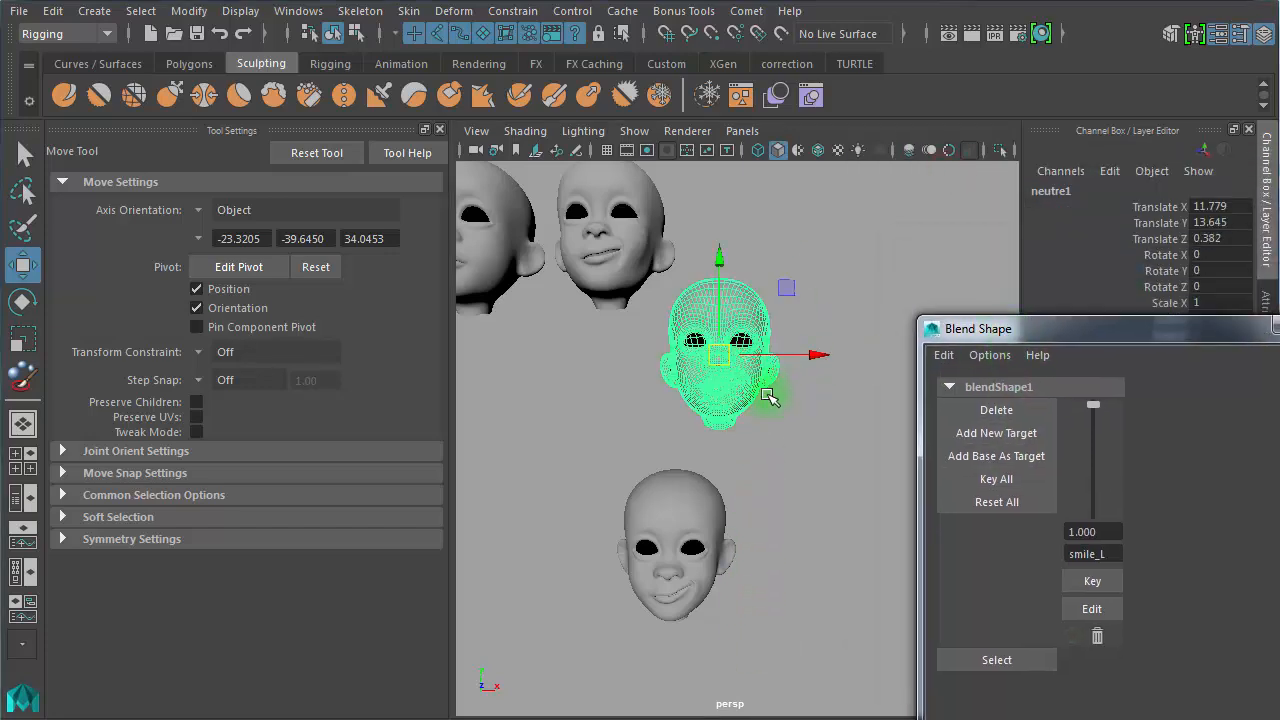
click(748, 460)
click(738, 400)
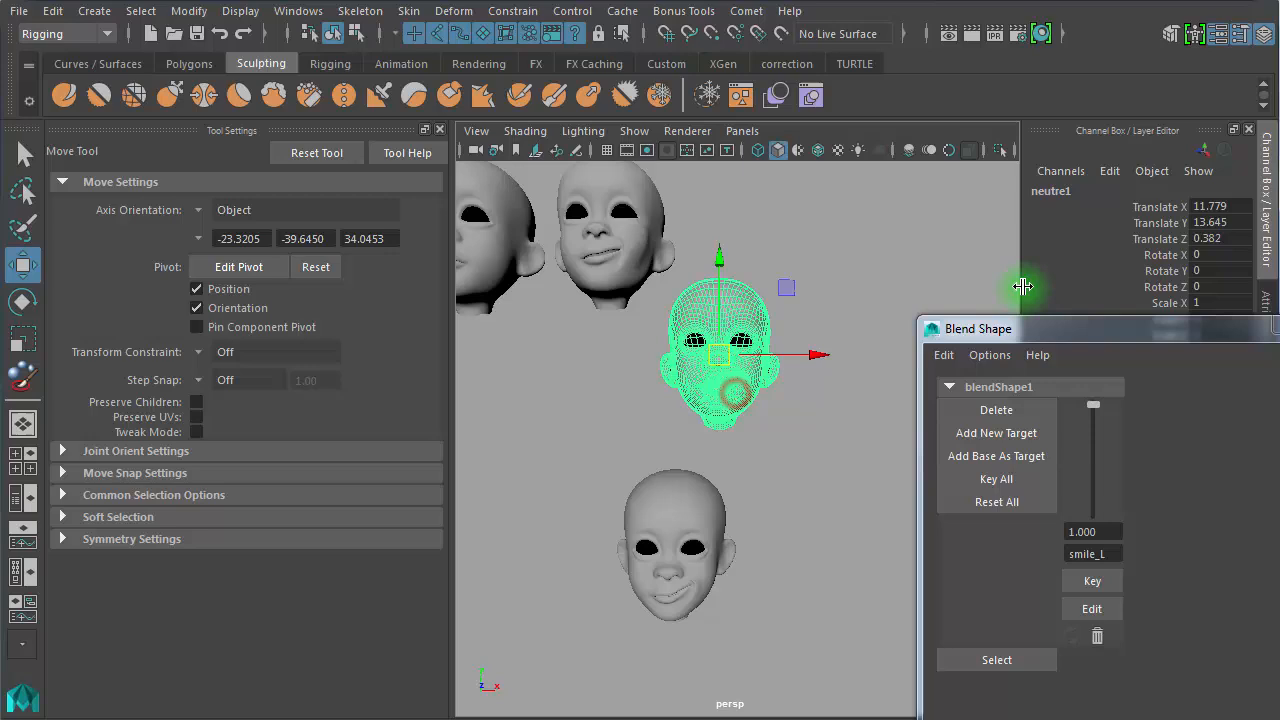
double_click(1053, 190)
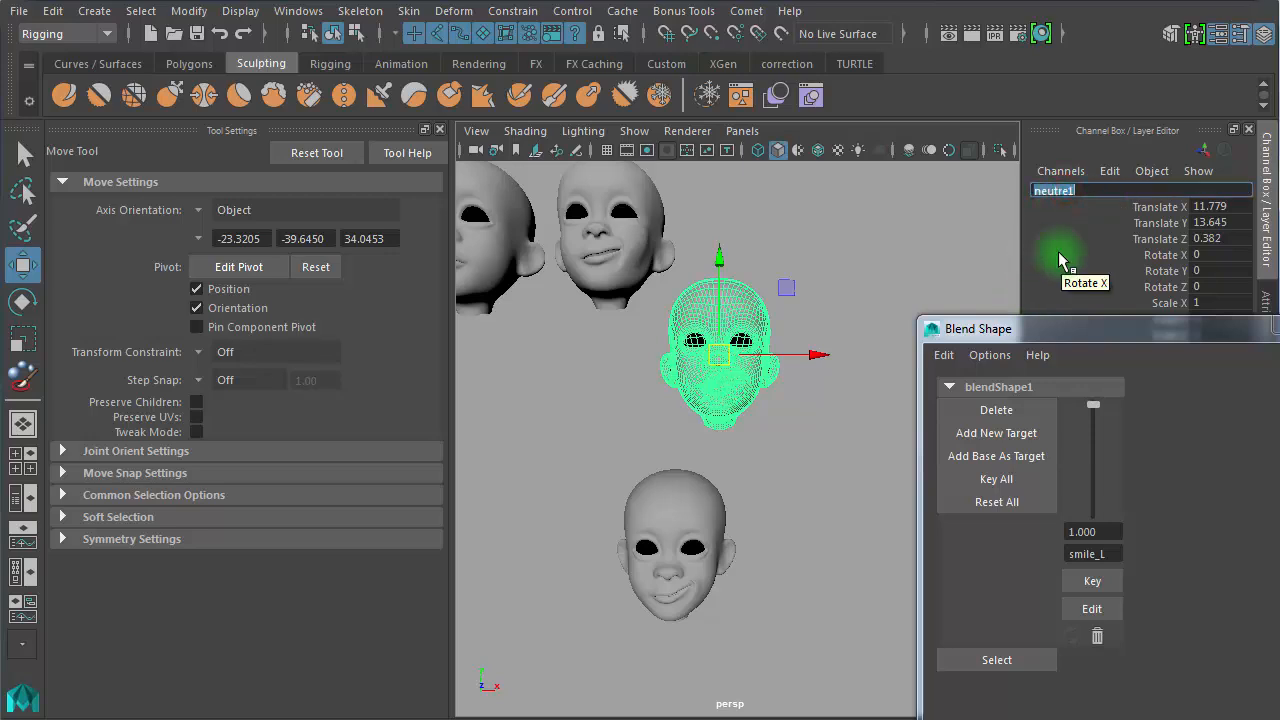
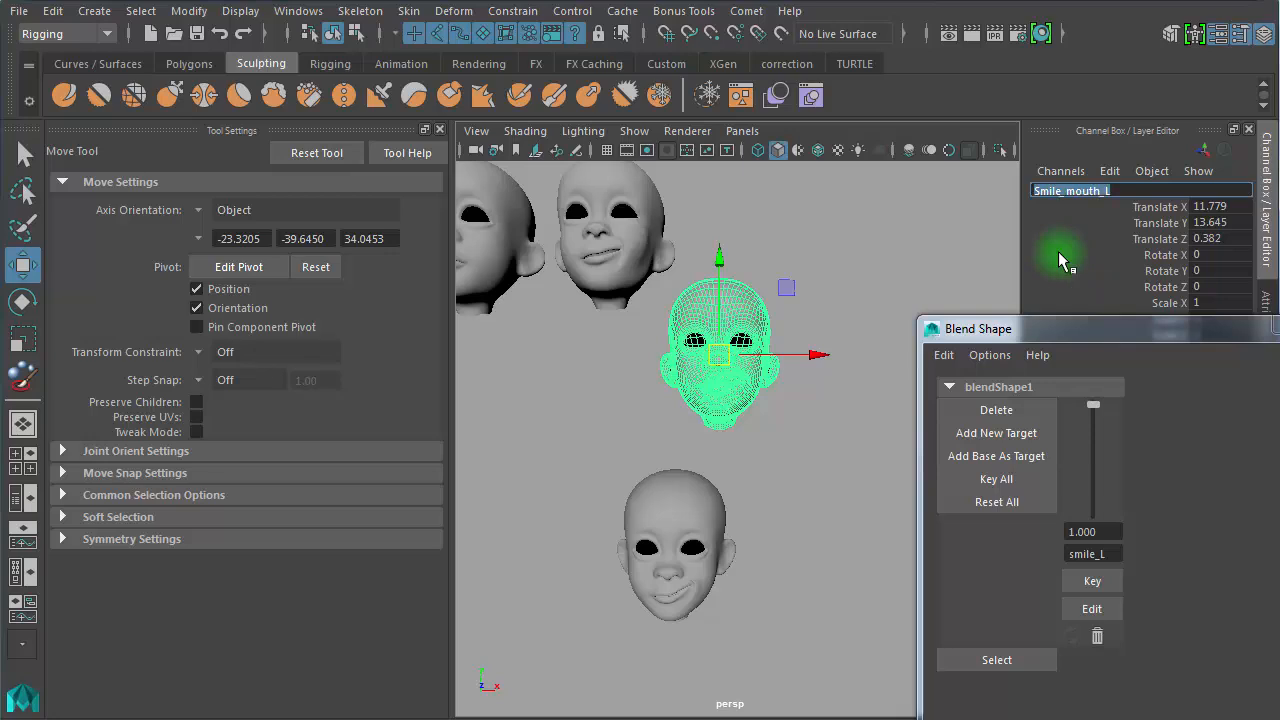
click(797, 500)
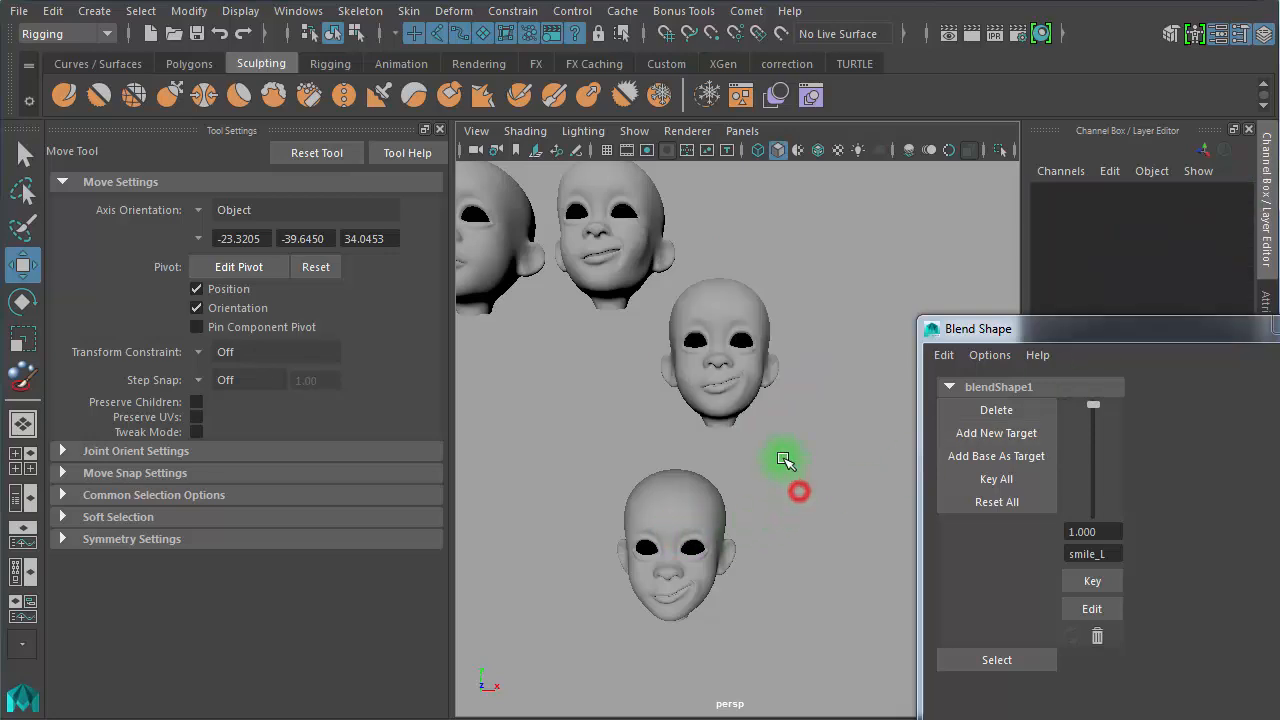
click(745, 387)
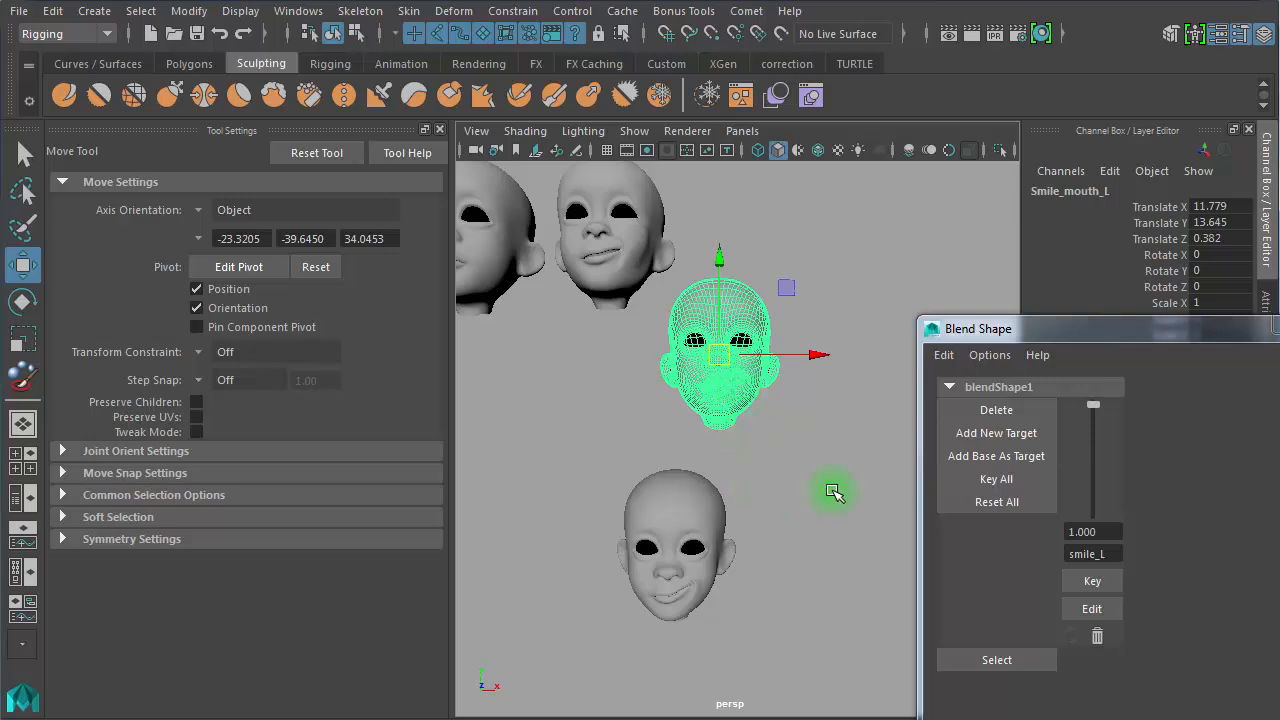
Set the smile_L blend shape weight to 0 and clear the selection
click(1108, 532)
text(0)
key(Return)
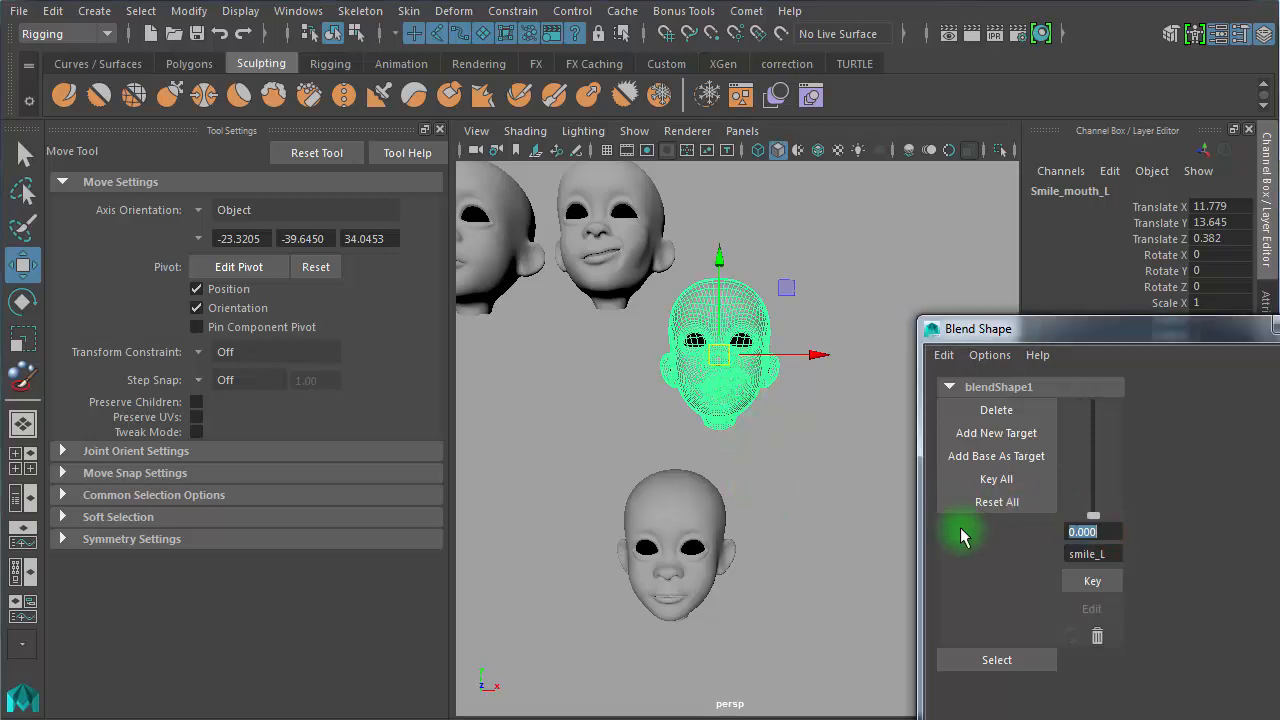
click(812, 470)
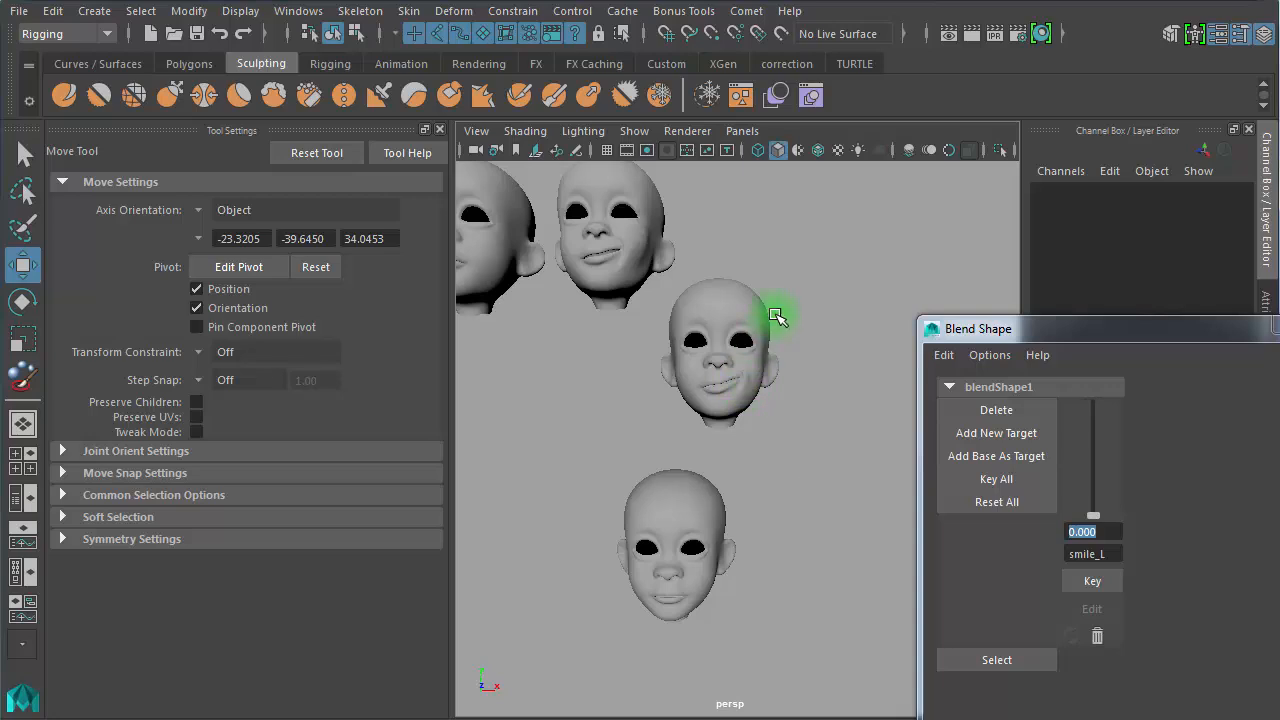
alt+drag(712, 391, 677, 394)
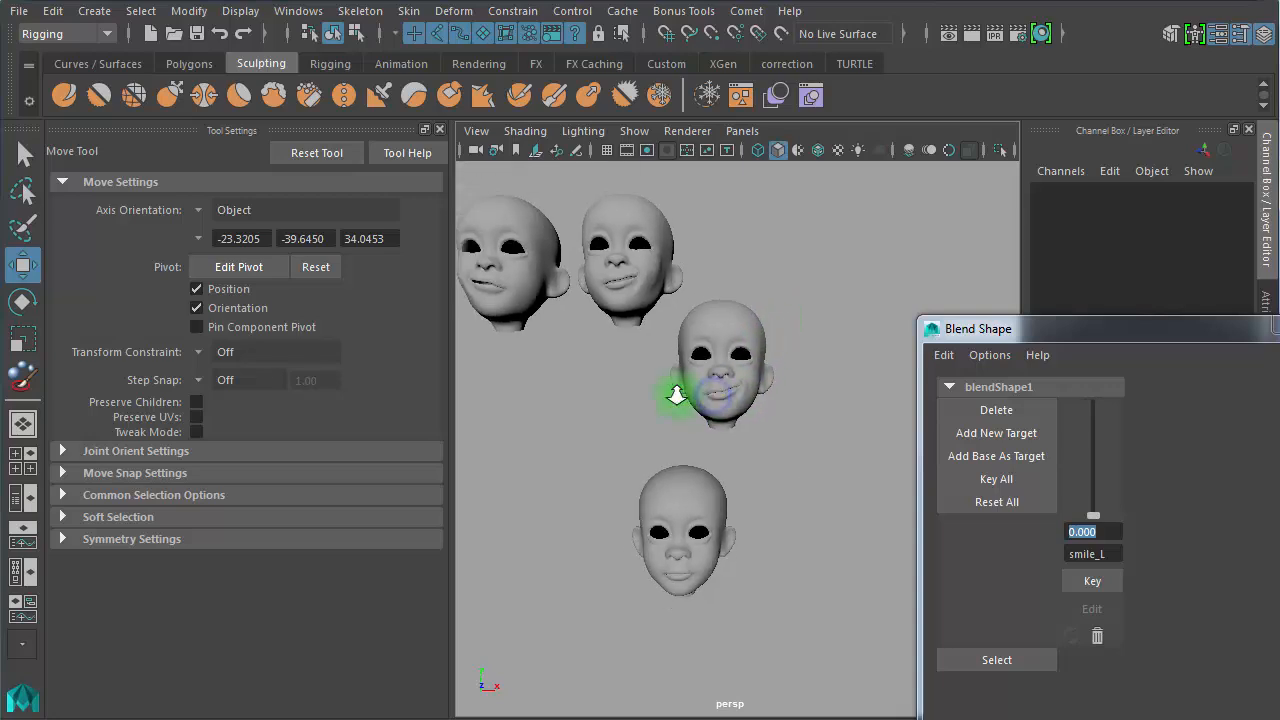
Replace the existing blendShape1 with a new blend shape on the neutre head using smile_L and Smile_mouth_L as targets
click(650, 252)
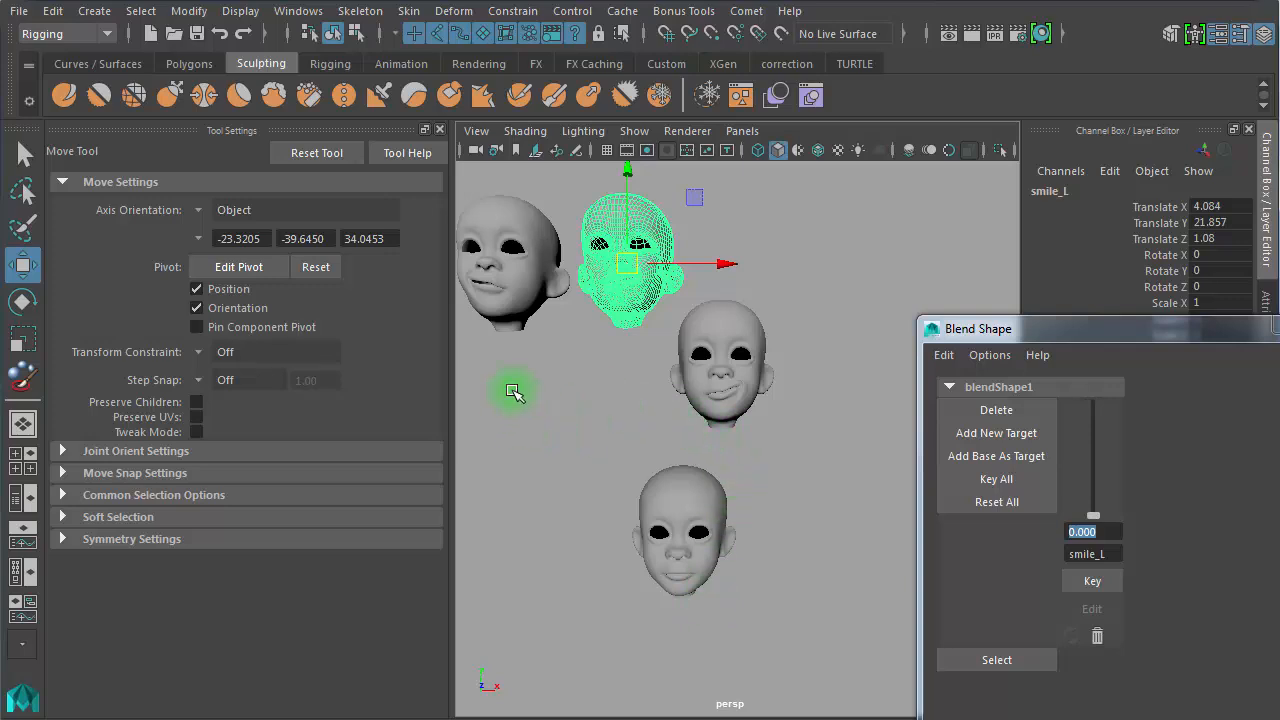
click(611, 364)
click(677, 240)
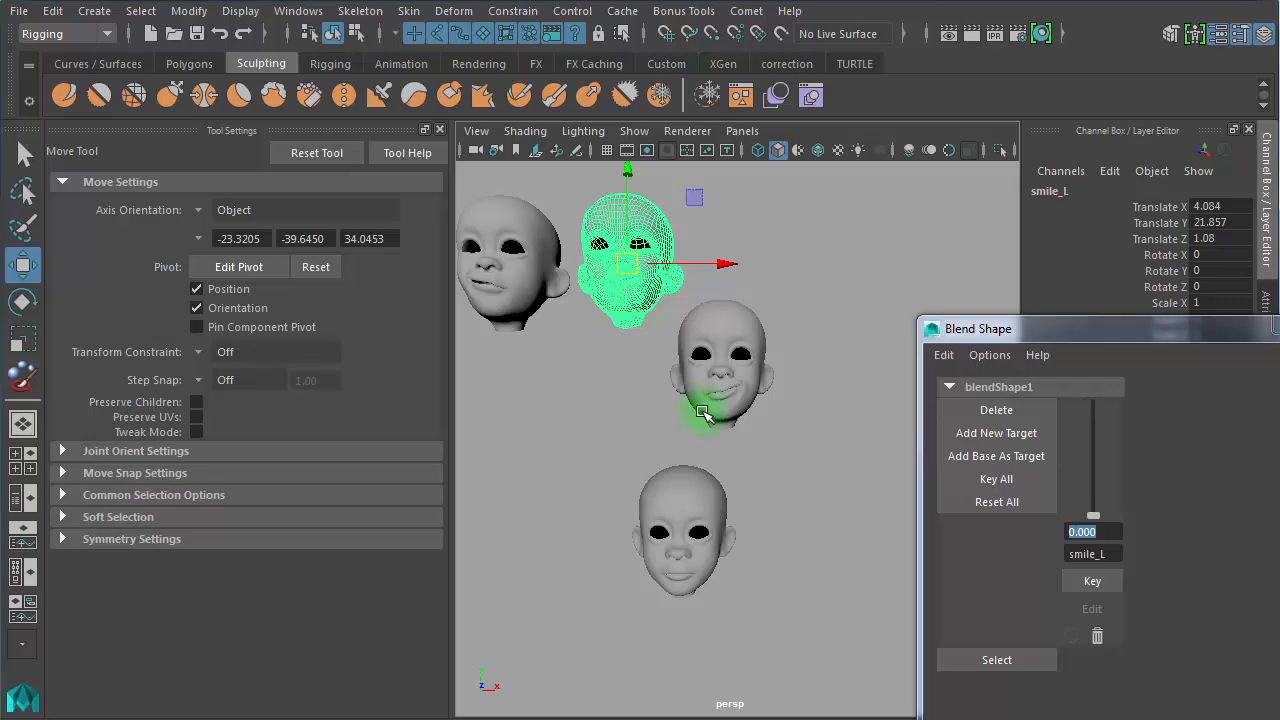
shift+click(778, 382)
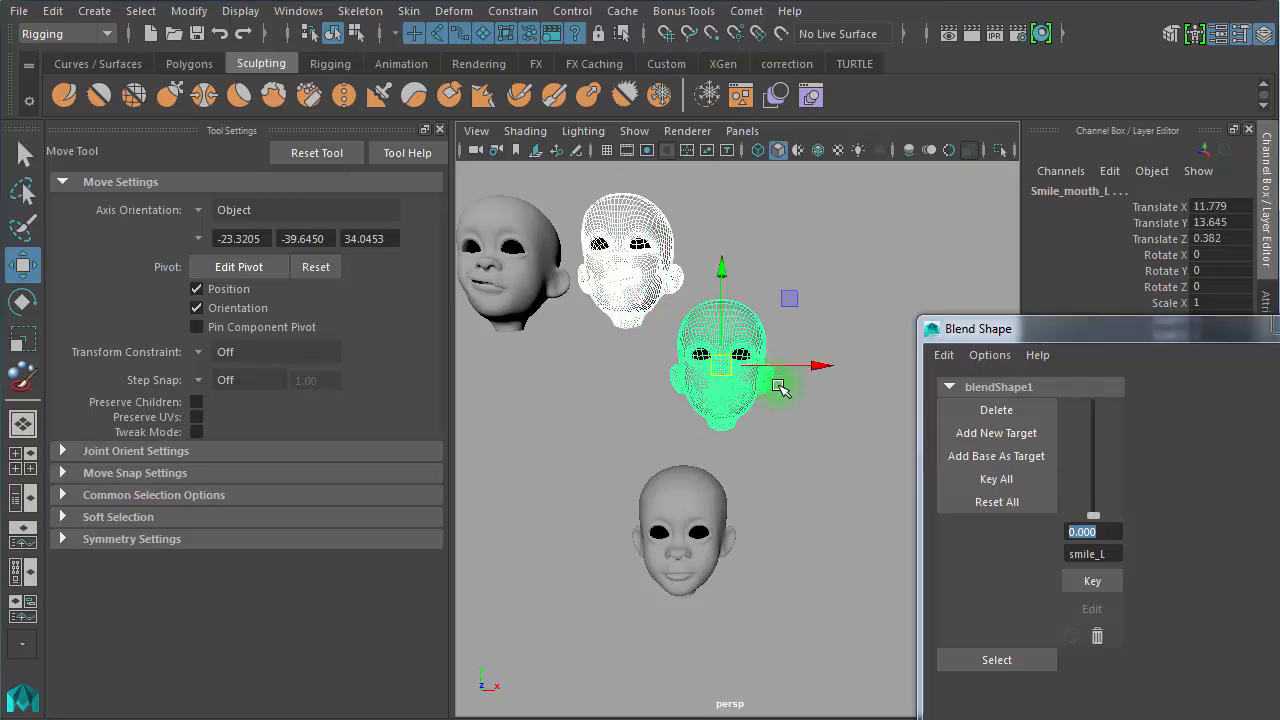
click(1004, 414)
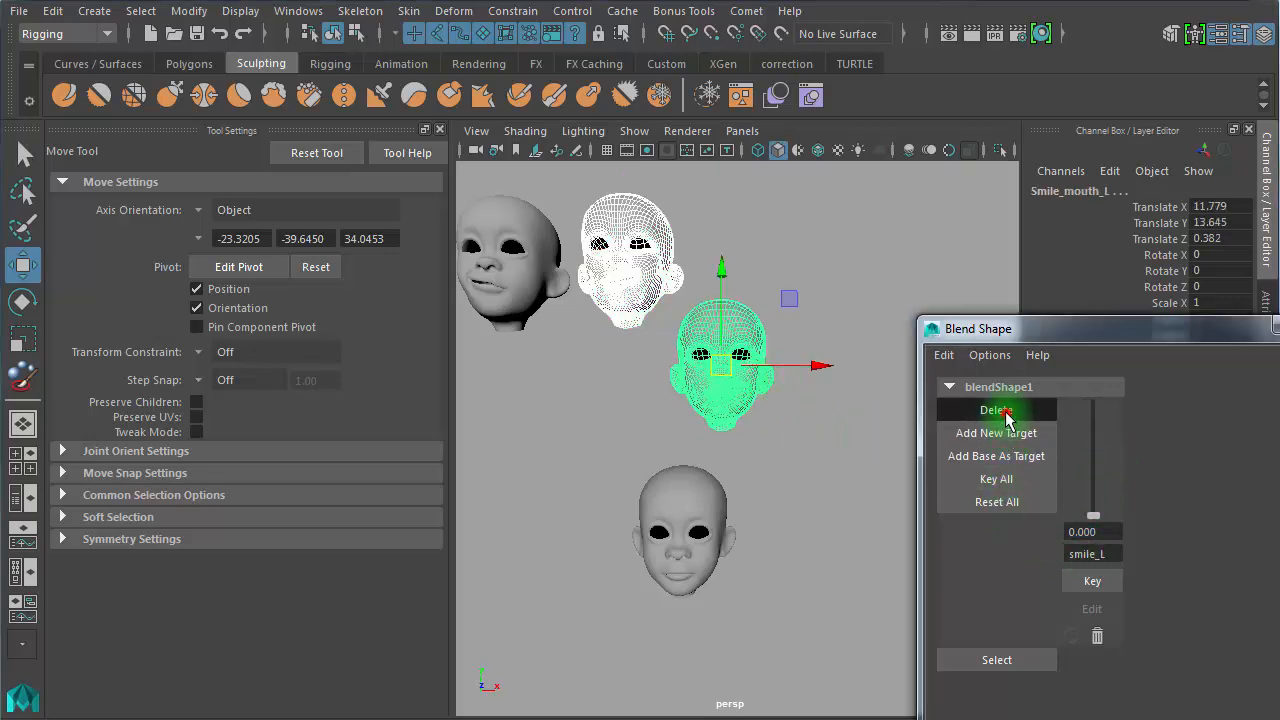
click(696, 530)
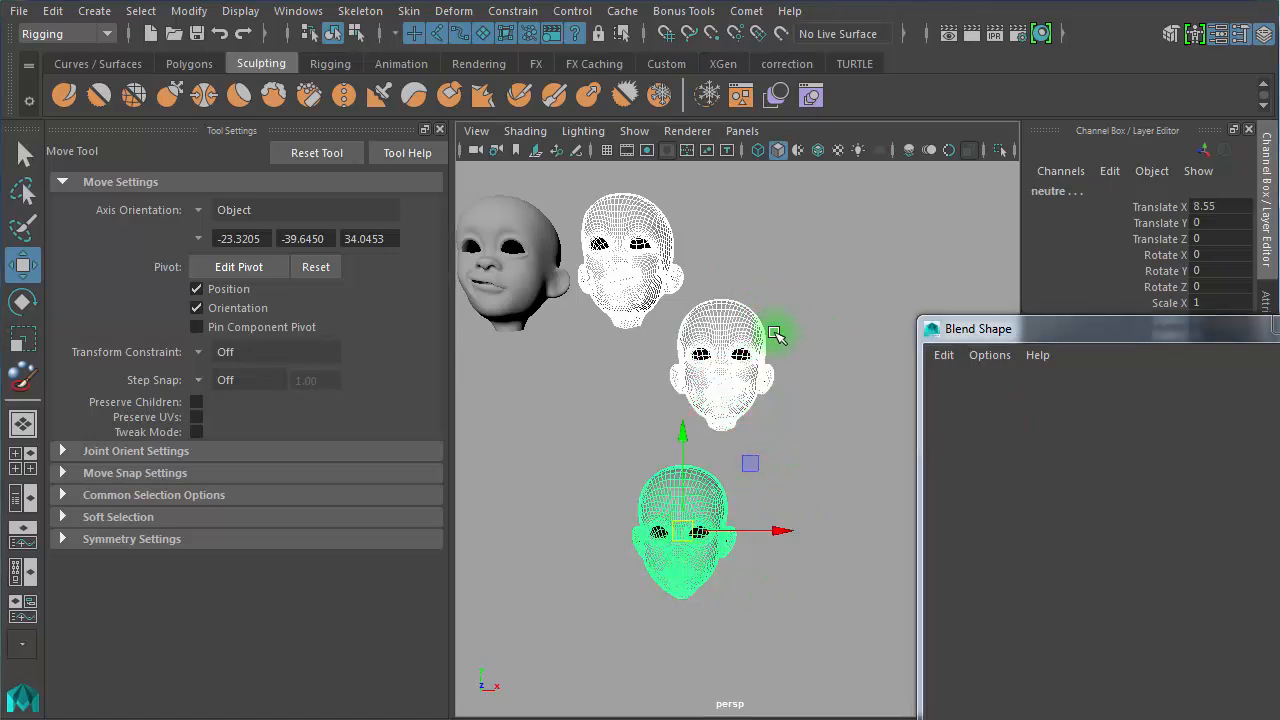
click(778, 98)
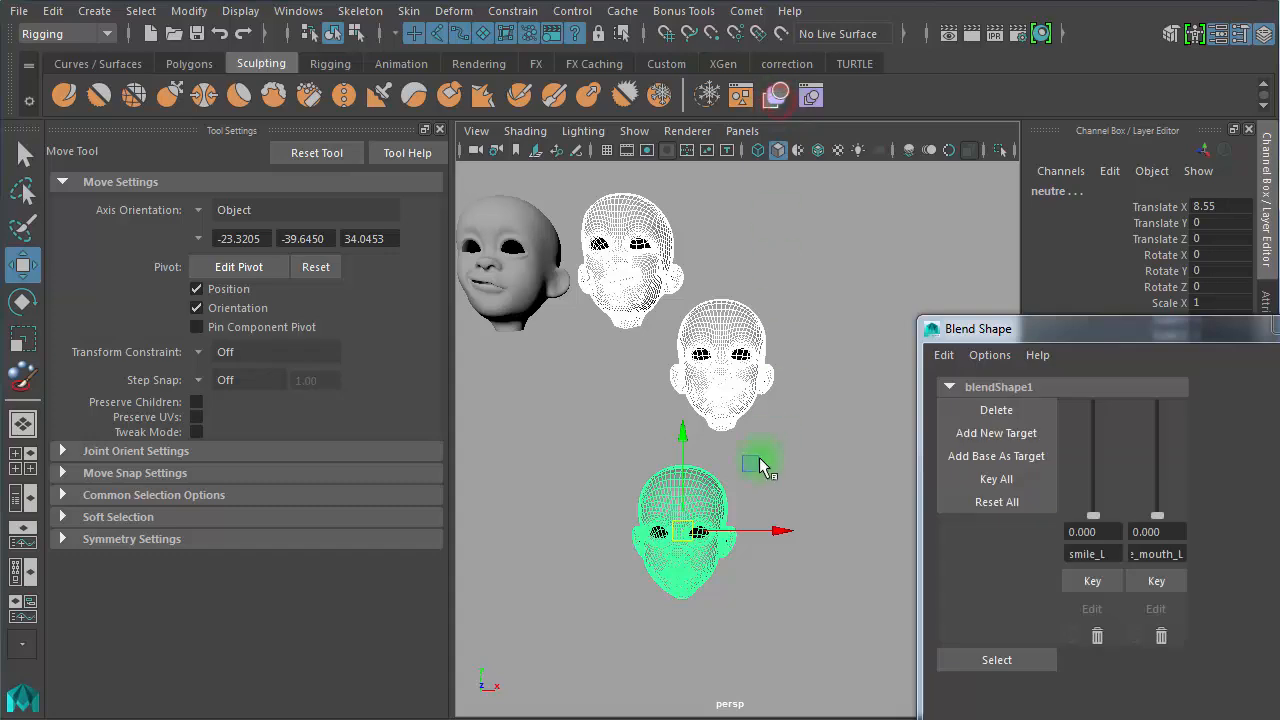
click(790, 567)
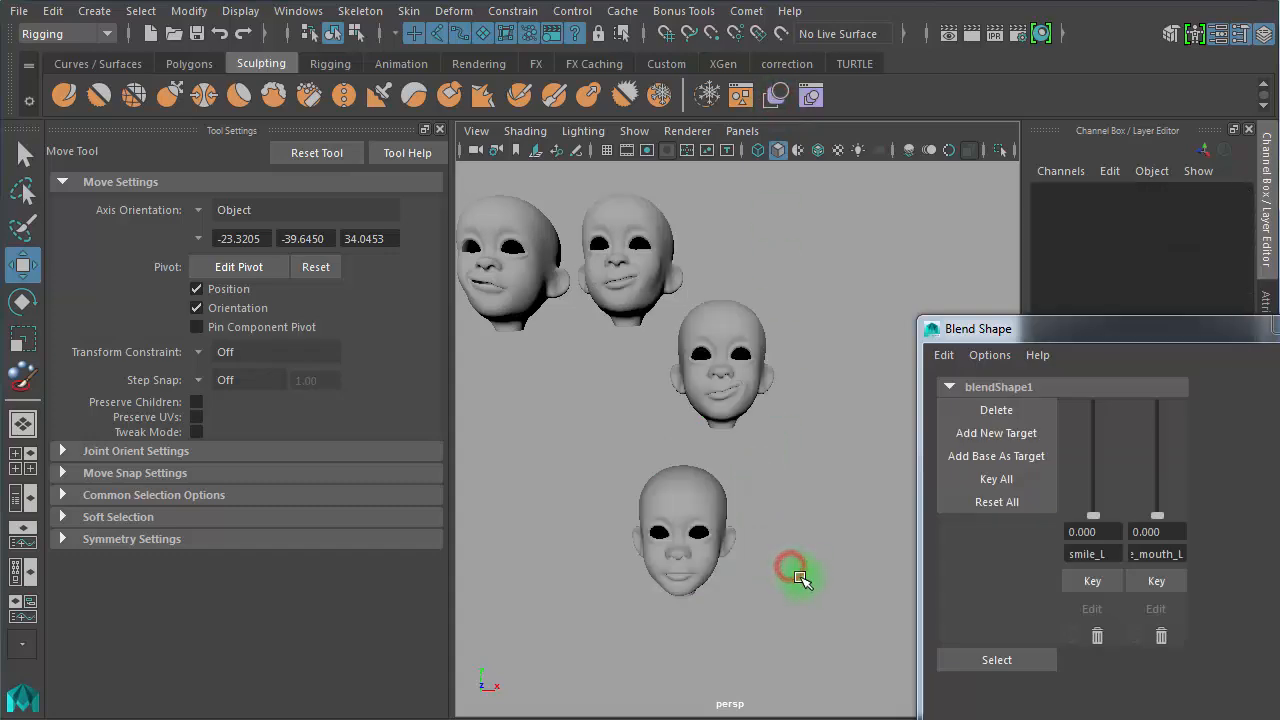
Set the smile_L weight to 1 and the Smile_mouth_L weight to -1 on the neutral head
alt+right_drag(749, 575, 837, 543)
alt+middle_drag(837, 543, 842, 513)
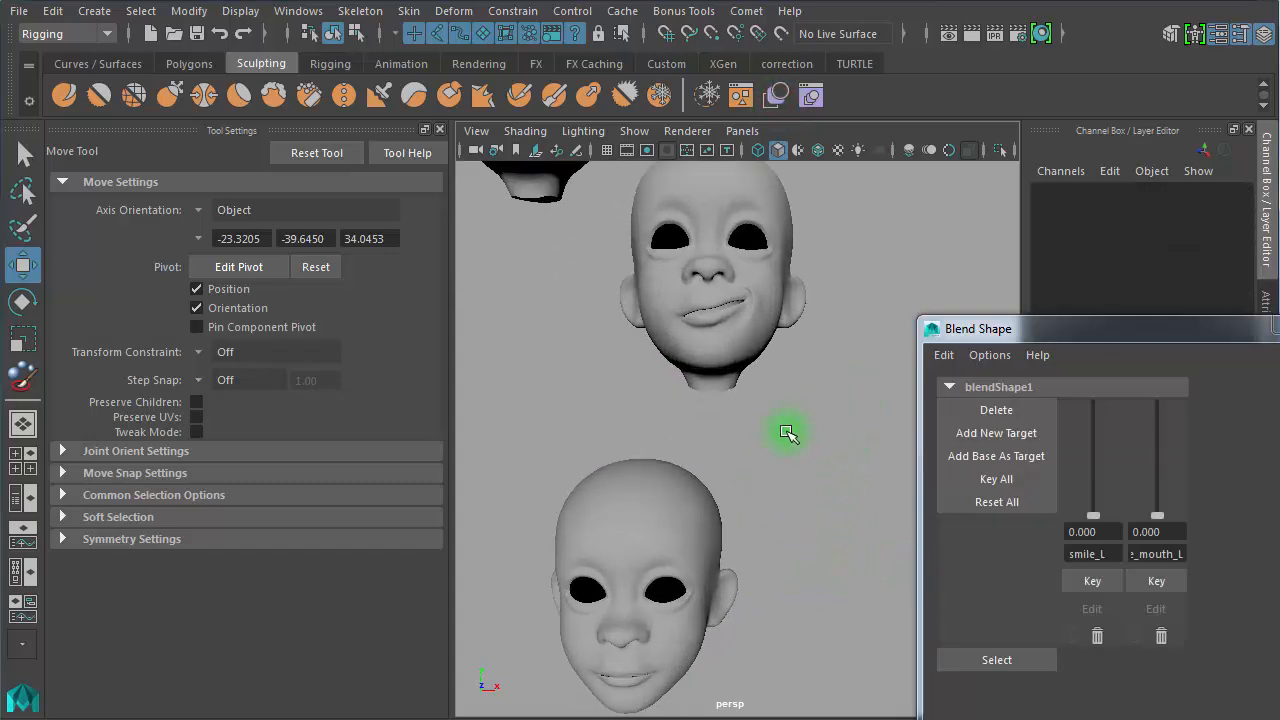
alt+middle_drag(787, 432, 803, 343)
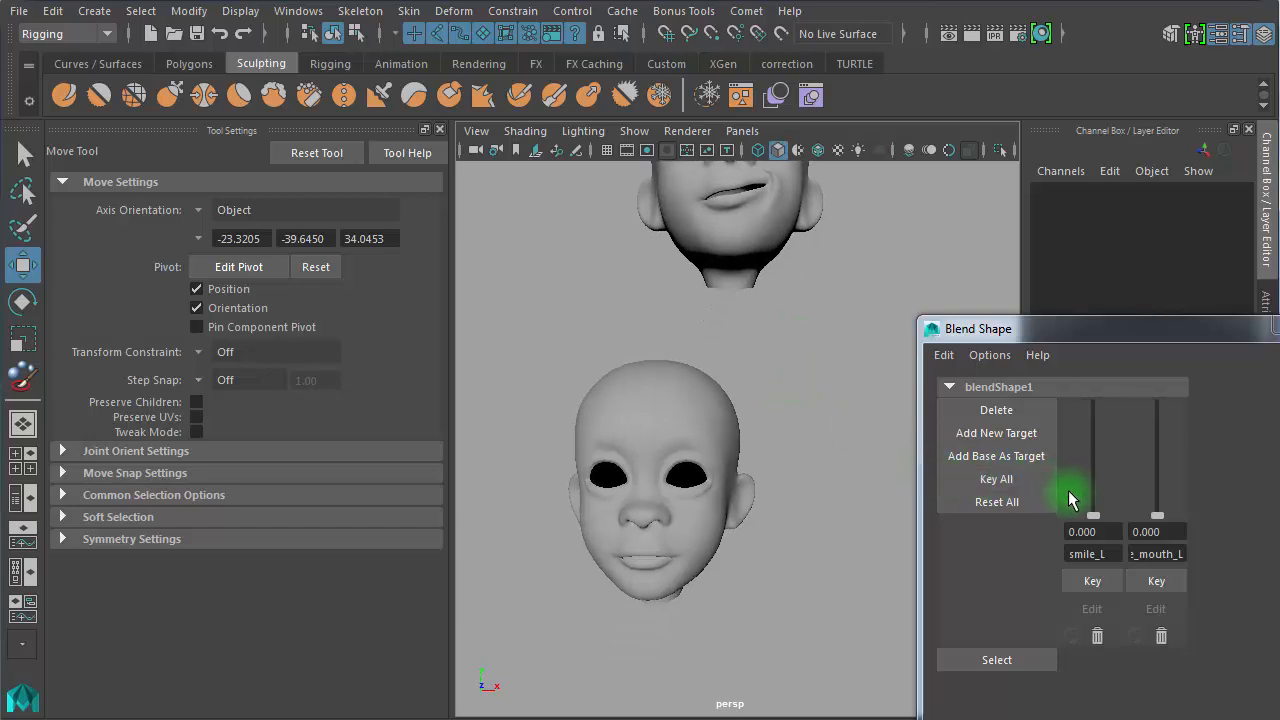
drag(1095, 516, 1091, 277)
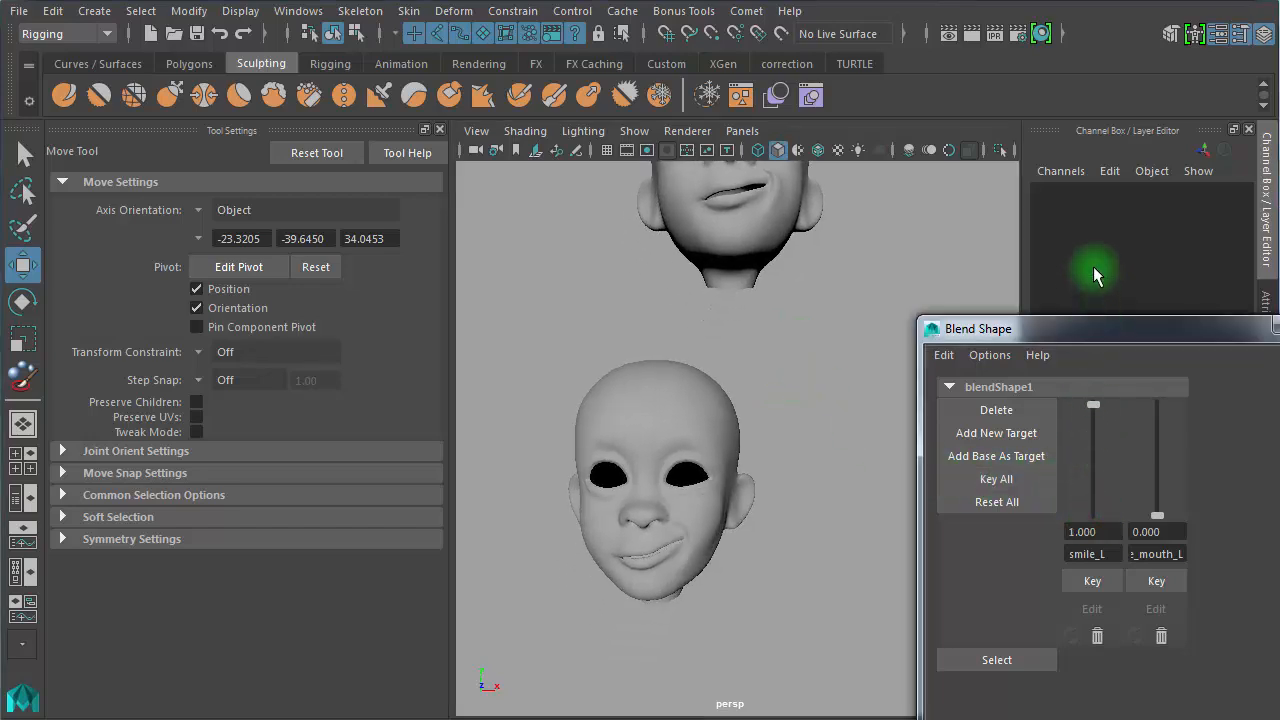
alt+drag(684, 543, 690, 535)
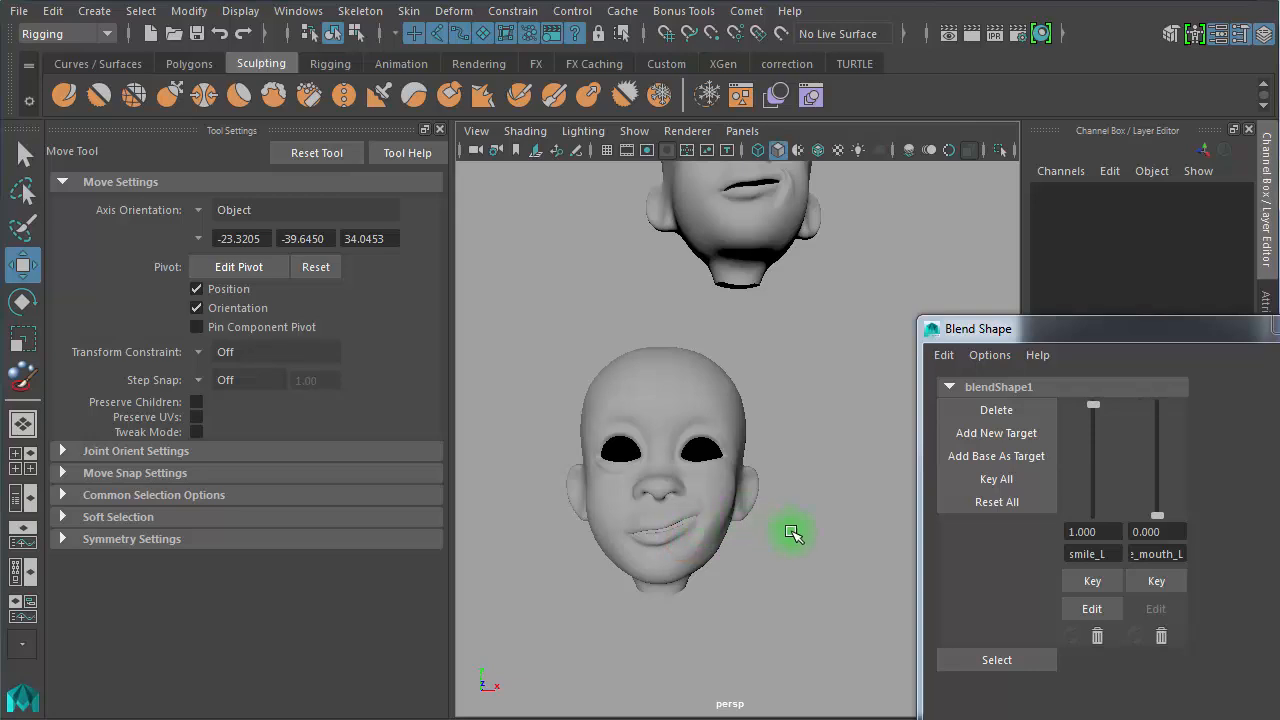
click(1171, 533)
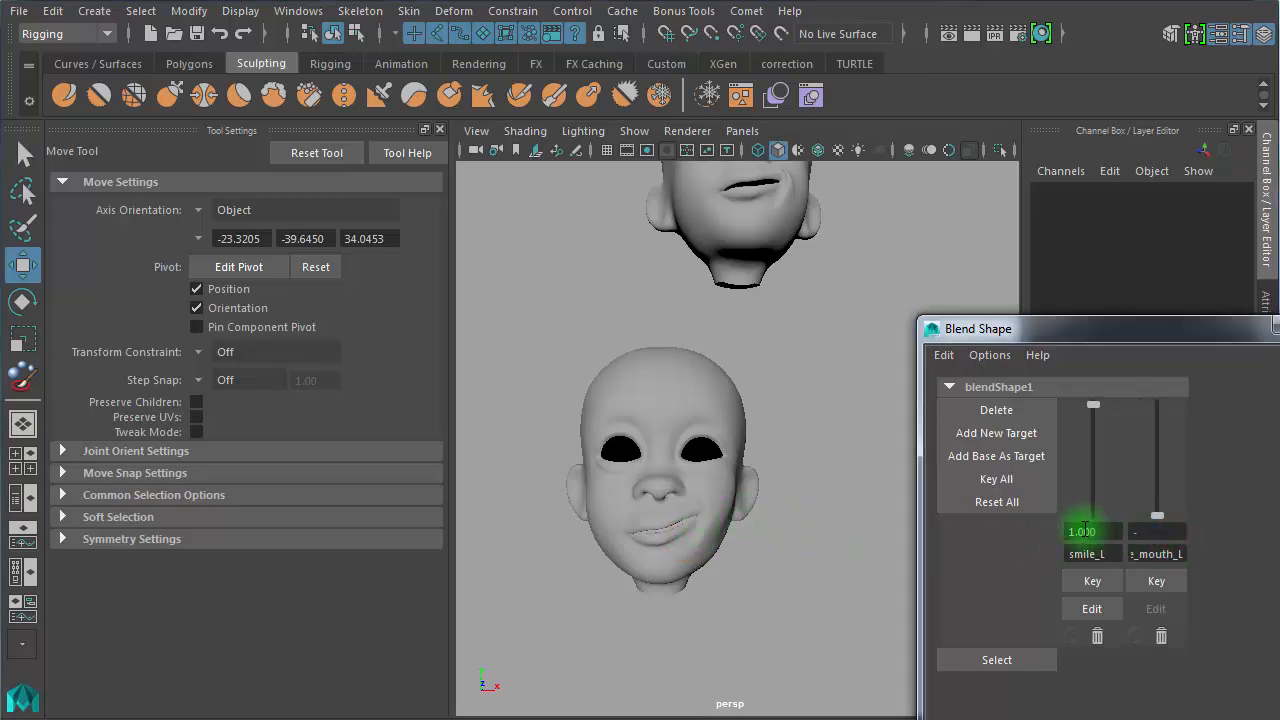
text(-1)
key(Return)
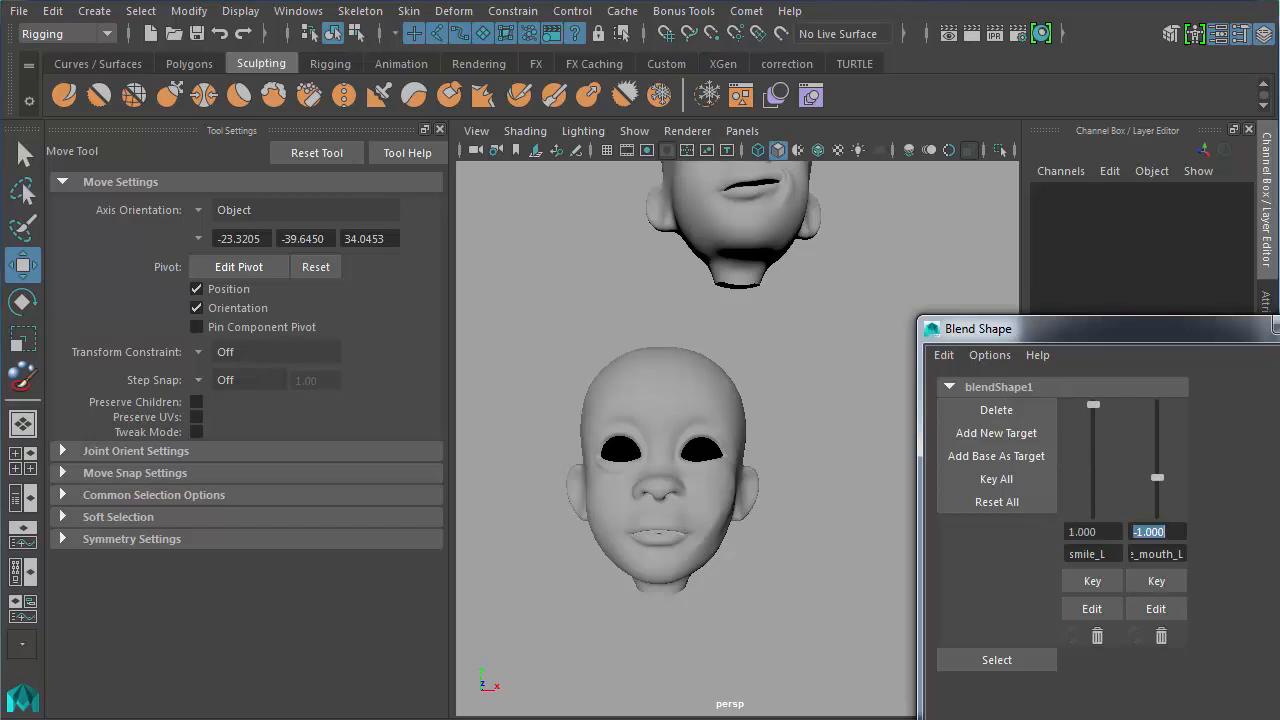
mouse_move(723, 572)
alt+right_down()
mouse_move(766, 551)
mouse_move(838, 548)
alt+right_up()
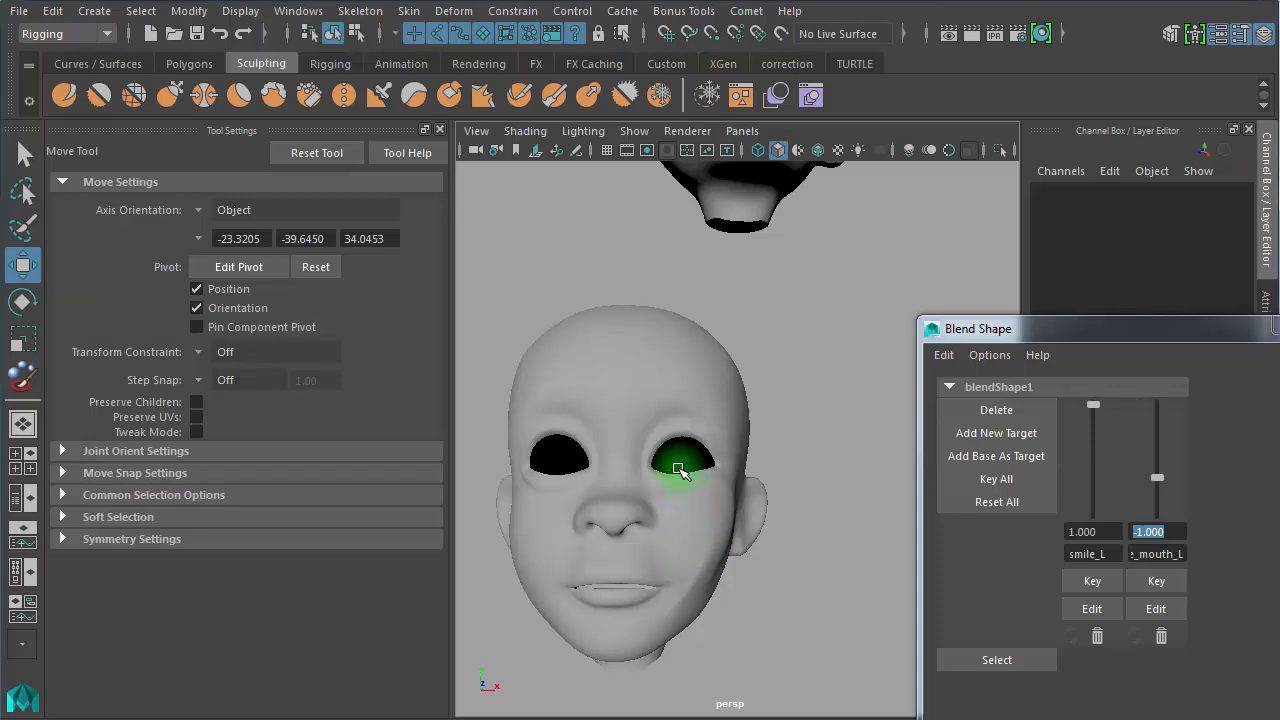
Duplicate the neutre head with the mouth smile subtracted and place the copy beside the Smile_mouth_L head
mouse_move(783, 527)
alt+right_down()
mouse_move(543, 506)
mouse_move(662, 516)
mouse_move(674, 531)
alt+right_up()
click(724, 443)
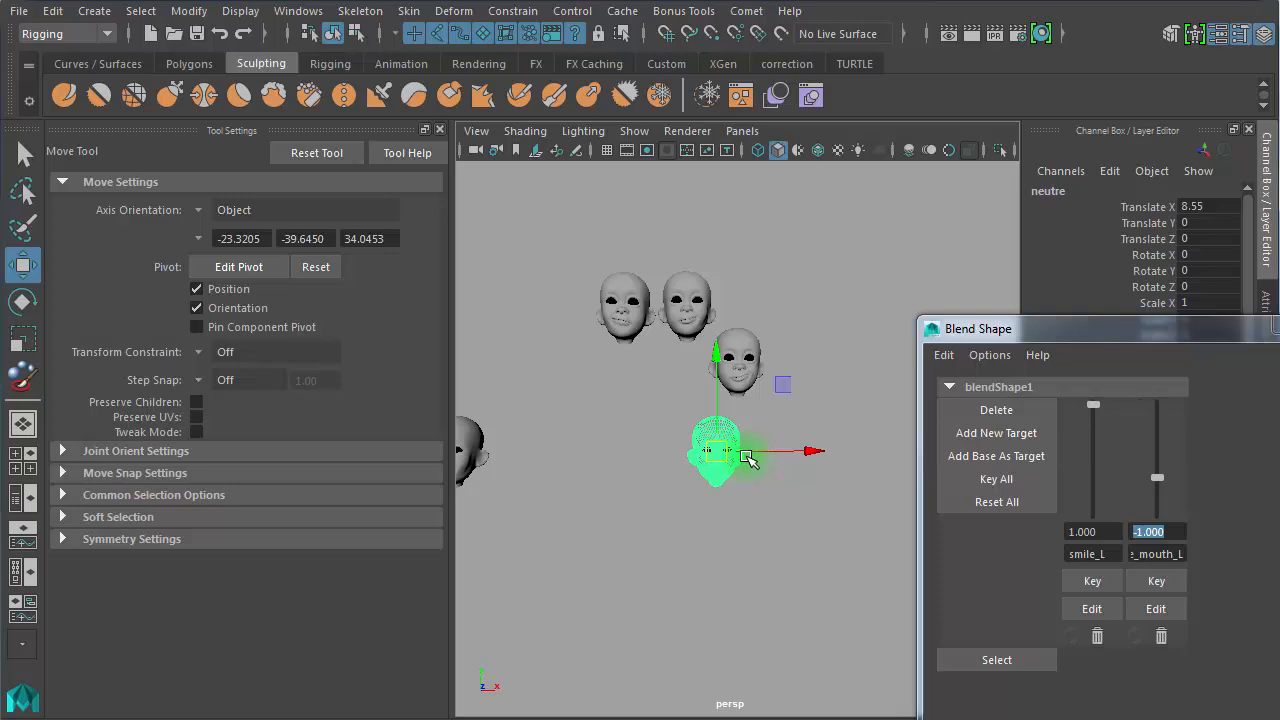
key(ctrl+d)
drag(724, 452, 793, 360)
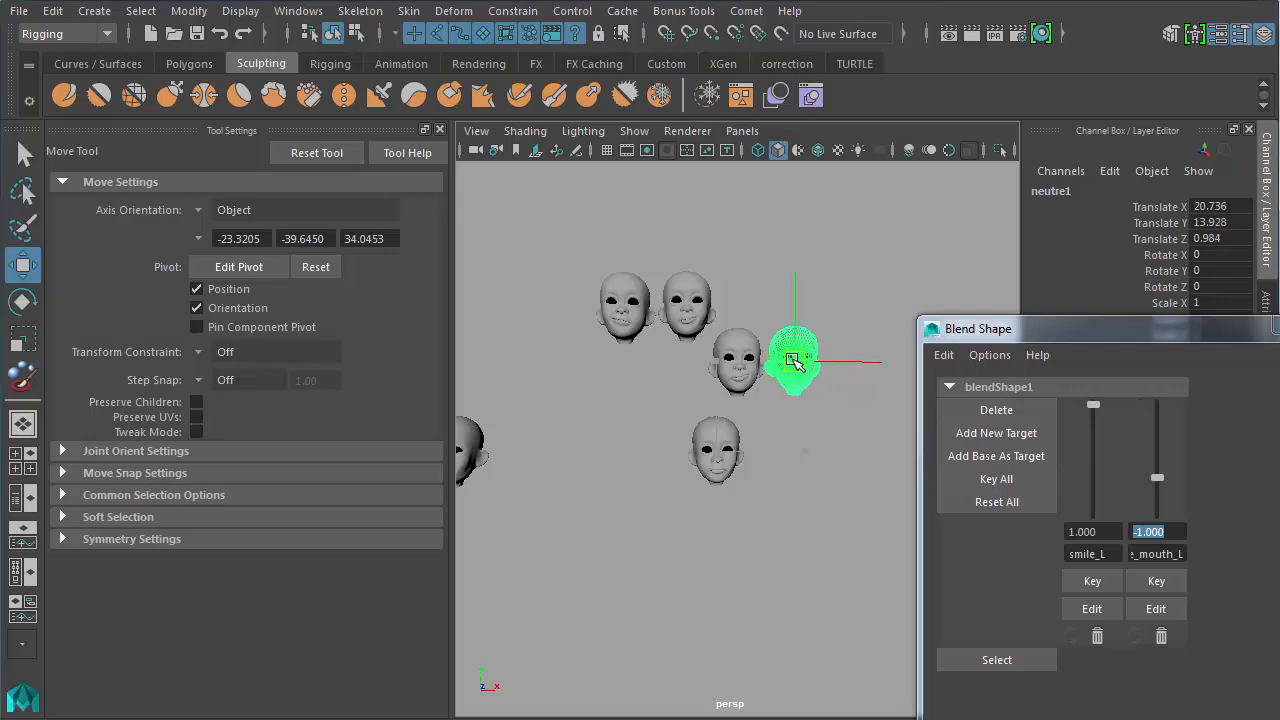
click(810, 436)
Rename the duplicated head neutre1 to Smile_eye_L, reusing the name of the Smile_mouth_L head as the basis
alt+right_drag(756, 446, 869, 469)
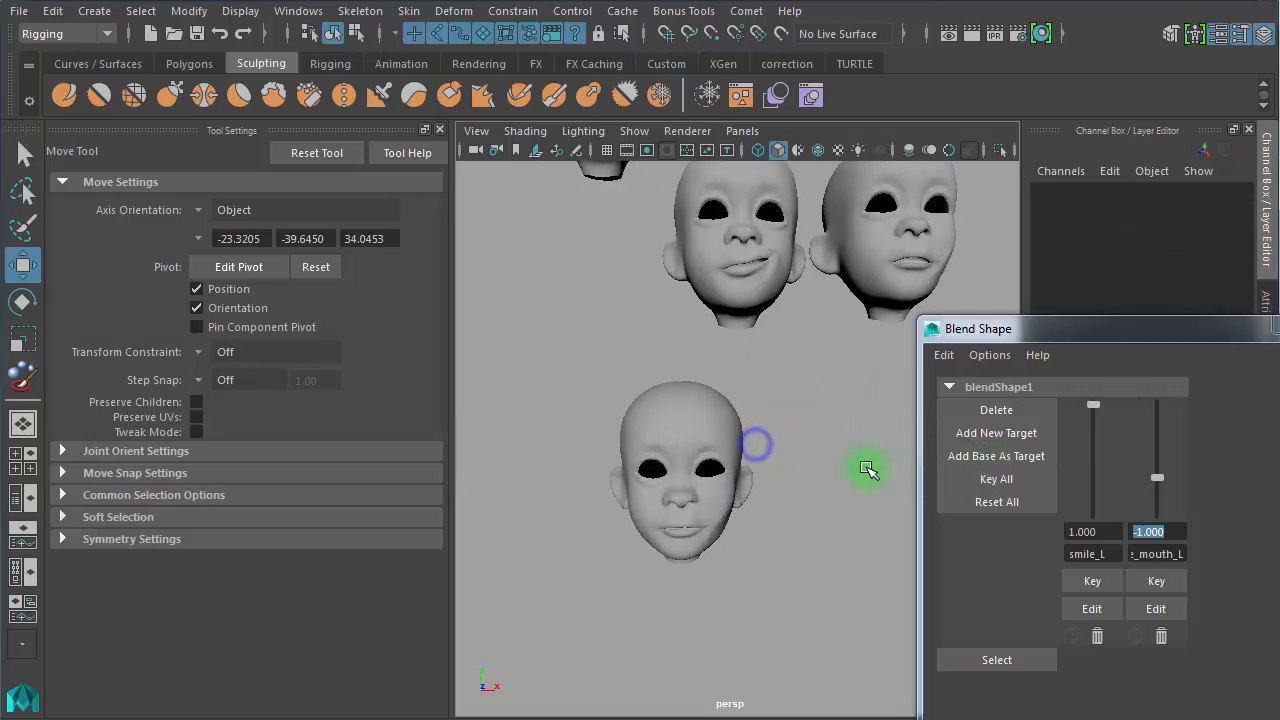
alt+middle_drag(786, 446, 771, 558)
click(786, 373)
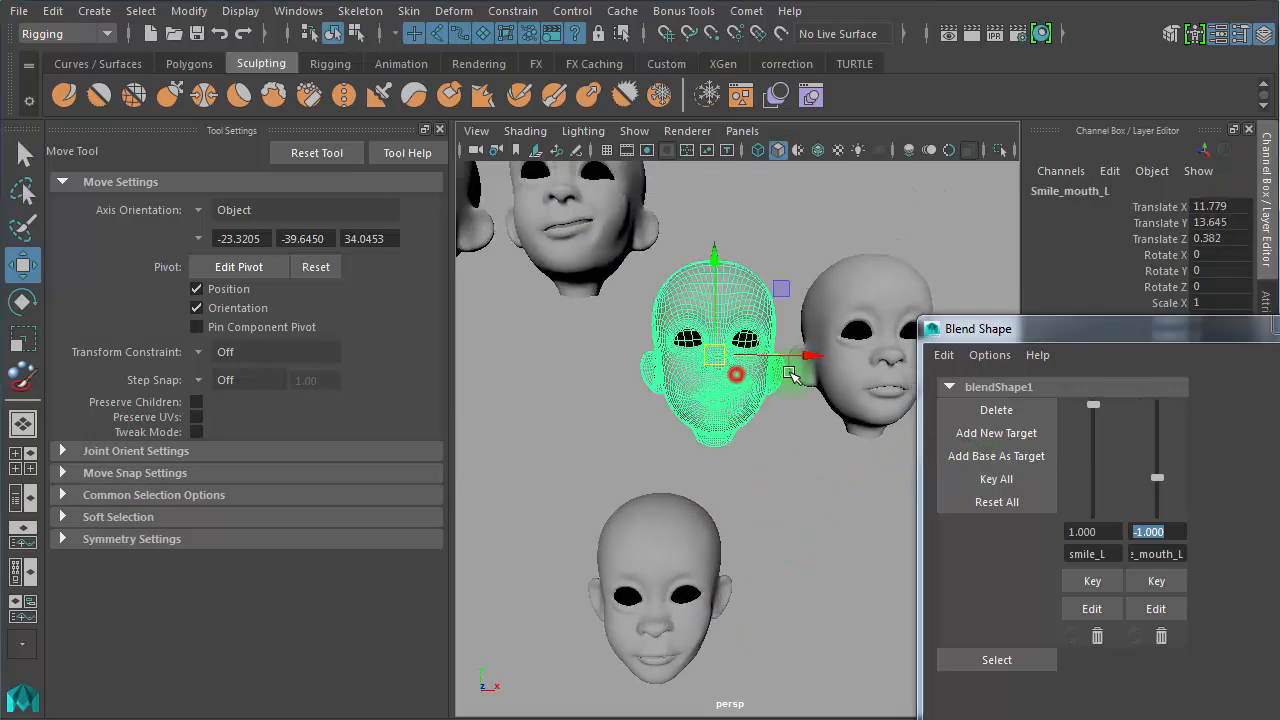
double_click(1088, 192)
key(ctrl+c)
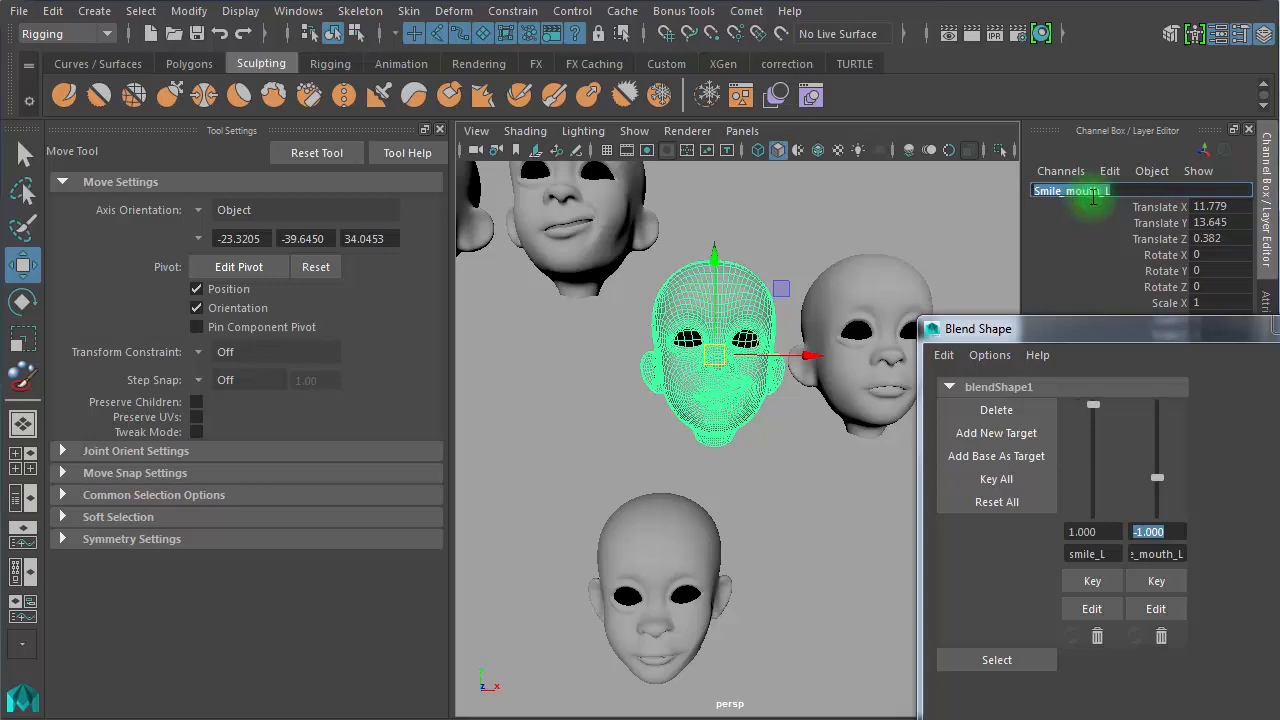
click(884, 298)
click(1075, 190)
click(1073, 190)
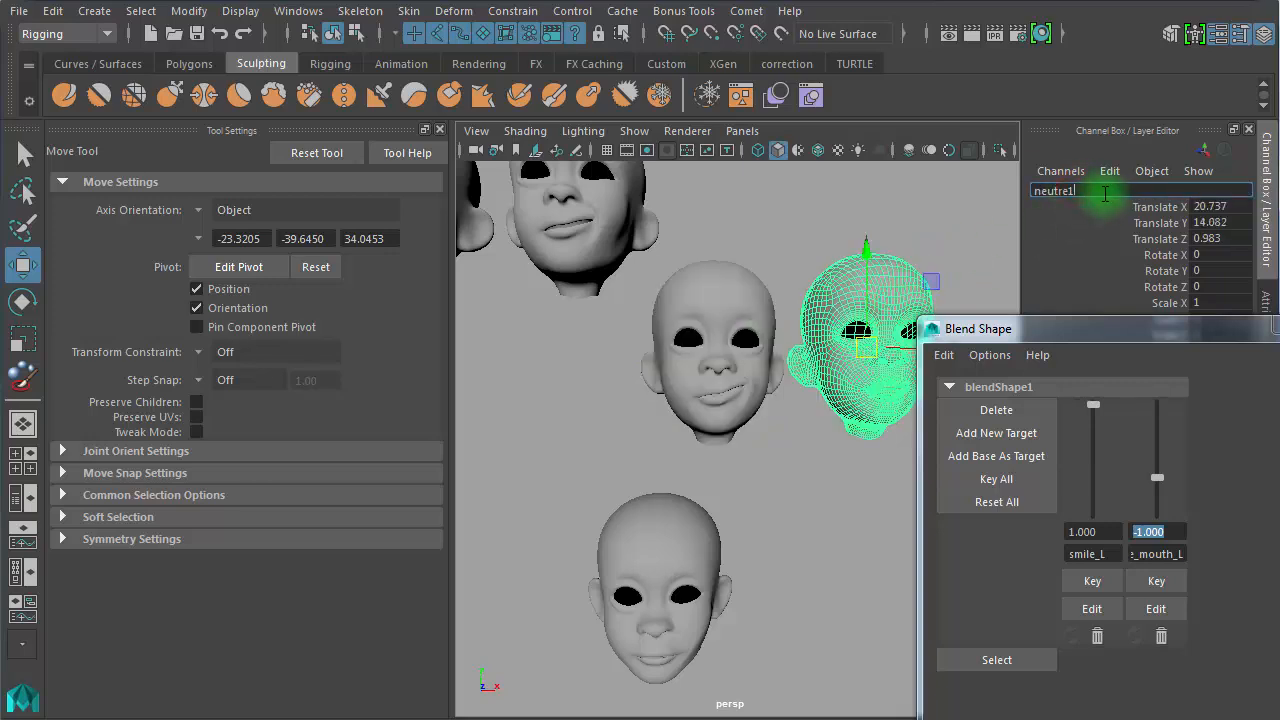
drag(1105, 194, 996, 194)
key(ctrl+v)
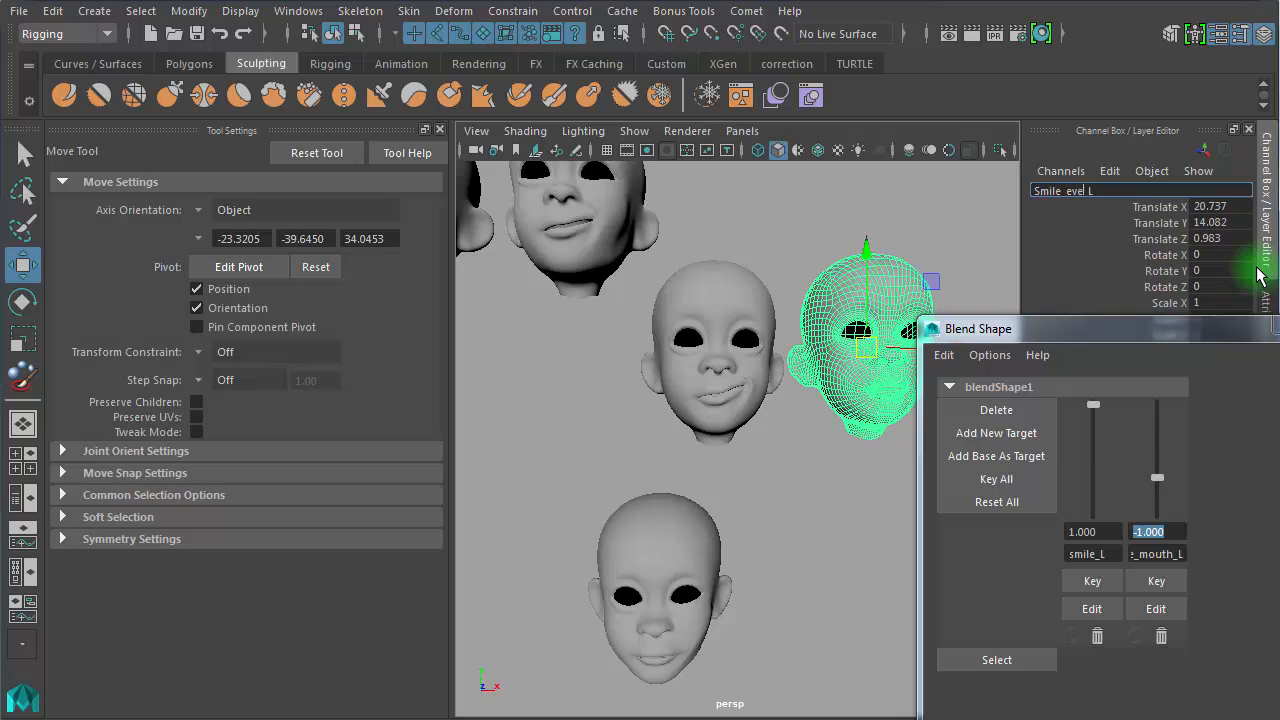
click(832, 549)
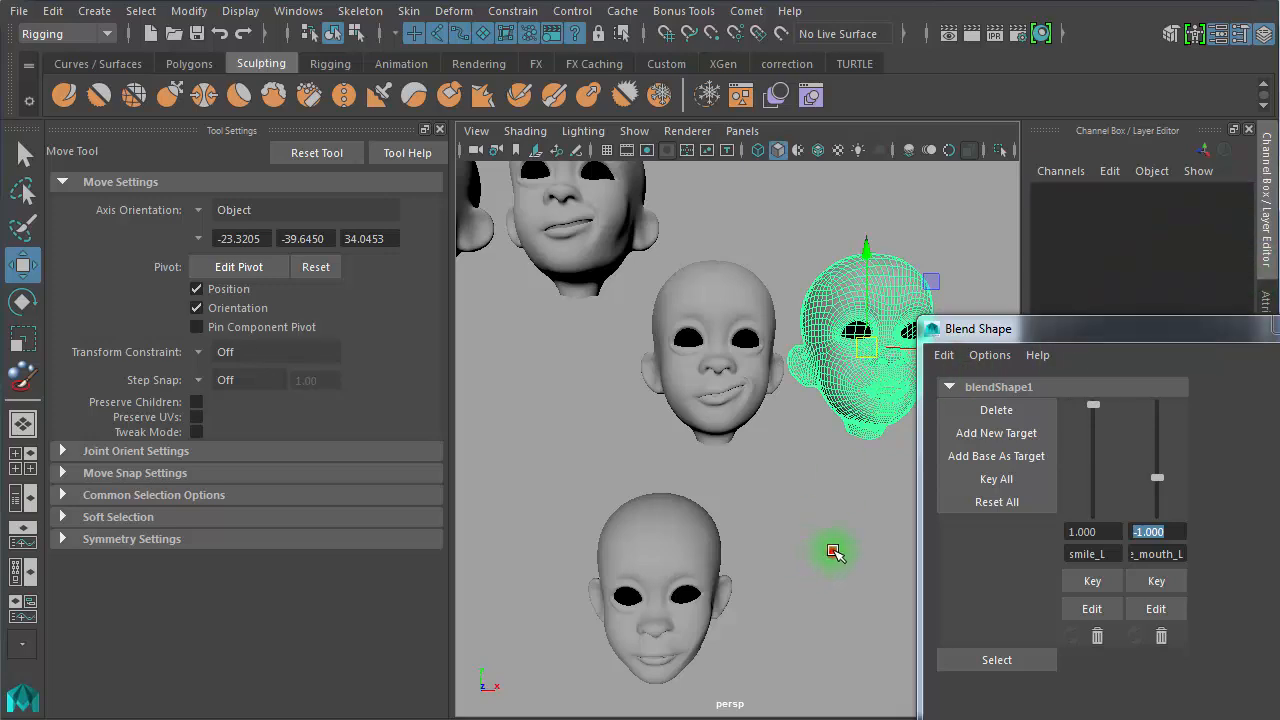
Set the smile_L and Smile_mouth_L weights to 0 and delete blendShape1
click(1082, 531)
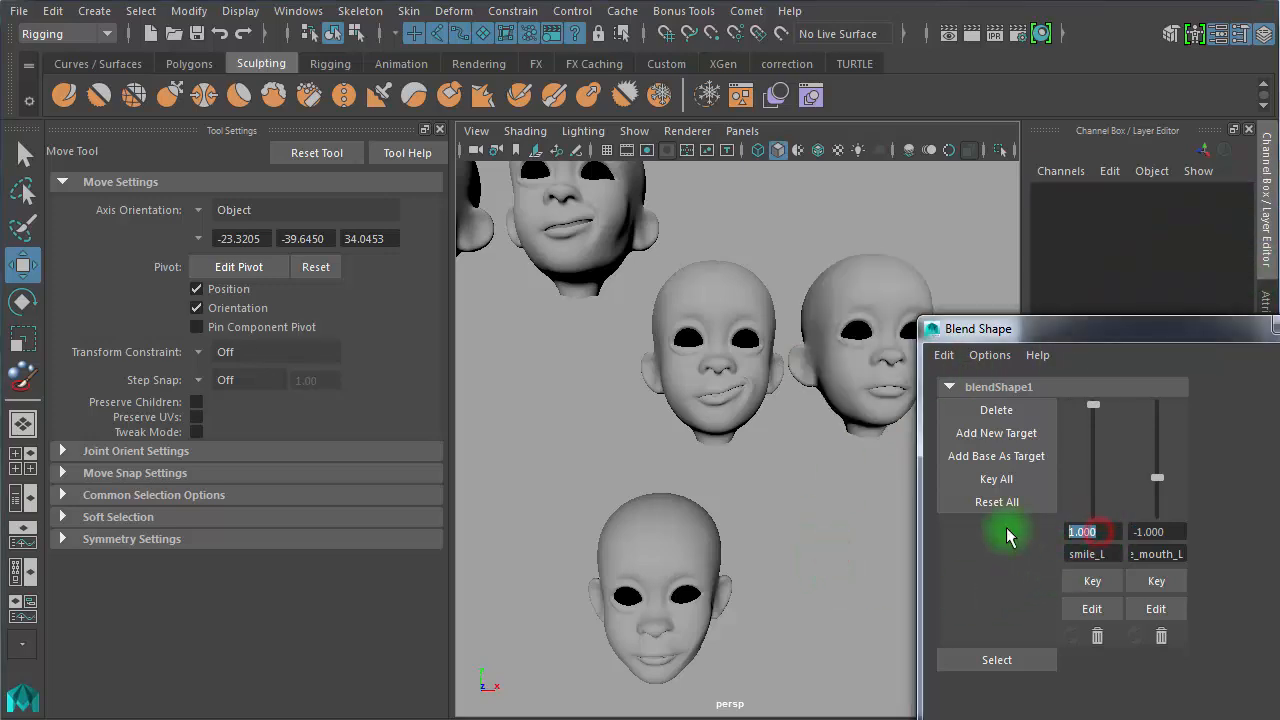
click(1170, 531)
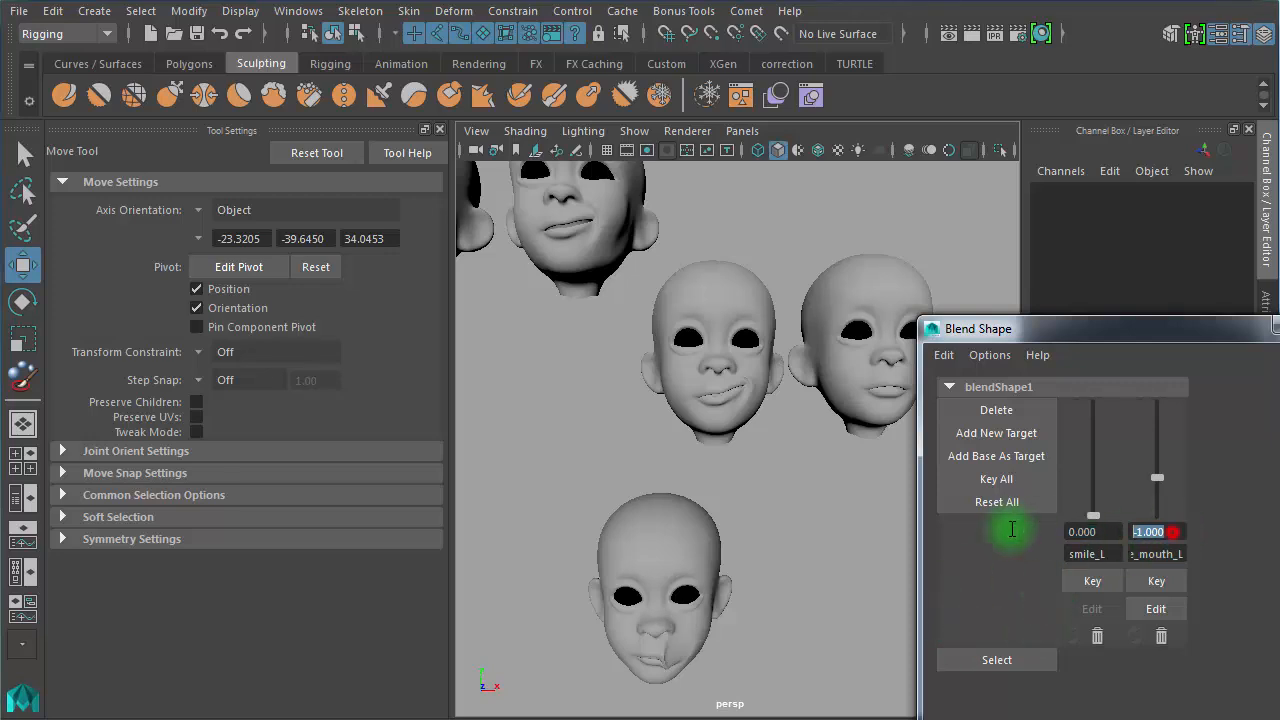
scroll(760, 514, down, 4)
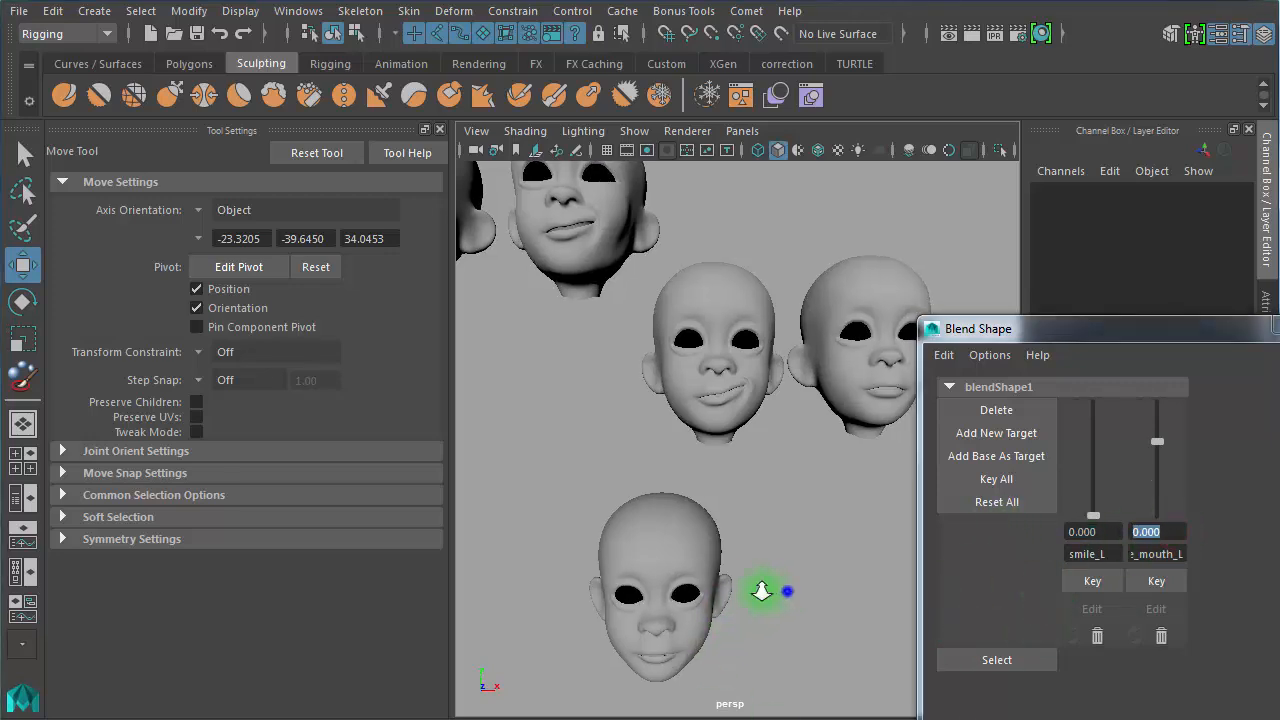
click(997, 410)
Move the smile_L head up and away from the other target heads
drag(610, 413, 869, 396)
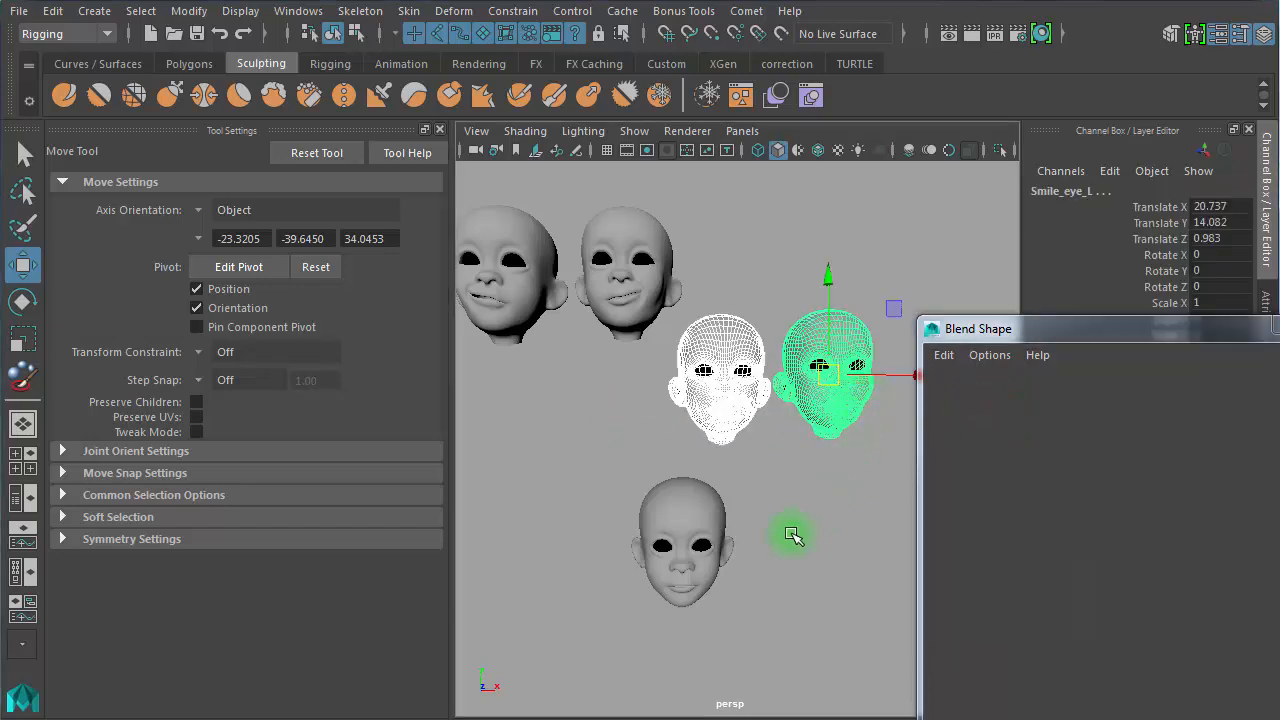
click(704, 549)
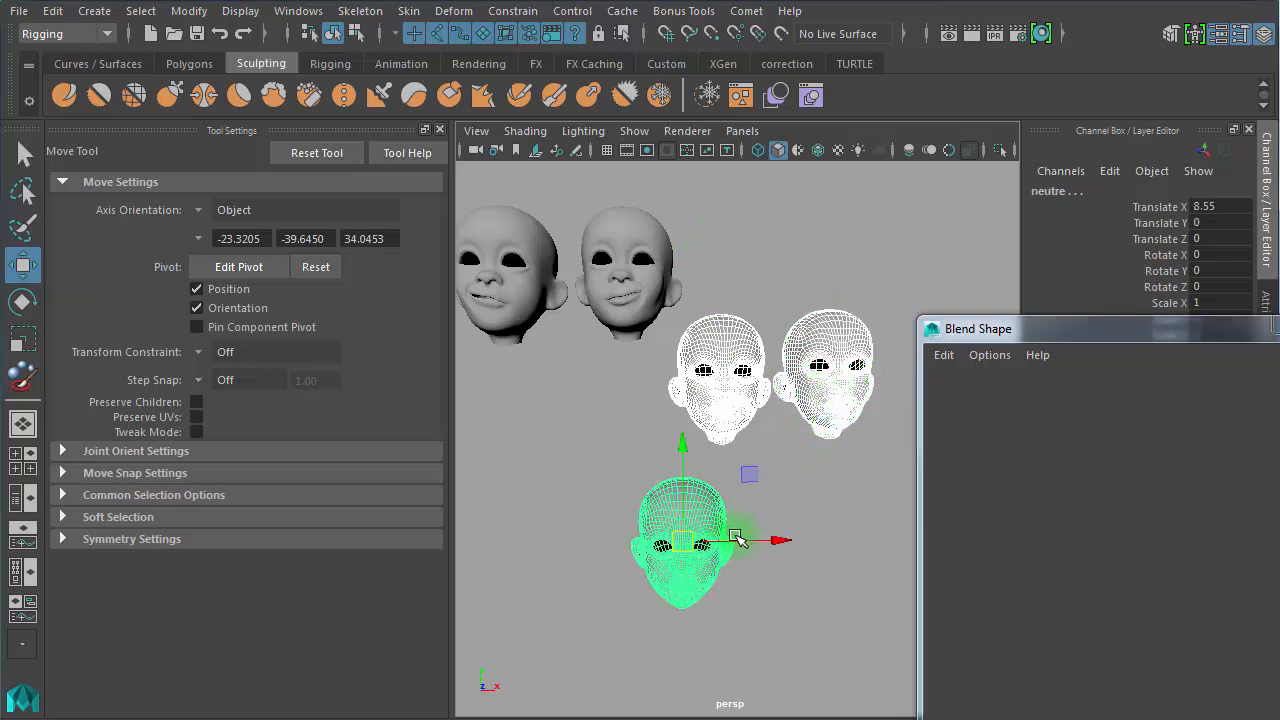
click(627, 275)
scroll(645, 300, down, 5)
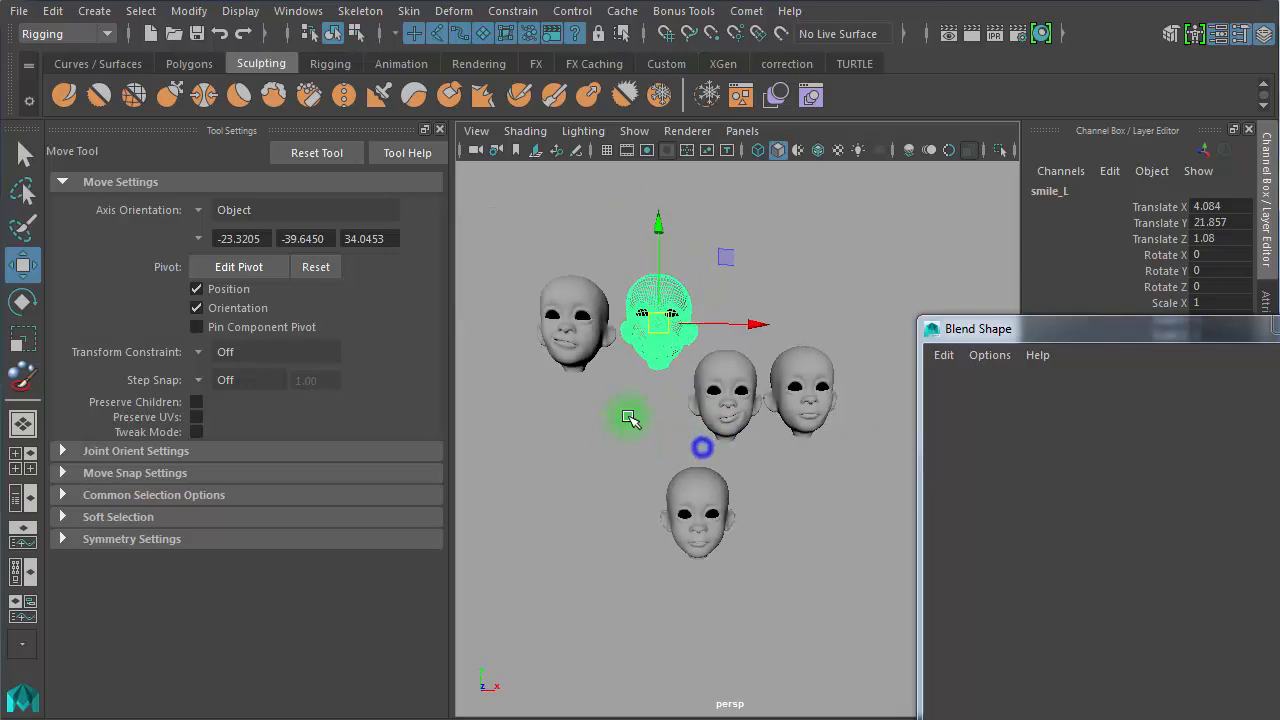
drag(672, 331, 766, 216)
Create a new blend shape on the neutre head using smile_R, Smile_mouth_L and Smile_eye_L as targets
drag(827, 408, 827, 408)
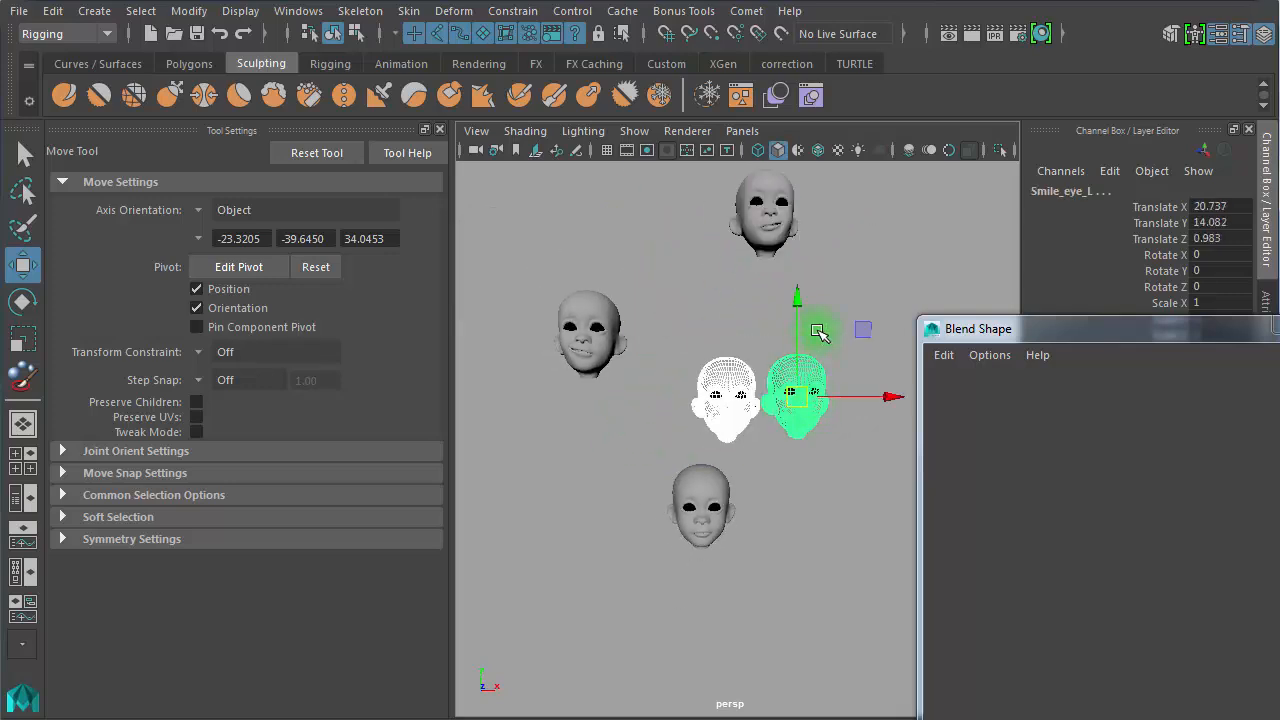
middle_drag(862, 318, 864, 318)
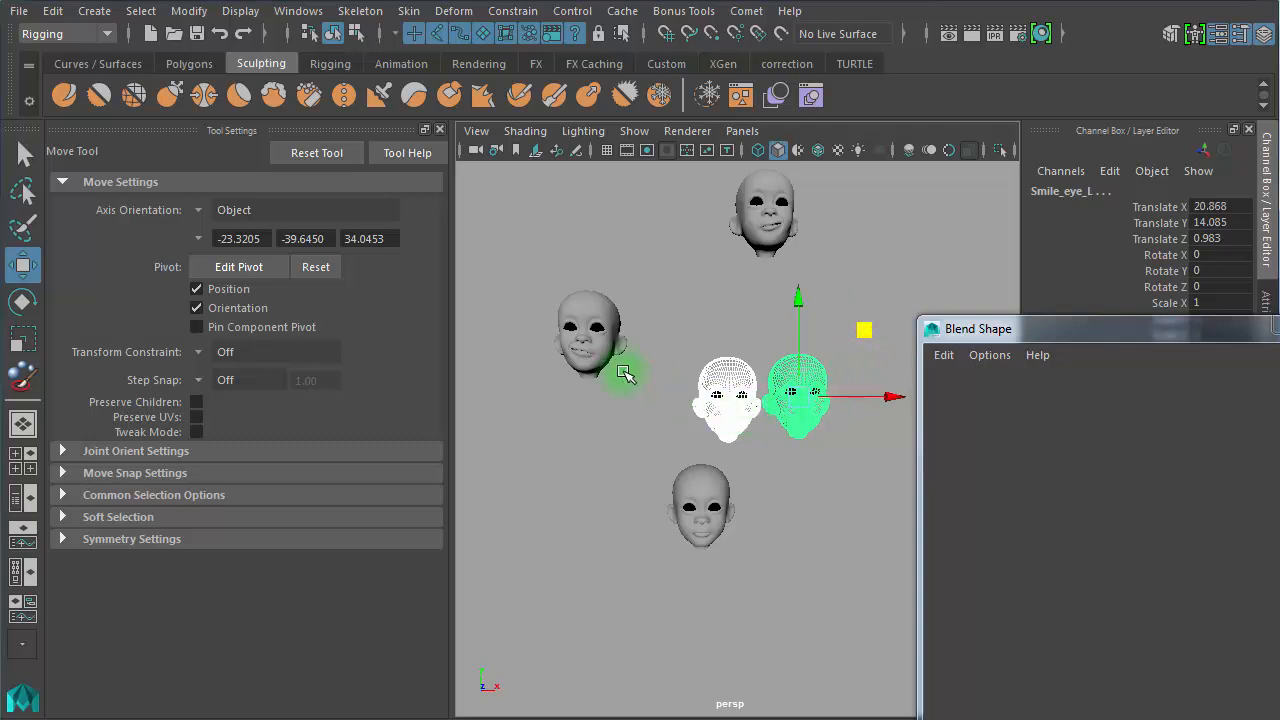
click(590, 331)
alt+drag(637, 434, 522, 475)
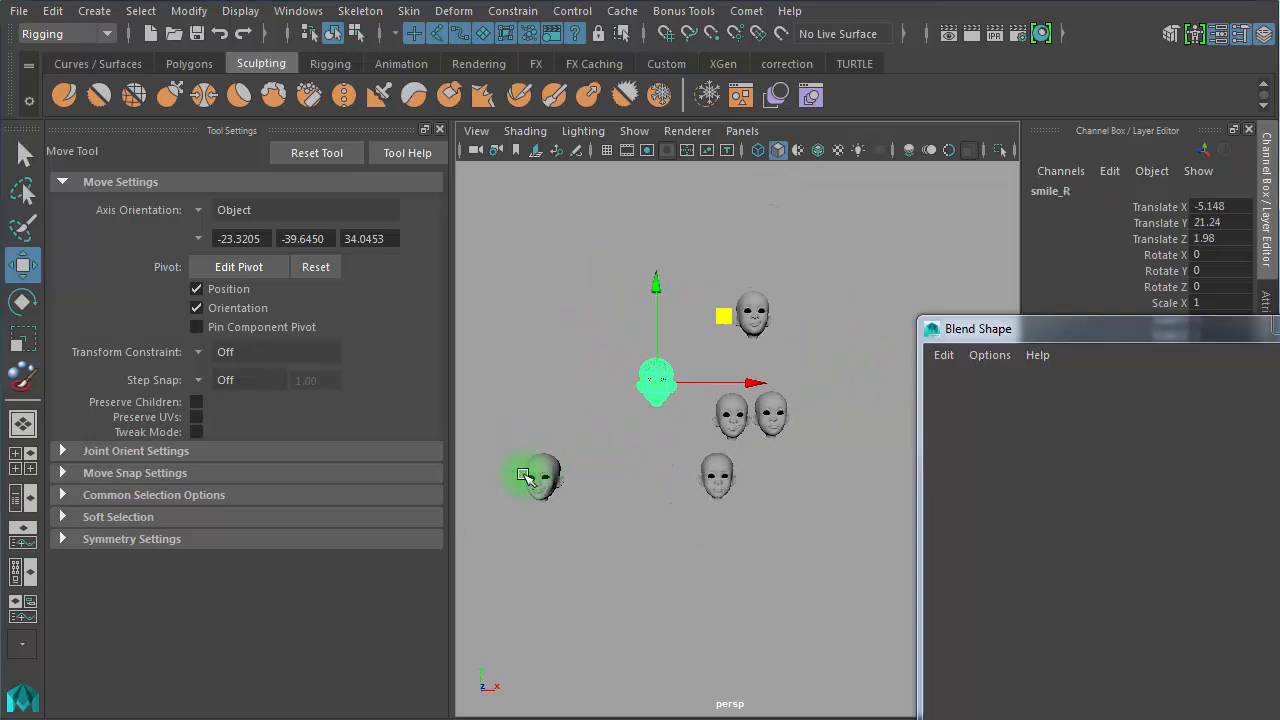
alt+right_drag(607, 507, 791, 488)
click(572, 376)
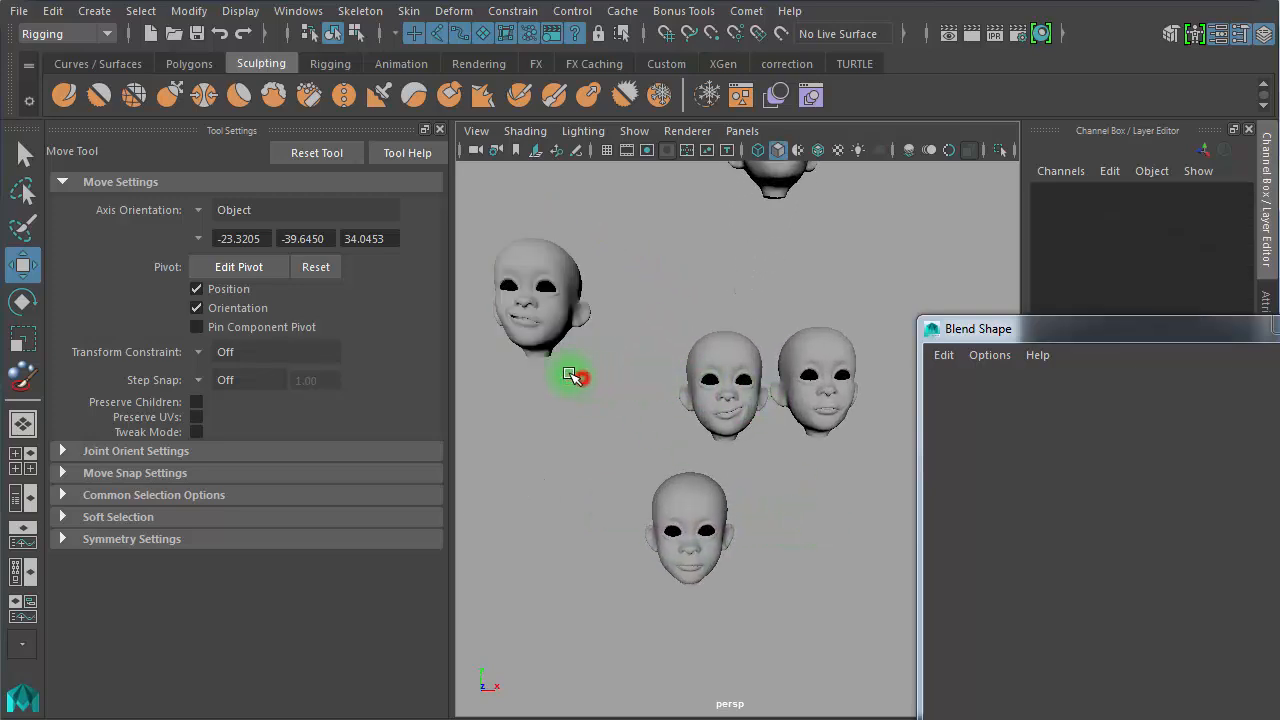
drag(885, 376, 866, 380)
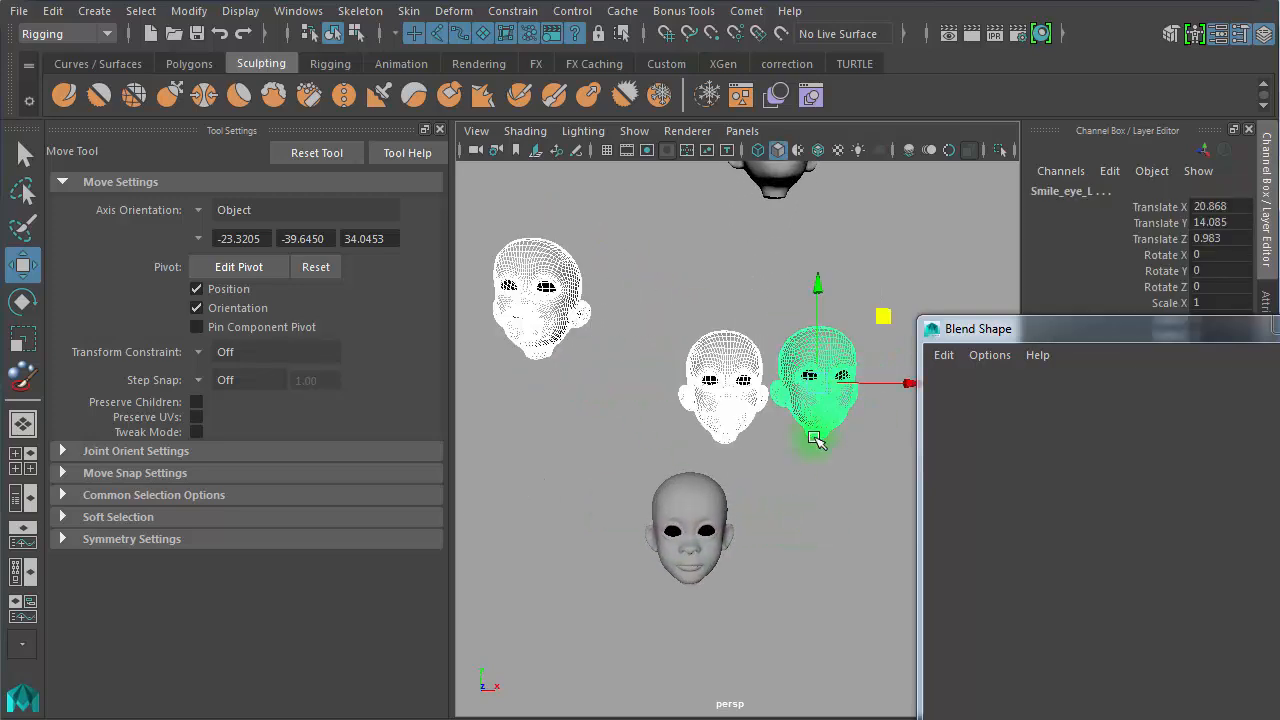
click(750, 489)
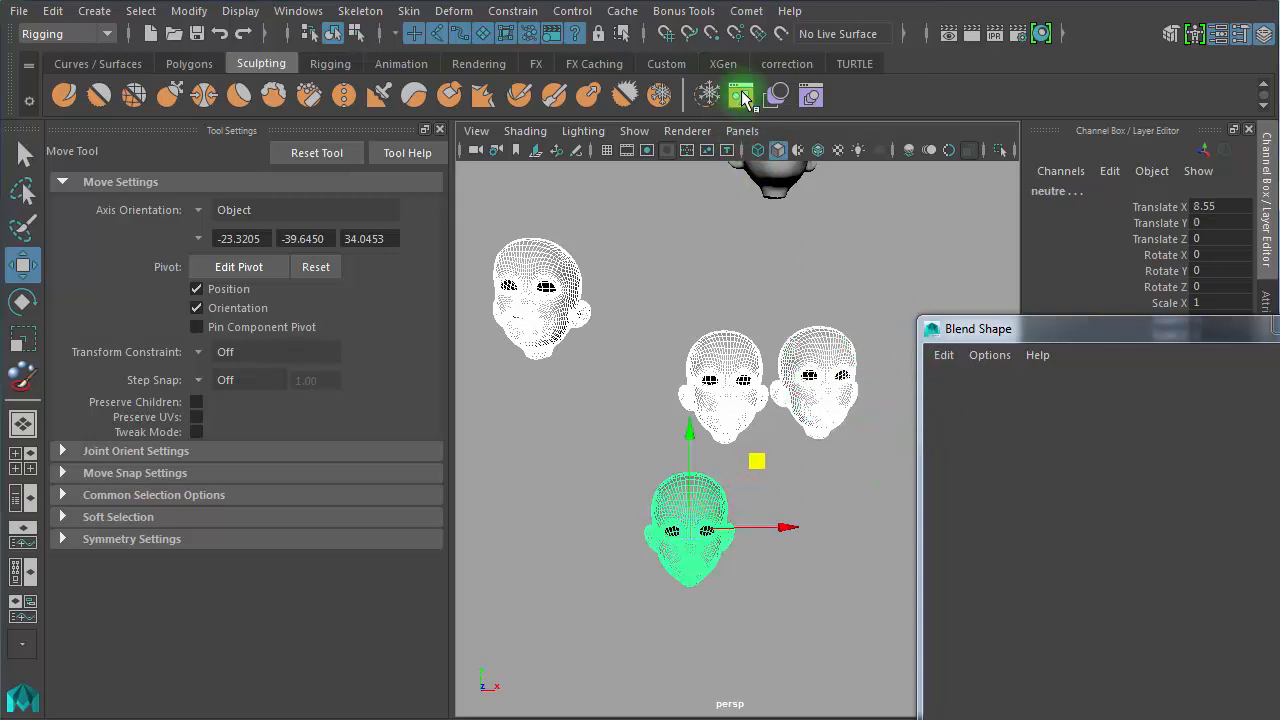
click(778, 553)
Set the smile_R, Smile_mouth_L and Smile_eye_L weights to 1
drag(1087, 517, 1089, 406)
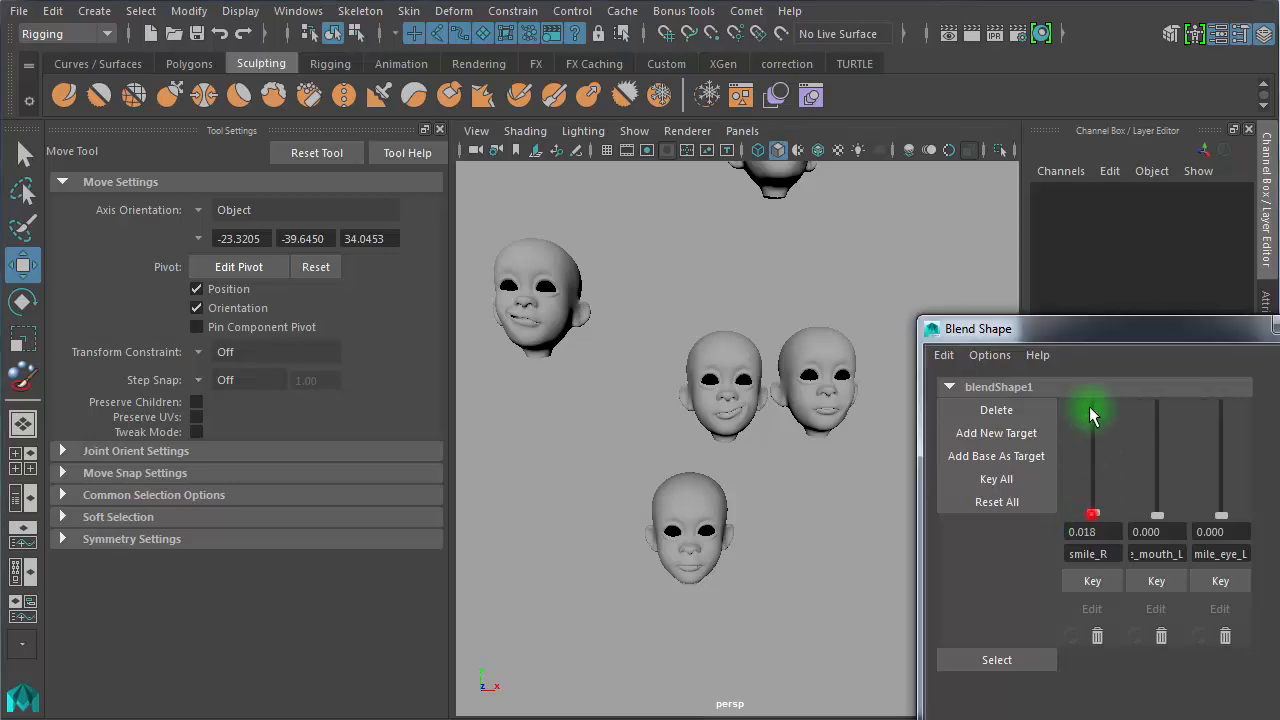
drag(1157, 515, 1157, 404)
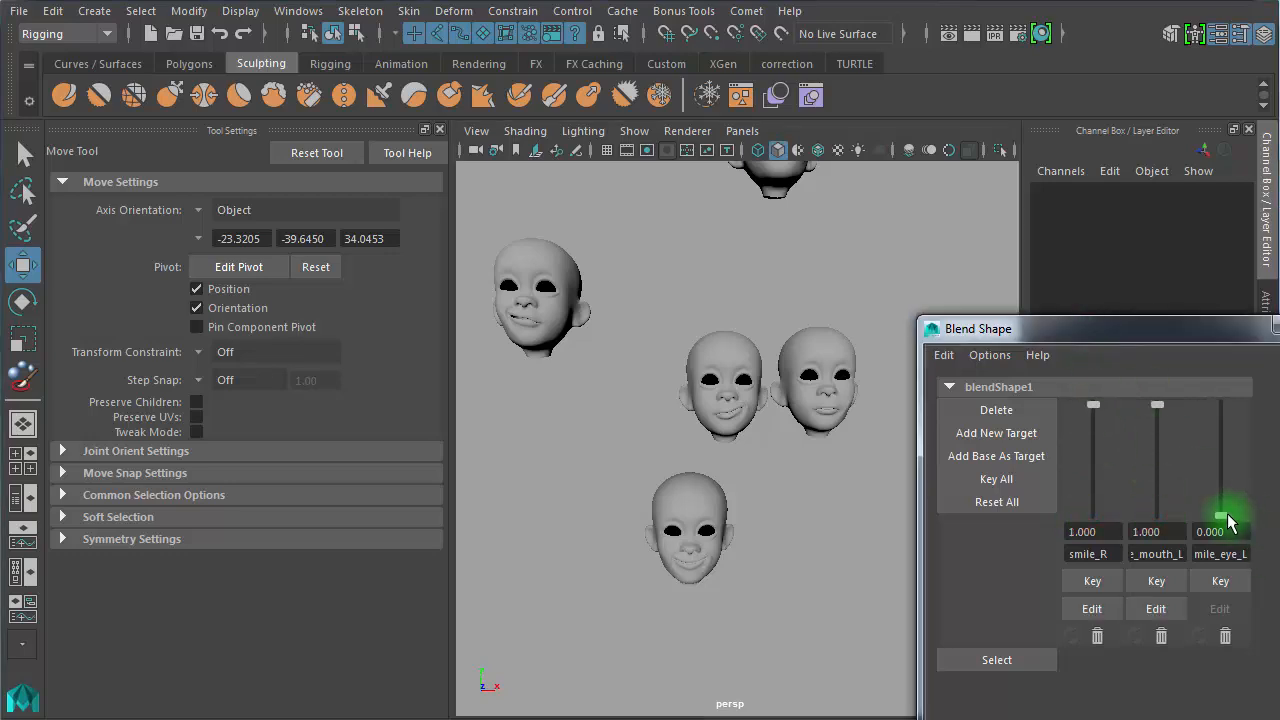
drag(1222, 515, 1220, 364)
alt+right_drag(705, 564, 626, 459)
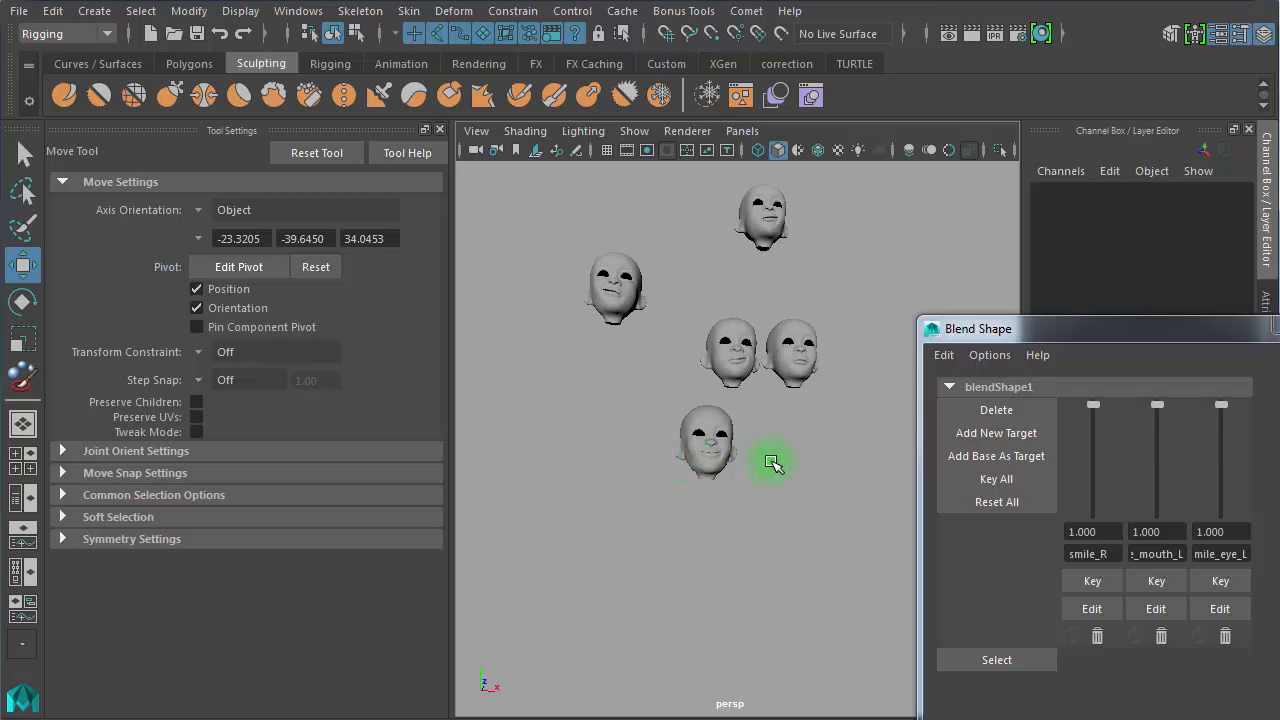
alt+right_drag(737, 471, 650, 484)
Select the neutre and sourire heads and set their Translate X, Y and Z to 0 so they overlap
click(648, 482)
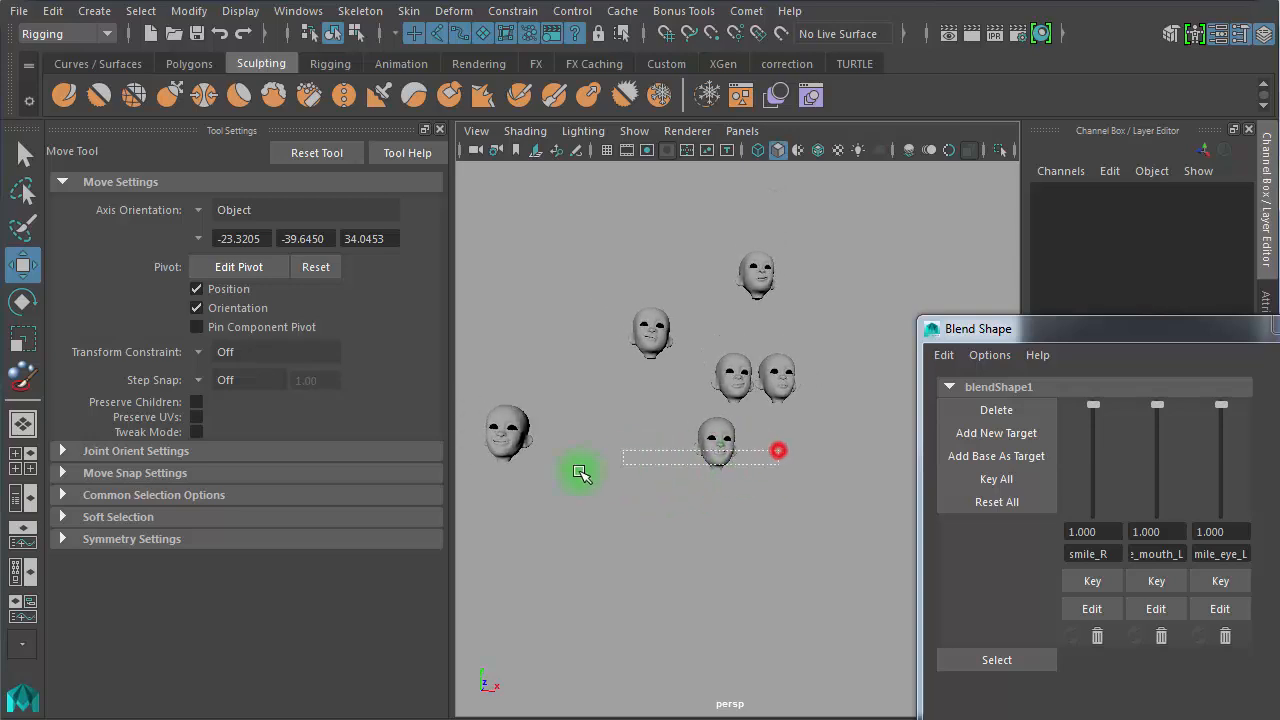
drag(475, 467, 517, 463)
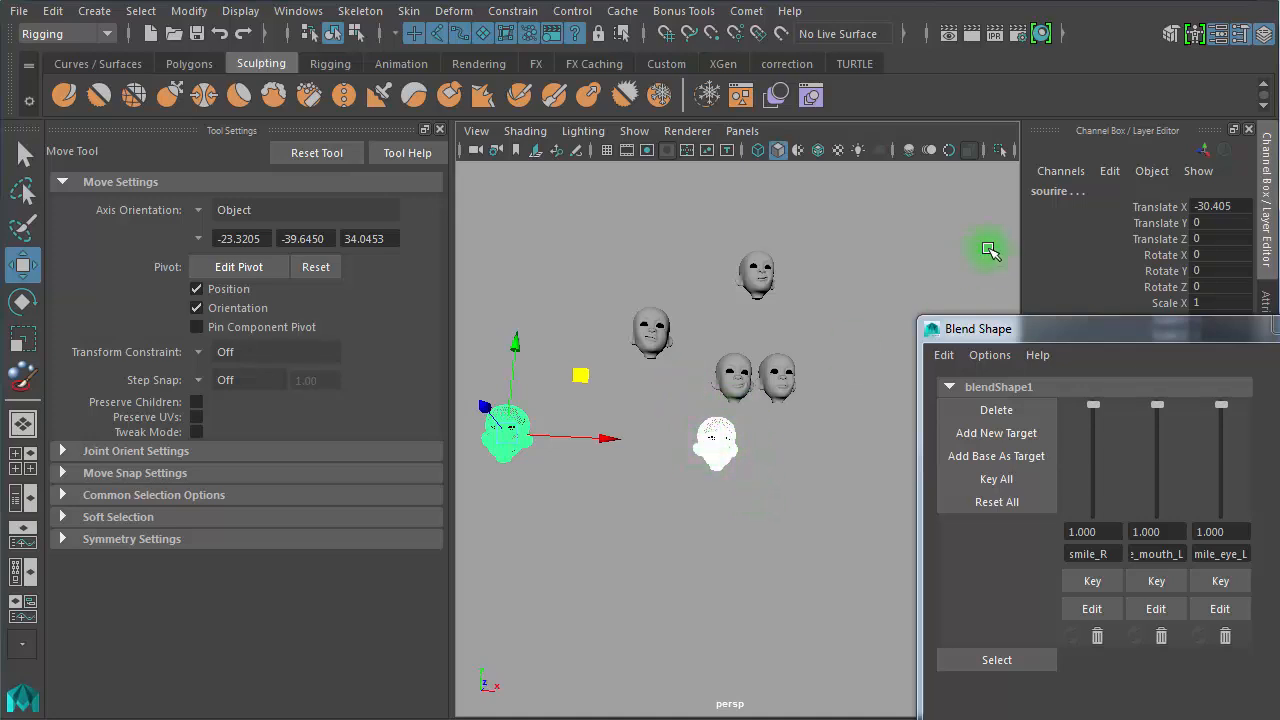
mouse_move(1199, 240)
mouse_down()
mouse_move(1199, 208)
mouse_move(1214, 208)
mouse_move(1214, 246)
mouse_up()
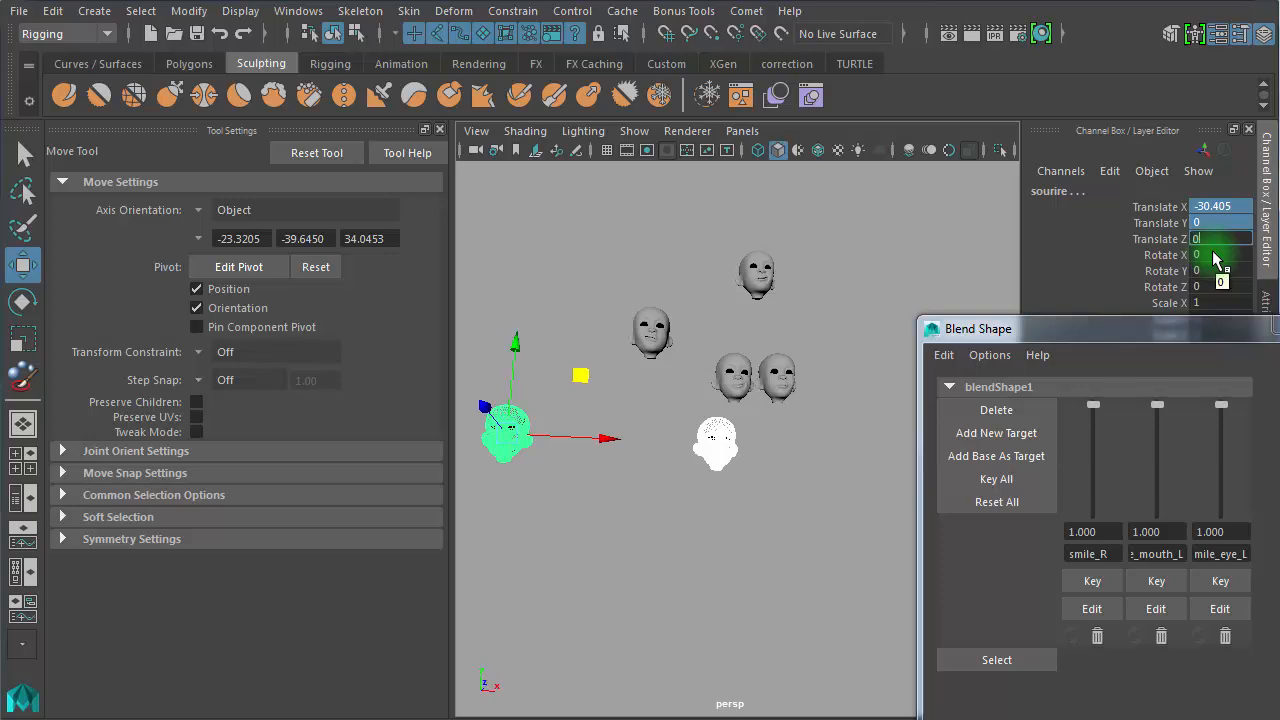
key(Return)
click(982, 480)
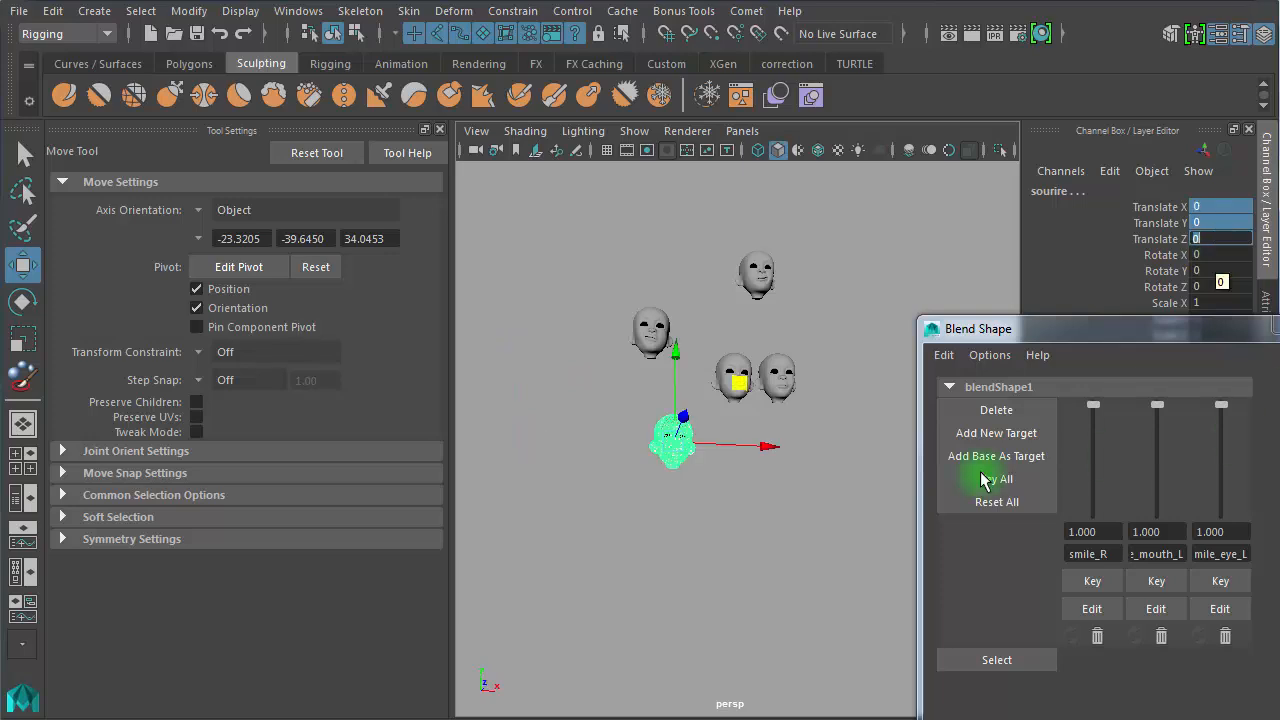
Display the scene in wireframe with the overlapping heads selected to compare their shapes
click(712, 566)
click(686, 420)
key(4)
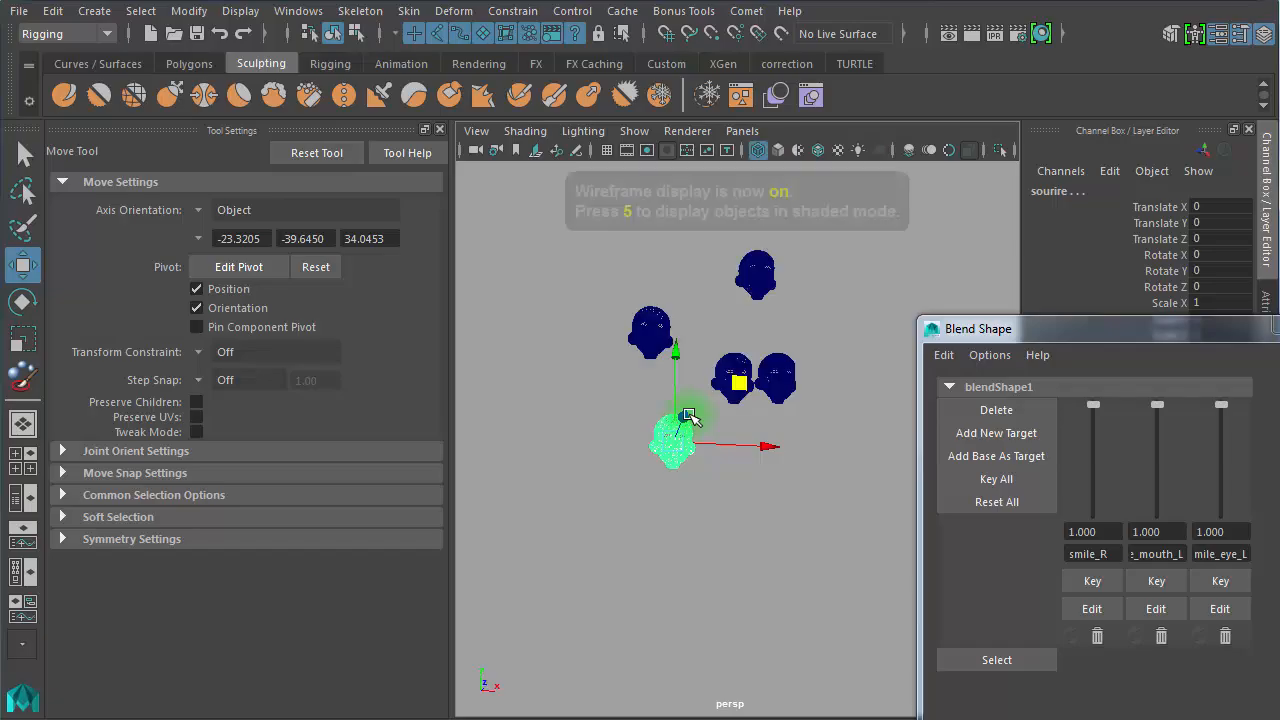
Frame the overlapping neutre and sourire heads and check their match with the smile_R, Smile_mouth_L and Smile_eye_L weights at 1
key(f)
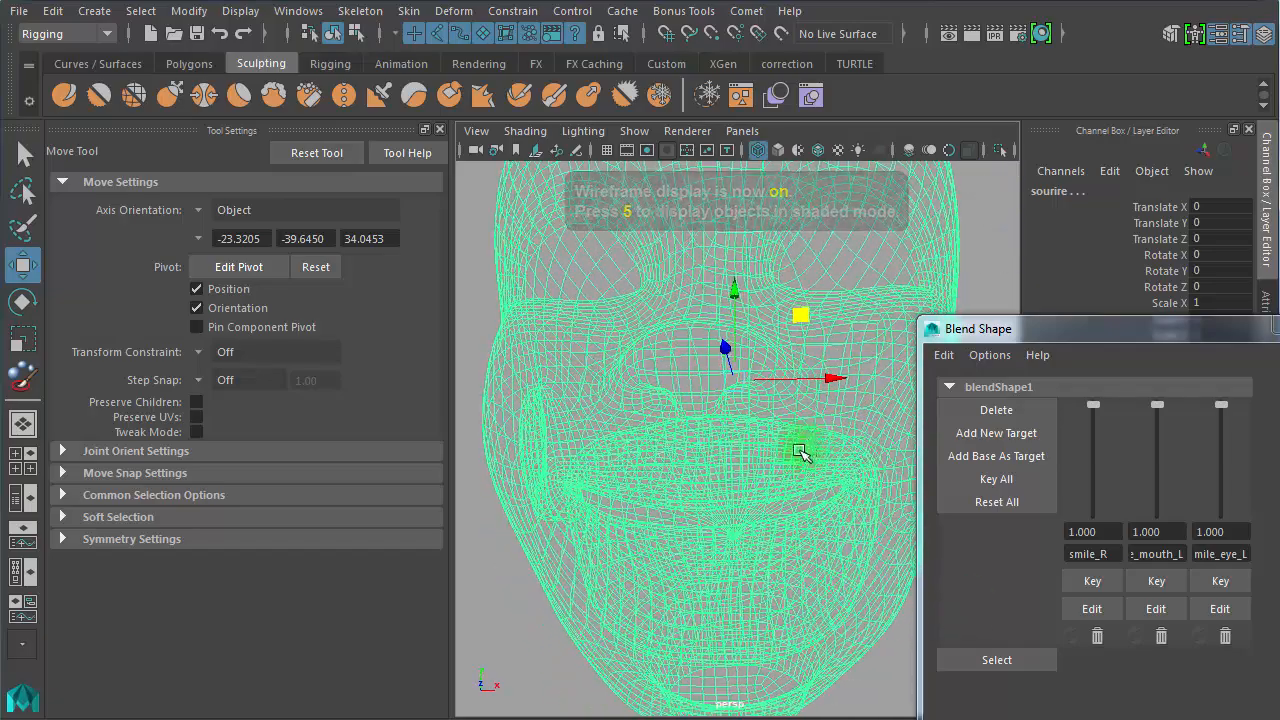
drag(1093, 405, 1100, 340)
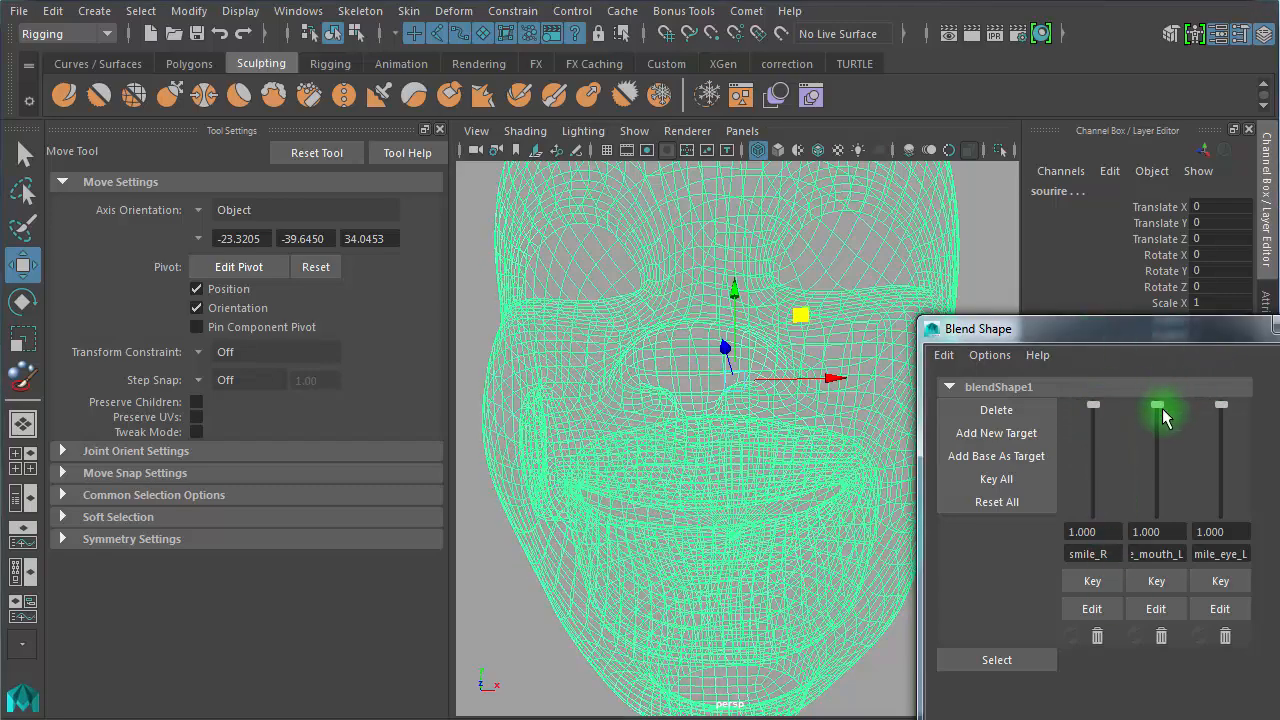
drag(1160, 409, 1146, 320)
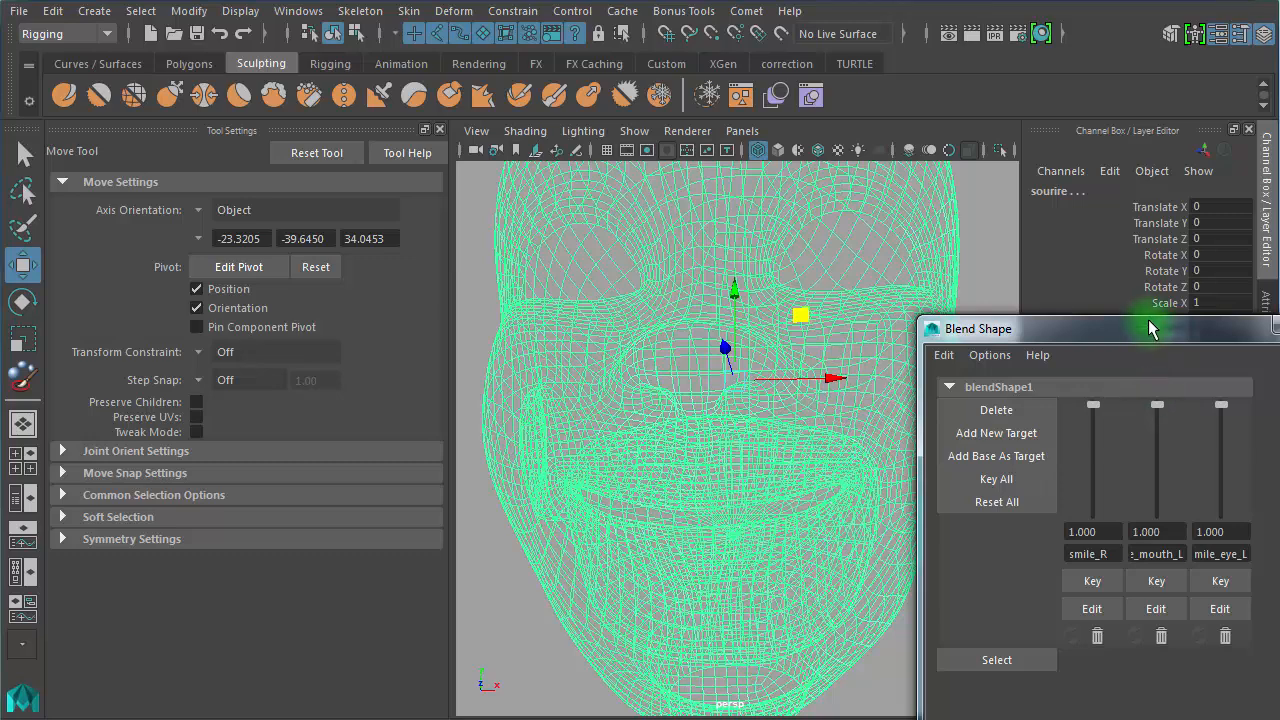
drag(1219, 415, 1209, 346)
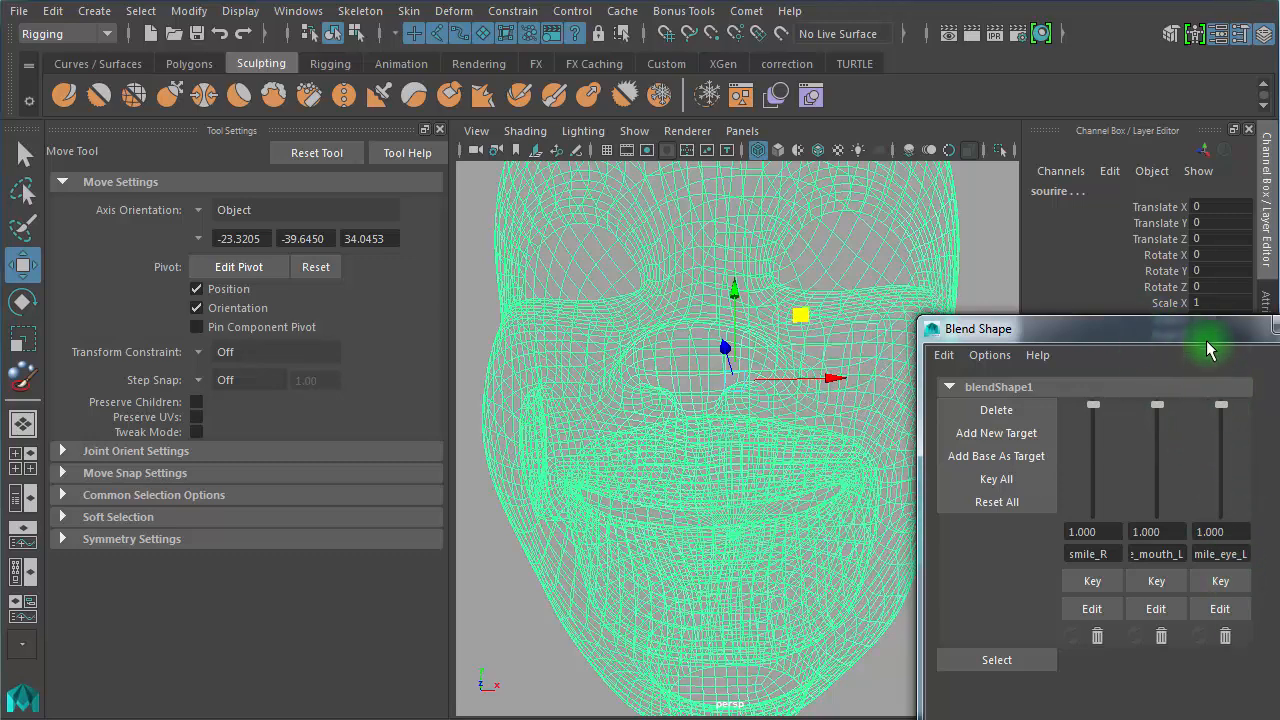
Separate the overlapping heads along X, moving neutre to about 5.88 and sourire to about -27.26
alt+right_drag(809, 489, 486, 413)
alt+drag(726, 510, 778, 525)
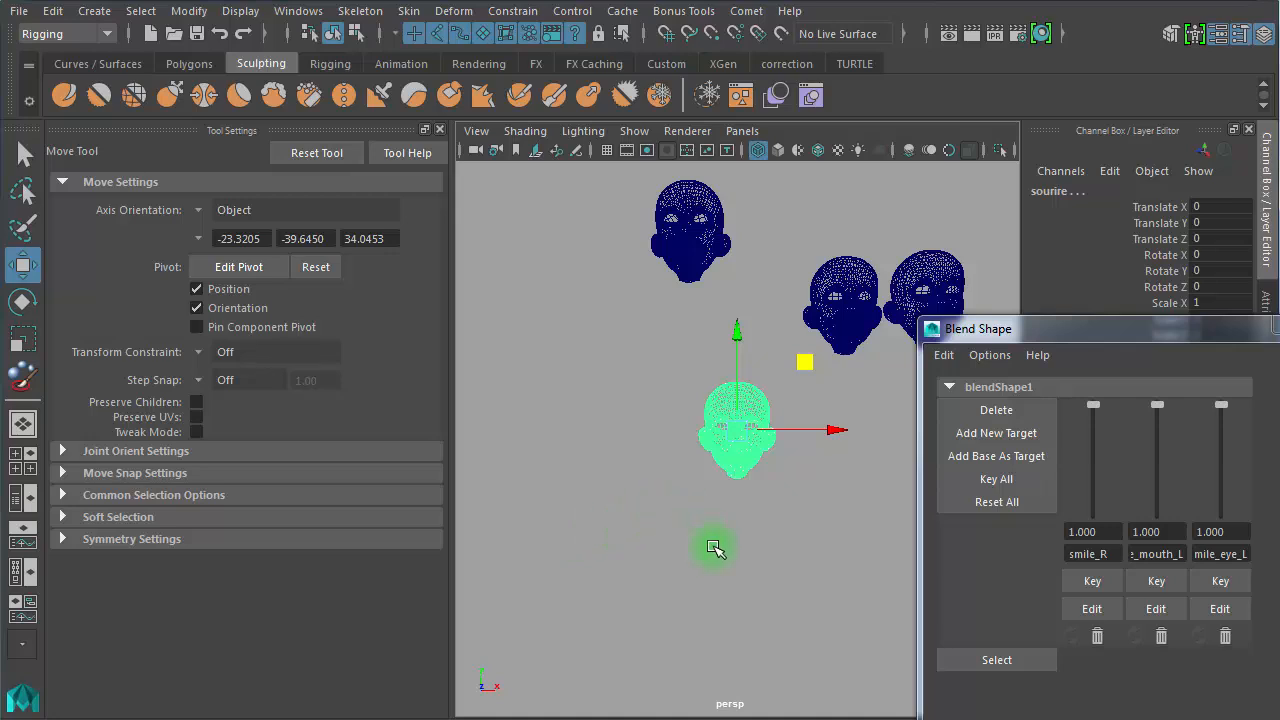
click(769, 551)
click(750, 448)
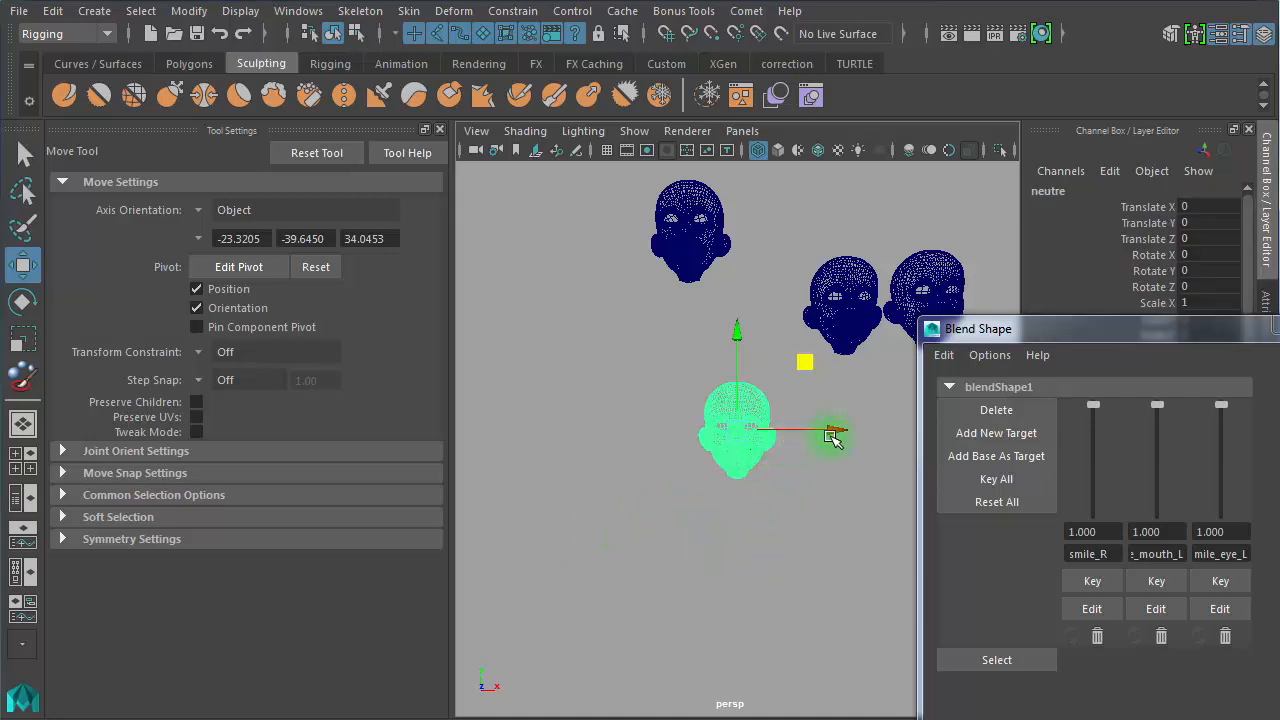
drag(835, 433, 733, 433)
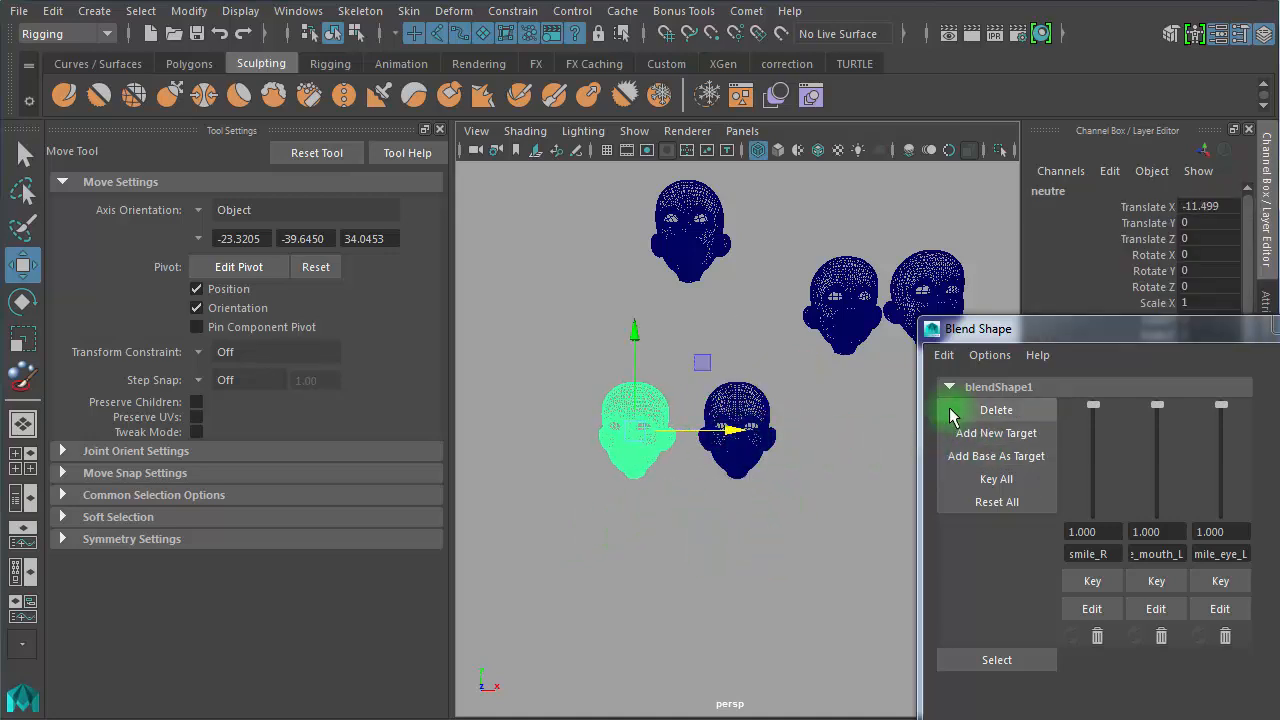
drag(735, 430, 587, 429)
click(738, 410)
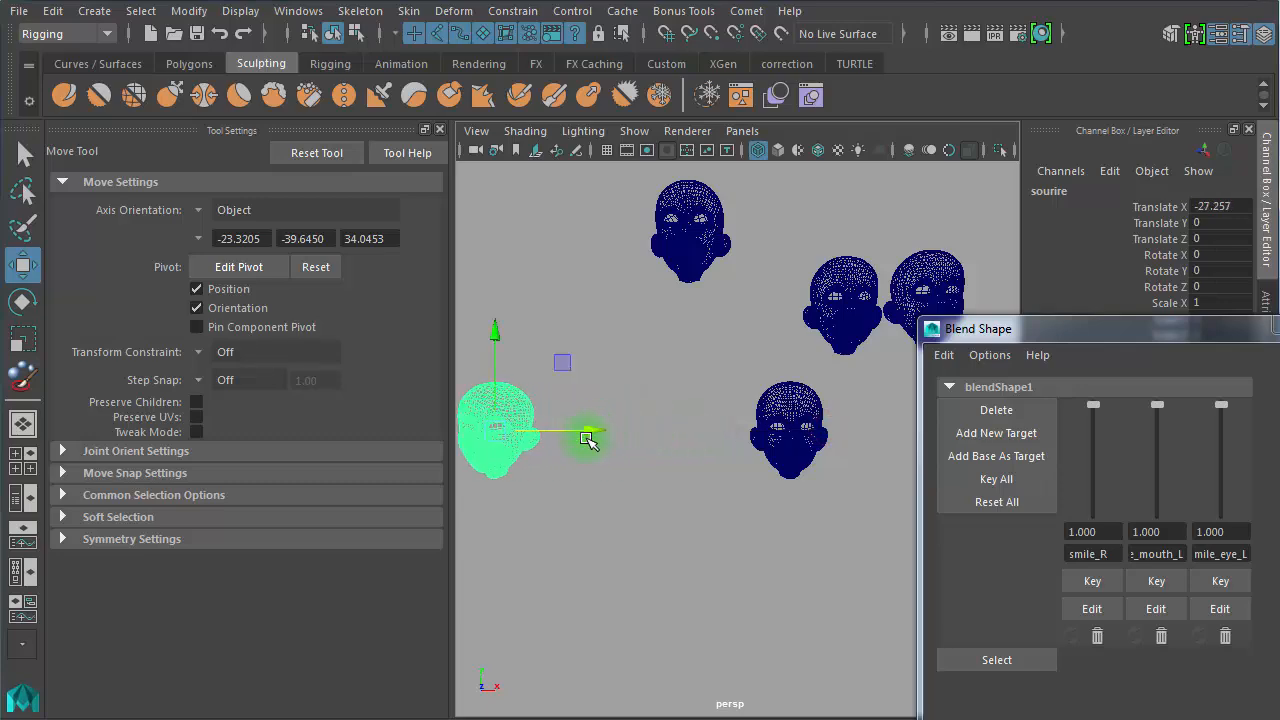
click(645, 481)
Move the smile_L head away from the others to about X 55.7, Y 49.9, Z 1.3
alt+middle_drag(740, 517, 600, 595)
alt+right_drag(791, 560, 560, 430)
click(778, 265)
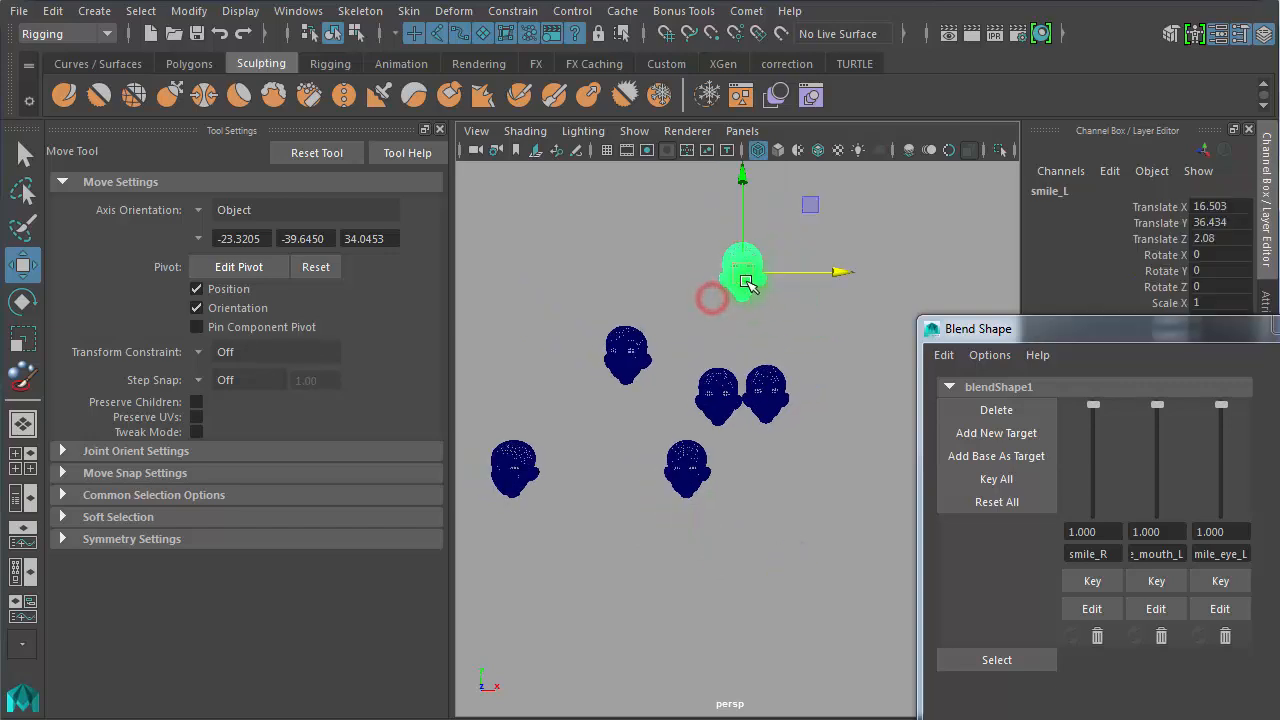
drag(742, 270, 958, 207)
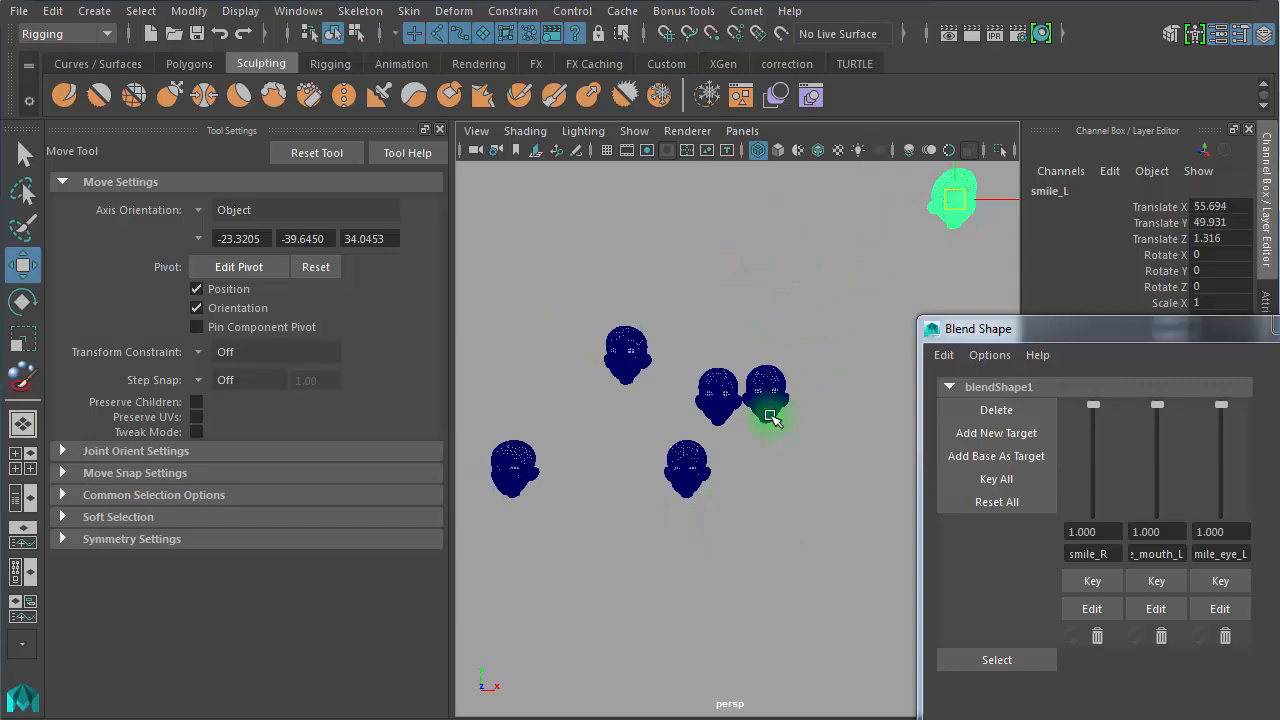
Set the smile_R, Smile_mouth_L and Smile_eye_L weights to 0 and delete blendShape1
alt+right_drag(671, 534, 823, 509)
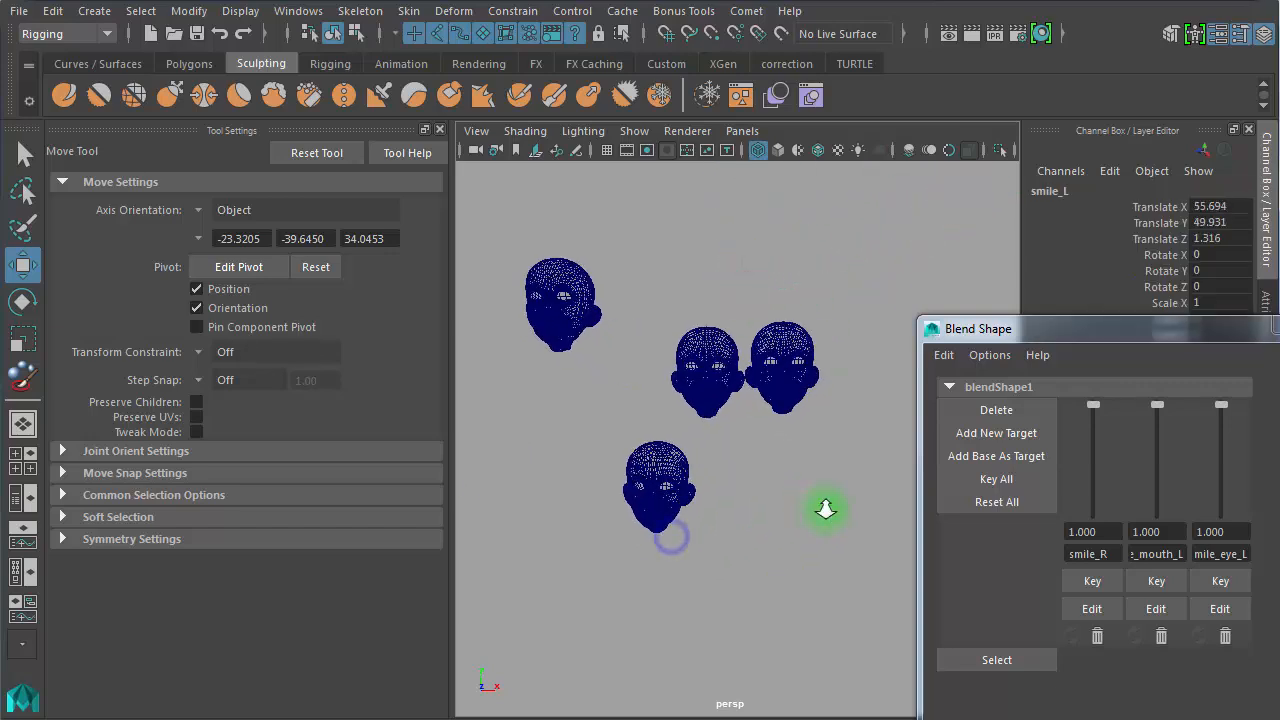
double_click(1086, 532)
text(0)
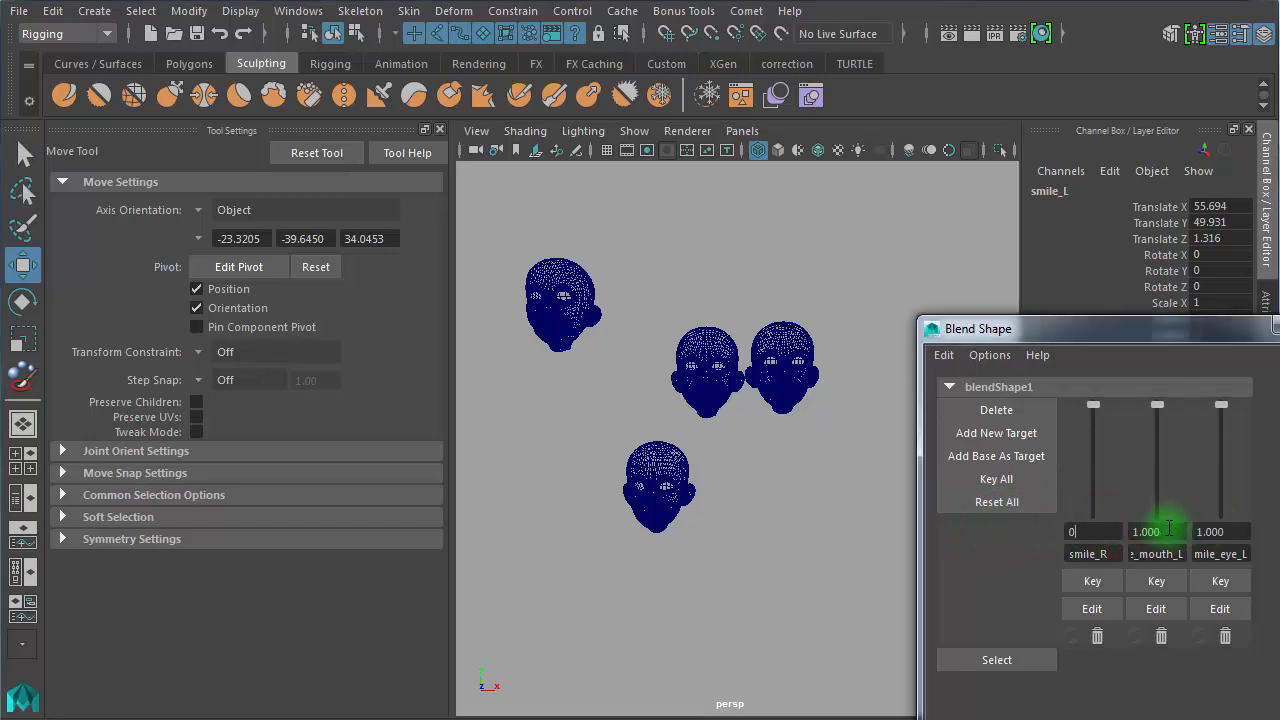
drag(1169, 529, 1024, 537)
text(0)
drag(1220, 529, 1056, 529)
text(0)
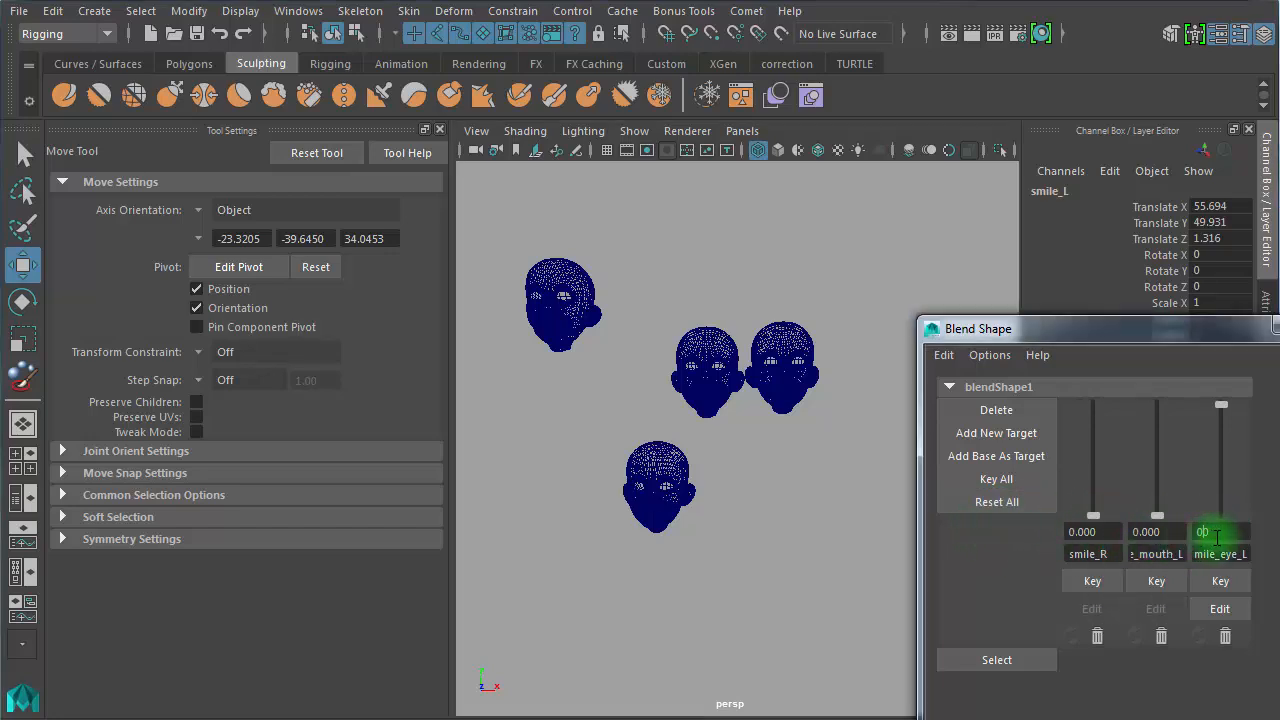
click(1155, 532)
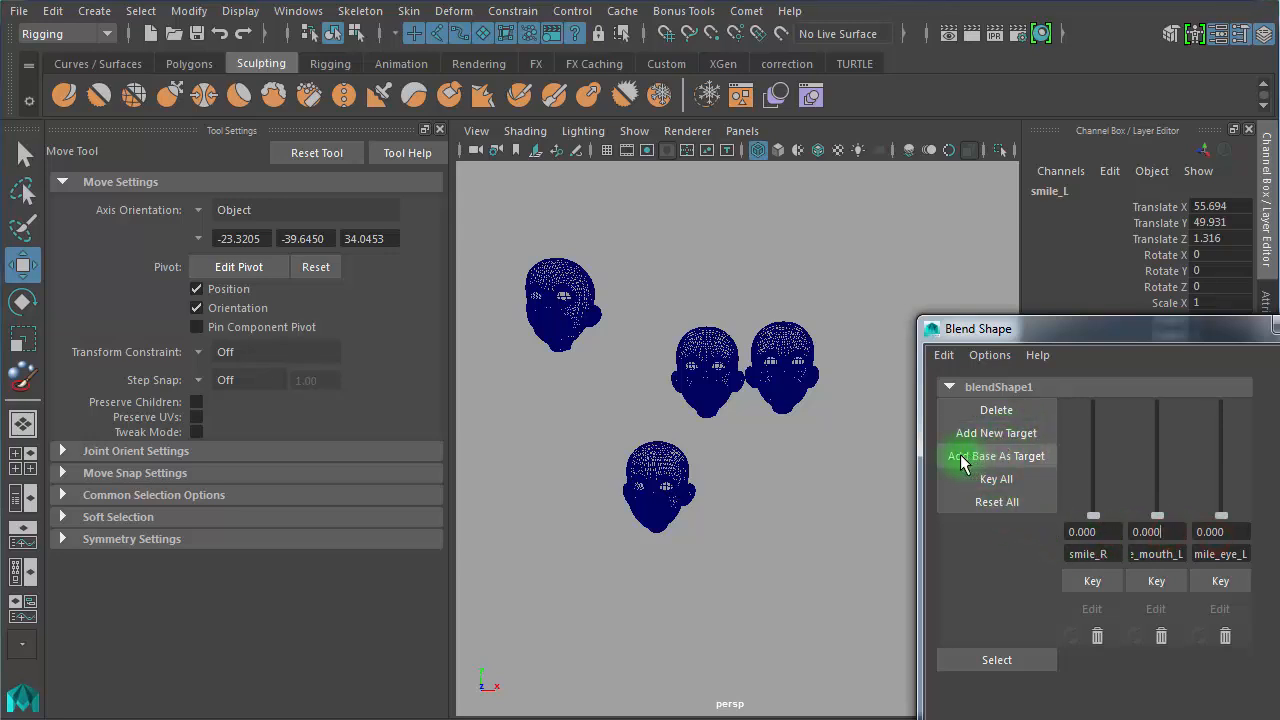
click(1018, 416)
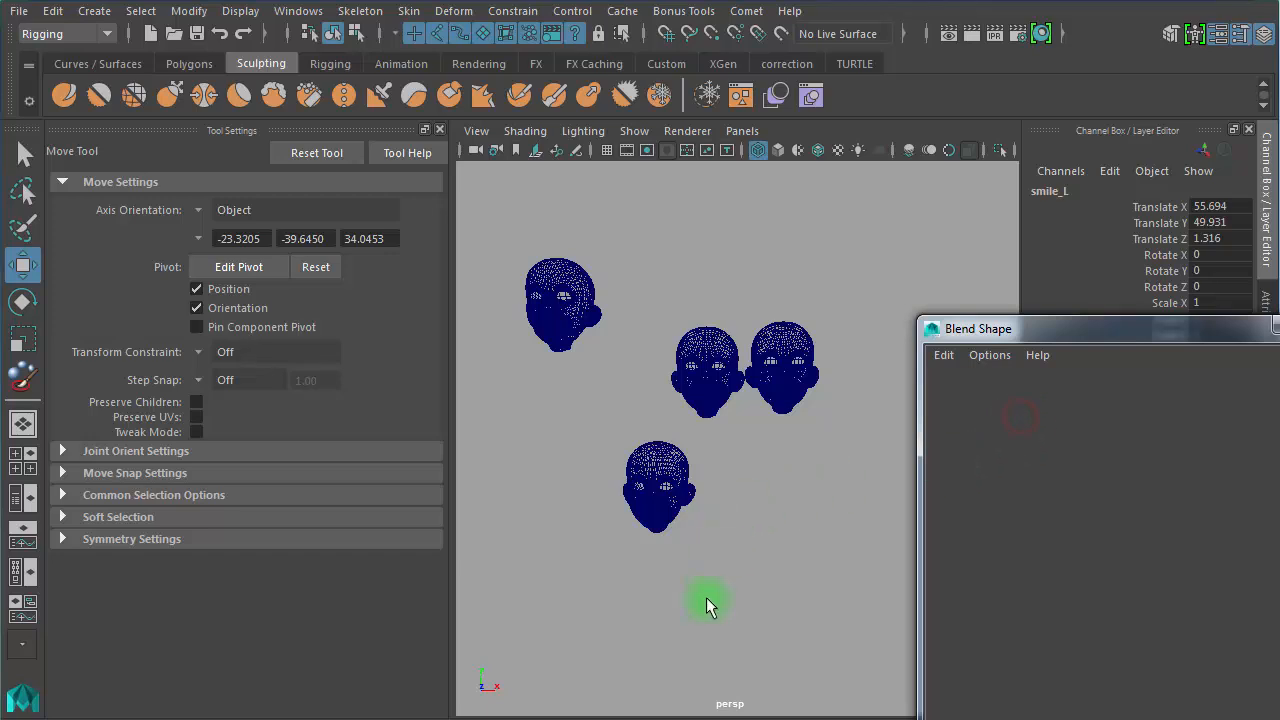
Return to shaded display and create a new blend shape on the neutre head with smile_R as its only target
alt+drag(708, 514, 742, 491)
key(5)
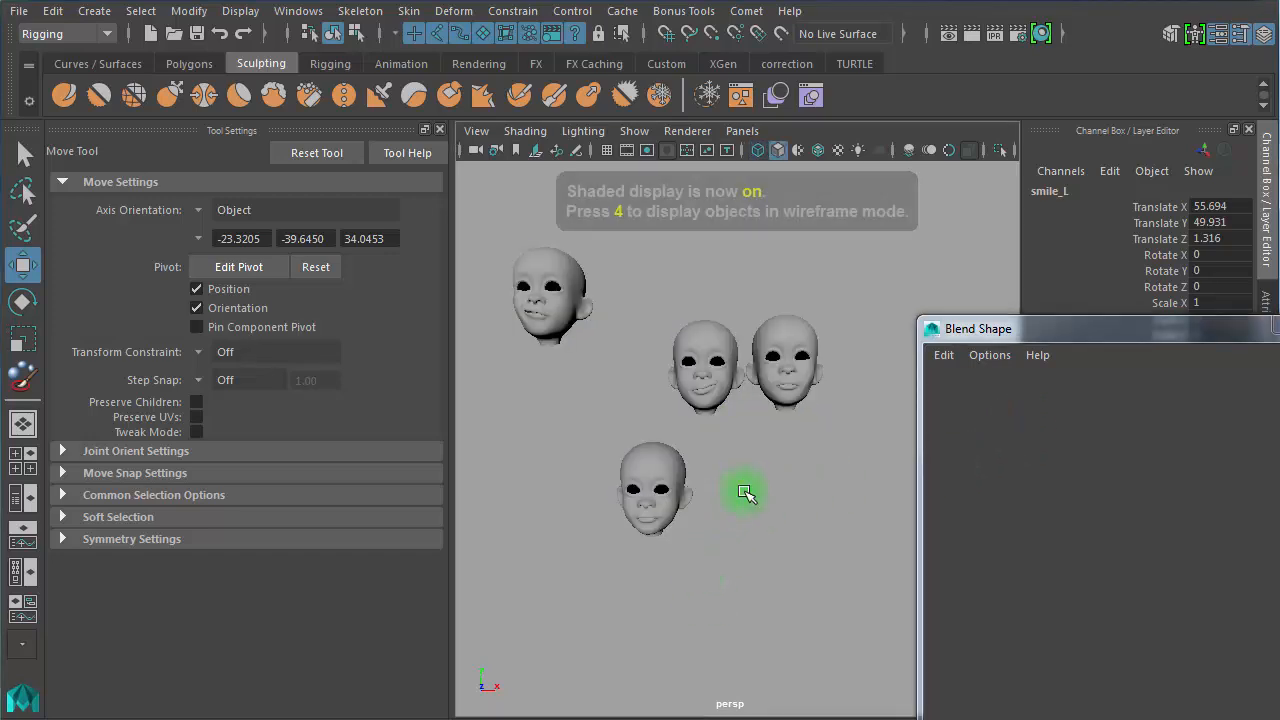
alt+drag(536, 396, 572, 407)
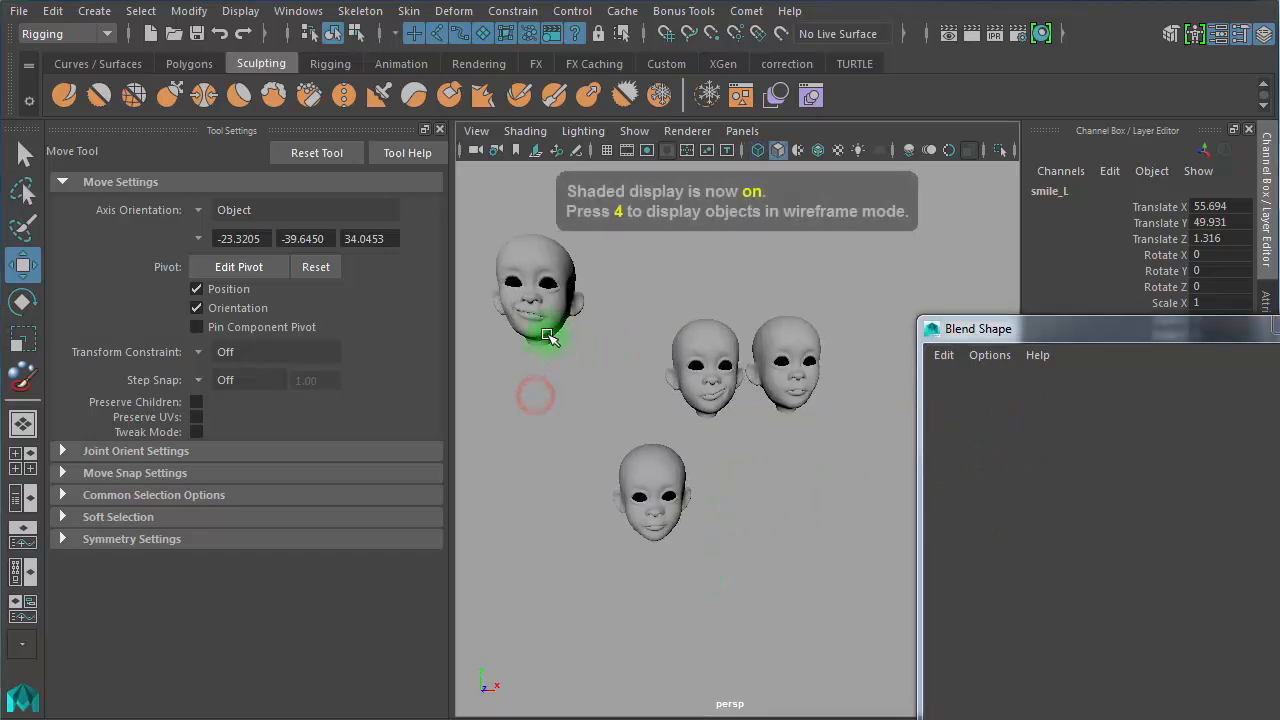
click(516, 283)
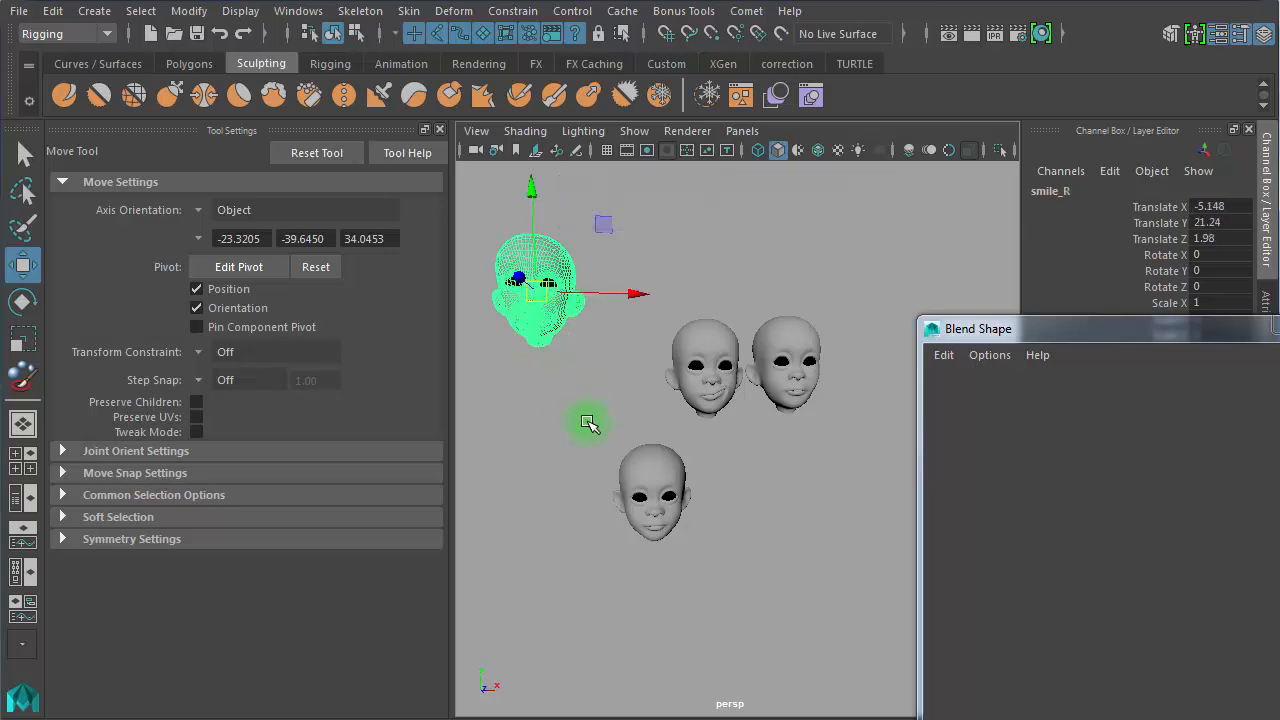
shift+click(641, 461)
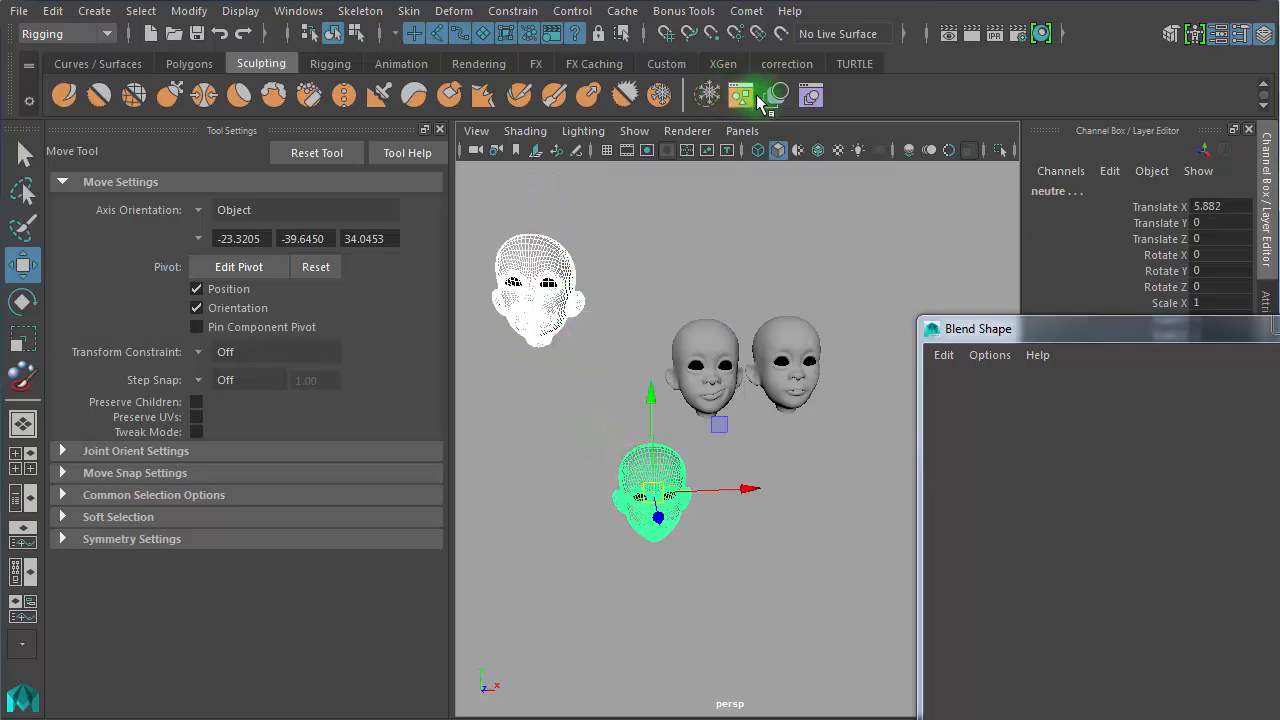
click(670, 590)
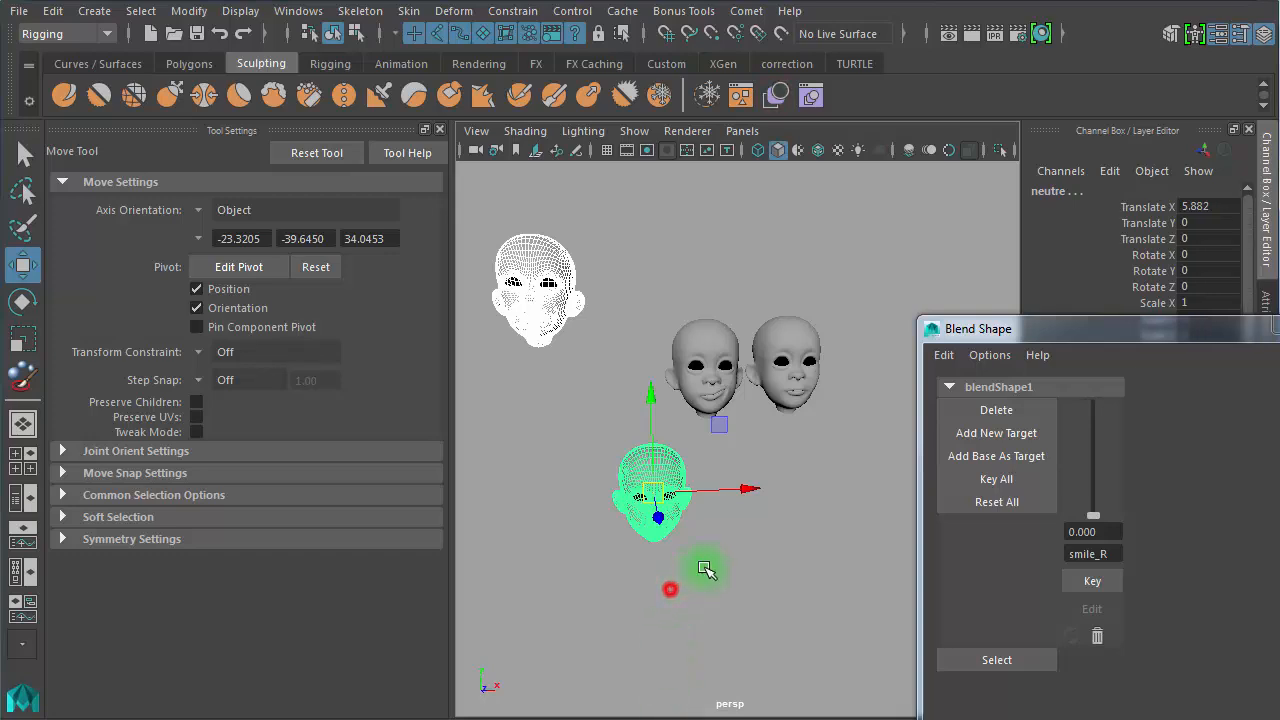
Set the smile_R weight to 1 and examine the neutre head's deformed face up close
drag(1093, 515, 1100, 262)
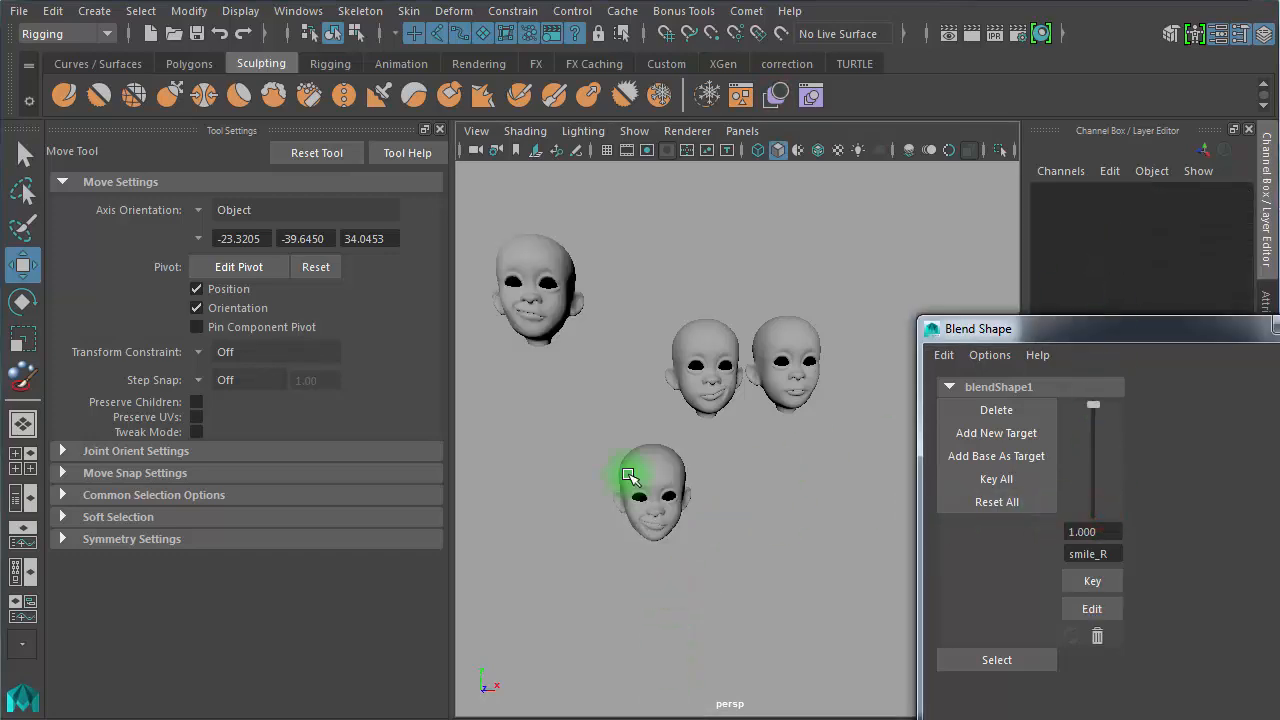
scroll(634, 470, up, 3)
alt+middle_drag(795, 385, 910, 163)
alt+drag(723, 346, 649, 357)
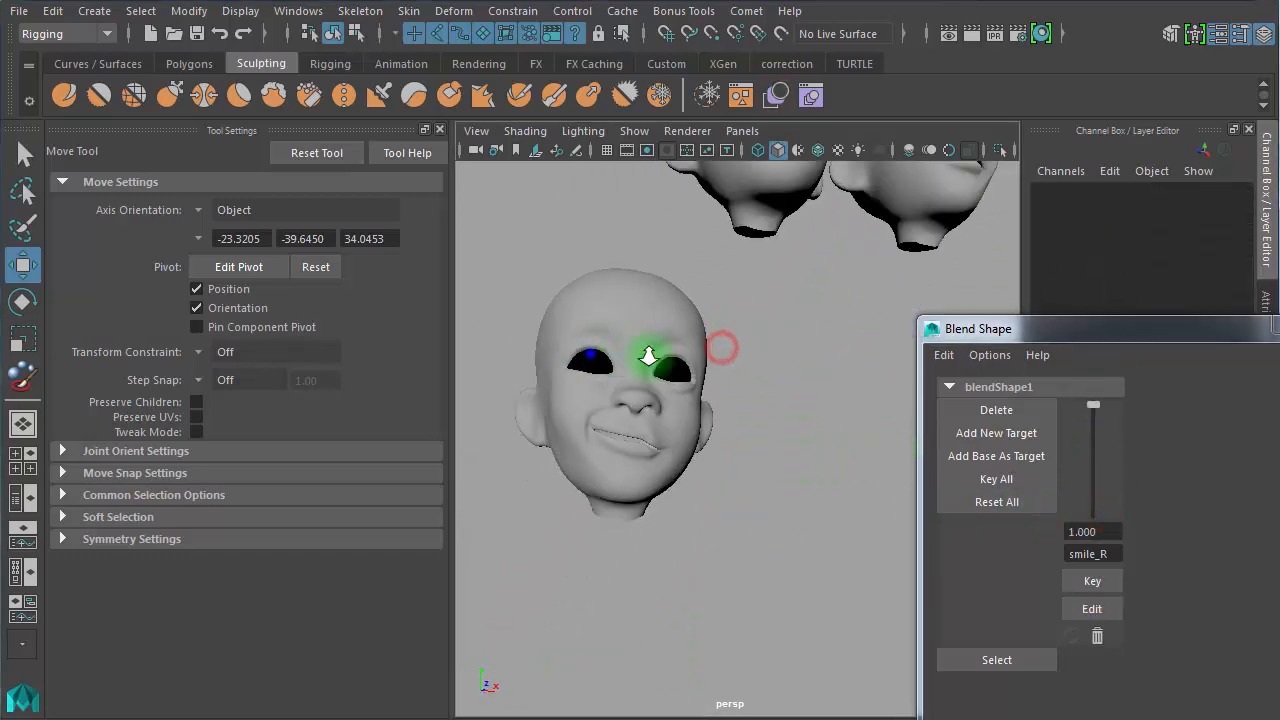
alt+right_drag(590, 353, 670, 349)
alt+drag(670, 350, 682, 405)
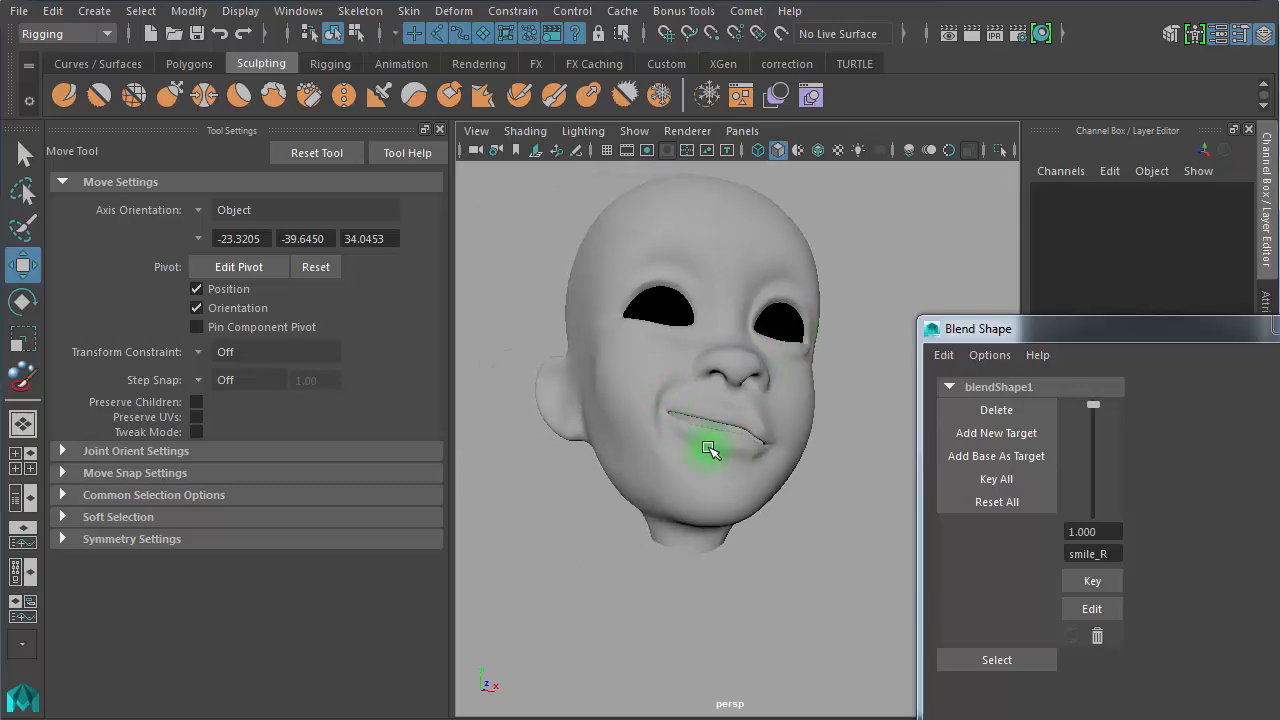
With Paint Blend Shape Weights in Replace mode at value 0, paint out the neutre head's right cheek, ear and under-eye area
click(617, 374)
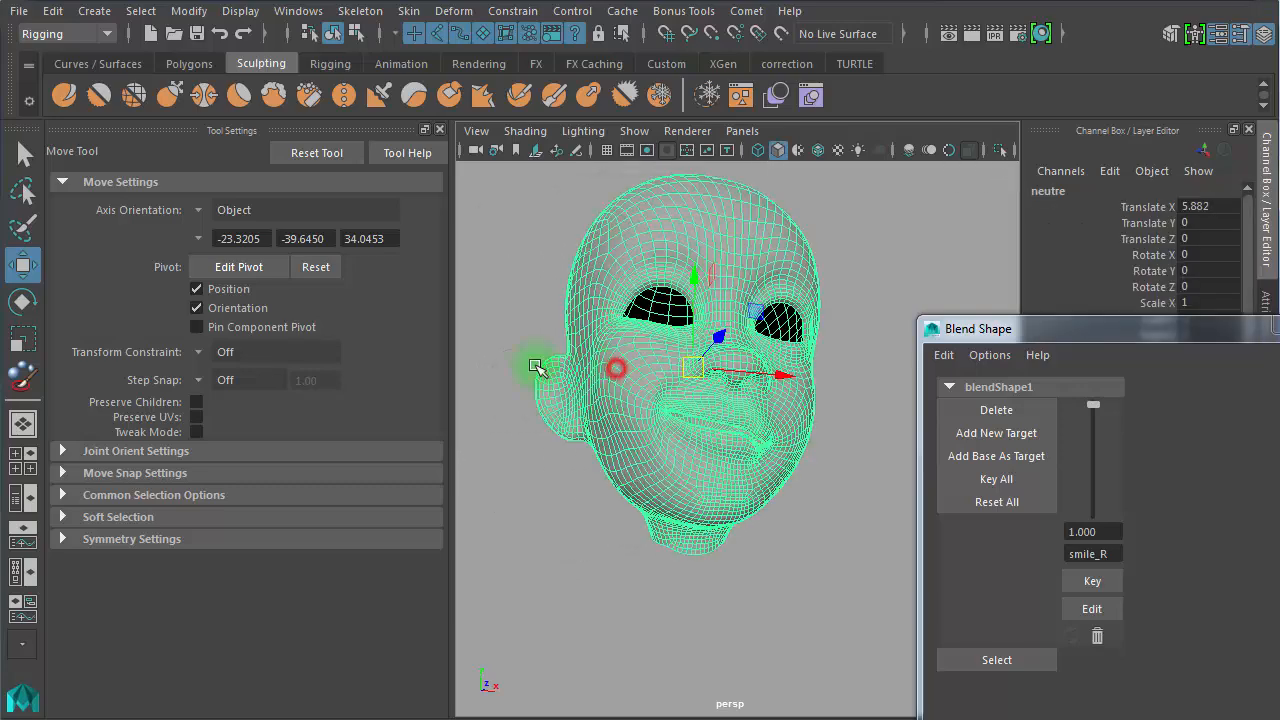
click(22, 380)
click(238, 380)
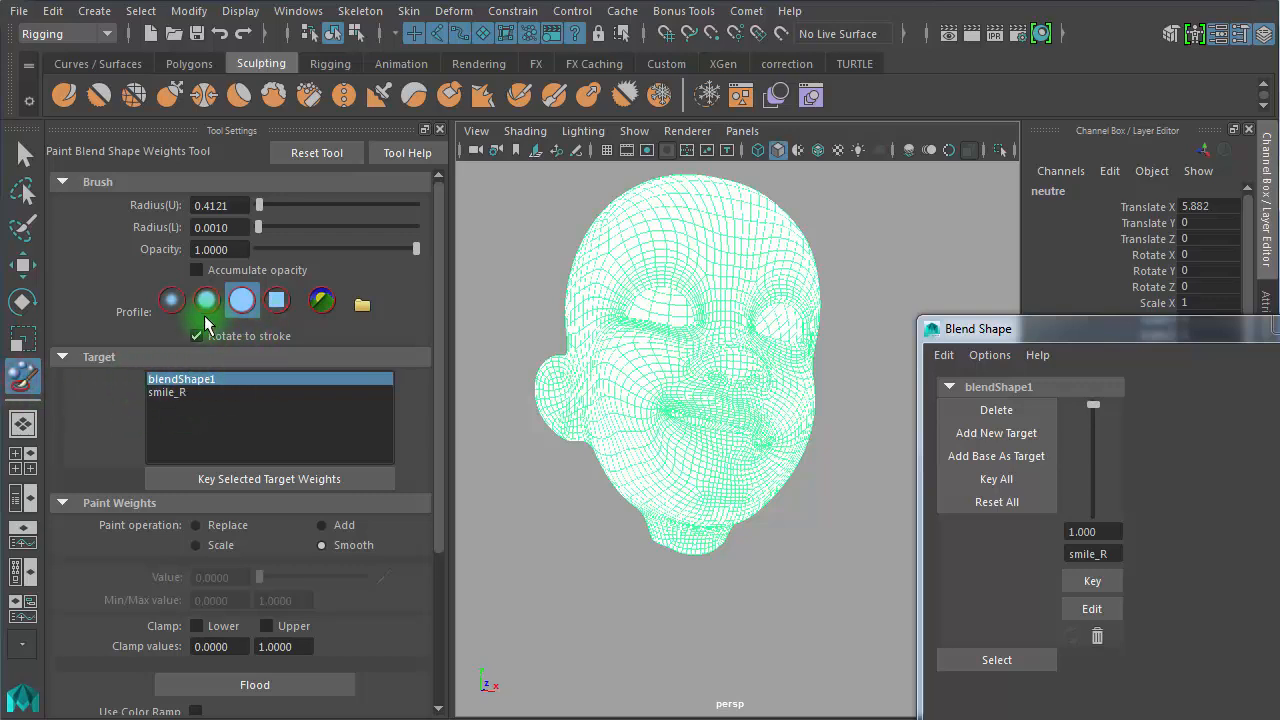
click(197, 525)
alt+right_drag(569, 484, 663, 487)
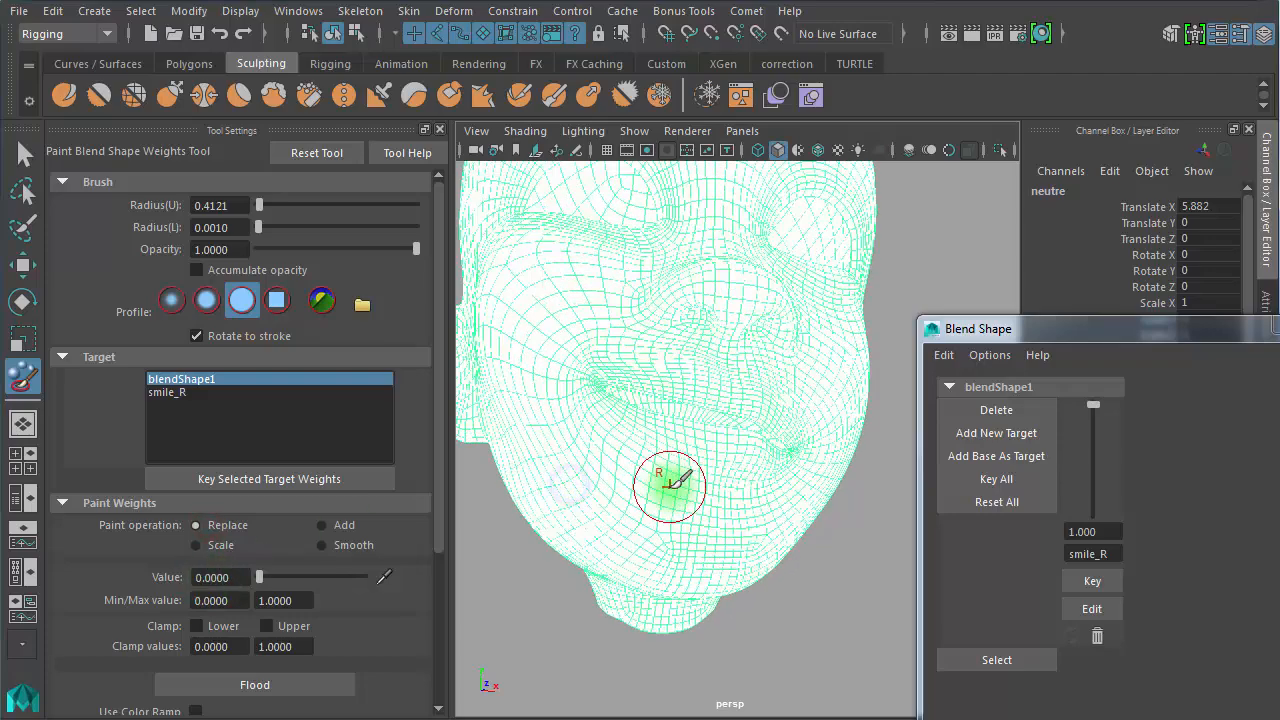
mouse_move(737, 506)
alt+mouse_down()
mouse_move(794, 509)
mouse_move(763, 300)
mouse_move(800, 340)
mouse_move(710, 335)
mouse_move(625, 310)
mouse_move(748, 250)
mouse_move(624, 272)
mouse_move(765, 265)
mouse_move(610, 242)
mouse_move(625, 288)
mouse_move(606, 286)
mouse_move(586, 343)
mouse_move(591, 404)
mouse_move(640, 372)
mouse_move(645, 430)
mouse_move(643, 368)
mouse_move(700, 508)
mouse_move(609, 505)
mouse_move(582, 350)
mouse_move(566, 455)
mouse_move(510, 385)
mouse_move(545, 415)
mouse_move(515, 395)
mouse_move(530, 340)
mouse_move(566, 337)
mouse_move(608, 266)
mouse_move(729, 286)
alt+mouse_up()
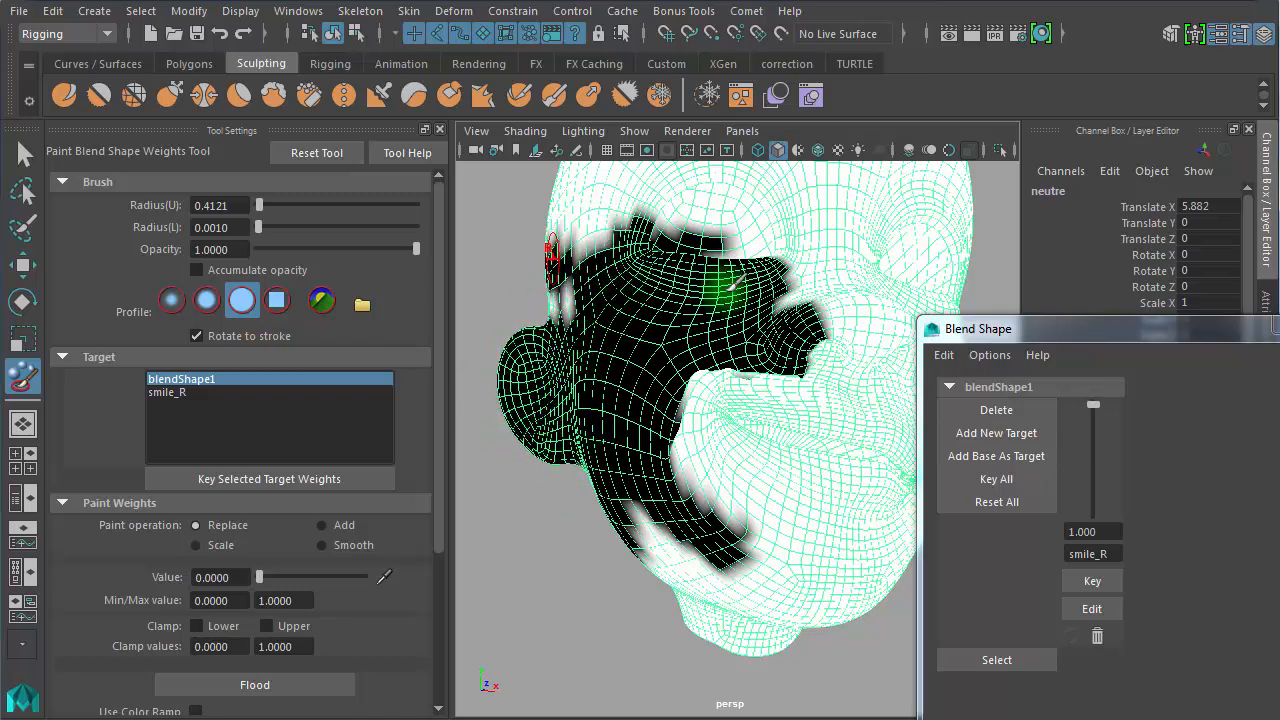
Flood the blend shape weights with the Smooth operation to soften the painted edges
click(335, 545)
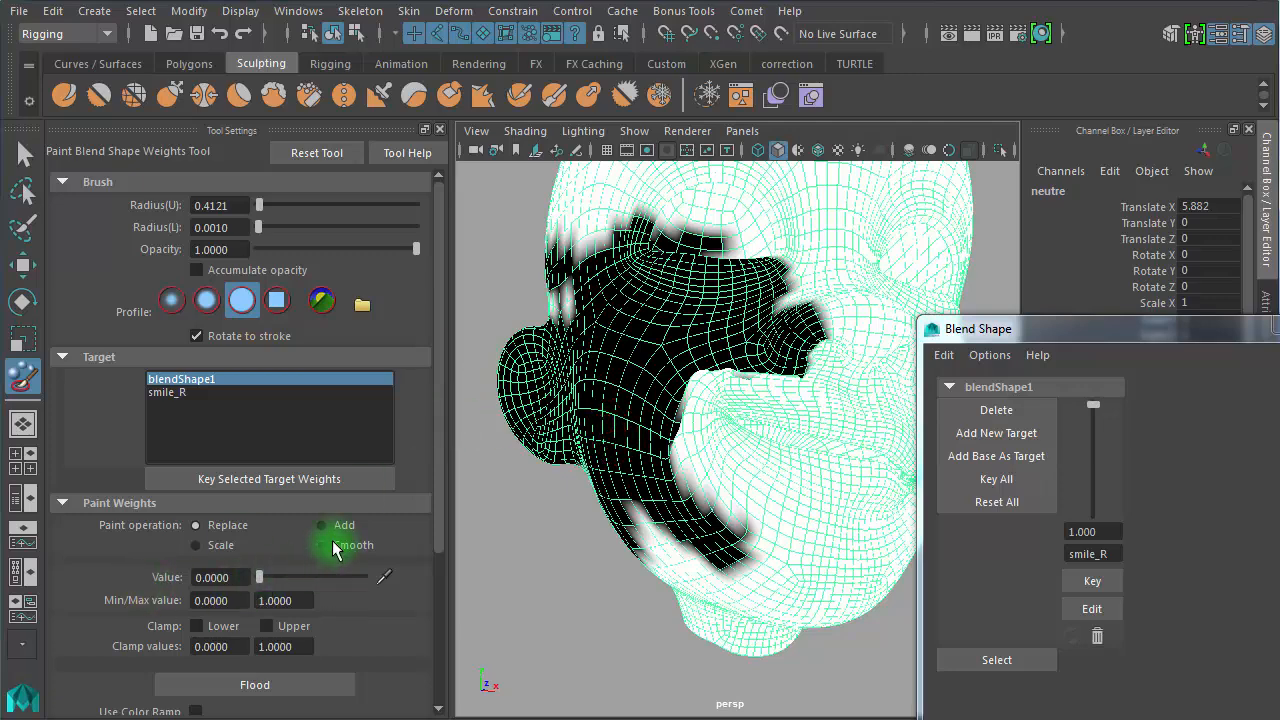
click(250, 688)
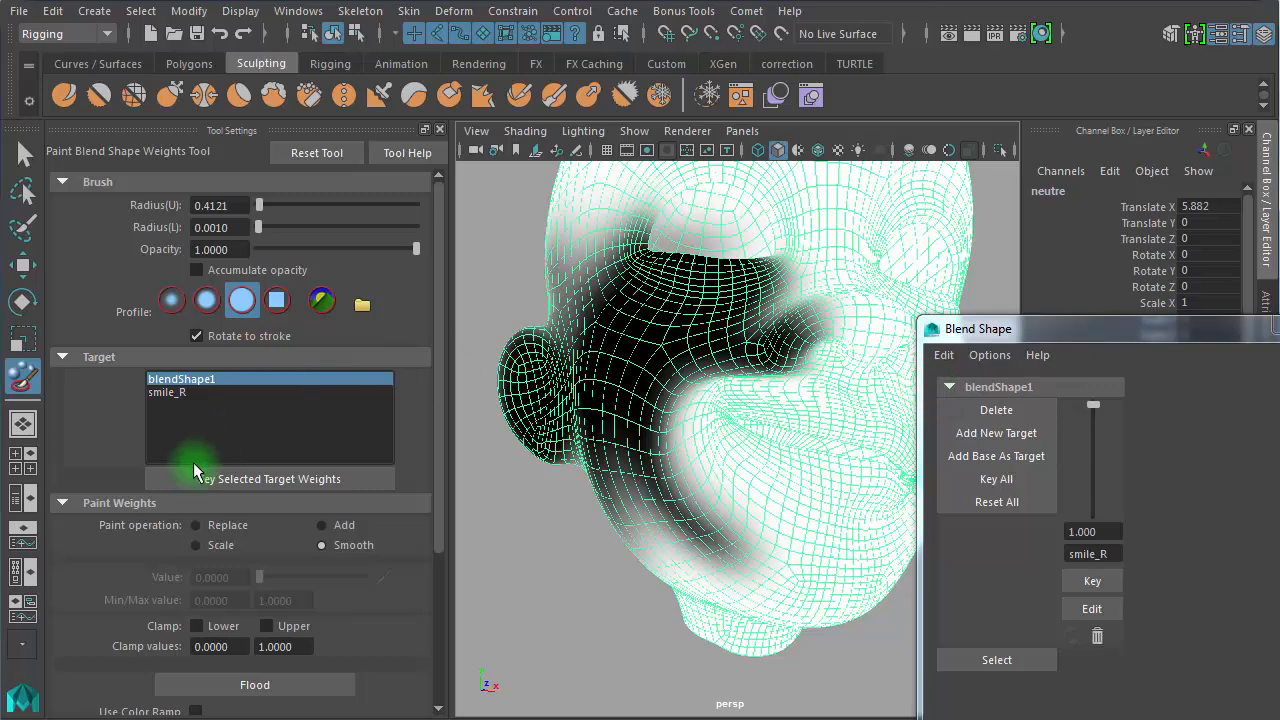
Set the smile_R weight to 0 and replace weights with 0 around the right eye's corners, beside the nose and along the jaw
click(195, 526)
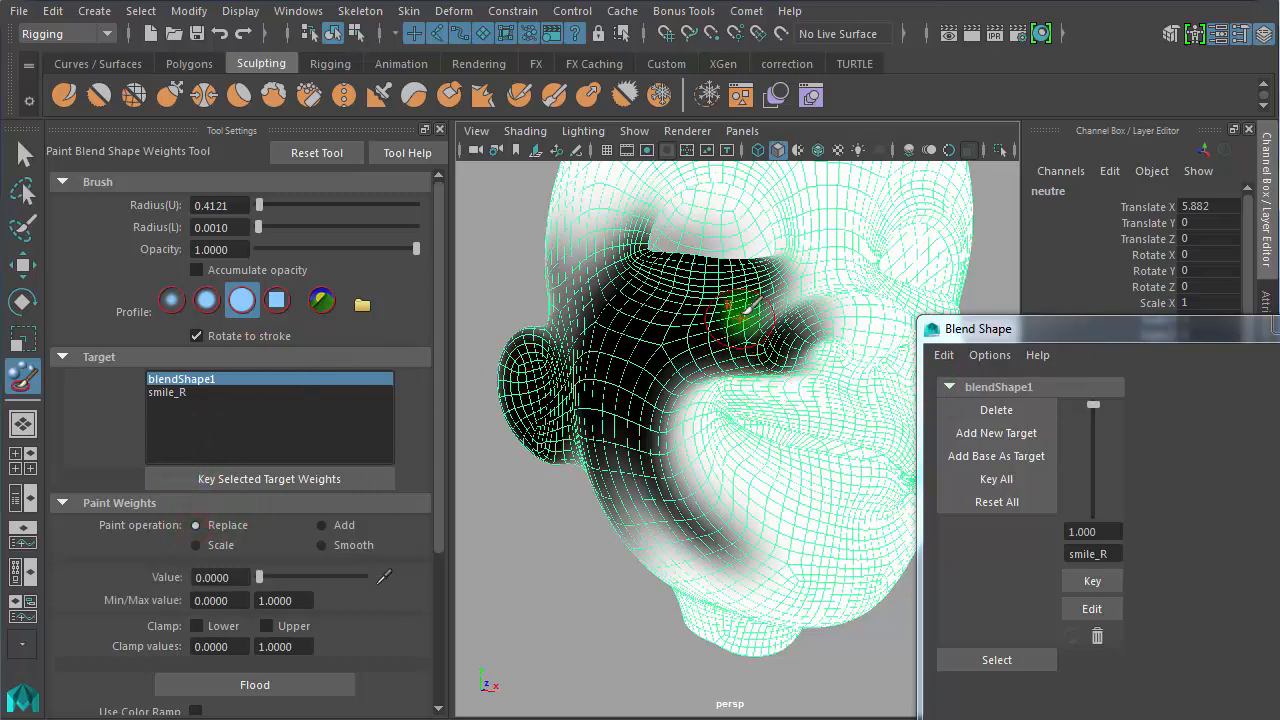
mouse_move(752, 295)
mouse_down()
mouse_move(749, 274)
mouse_move(663, 280)
mouse_move(634, 223)
mouse_move(595, 330)
mouse_up()
drag(1094, 405, 1069, 588)
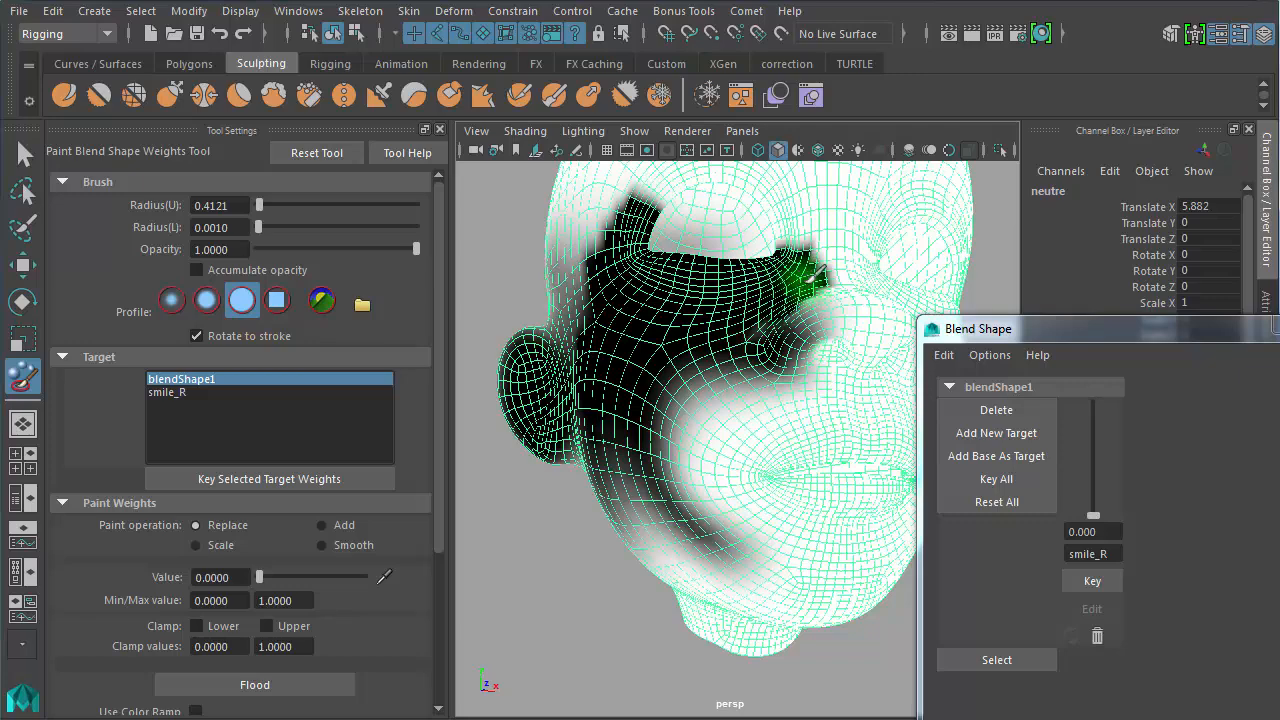
mouse_move(810, 265)
mouse_down()
mouse_move(605, 405)
mouse_move(600, 525)
mouse_move(625, 498)
mouse_up()
mouse_move(628, 502)
mouse_down()
mouse_move(563, 428)
mouse_move(586, 438)
mouse_up()
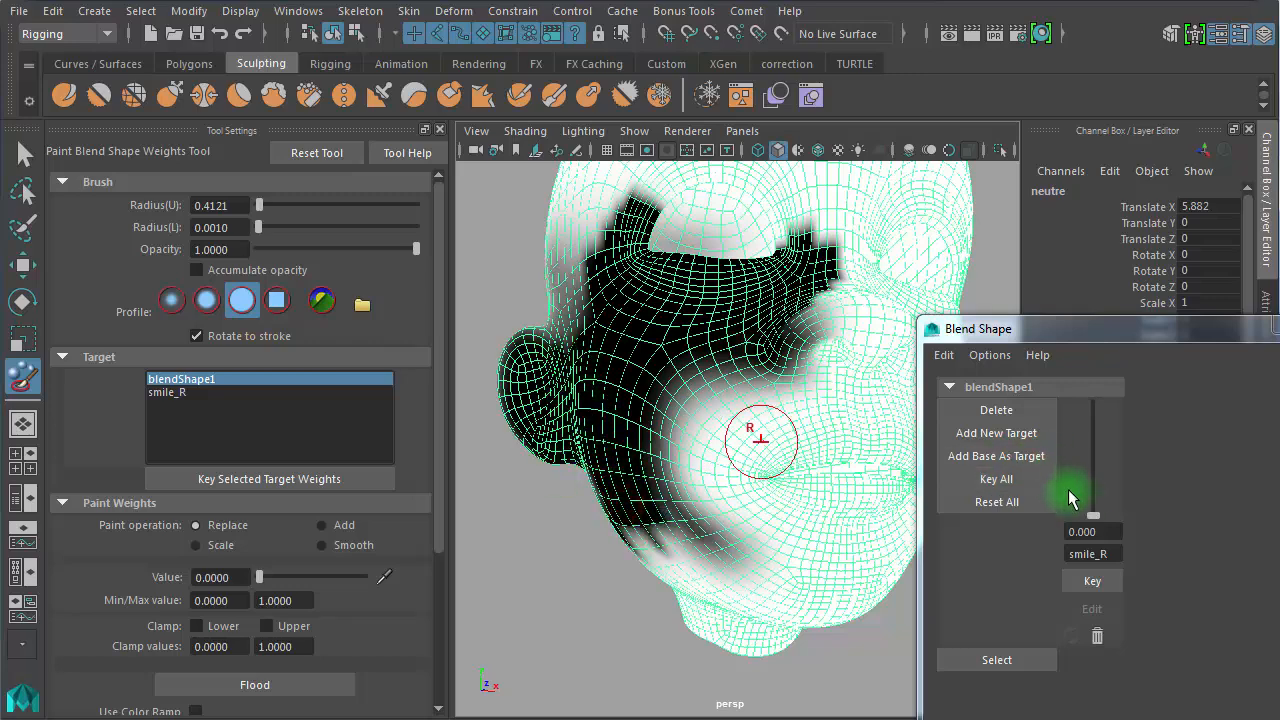
Enlarge the brush radius to about 1.1 and paint weight 0 over the right temple, ear and side of the head
drag(1093, 519, 1128, 624)
mouse_move(583, 277)
mouse_down()
mouse_move(569, 300)
mouse_move(567, 279)
mouse_up()
mouse_move(597, 335)
alt+mouse_down()
mouse_move(674, 337)
mouse_move(733, 316)
alt+mouse_up()
drag(727, 298, 778, 208)
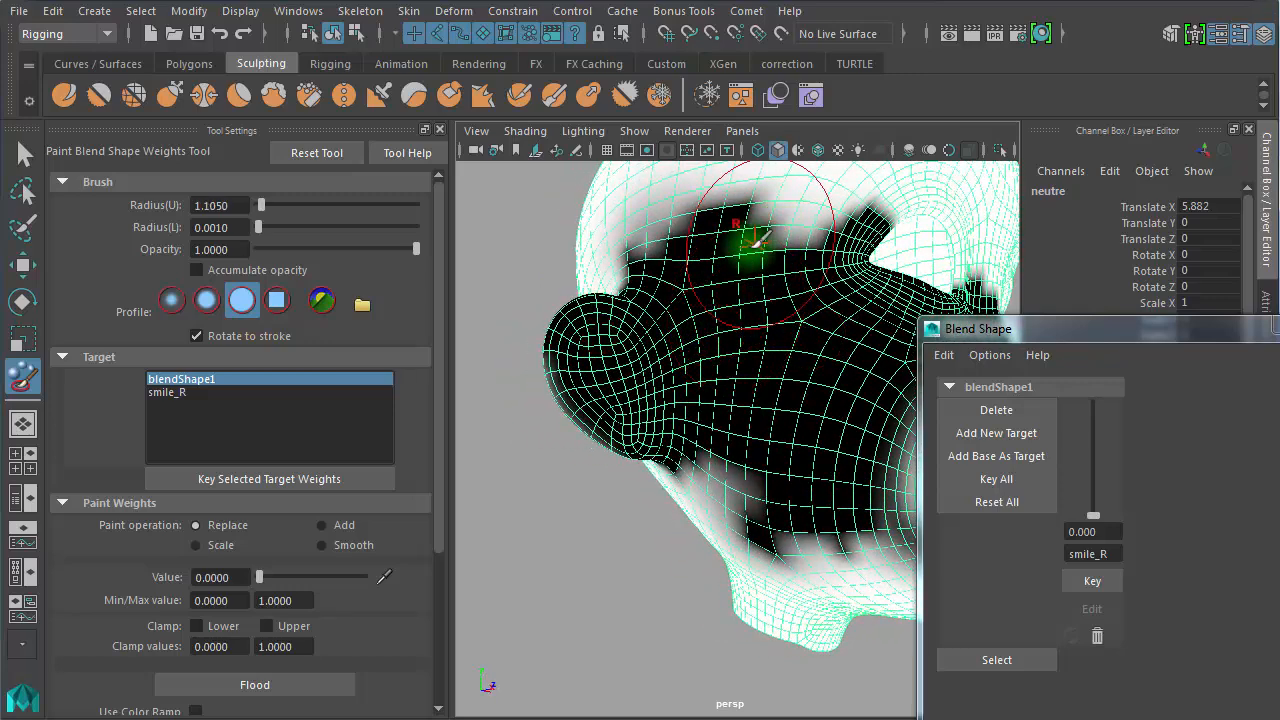
mouse_move(725, 253)
mouse_down()
mouse_move(737, 270)
mouse_move(651, 320)
mouse_move(666, 457)
mouse_move(700, 487)
mouse_move(690, 510)
mouse_move(672, 472)
mouse_move(651, 471)
mouse_move(668, 466)
mouse_up()
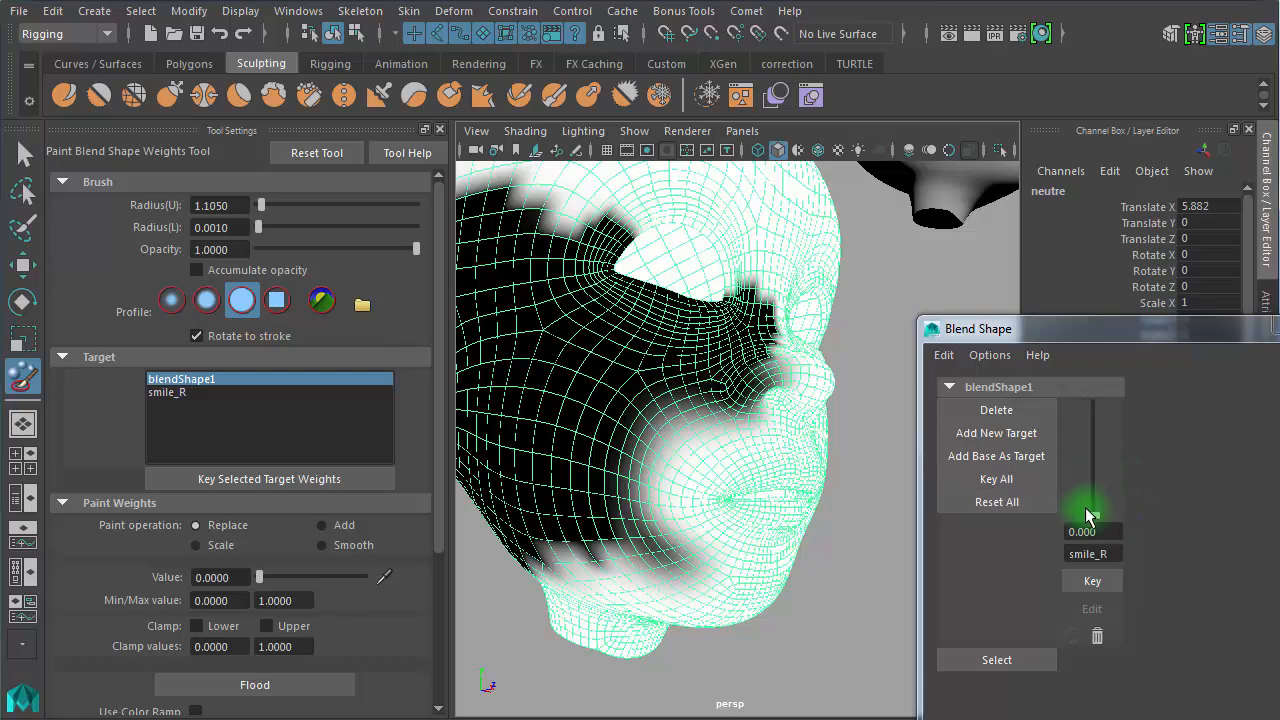
Set the smile_R weight to 1 and check the painted mask around the mouth corner
mouse_move(1093, 515)
mouse_down()
mouse_move(1123, 423)
mouse_move(1091, 534)
mouse_move(1090, 330)
mouse_up()
alt+right_drag(729, 531, 820, 534)
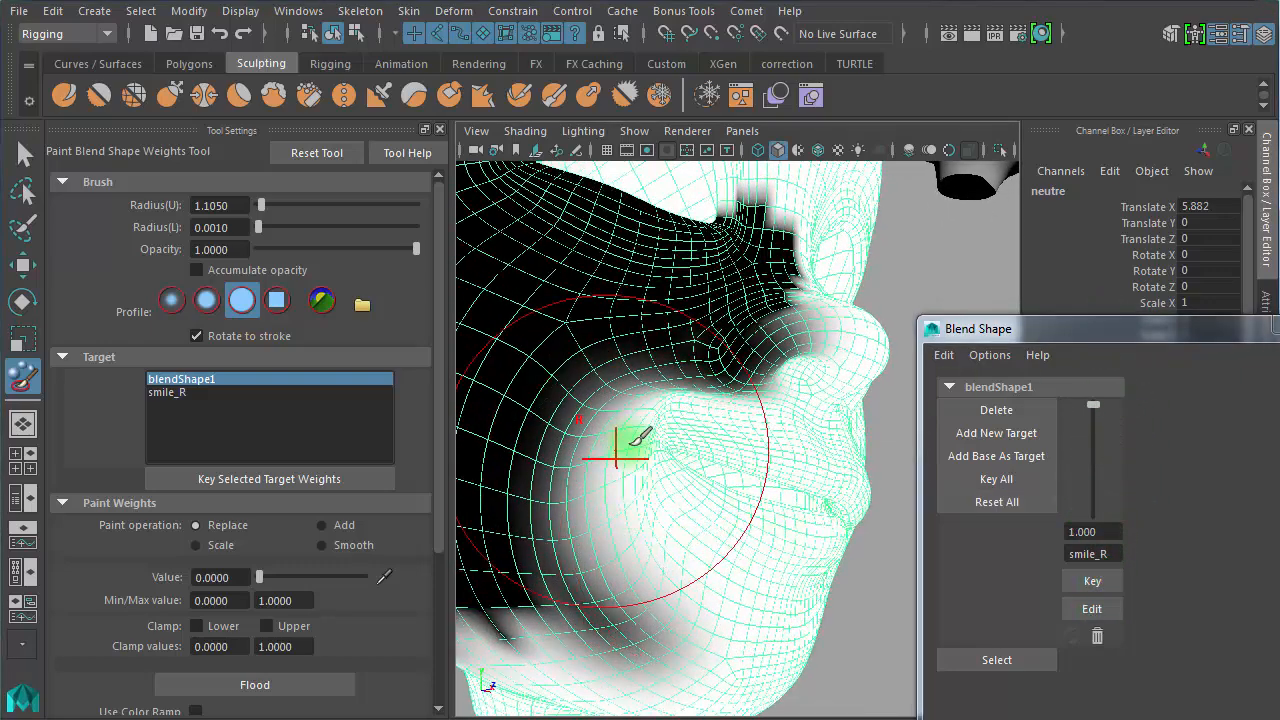
Examine the shaded smile_R deformation on the neutral head, especially the crease around the right mouth corner
mouse_move(657, 455)
alt+right_down()
mouse_move(486, 443)
mouse_move(484, 270)
alt+right_up()
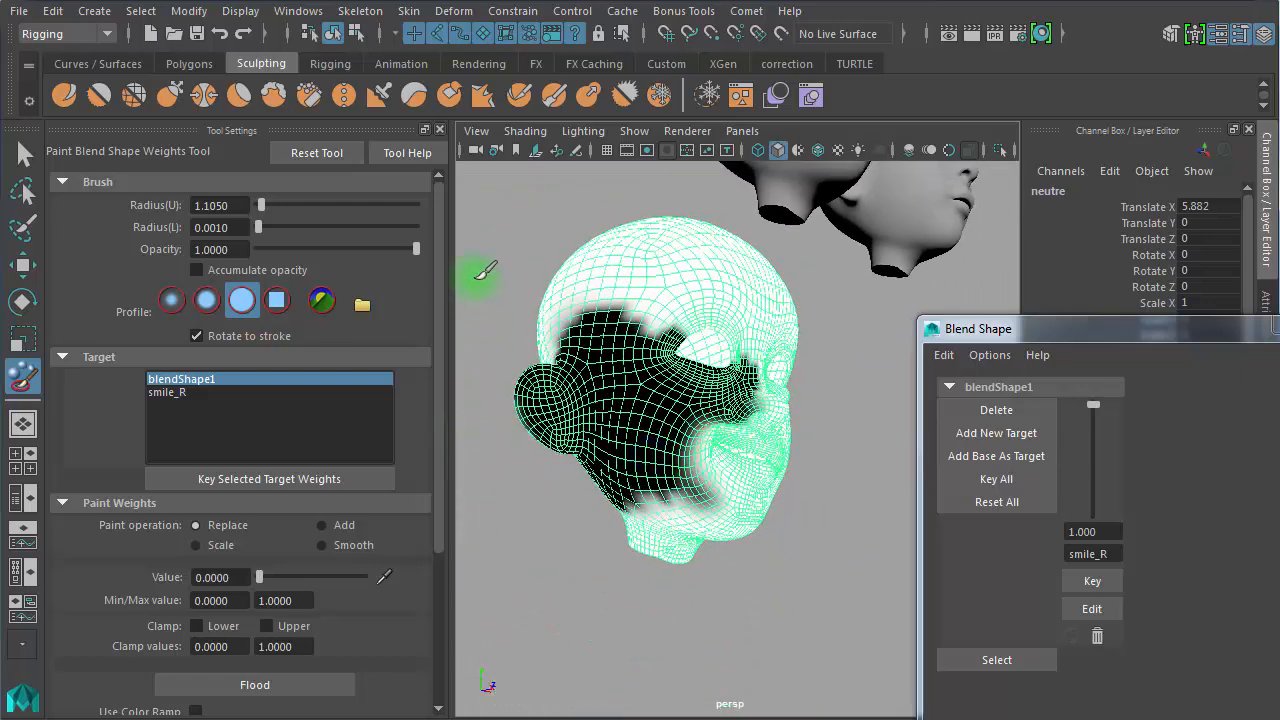
click(24, 150)
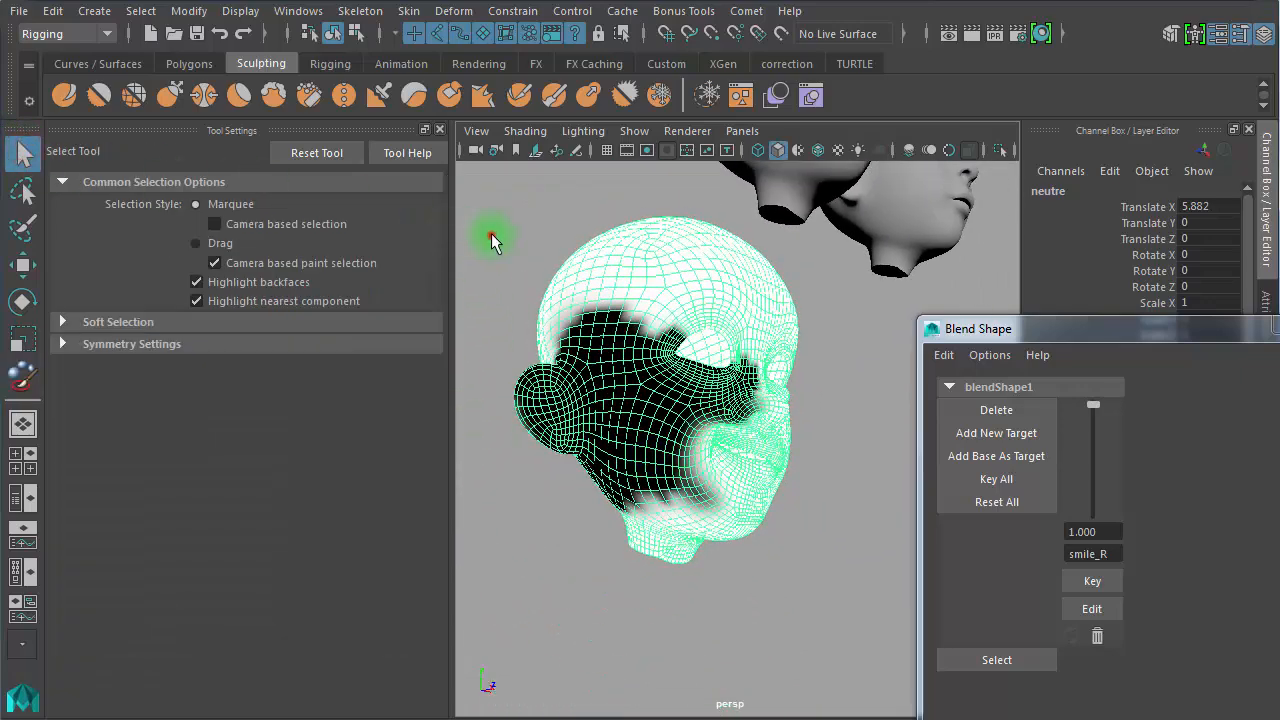
click(491, 234)
alt+drag(630, 513, 560, 548)
alt+right_drag(586, 549, 798, 554)
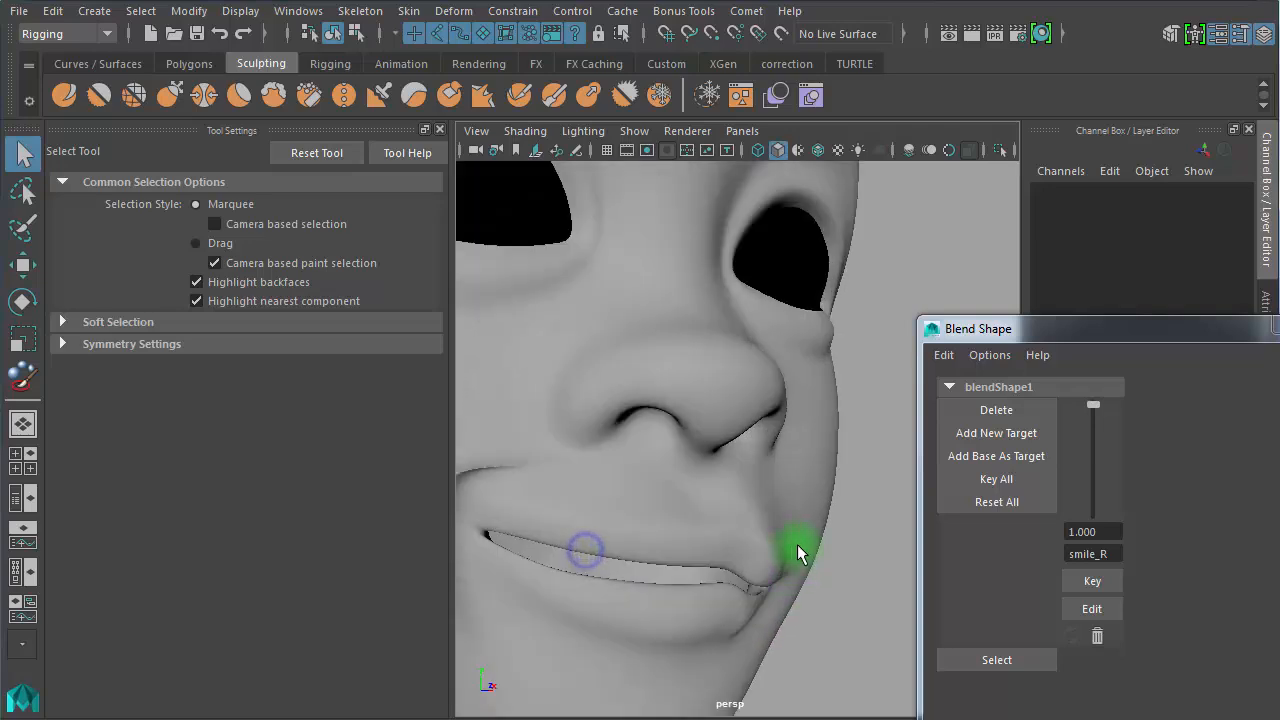
alt+middle_drag(800, 554, 941, 491)
drag(1093, 404, 1087, 362)
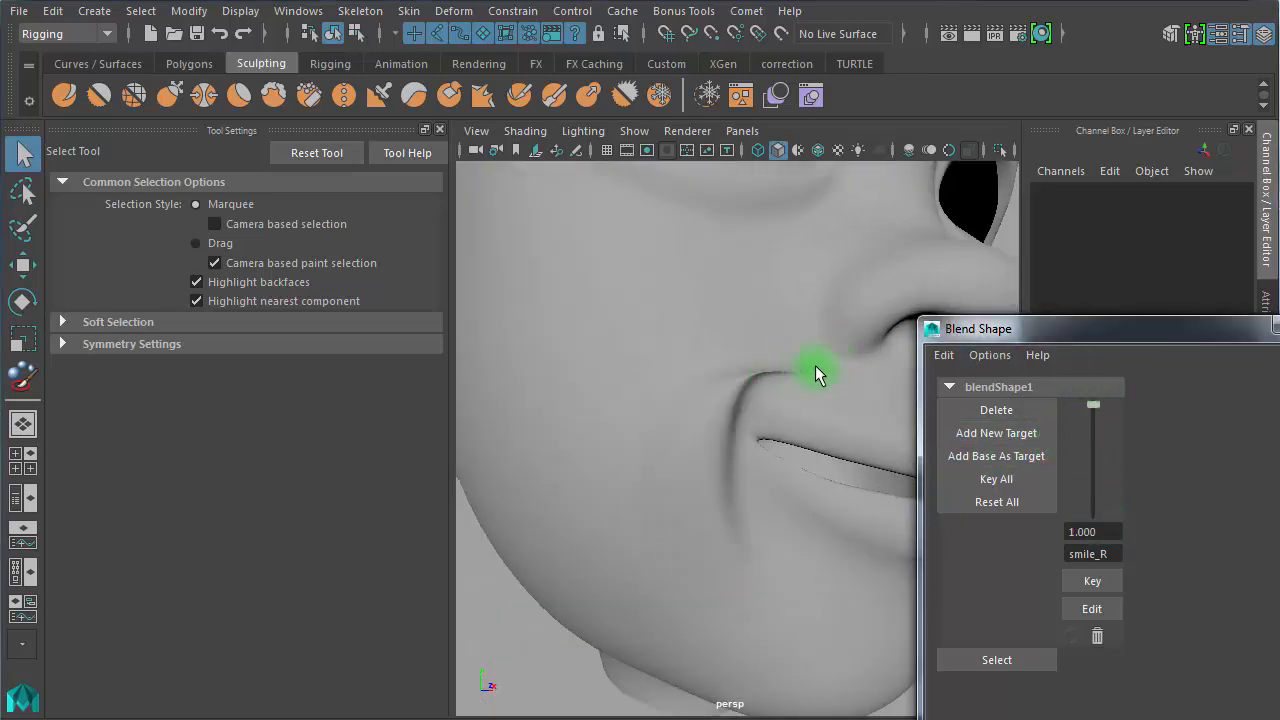
alt+right_drag(771, 423, 520, 440)
alt+drag(632, 490, 593, 488)
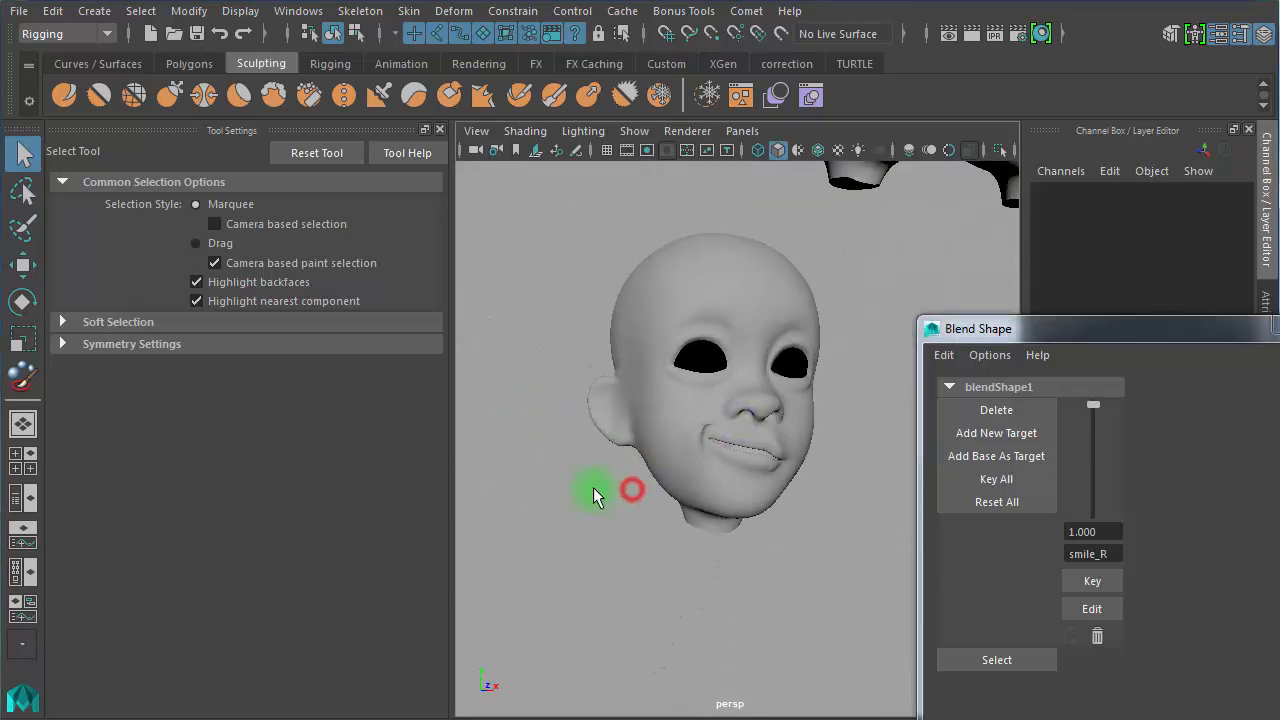
alt+drag(733, 506, 691, 491)
Reselect the neutral head and smooth the blend shape weights near the right mouth corner with a brush radius of about 0.4
click(688, 494)
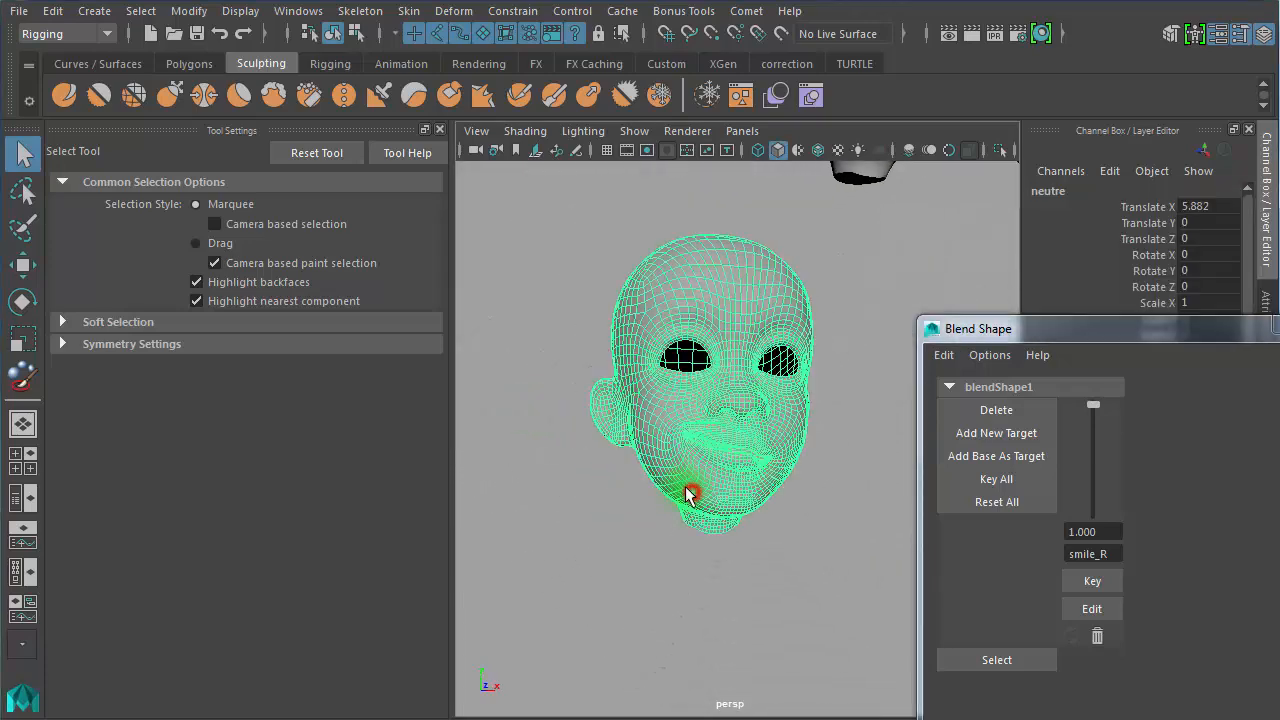
click(794, 523)
alt+right_drag(569, 543, 650, 540)
click(540, 450)
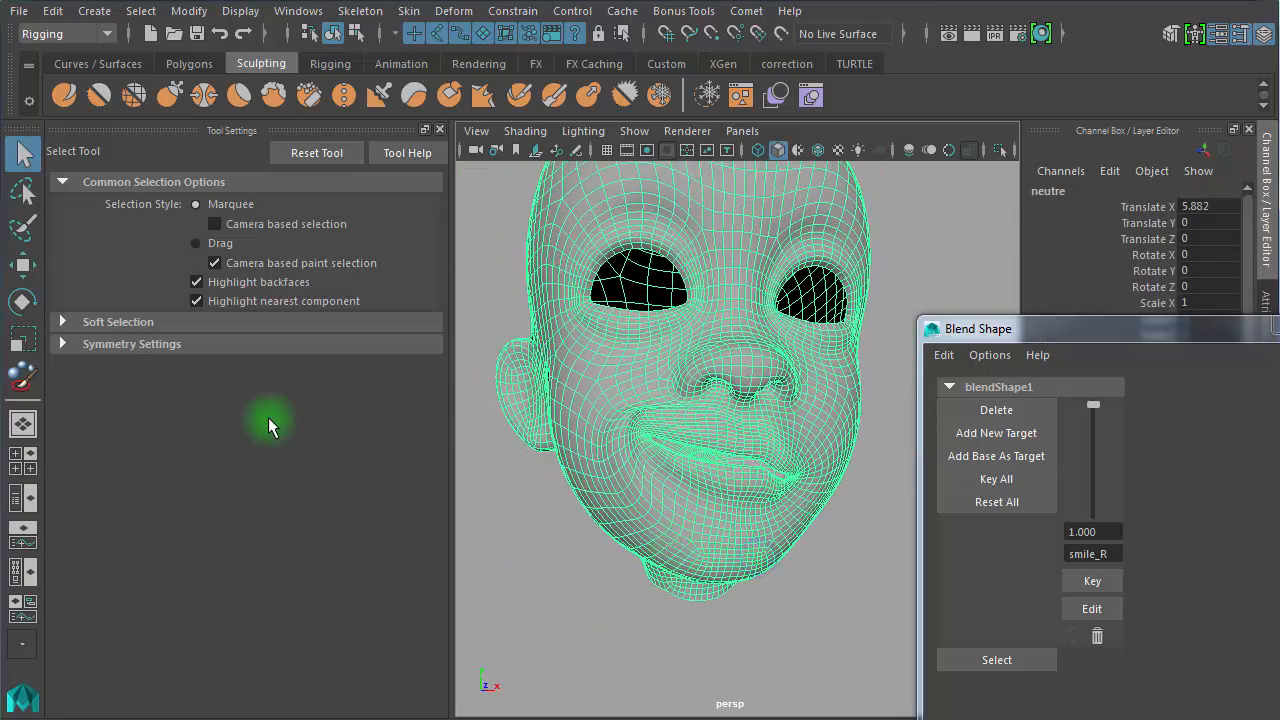
click(23, 377)
alt+right_drag(597, 434, 663, 440)
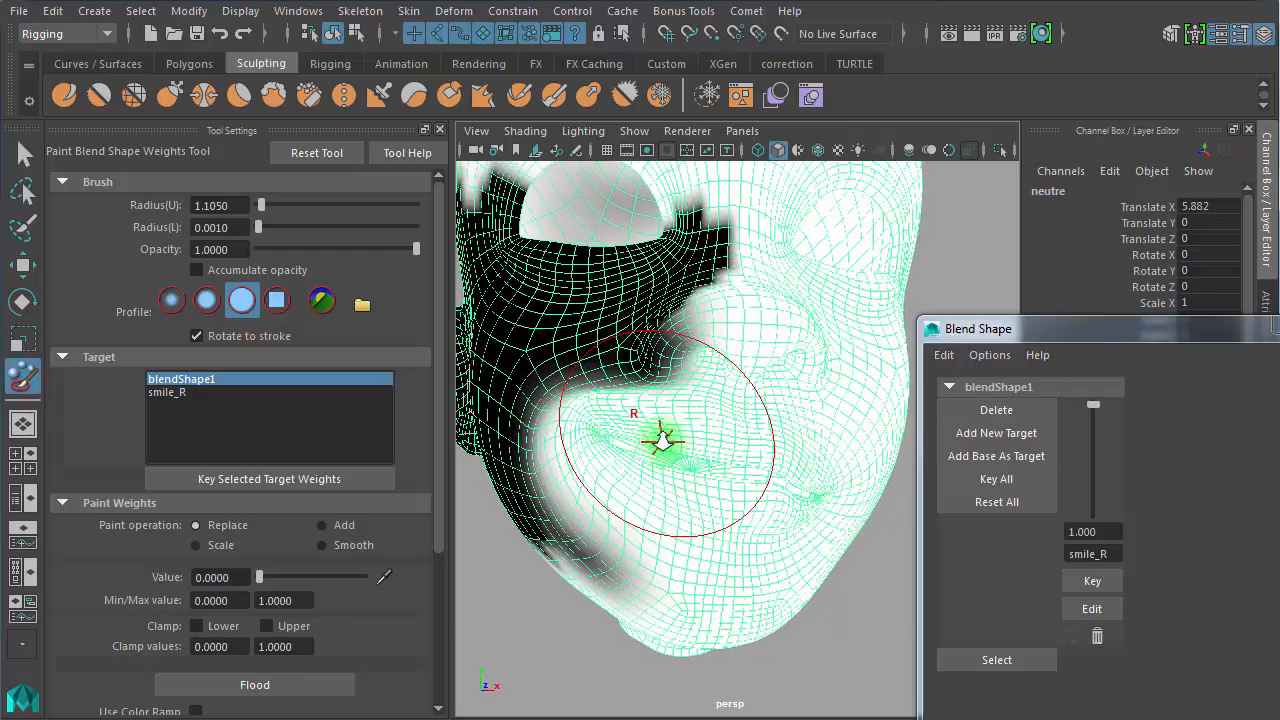
alt+middle_drag(663, 439, 697, 449)
alt+right_drag(566, 446, 620, 446)
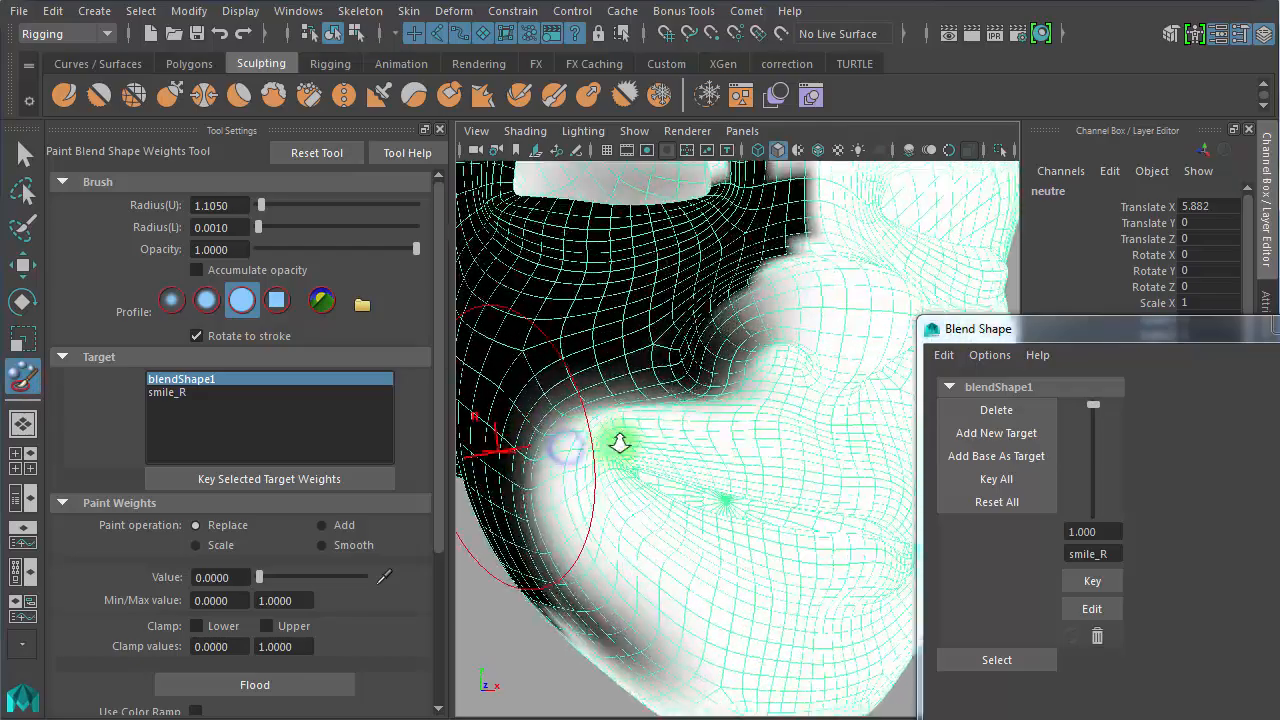
alt+drag(619, 441, 622, 442)
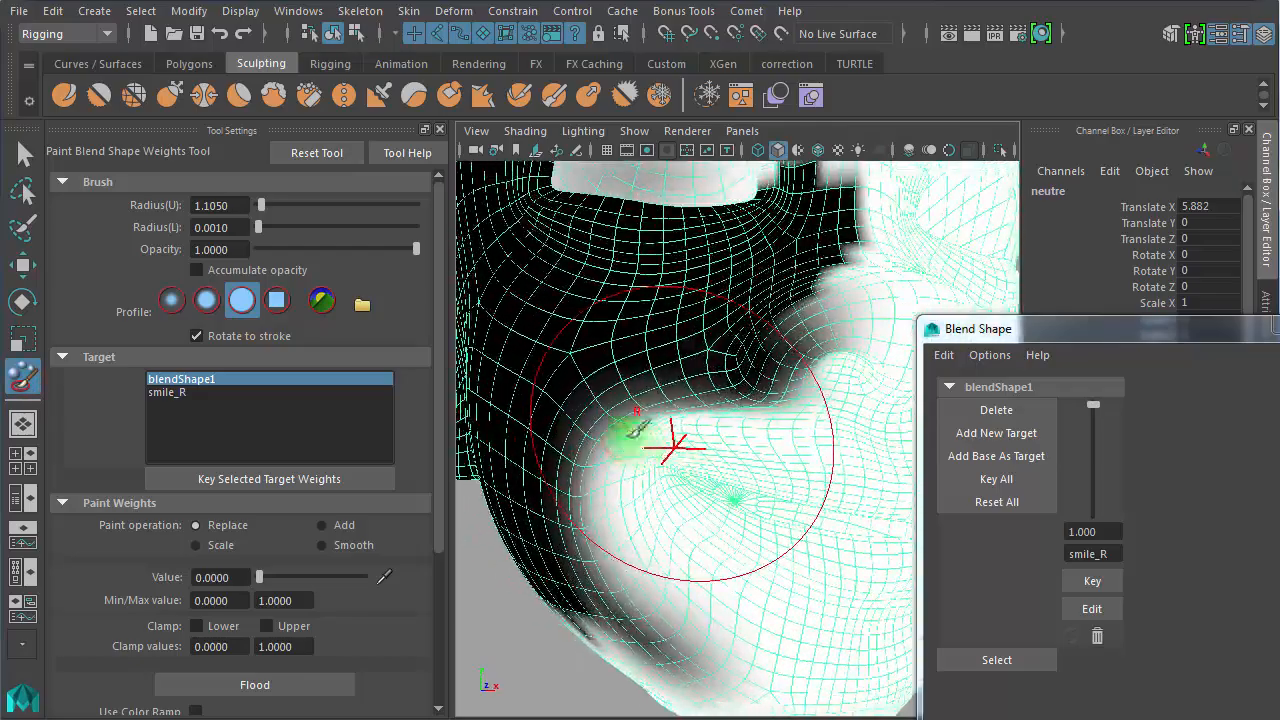
click(324, 545)
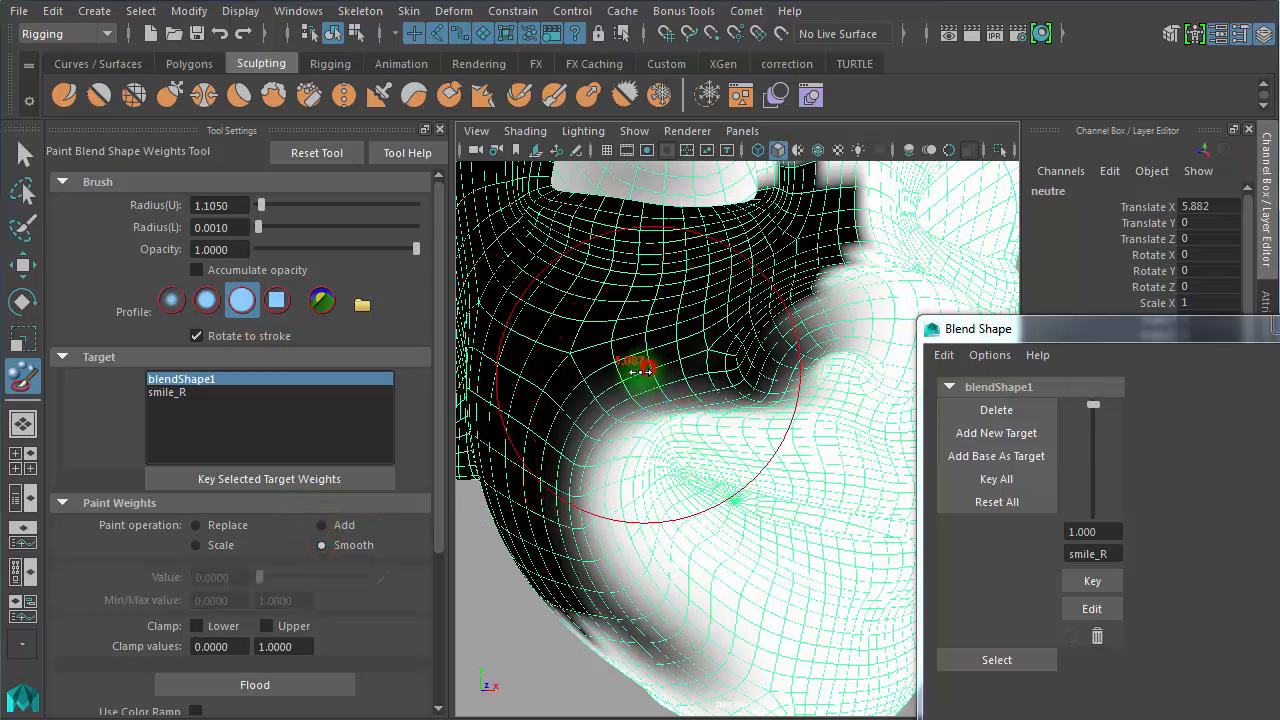
mouse_move(643, 357)
mouse_down()
mouse_move(586, 371)
mouse_move(586, 357)
mouse_move(535, 395)
mouse_move(586, 386)
mouse_up()
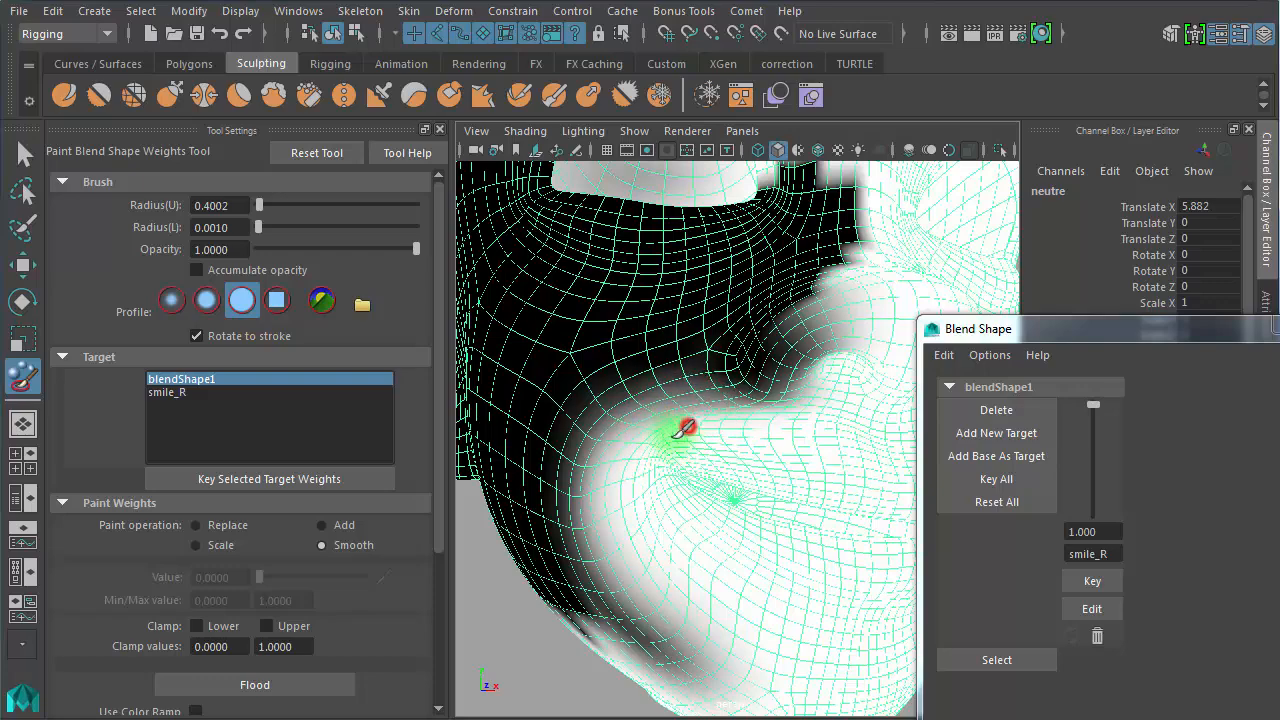
mouse_move(682, 427)
mouse_down()
mouse_move(657, 443)
mouse_move(653, 404)
mouse_up()
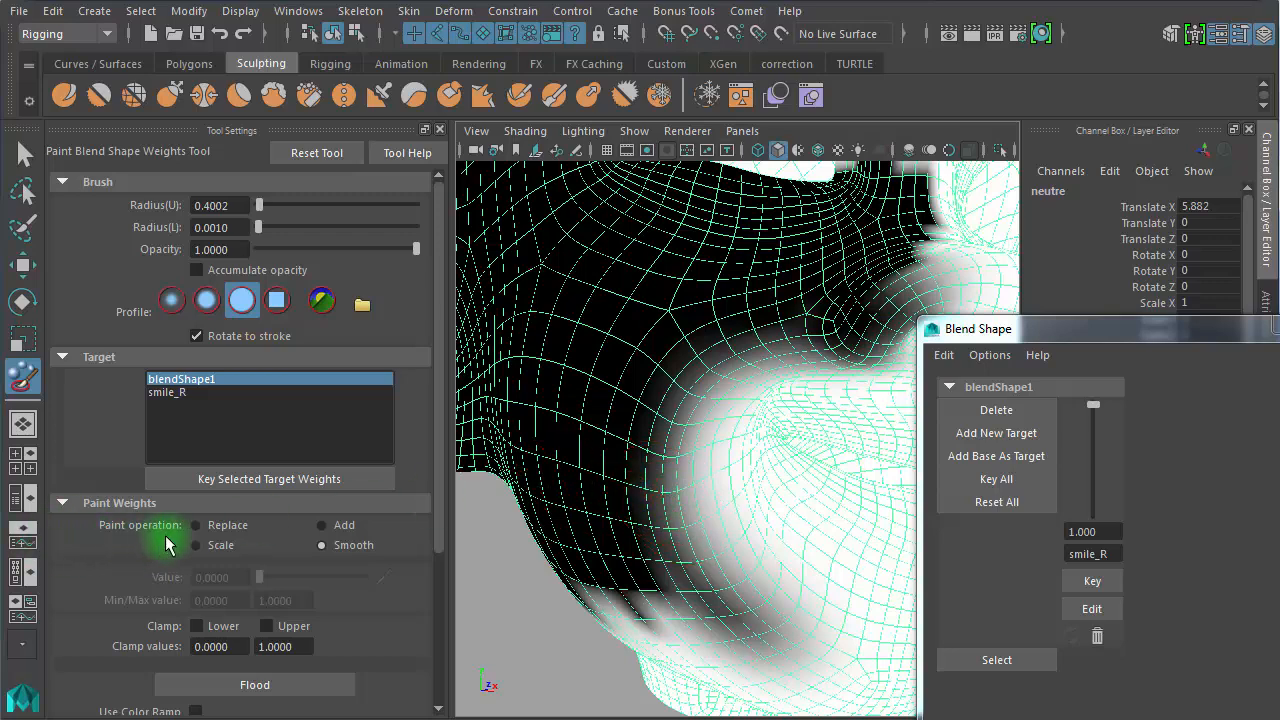
Replace weights with 0 along the mask border beside and above the right mouth corner, and flood the weights with Smooth
click(195, 525)
mouse_move(686, 514)
mouse_down()
mouse_move(677, 434)
mouse_move(669, 552)
mouse_move(659, 537)
mouse_up()
drag(676, 322, 722, 316)
mouse_move(727, 307)
mouse_down()
mouse_move(683, 305)
mouse_move(723, 280)
mouse_move(663, 314)
mouse_up()
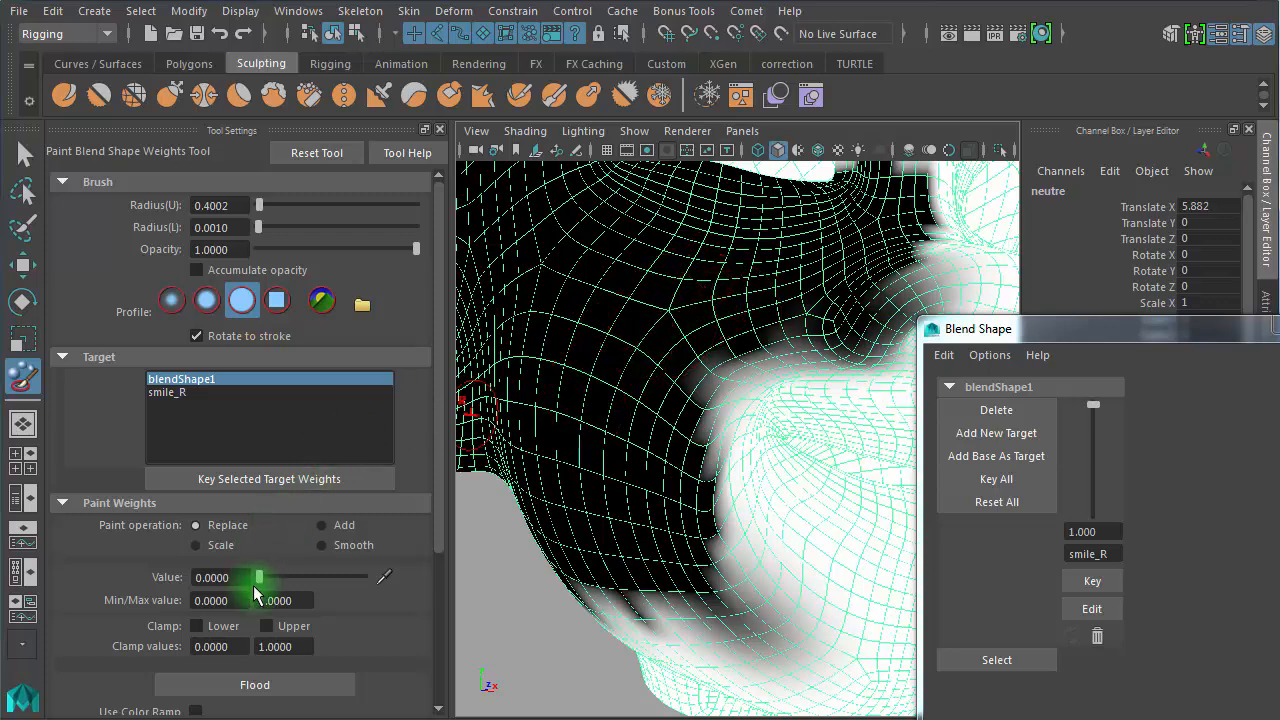
click(321, 545)
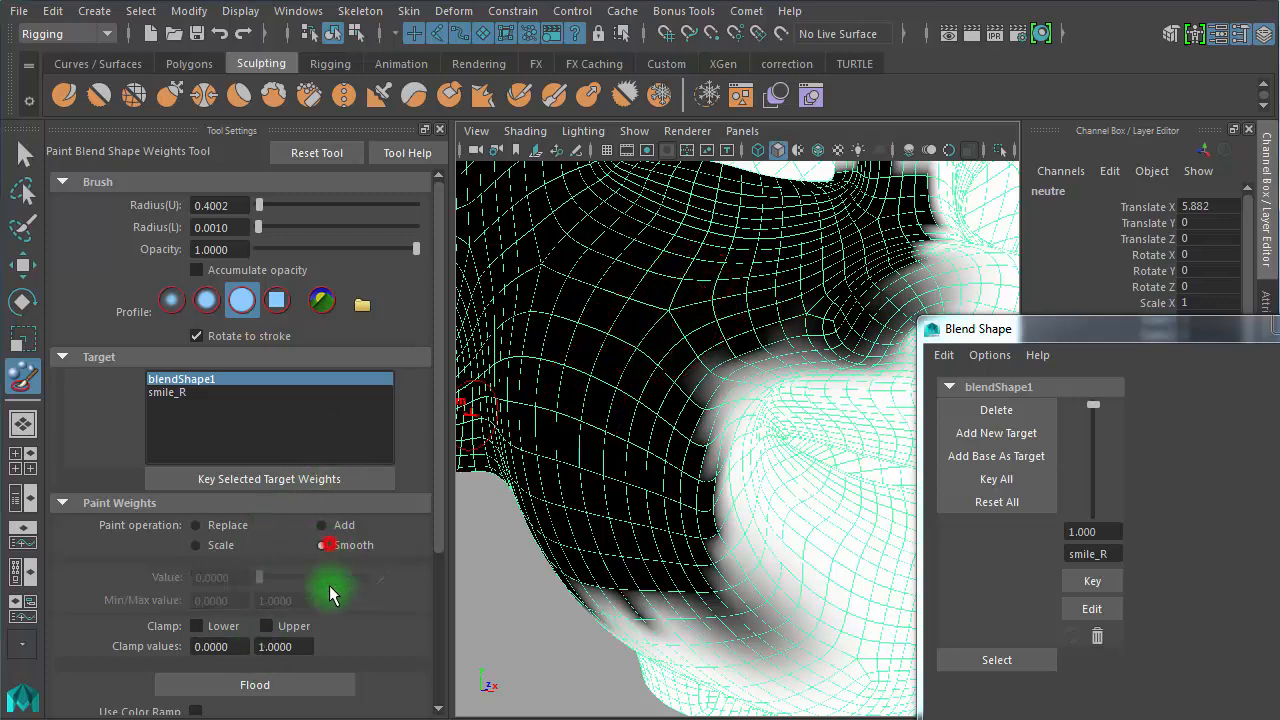
click(256, 685)
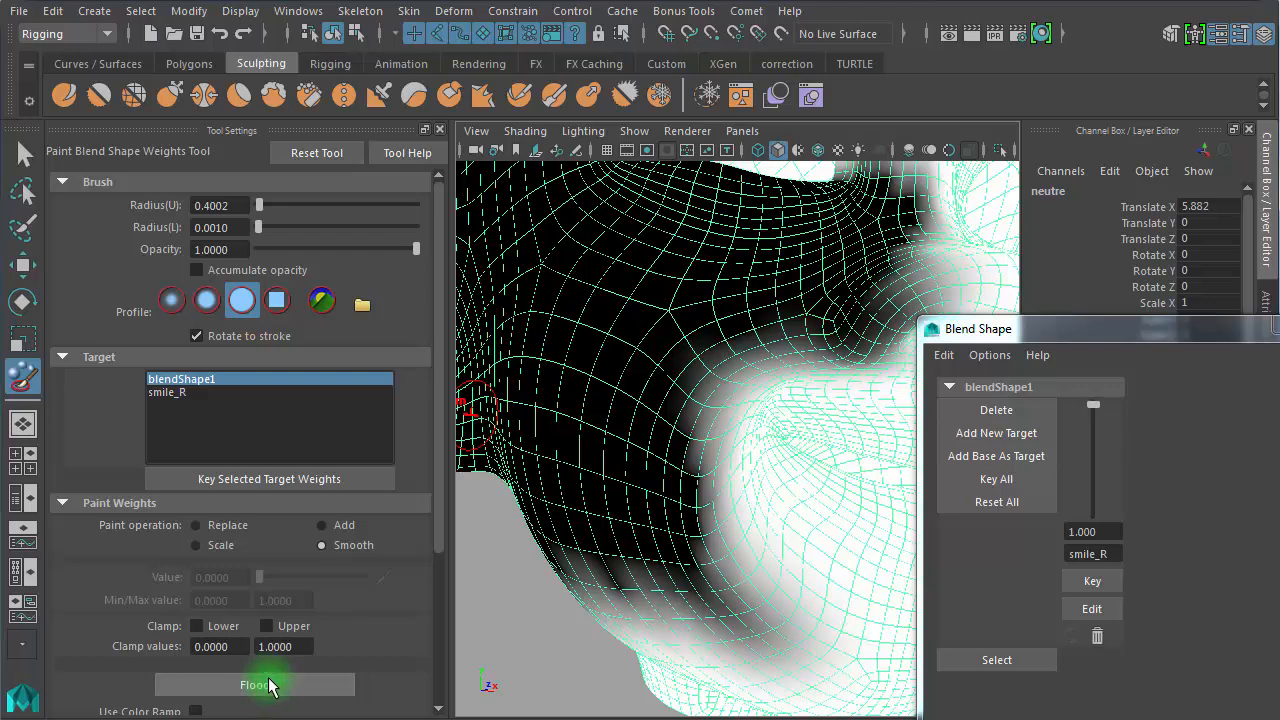
Examine the smile_R deformation around the mouth corner and over the whole unselected head
alt+right_drag(677, 591, 604, 542)
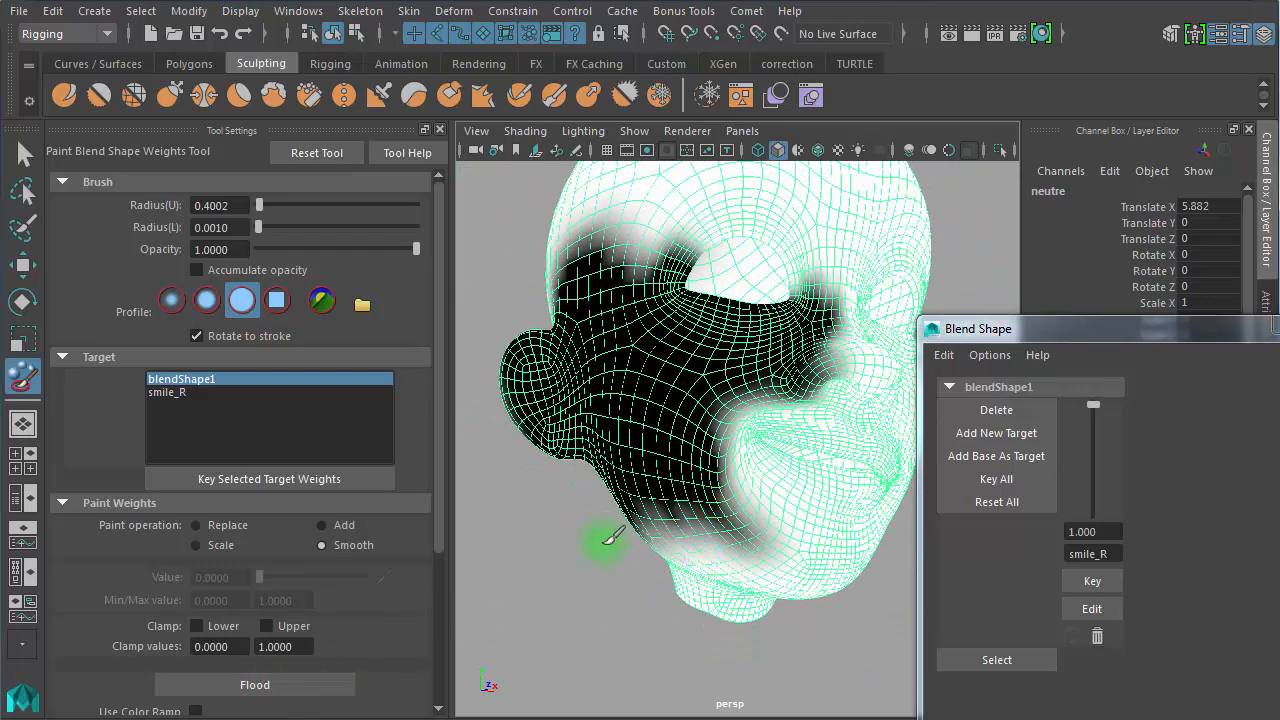
click(24, 150)
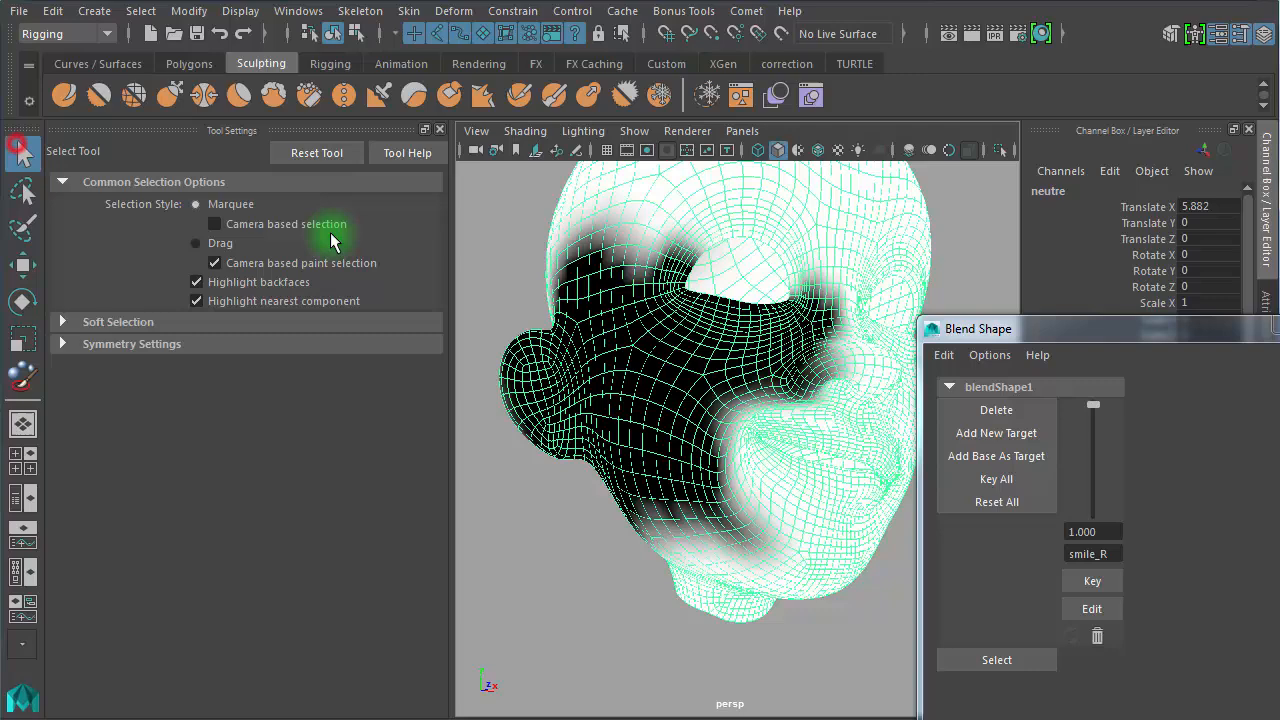
click(525, 271)
alt+drag(703, 555, 648, 568)
alt+right_drag(648, 568, 766, 563)
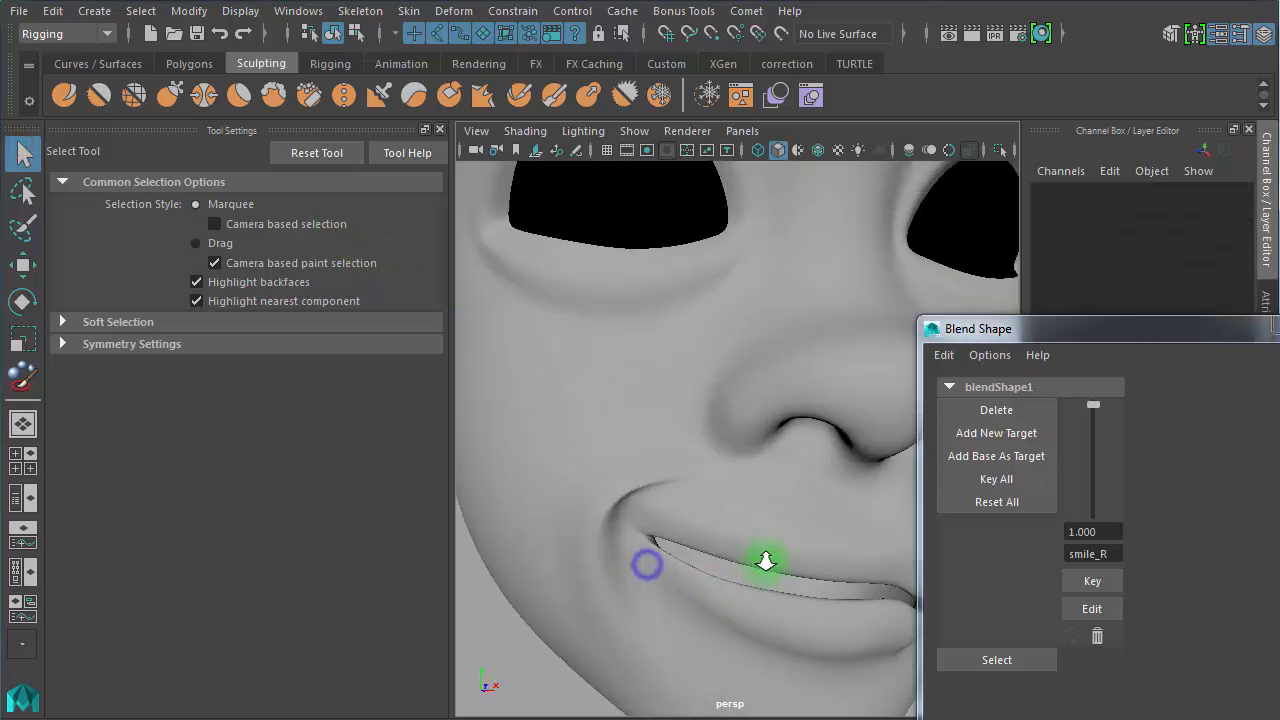
alt+drag(698, 546, 665, 525)
alt+right_drag(665, 525, 545, 507)
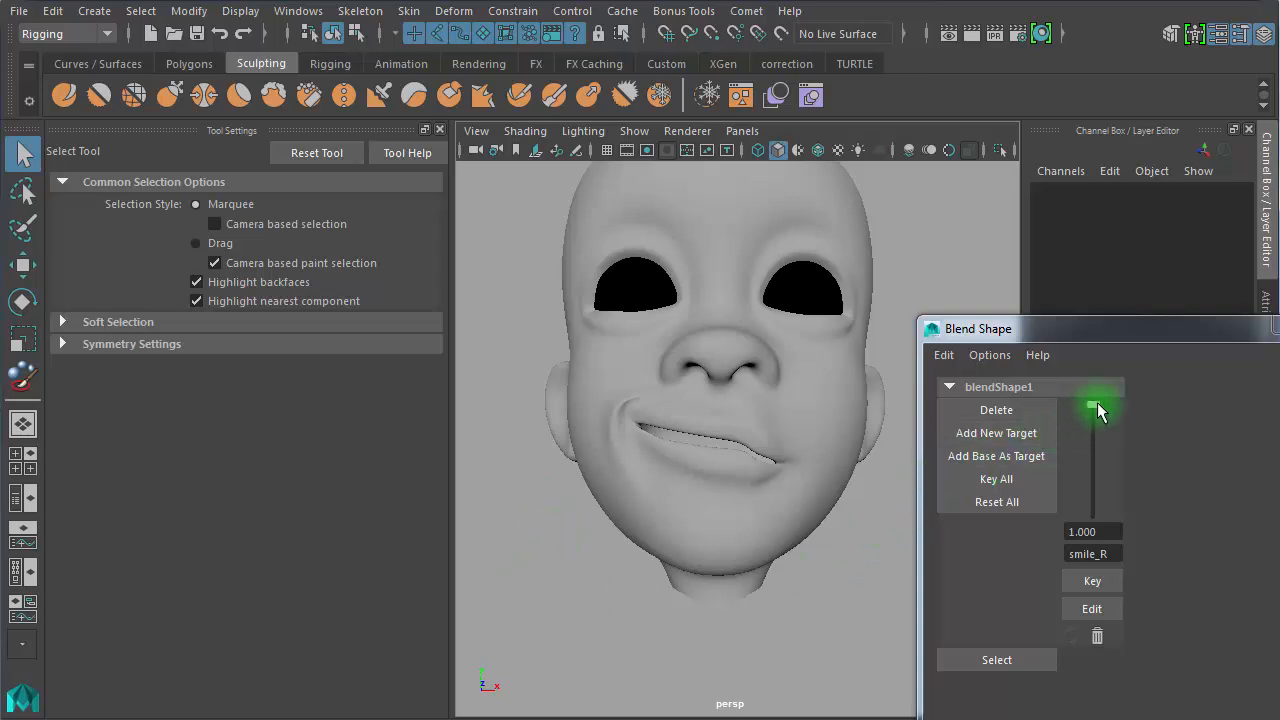
drag(1096, 406, 1098, 333)
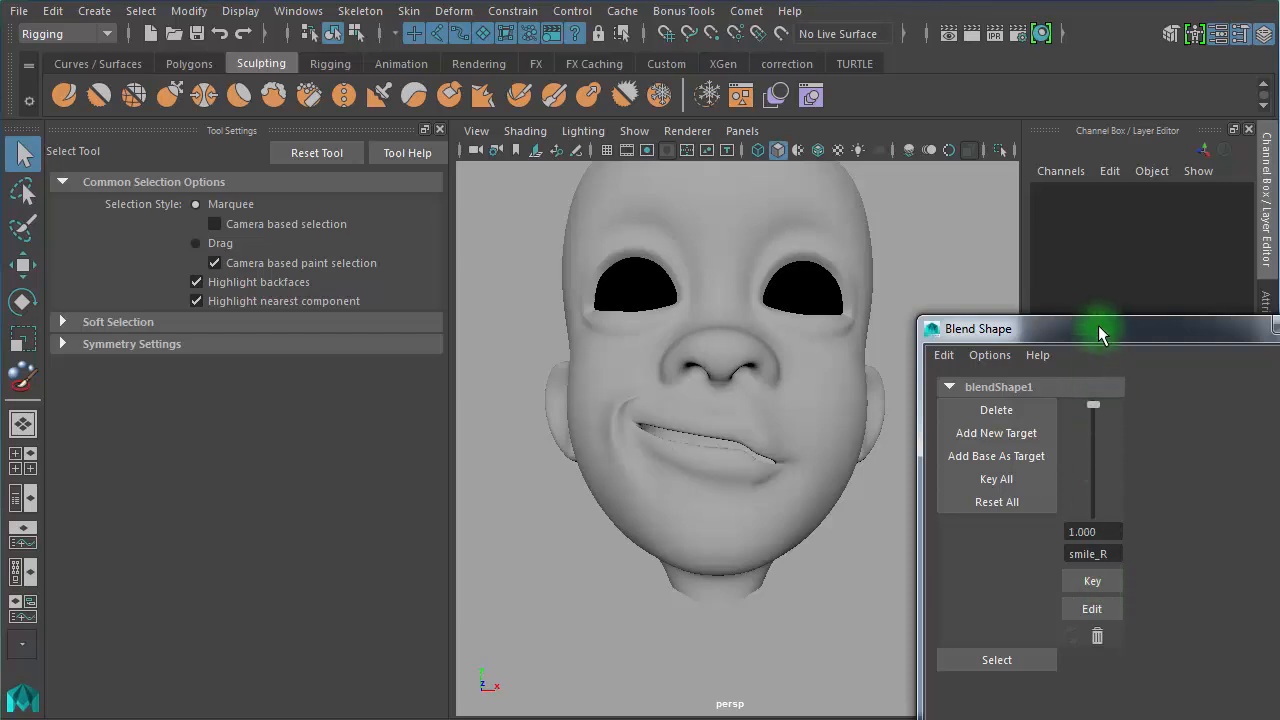
Duplicate the deformed neutral head and move the copy below the smile_R head, to about X -2.7, Y 10.3, Z 1.3
alt+right_drag(763, 463, 320, 432)
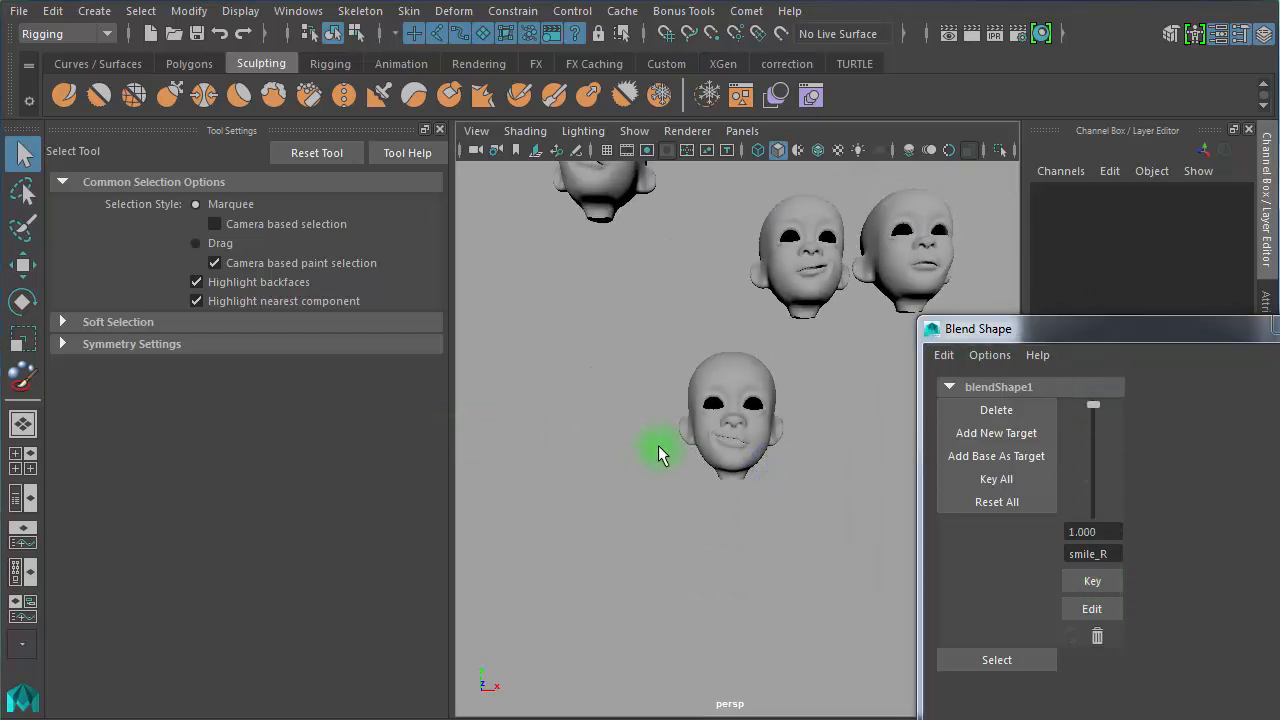
alt+middle_drag(660, 451, 638, 532)
drag(851, 465, 849, 468)
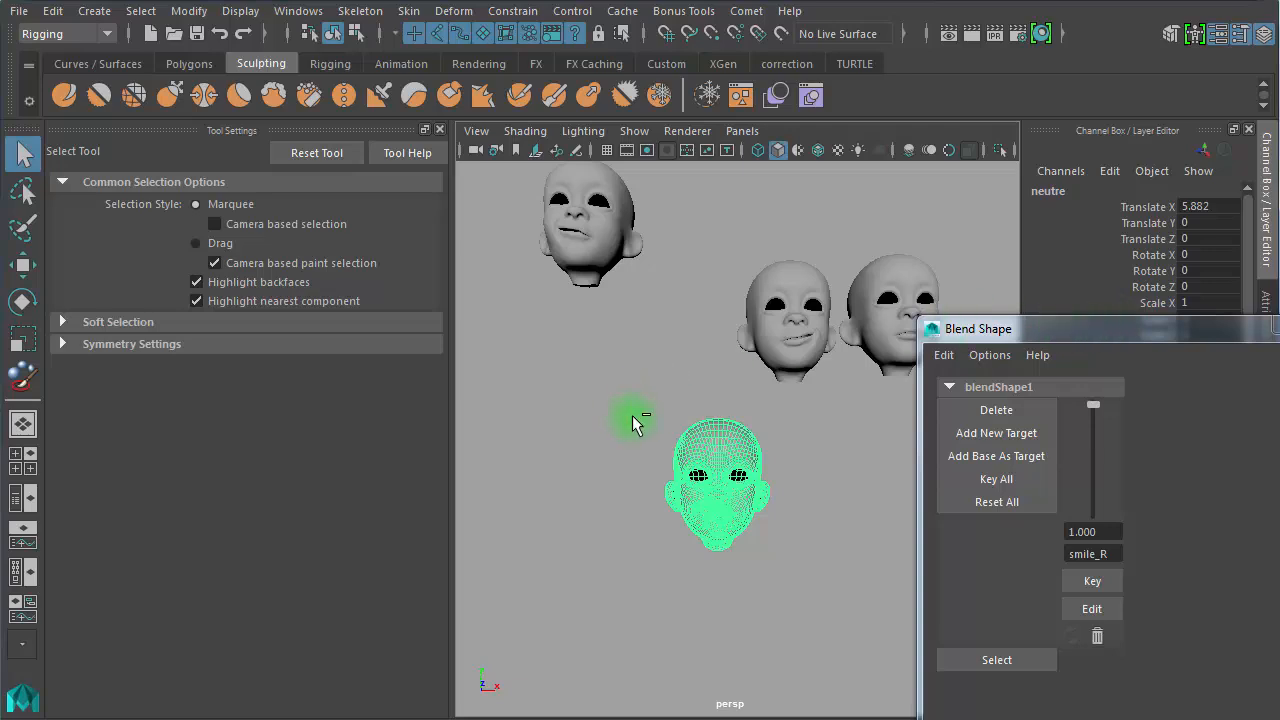
key(ctrl+d)
key(w)
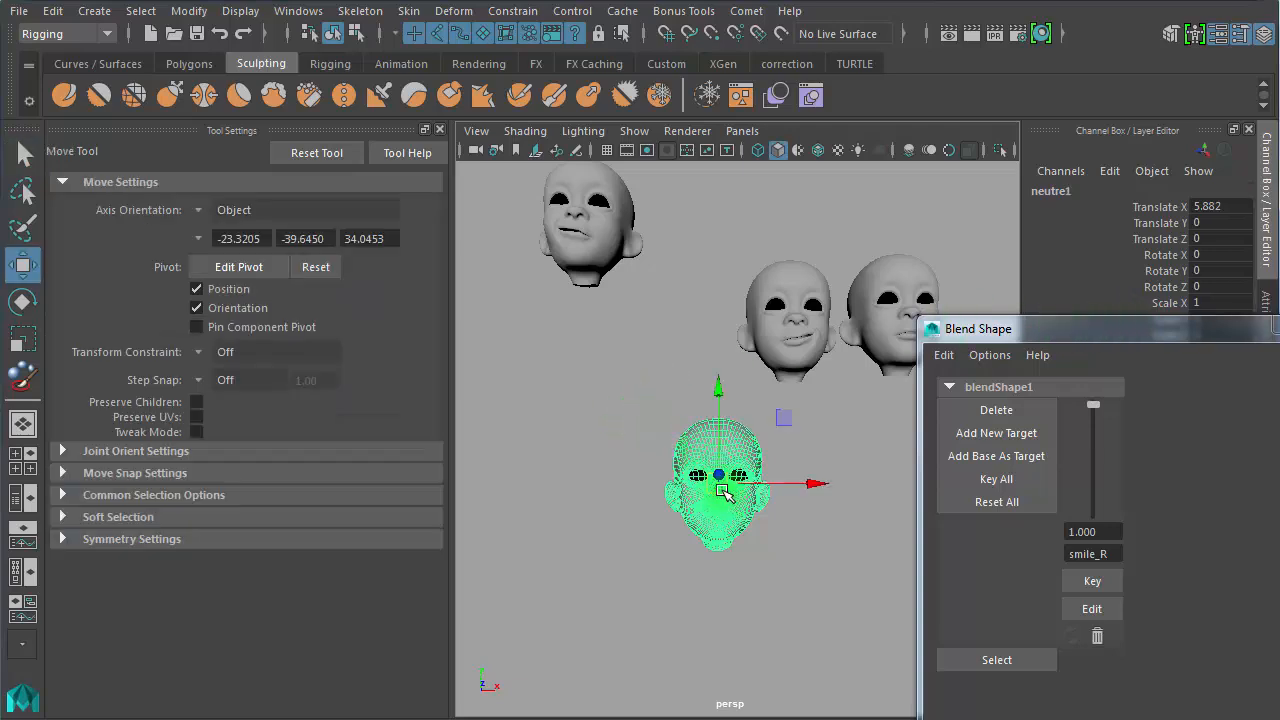
drag(719, 488, 620, 366)
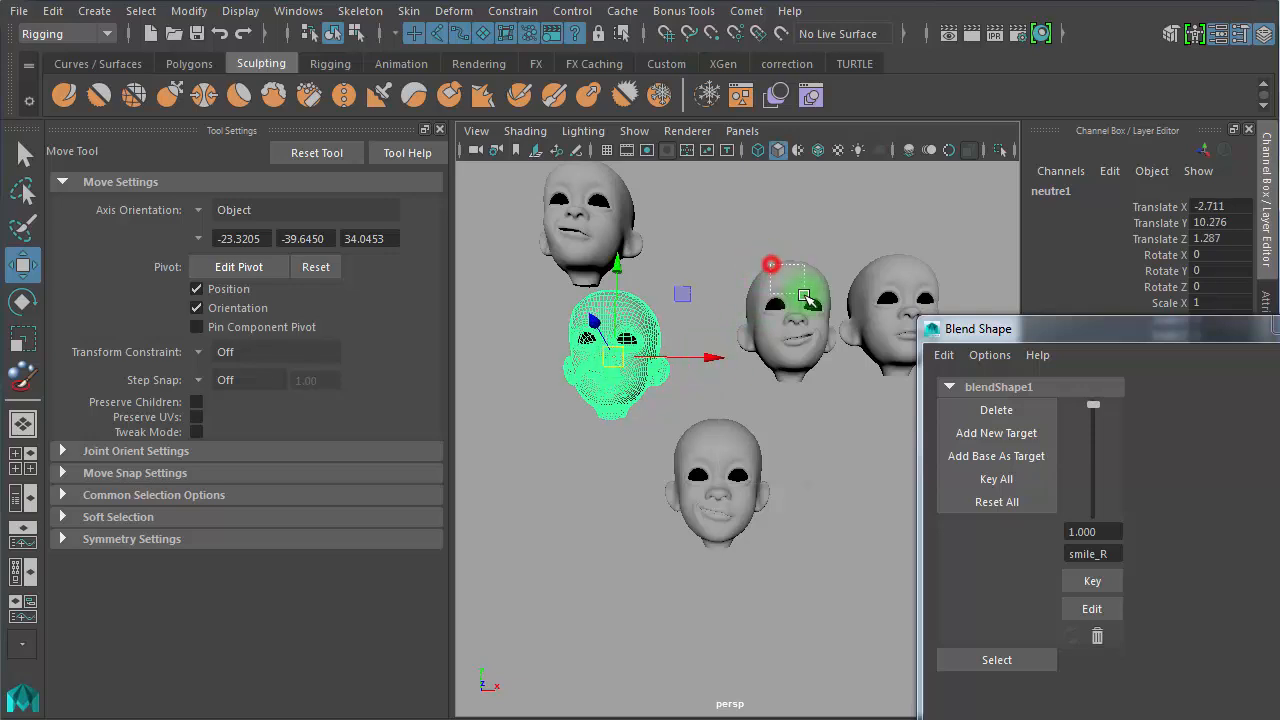
Rename the duplicated head Smile_mouth_R, following the naming of the Smile_mouth_L head
drag(804, 297, 805, 298)
double_click(1062, 190)
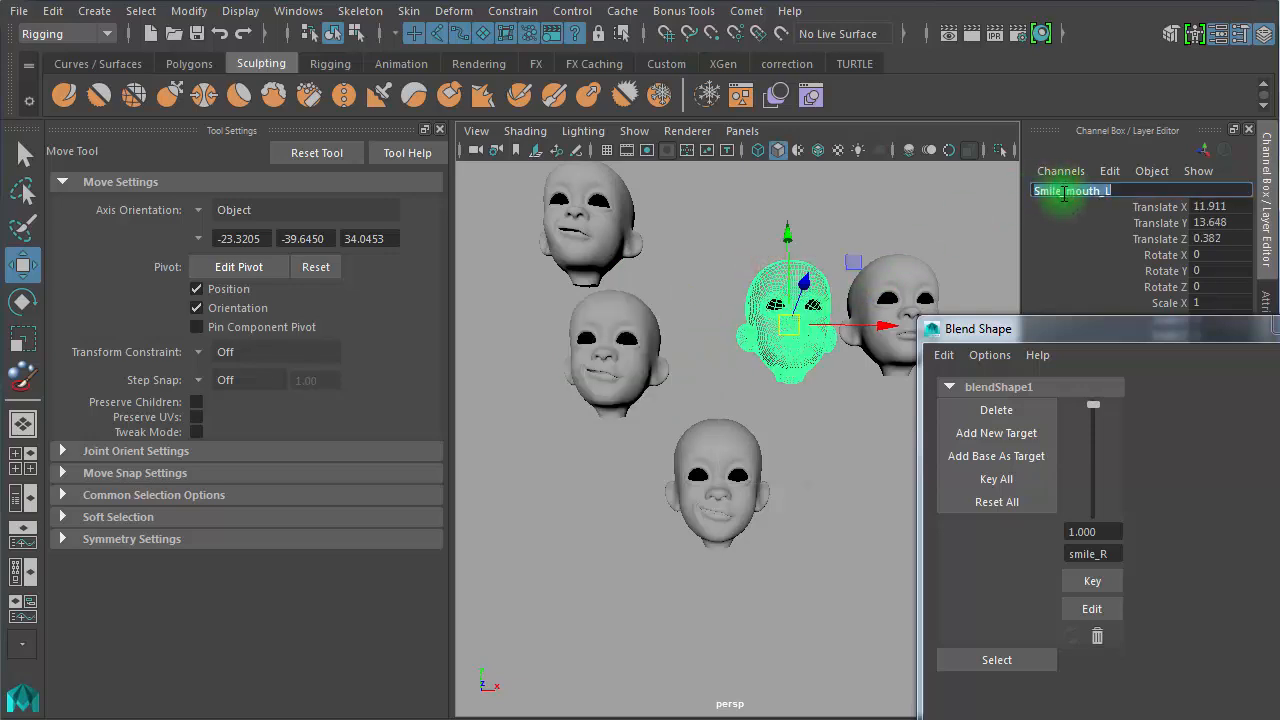
drag(592, 292, 602, 320)
double_click(1055, 192)
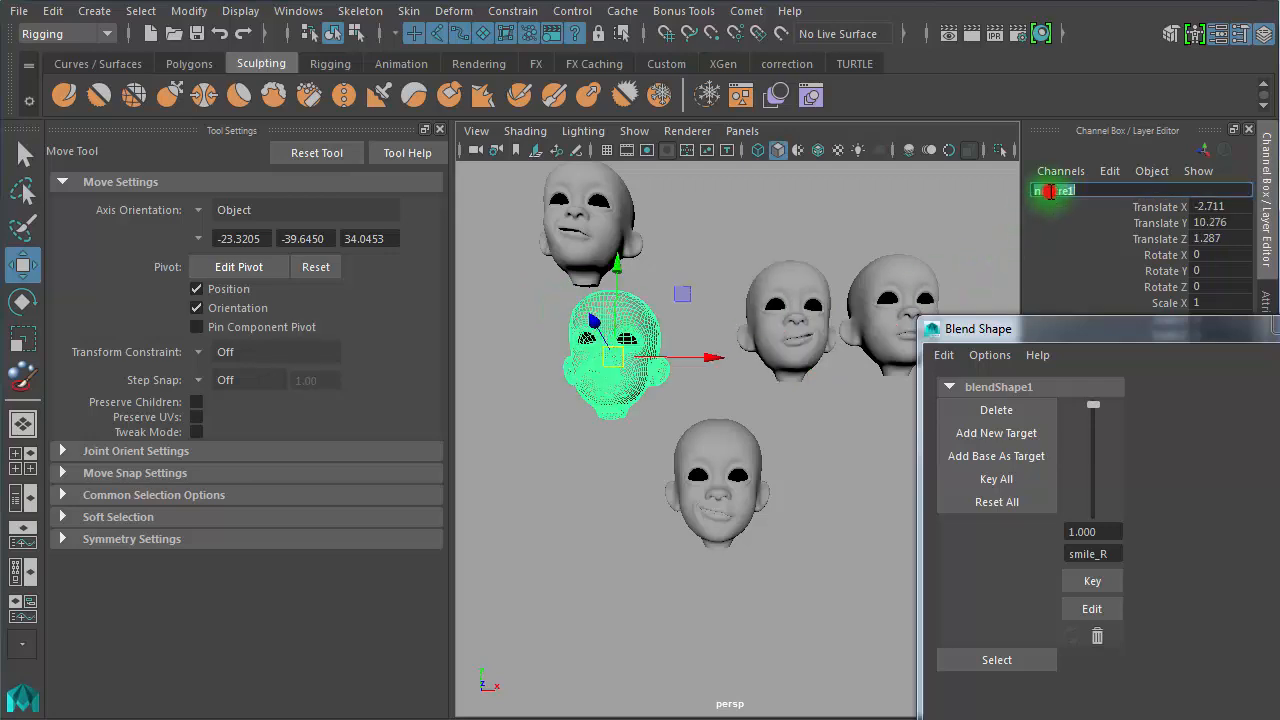
text(Smile_mouth_L)
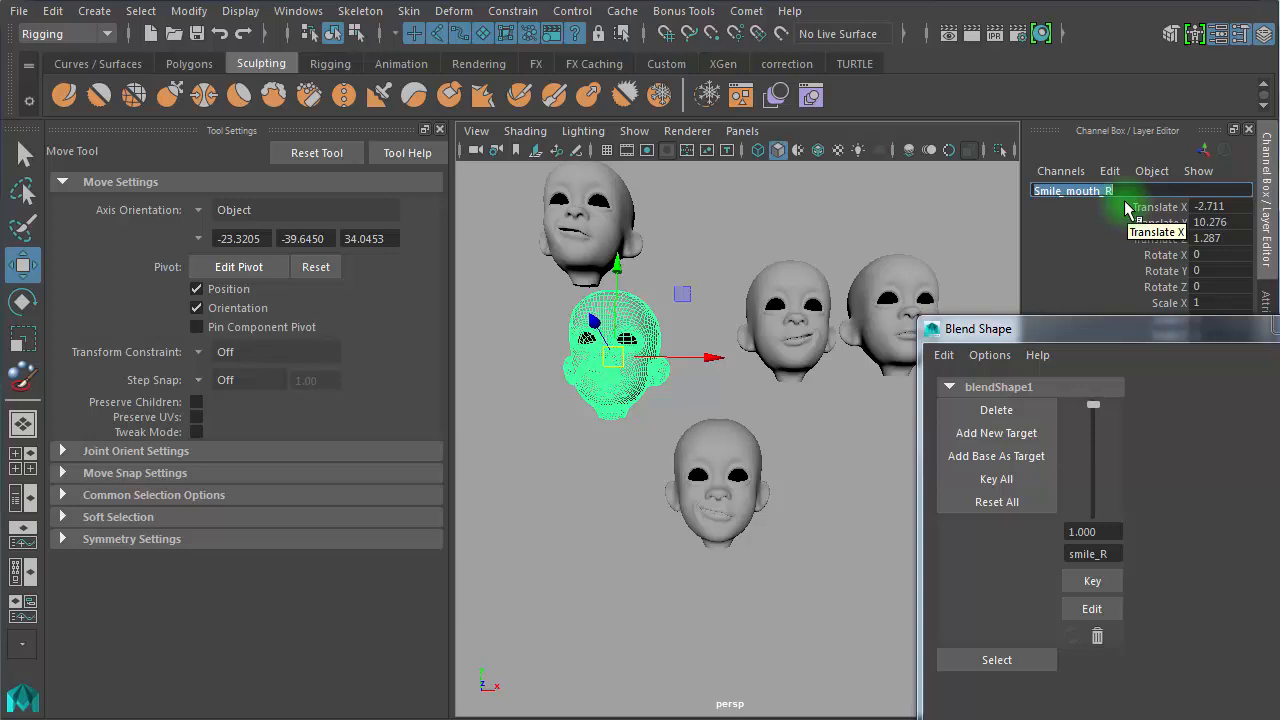
Set the neutral head's smile_R weight to 0 and delete its blendShape1 deformer
click(822, 584)
drag(803, 481, 678, 536)
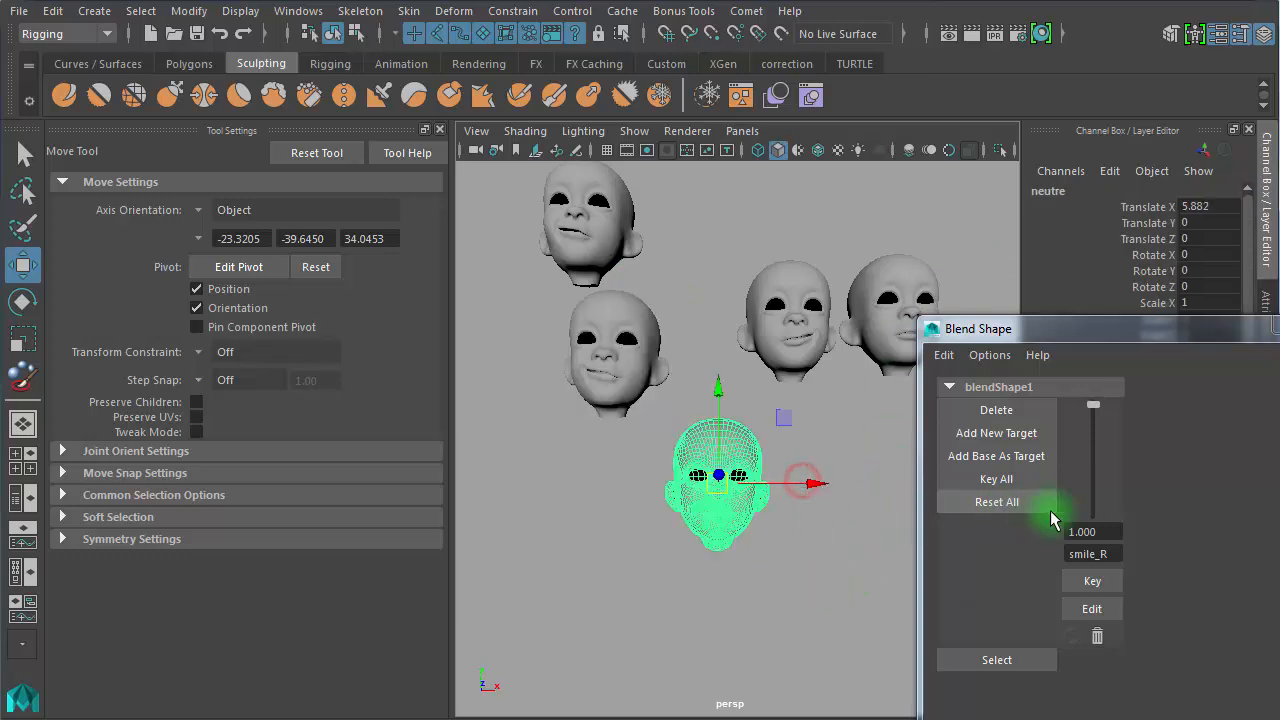
drag(1110, 531, 1017, 540)
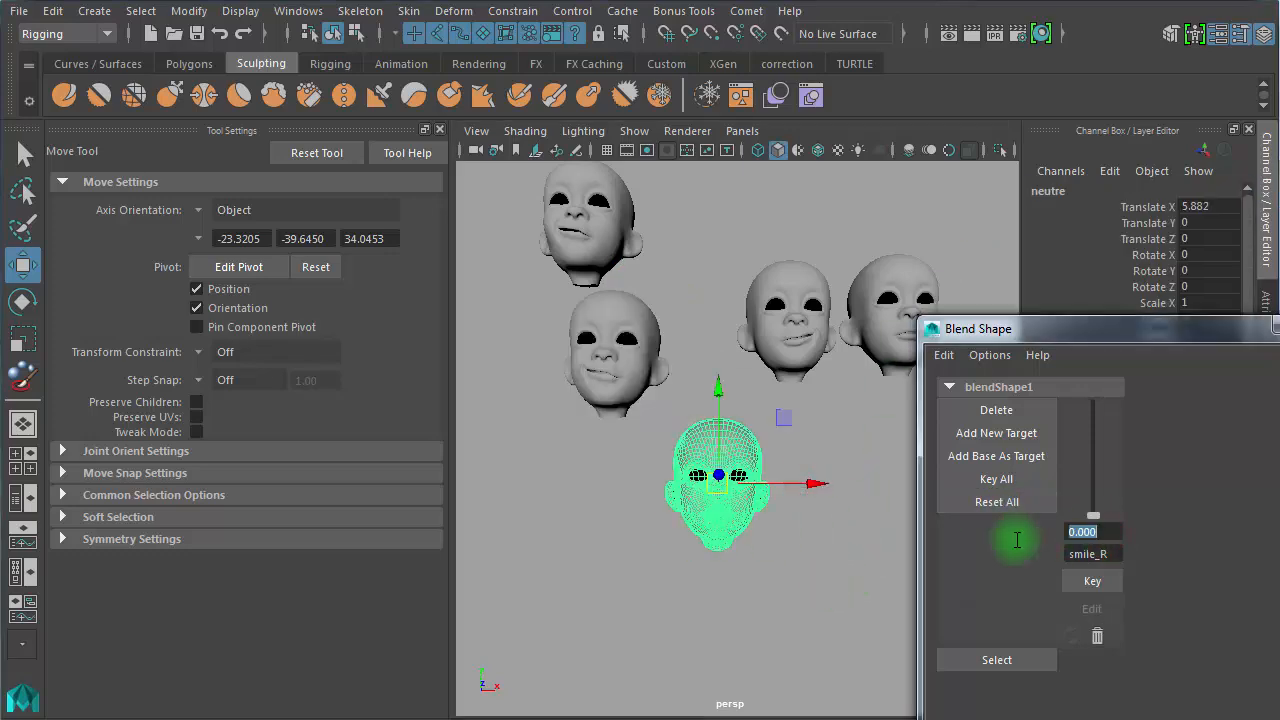
click(996, 410)
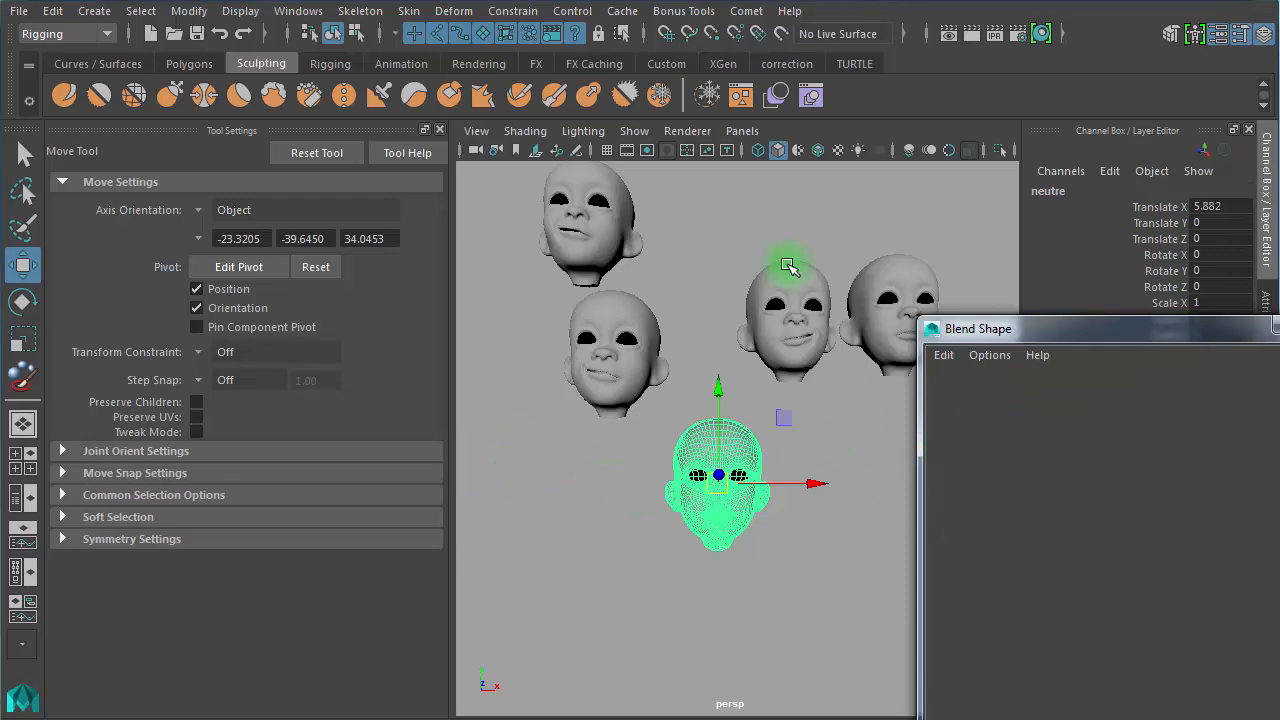
Create a new blend shape on the neutral head with the smile_R and Smile_mouth_R heads as targets
click(571, 248)
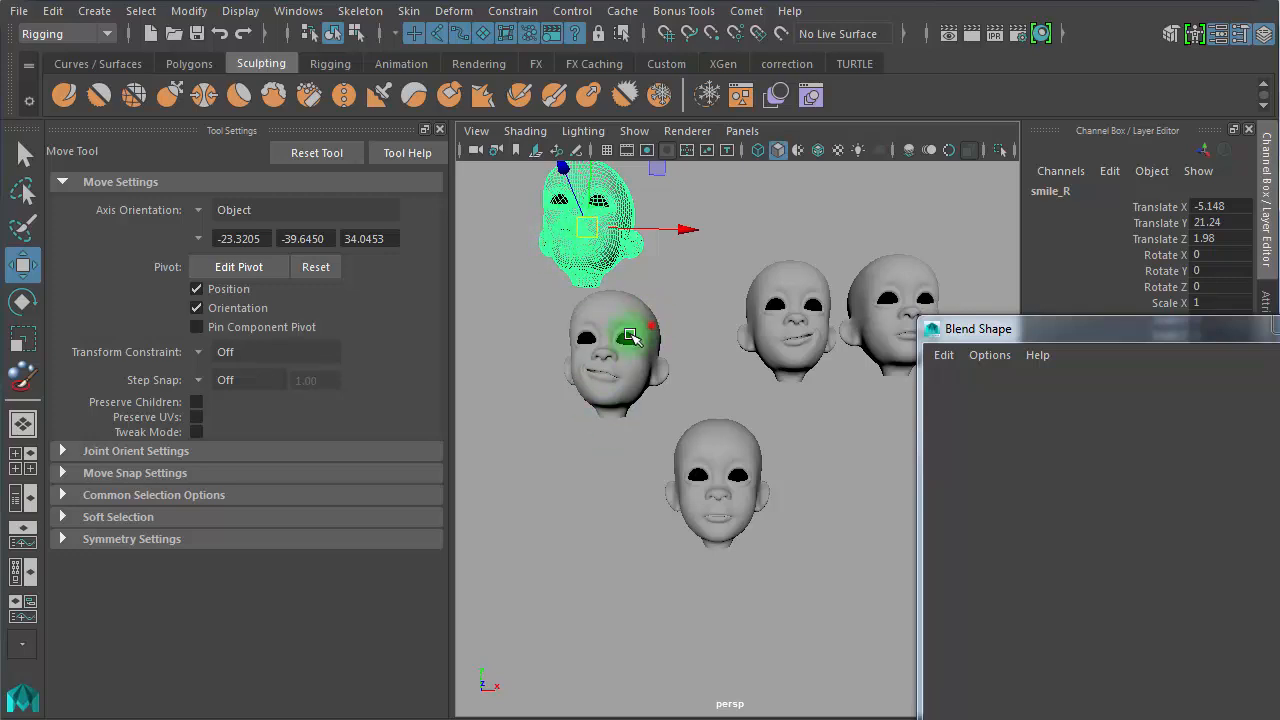
shift+click(606, 361)
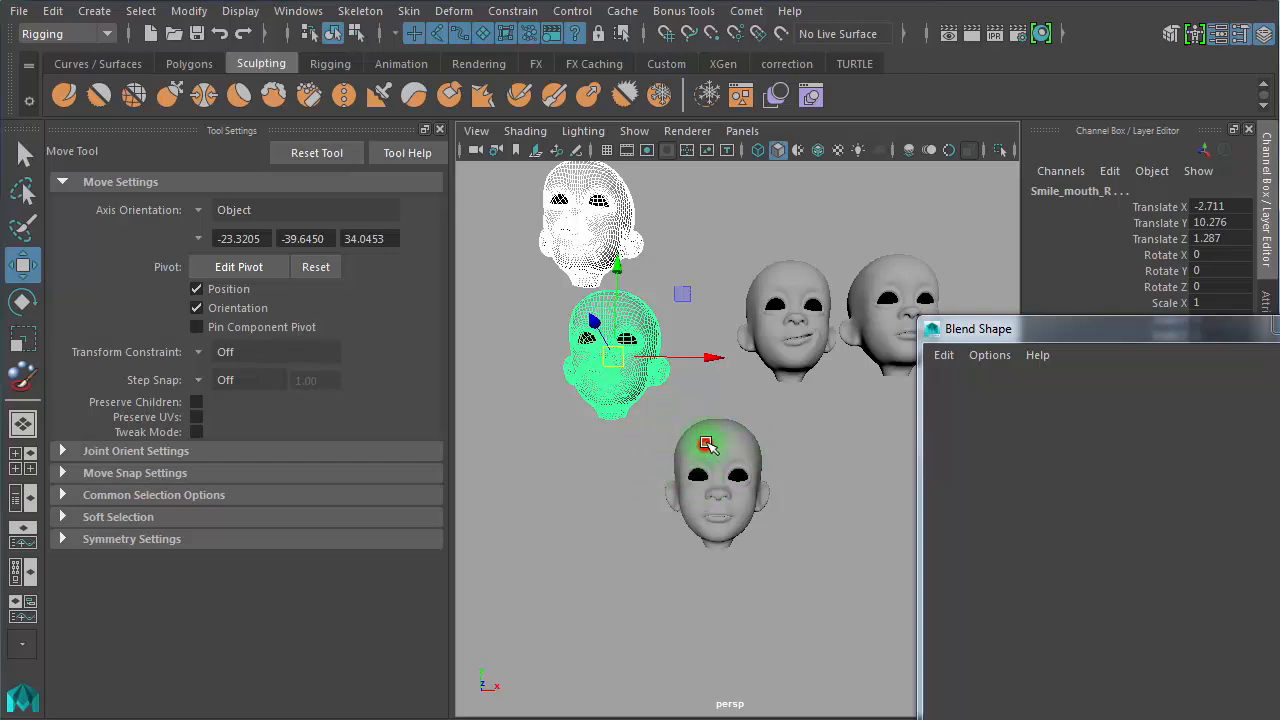
shift+click(707, 444)
click(777, 96)
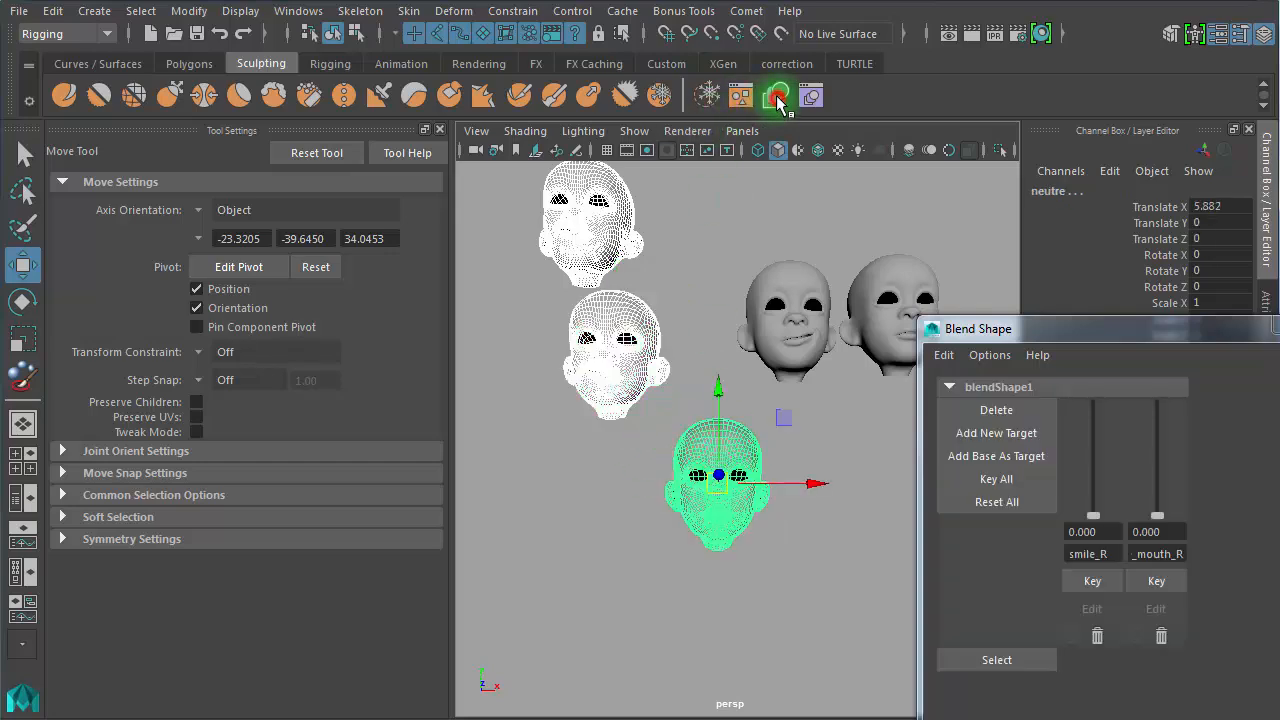
click(664, 615)
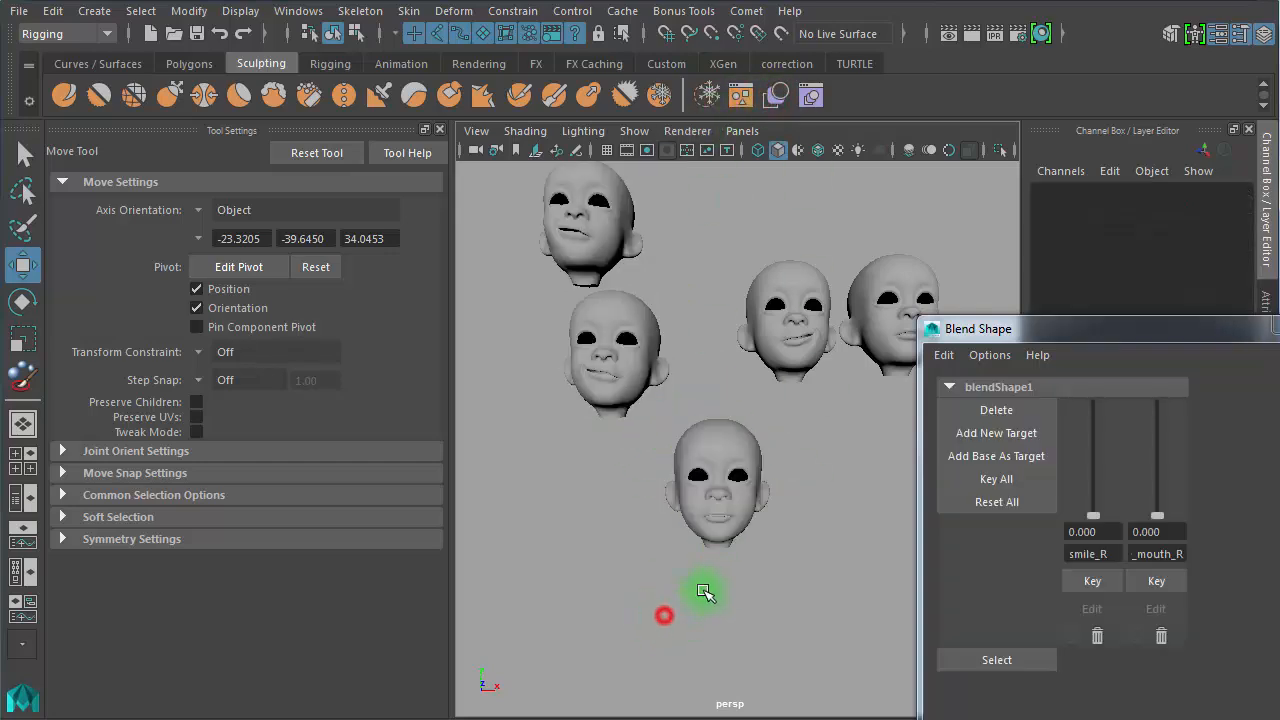
Set smile_R to 1 and Smile_mouth_R to -1, duplicate the deformed neutral head, and move the copy to about X -12.8, Y 9.9, Z 0.8
click(1088, 530)
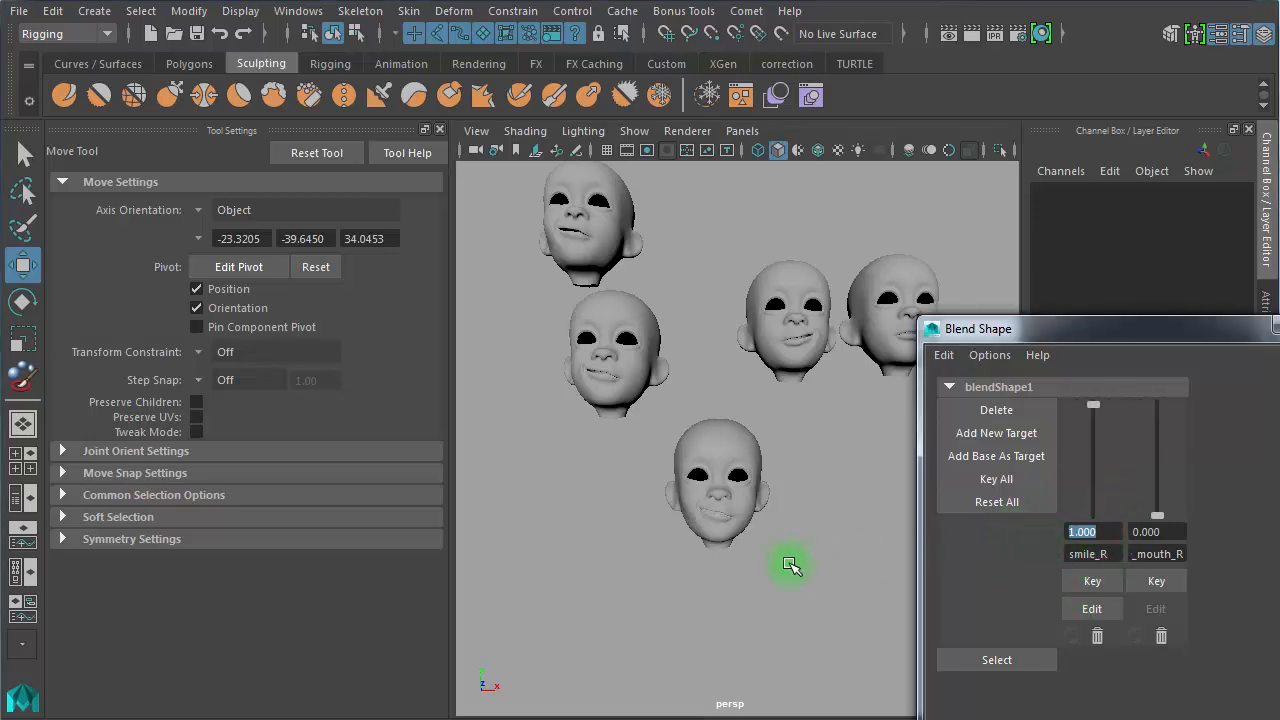
click(1165, 532)
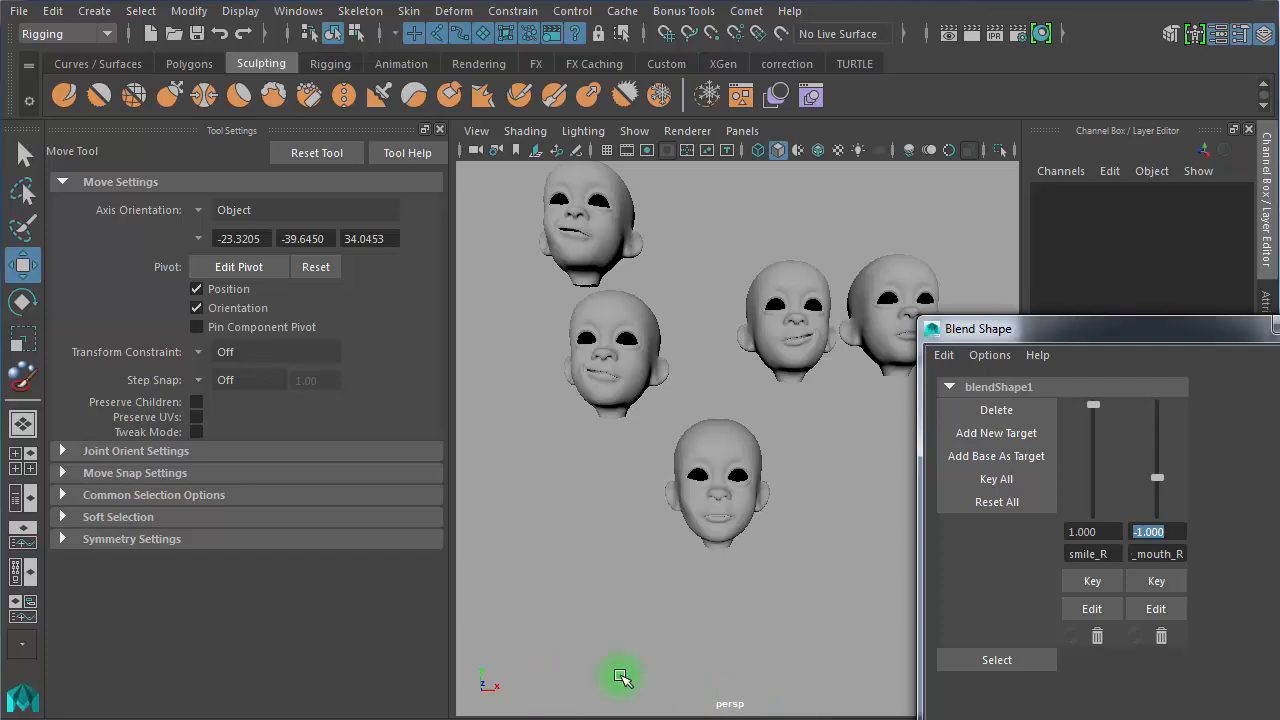
alt+drag(621, 678, 796, 479)
click(724, 458)
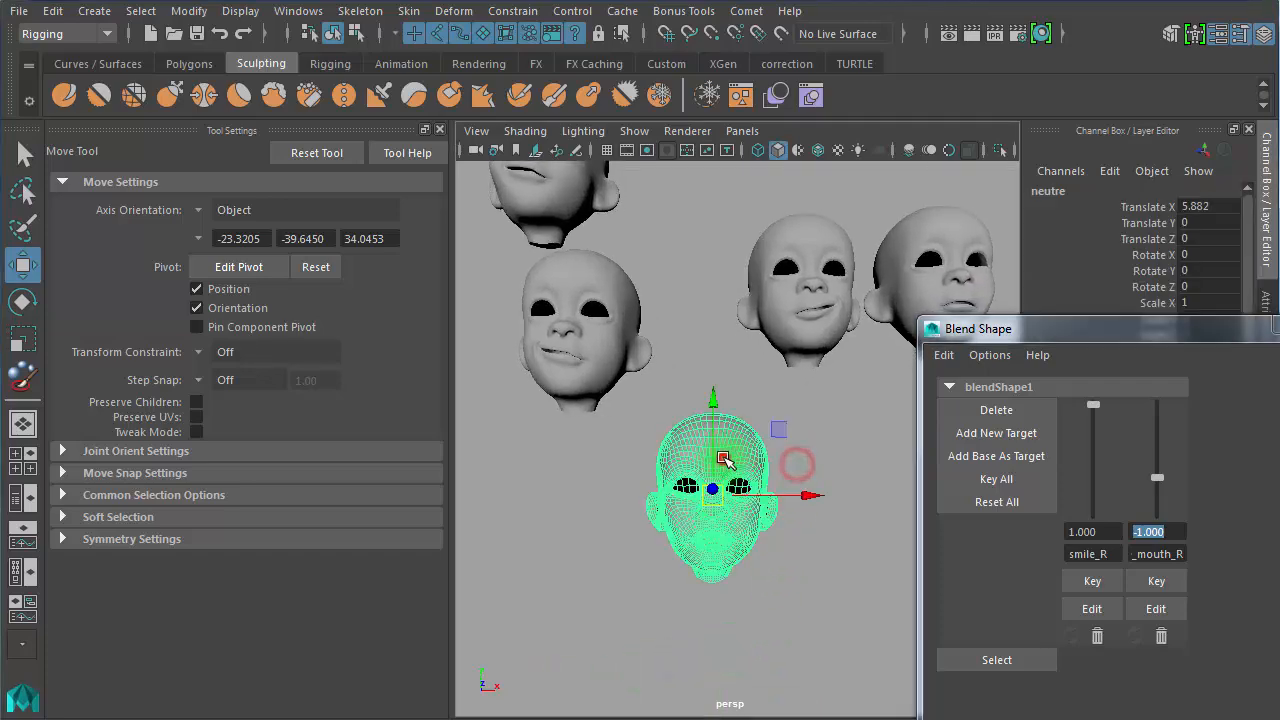
key(ctrl+d)
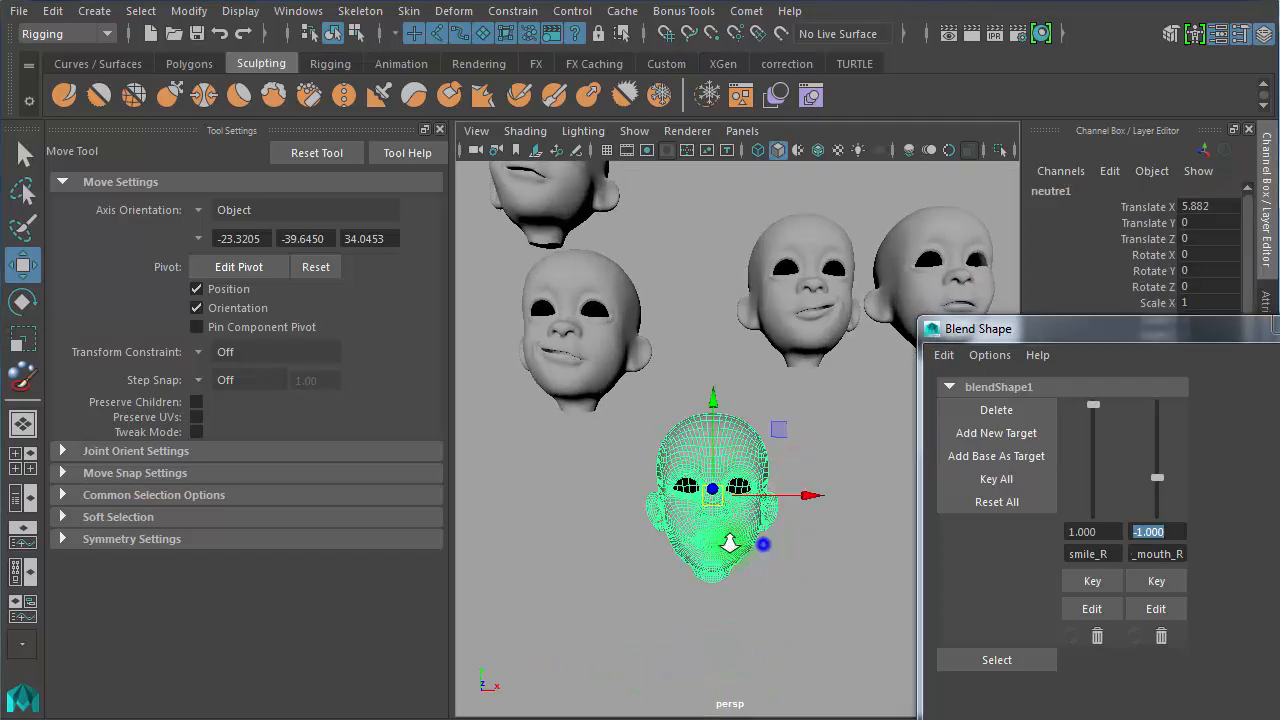
alt+right_drag(763, 545, 633, 526)
drag(718, 483, 614, 397)
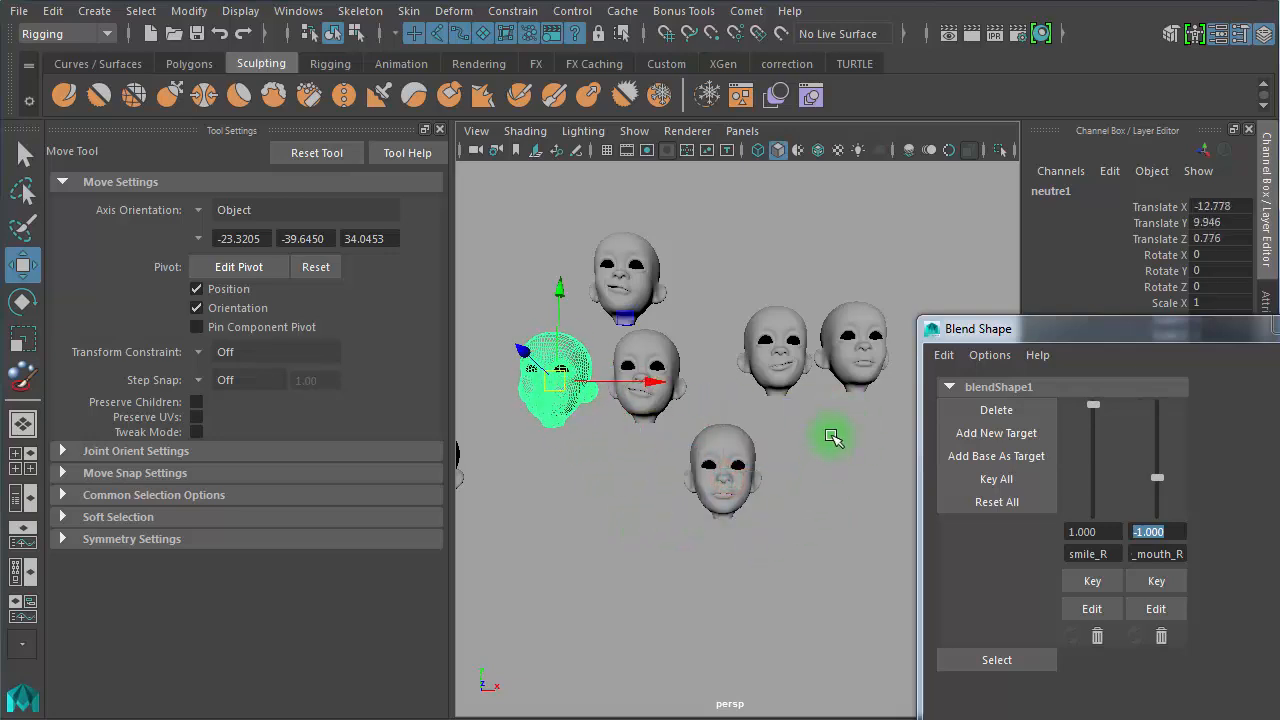
Rename the duplicated head Smile_eye_R, copying the naming of the Smile_eye_L head
click(855, 345)
double_click(1095, 191)
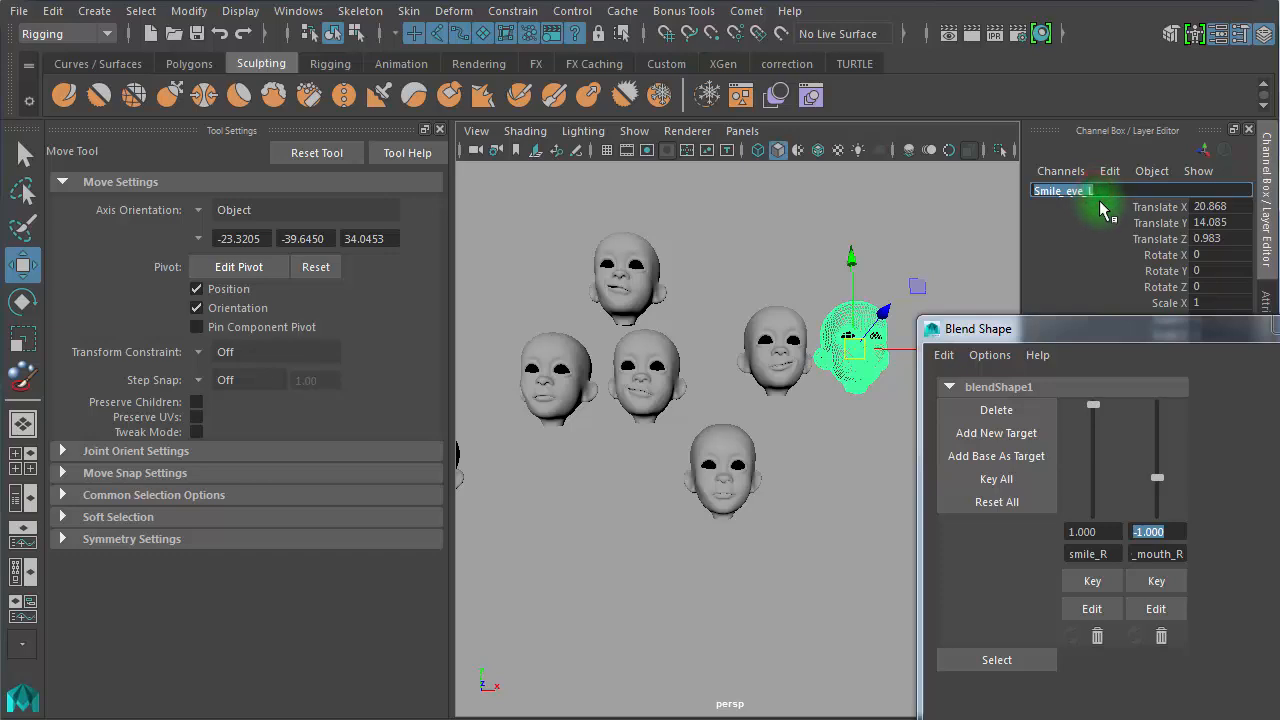
click(548, 370)
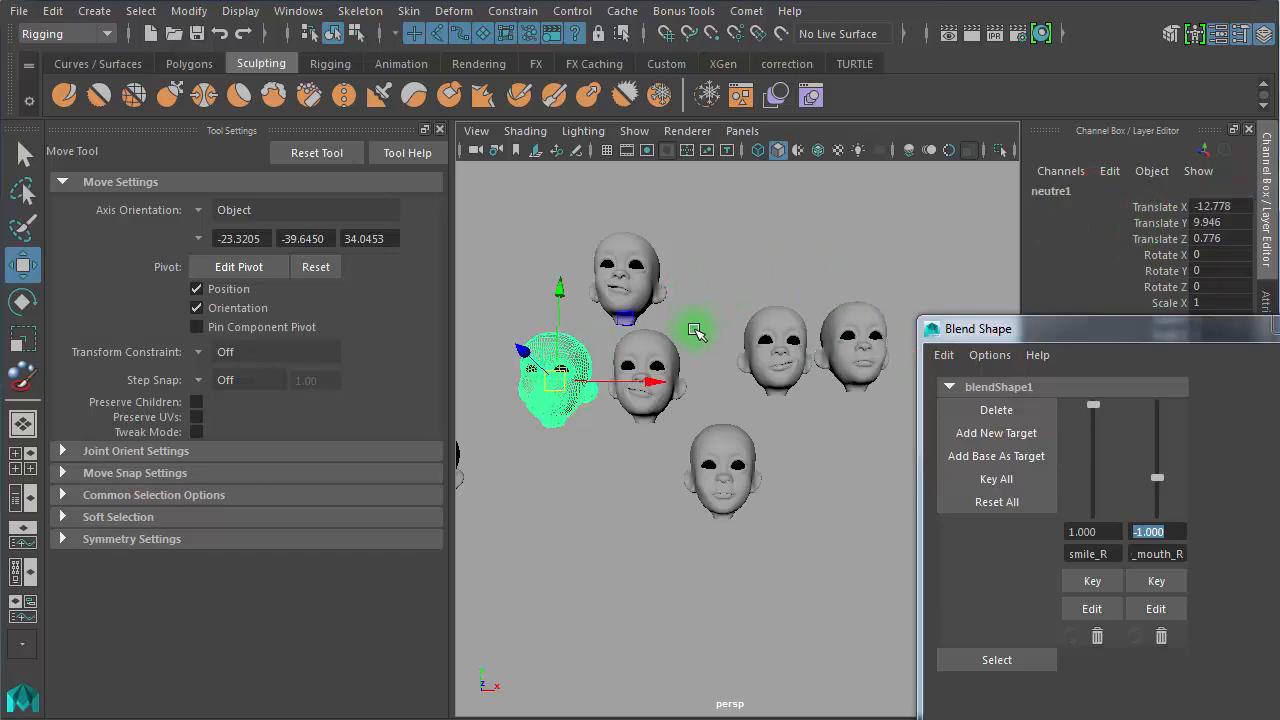
double_click(1051, 191)
text(Smile_eye_L)
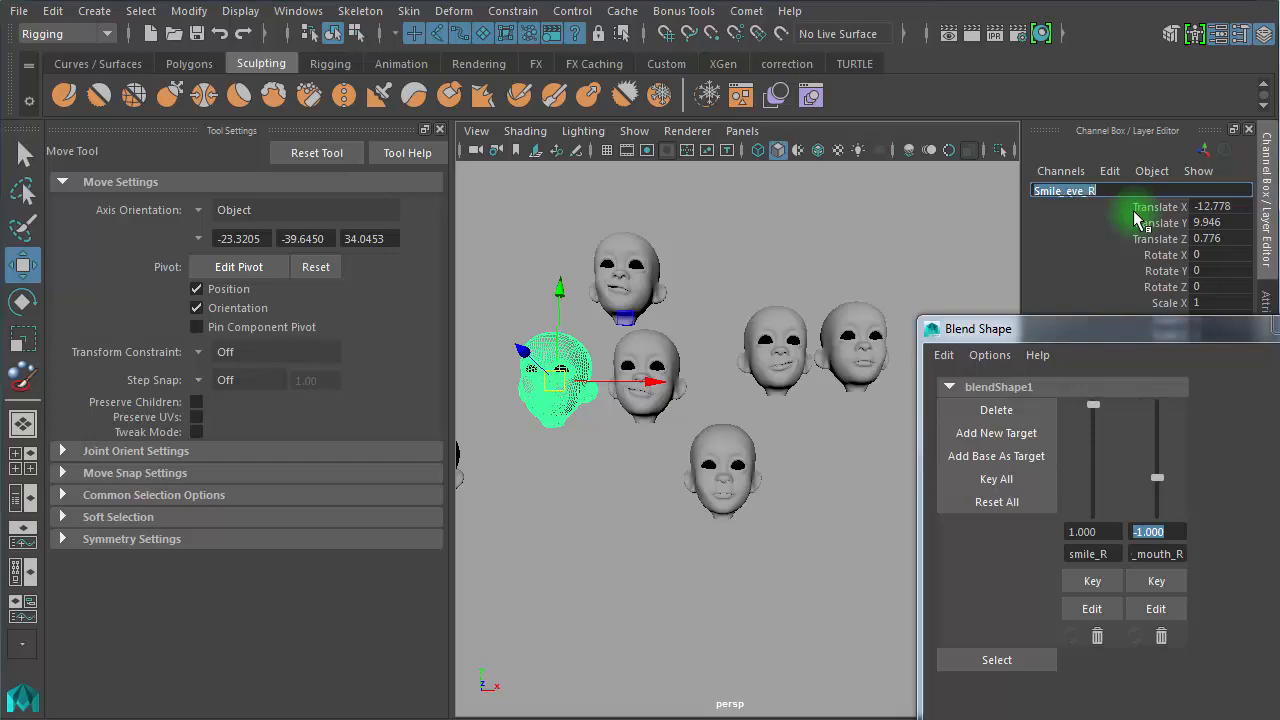
Reset the smile_R and Smile_mouth_R weights to 0 and delete the blendShape1 deformer
drag(1120, 330, 1086, 168)
click(1055, 370)
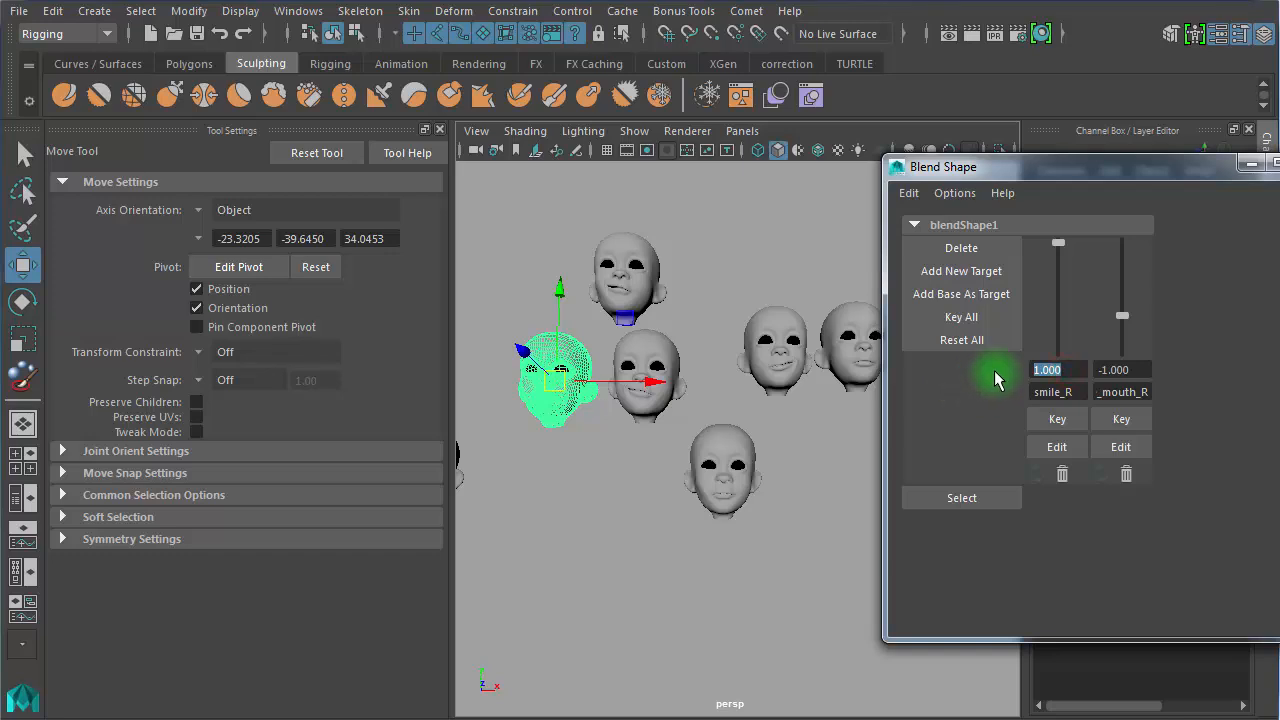
text(0)
click(1125, 370)
key(Return)
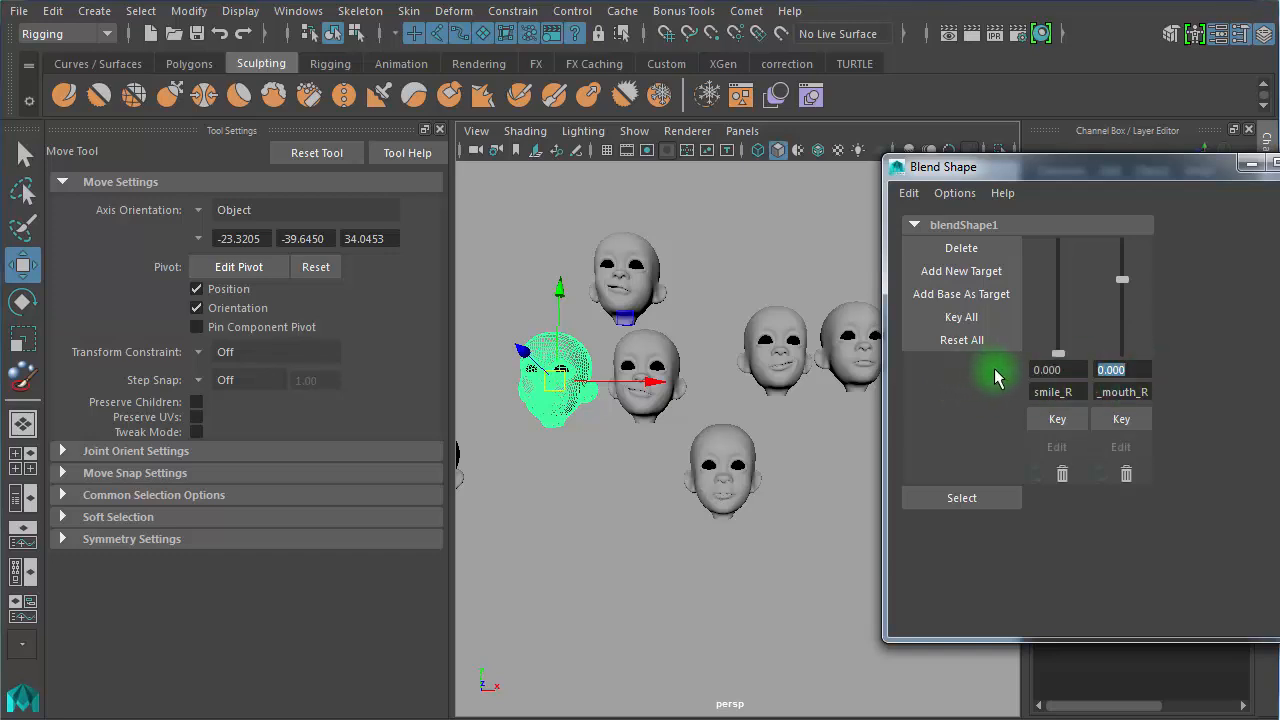
click(984, 258)
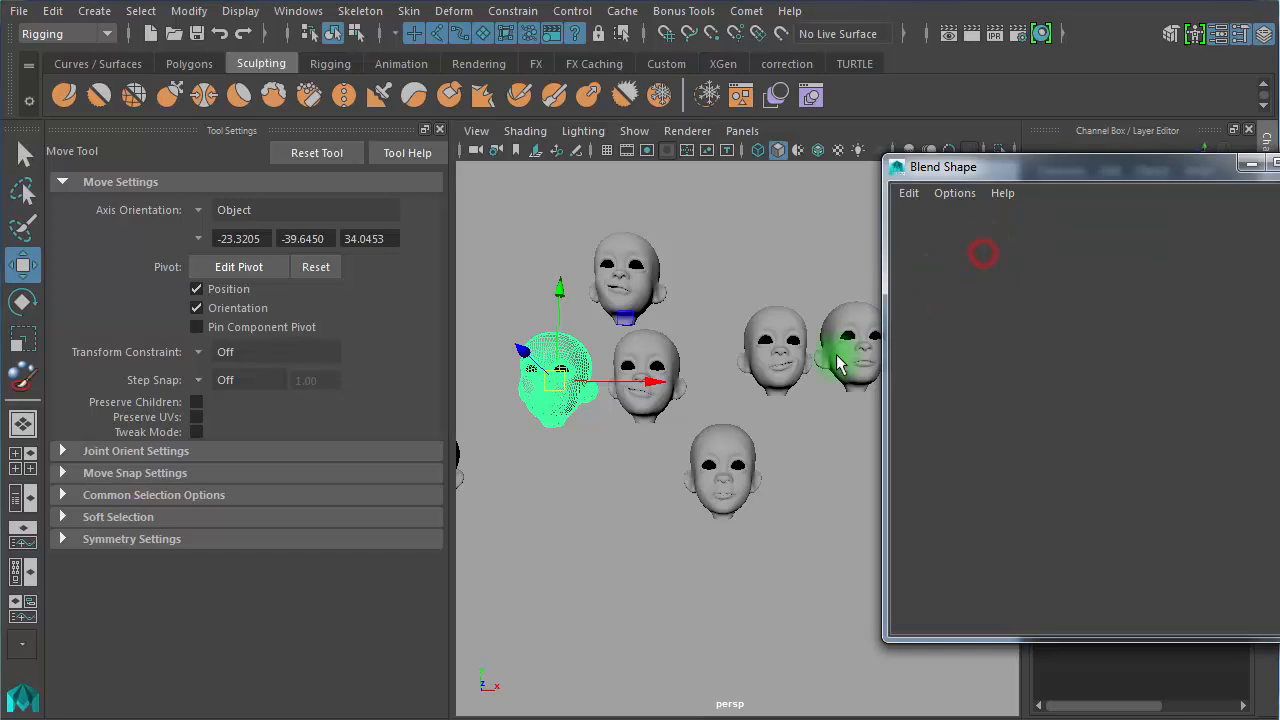
Move the smile_R head away from the split shapes, placing it beside the distant stored head
scroll(780, 509, down, 6)
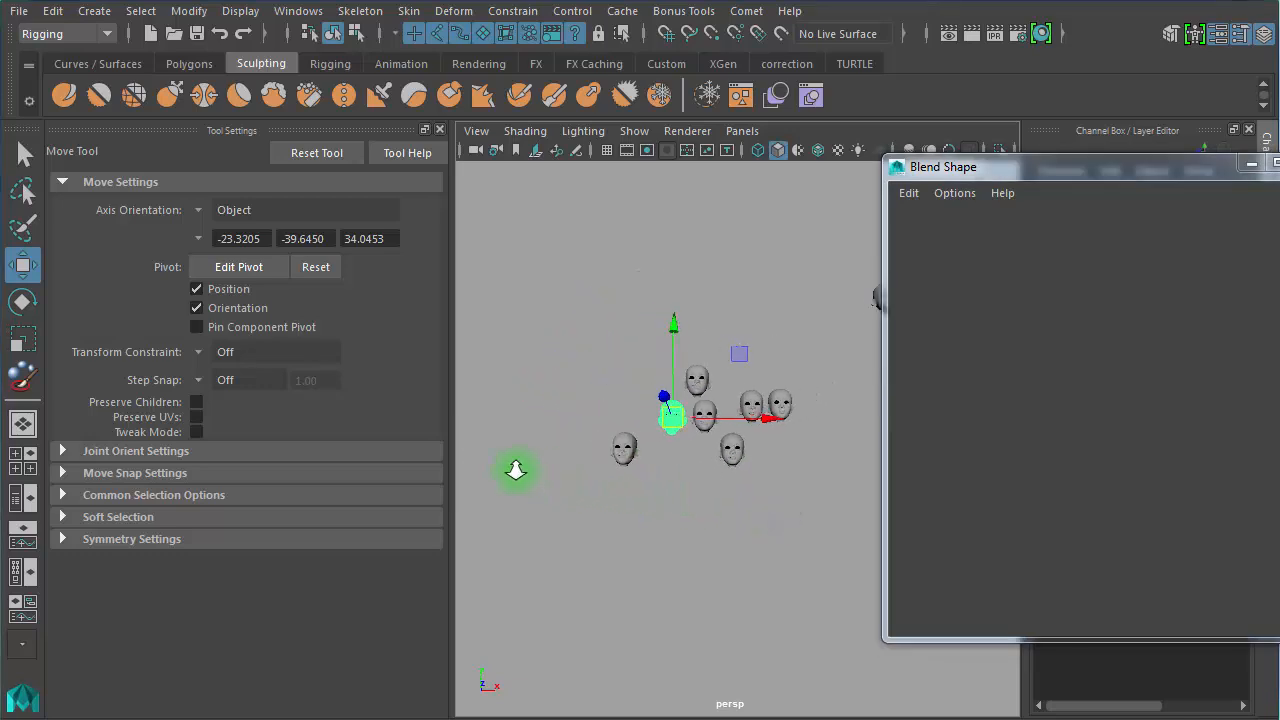
scroll(516, 469, down, 1)
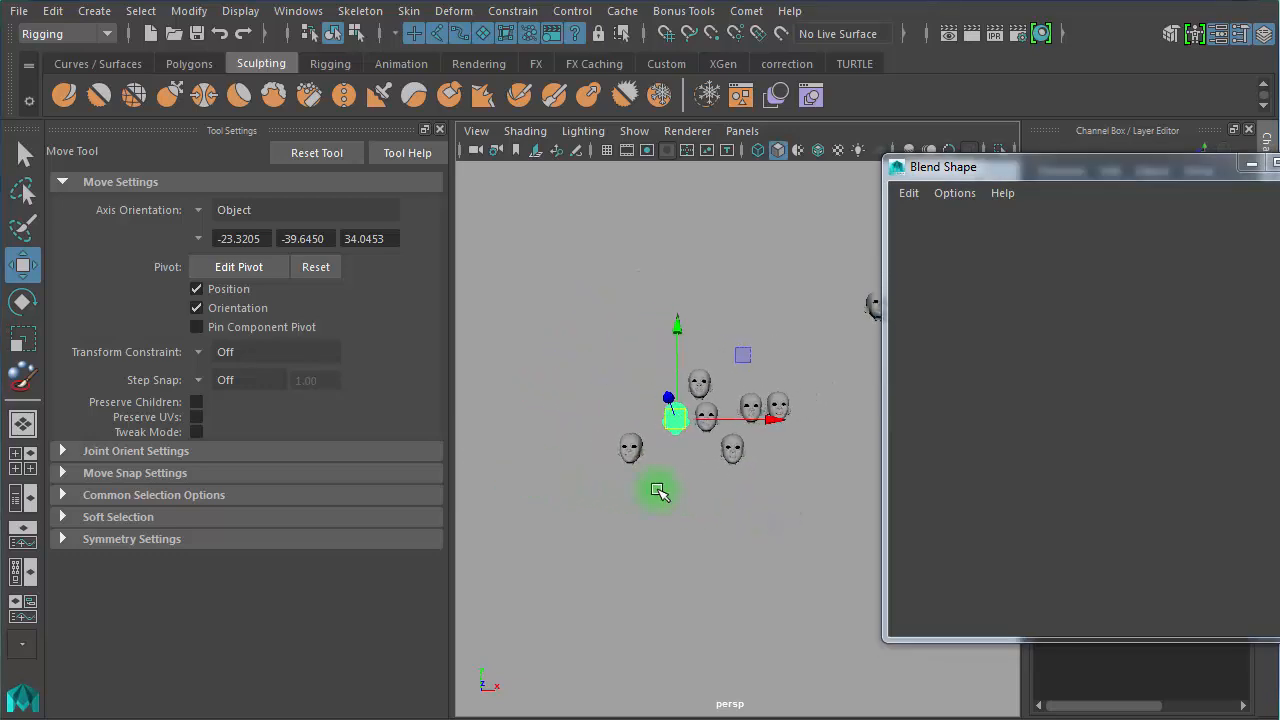
click(764, 298)
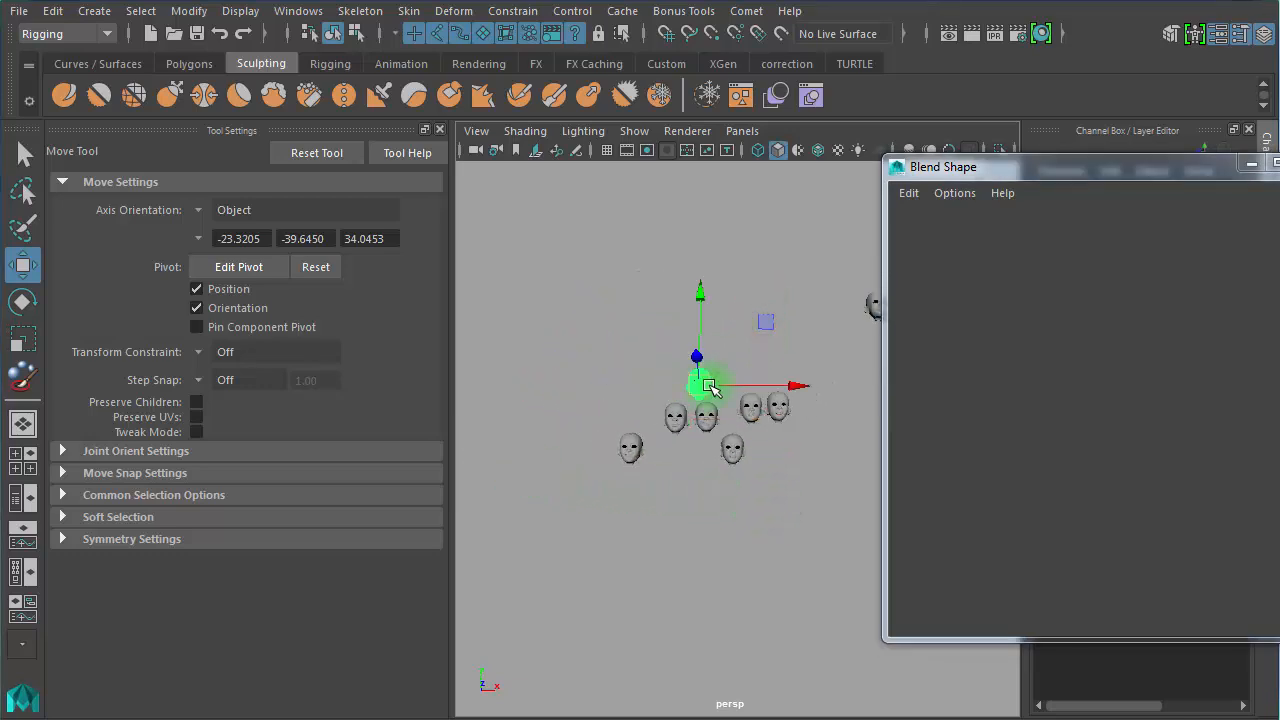
drag(708, 387, 843, 310)
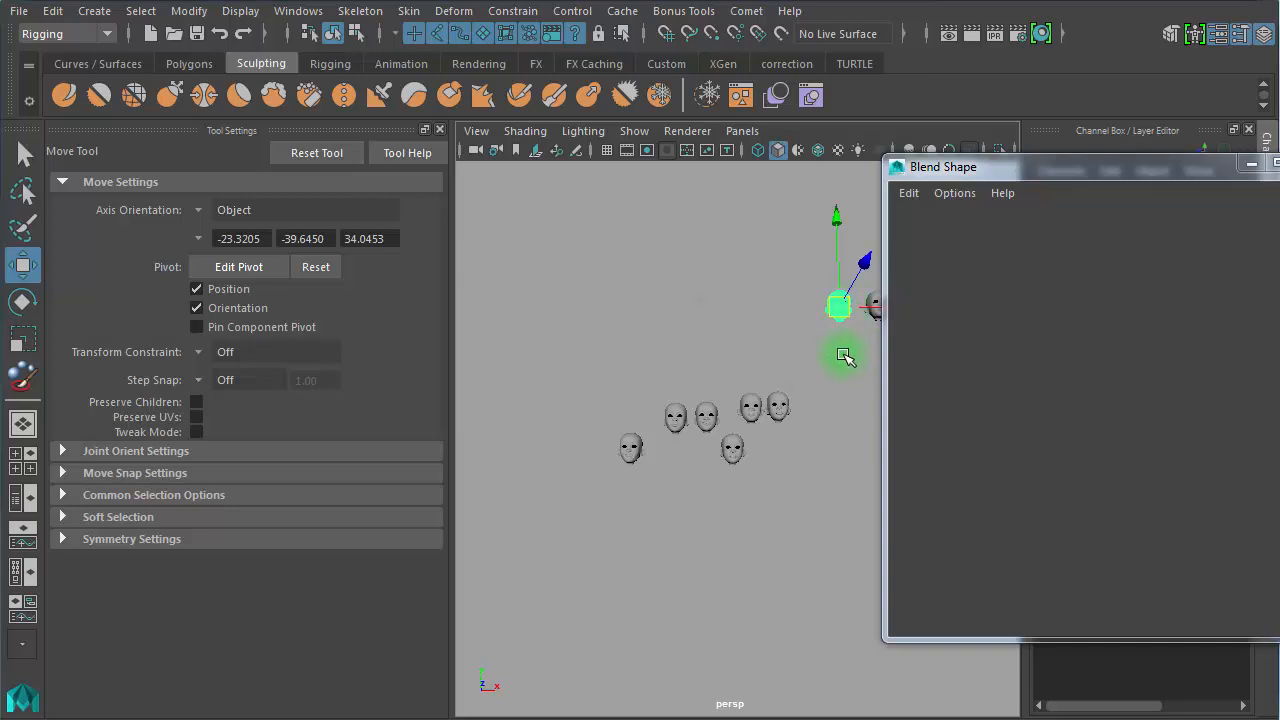
Create a blend shape on the neutral head with the four separated mouth and eye heads, left and right, as targets
alt+right_drag(843, 354, 938, 362)
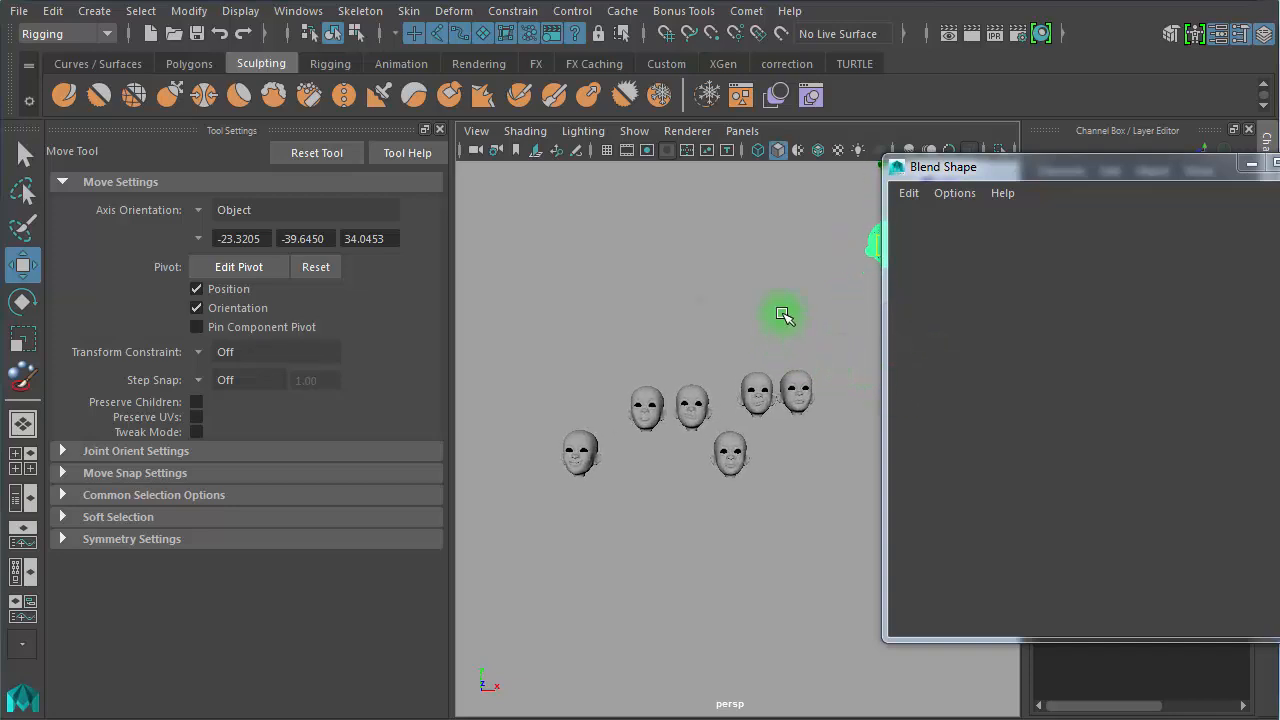
alt+middle_drag(784, 316, 730, 428)
drag(780, 403, 785, 405)
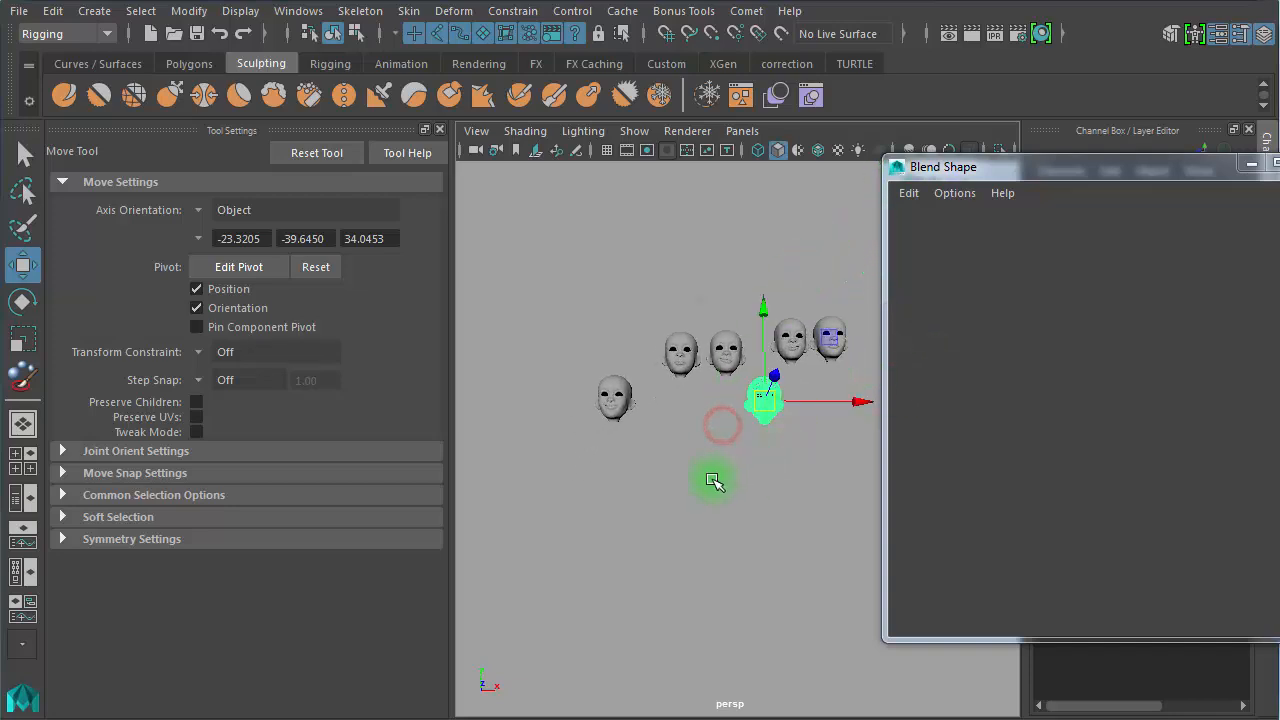
alt+right_drag(734, 475, 895, 474)
alt+middle_drag(742, 505, 637, 584)
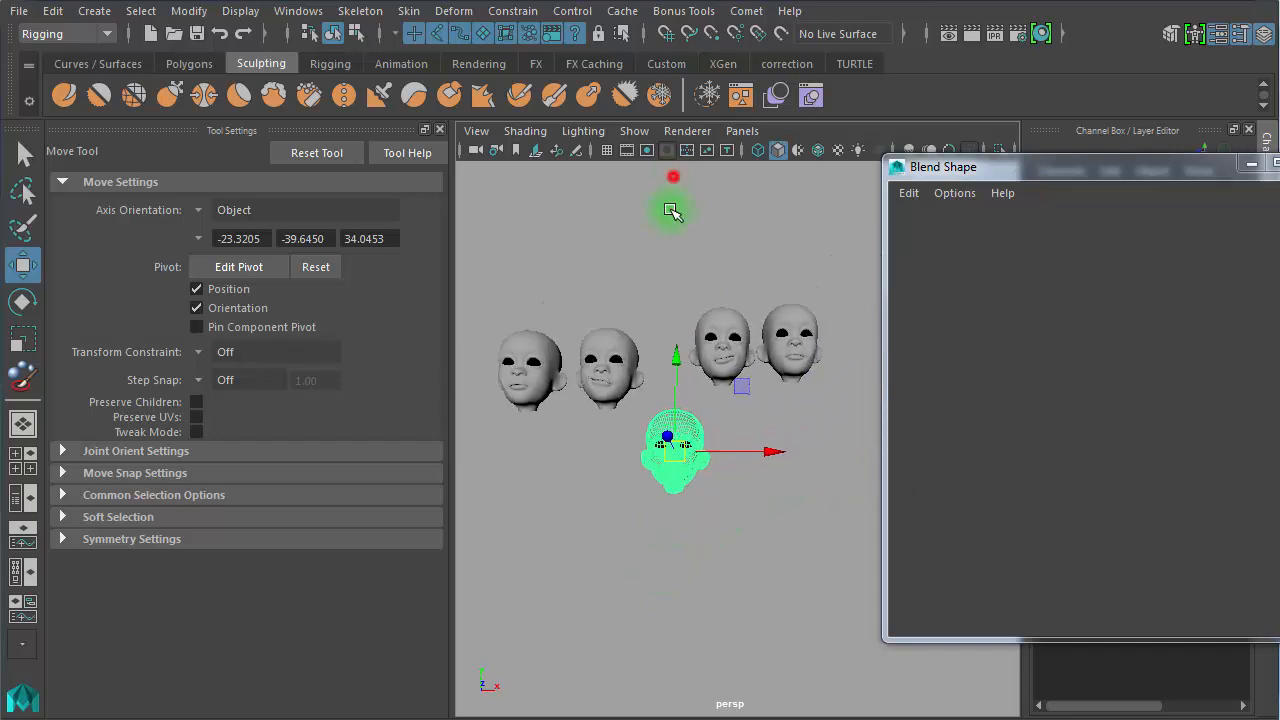
click(673, 176)
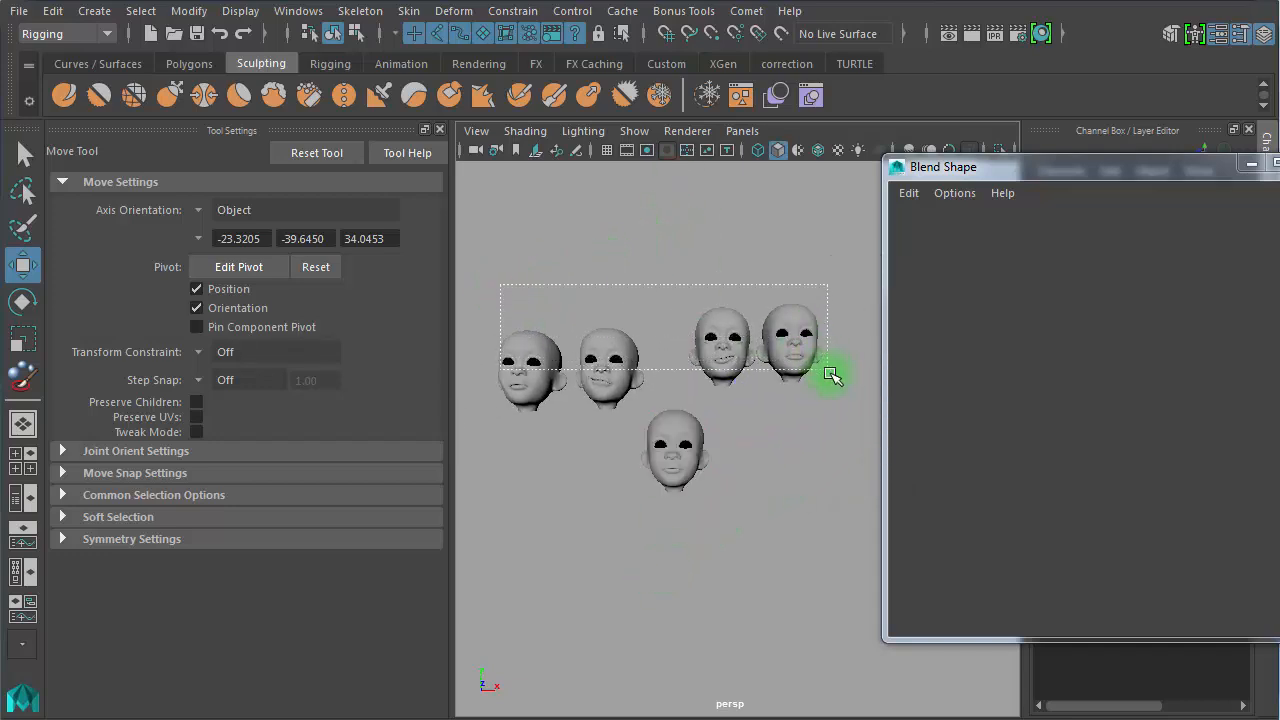
drag(833, 384, 800, 404)
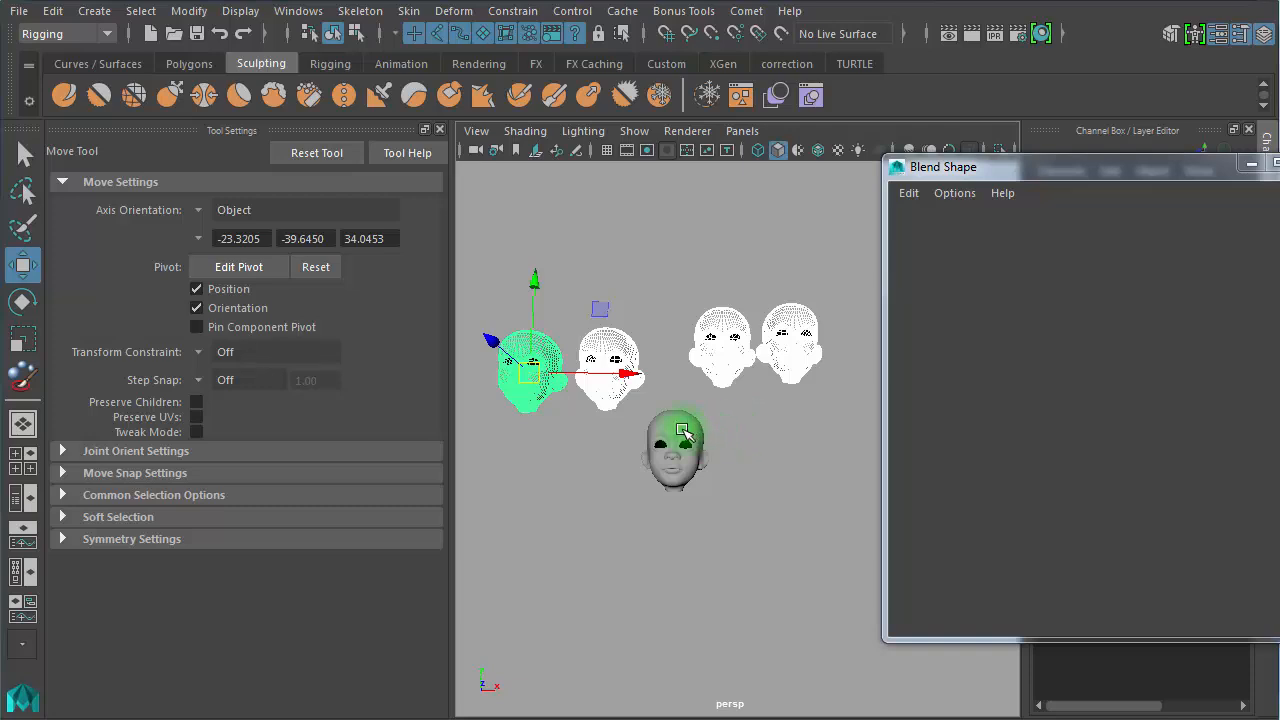
shift+click(682, 430)
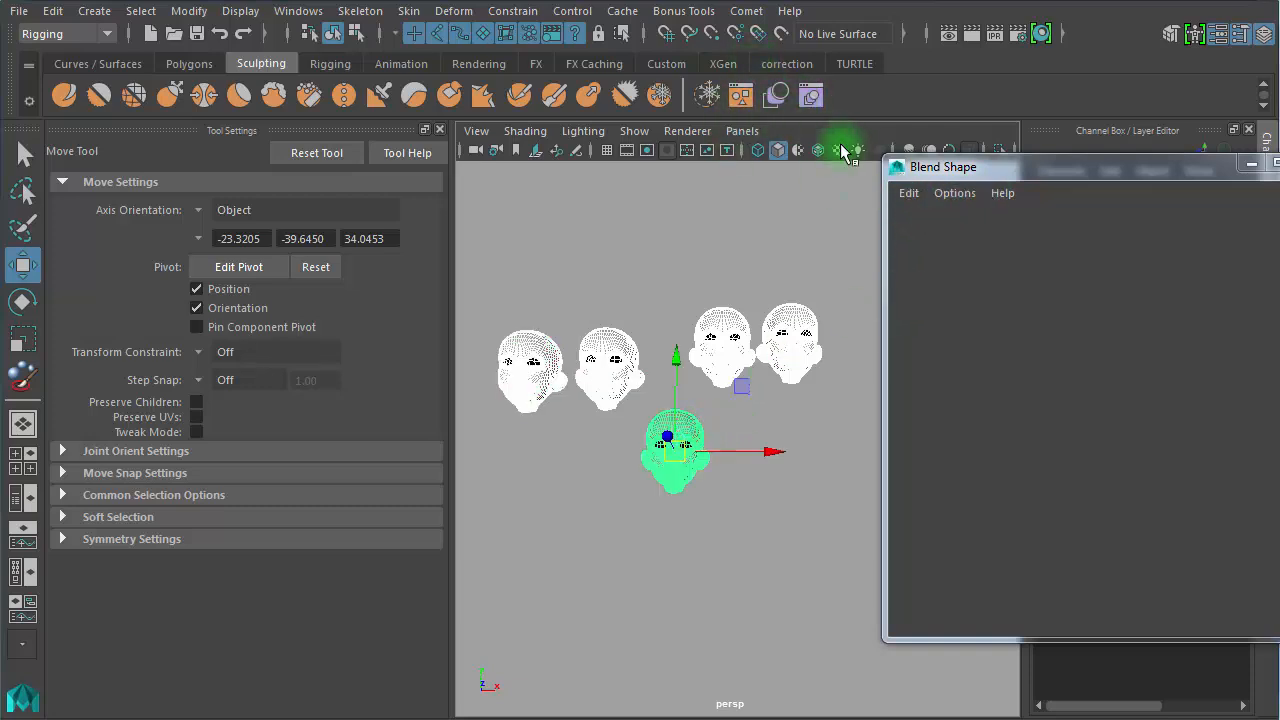
click(905, 193)
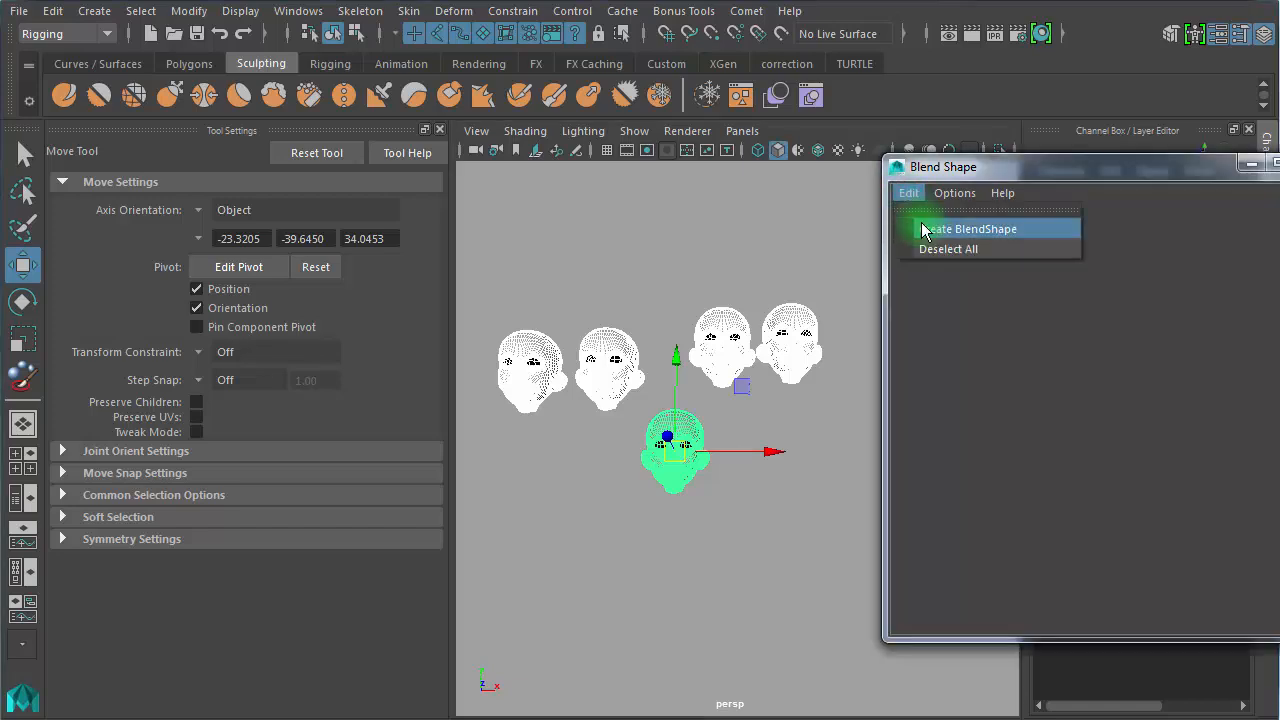
click(937, 231)
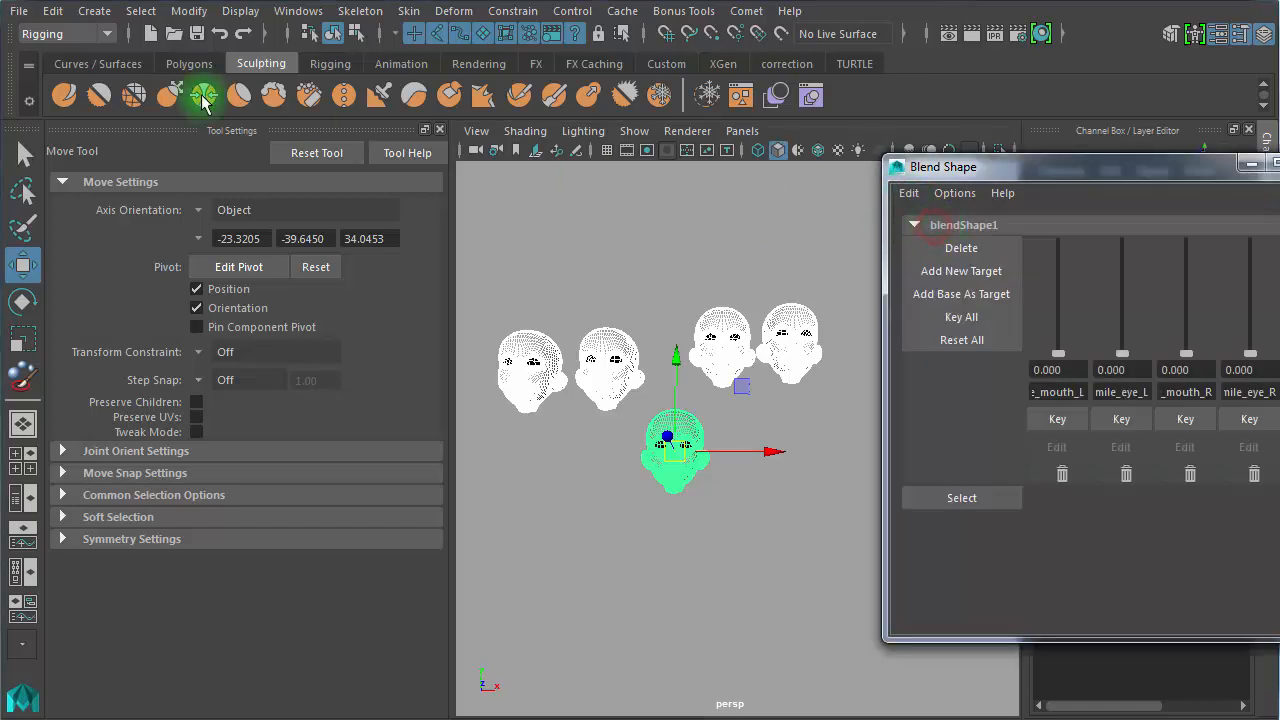
click(453, 11)
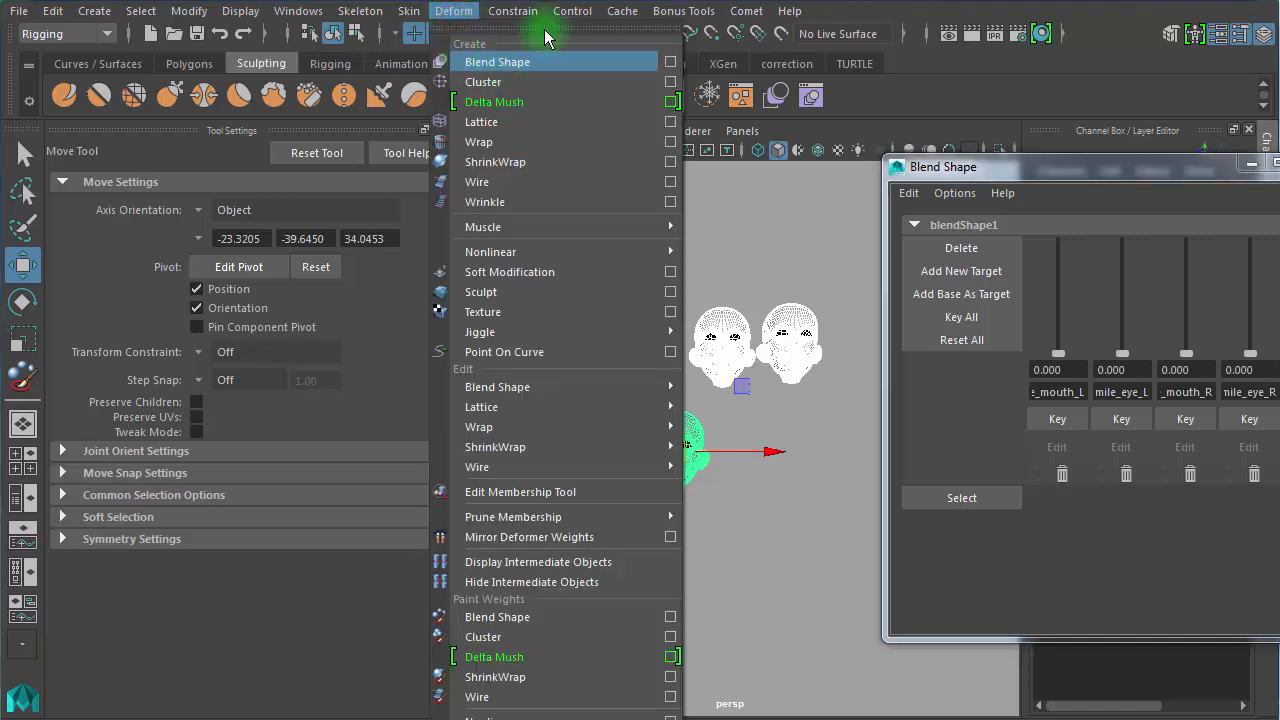
click(571, 3)
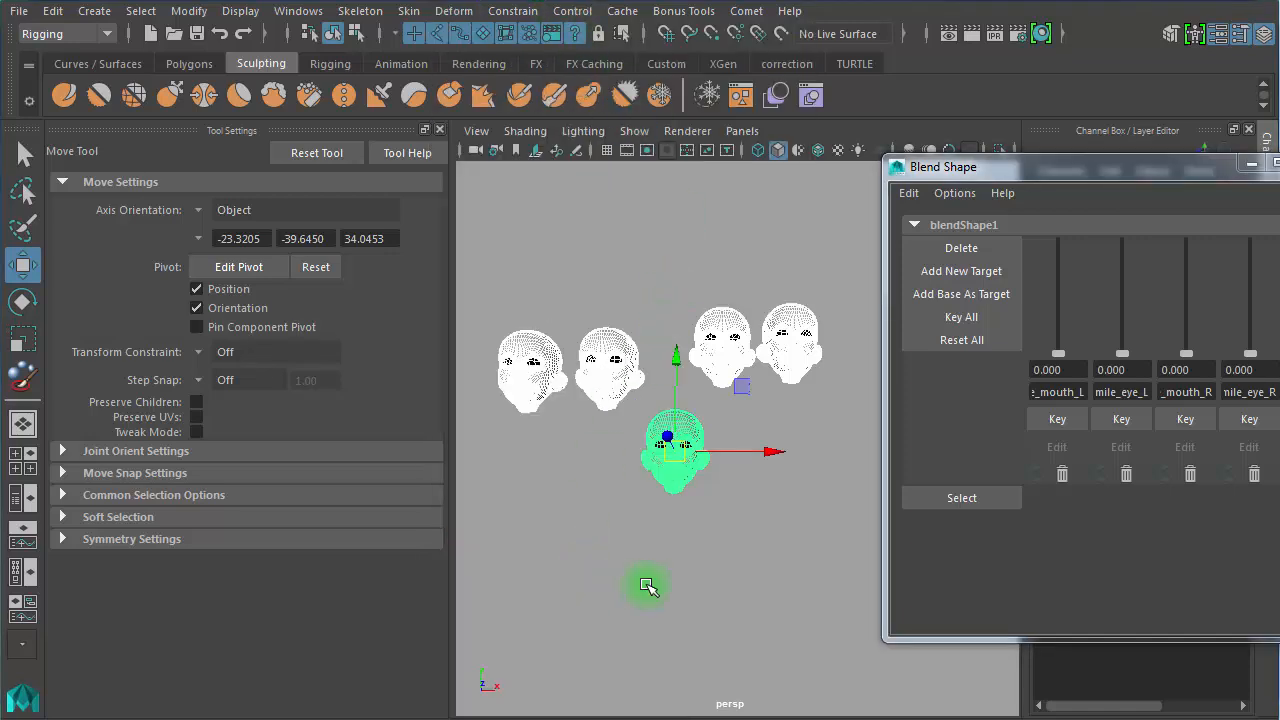
Set the weights of Smile_mouth_L, Smile_eye_L, Smile_mouth_R and Smile_eye_R to 1 on the neutral head
click(717, 566)
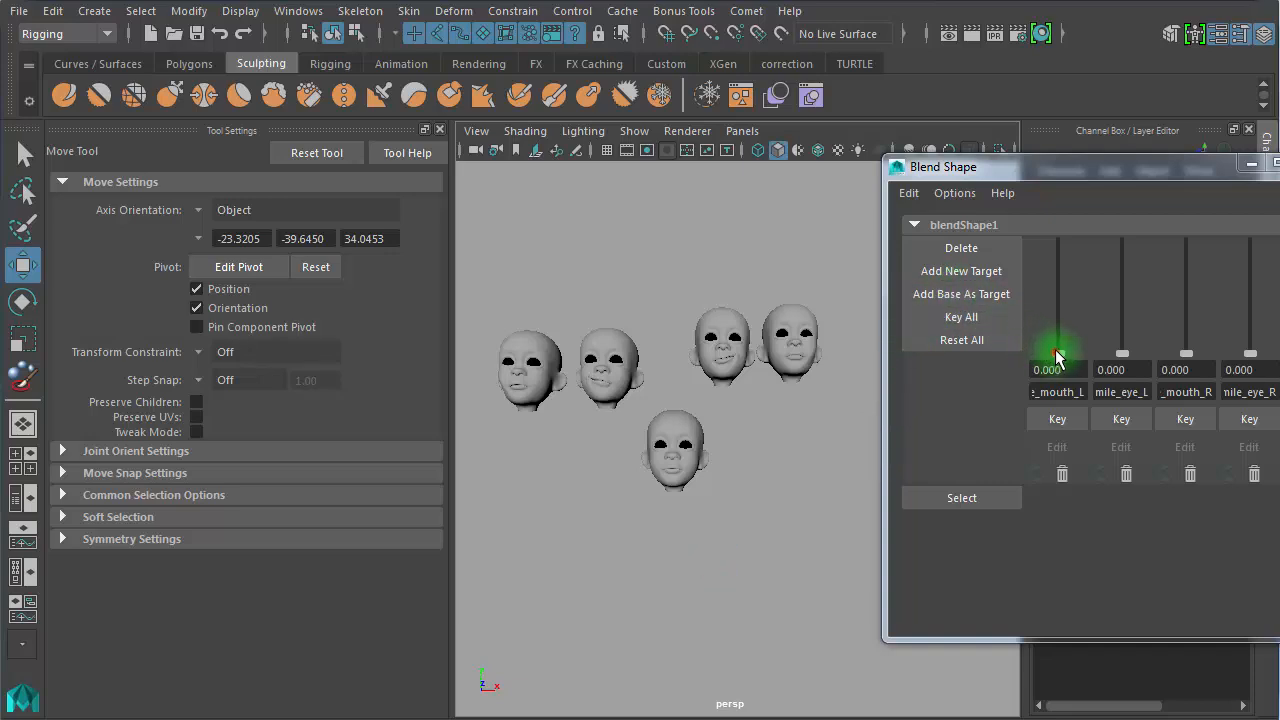
click(1056, 354)
click(1121, 354)
click(1185, 354)
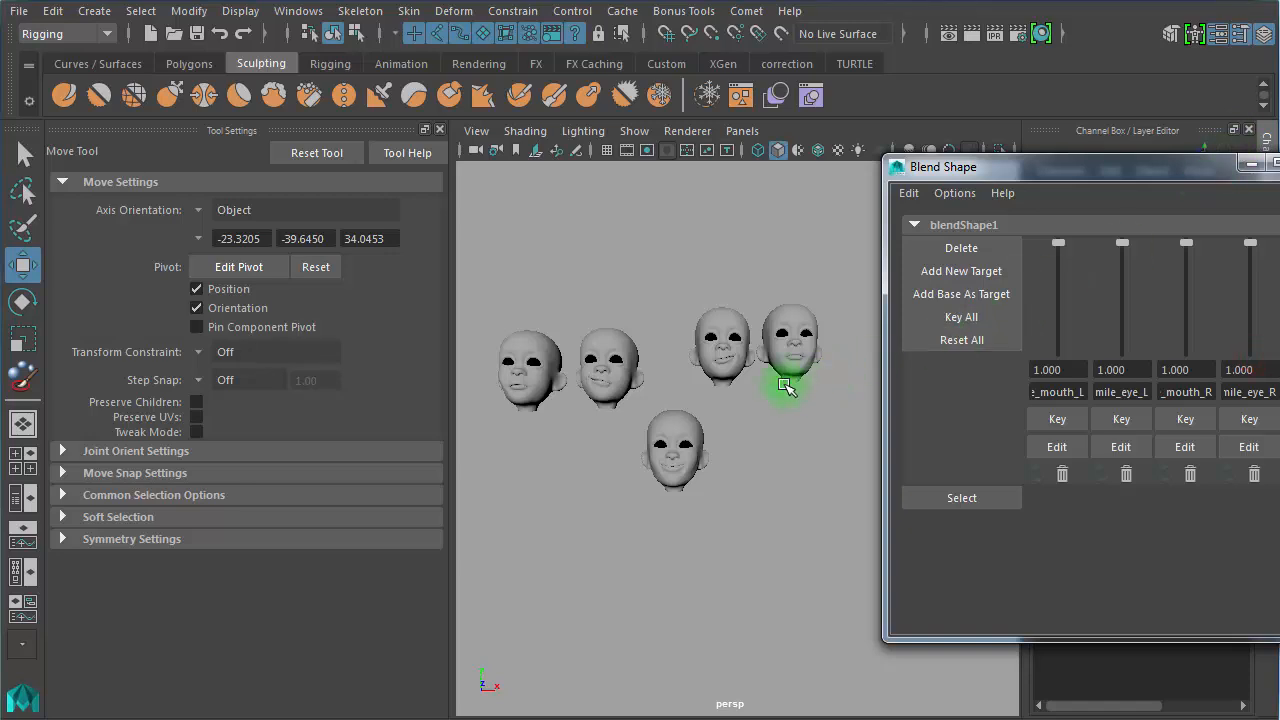
alt+right_drag(657, 405, 720, 406)
alt+middle_drag(720, 406, 881, 379)
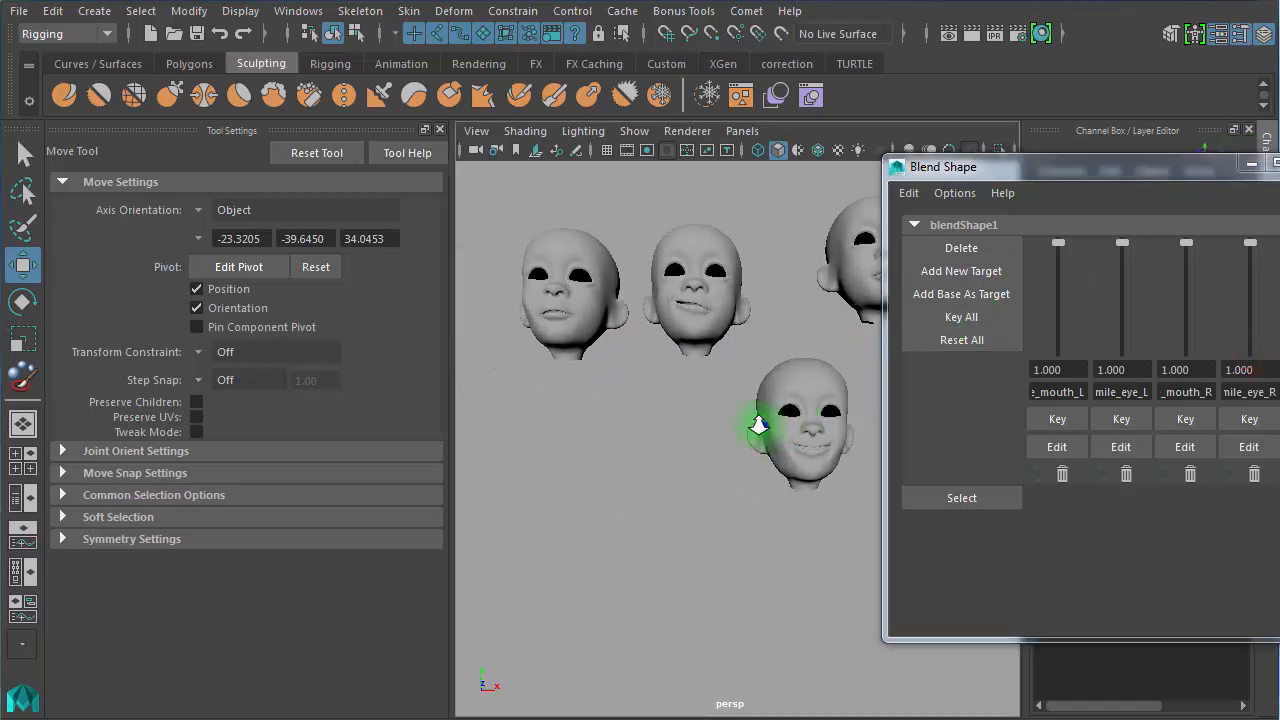
alt+right_drag(763, 425, 557, 418)
alt+right_drag(686, 460, 1026, 465)
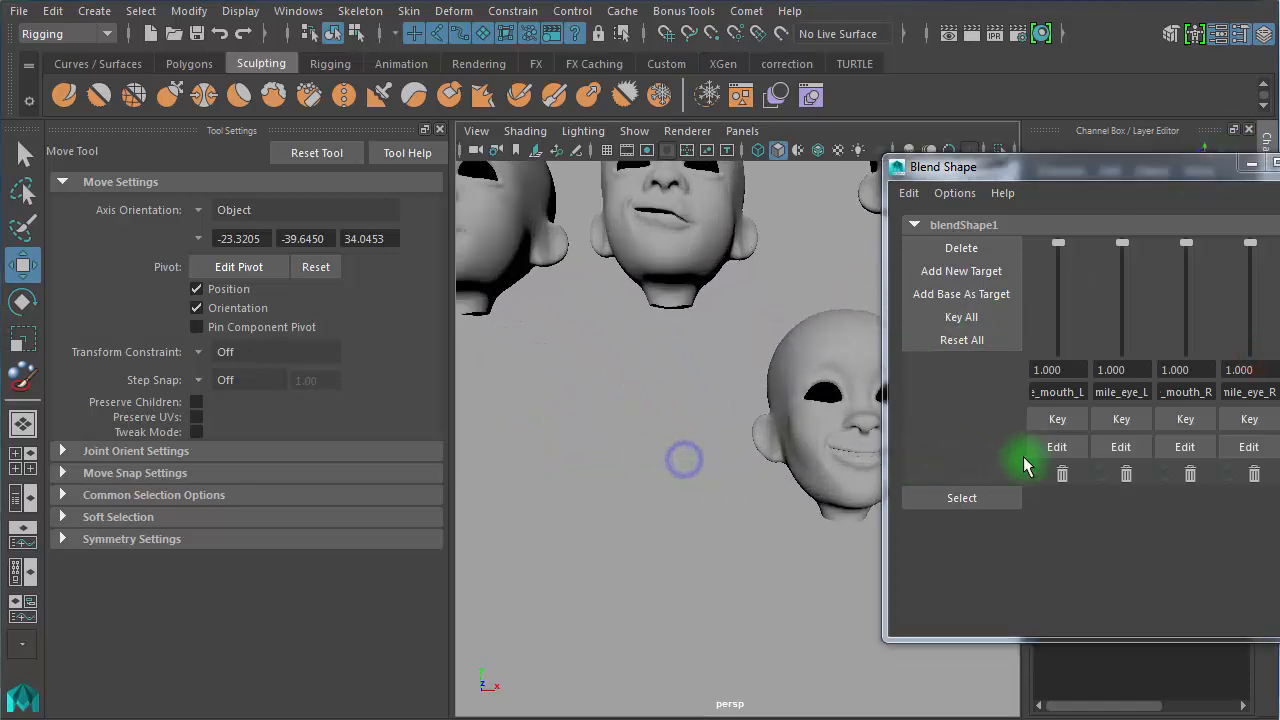
alt+middle_drag(698, 505, 575, 495)
Select the original sourire head with the blended neutral head and set Translate X, Y and Z of both to 0
alt+right_drag(778, 515, 560, 452)
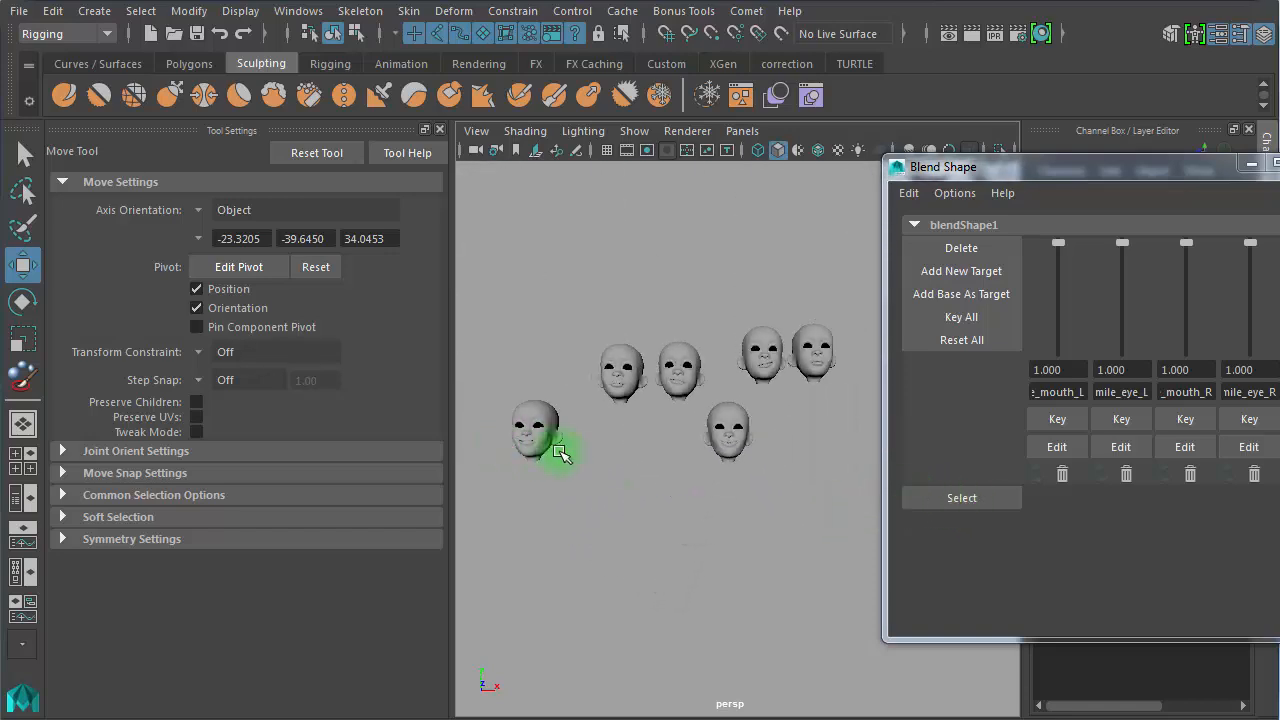
drag(690, 443, 740, 431)
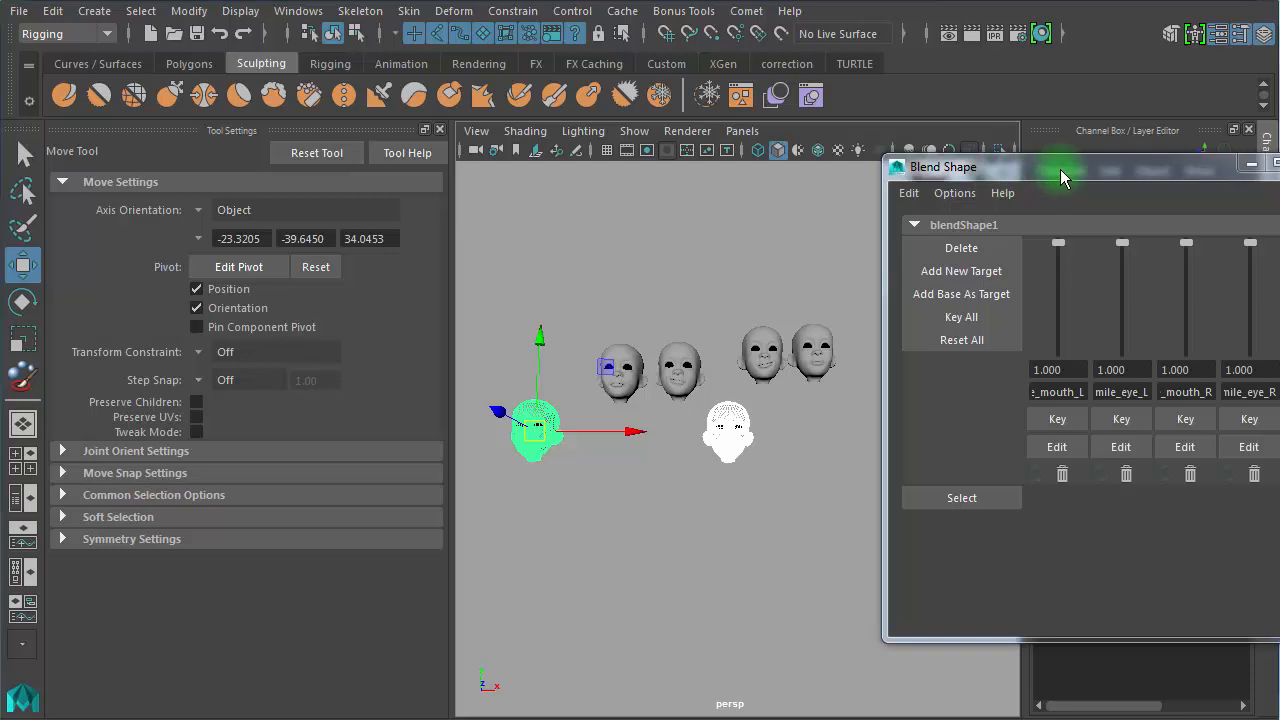
drag(1000, 166, 1138, 373)
drag(1224, 240, 1225, 224)
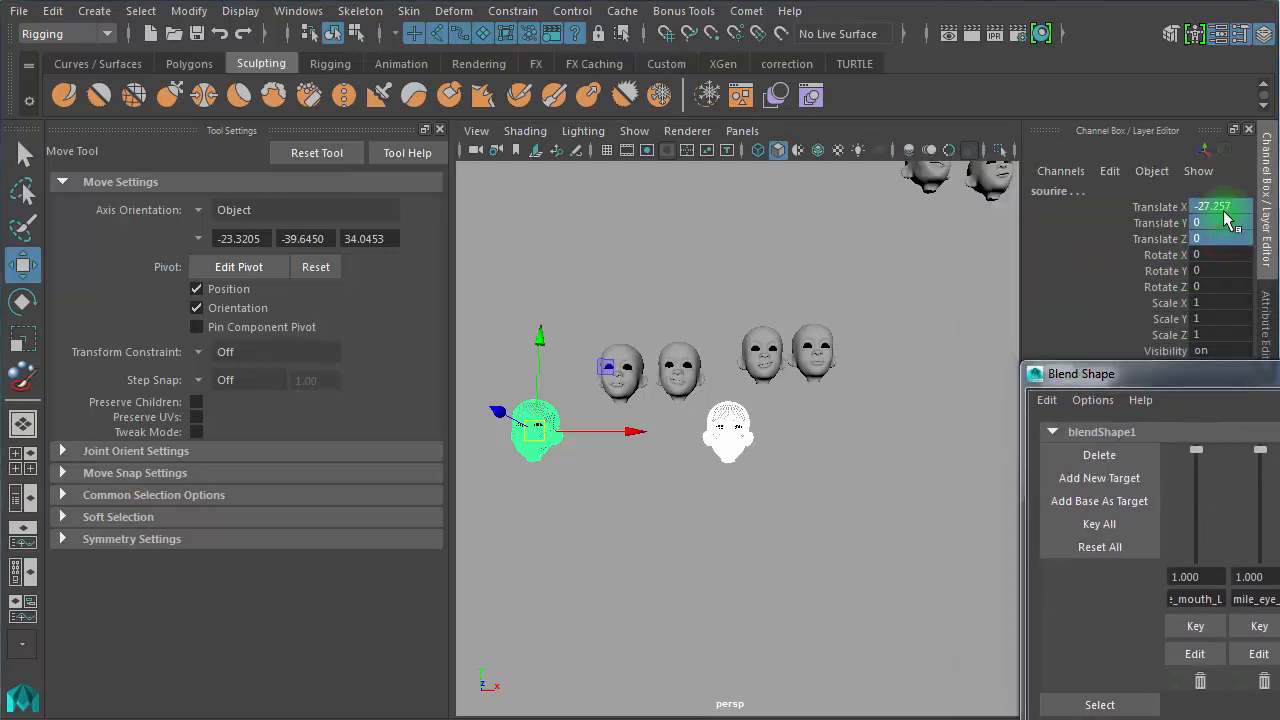
shift+click(1180, 208)
text(0)
key(Return)
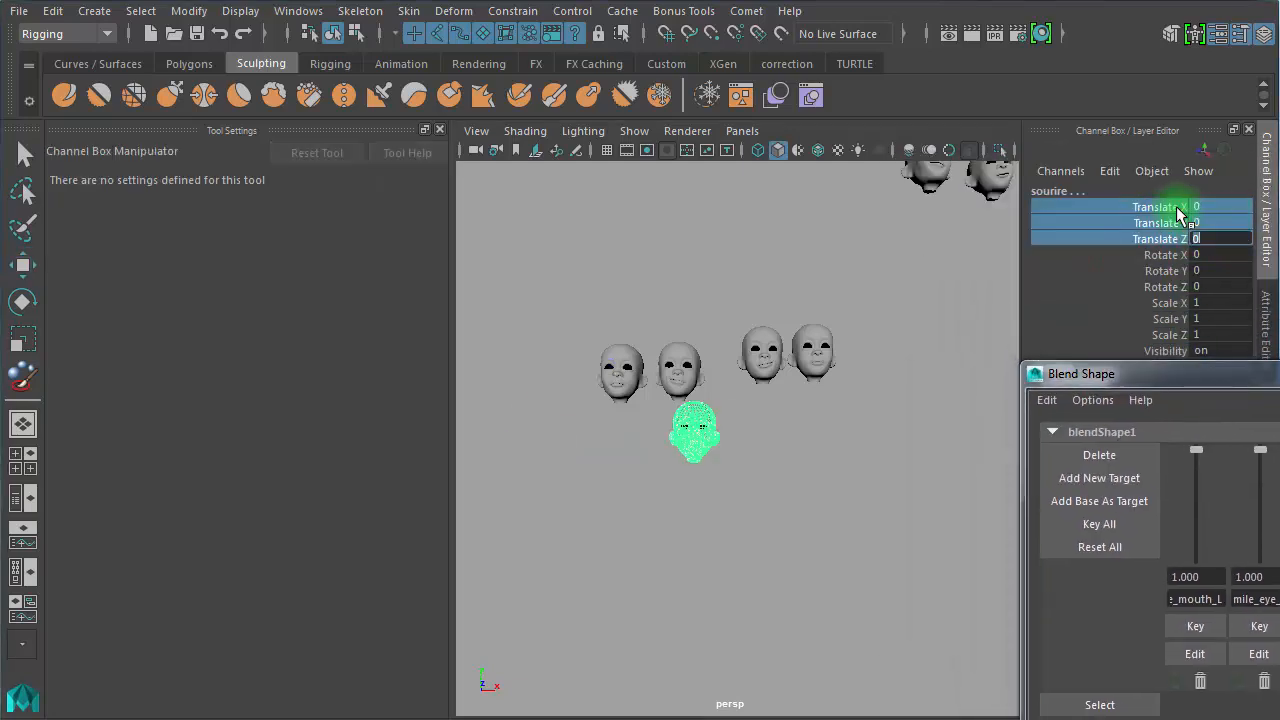
Select the overlapping sourire and neutral heads and display the viewport in wireframe to compare their shapes
click(731, 527)
scroll(671, 514, up, 3)
click(671, 374)
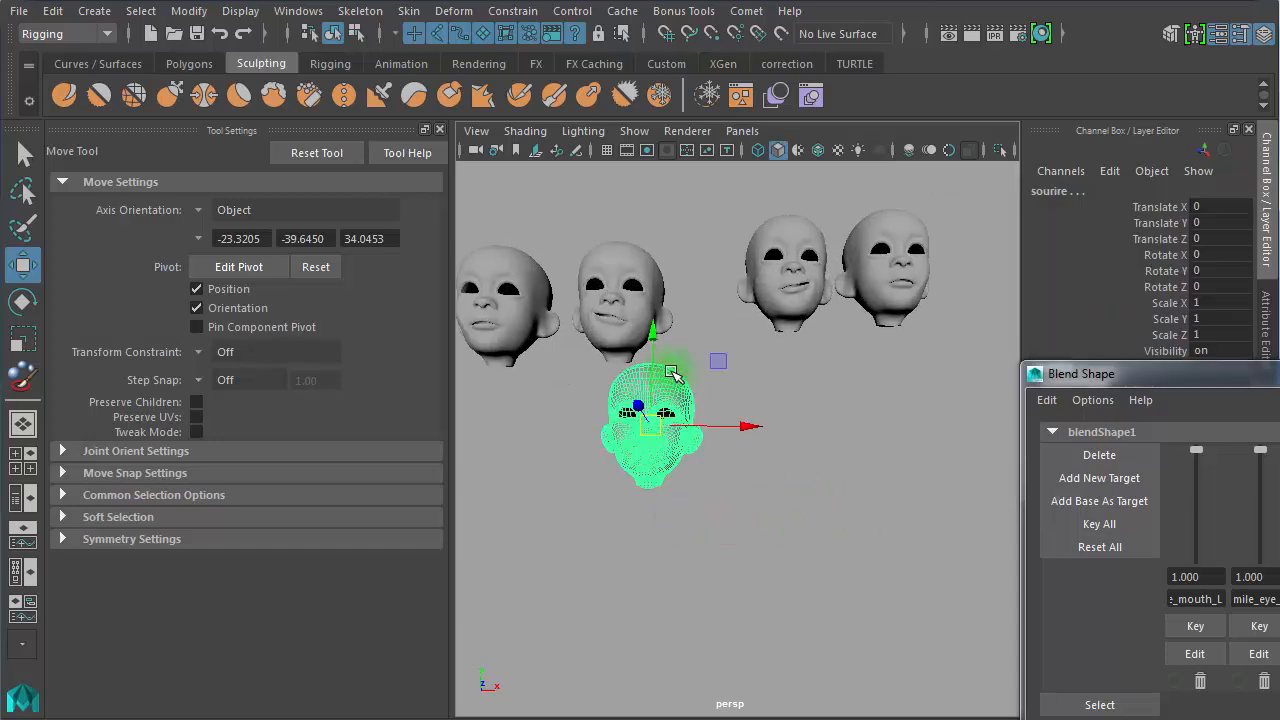
key(4)
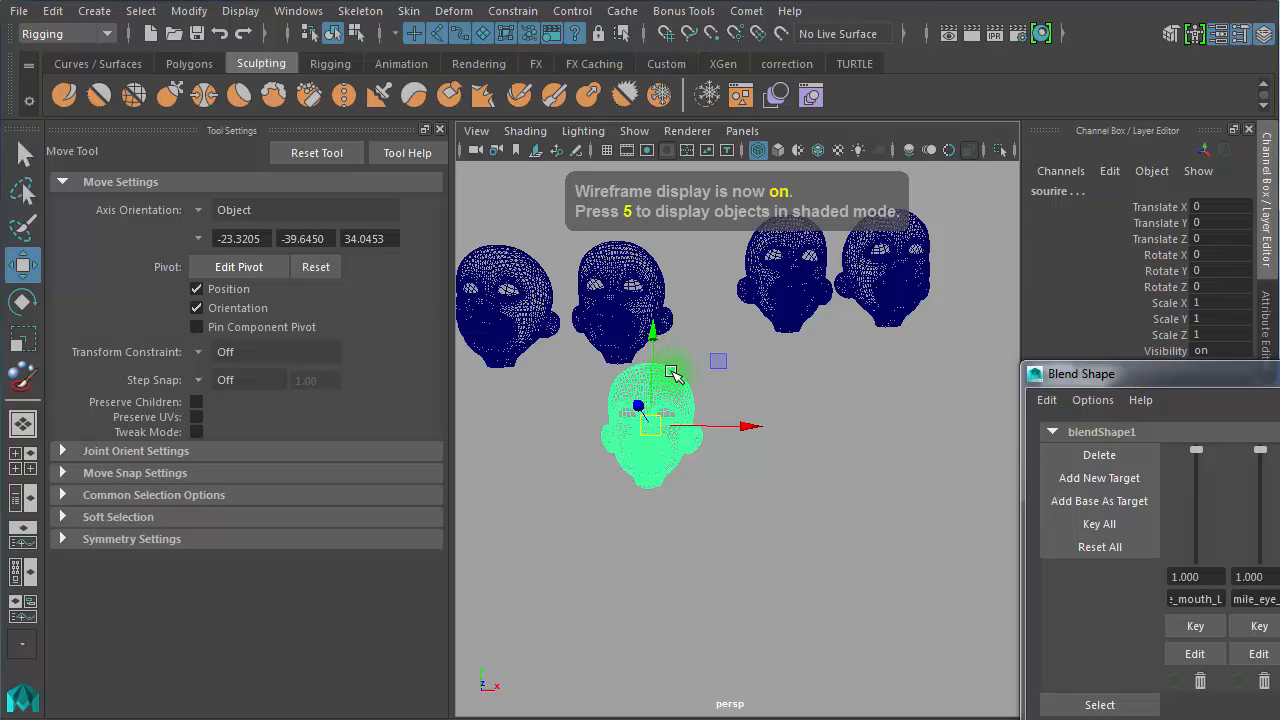
Examine the overlapping sourire and neutral wireframes up close from the front, with the Blend Shape editor moved clear of the heads
alt+right_drag(683, 465, 914, 450)
alt+middle_drag(898, 449, 972, 461)
alt+right_drag(845, 492, 938, 493)
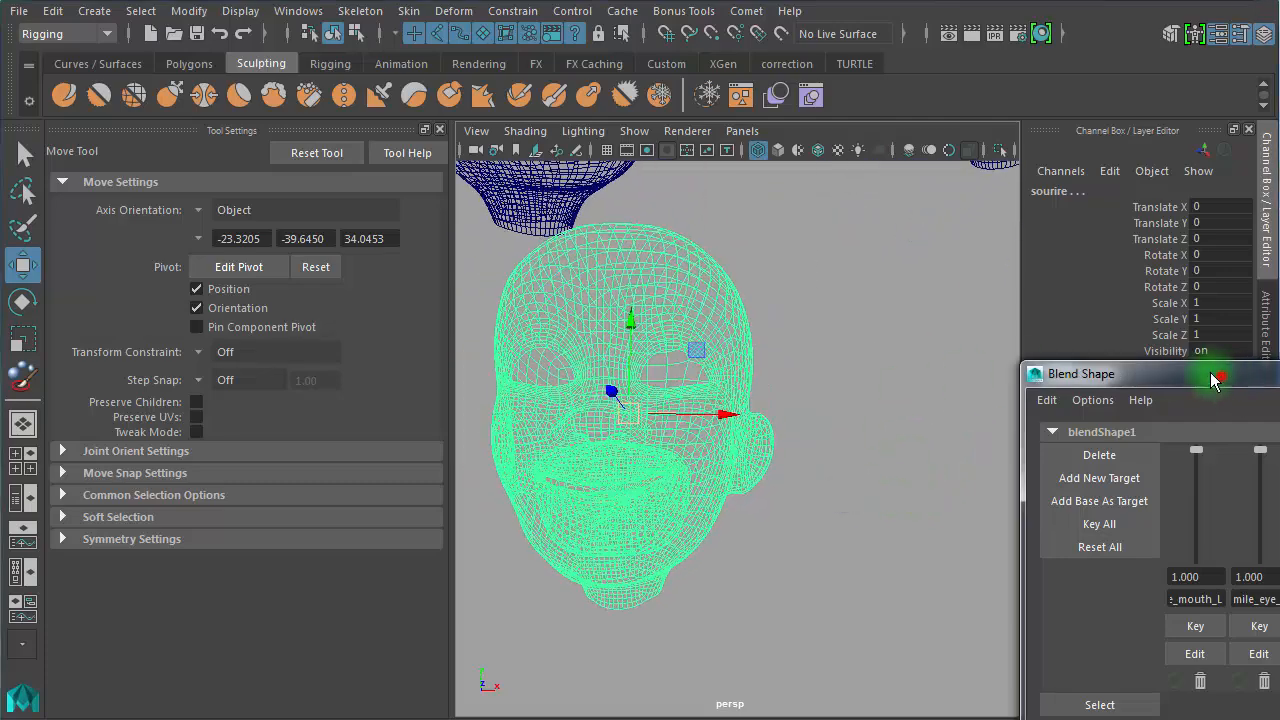
drag(1205, 378, 200, 140)
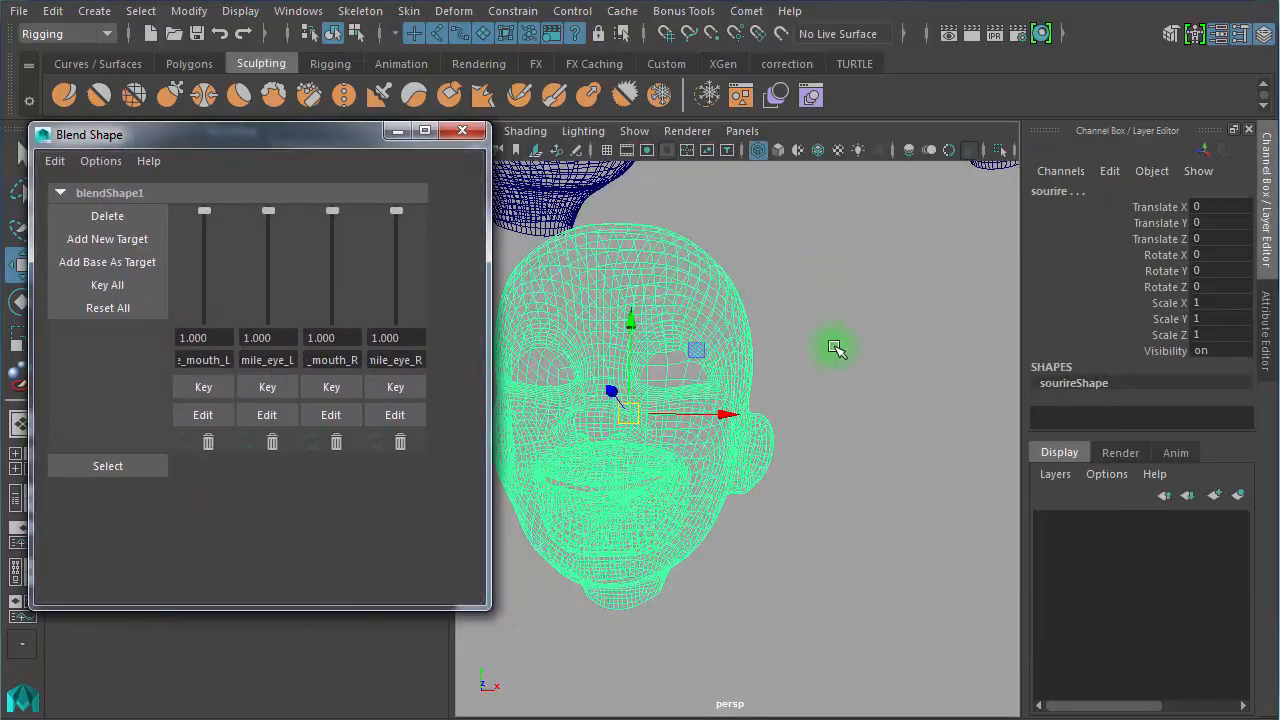
alt+drag(834, 349, 568, 420)
alt+right_drag(568, 420, 808, 466)
alt+middle_drag(808, 466, 783, 415)
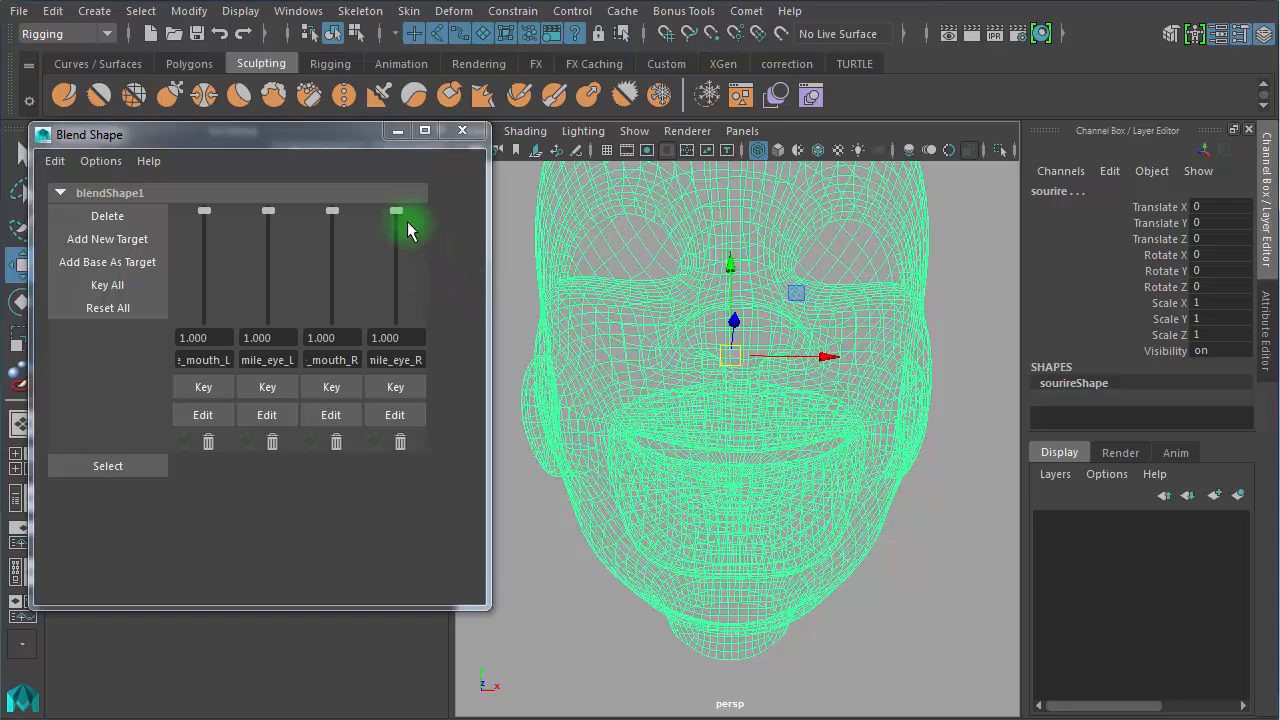
Check the Smile_eye_R, Smile_mouth_R, Smile_eye_L and Smile_mouth_L weights one after another against the overlapping heads, leaving each at 1
drag(399, 214, 434, 140)
drag(332, 212, 347, 181)
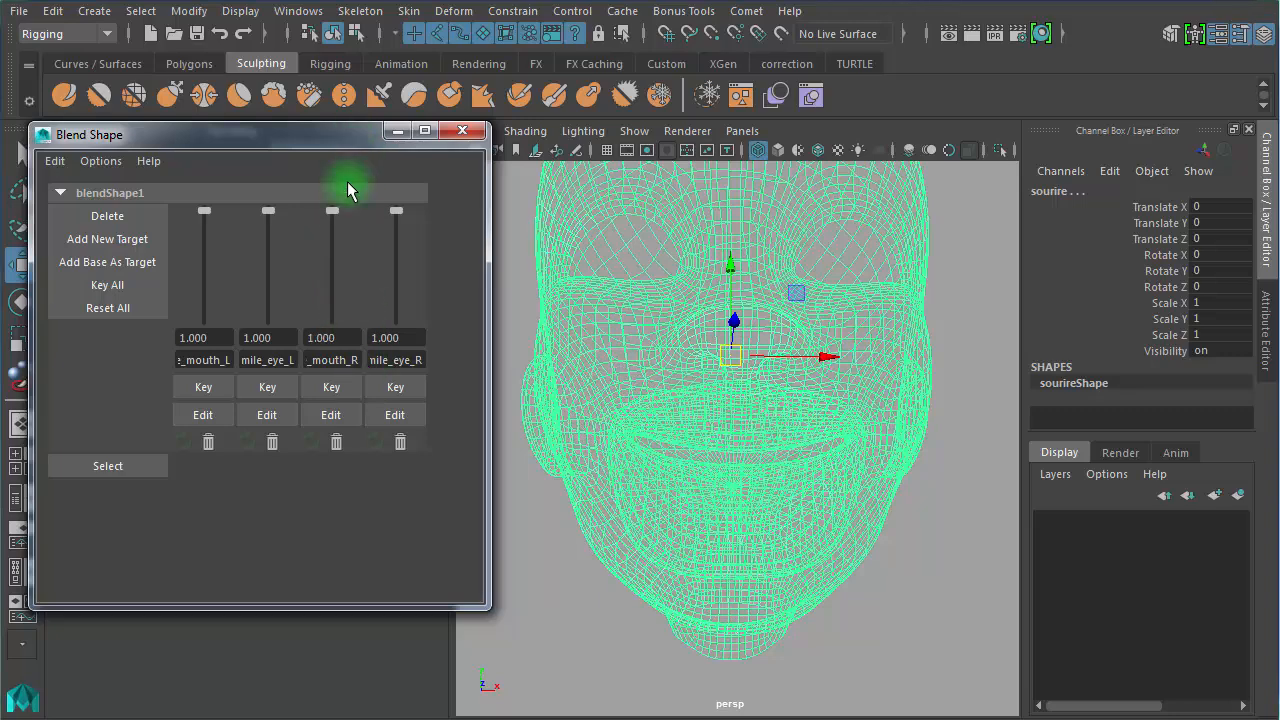
drag(272, 210, 331, 198)
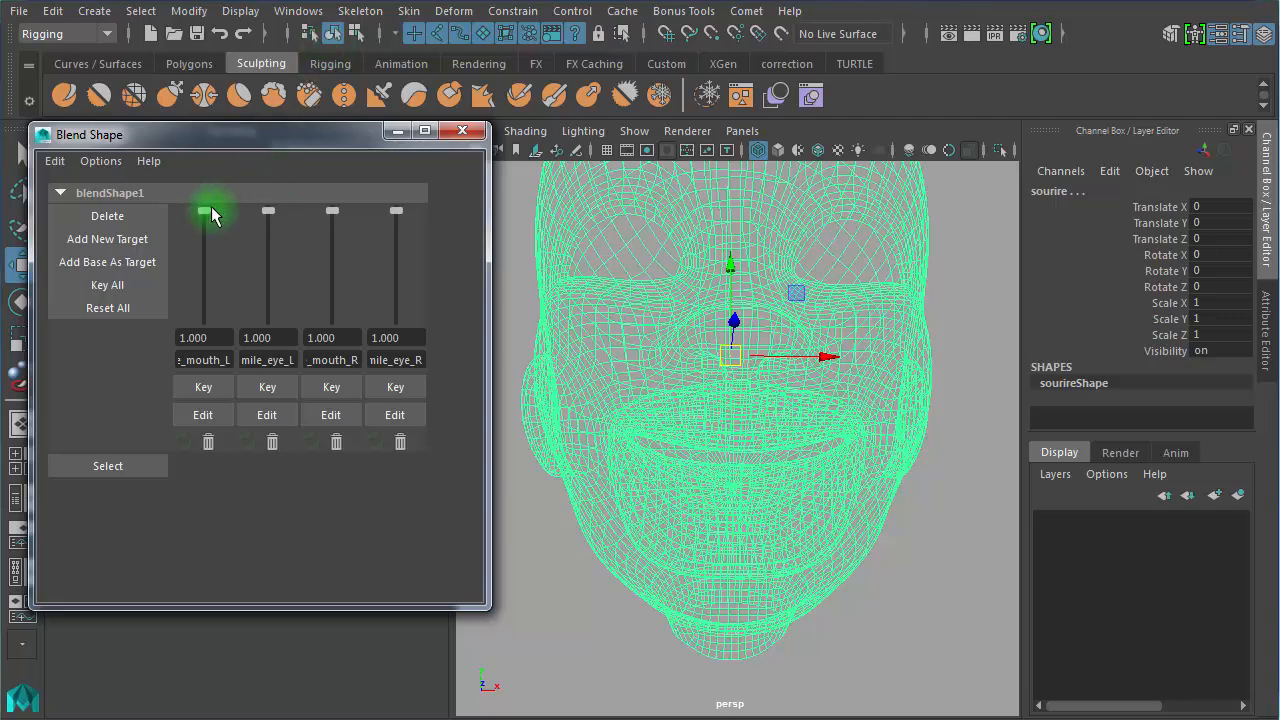
drag(206, 211, 248, 90)
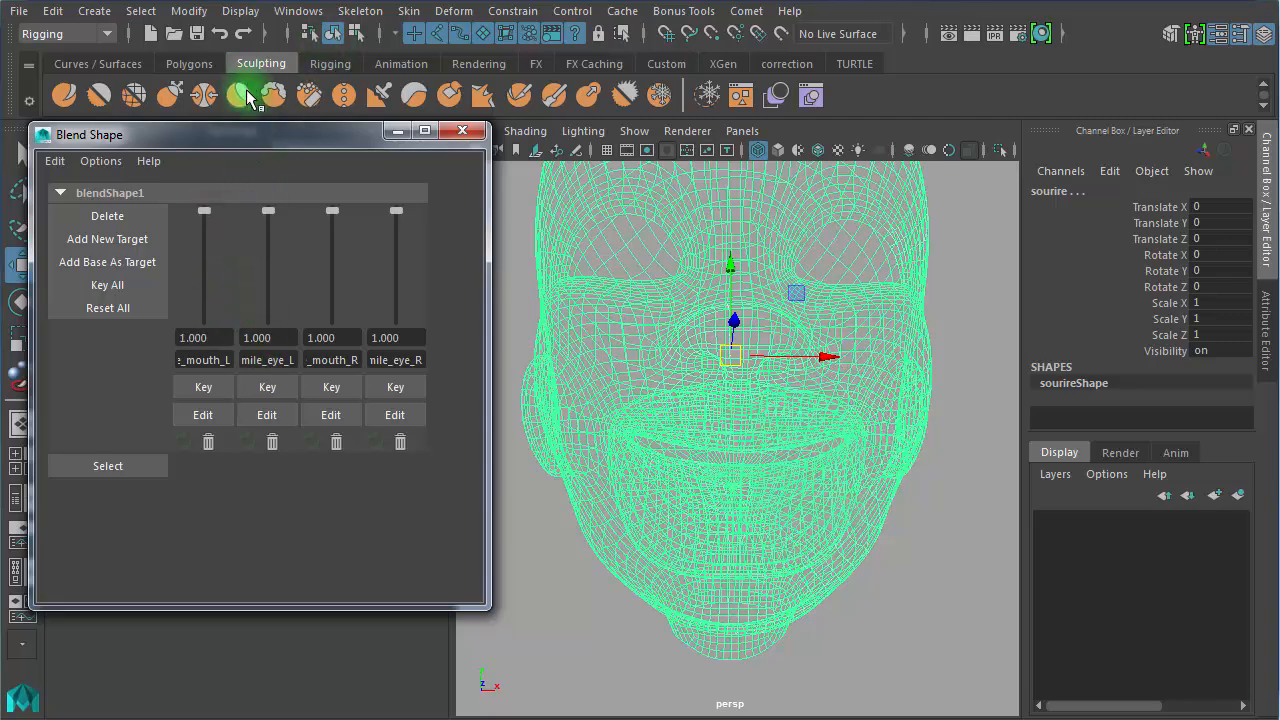
Move the blended neutral head about 8.92 units along X beside the sourire head, and display it shaded and deselected
alt+right_drag(903, 597, 749, 523)
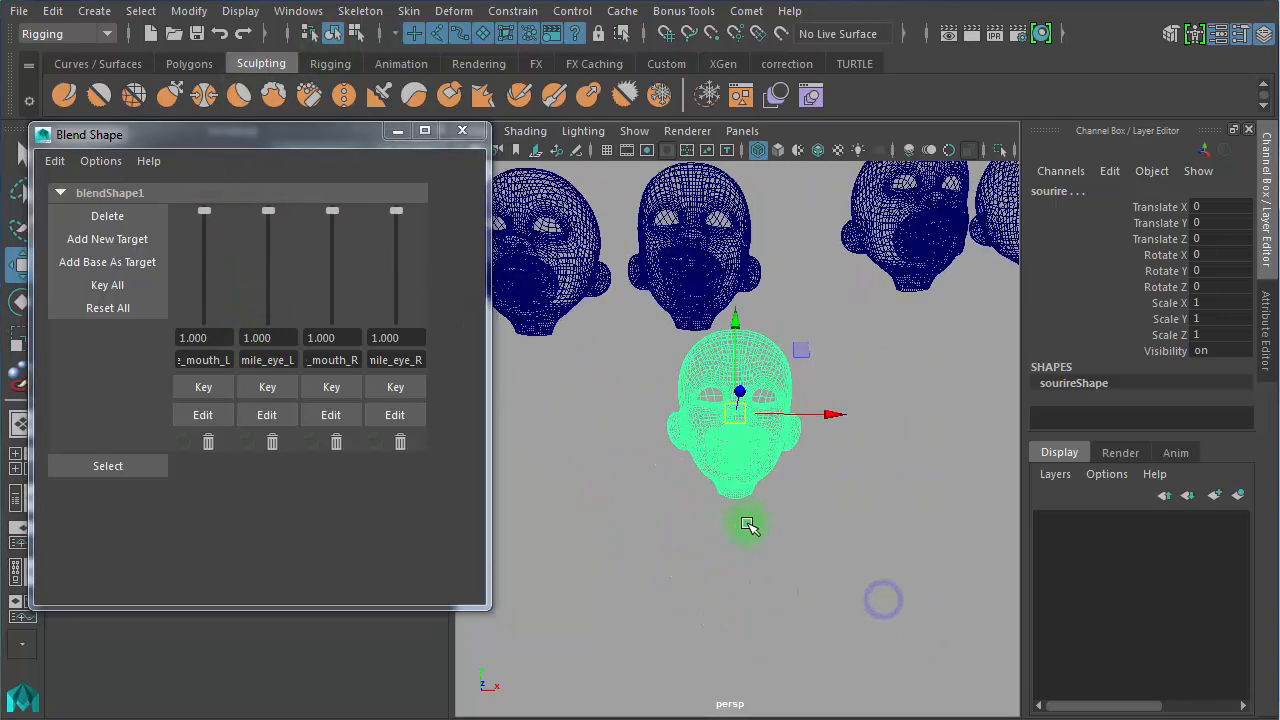
click(876, 527)
click(762, 463)
drag(834, 417, 966, 423)
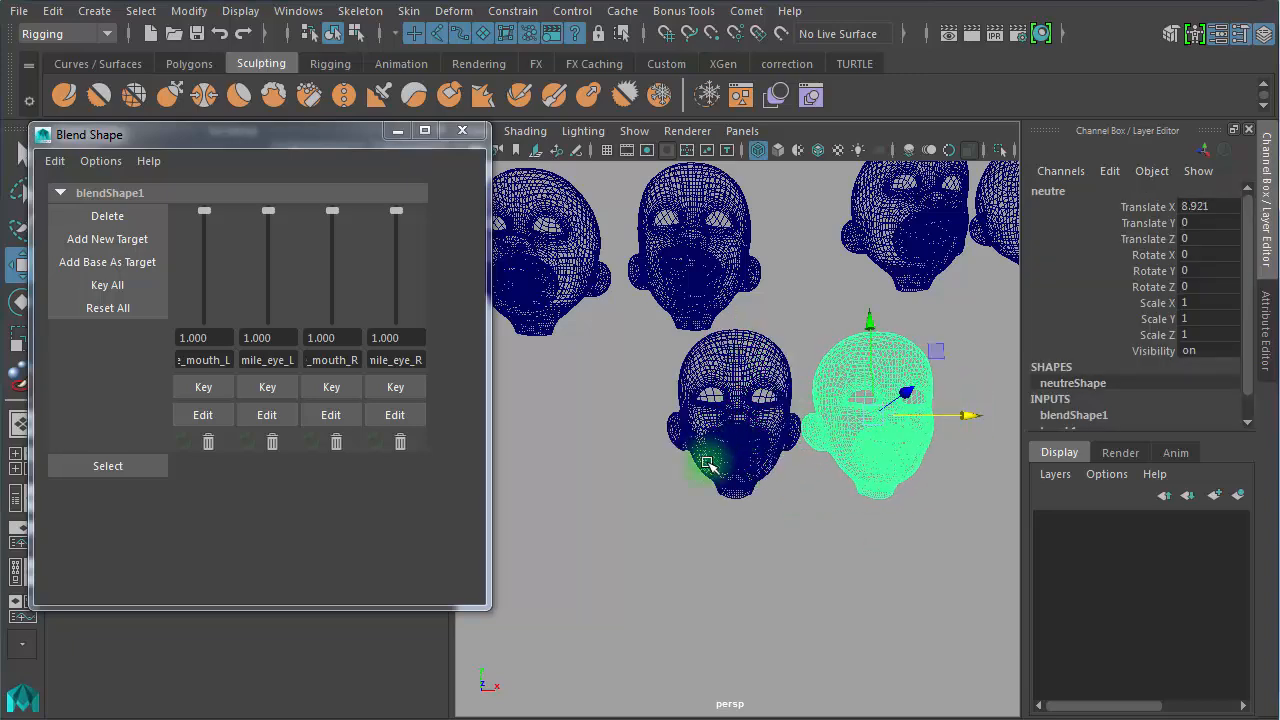
alt+middle_drag(737, 551, 571, 557)
alt+right_drag(635, 573, 951, 605)
key(5)
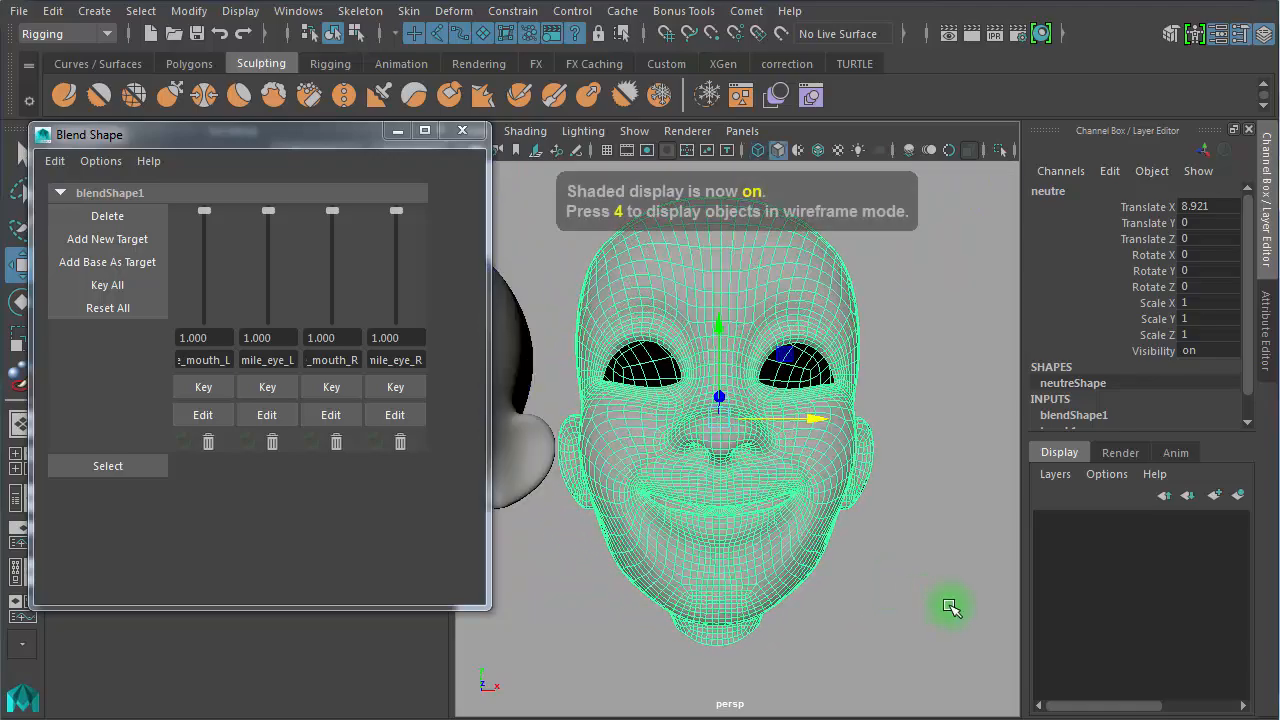
click(900, 617)
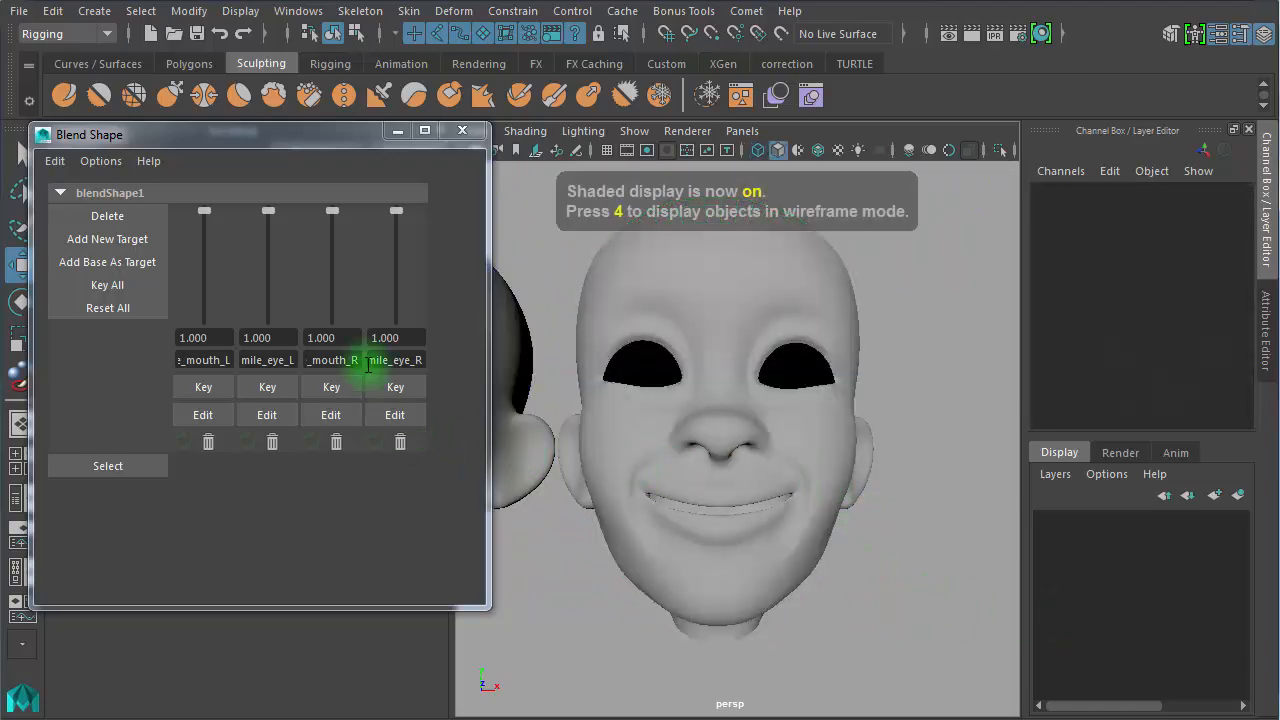
Lower the Smile_eye_R weight to about 0.45 and the Smile_mouth_R weight to about 0.51 on the neutral head
drag(396, 211, 408, 300)
mouse_move(414, 239)
mouse_down()
mouse_move(415, 282)
mouse_move(418, 259)
mouse_up()
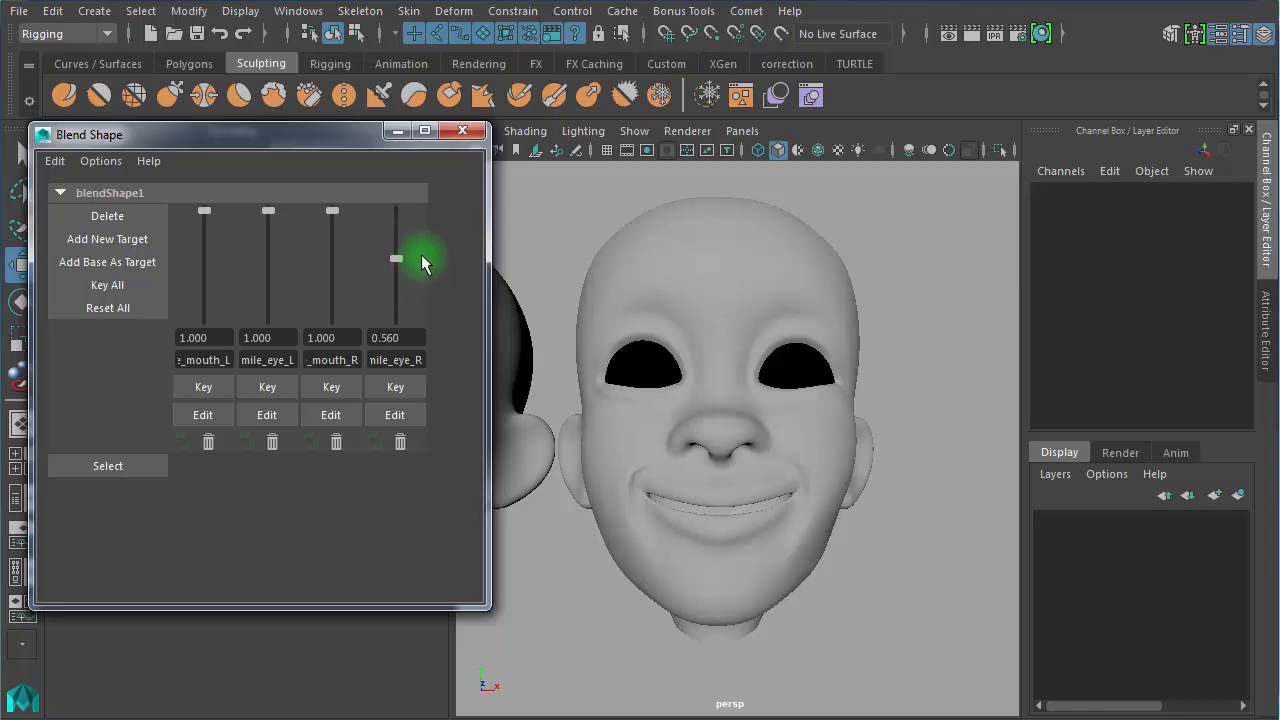
drag(421, 262, 430, 268)
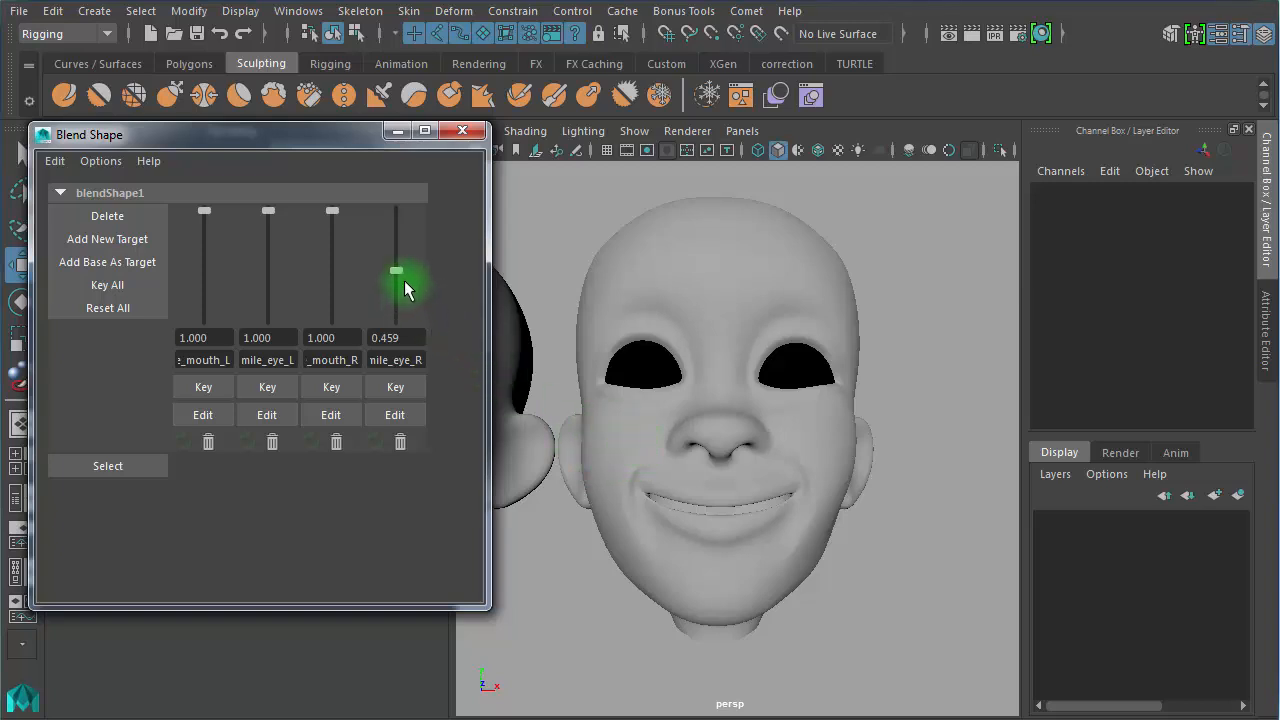
click(396, 271)
drag(331, 212, 363, 264)
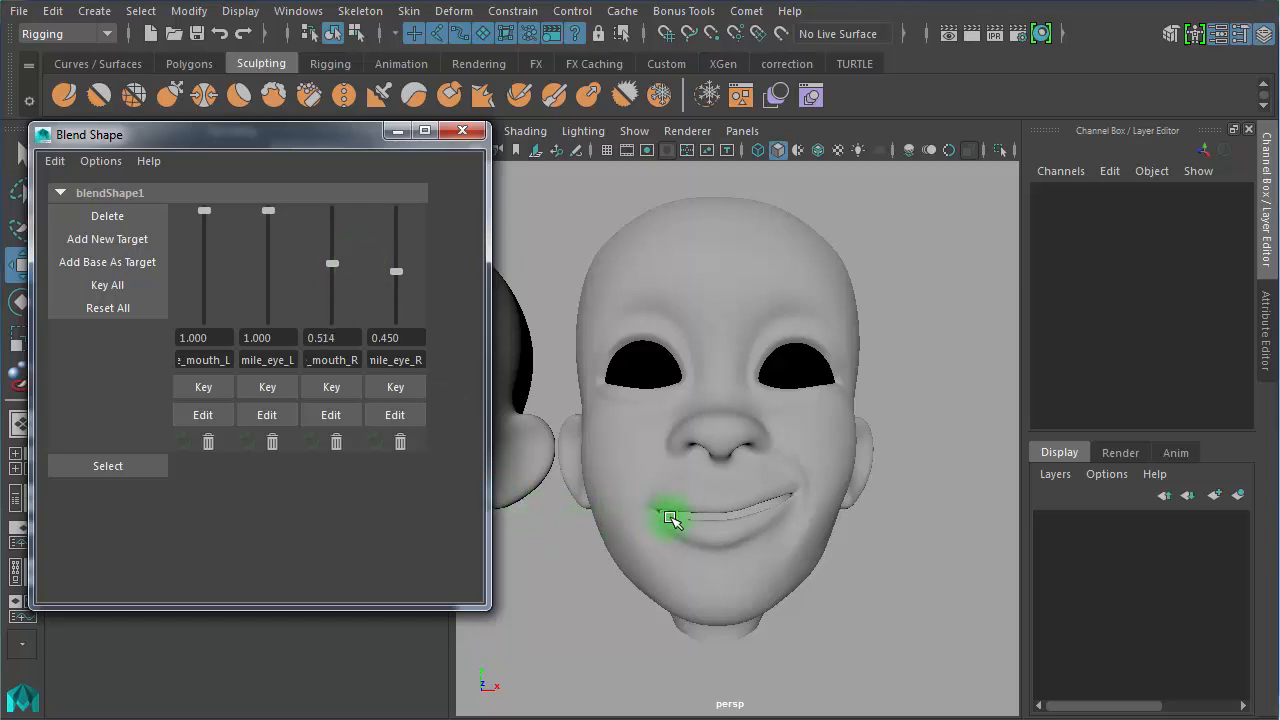
Lower the Smile_mouth_L weight to about 0.64 and the Smile_eye_L weight to about 0.6 on the neutral head
drag(268, 211, 270, 218)
drag(271, 268, 268, 226)
drag(204, 211, 222, 248)
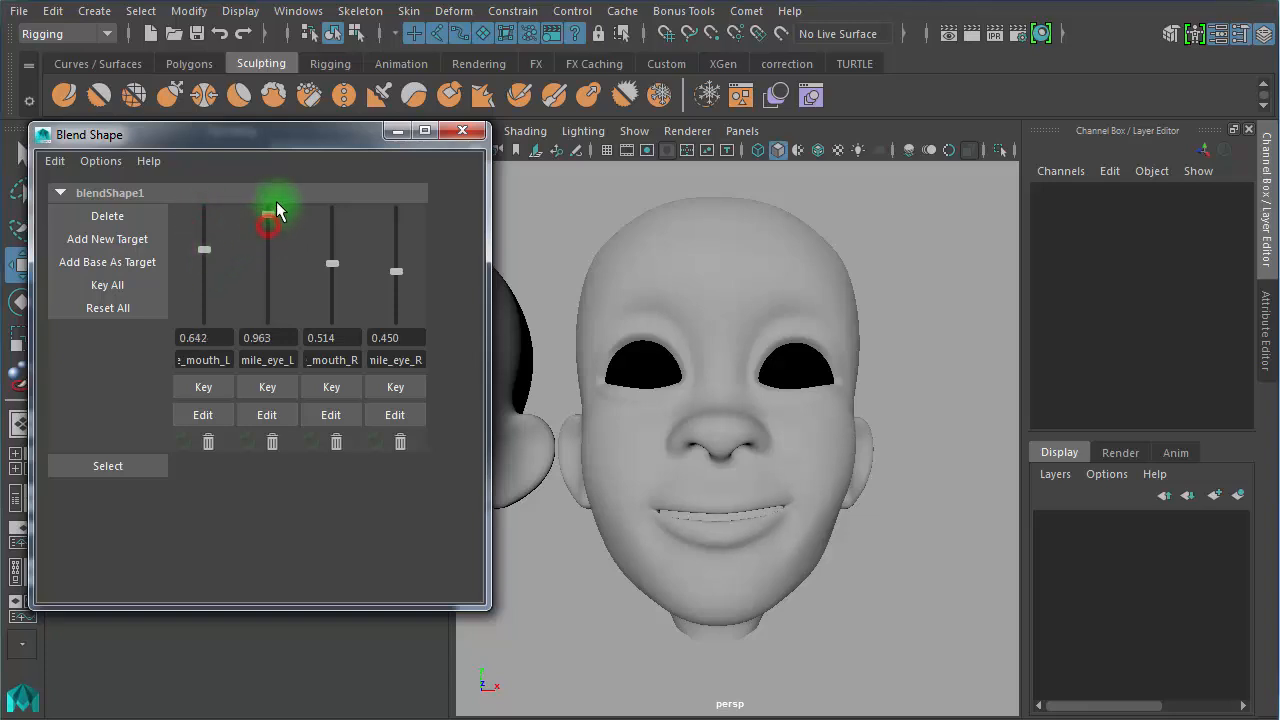
drag(277, 203, 286, 257)
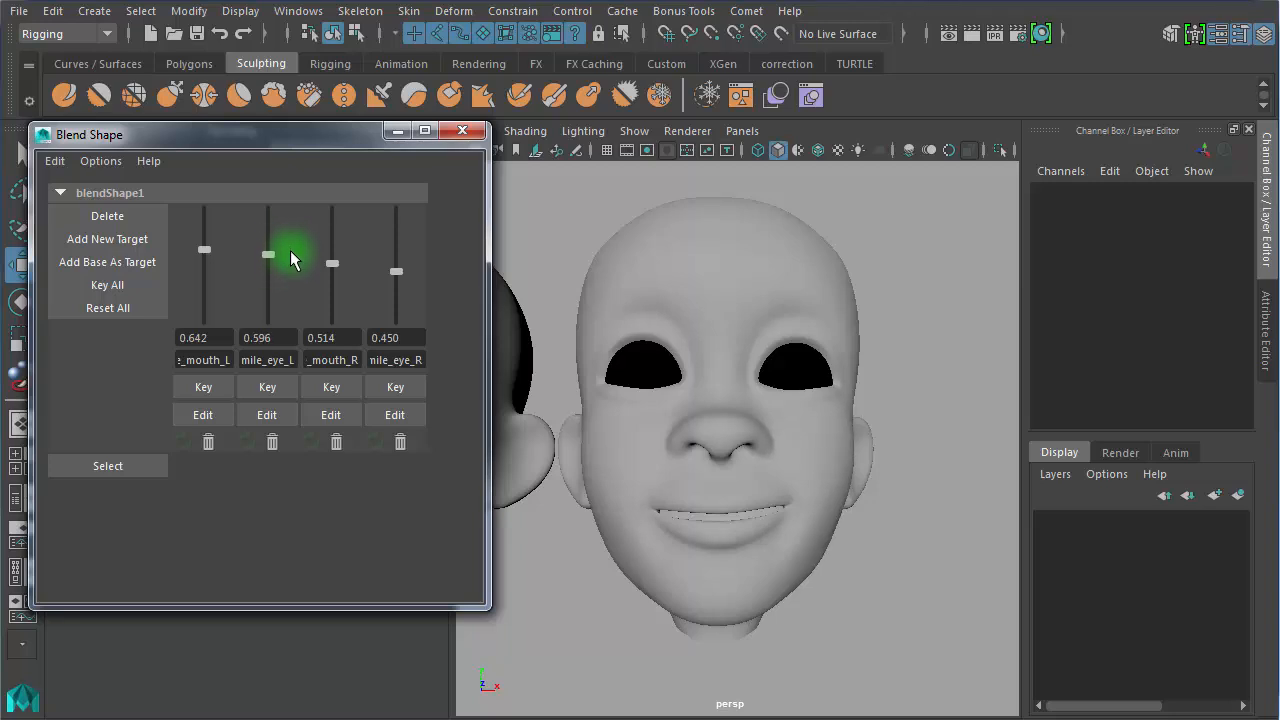